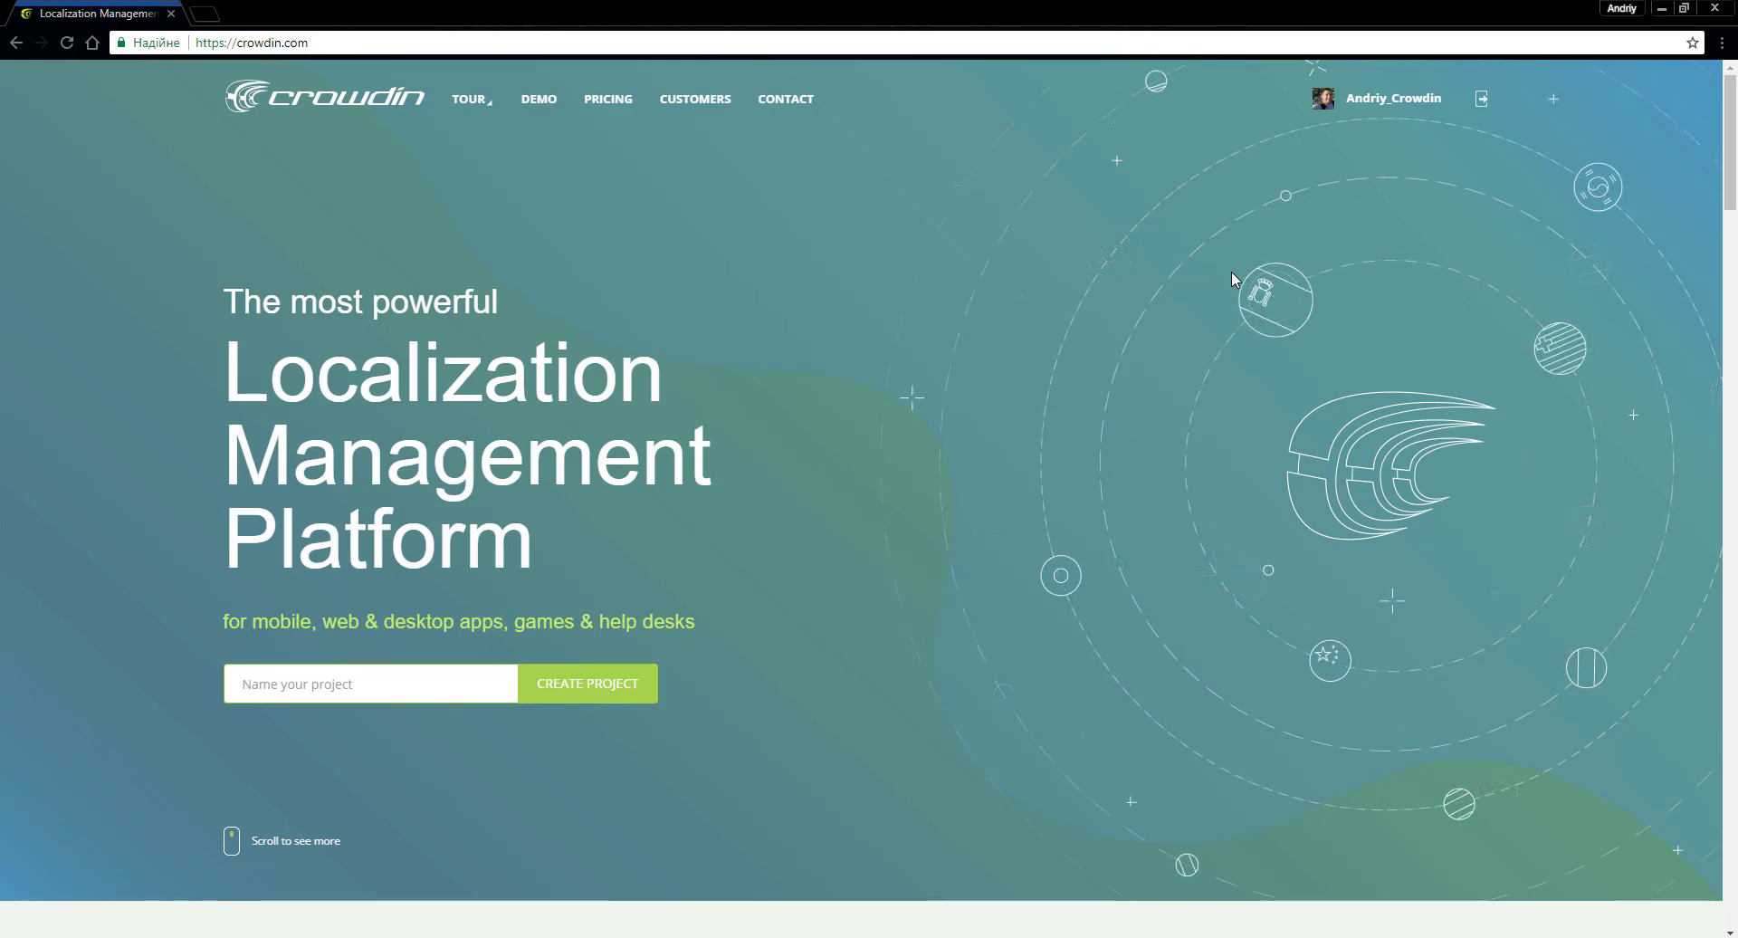
Step: Open the Translation Demo Project from the project owner's Crowdin profile
left_click(1376, 102)
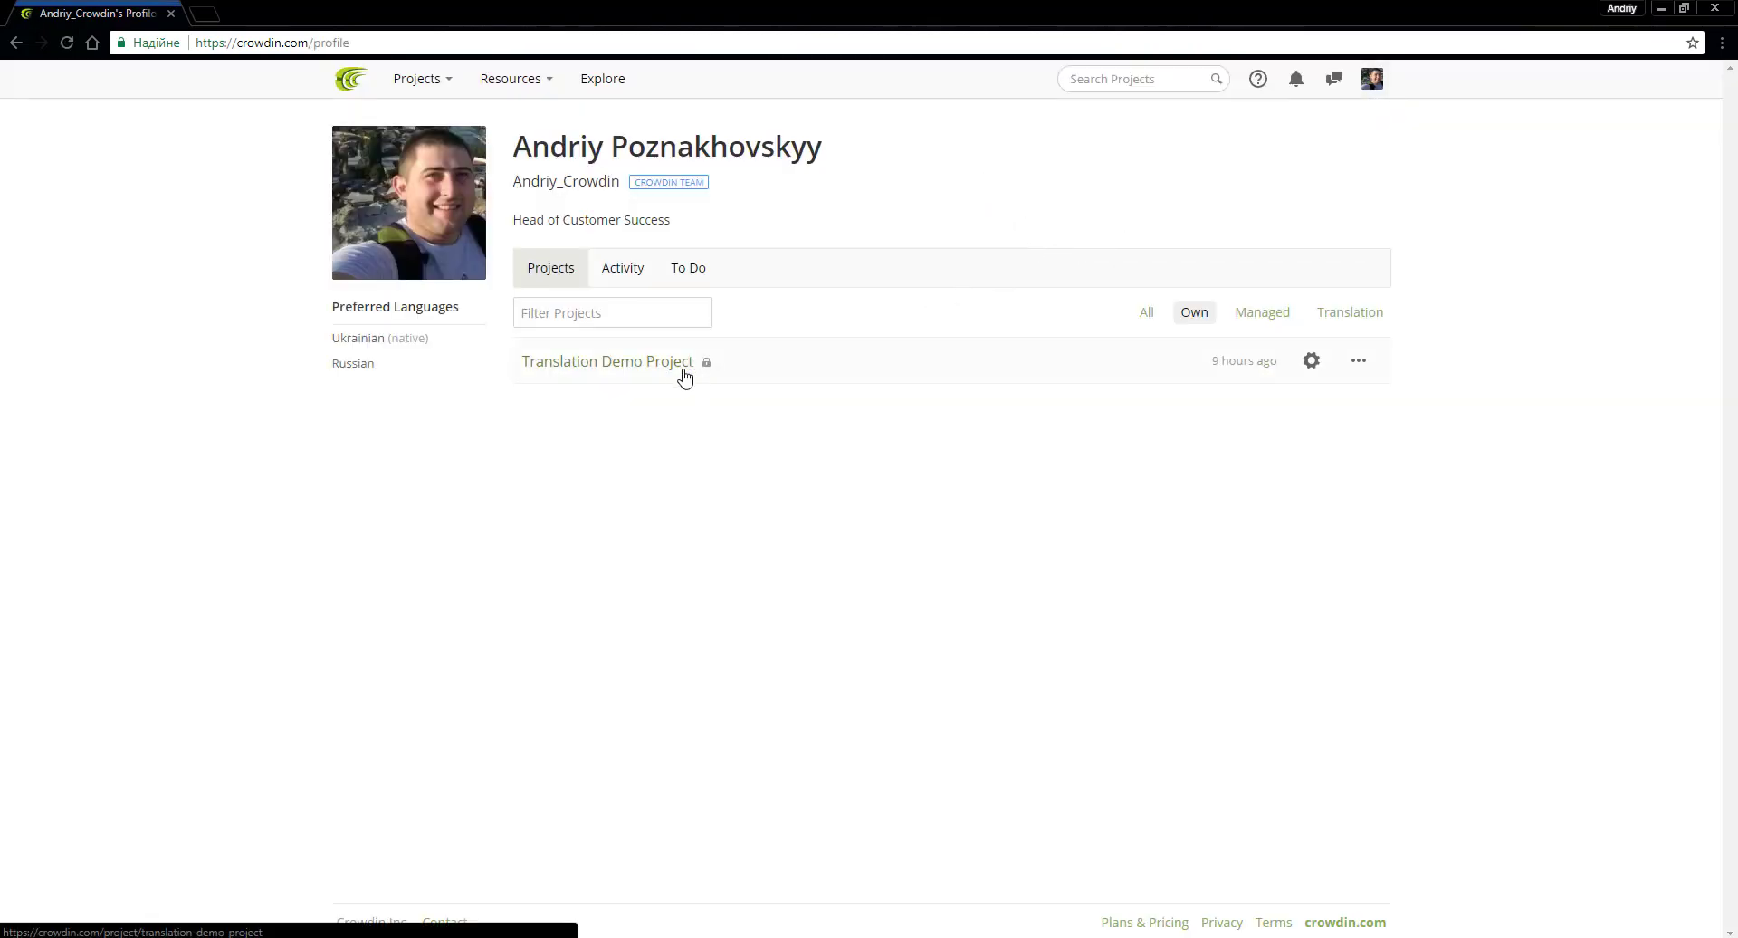
left_click(631, 370)
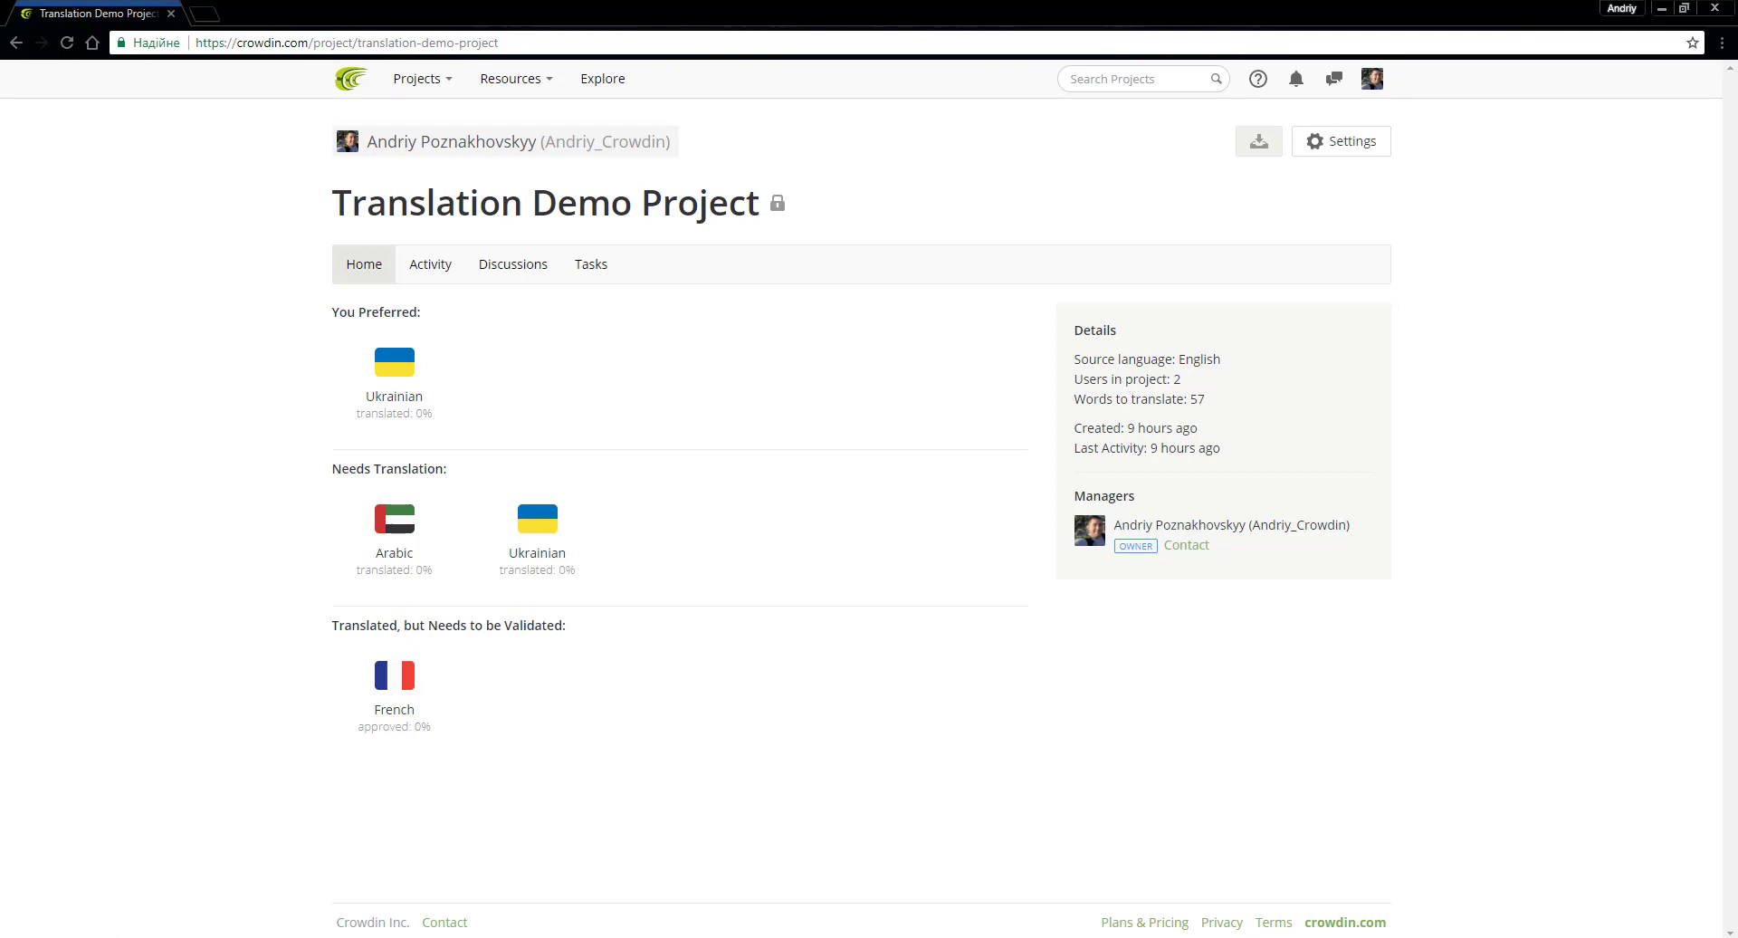
Step: Switch to the translator account's Firefox window and look over Crowdin's public projects in a separate tab, including the advanced search and source language filter
left_click(113, 936)
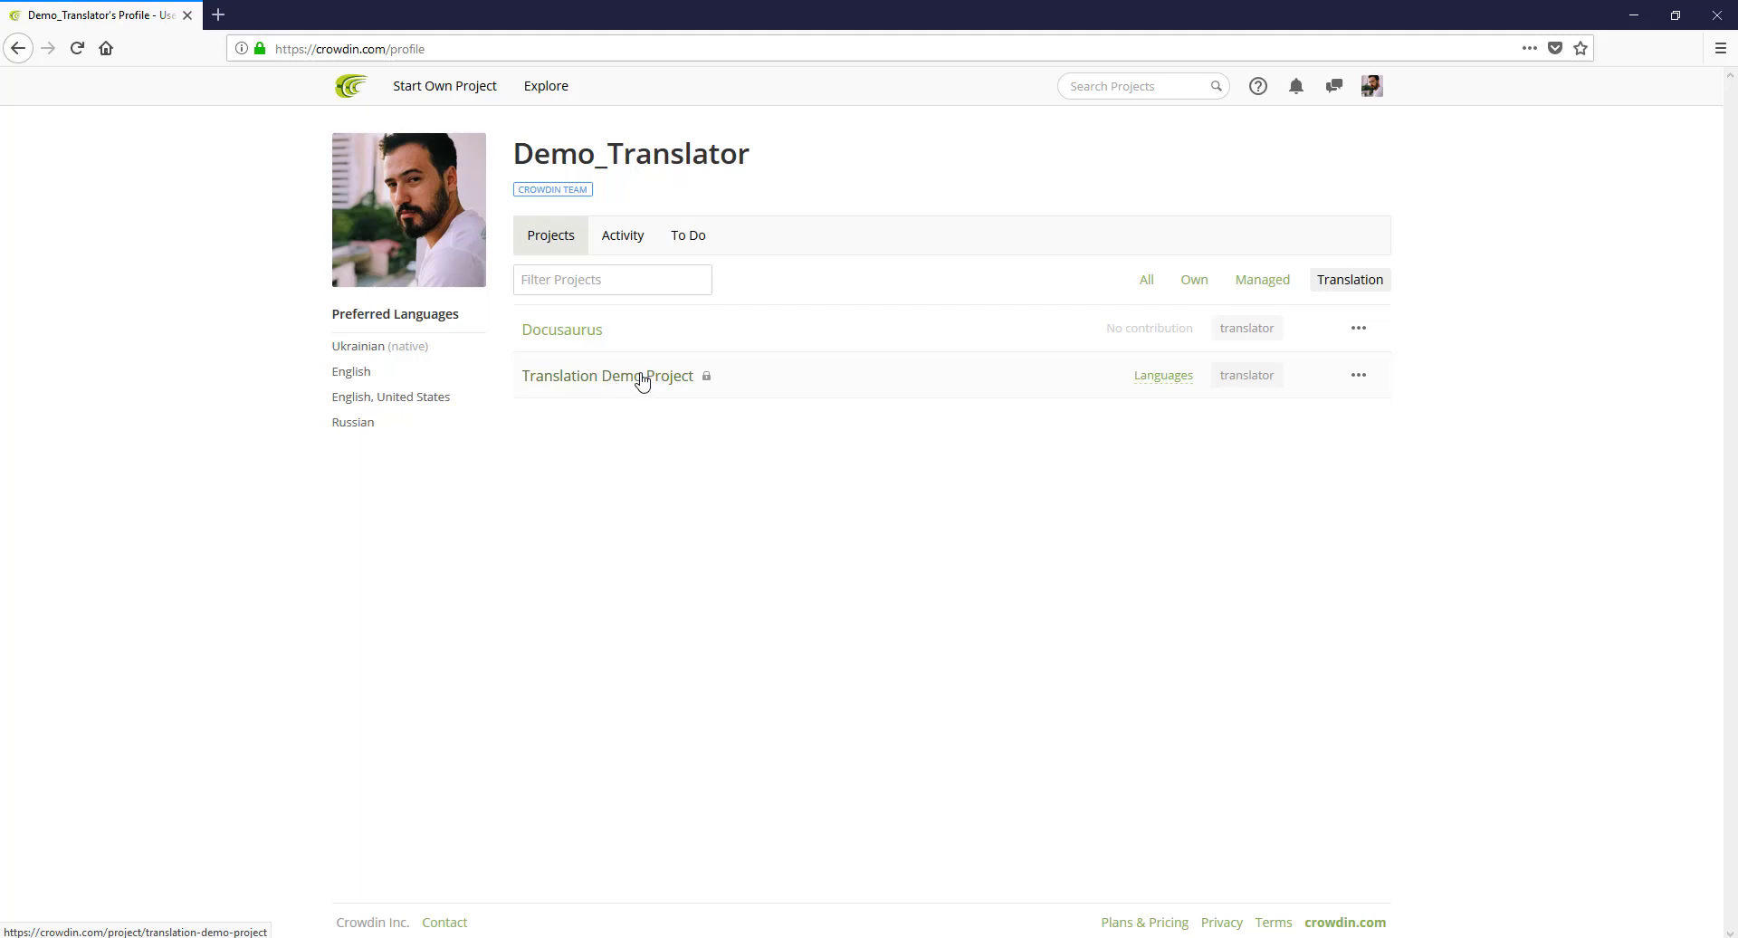
middle_click(551, 95)
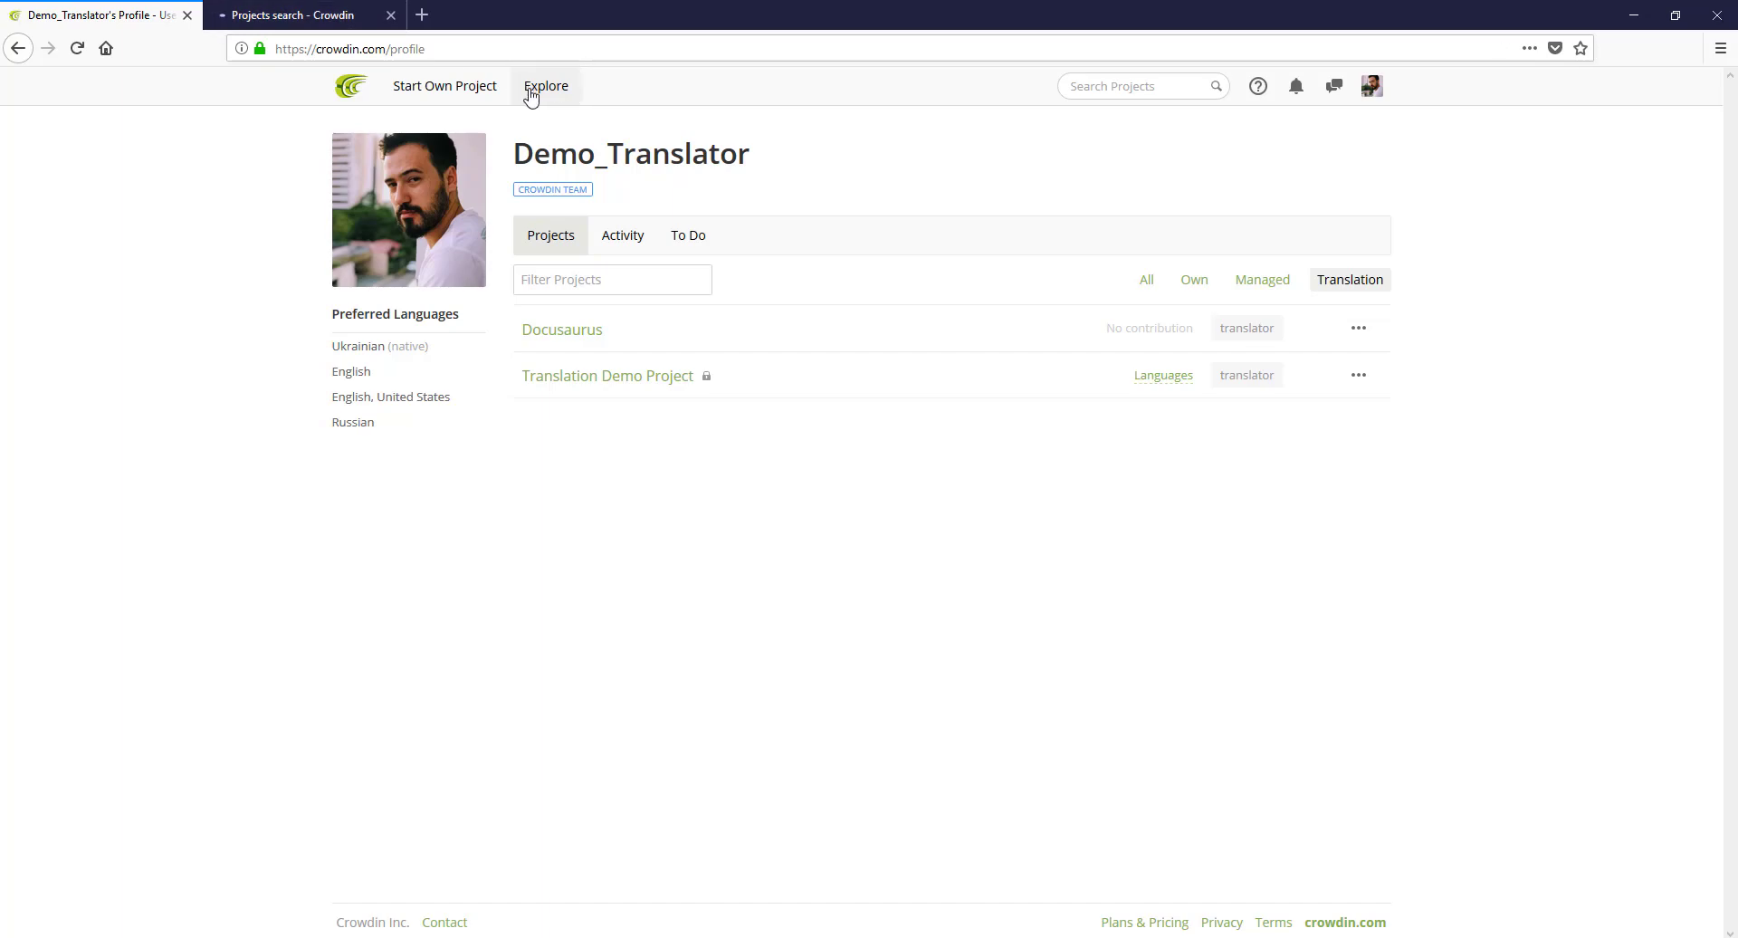
left_click(292, 21)
scroll(679, 497, "down", 7)
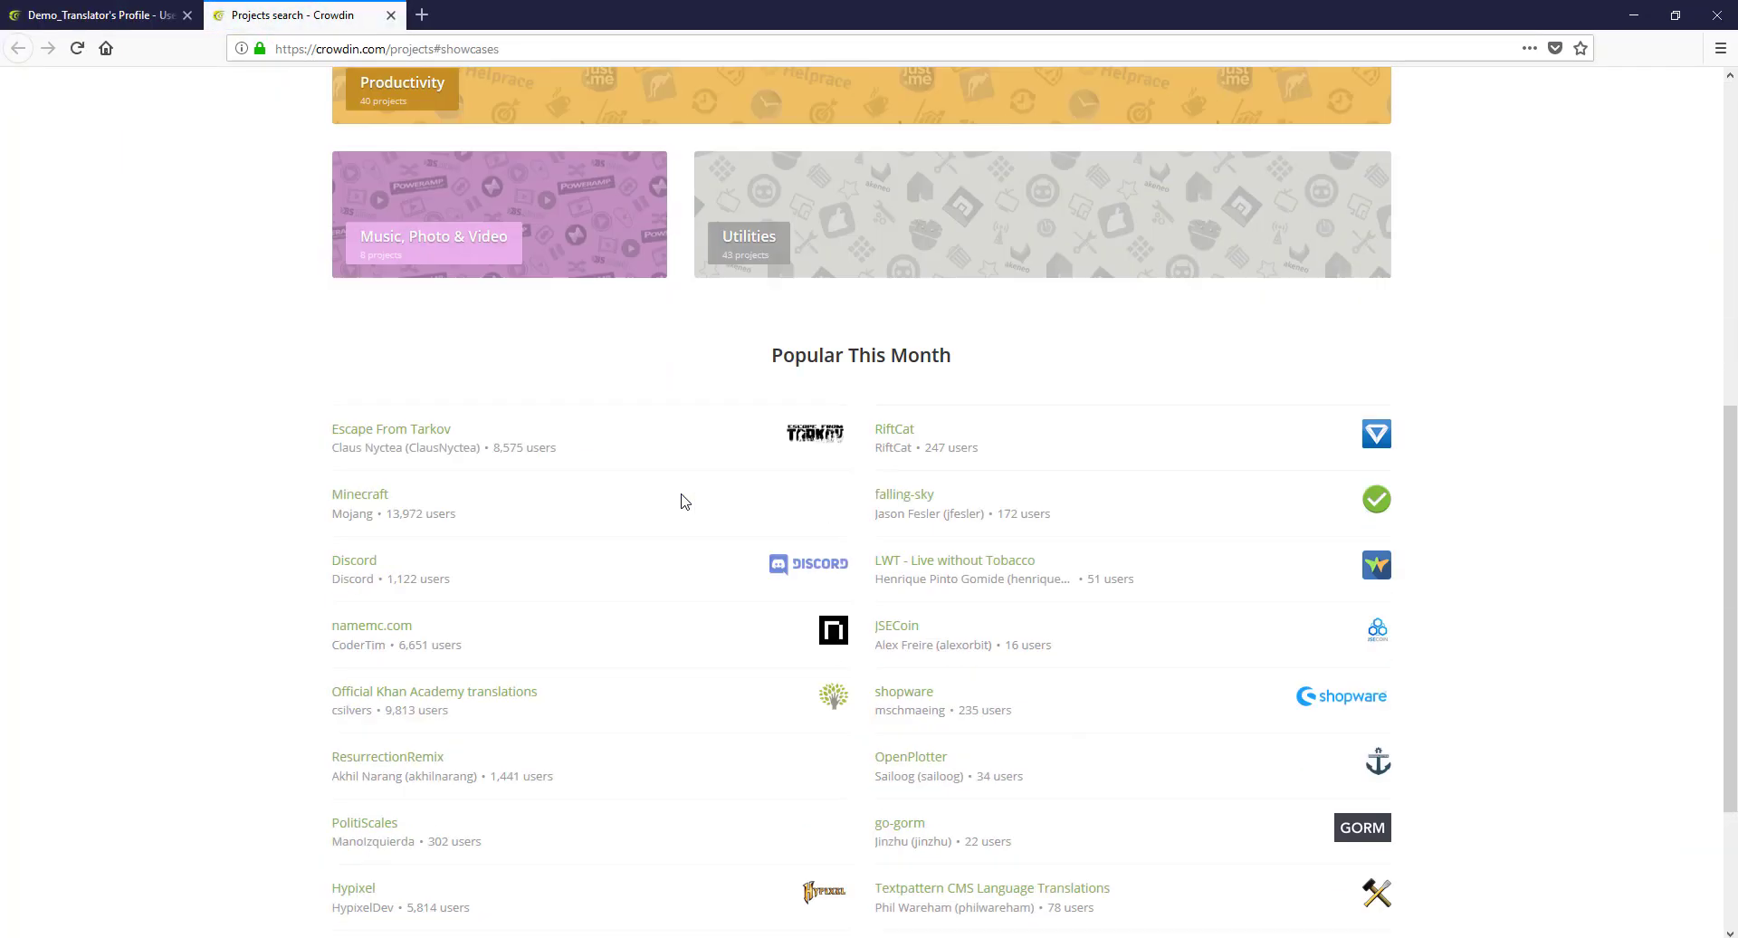
scroll(683, 501, "up", 7)
left_click(905, 275)
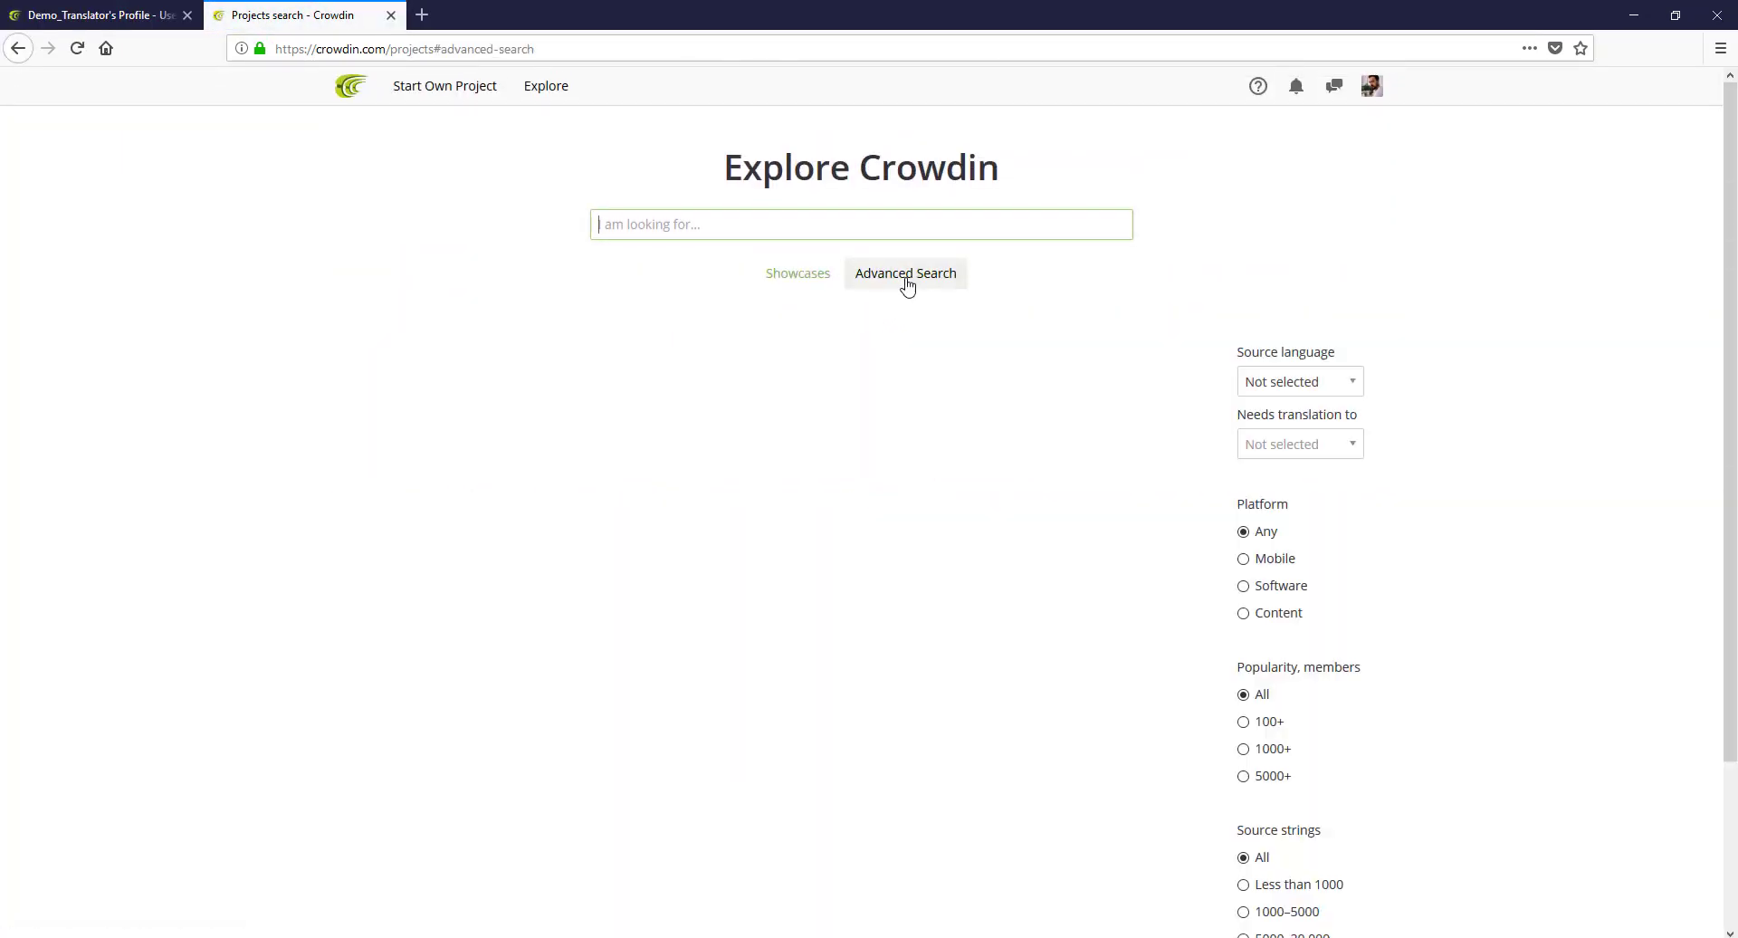
left_click(1331, 382)
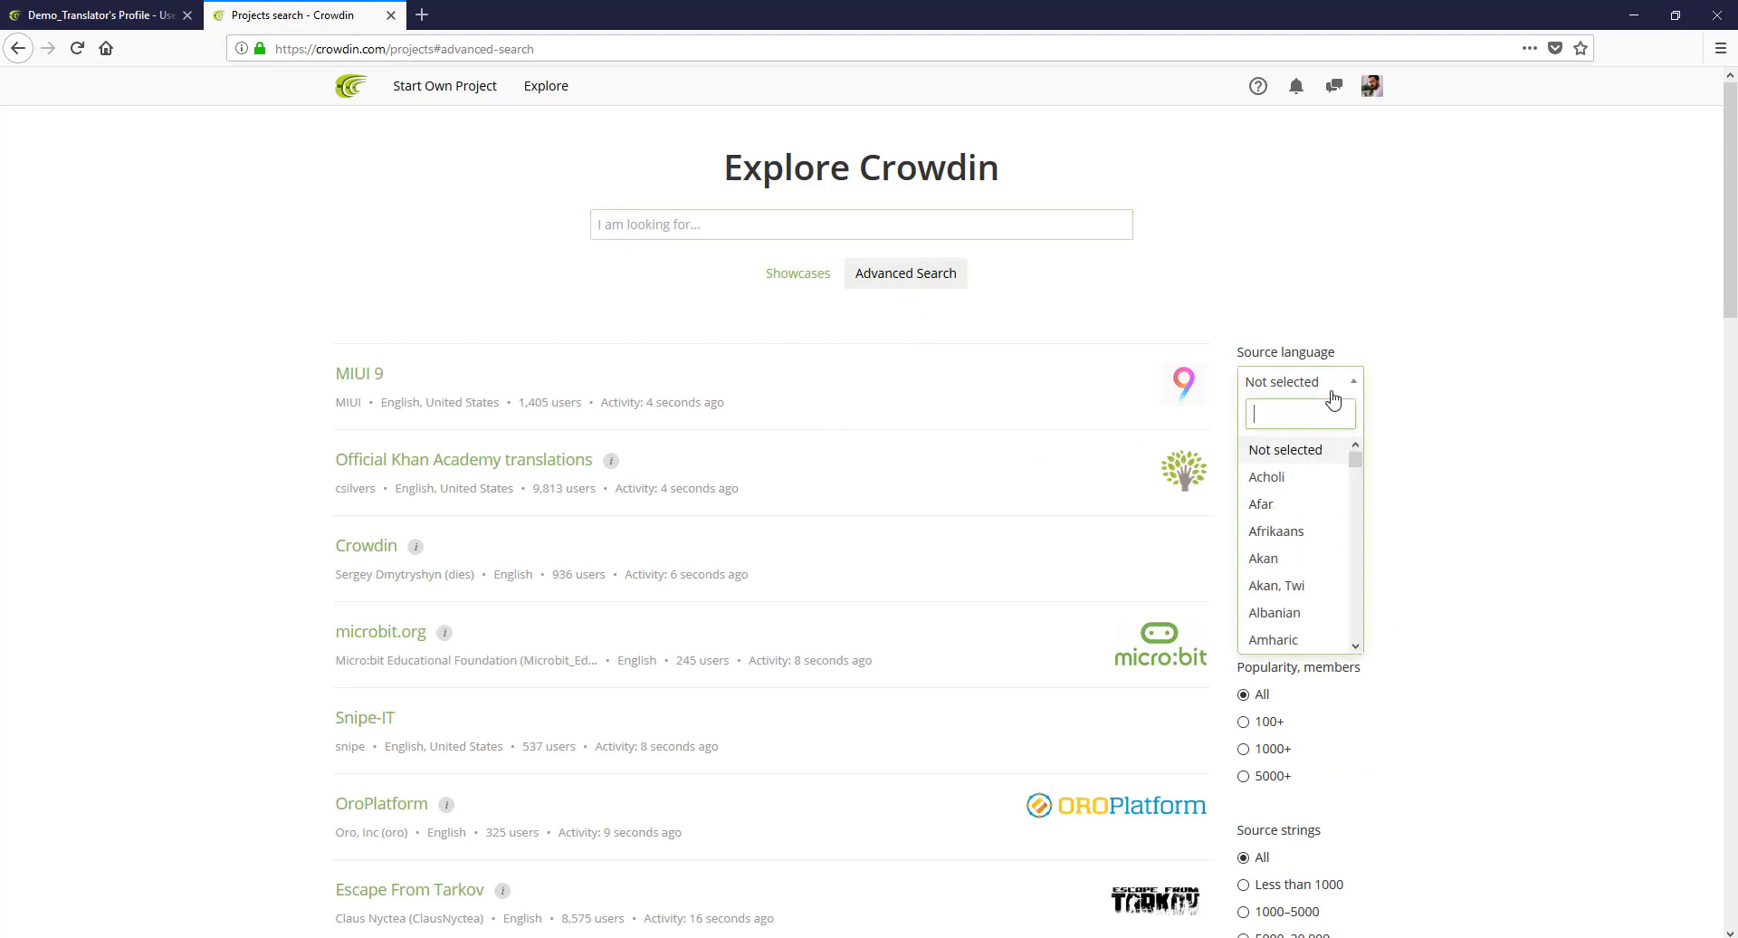
left_click(1415, 475)
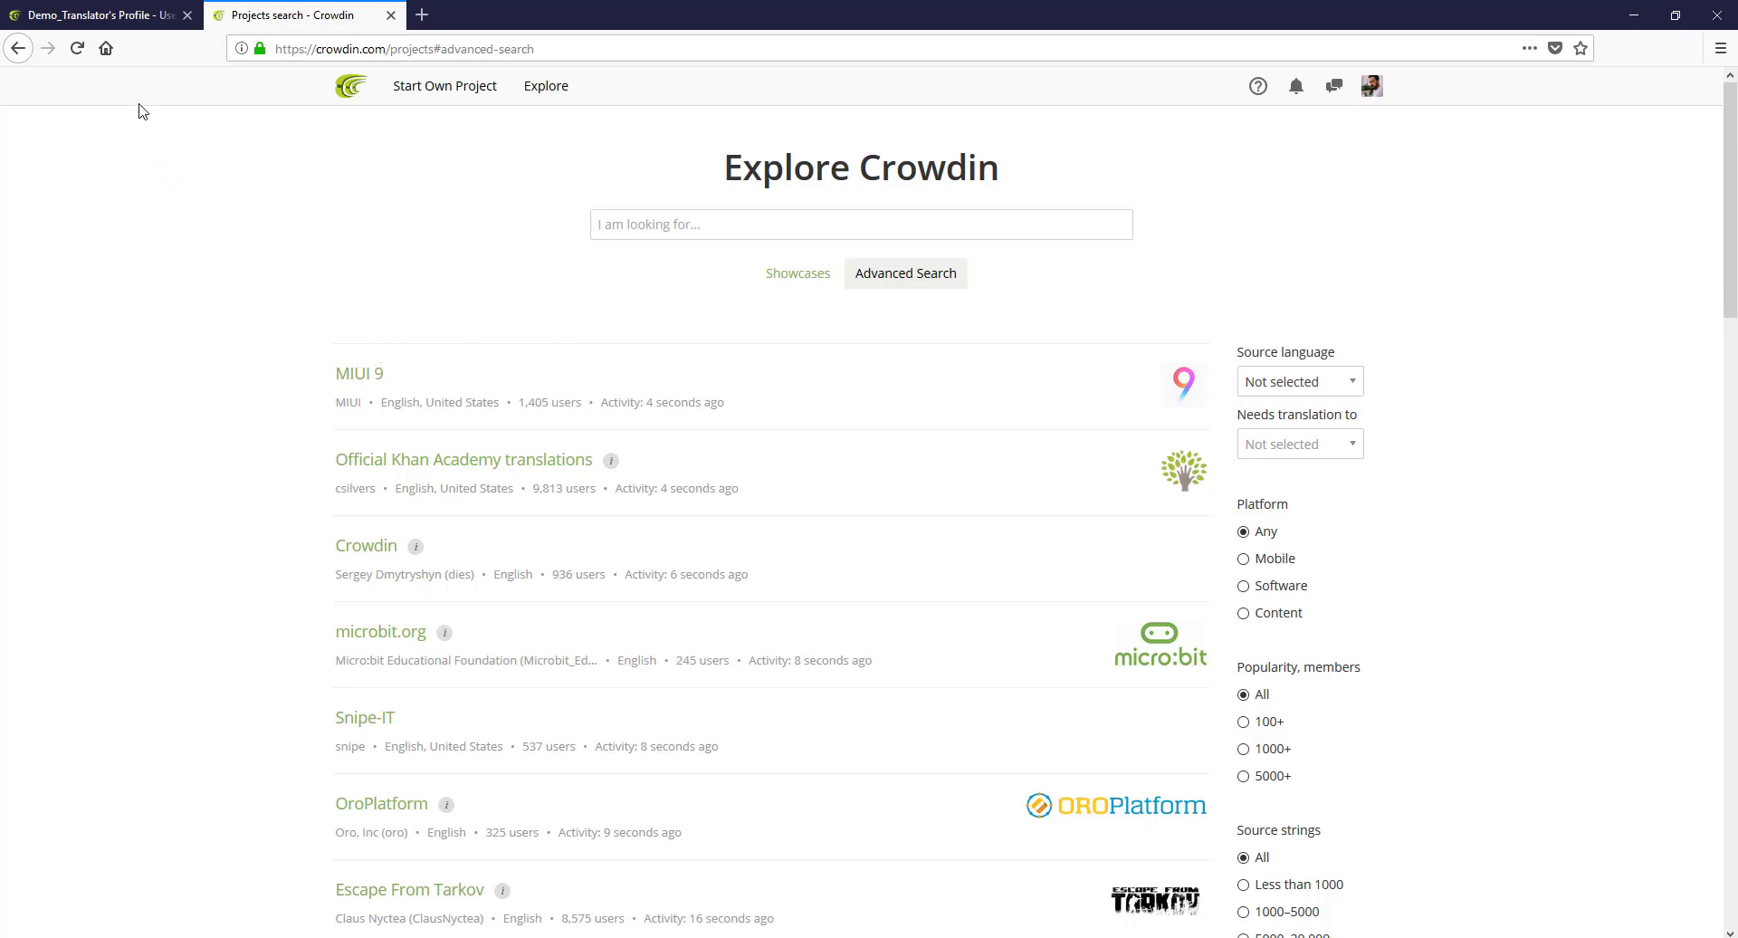
Step: Return to the translator's profile and open strings.xml from the Ukrainian translation of the Translation Demo Project
left_click(123, 18)
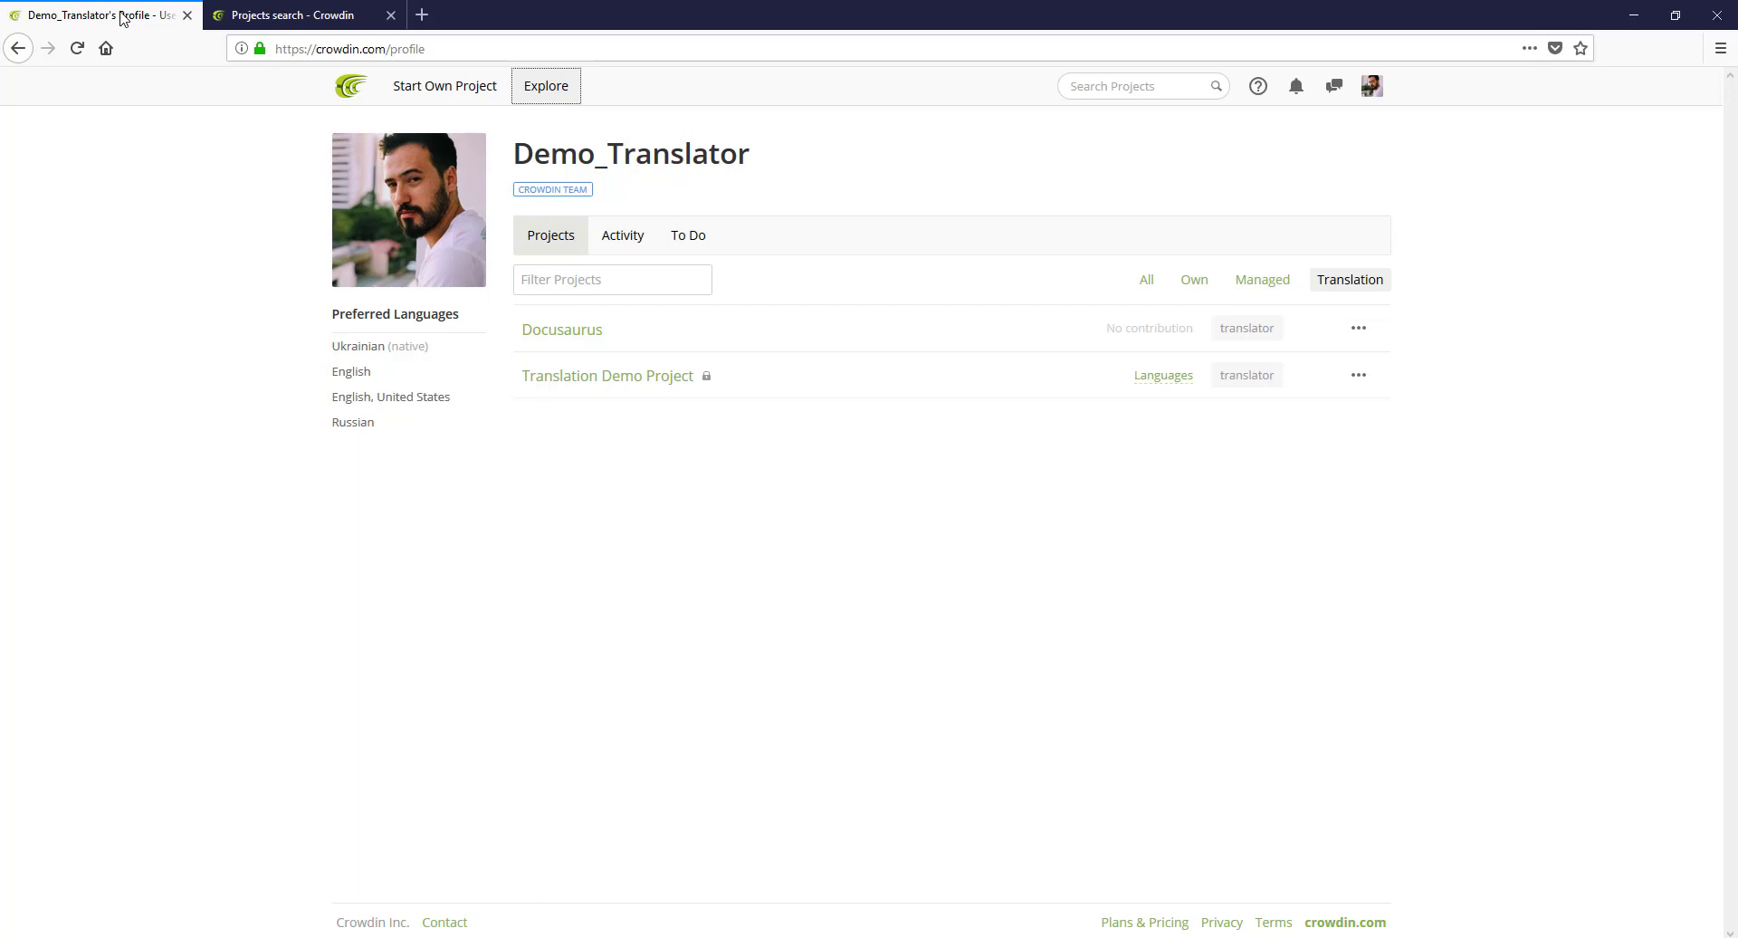
left_click(636, 377)
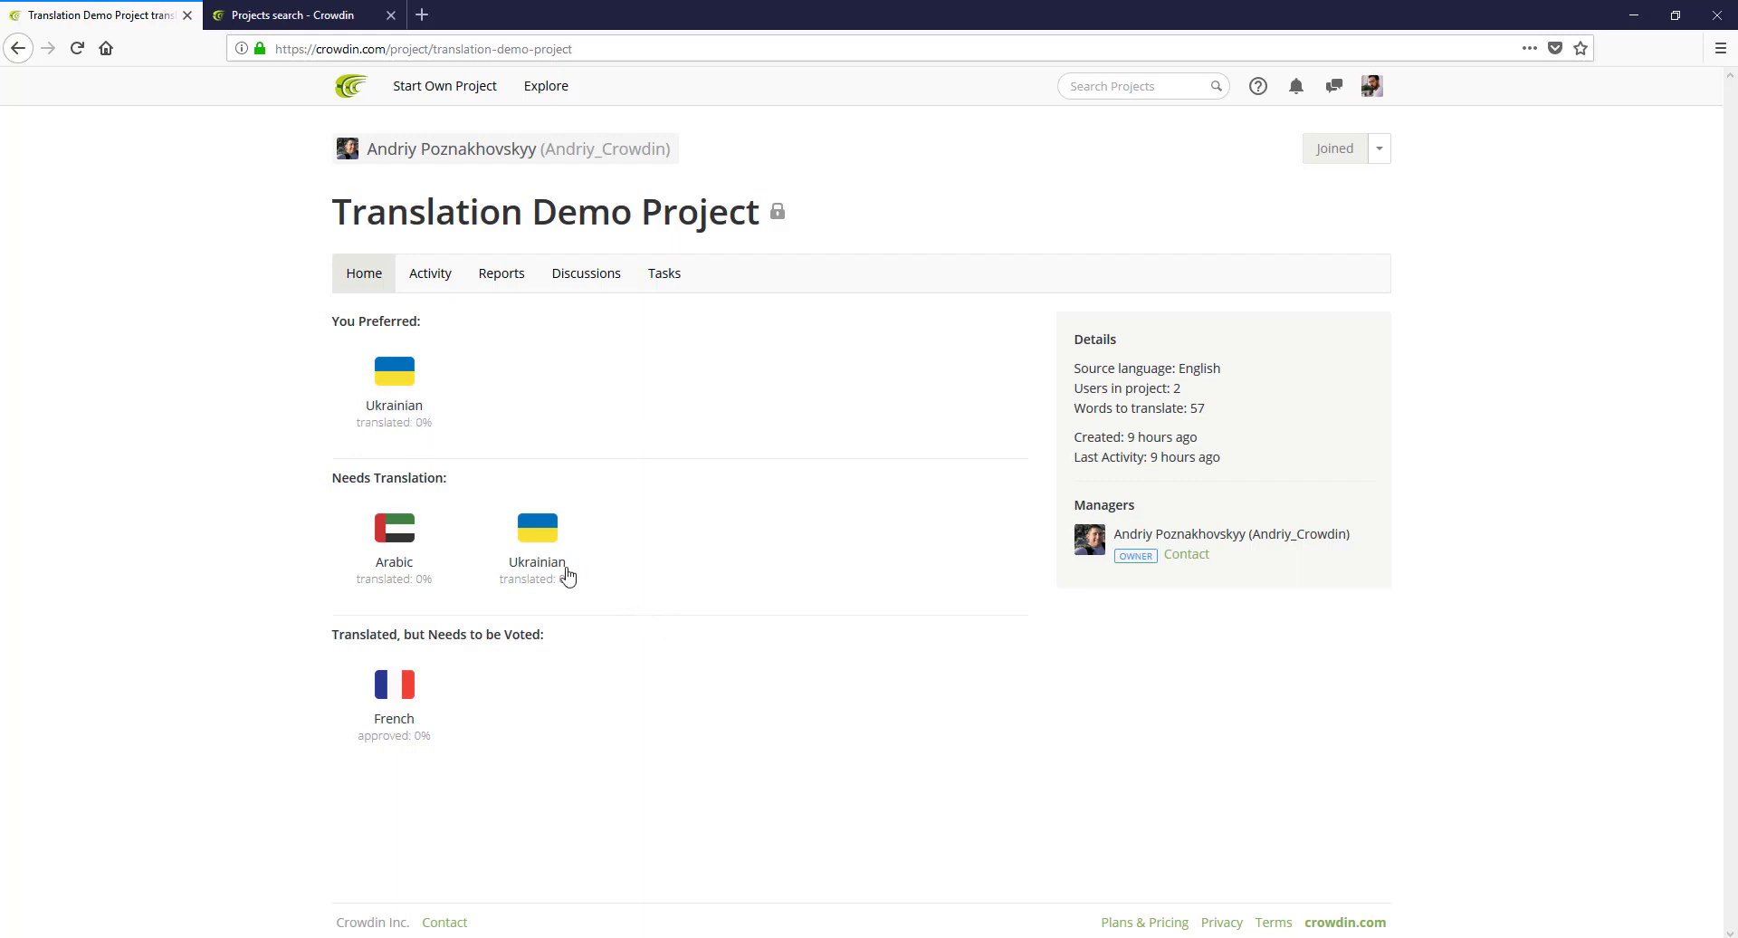
left_click(370, 378)
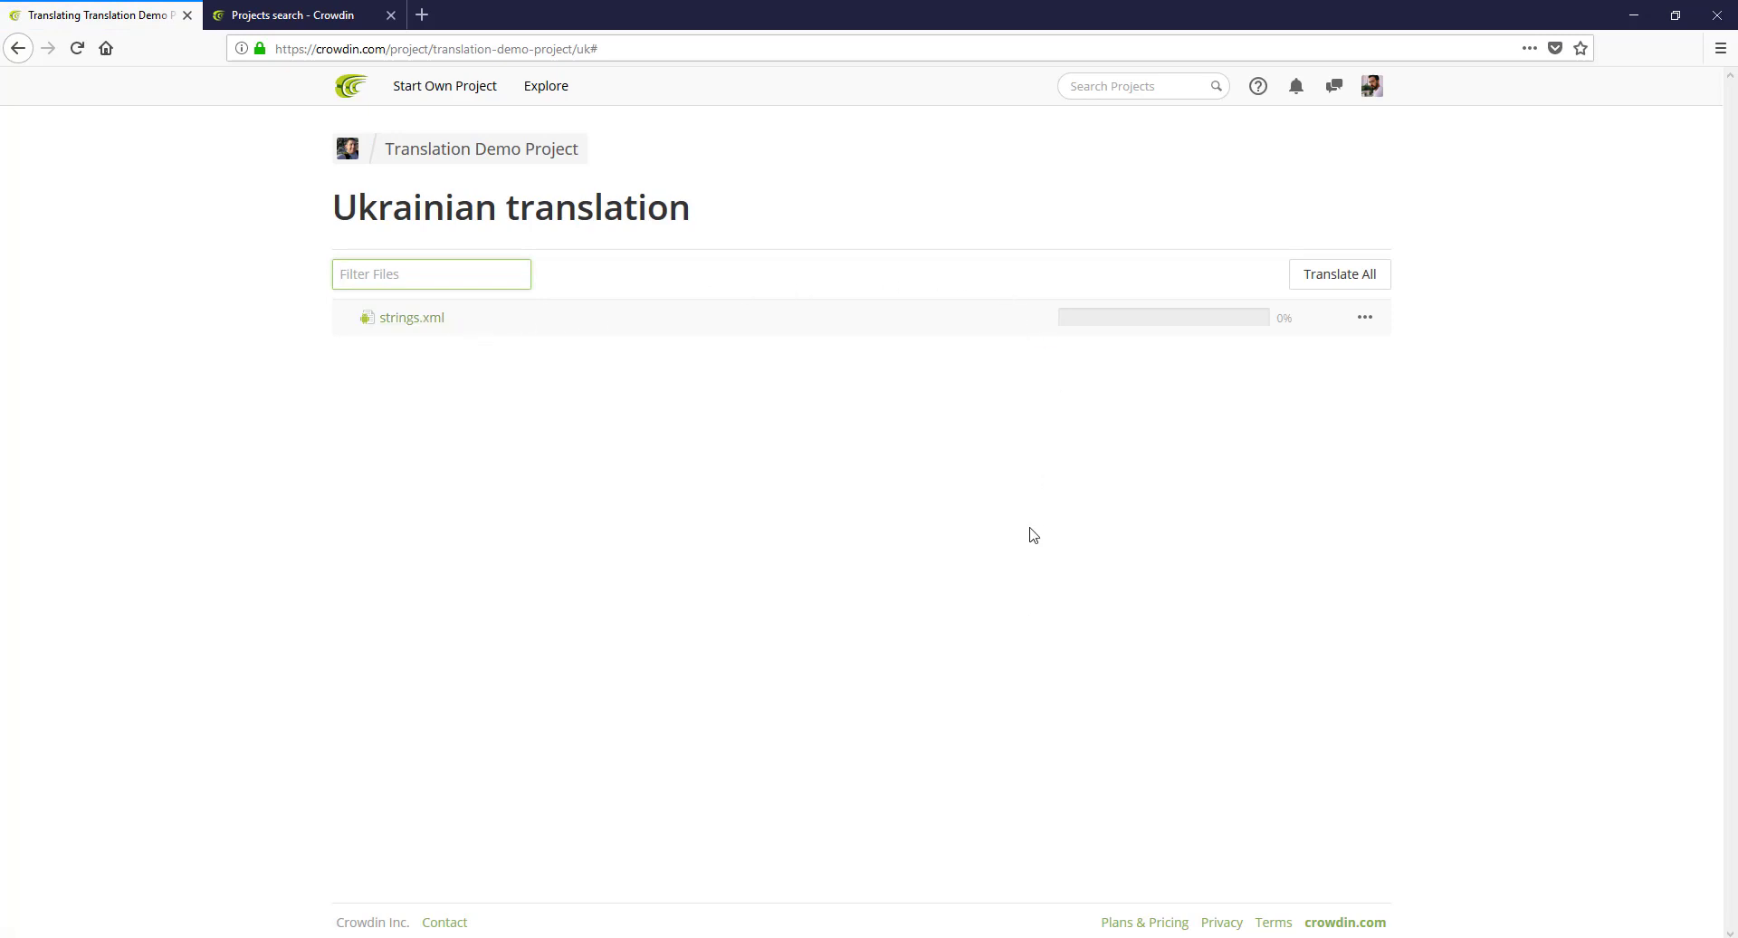
mouse_move(1145, 326)
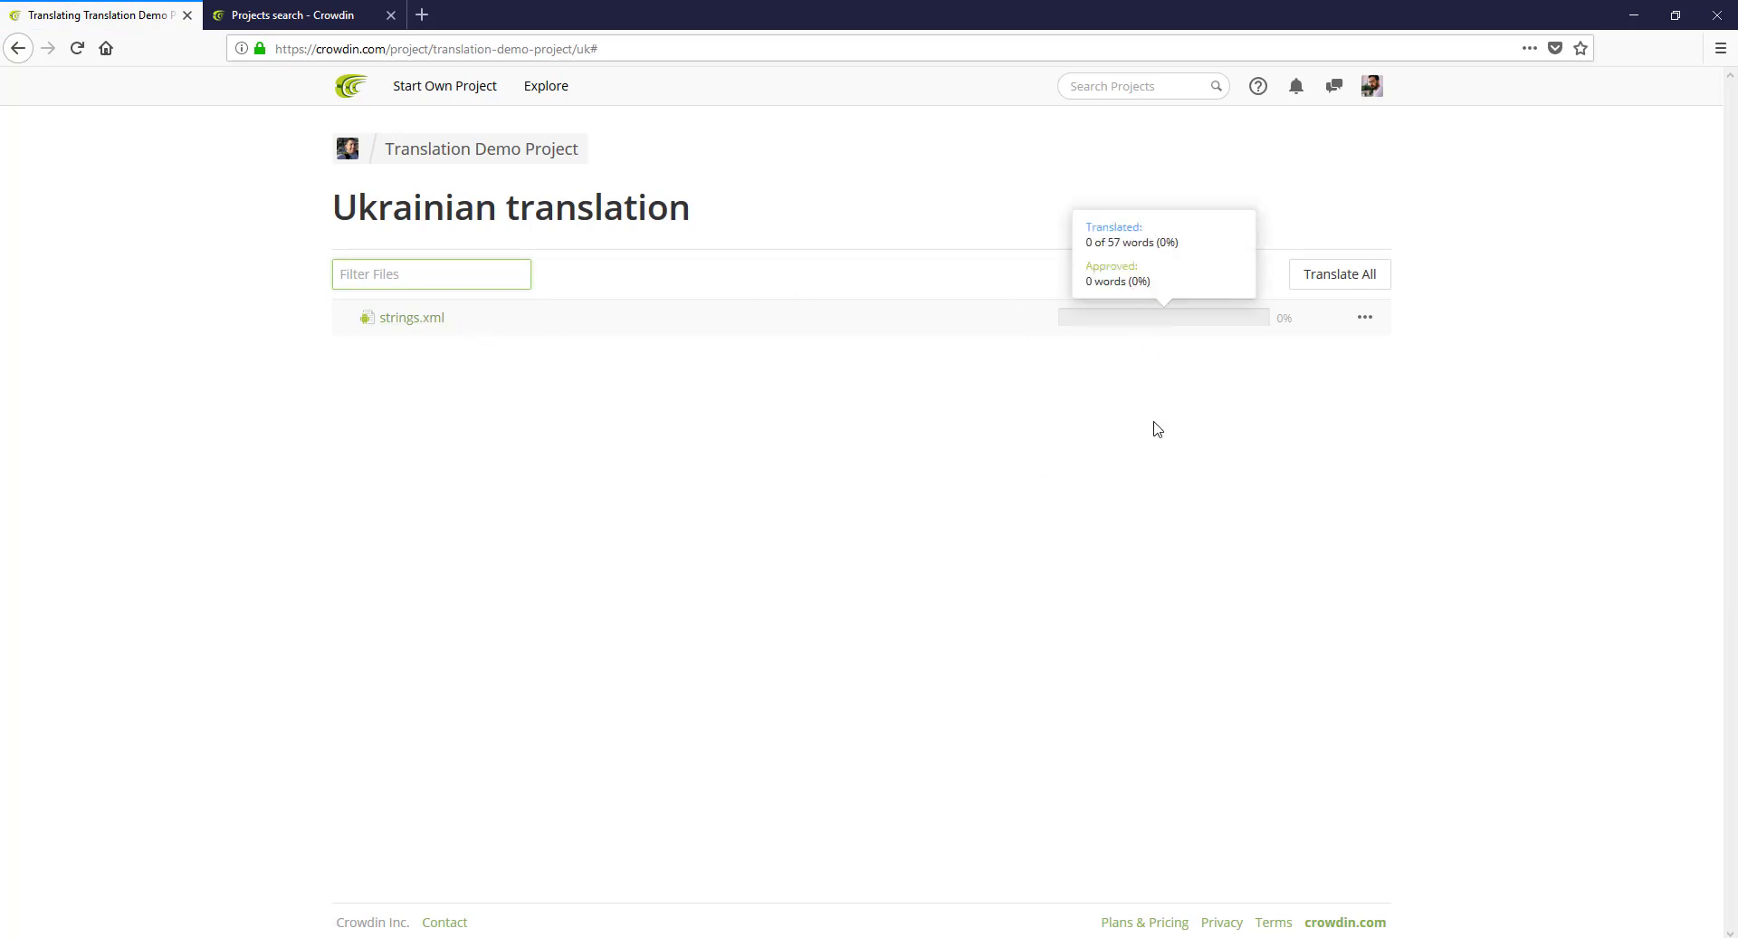
left_click(408, 317)
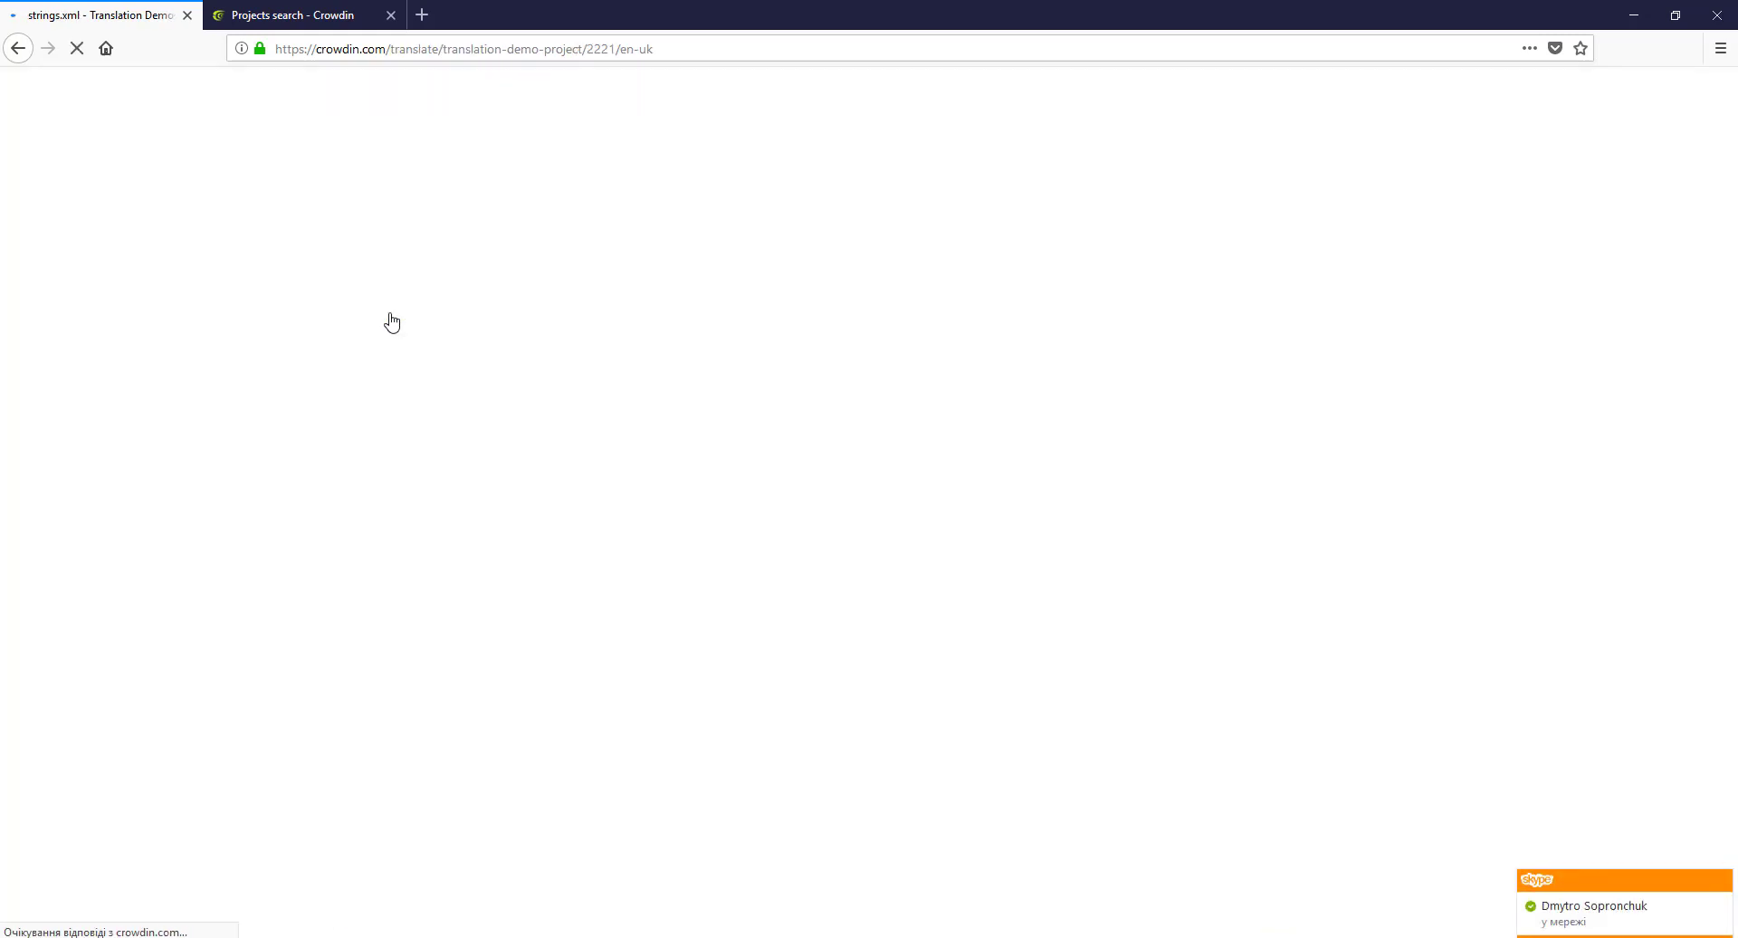
Step: Look through the source strings from "Welcome!" to "Confirm New Password" in the file, ending on the commented "About Me" string
left_click(312, 194)
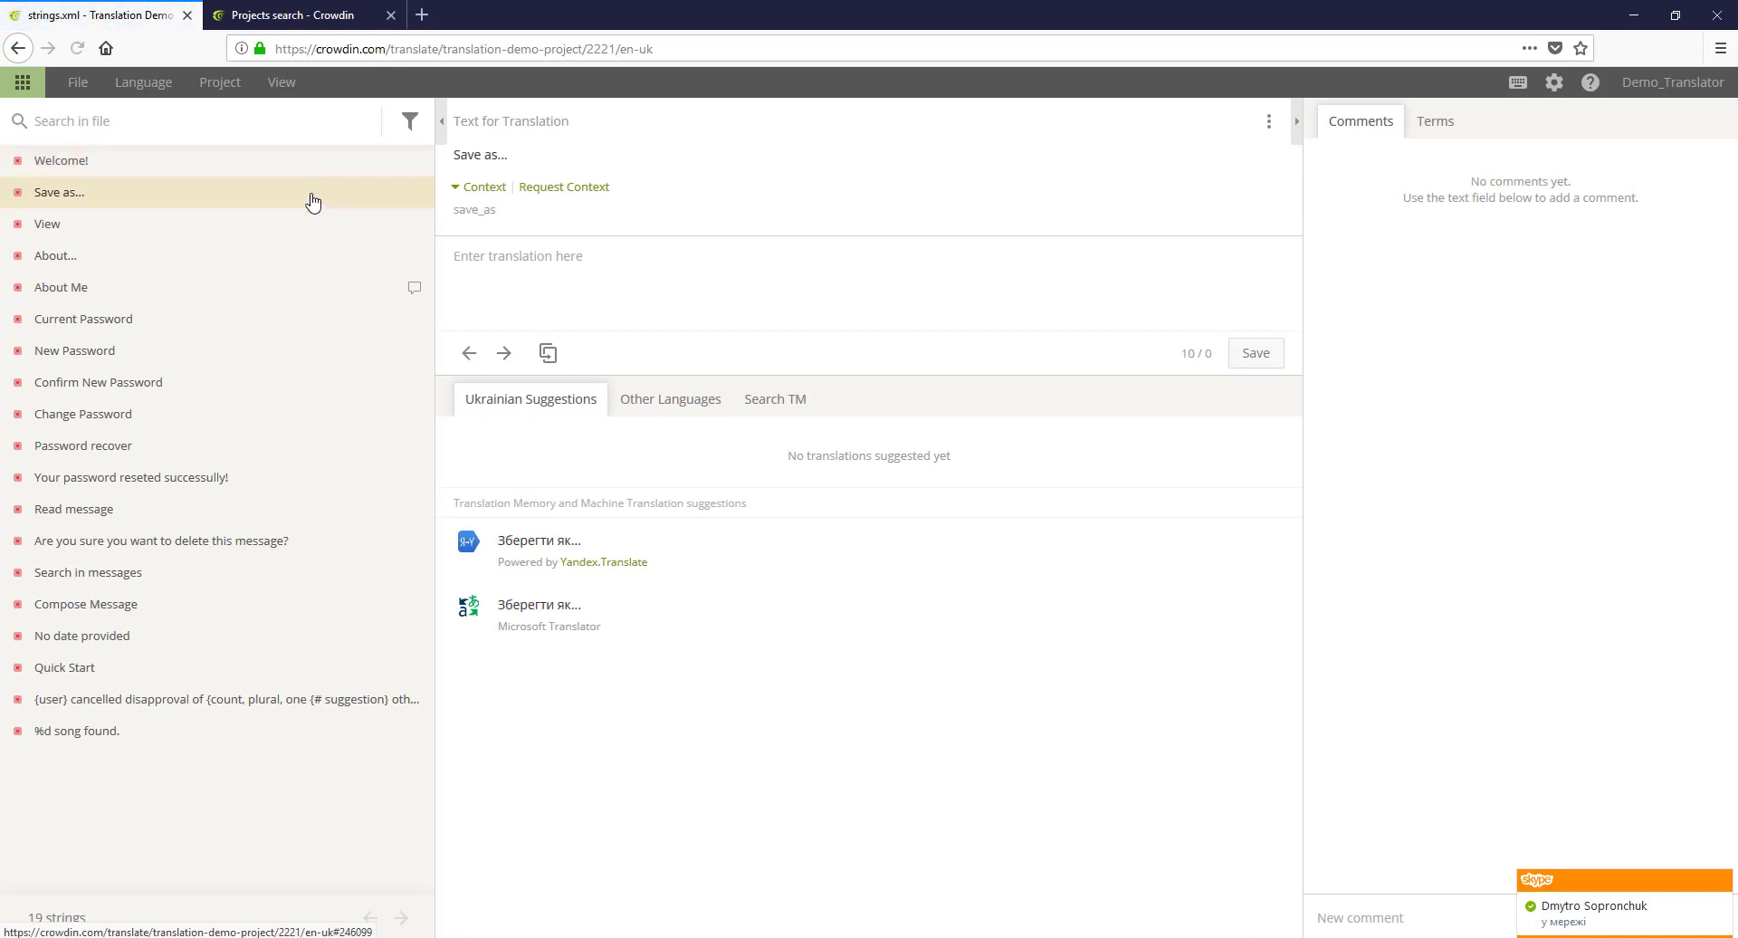
left_click(290, 224)
left_click(276, 257)
left_click(268, 289)
left_click(256, 318)
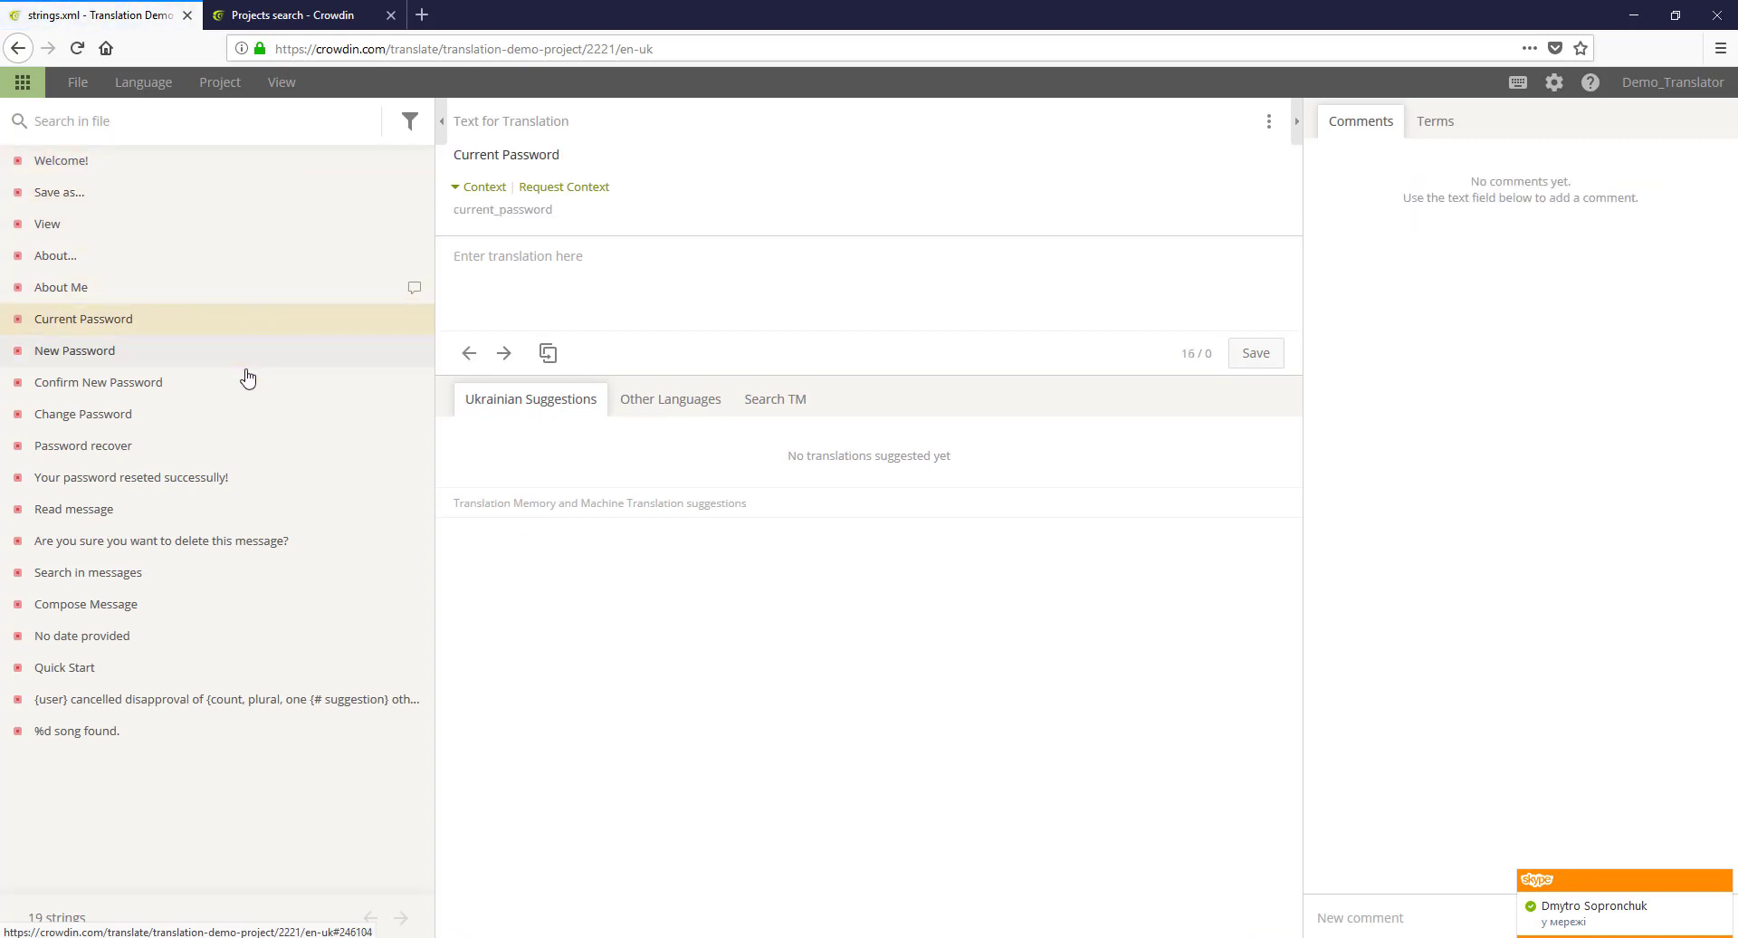
left_click(246, 382)
left_click(56, 161)
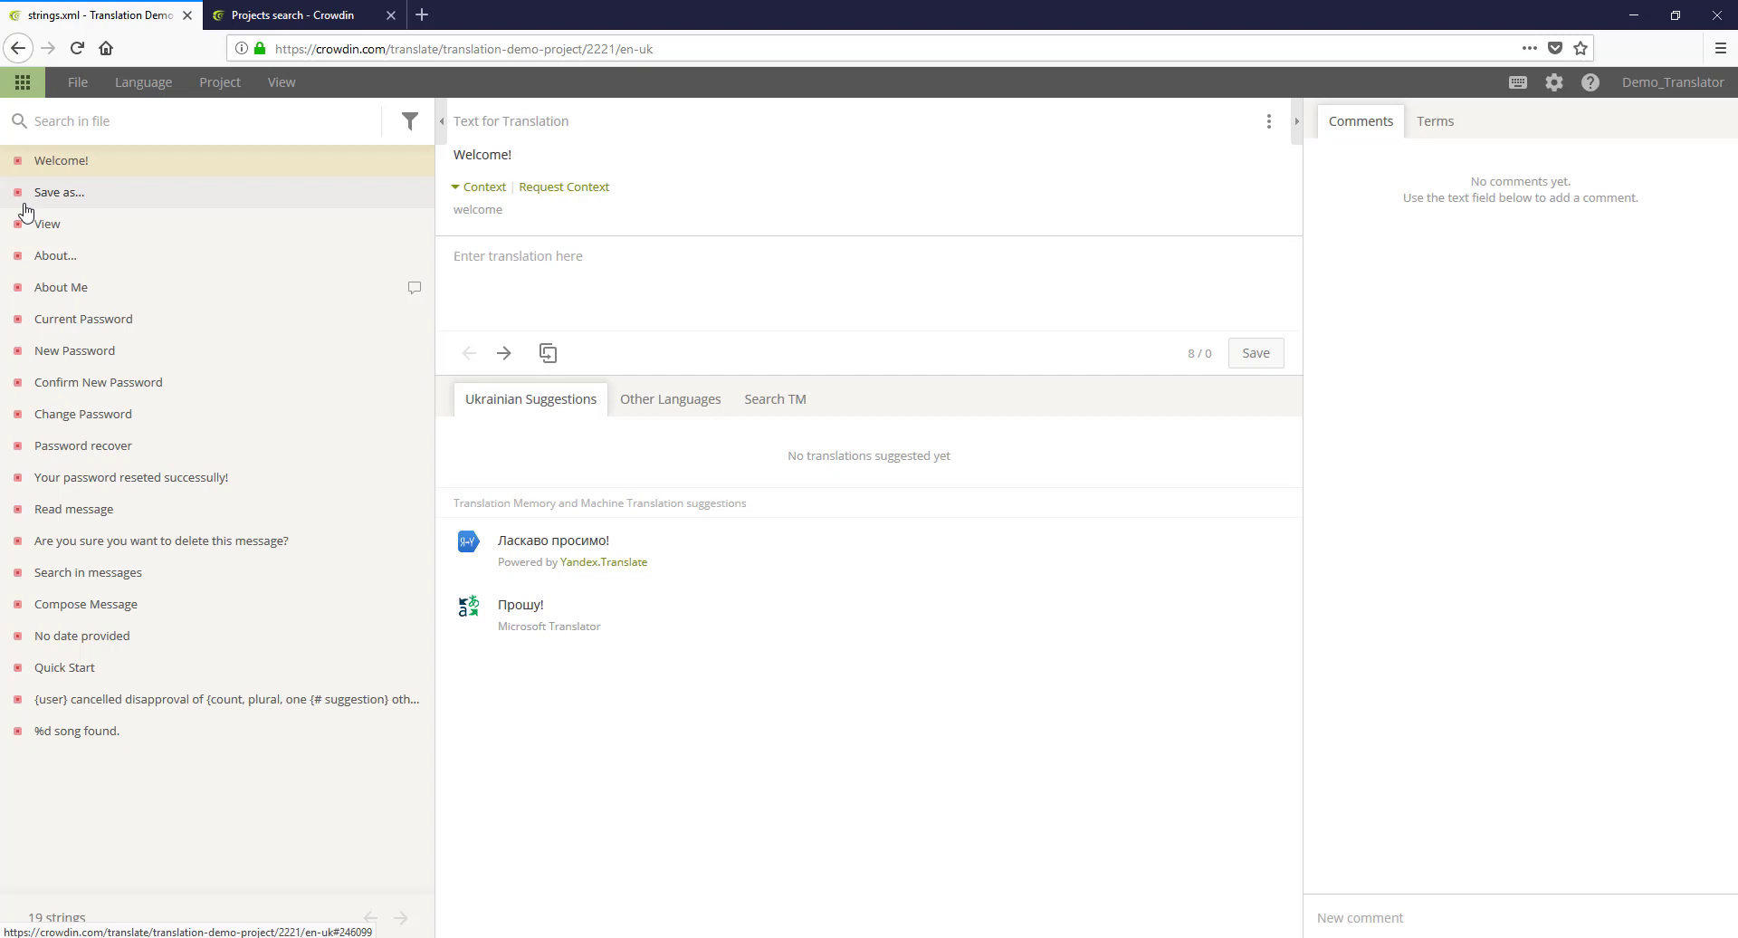
left_click(52, 194)
left_click(105, 258)
left_click(124, 289)
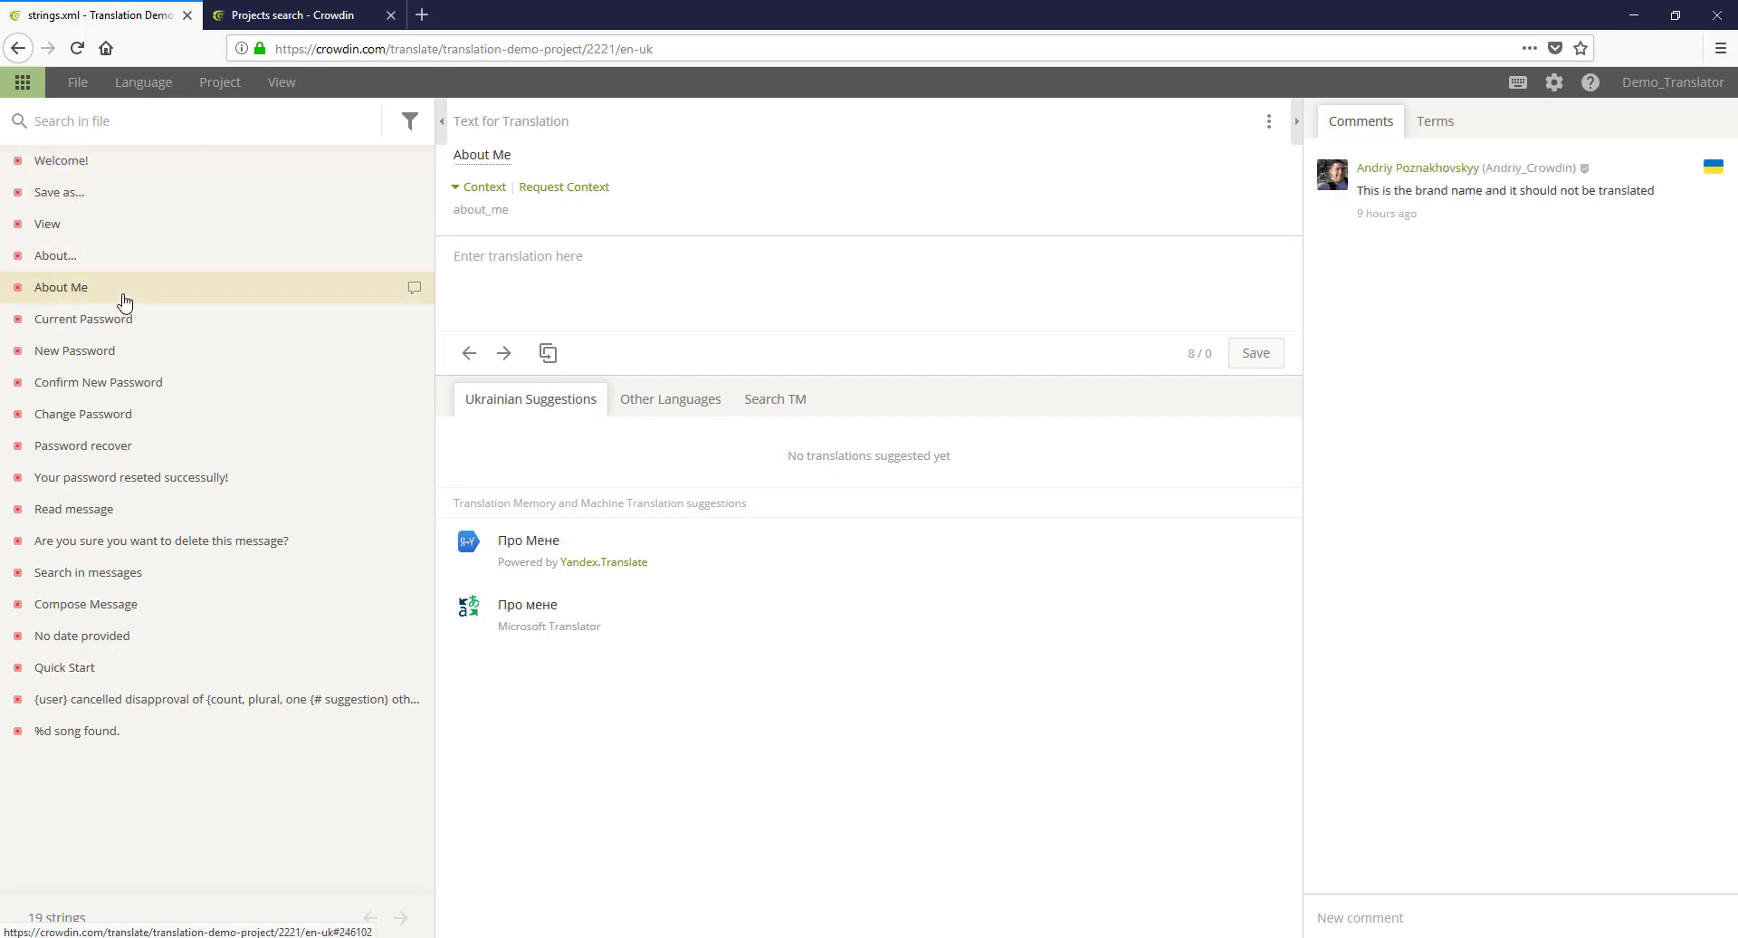
Step: Switch to Notepad++, examine the string identifiers and source texts in strings.xml, and return to the translation editor in Firefox
left_click(359, 936)
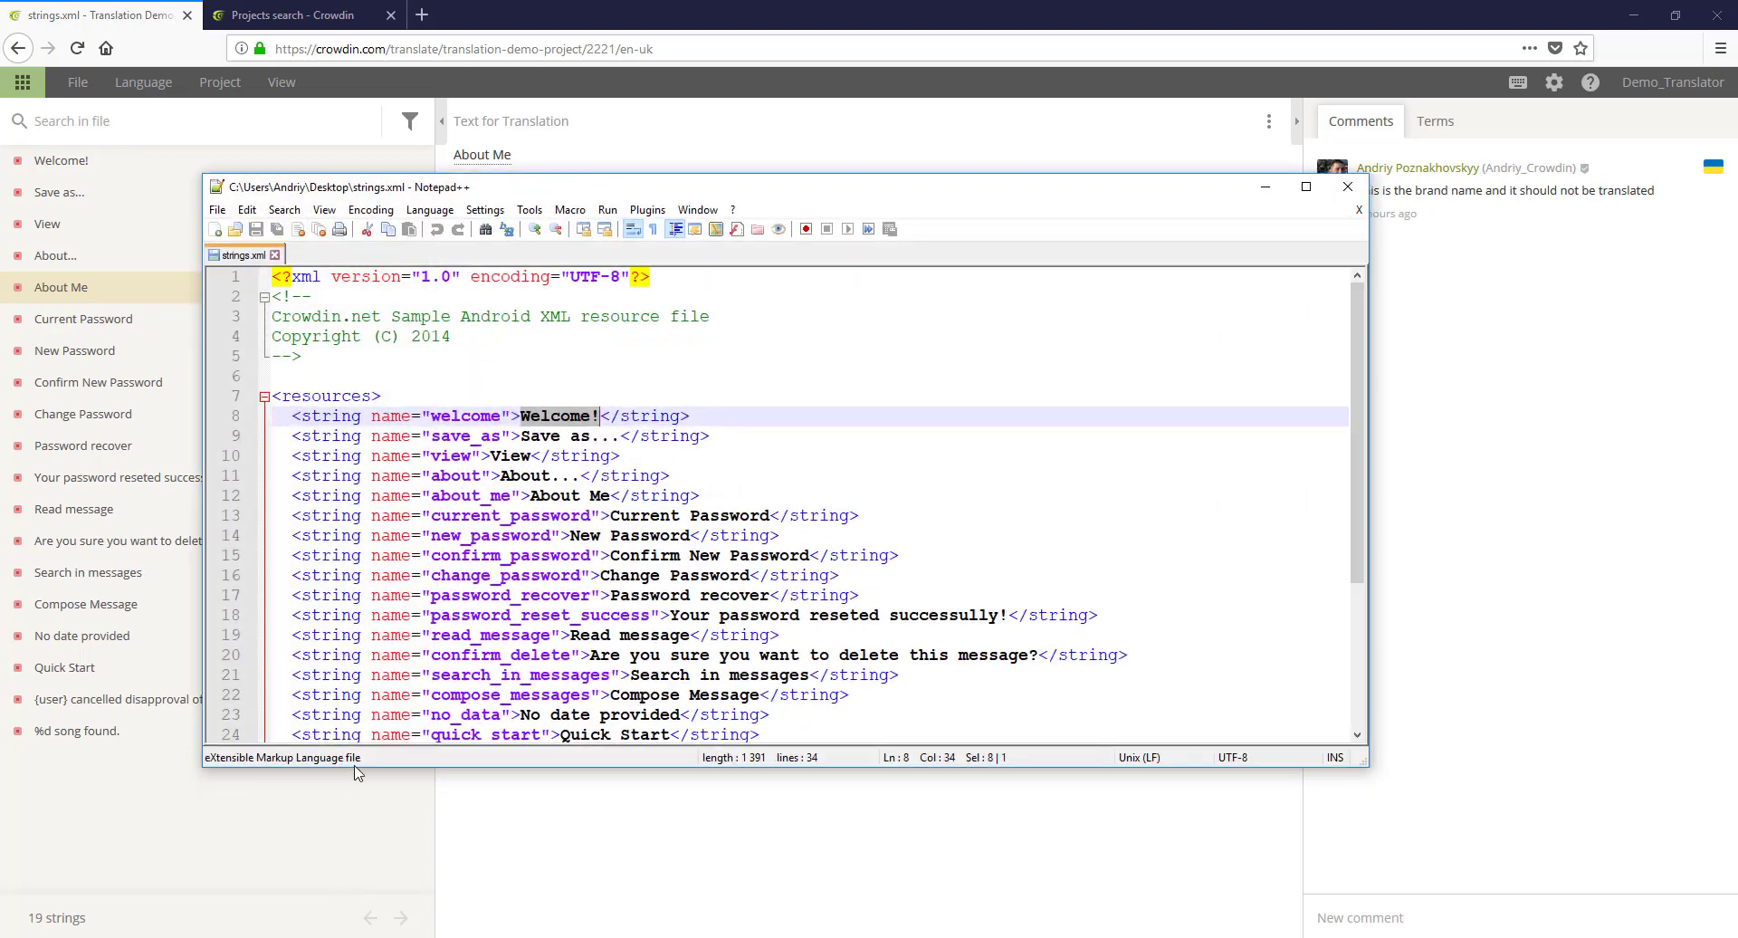
double_click(653, 195)
left_click_drag(228, 236, 288, 255)
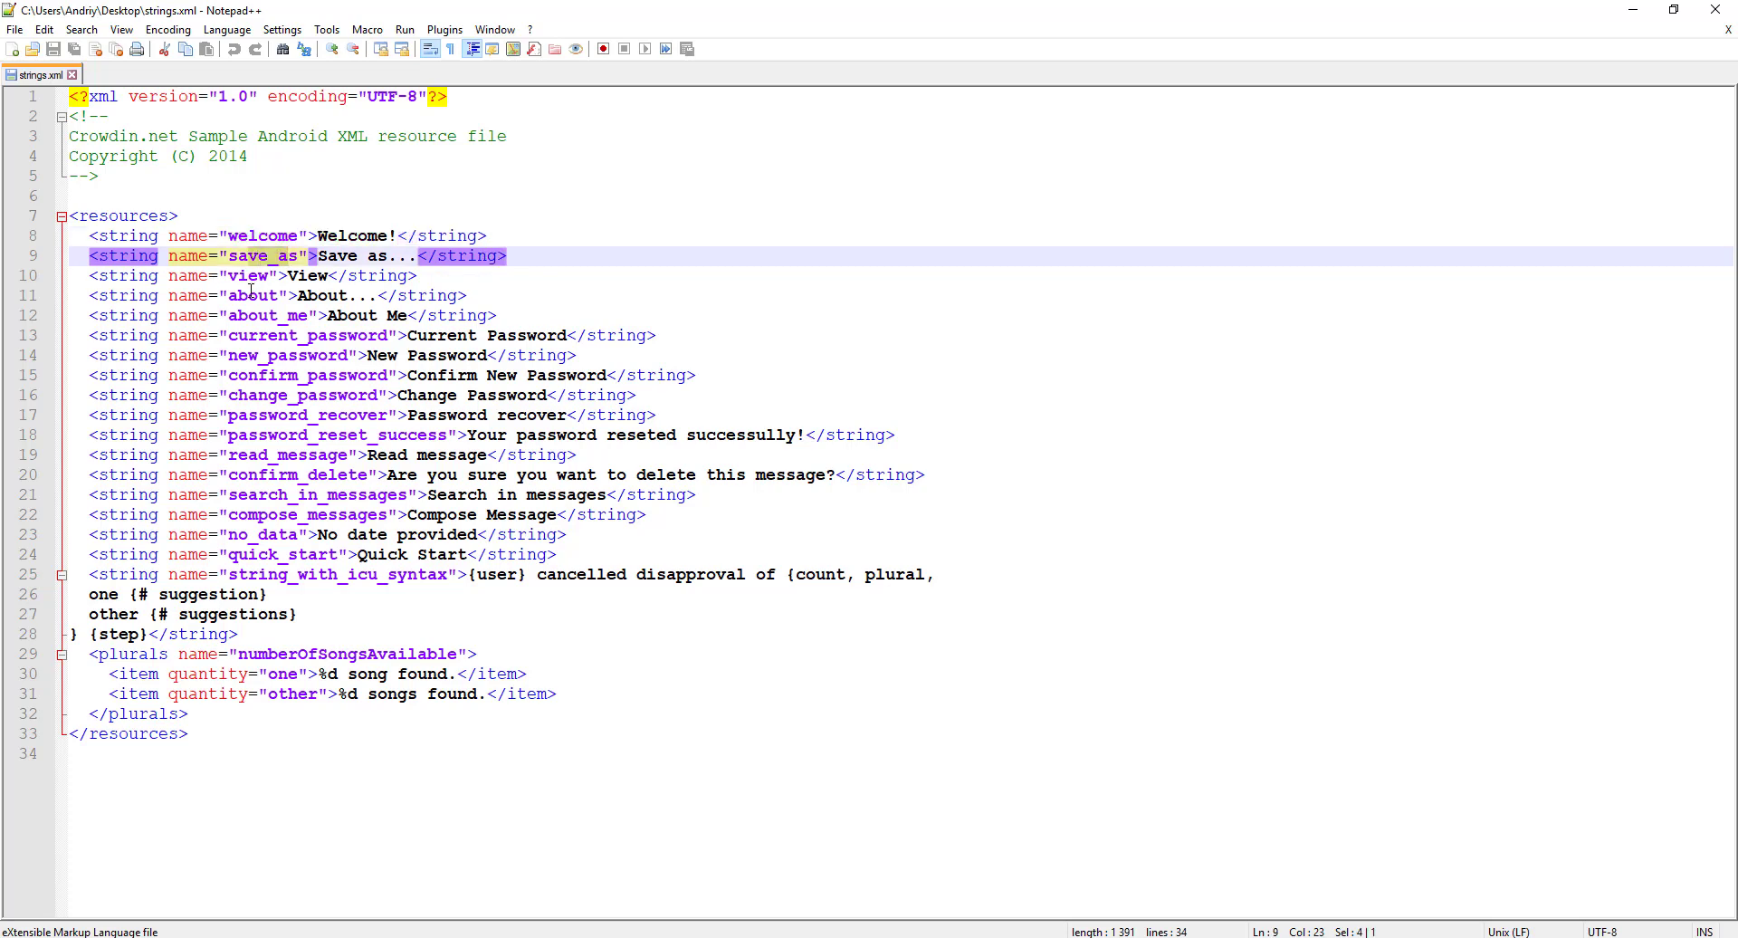
left_click(245, 302)
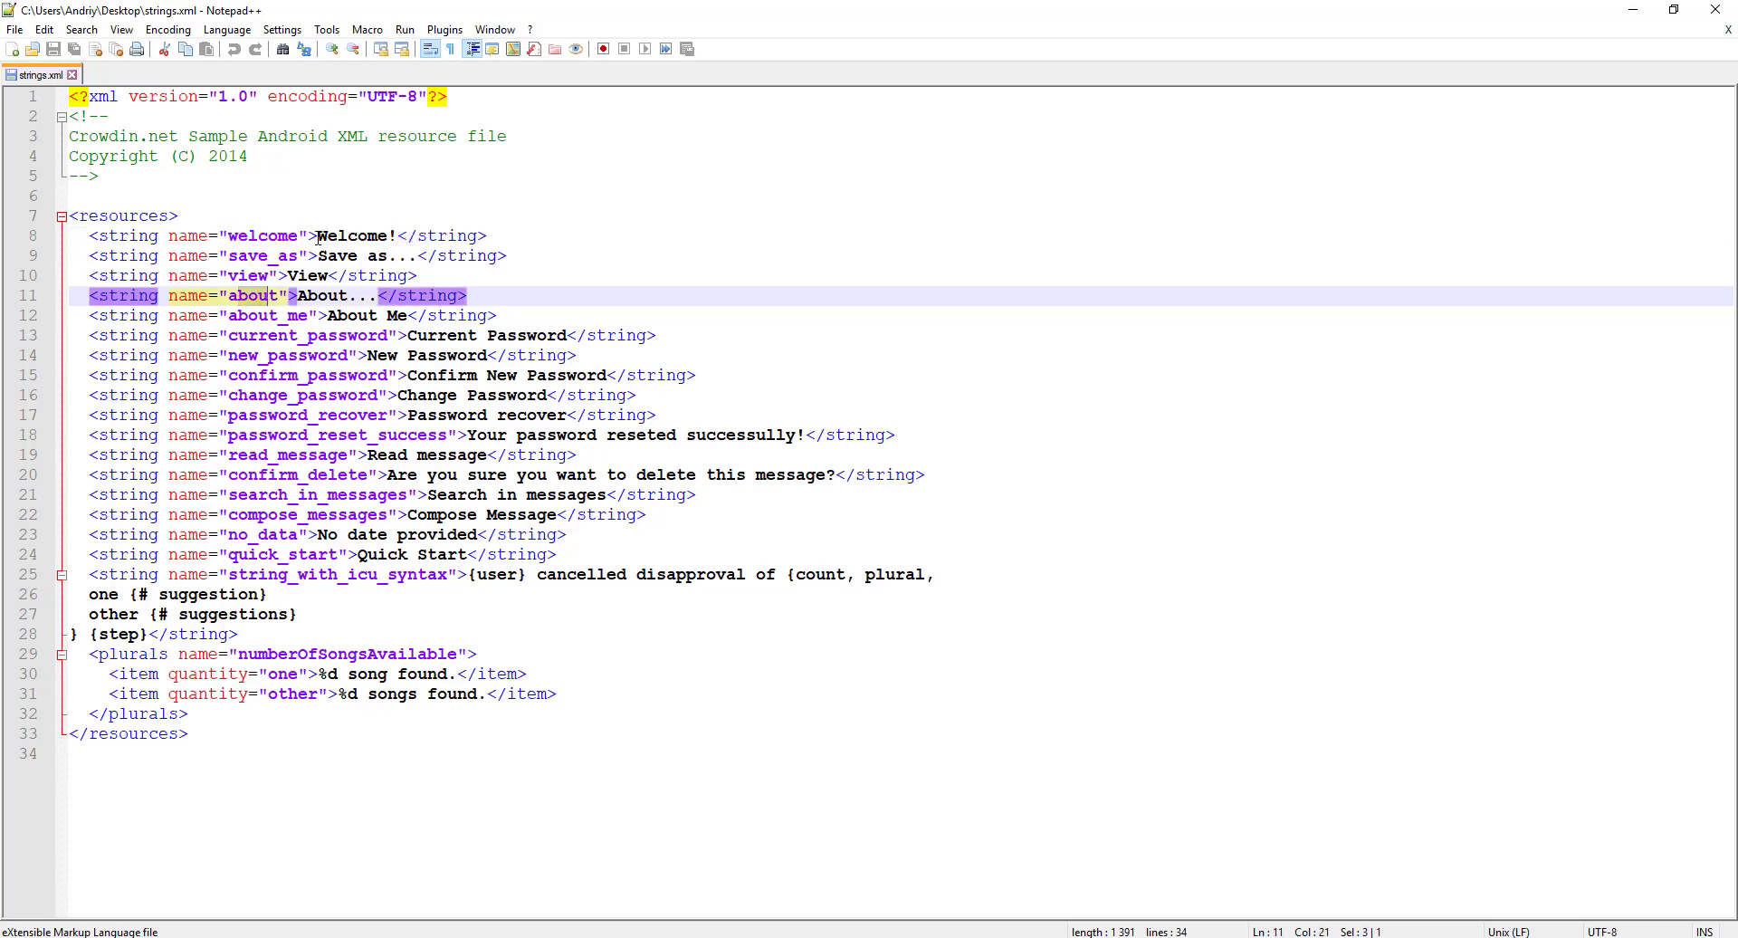
left_click_drag(318, 236, 418, 257)
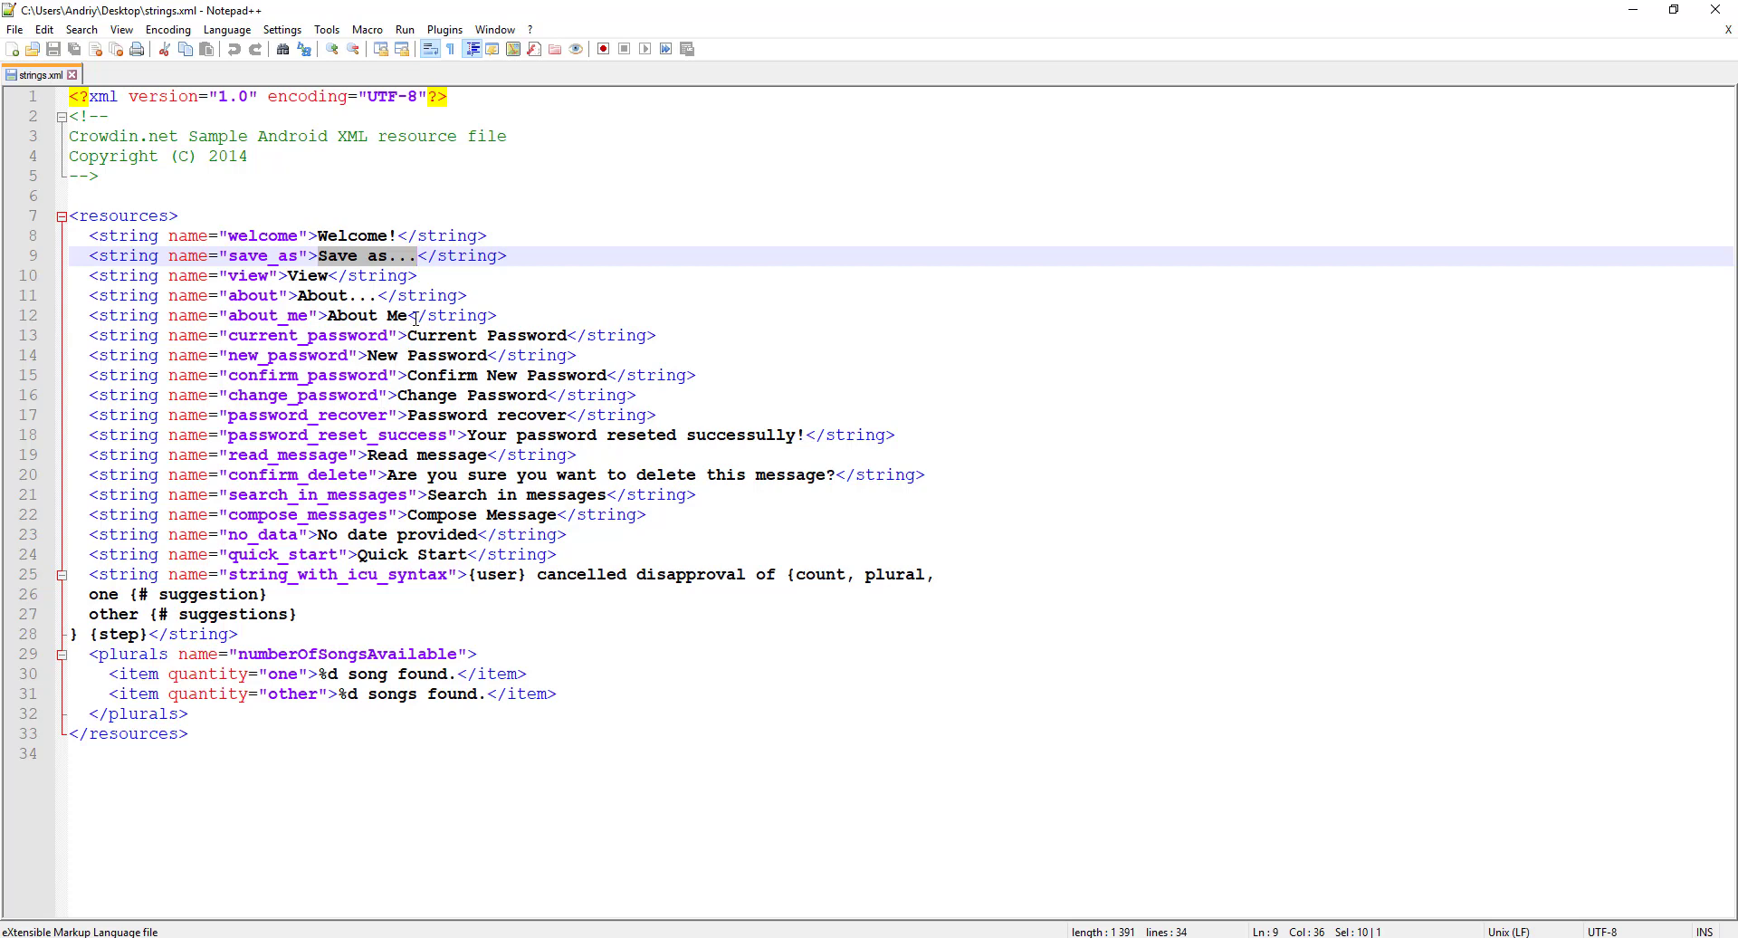
left_click(409, 343)
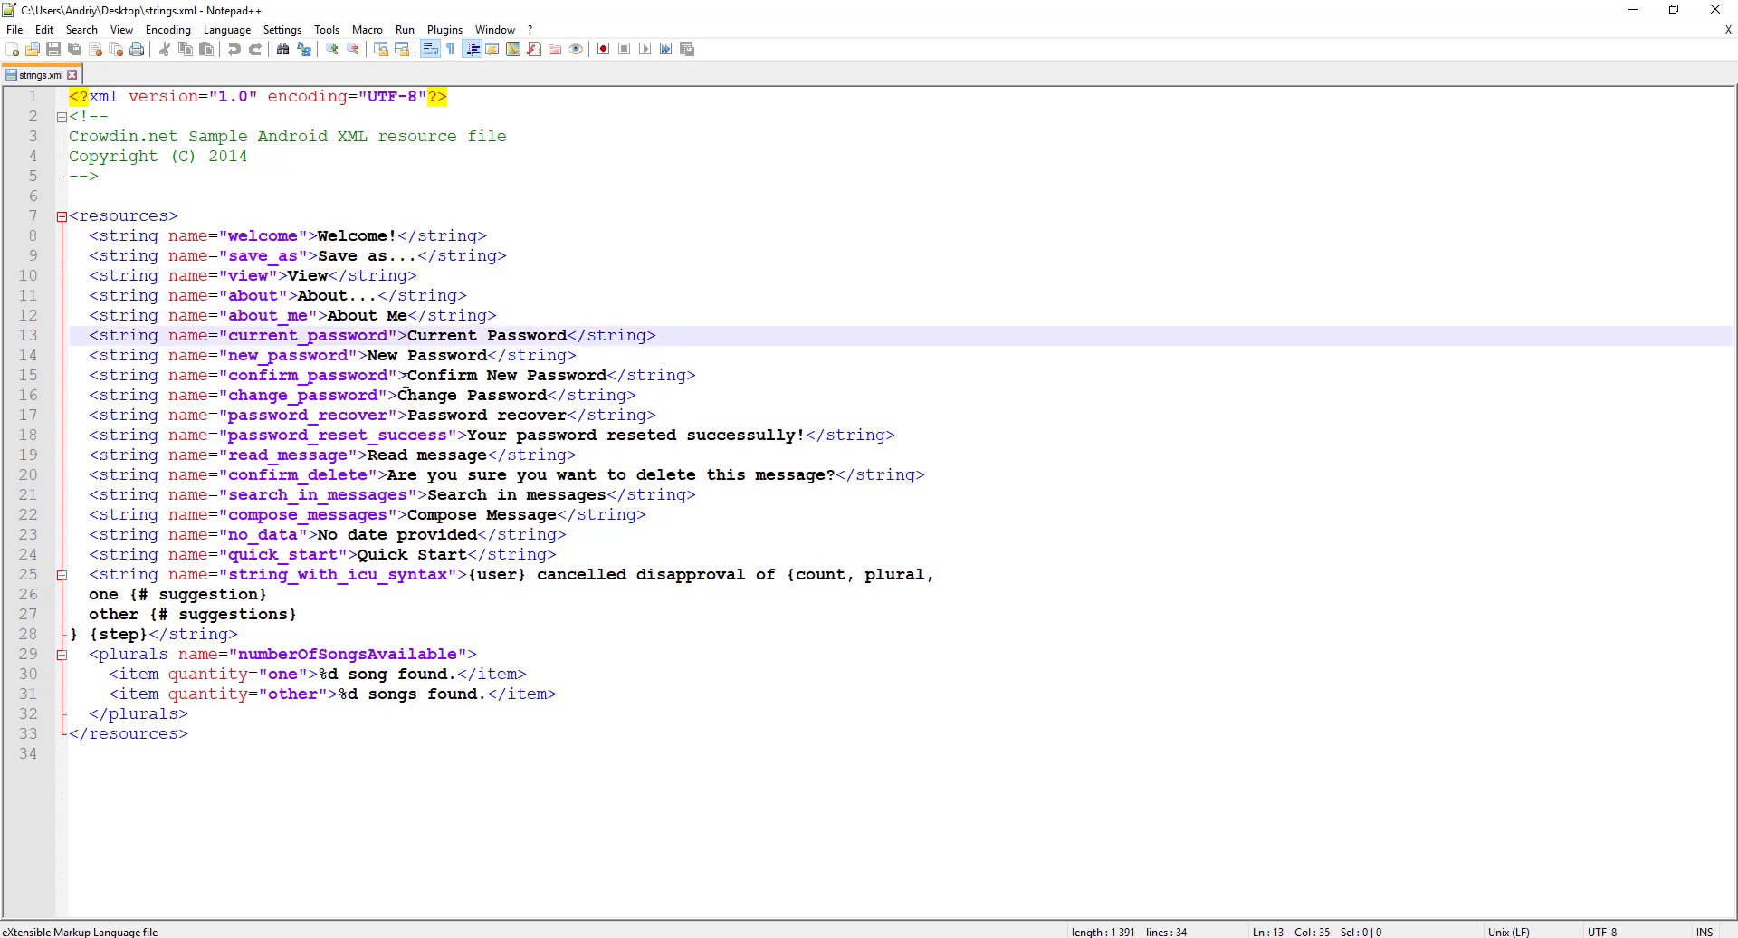
key("BackSpace")
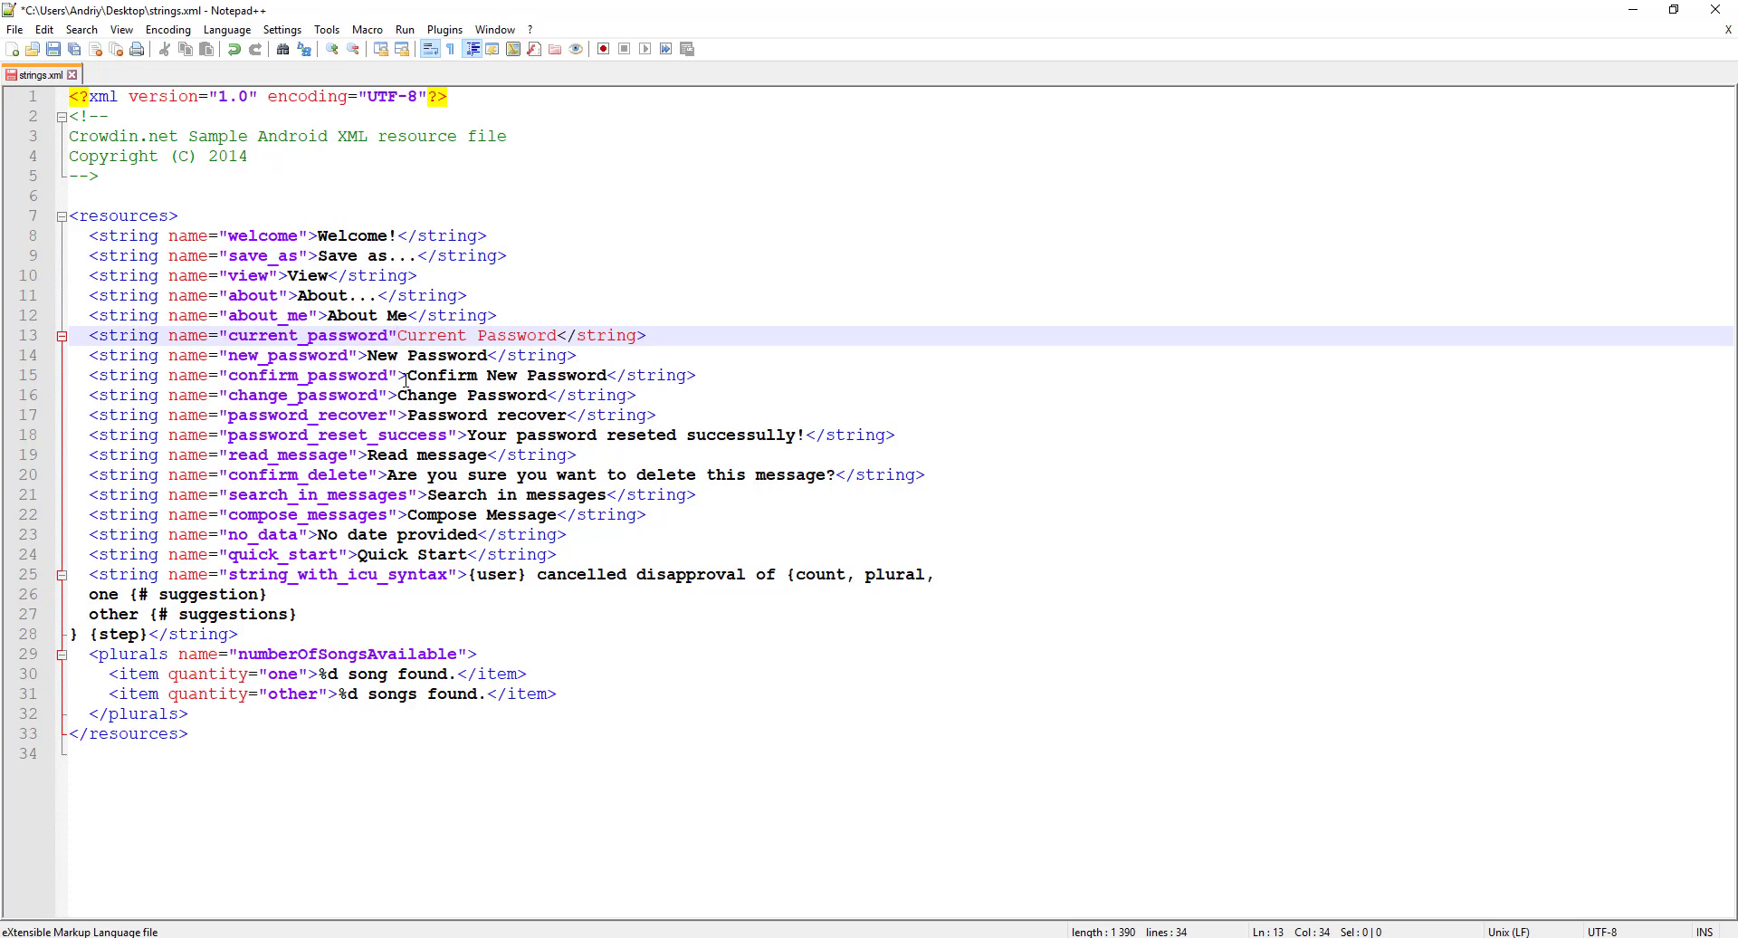
key("ctrl+z")
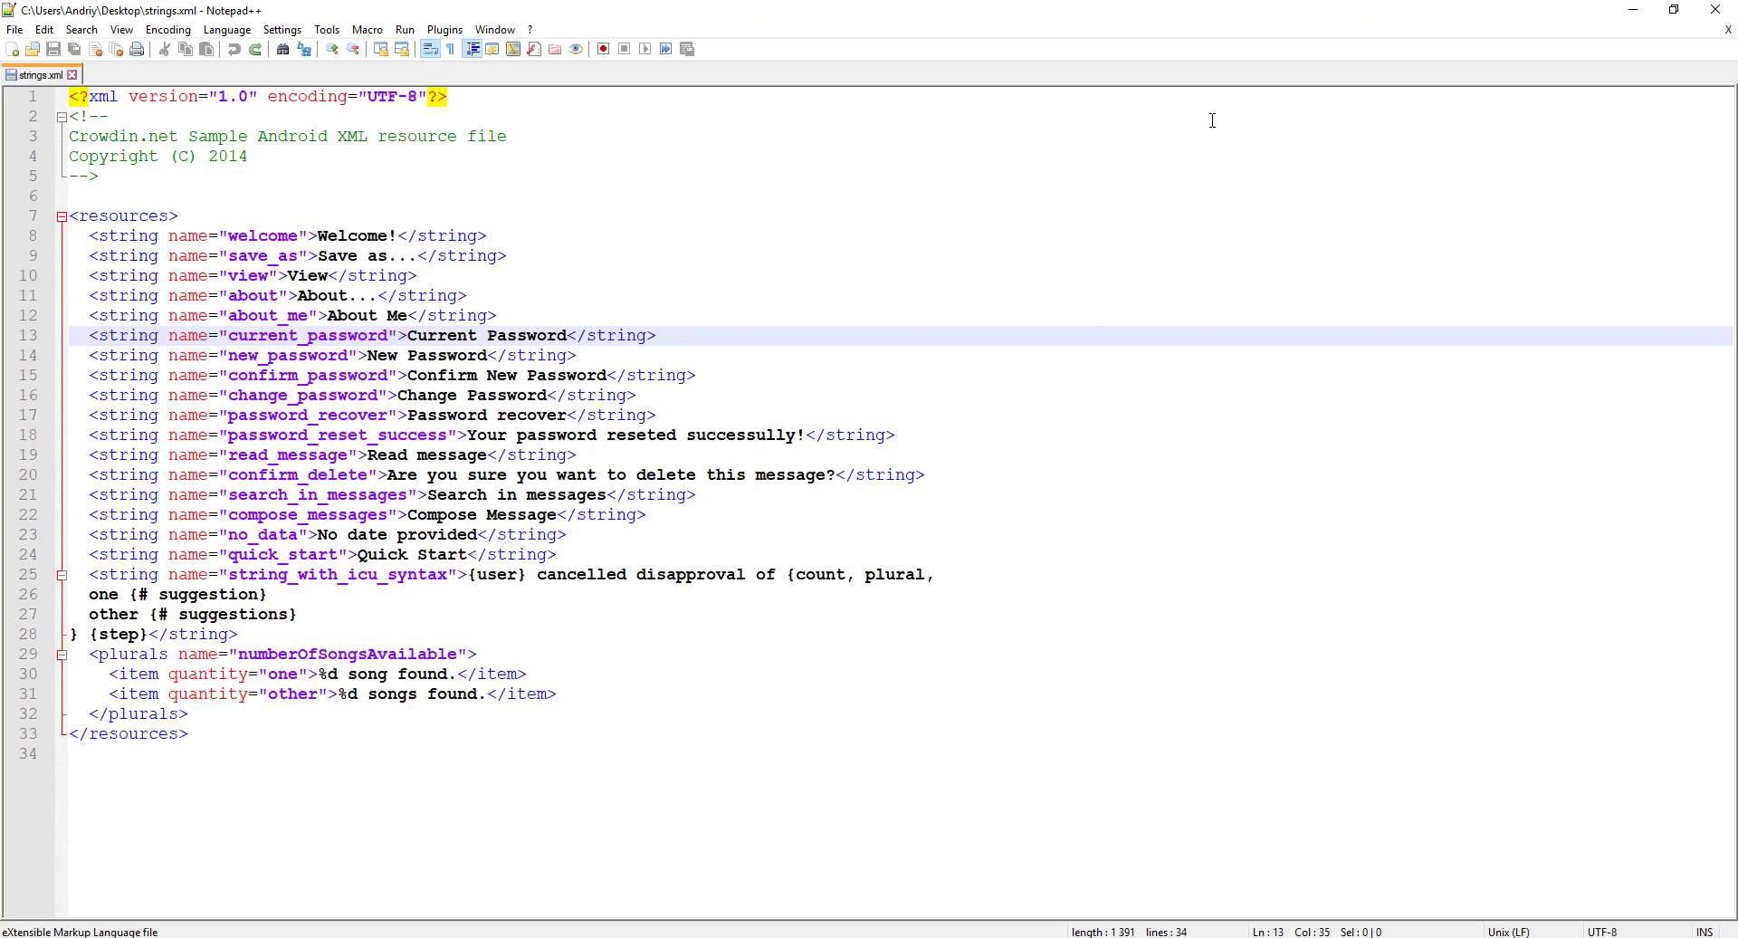
left_click(1641, 15)
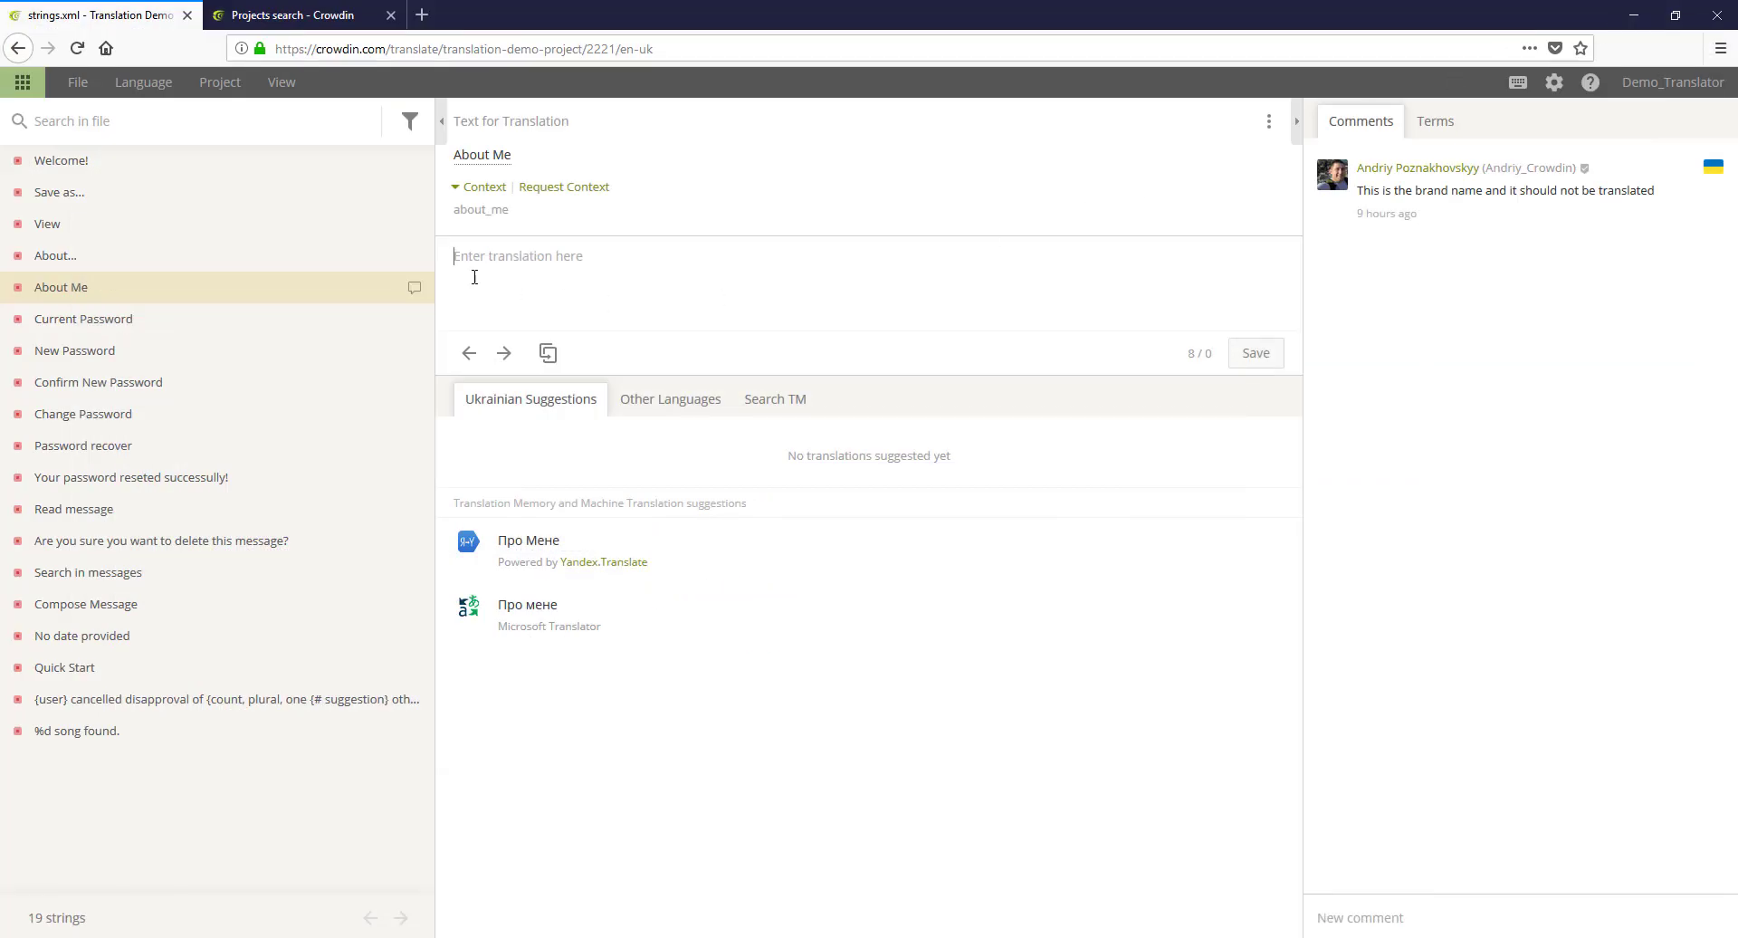
Step: Step through the strings from "Welcome!" to "Password recover" and compare their source texts, contexts and suggestions
left_click(110, 163)
left_click(115, 191)
left_click(169, 255)
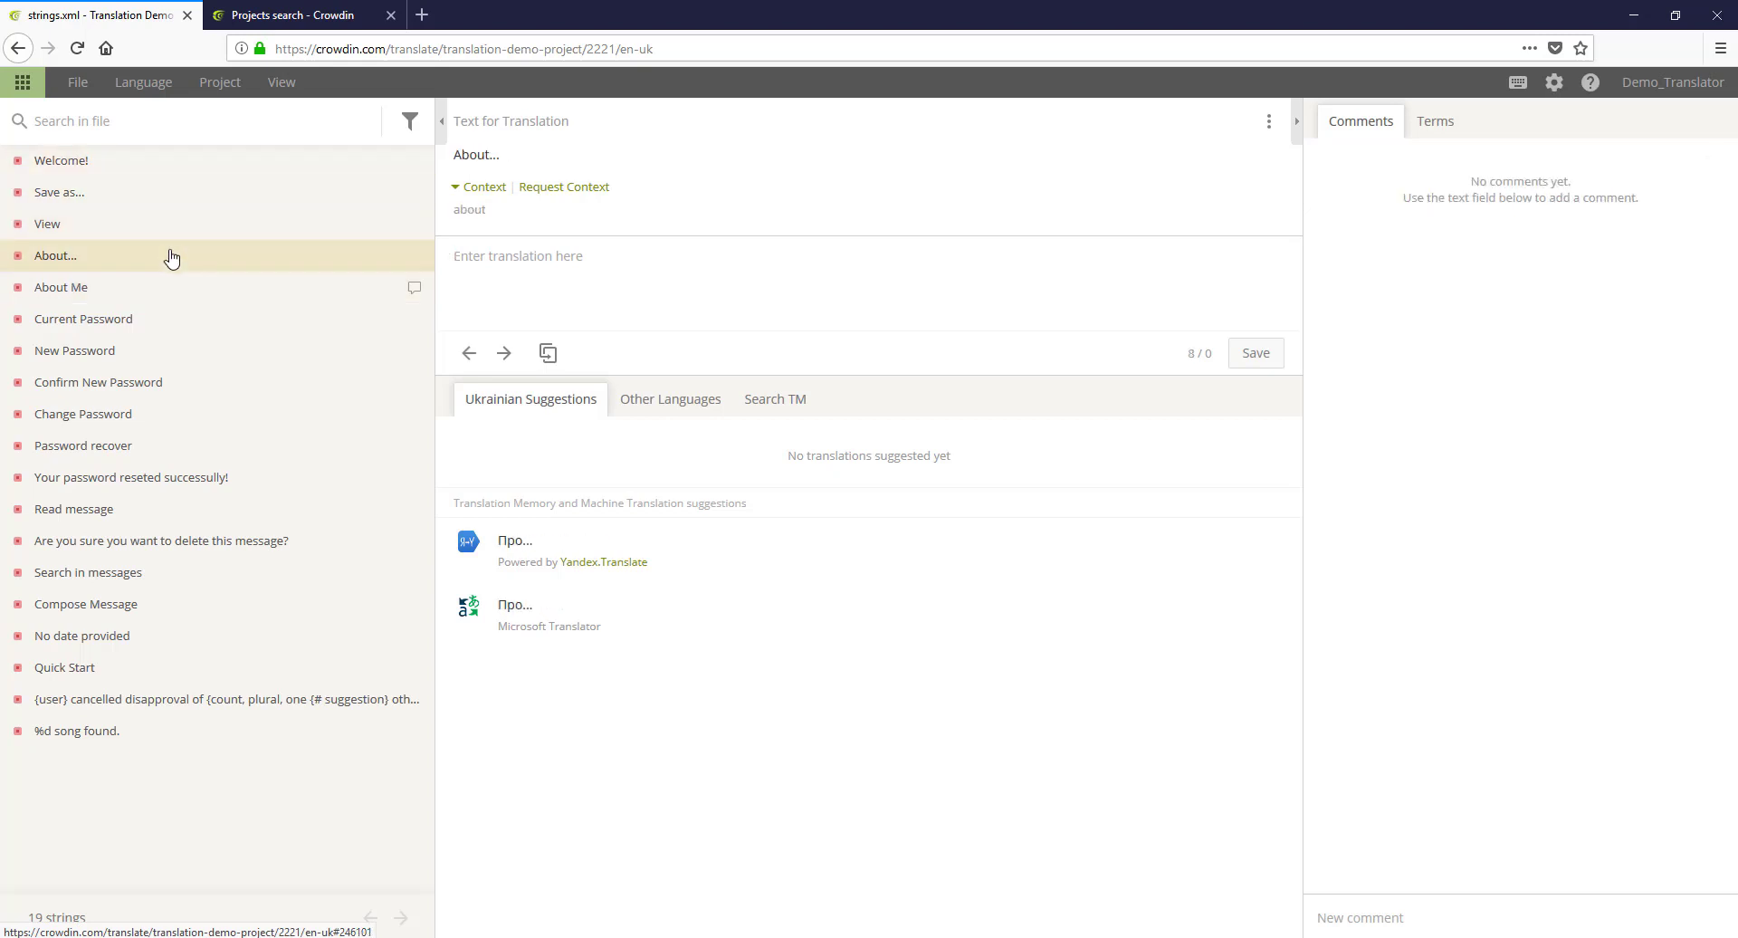
left_click(181, 292)
left_click(182, 324)
left_click(181, 362)
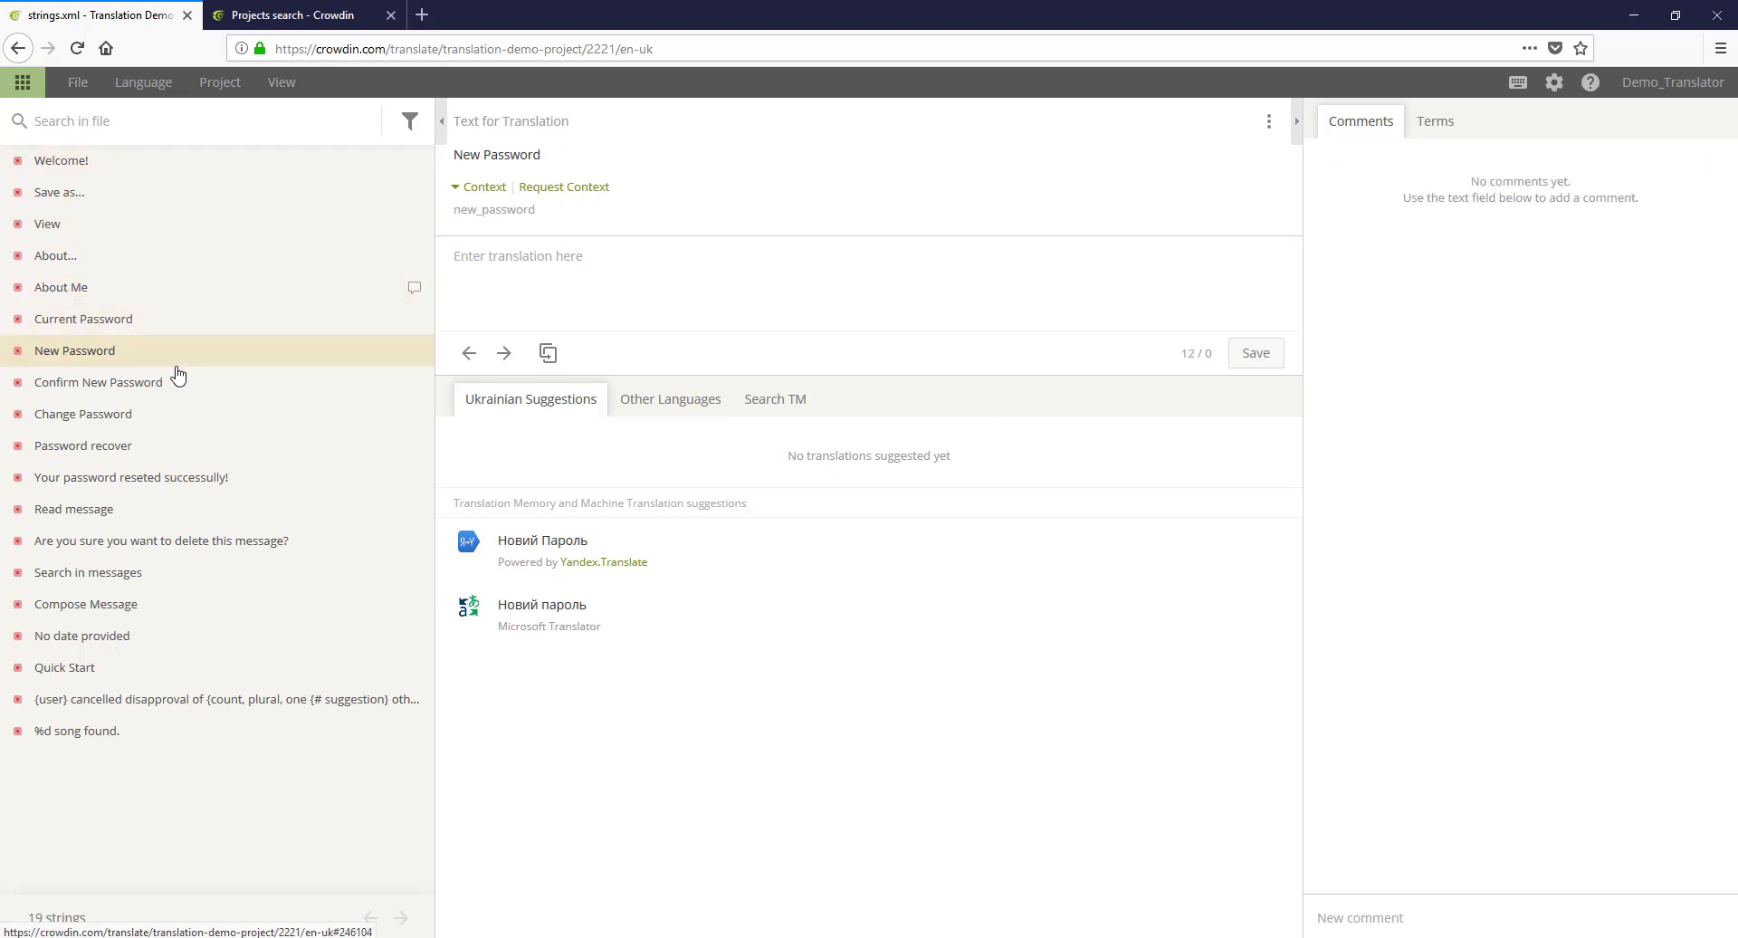
left_click(182, 389)
left_click(184, 417)
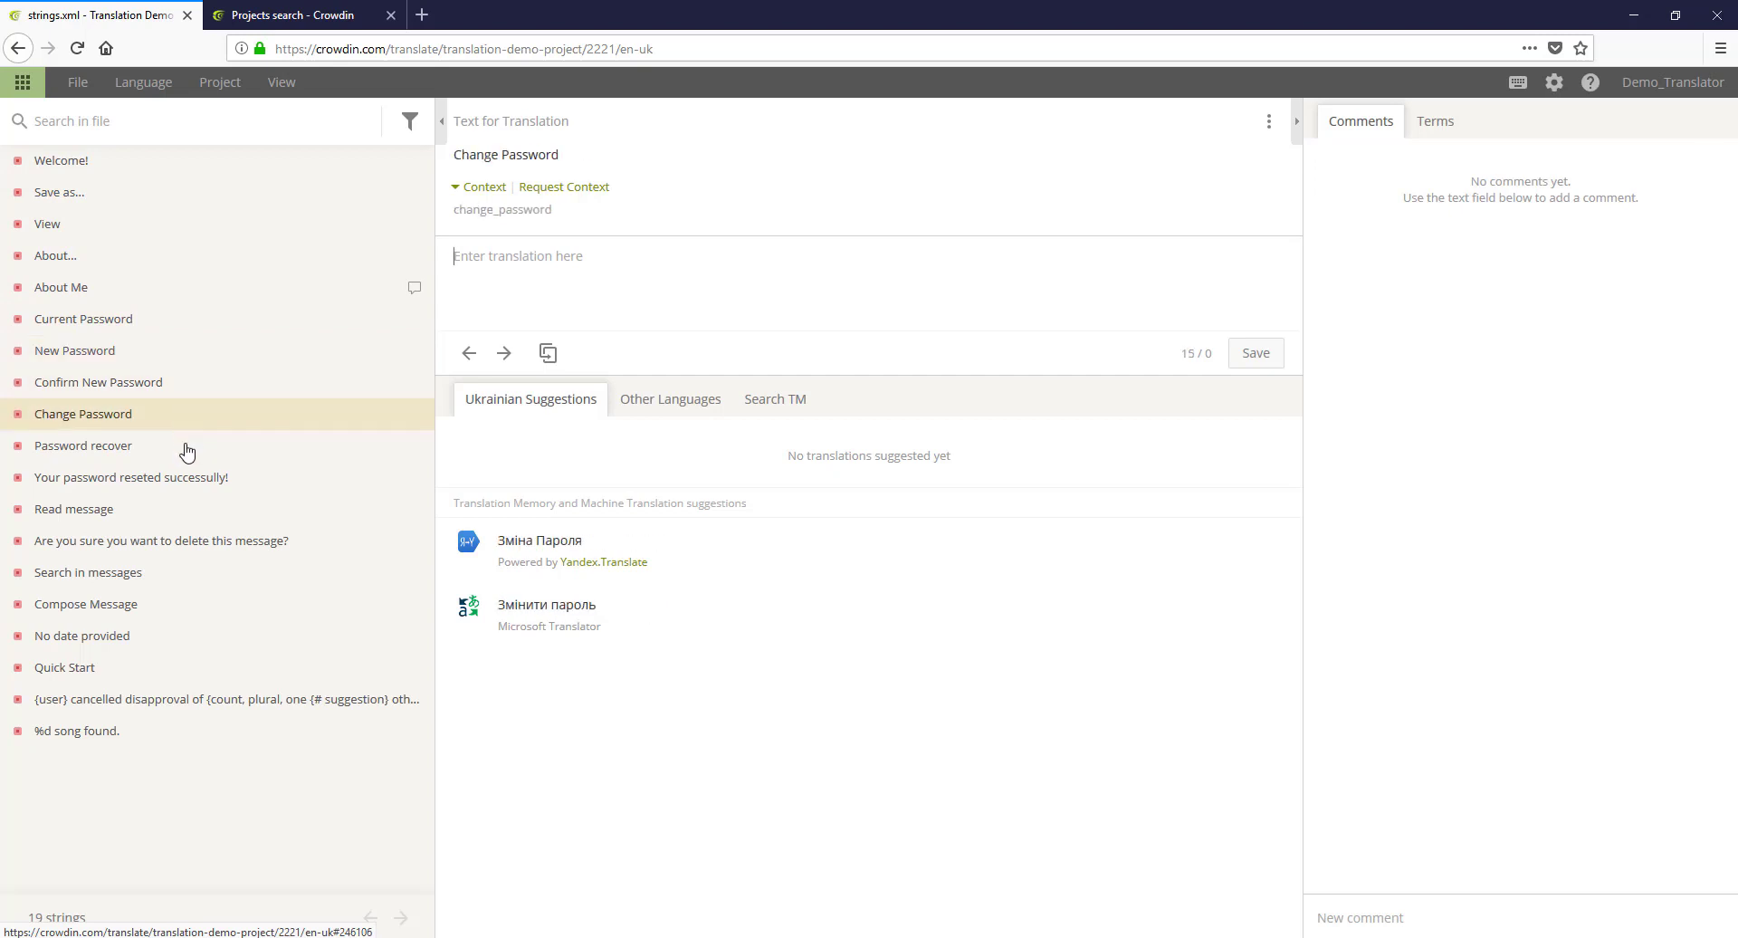
left_click(186, 450)
Step: Select the "Welcome!" string and examine its source text and the "welcome" identifier given as context
left_click(163, 160)
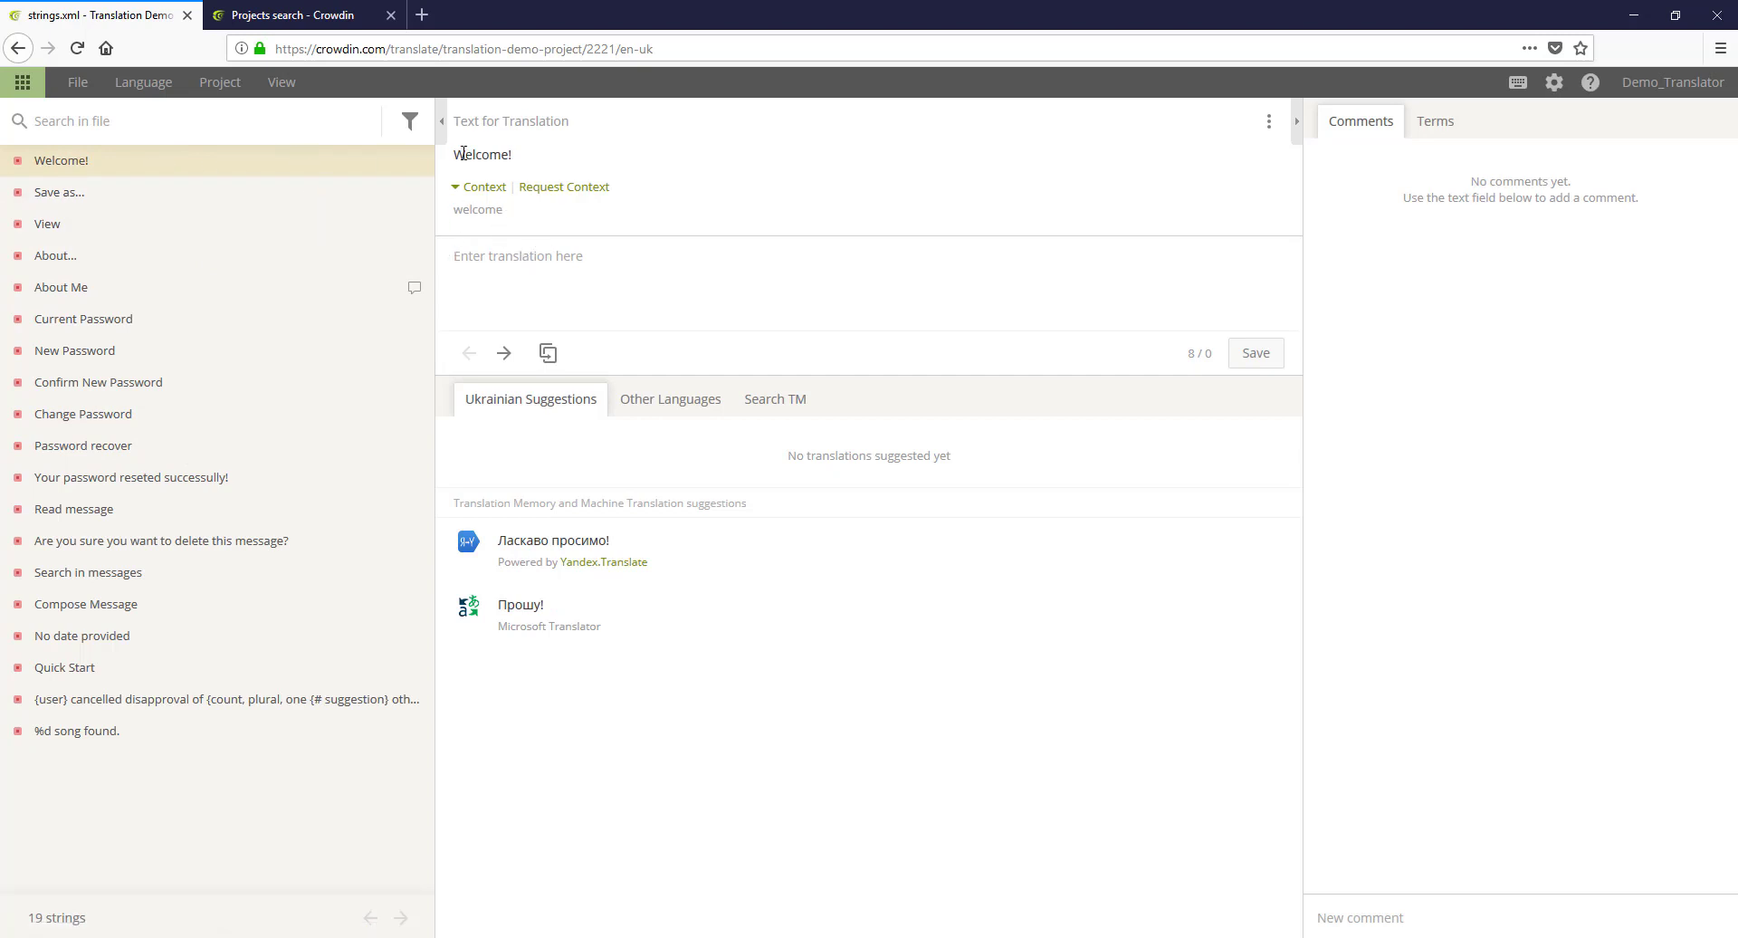
left_click_drag(453, 153, 540, 161)
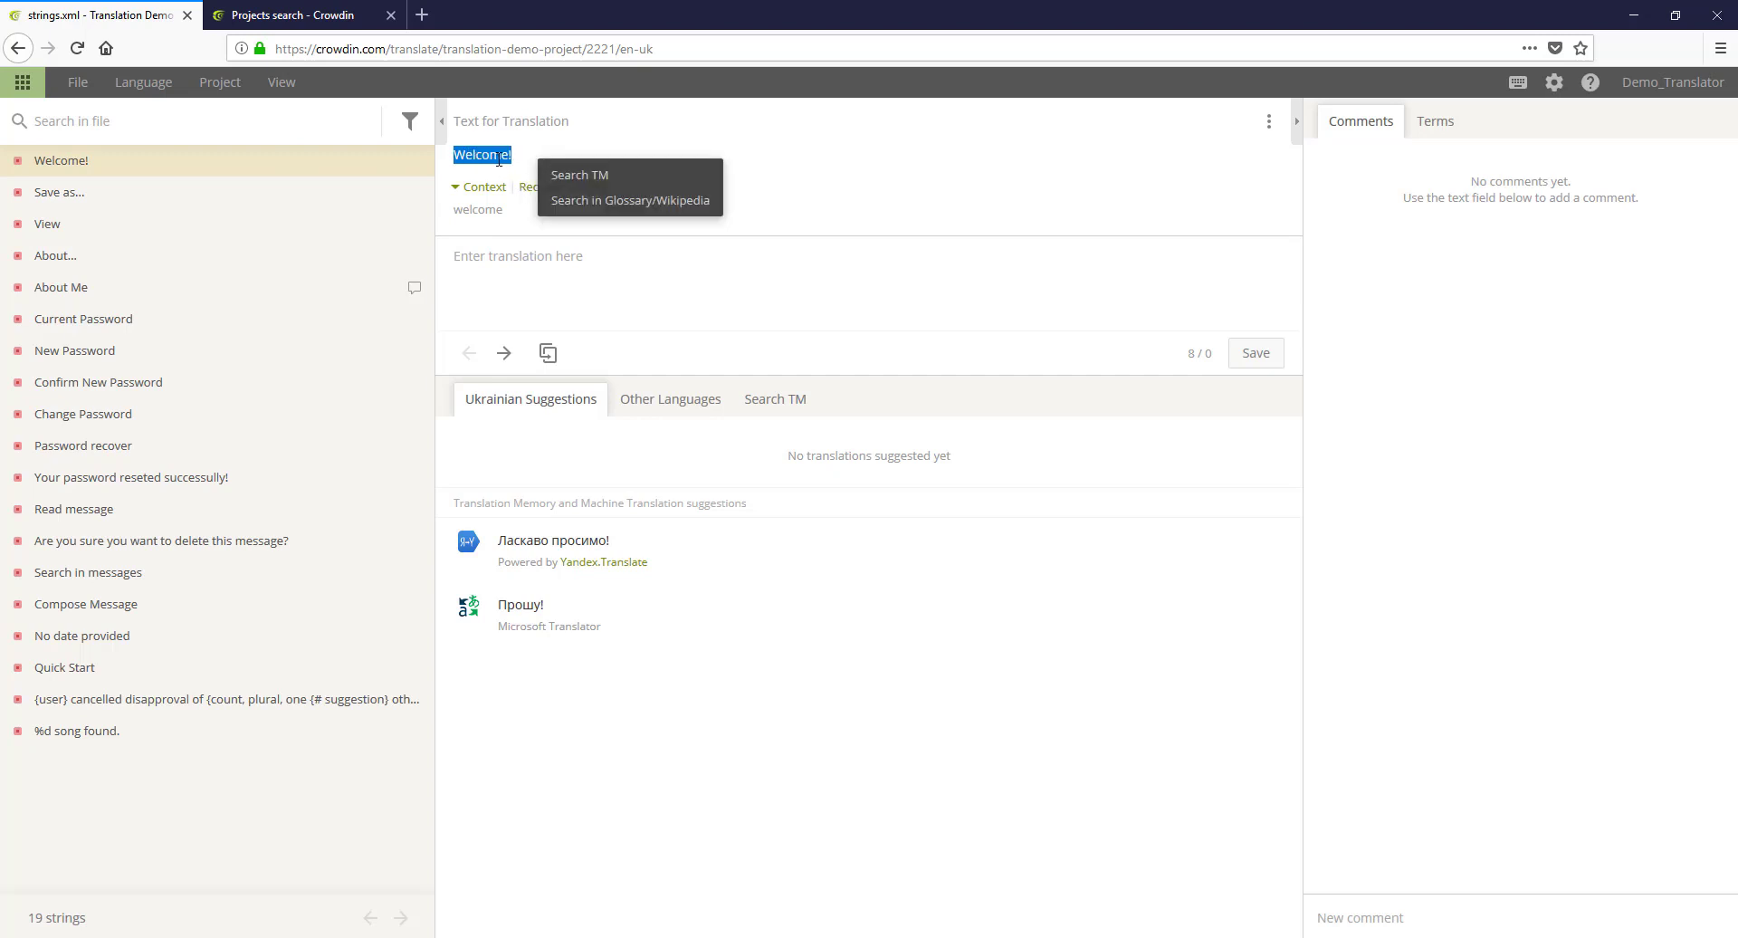
left_click(497, 159)
double_click(459, 209)
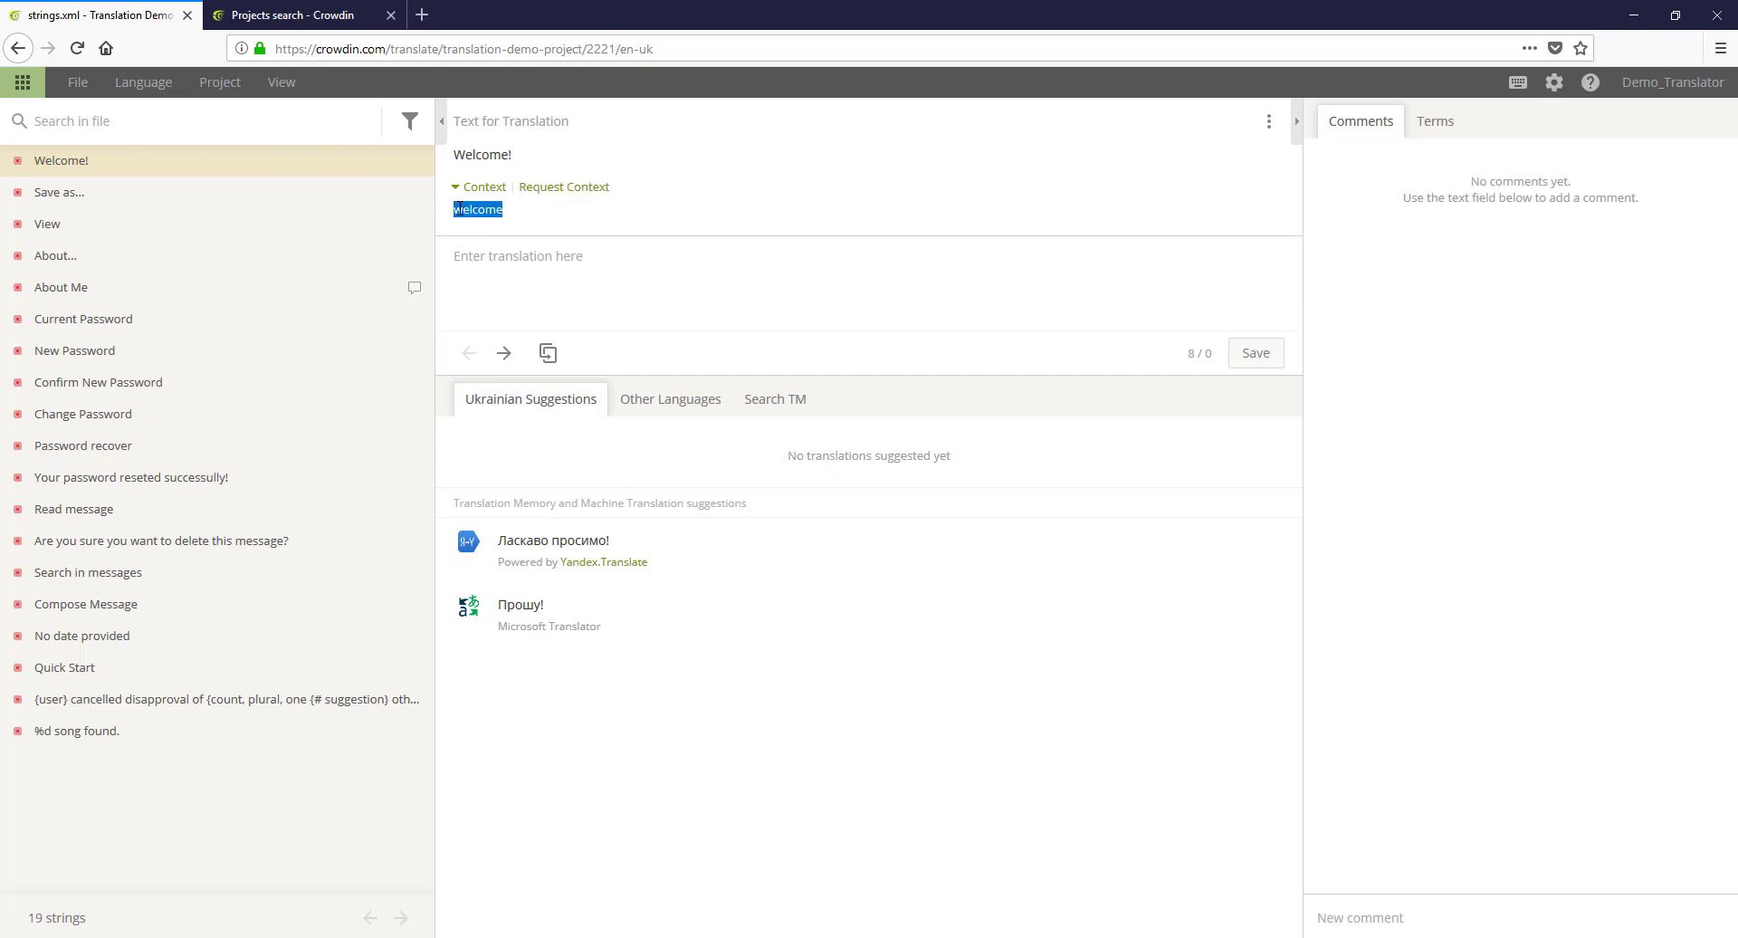
left_click(462, 210)
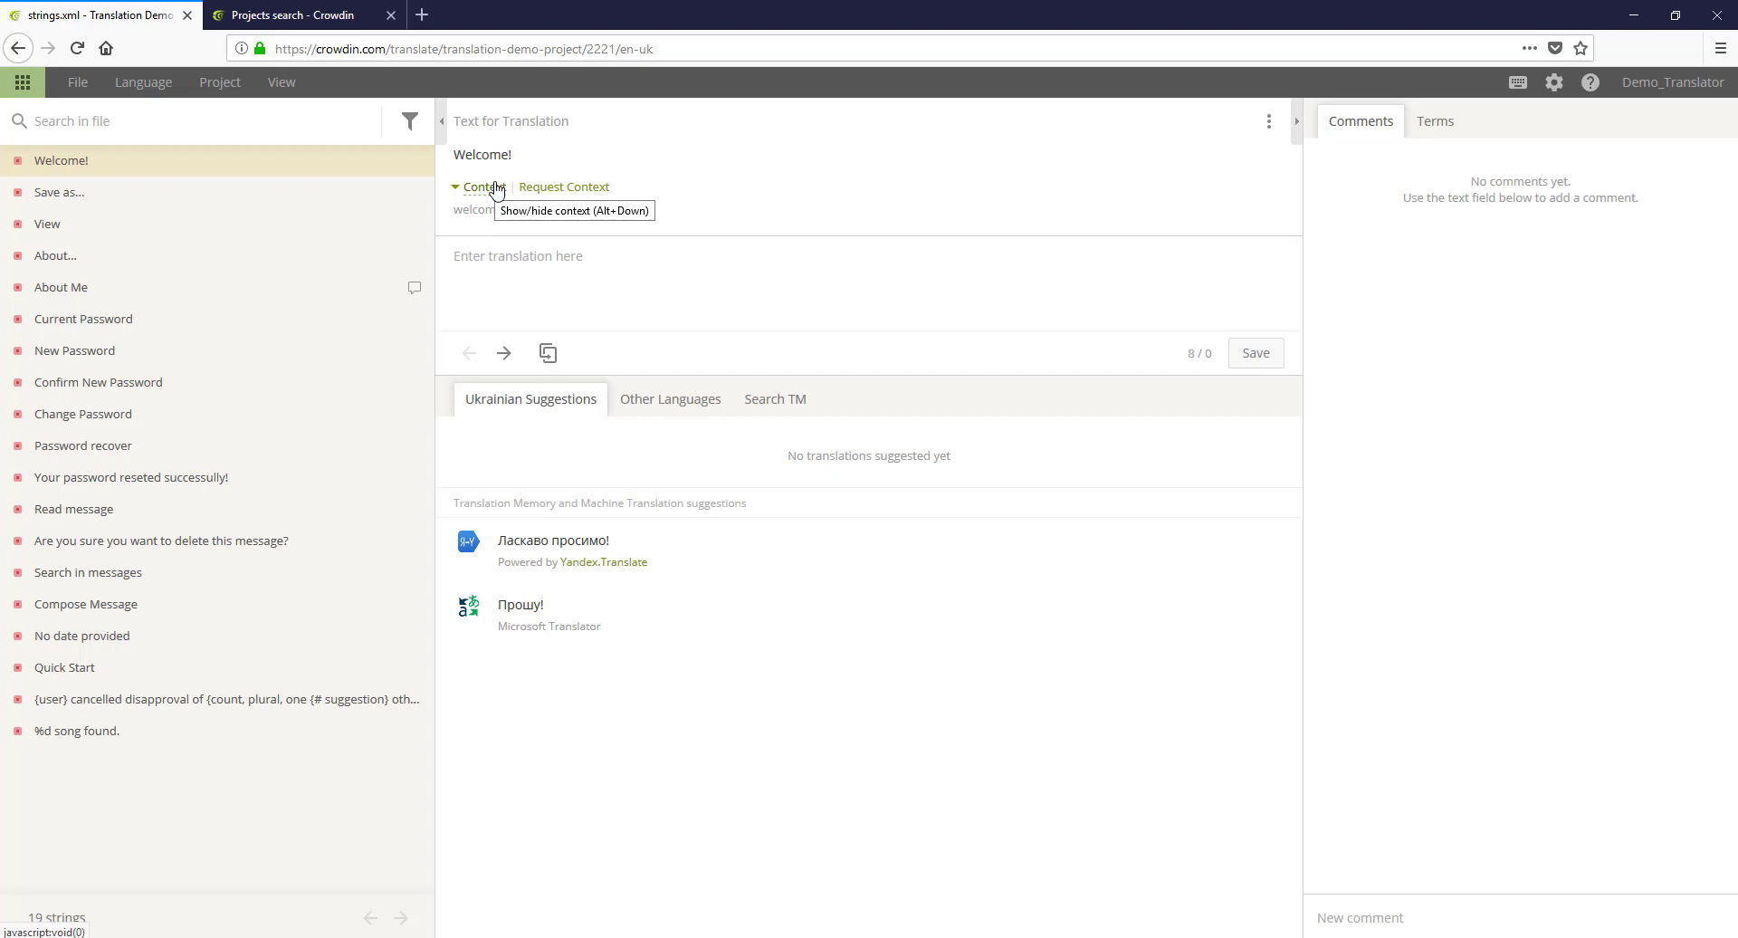
Step: Request context for the "Welcome!" string with the message "Please provide context please" and submit it
left_click(557, 190)
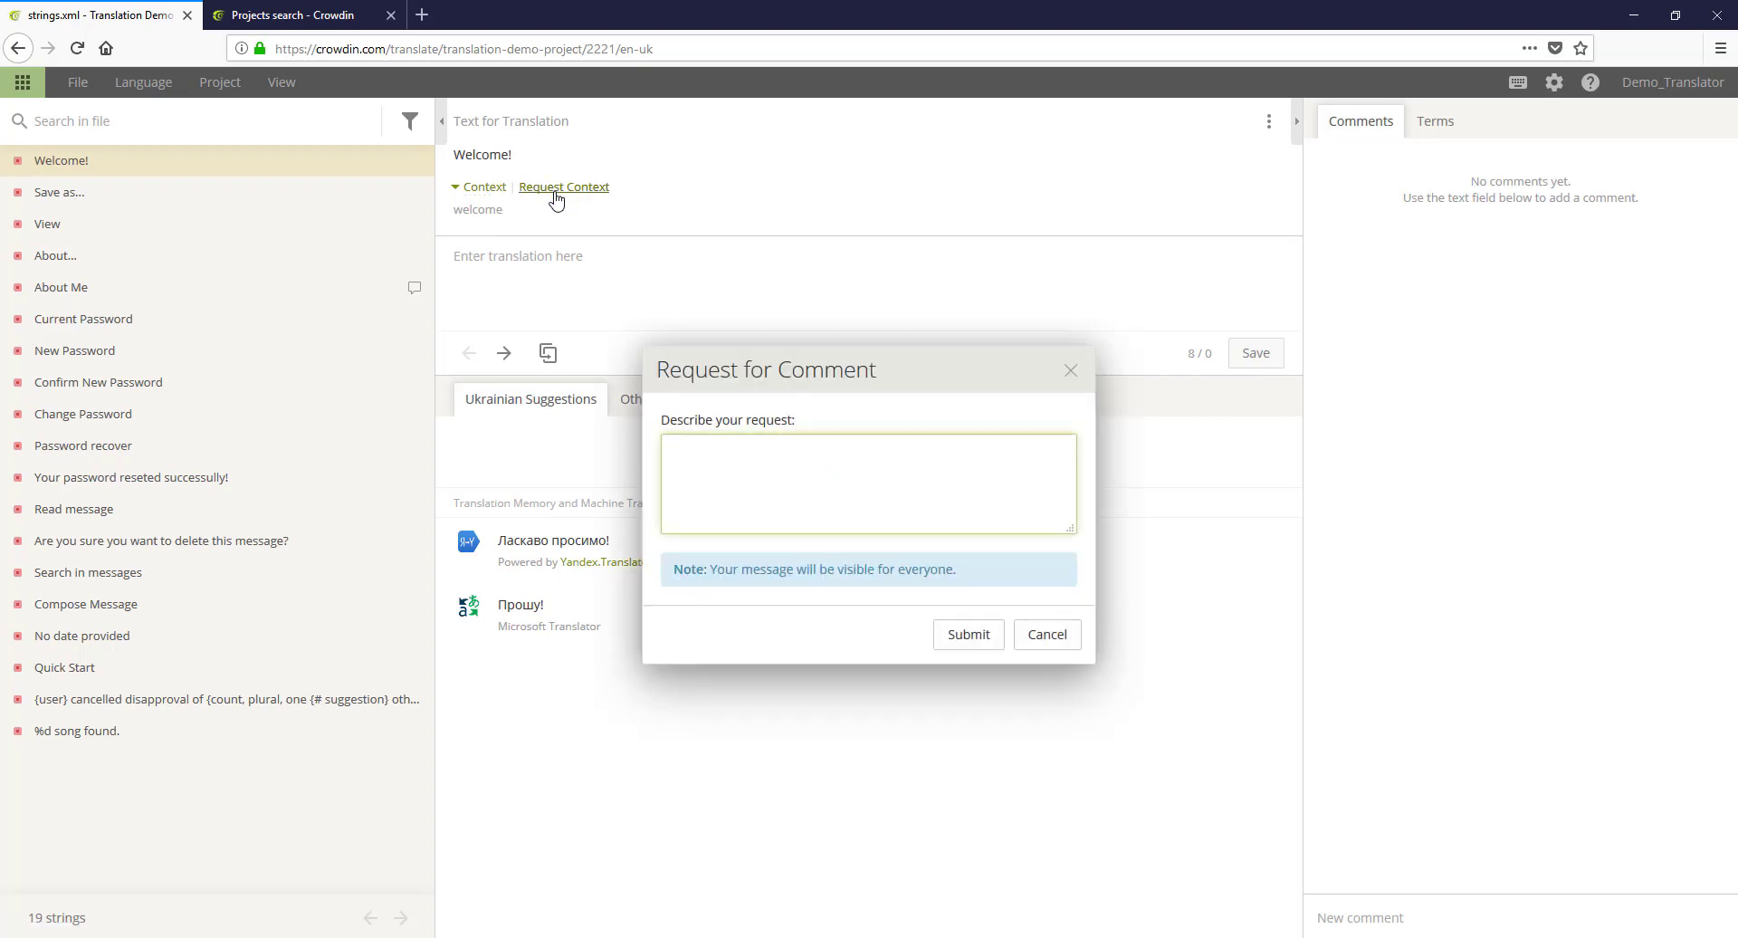
type("Please provide context please")
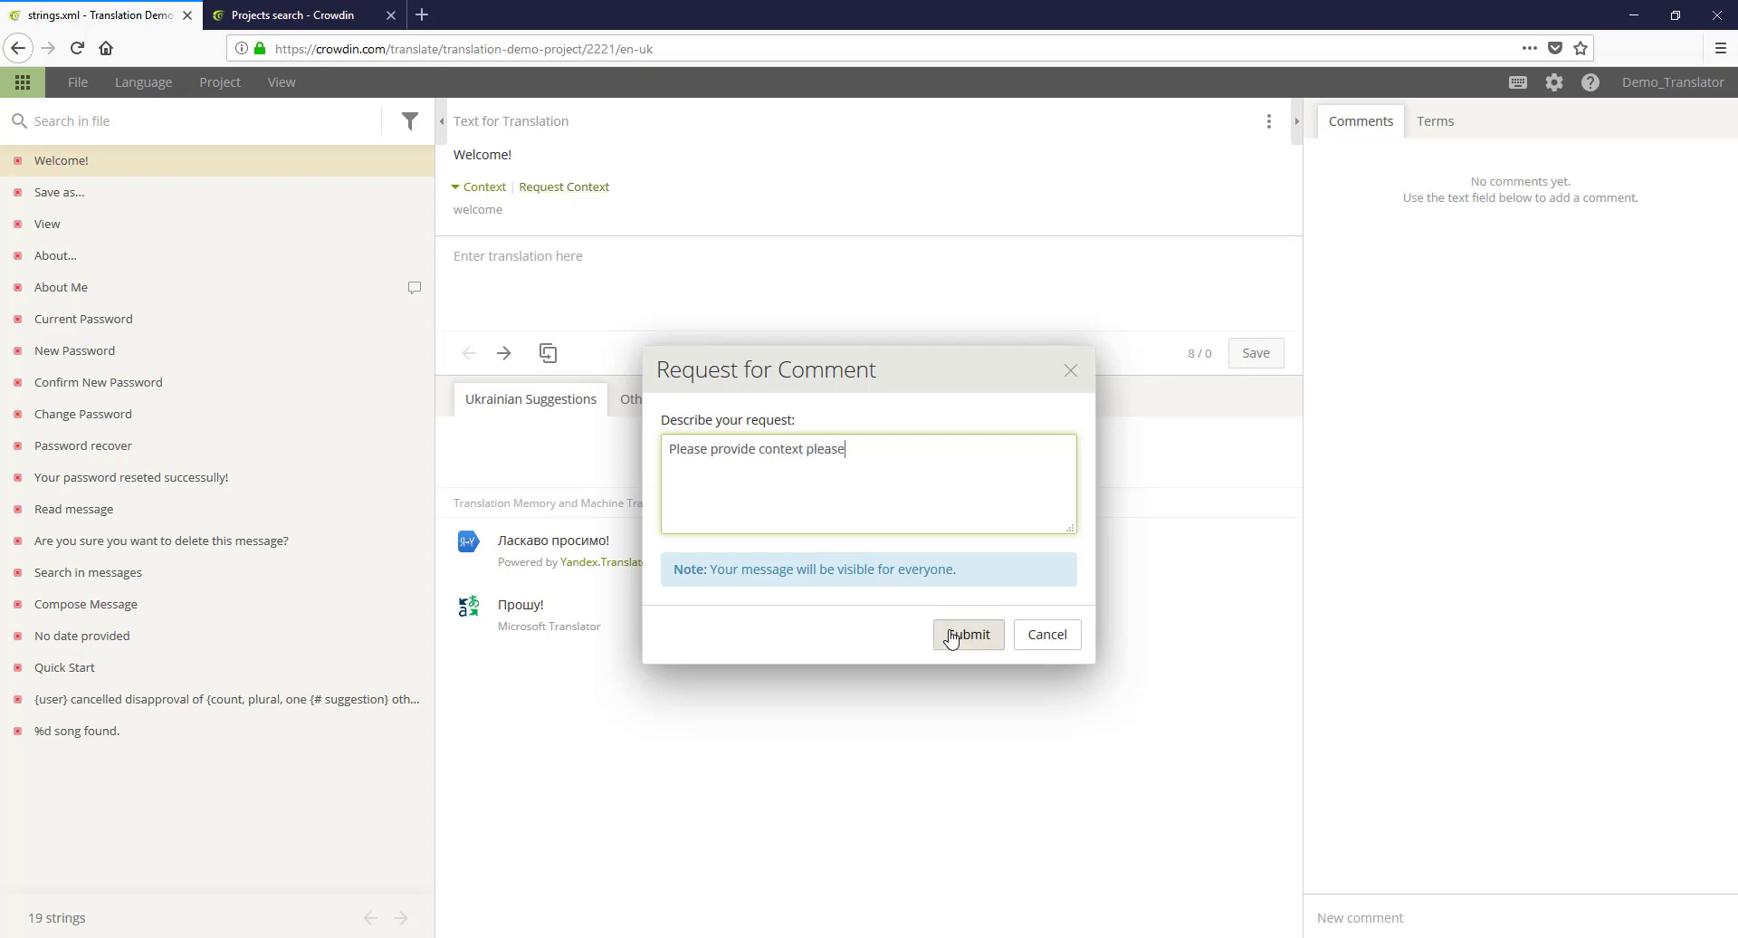
left_click(951, 637)
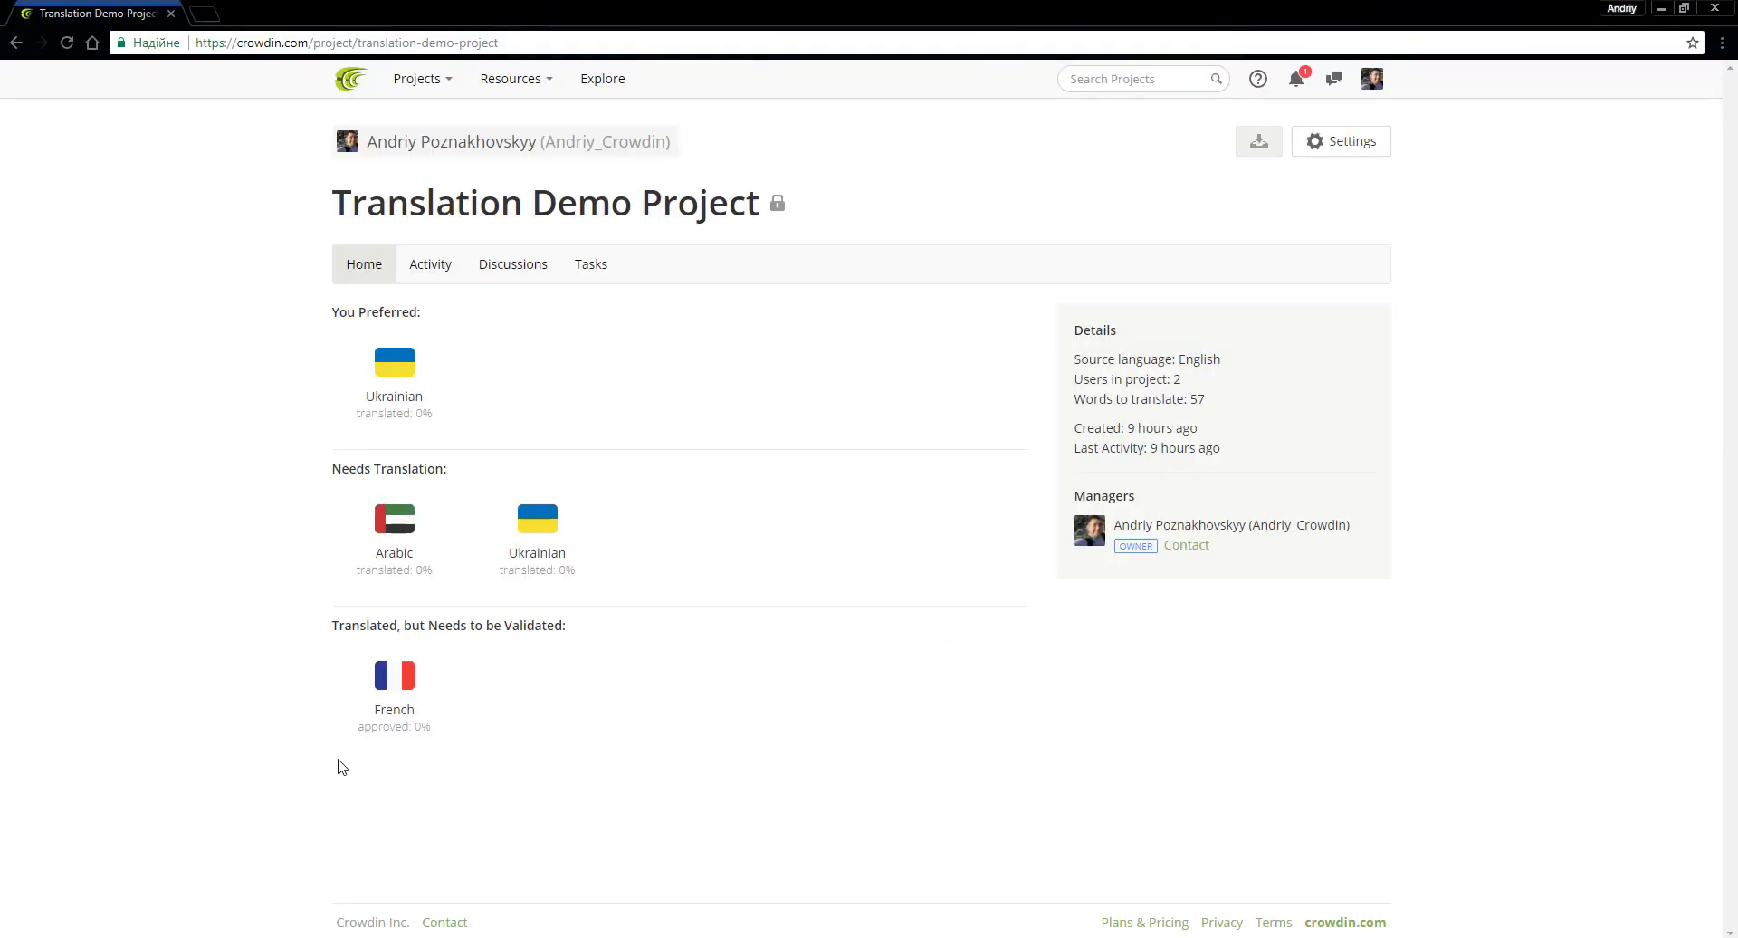
Step: Expand the recent notification about the context request in Translation Demo Project and open its "Welcome!" string in the editor
left_click(1296, 80)
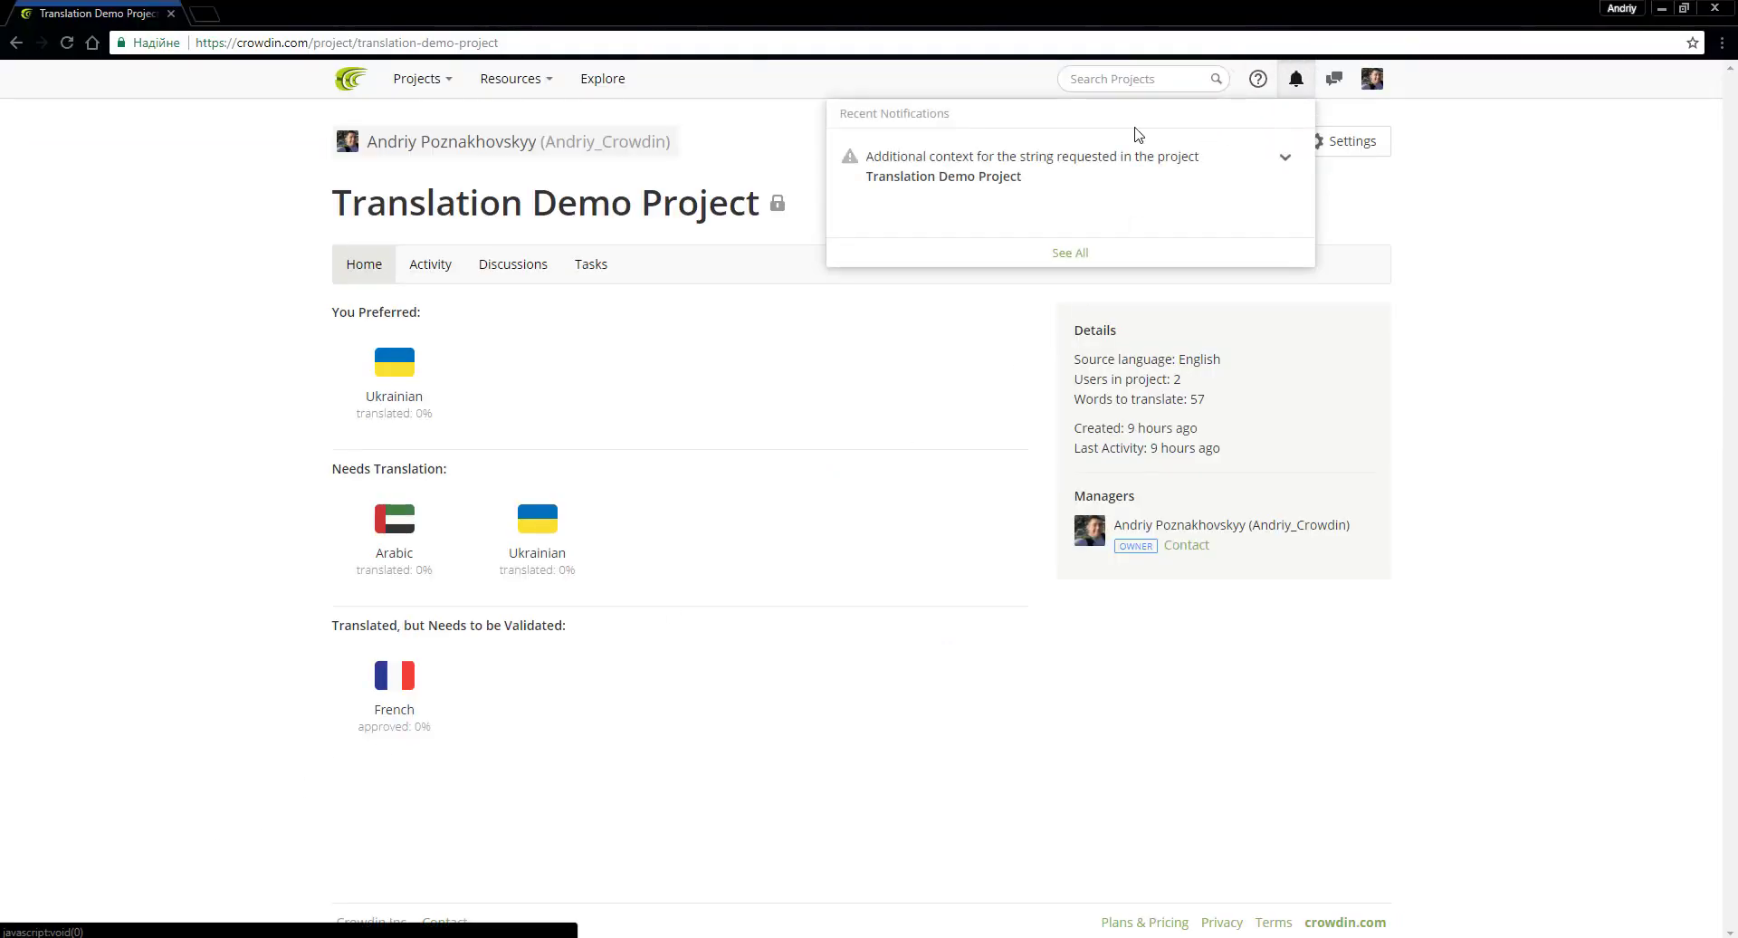
left_click(1286, 160)
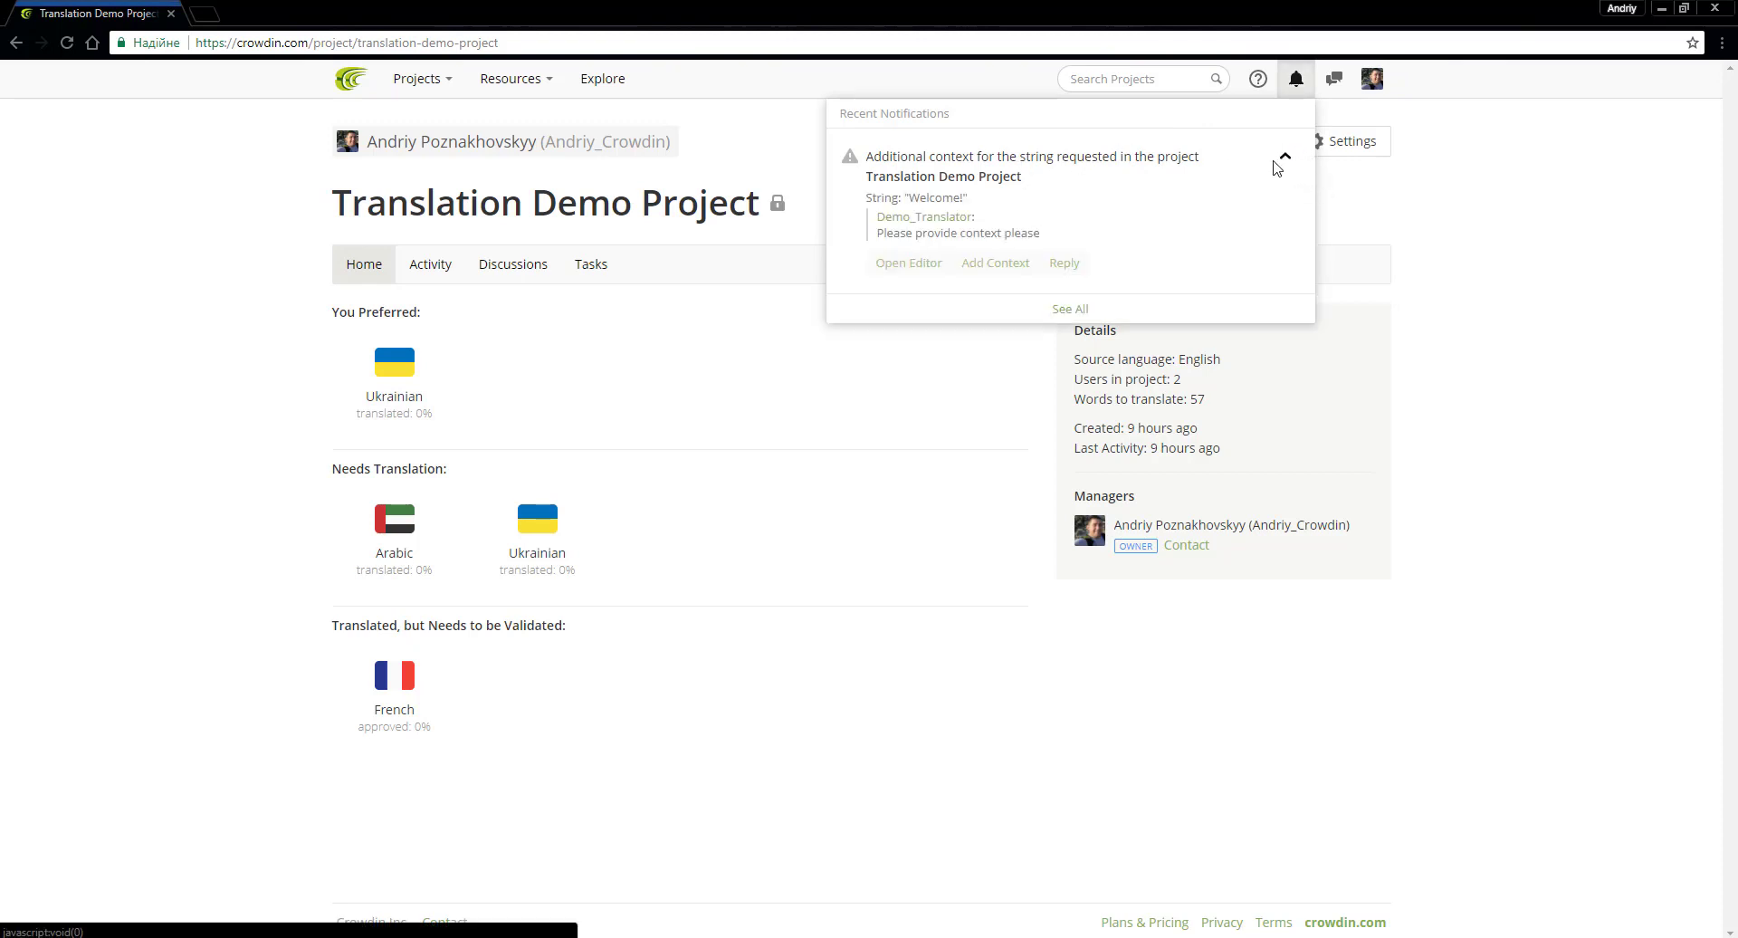
left_click(923, 268)
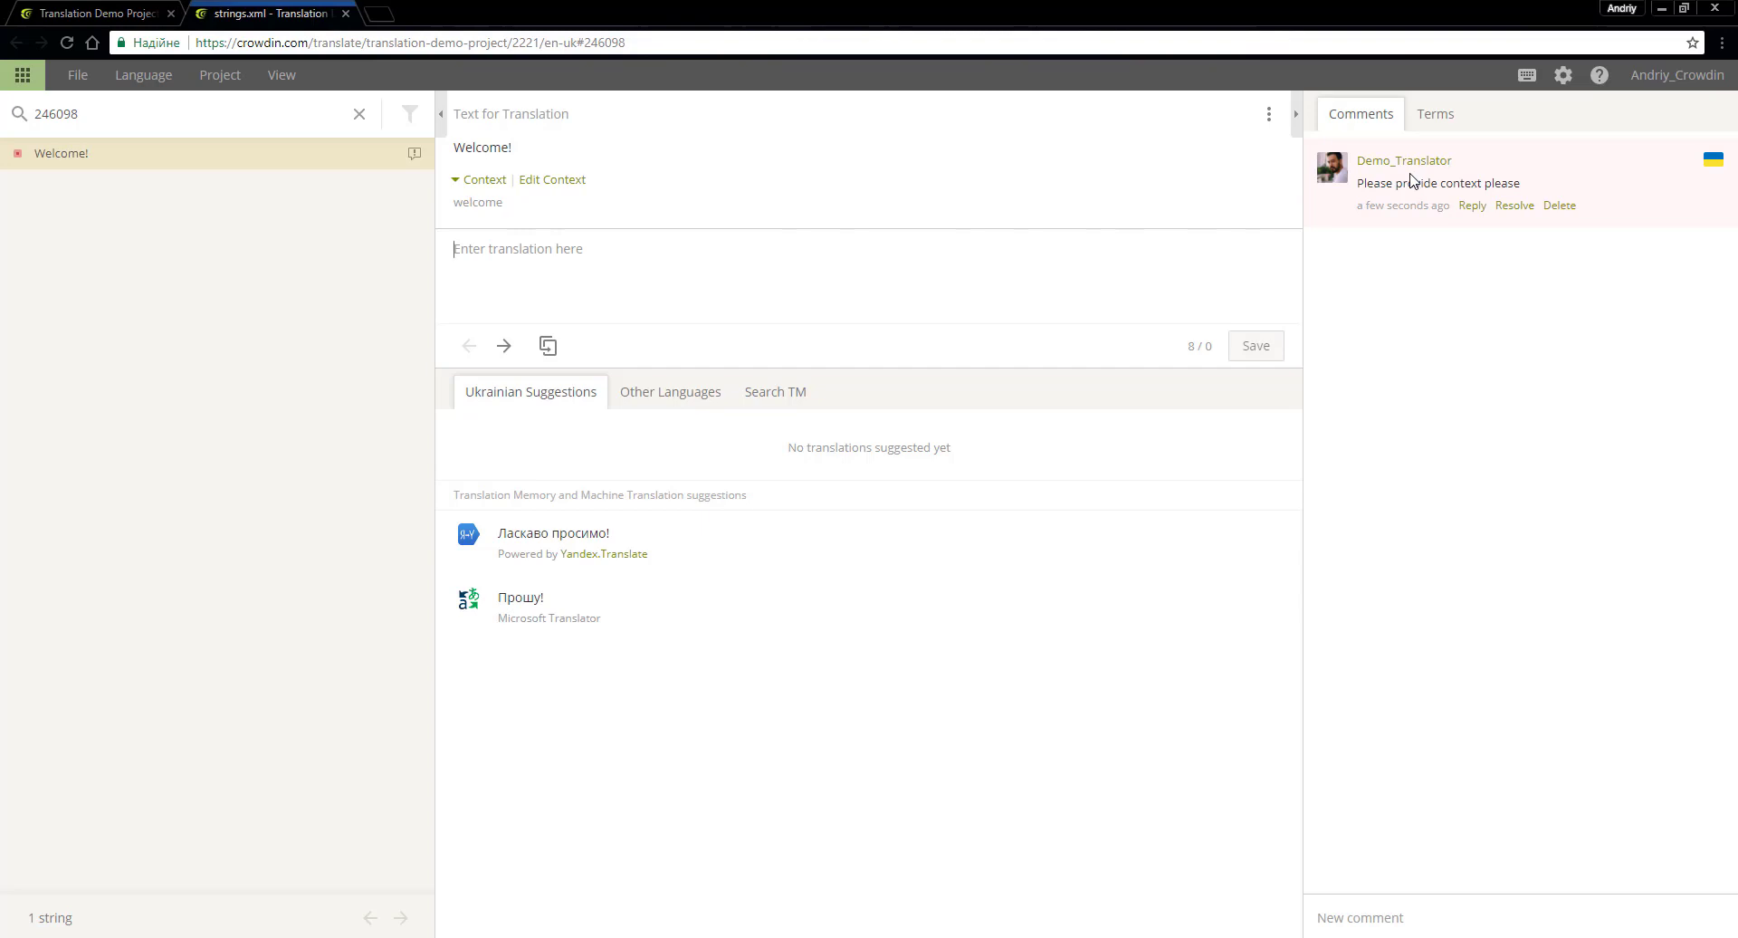
Step: Reply to the translator's context request with "Greeting for new users" and resolve the issue
left_click(1472, 207)
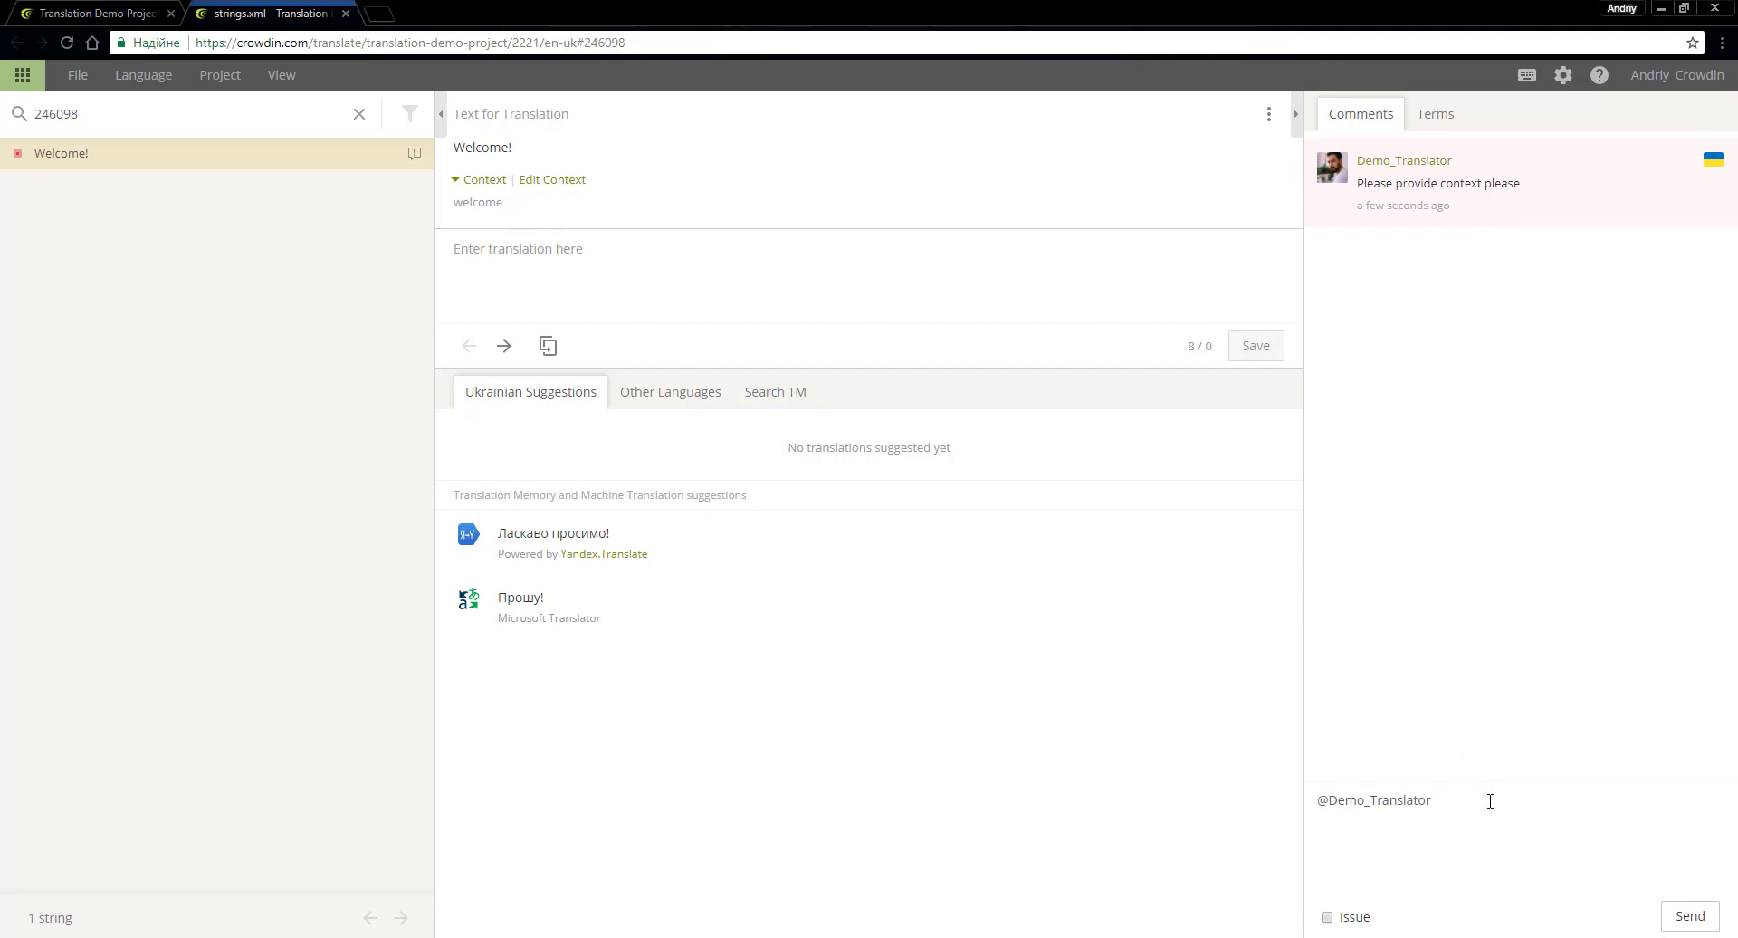
type("Gretteting for new users")
left_click(1689, 915)
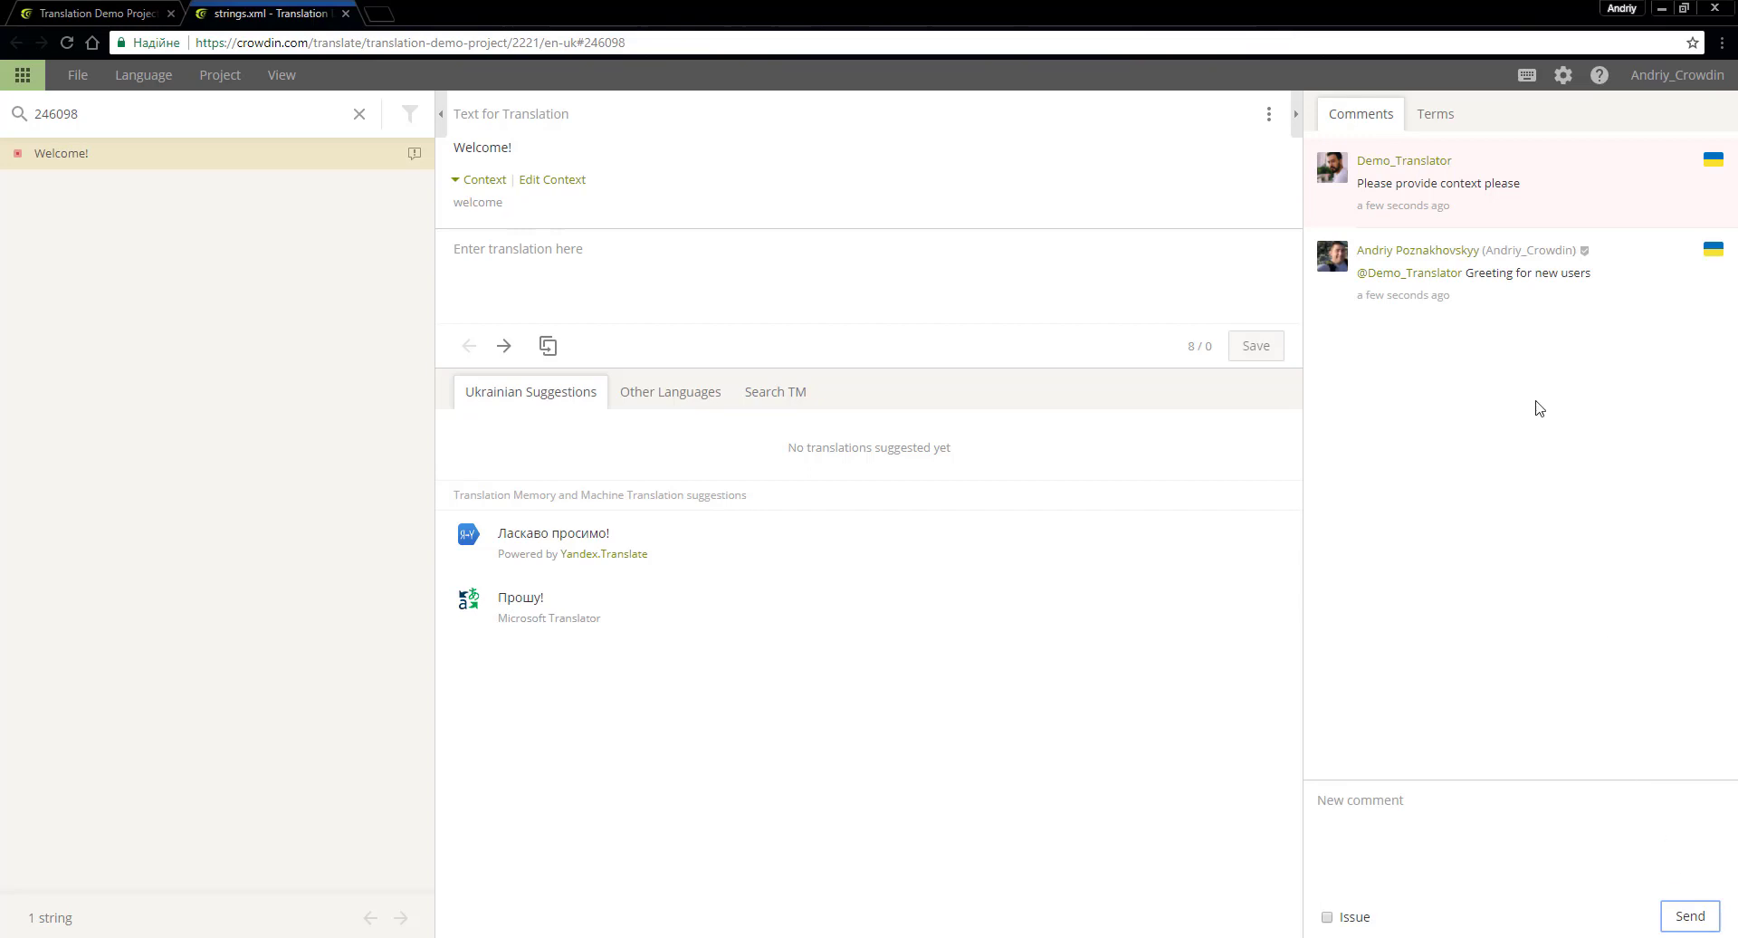
mouse_move(1470, 204)
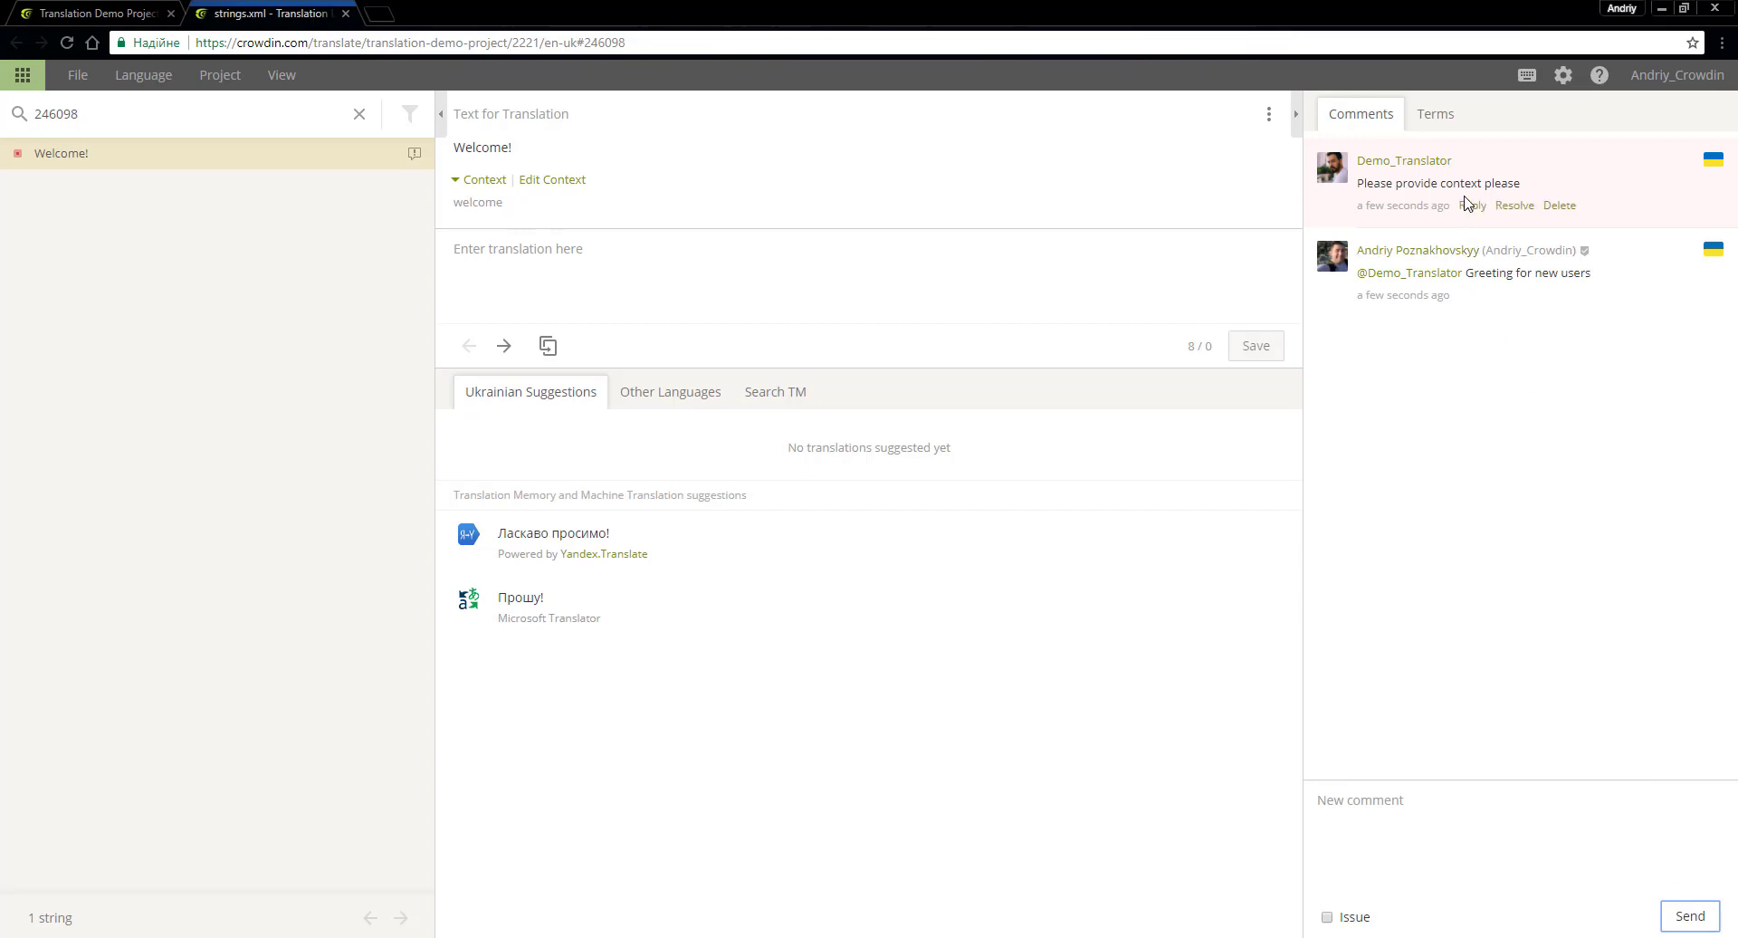
left_click(1517, 208)
Step: Switch to the translator's Firefox window and send the comment "Thanks" on the "Welcome!" string, mentioning the project owner
mouse_move(112, 937)
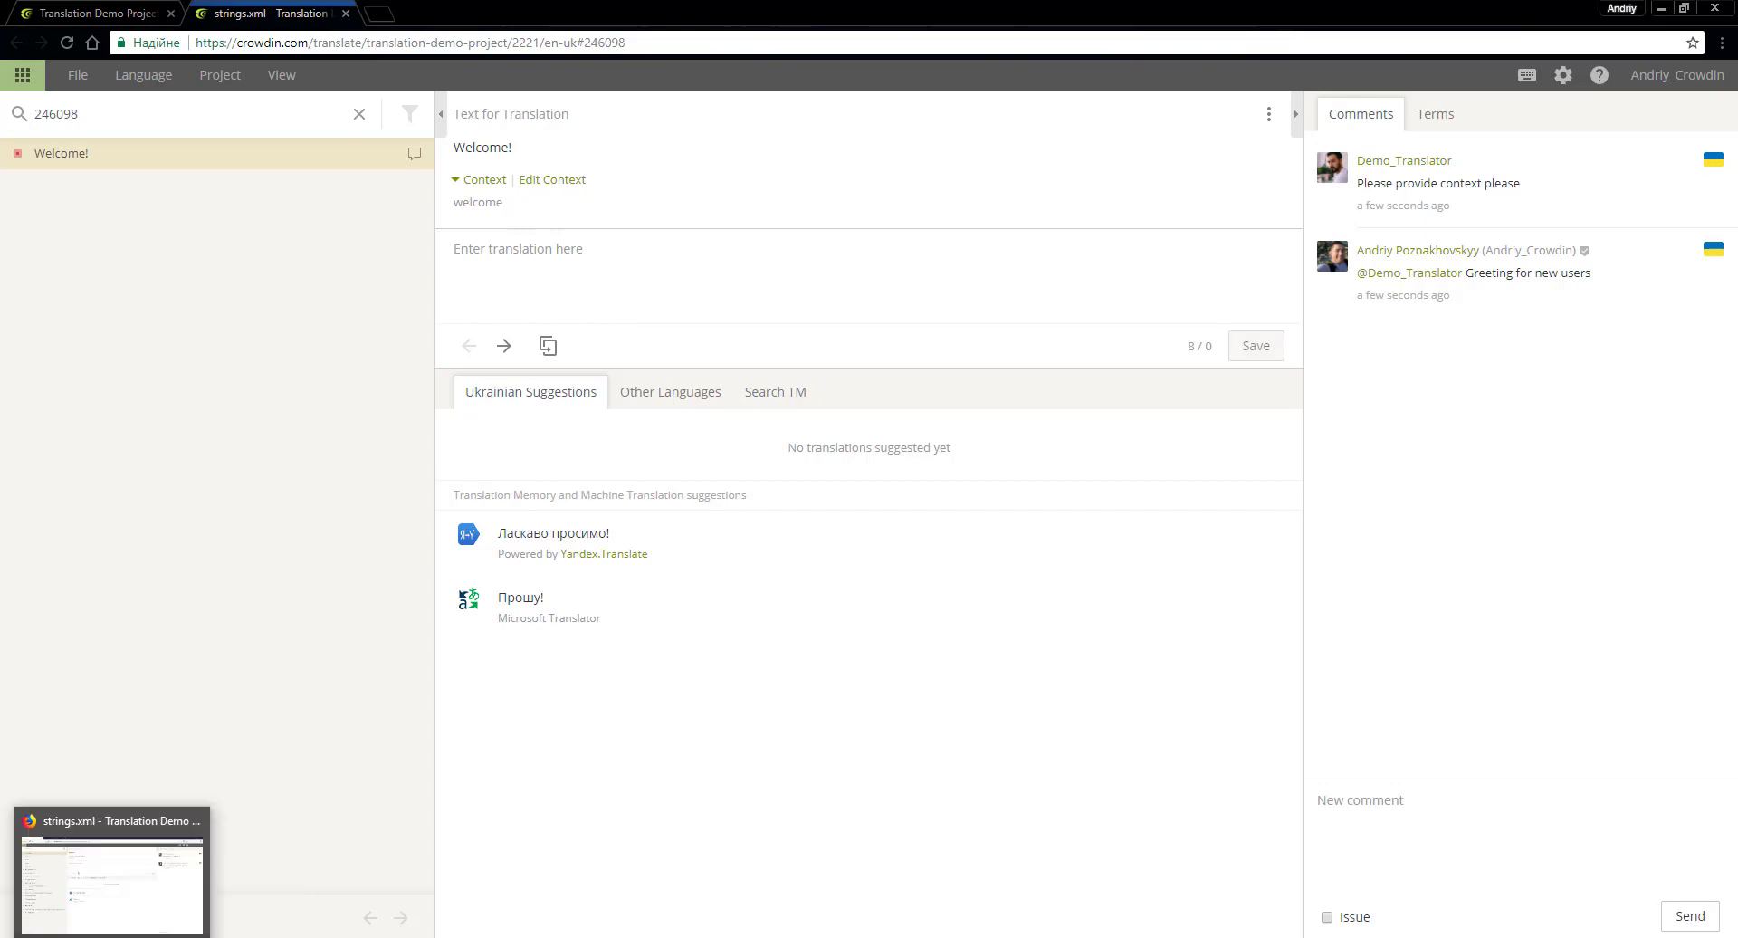
left_click(112, 936)
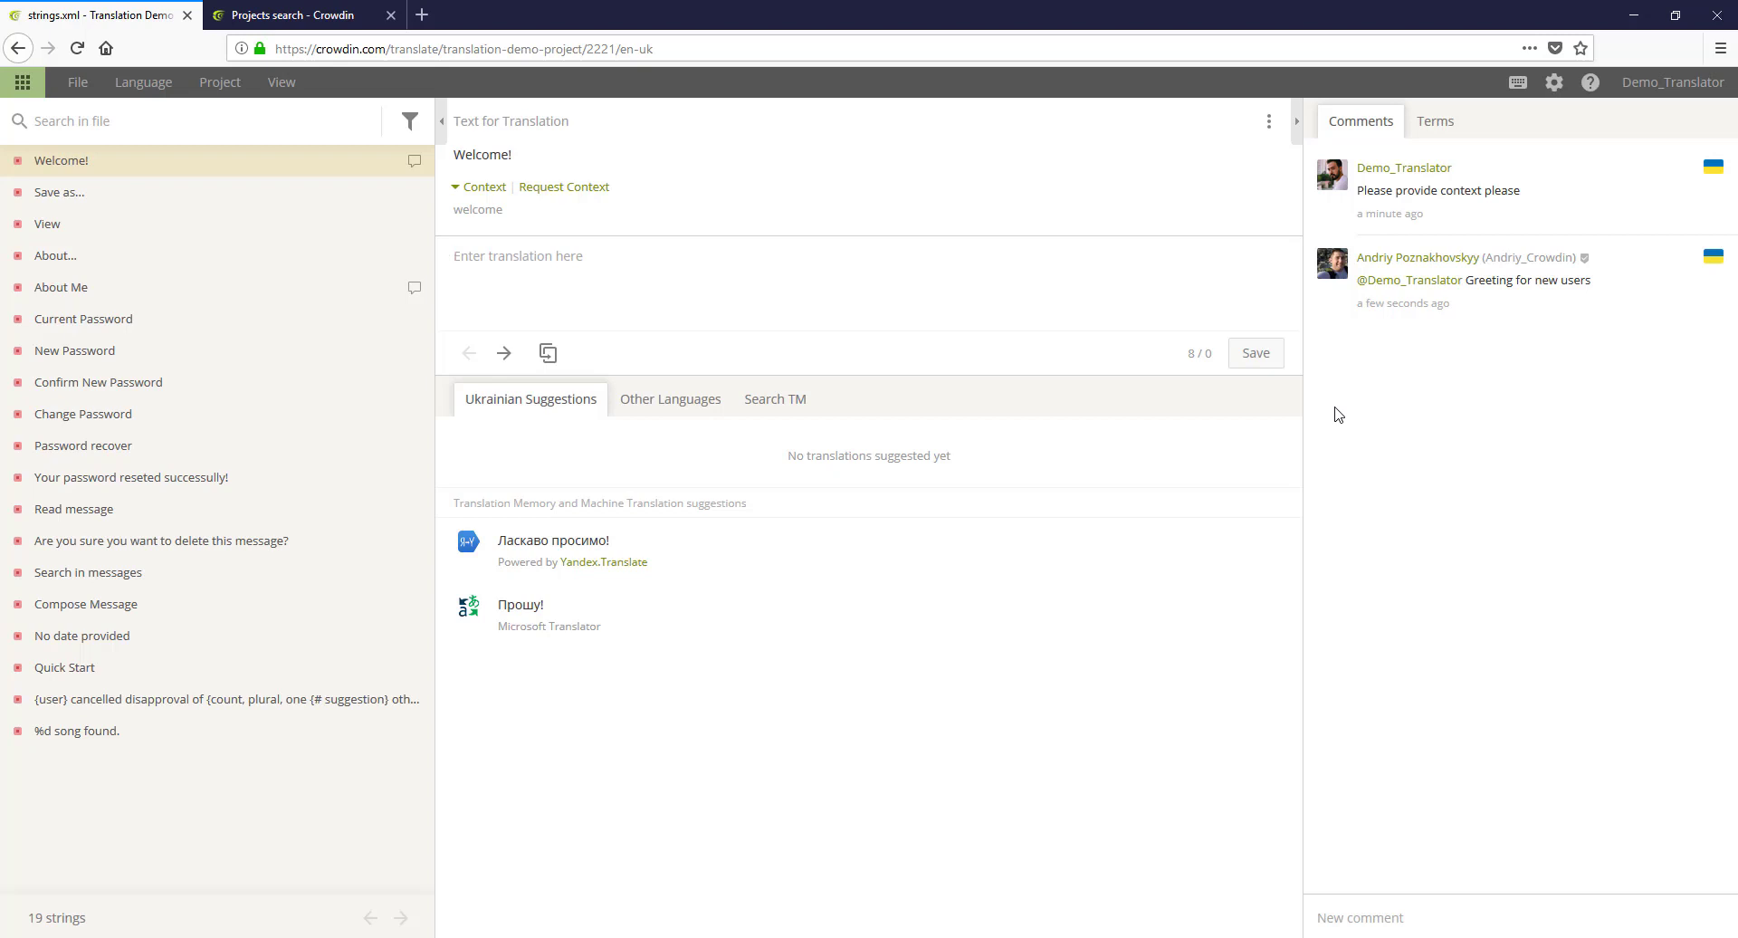
left_click(1438, 925)
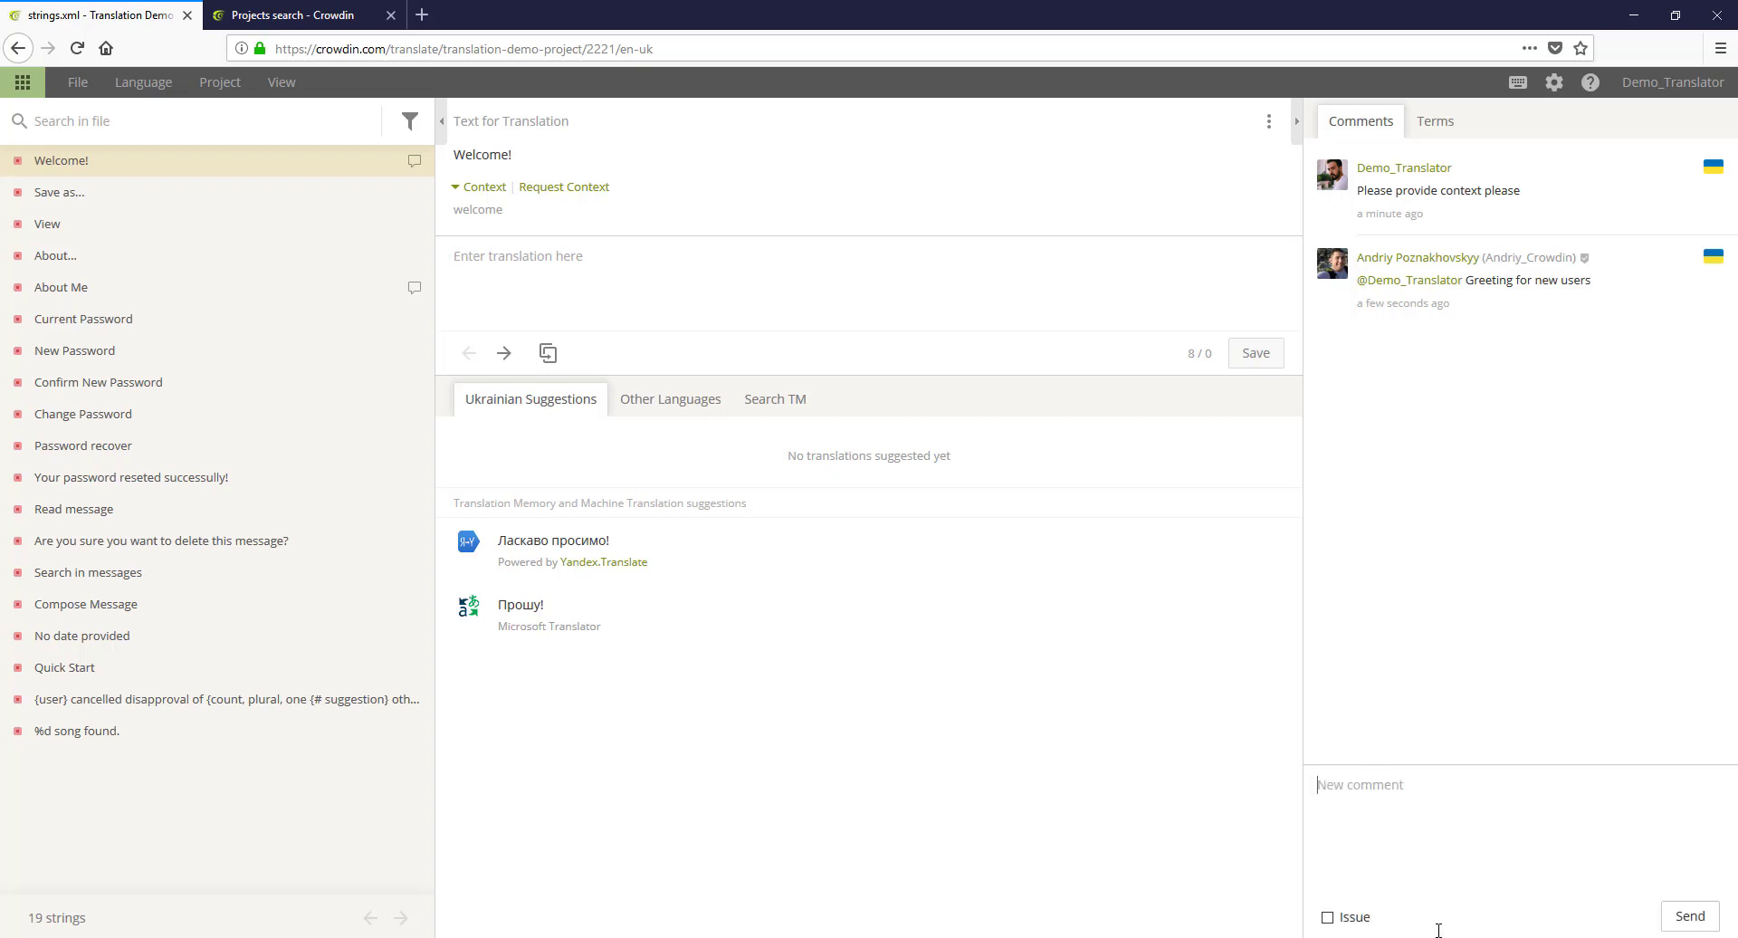
type("@")
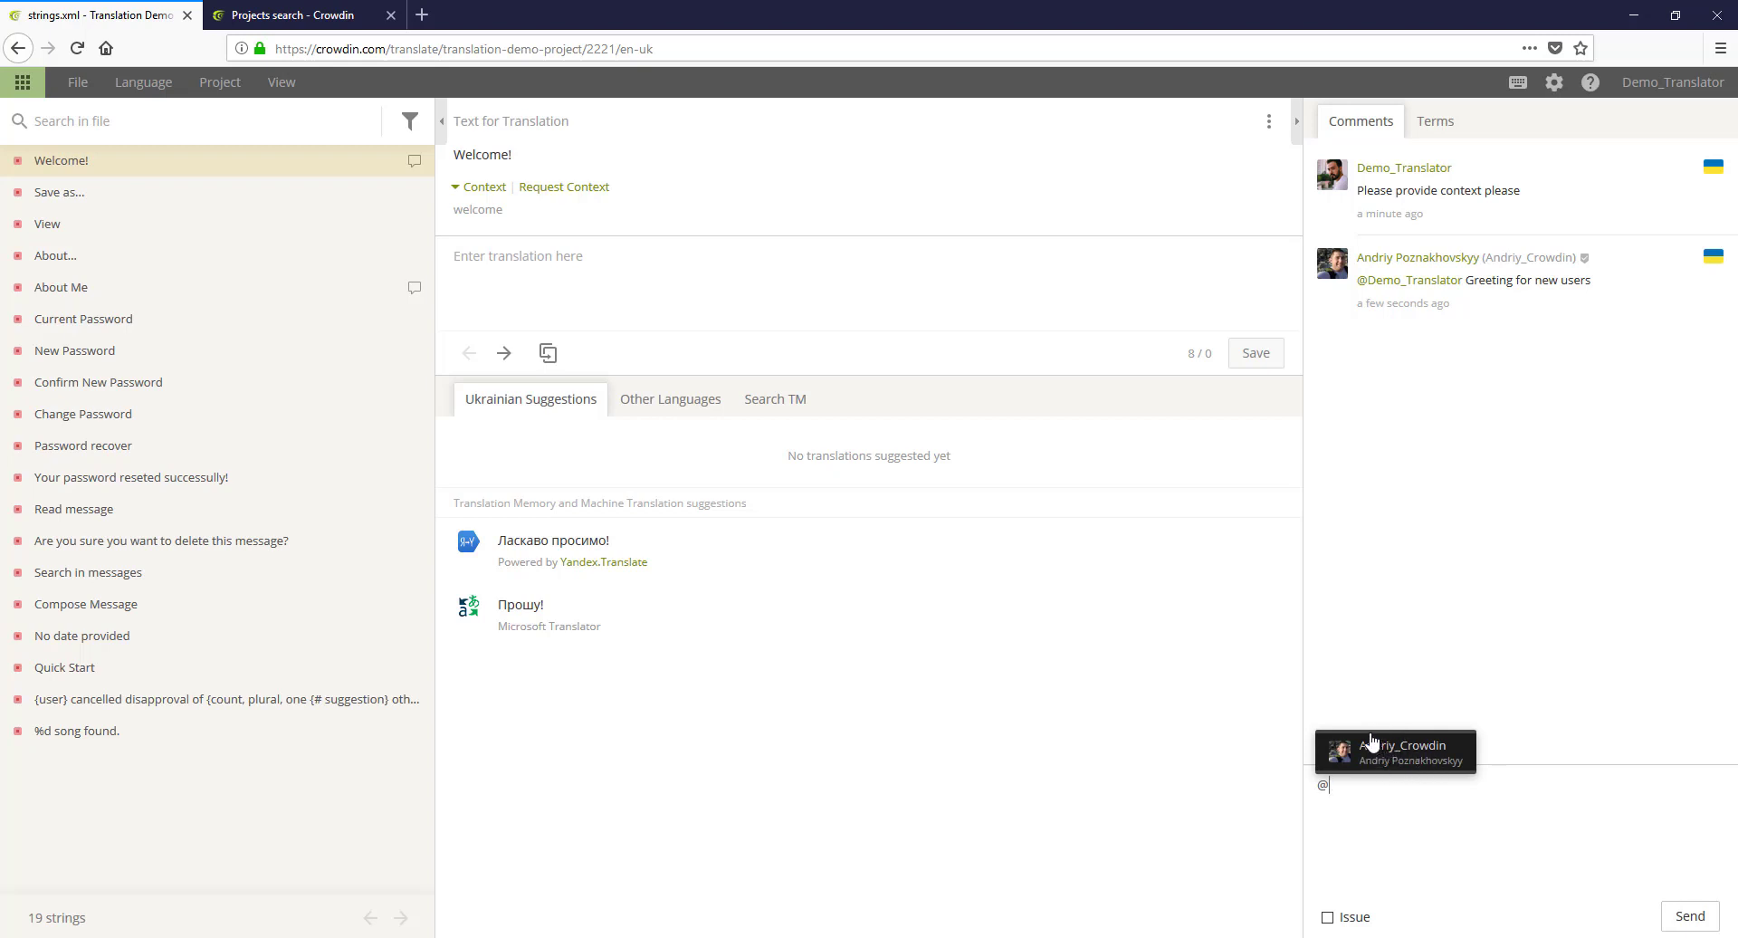
left_click(1418, 767)
type("Thanks")
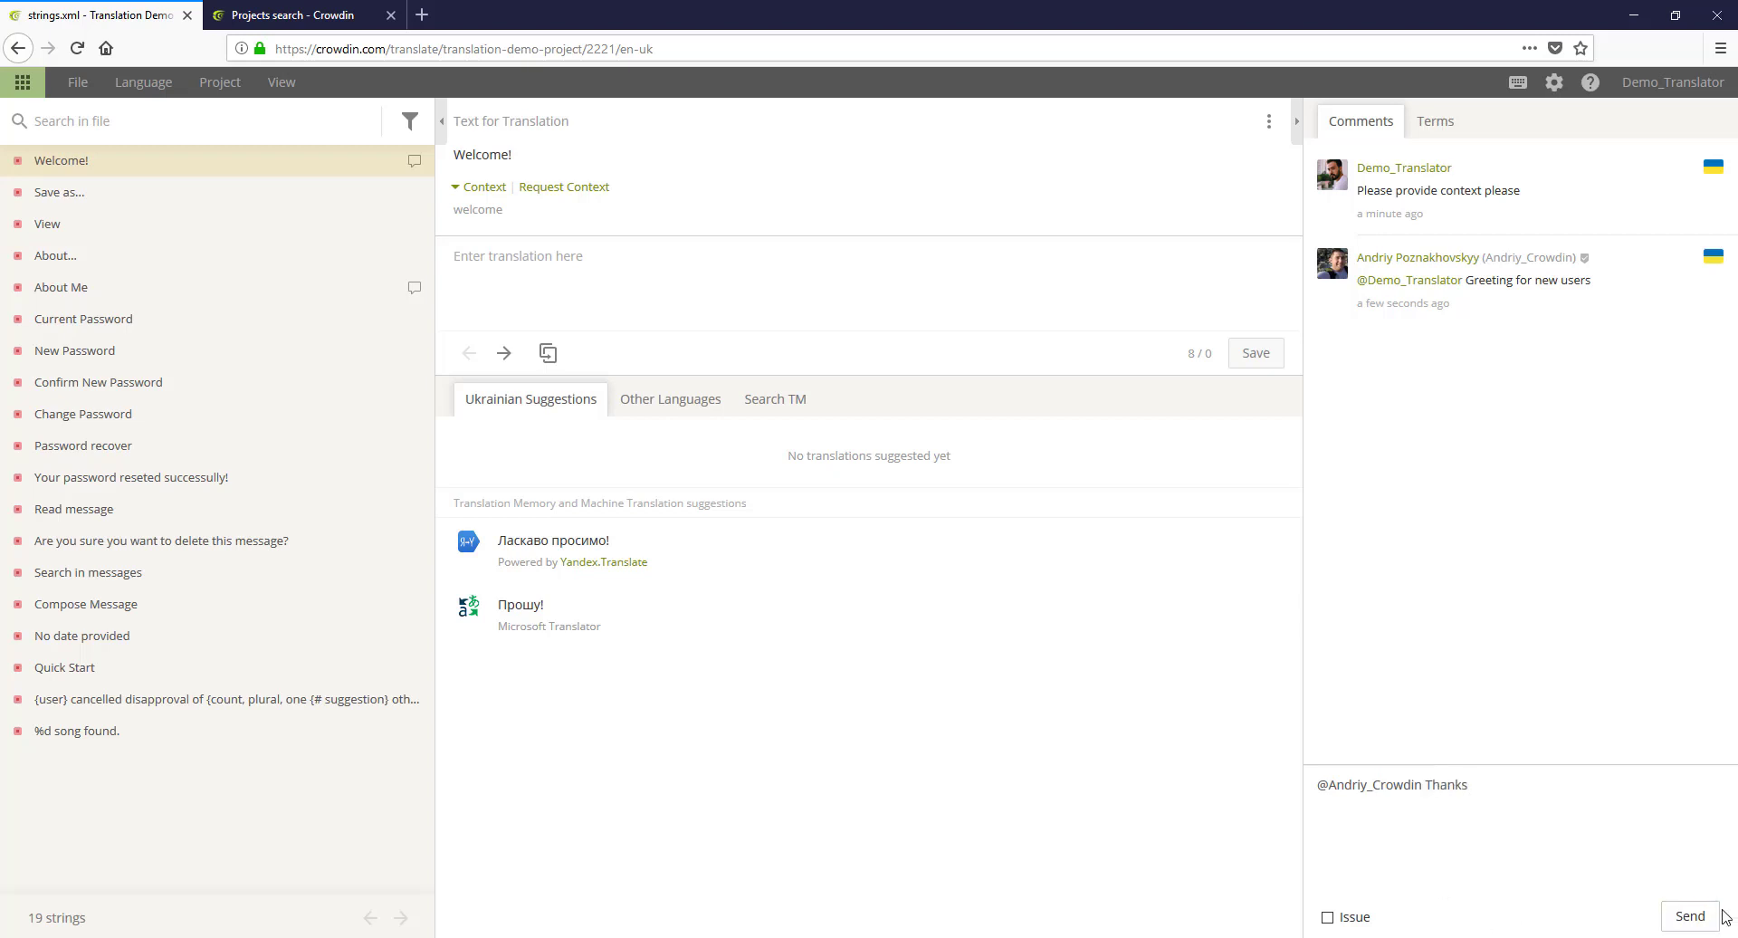
left_click(1688, 916)
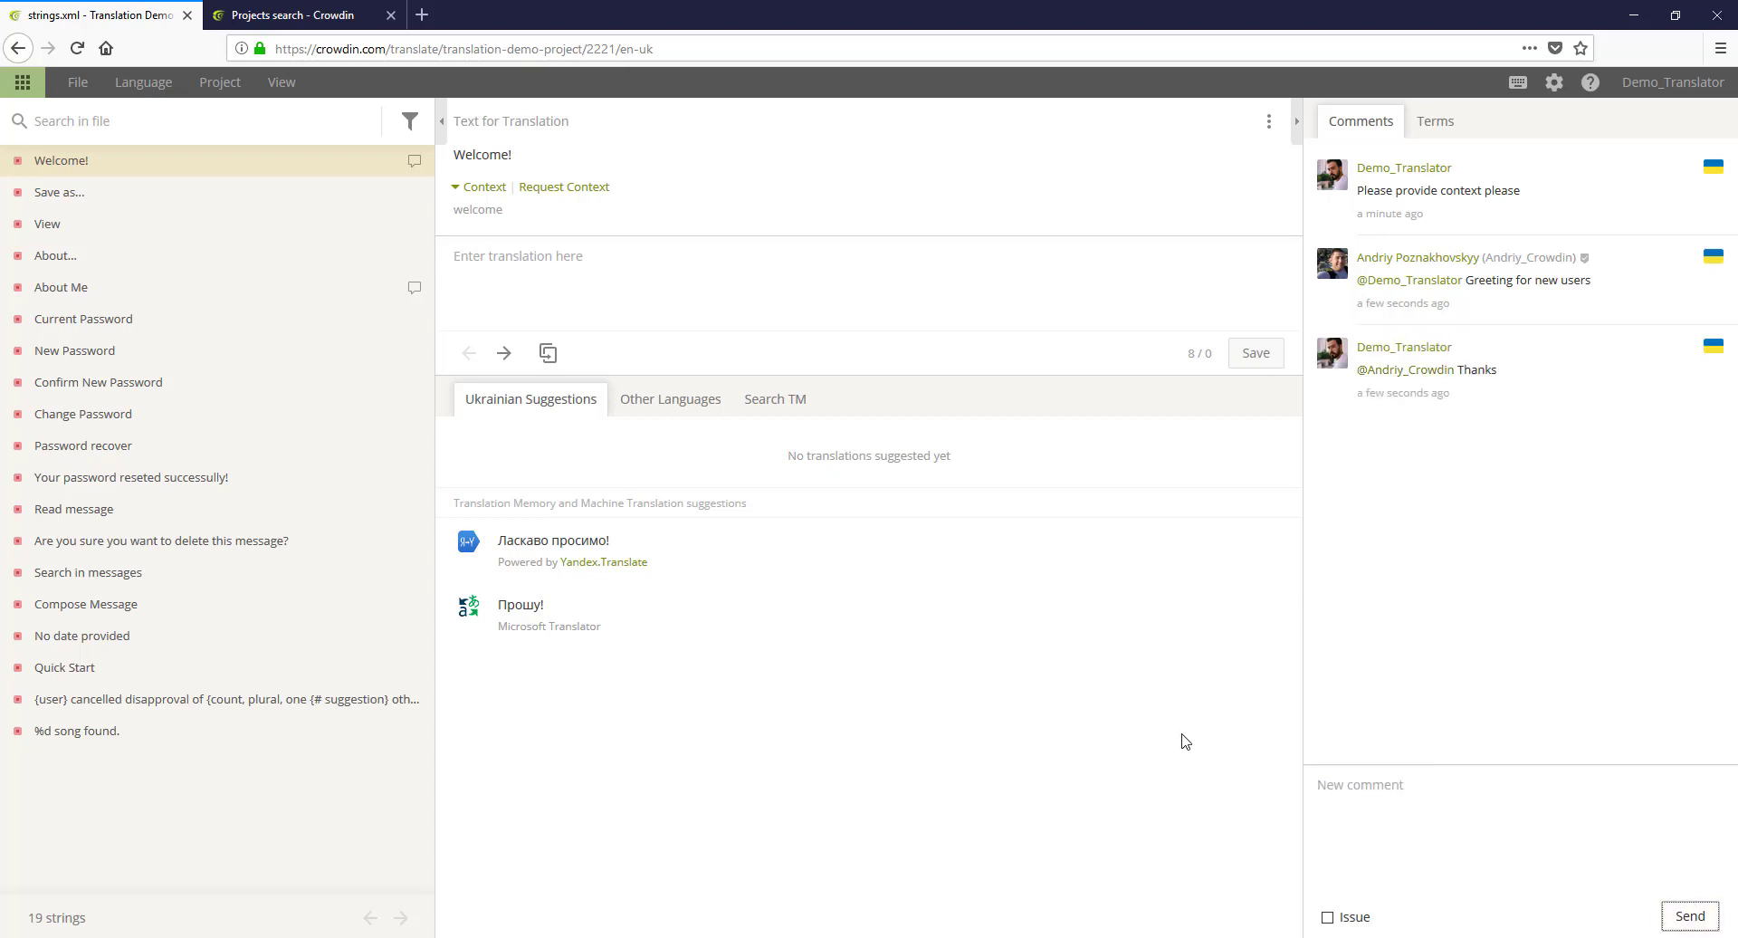
Step: Translate the "Welcome!" string as "Ласкаво просимо!" and save it
left_click(230, 193)
left_click(233, 258)
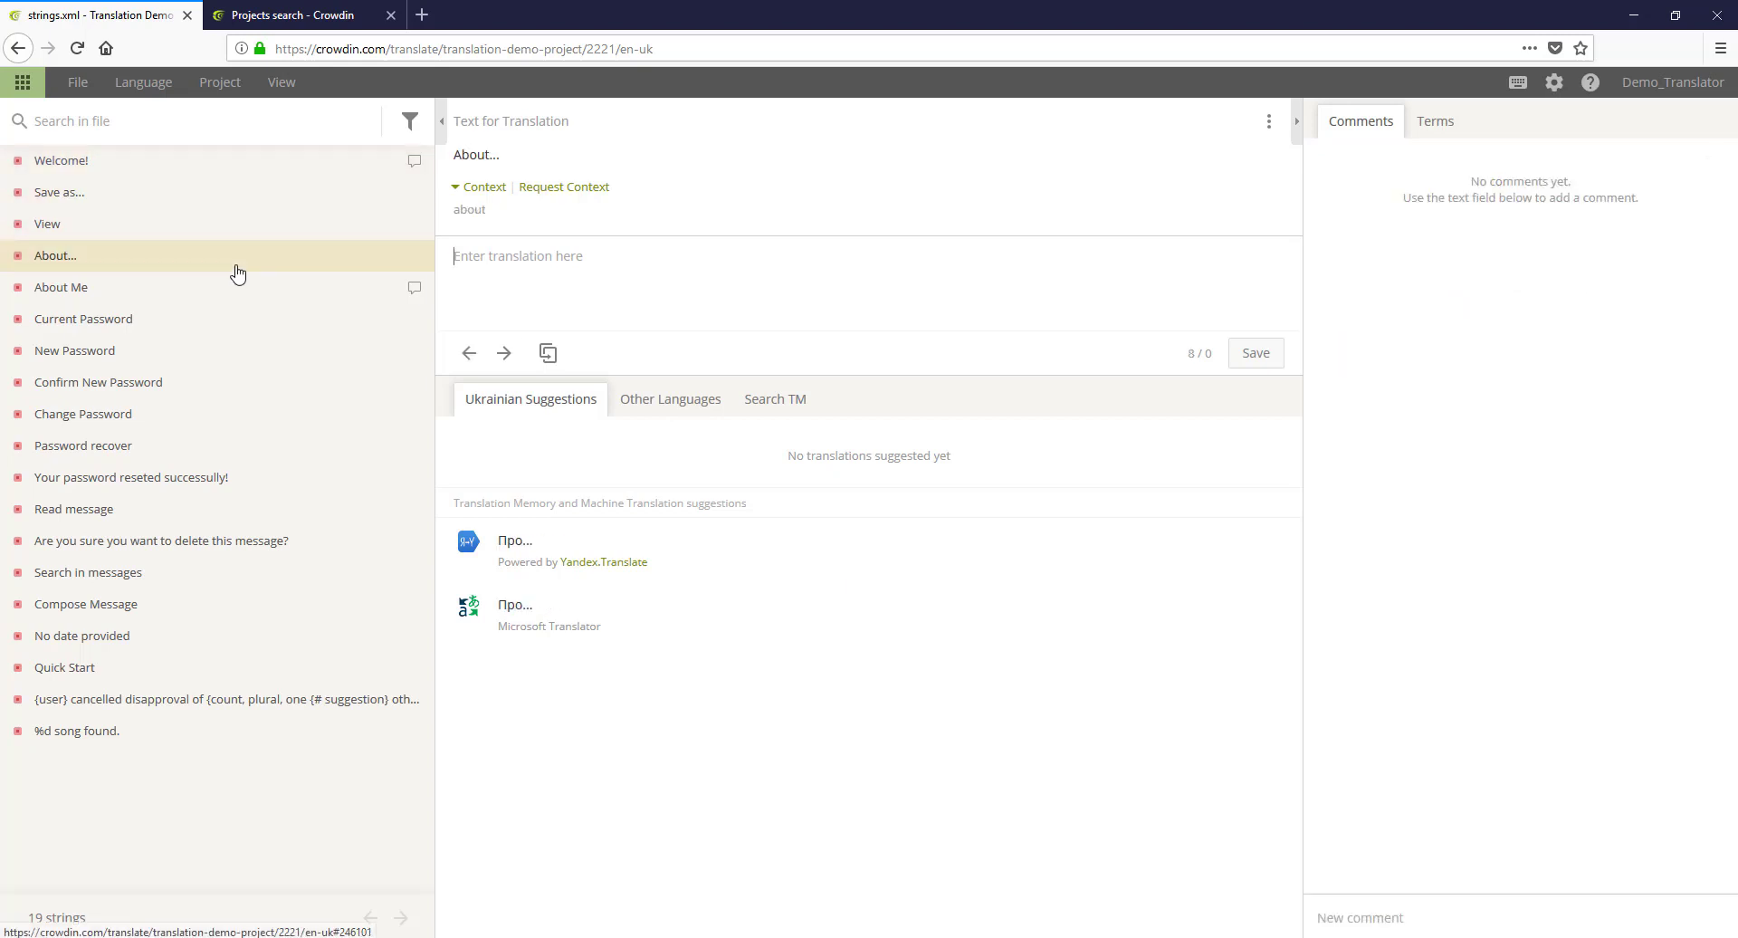
left_click(214, 163)
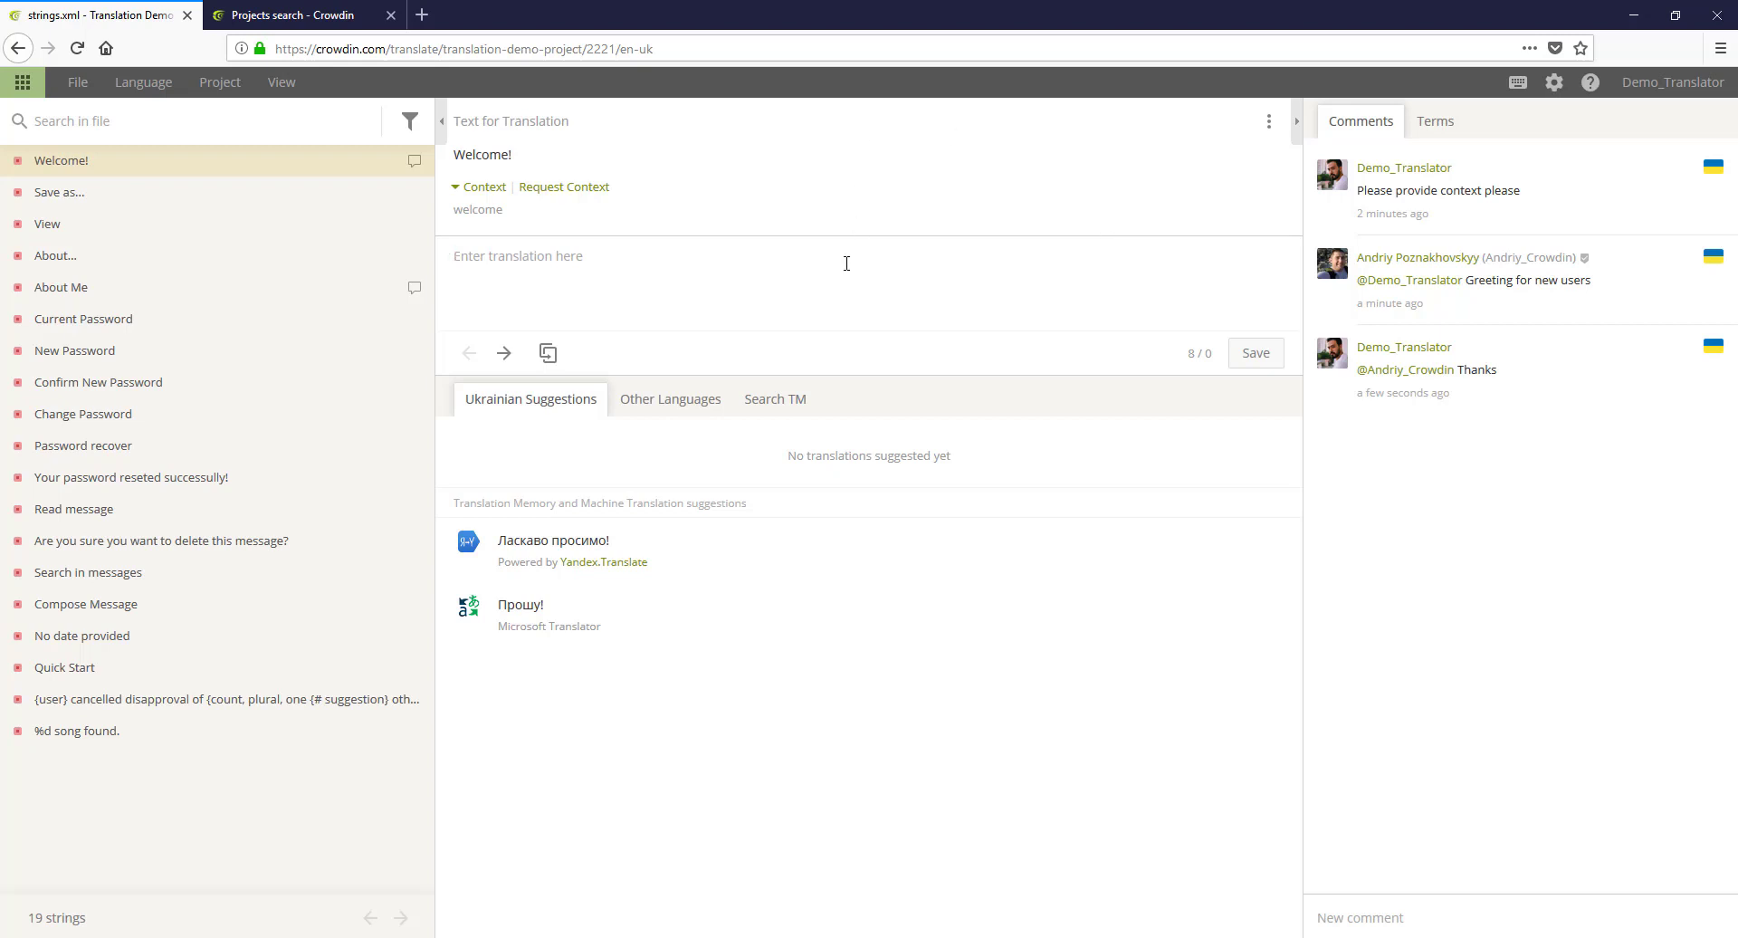
type("Ласк")
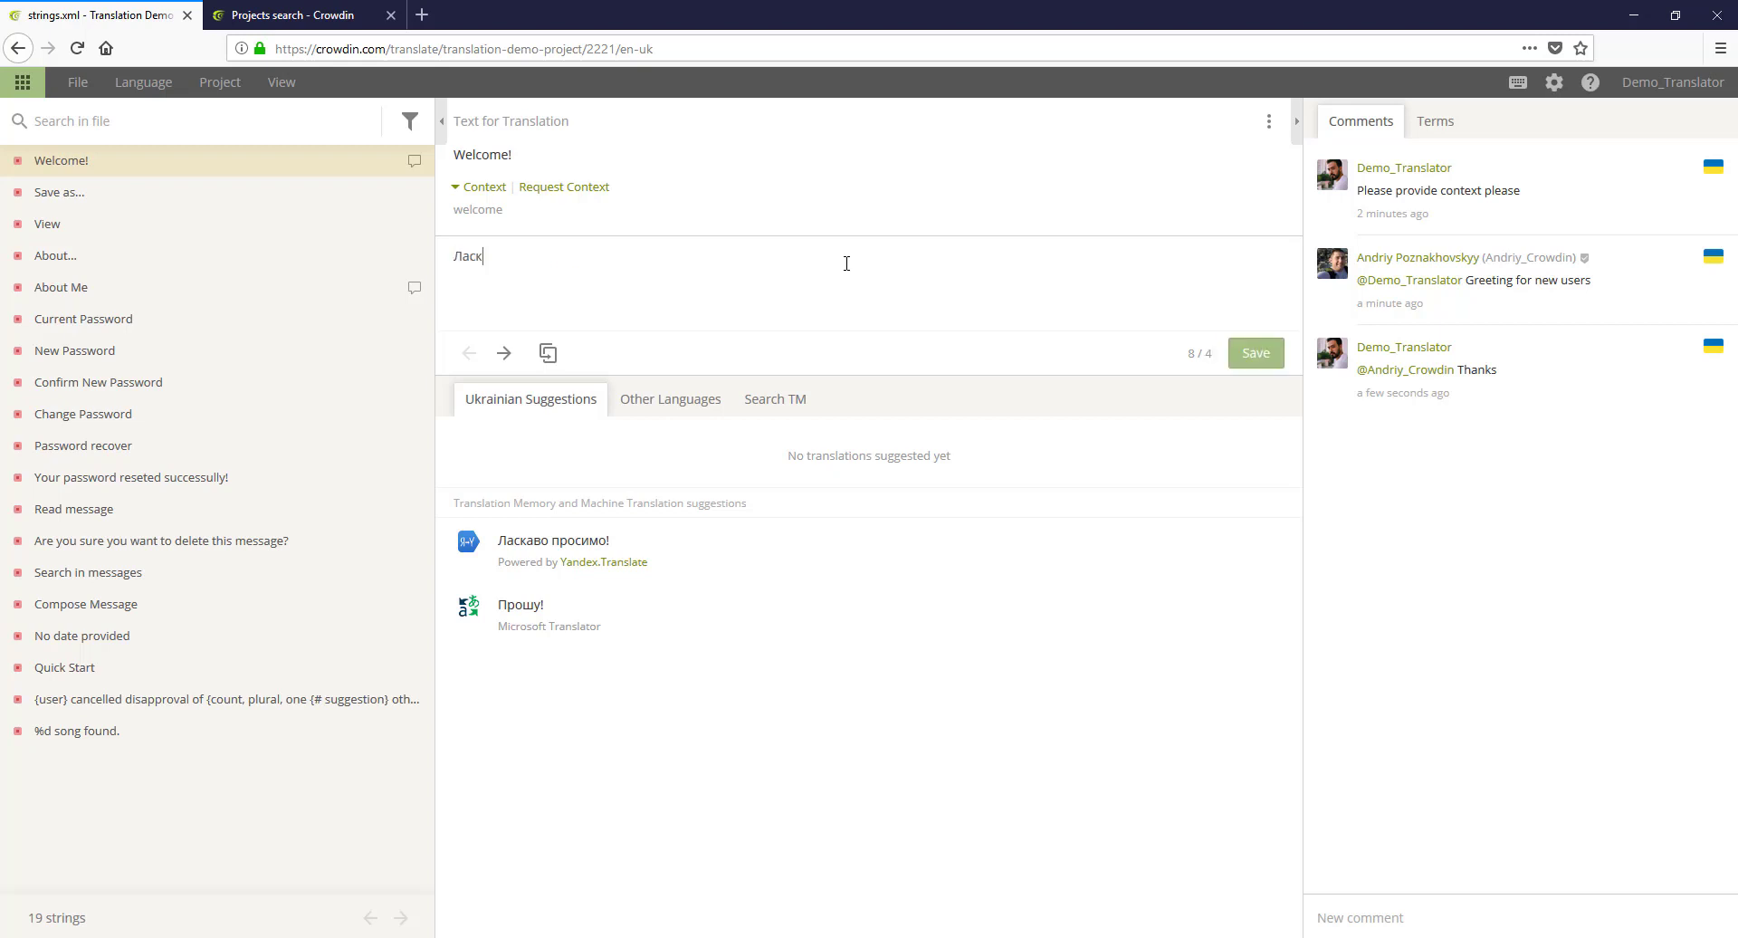
type("аво просимо!")
key("ctrl+Return")
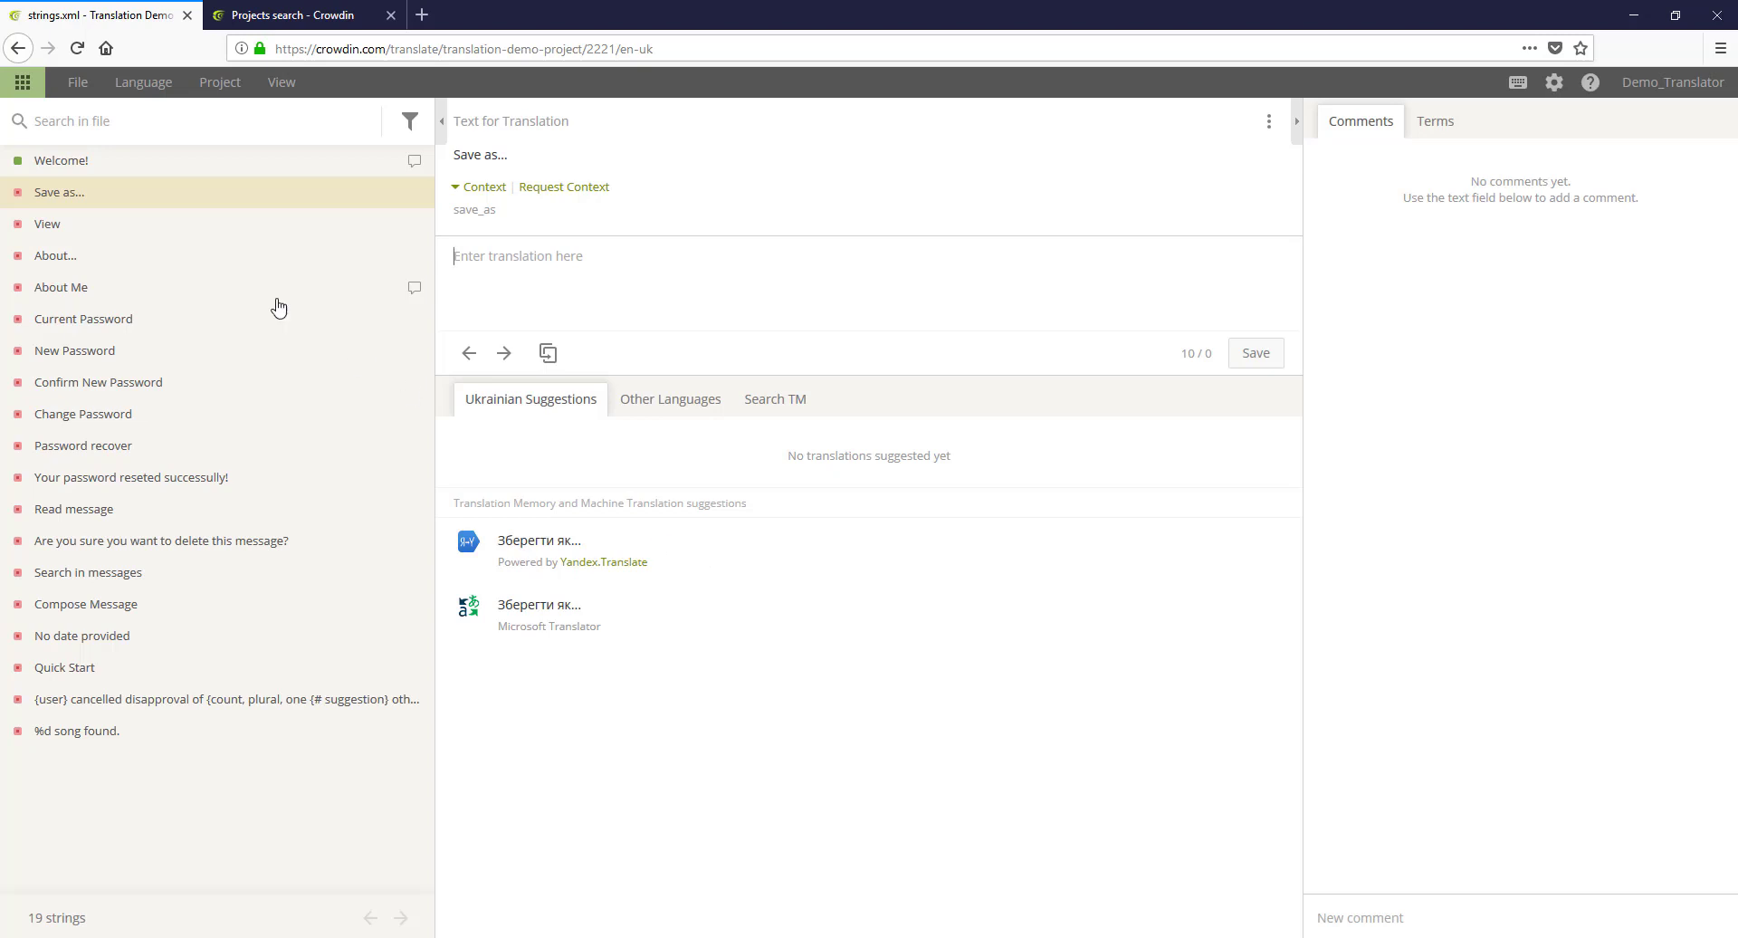
Step: Save the machine translation suggestions "Зберегти як...", "Вид" and "Про..." for the strings "Save as...", "View" and "About..."
left_click(738, 568)
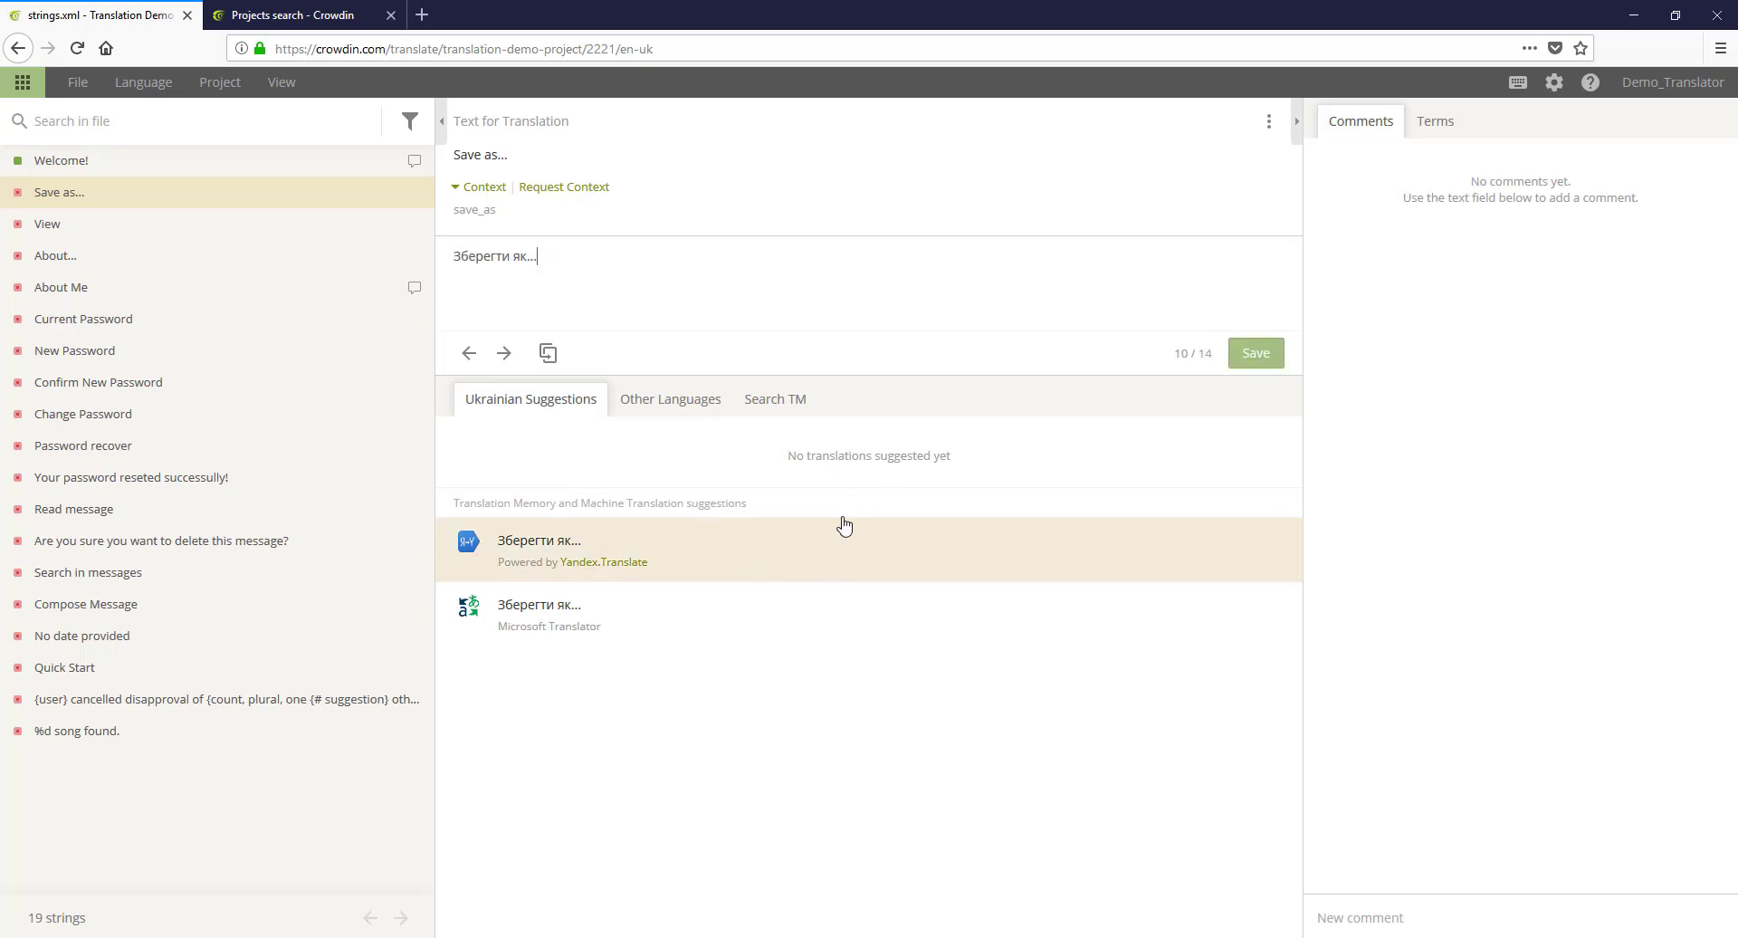
left_click(1245, 362)
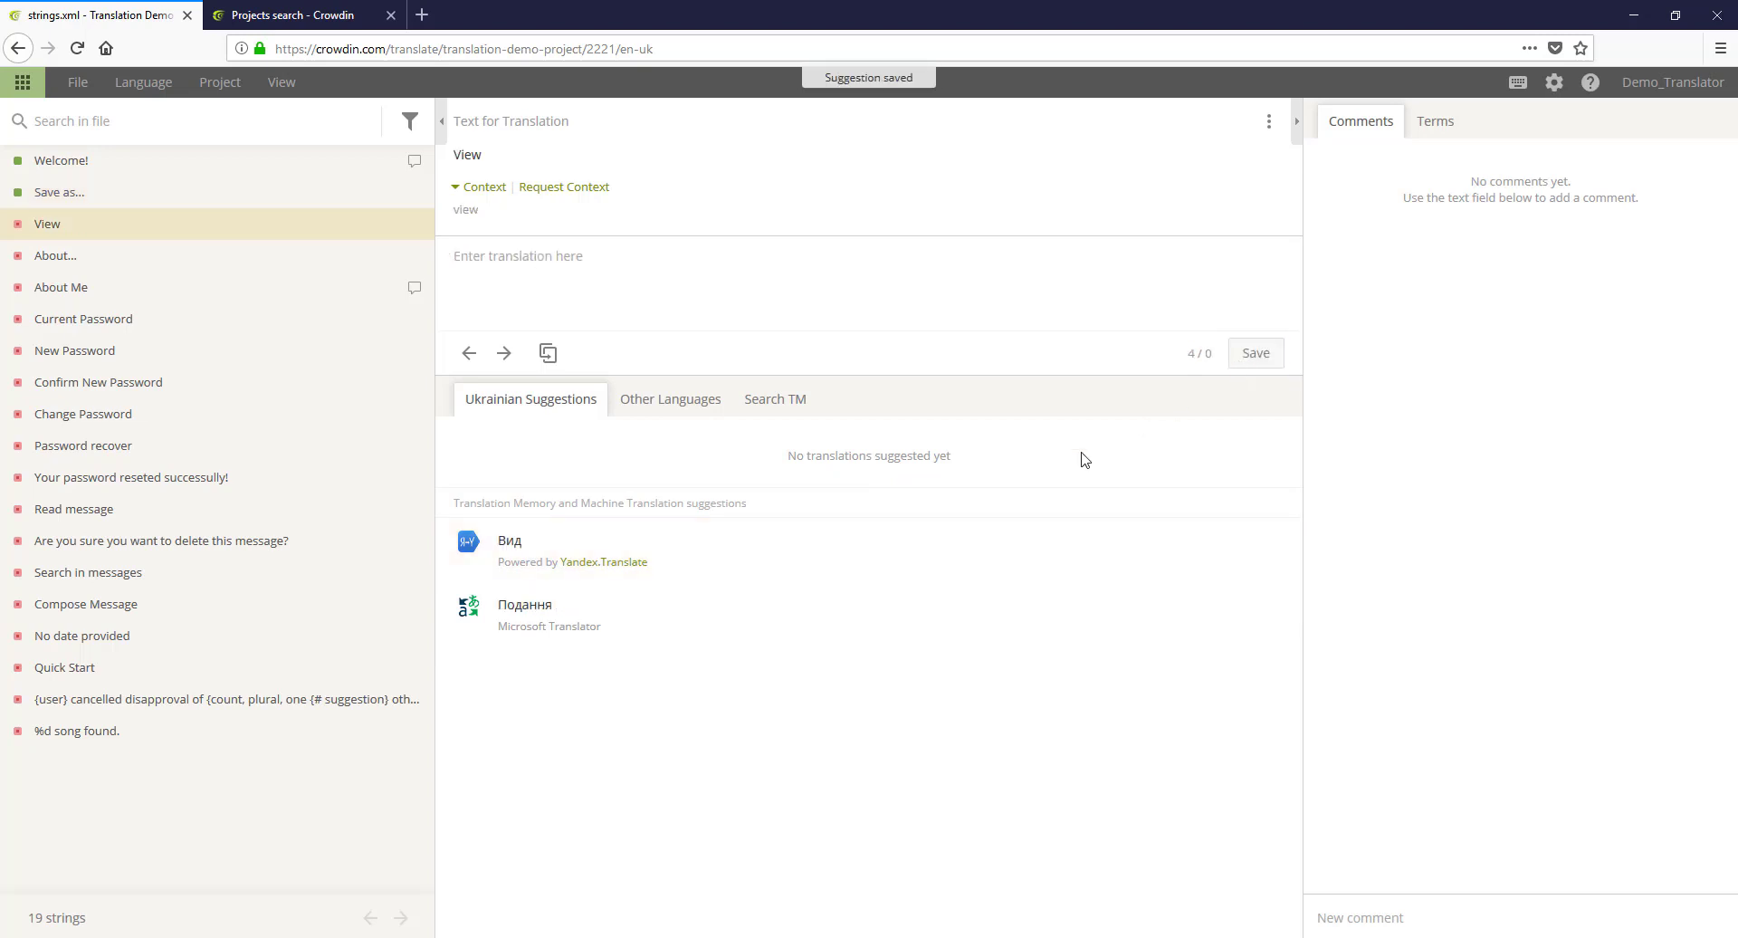
left_click(897, 551)
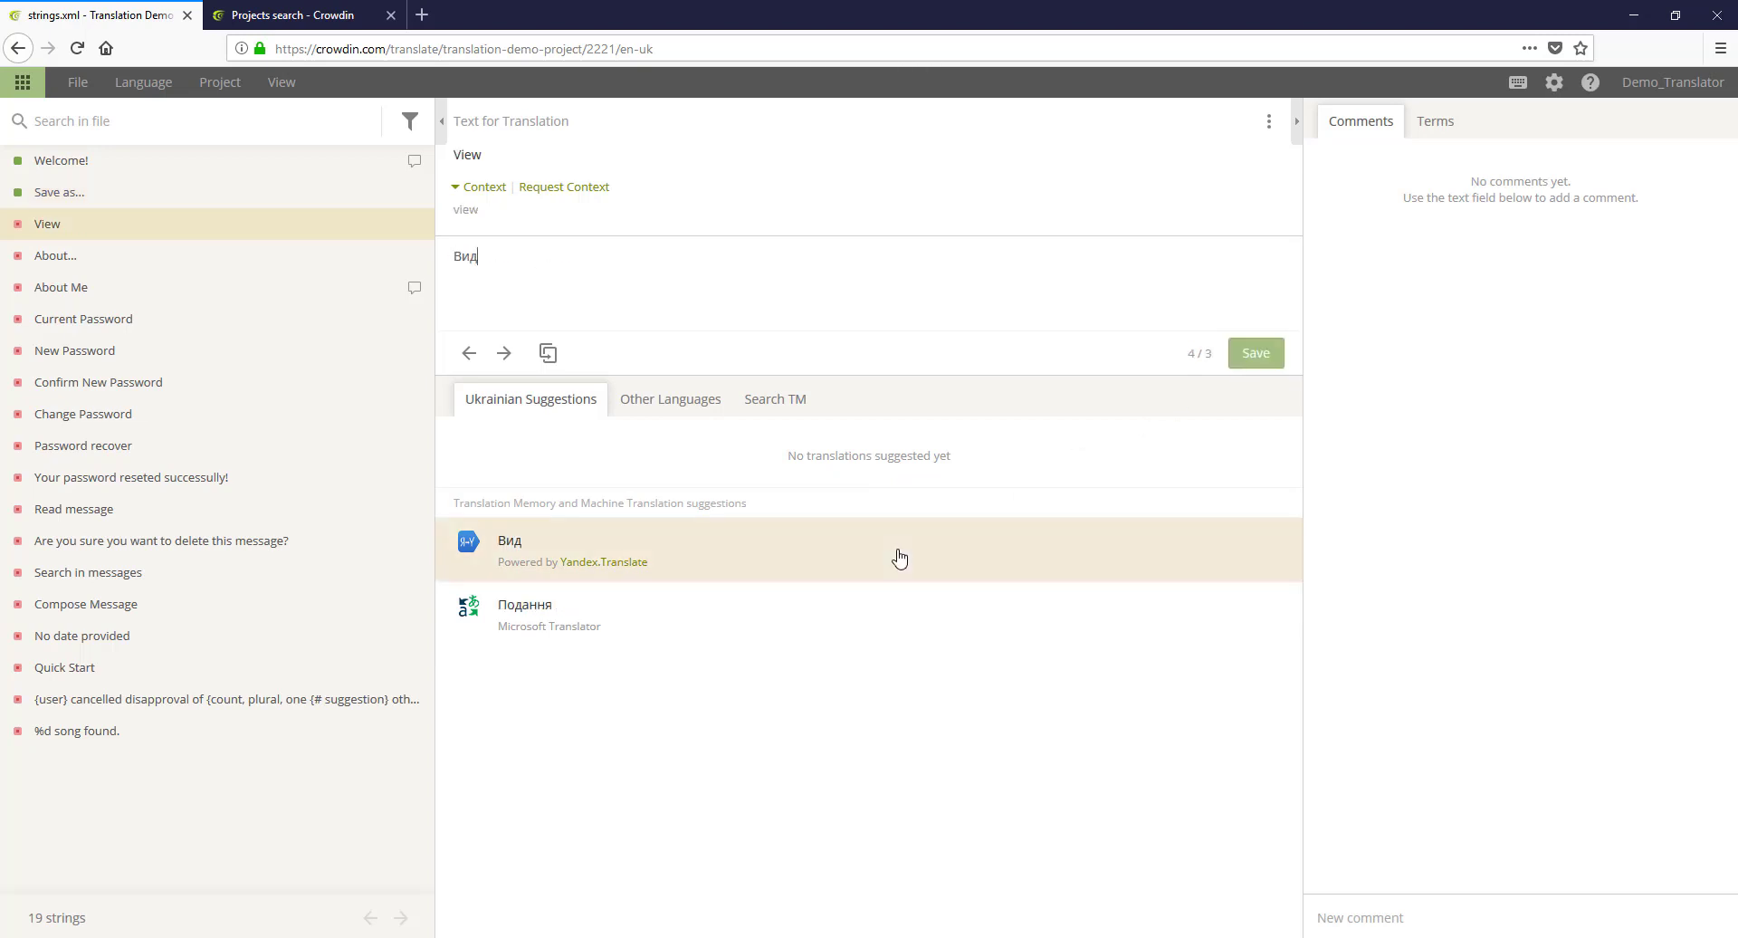
left_click(1277, 361)
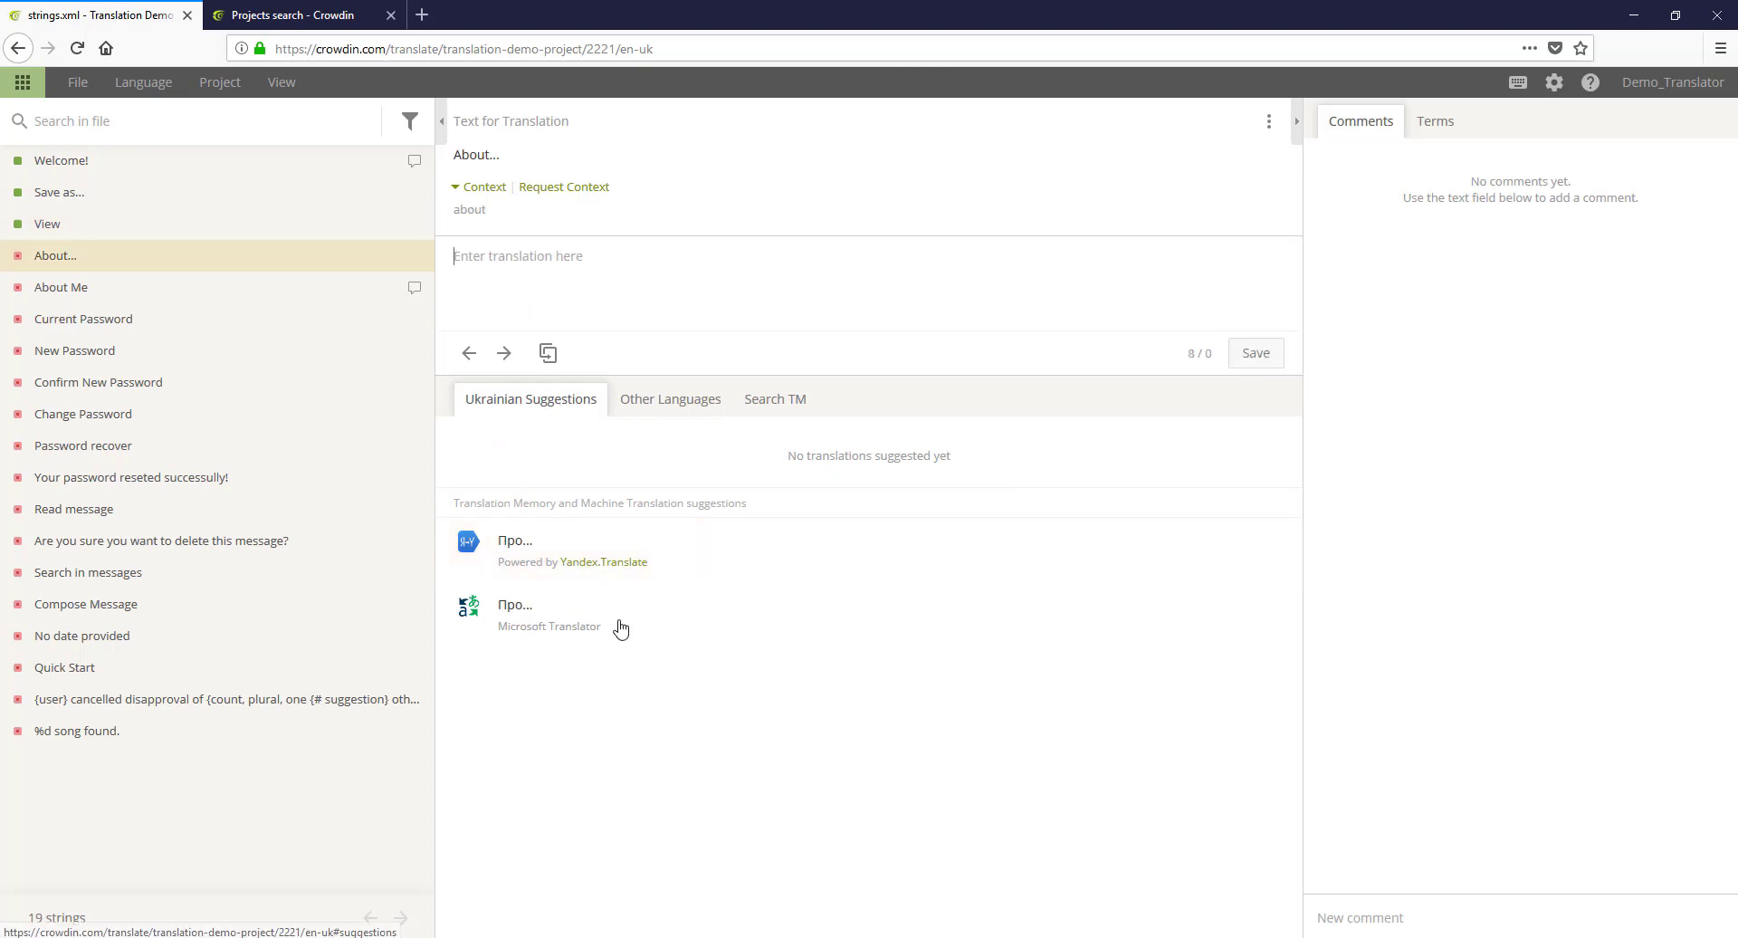
left_click(733, 613)
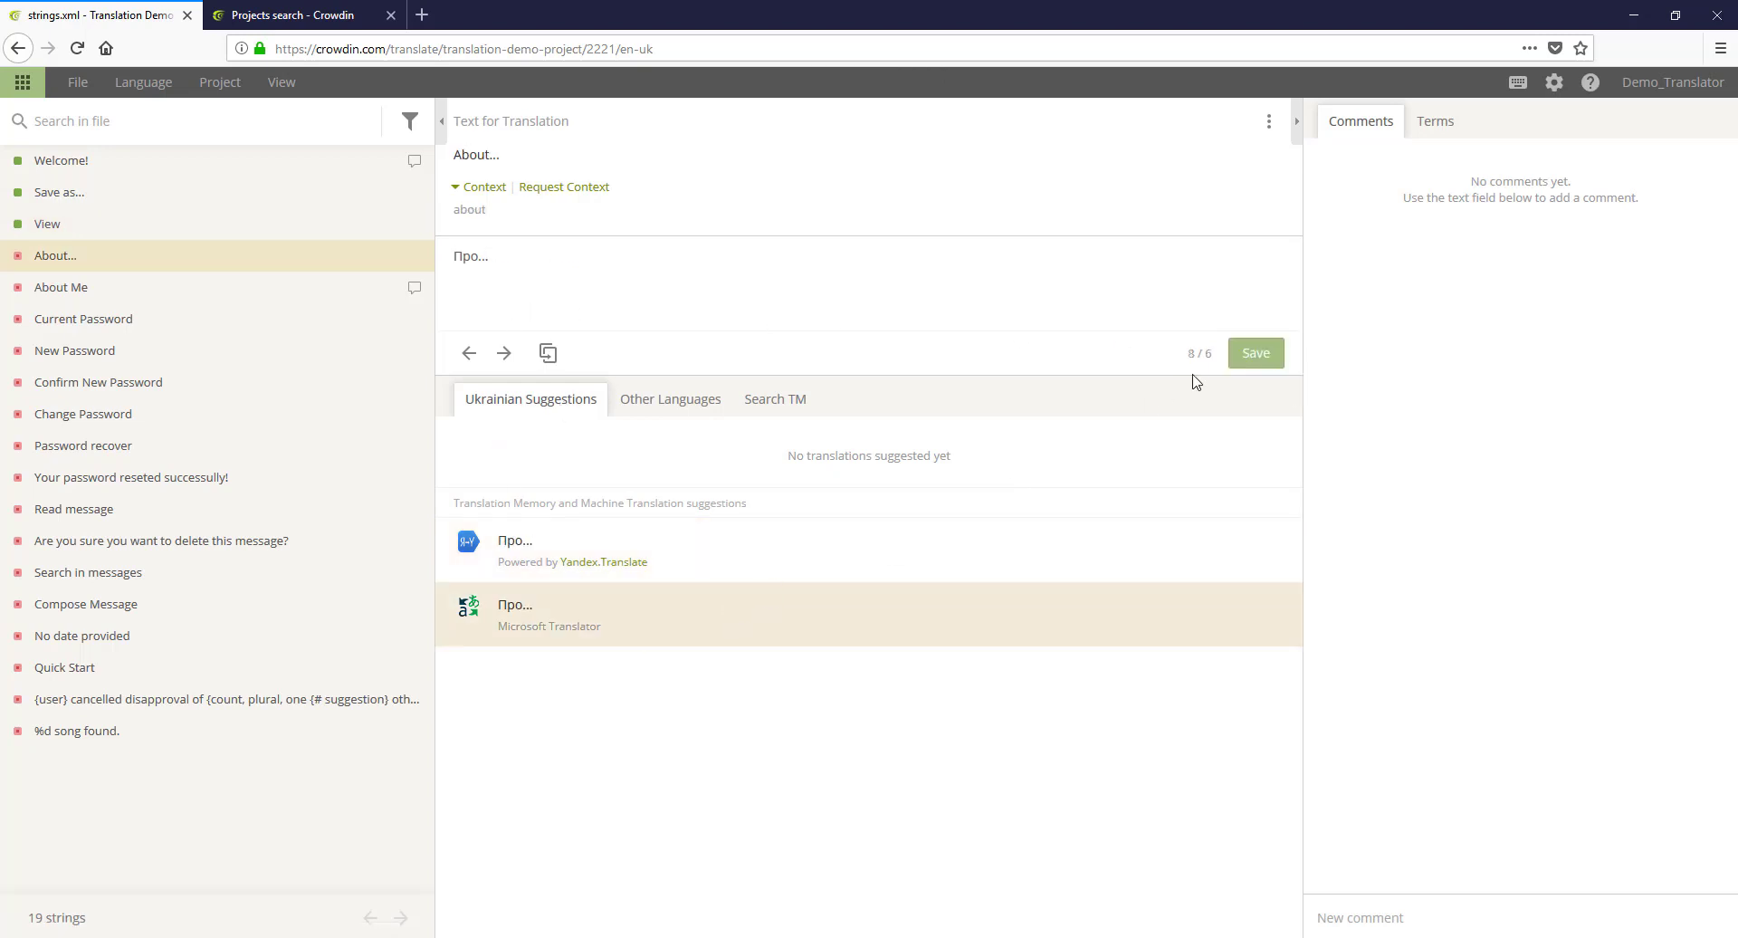
left_click(1271, 358)
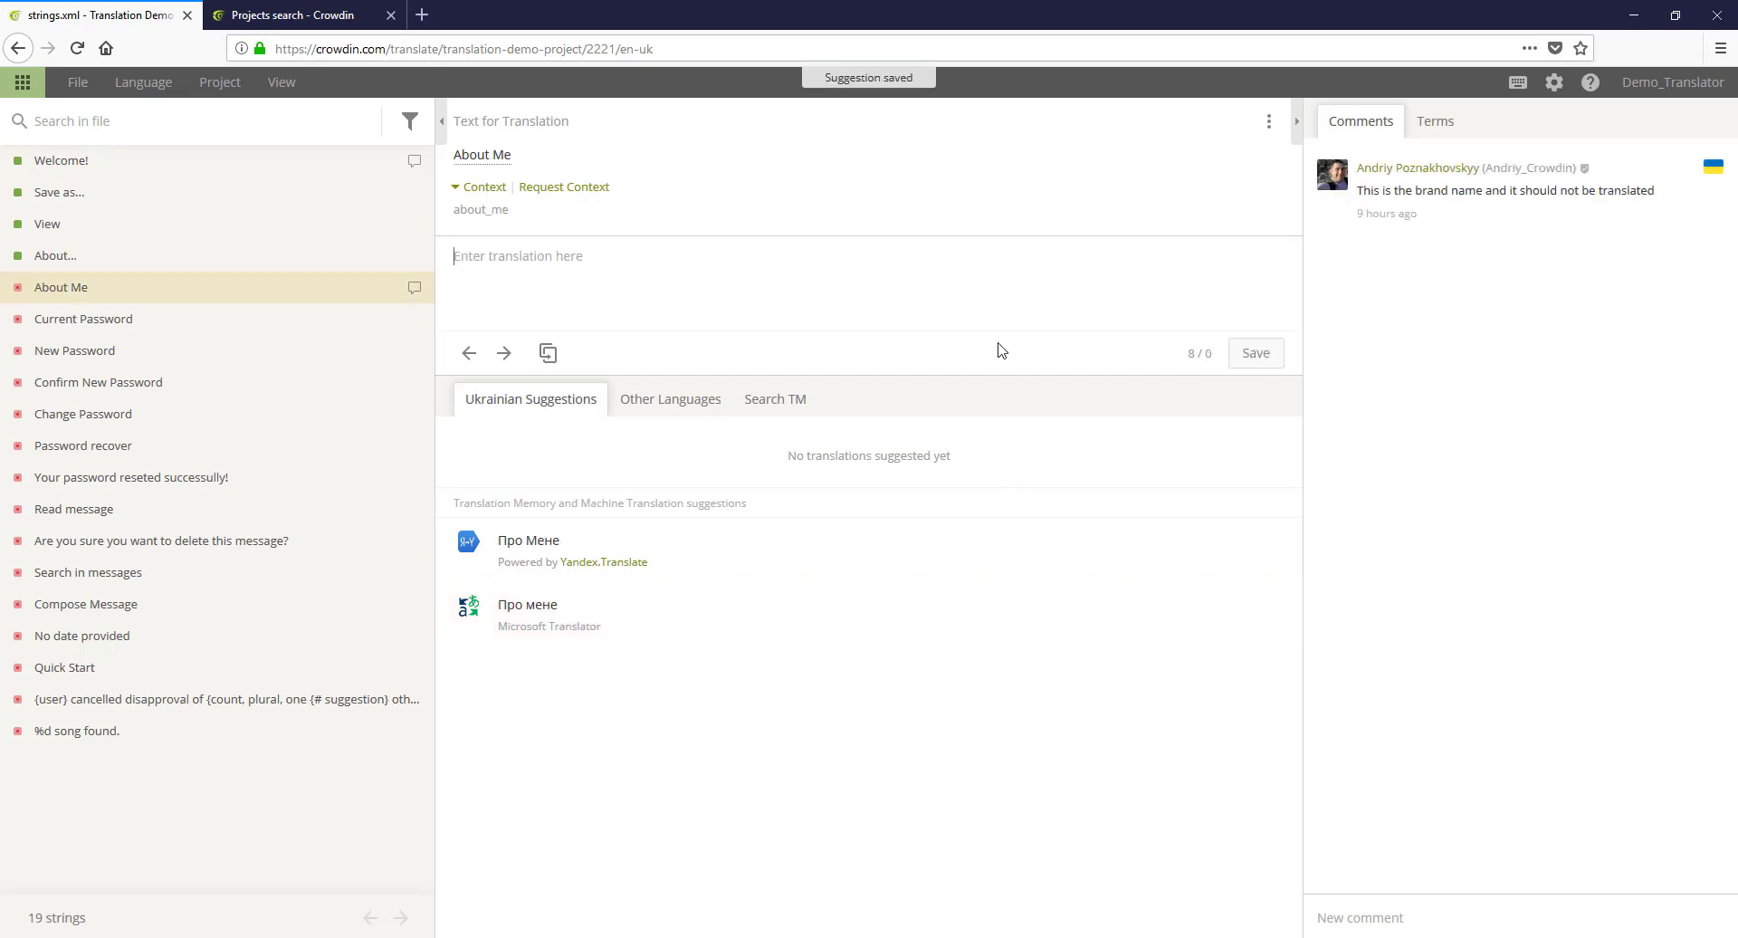
Step: Review the saved translation of the "Welcome!" string and examine the download and XLIFF upload options for strings.xml
left_click(182, 163)
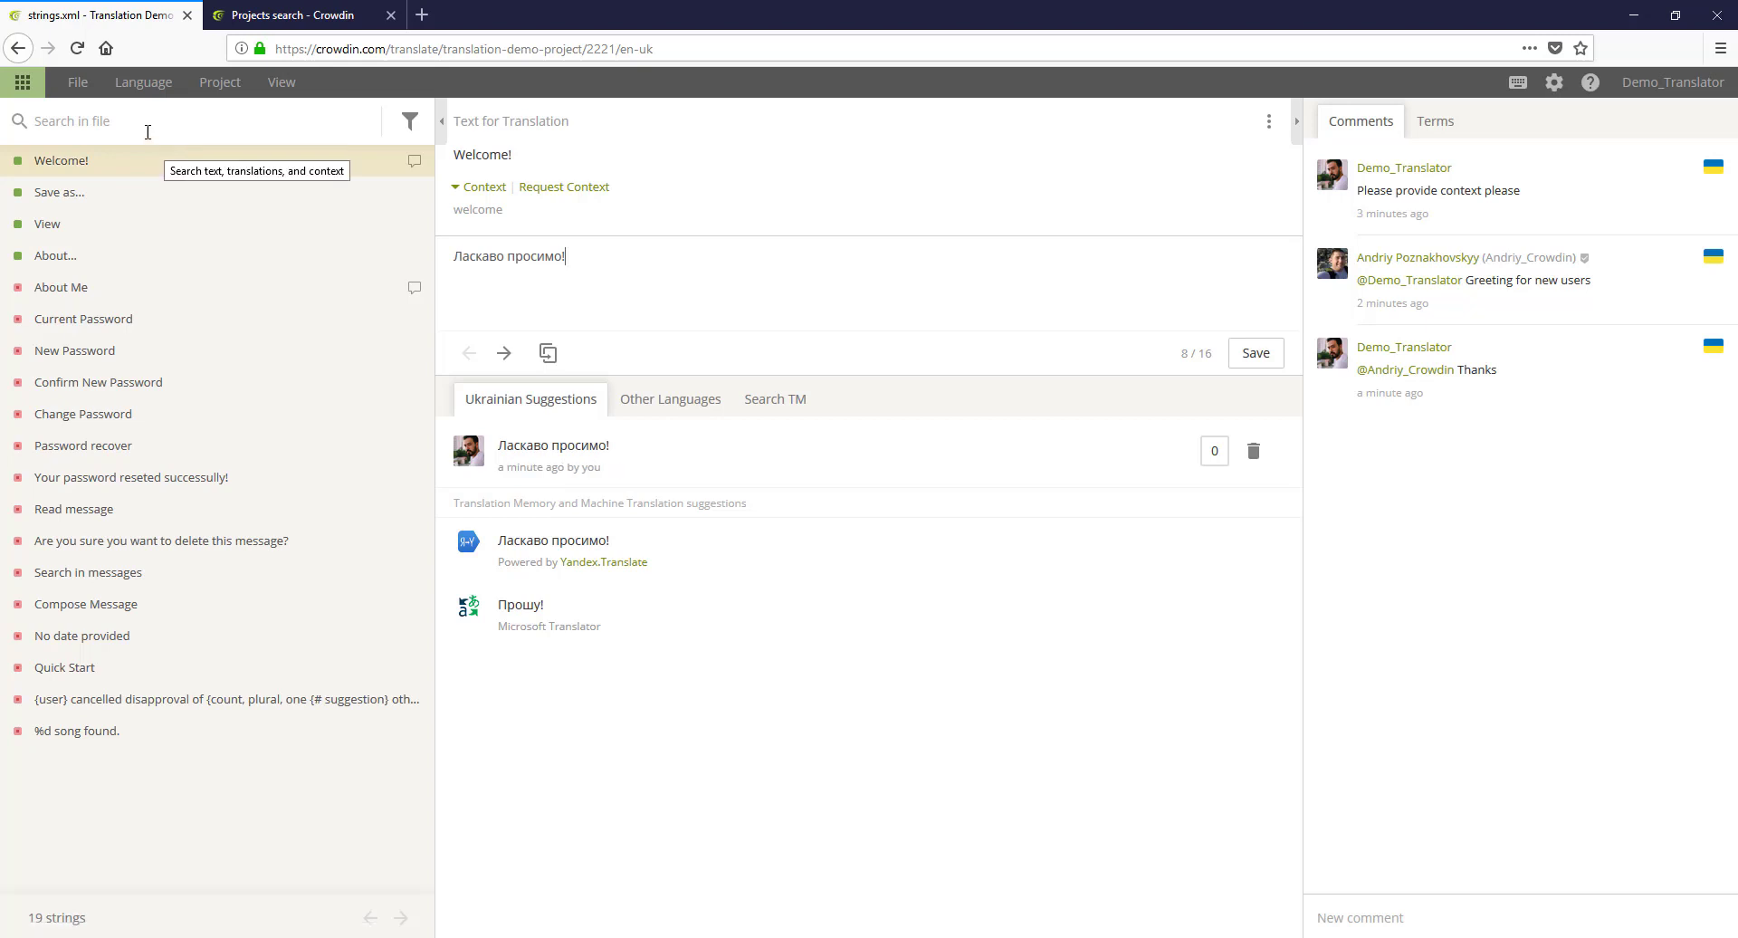
left_click(82, 92)
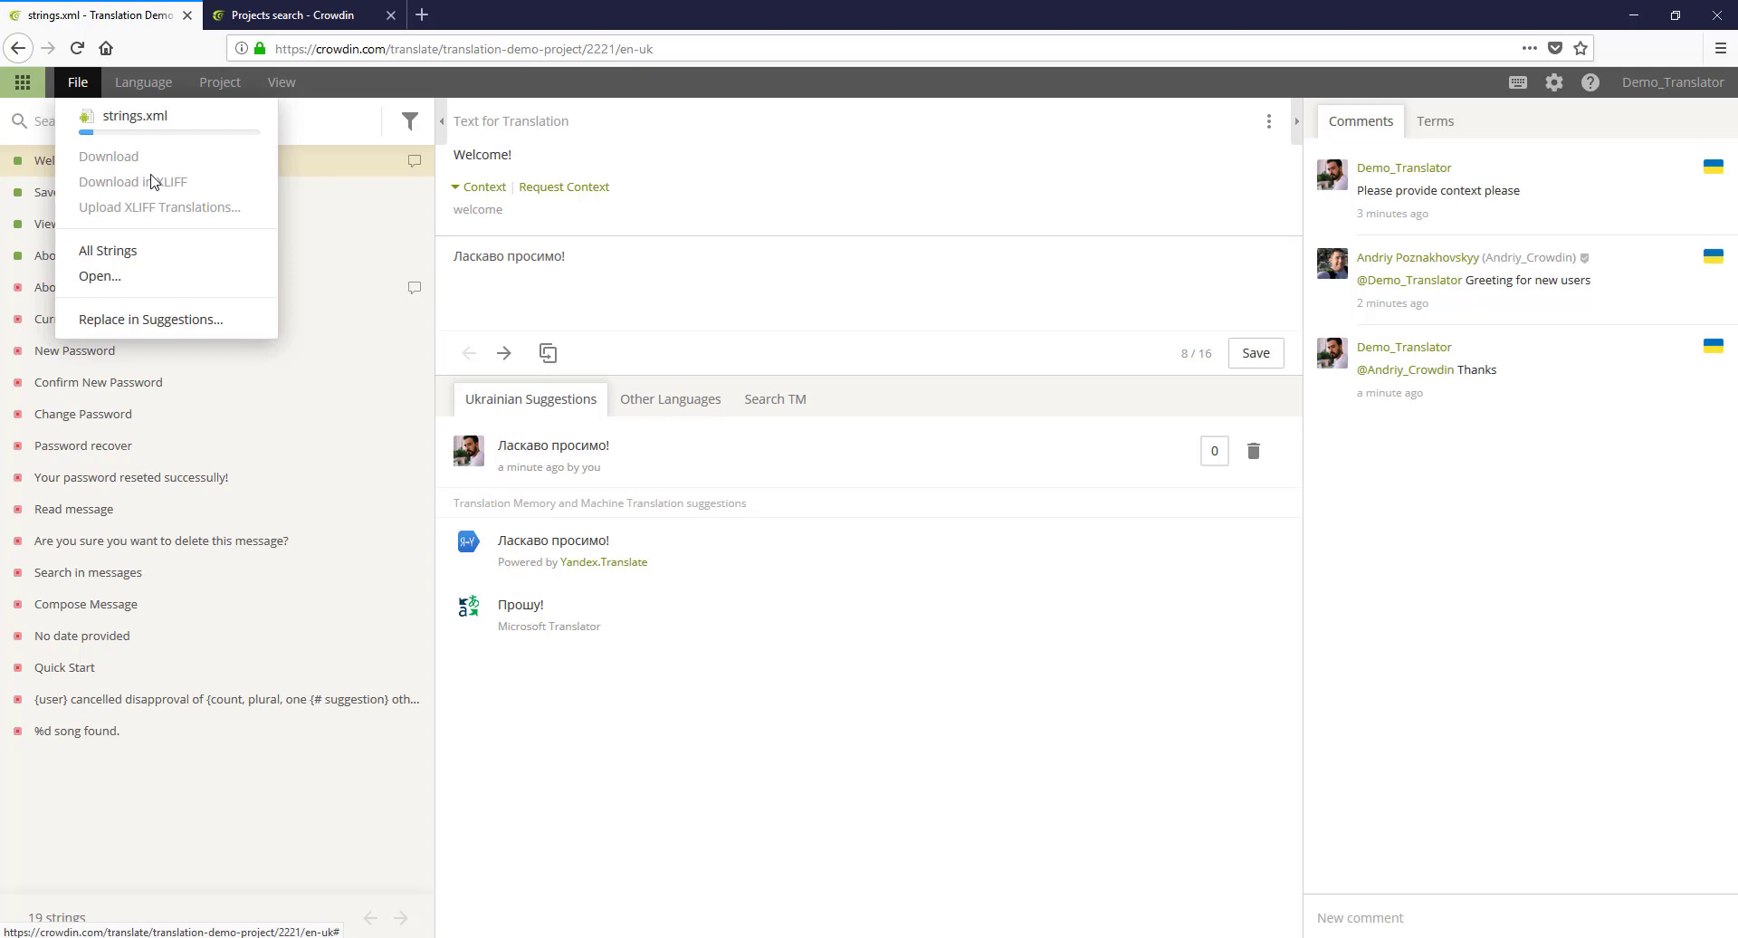
left_click(151, 181)
Step: Display all project strings, and go back through the Ukrainian file list to reopen strings.xml
left_click(79, 84)
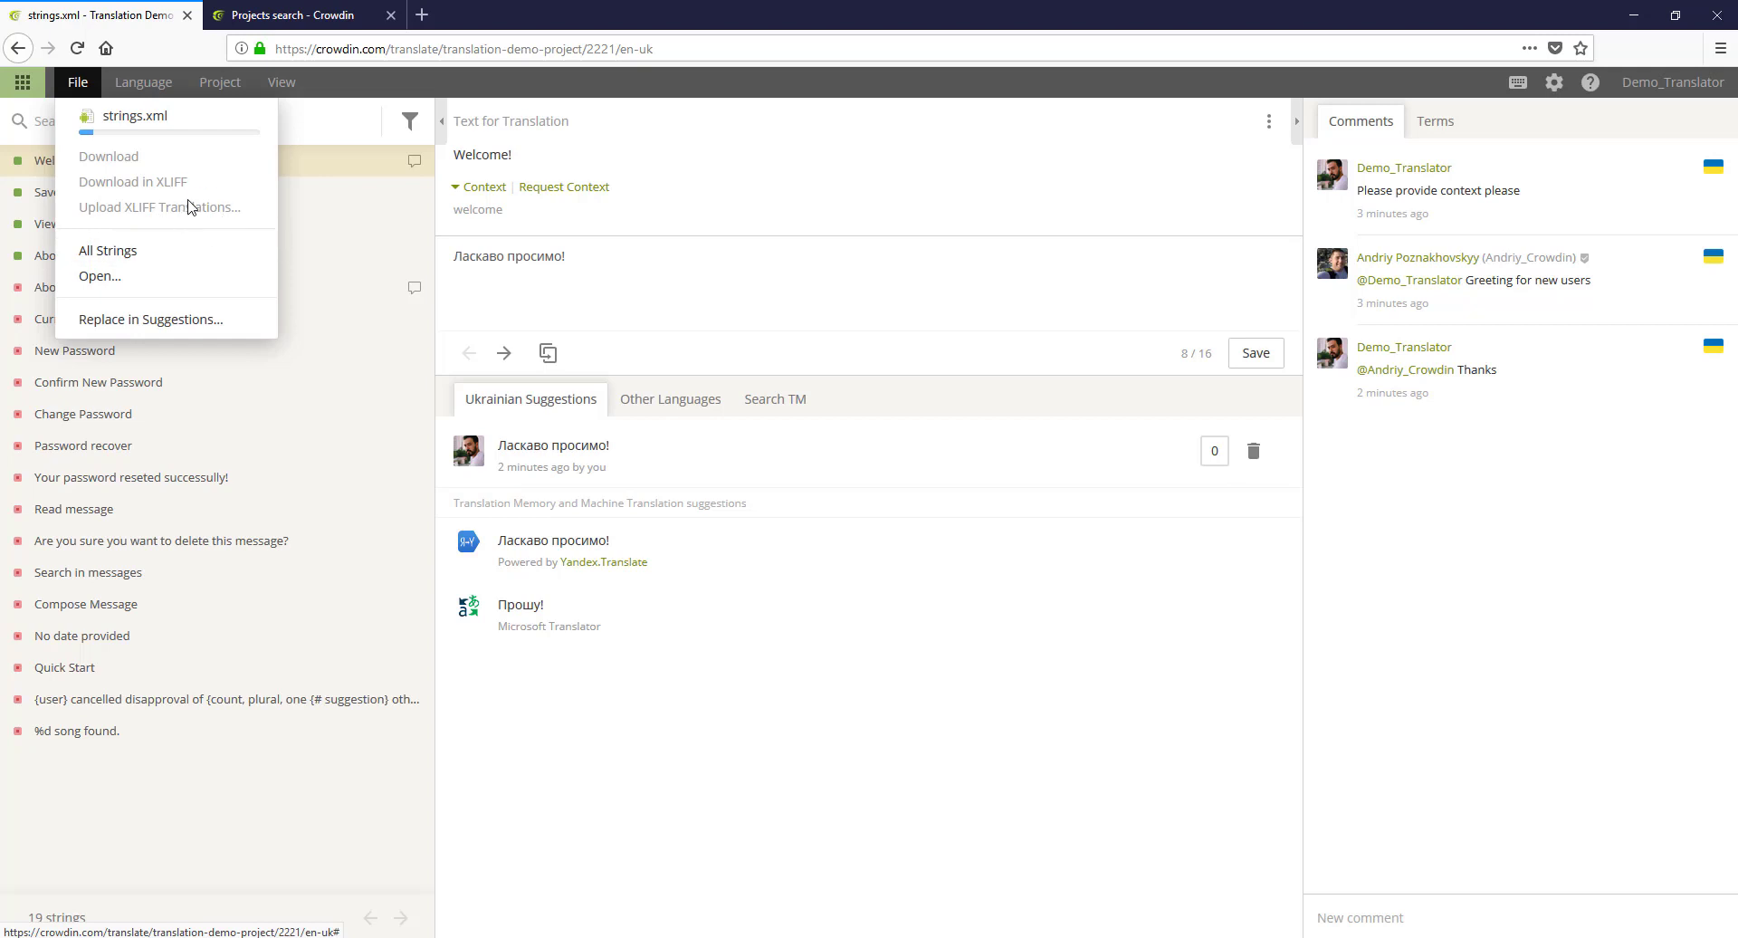
left_click(148, 259)
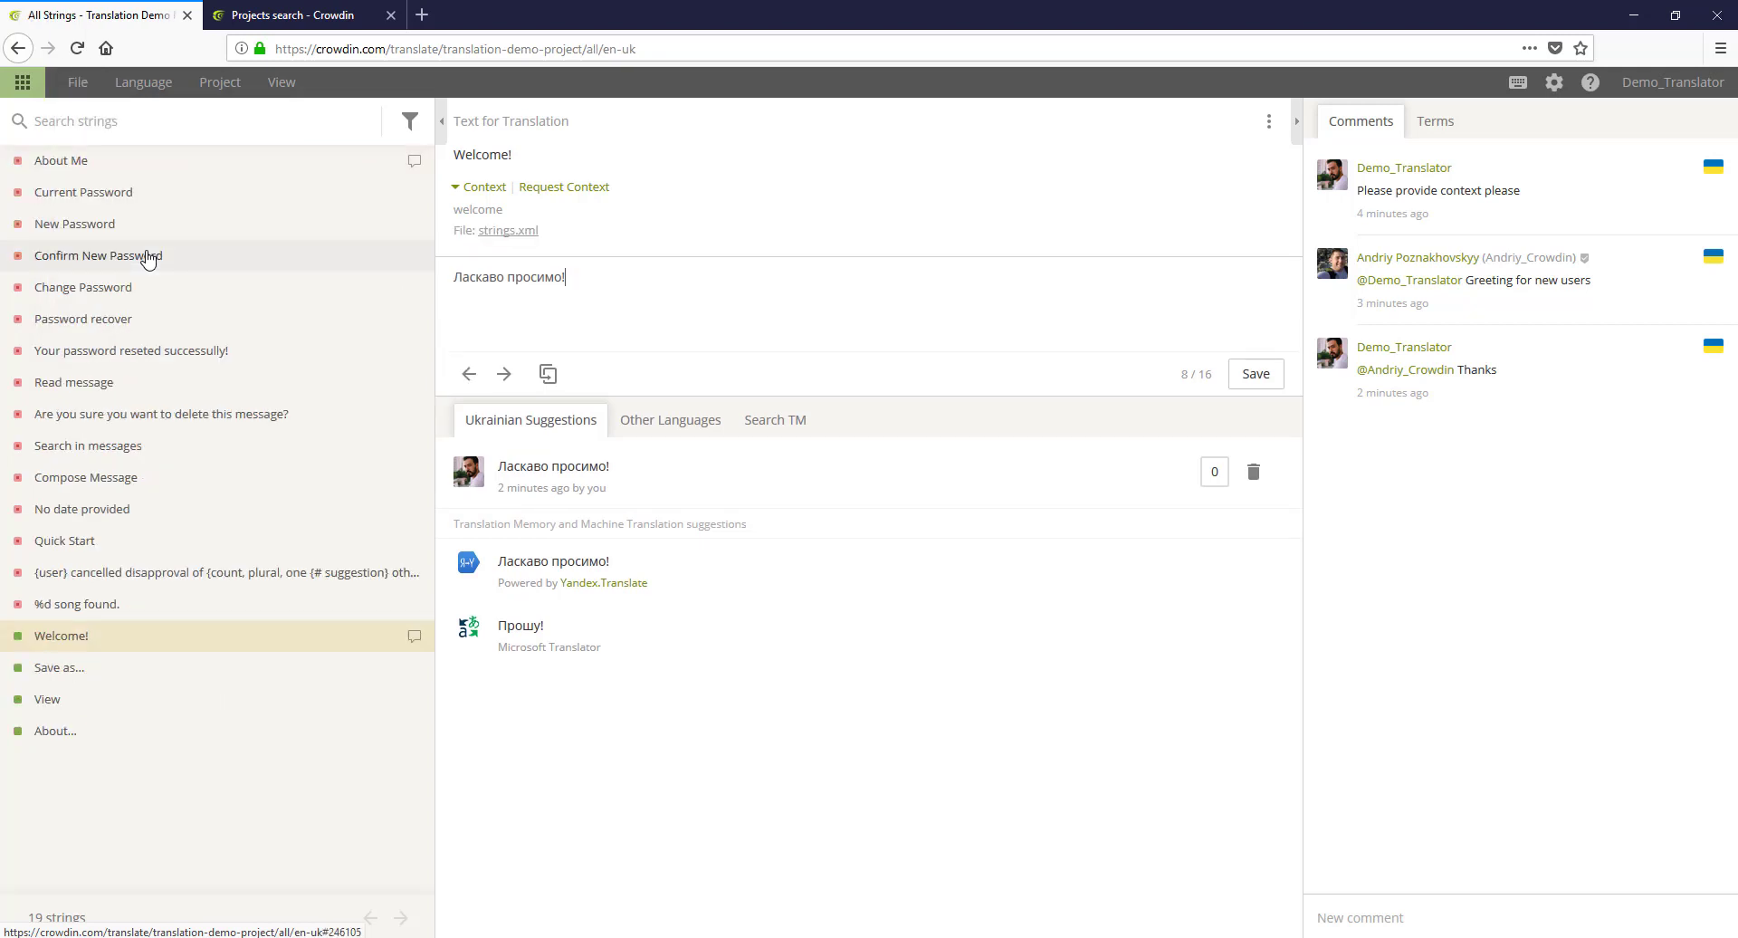
left_click(22, 81)
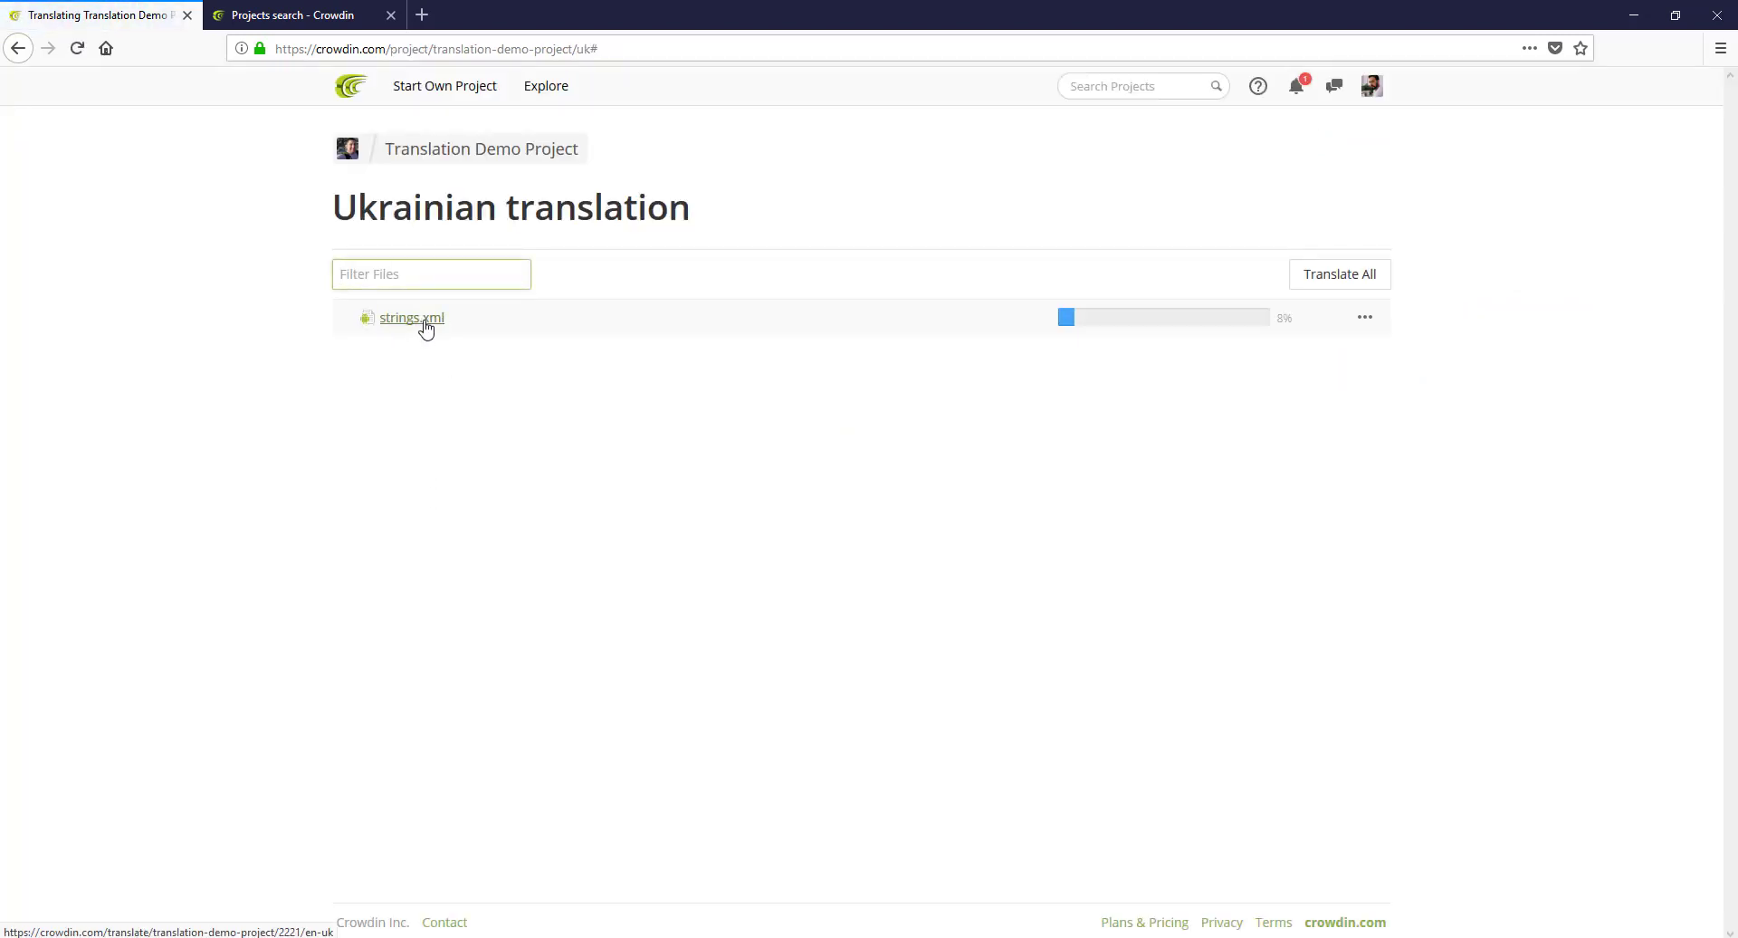
mouse_move(425, 328)
left_mouse_down()
mouse_move(473, 387)
mouse_move(416, 356)
left_mouse_up()
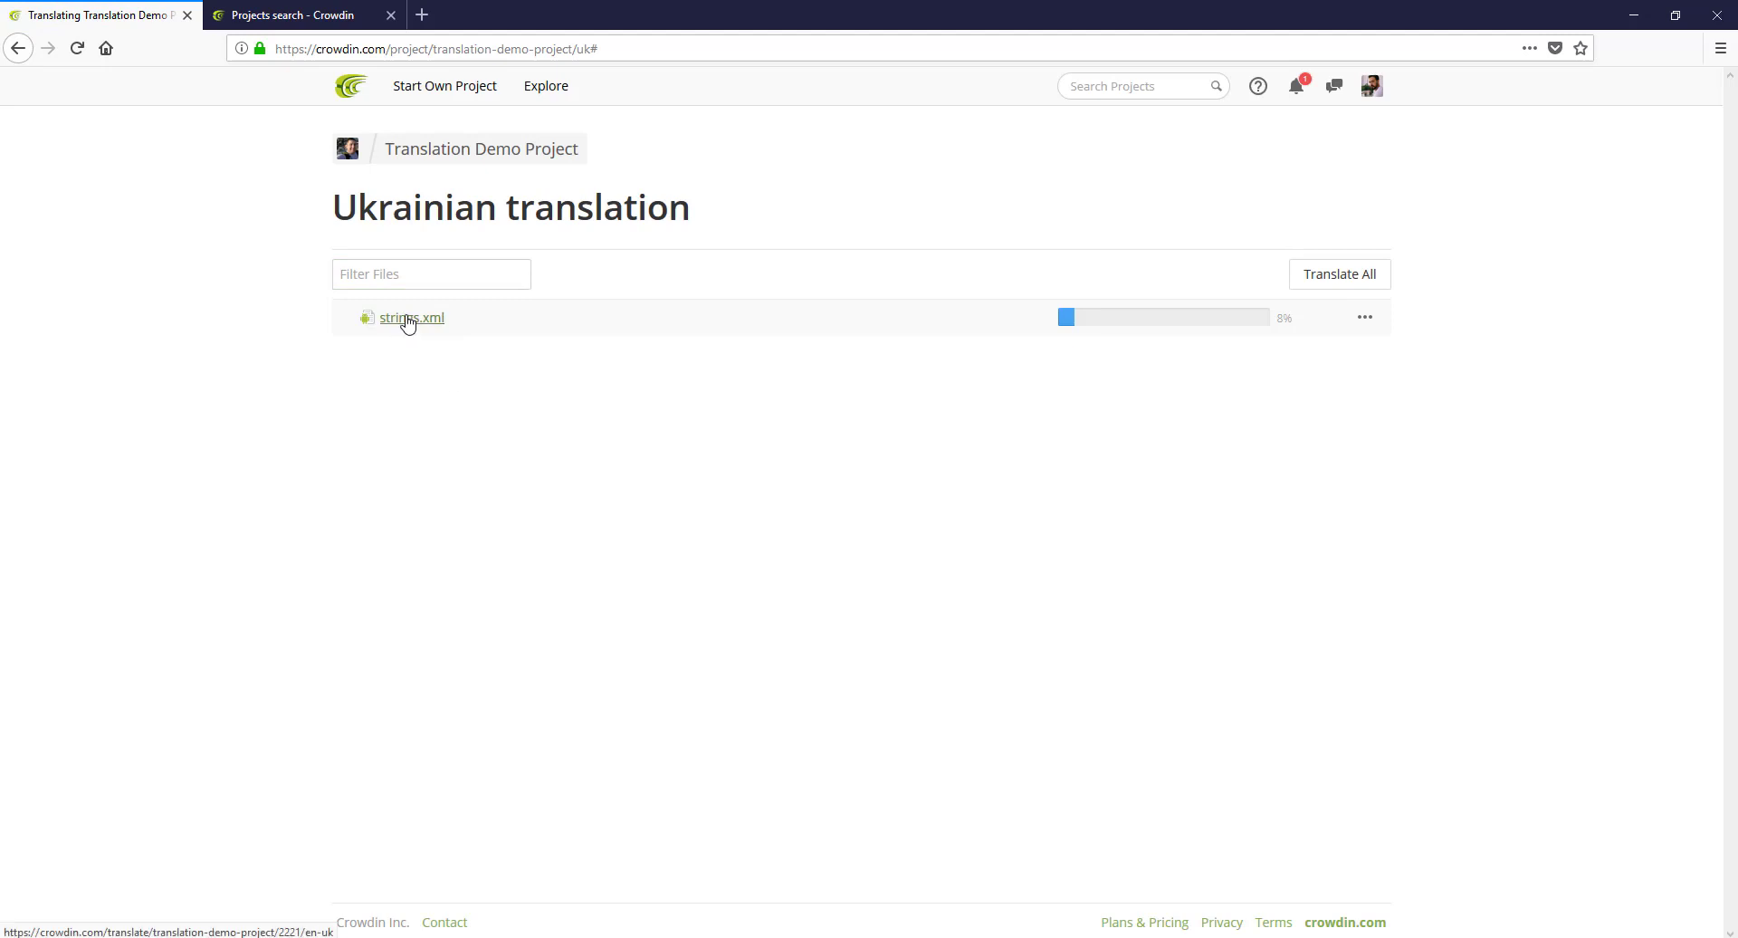
left_click(407, 318)
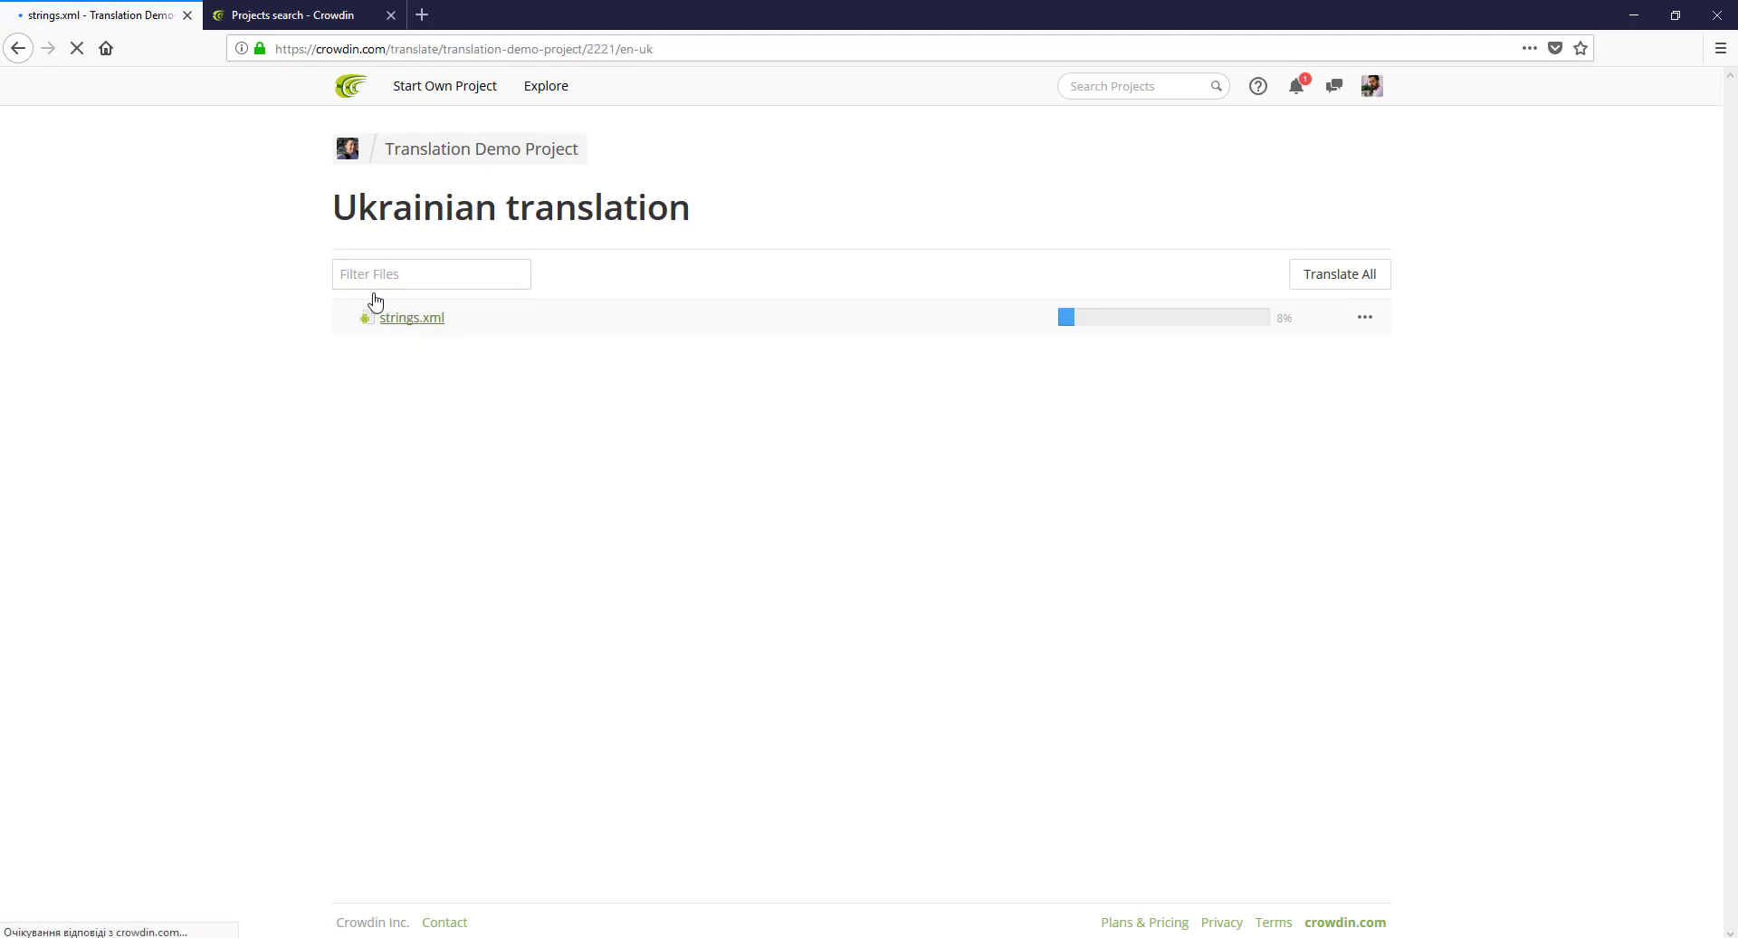
Step: Show the strings of all project files and filter the list to untranslated ones
left_click(72, 80)
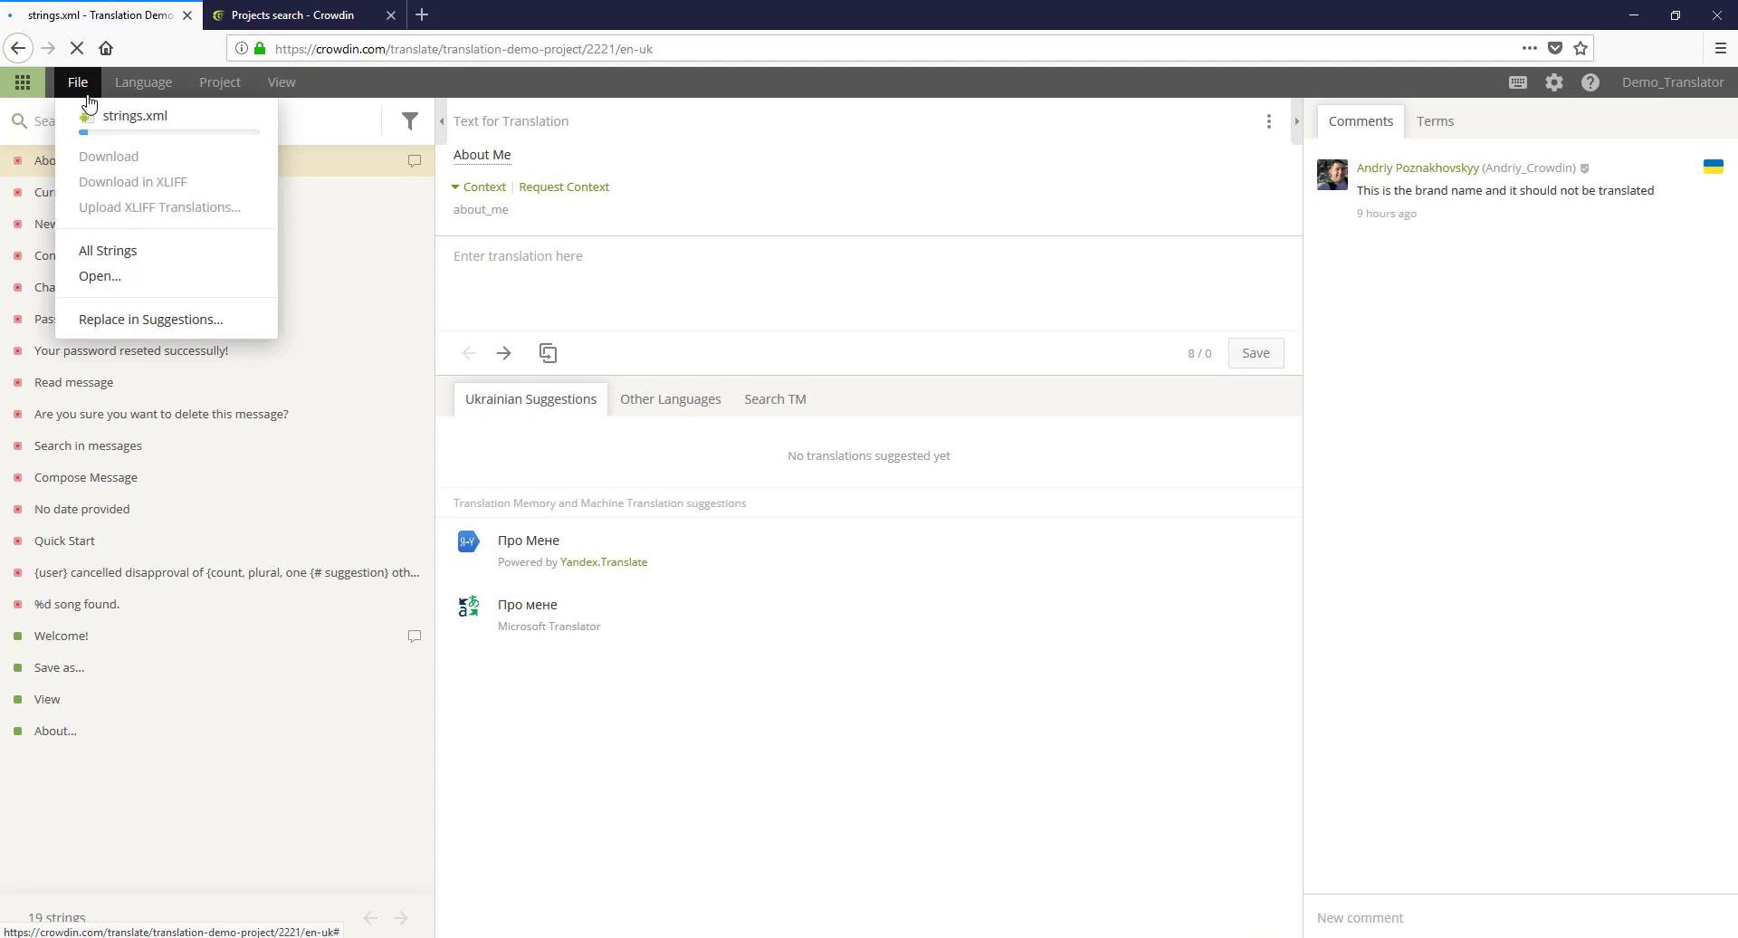
left_click(170, 254)
left_click(409, 121)
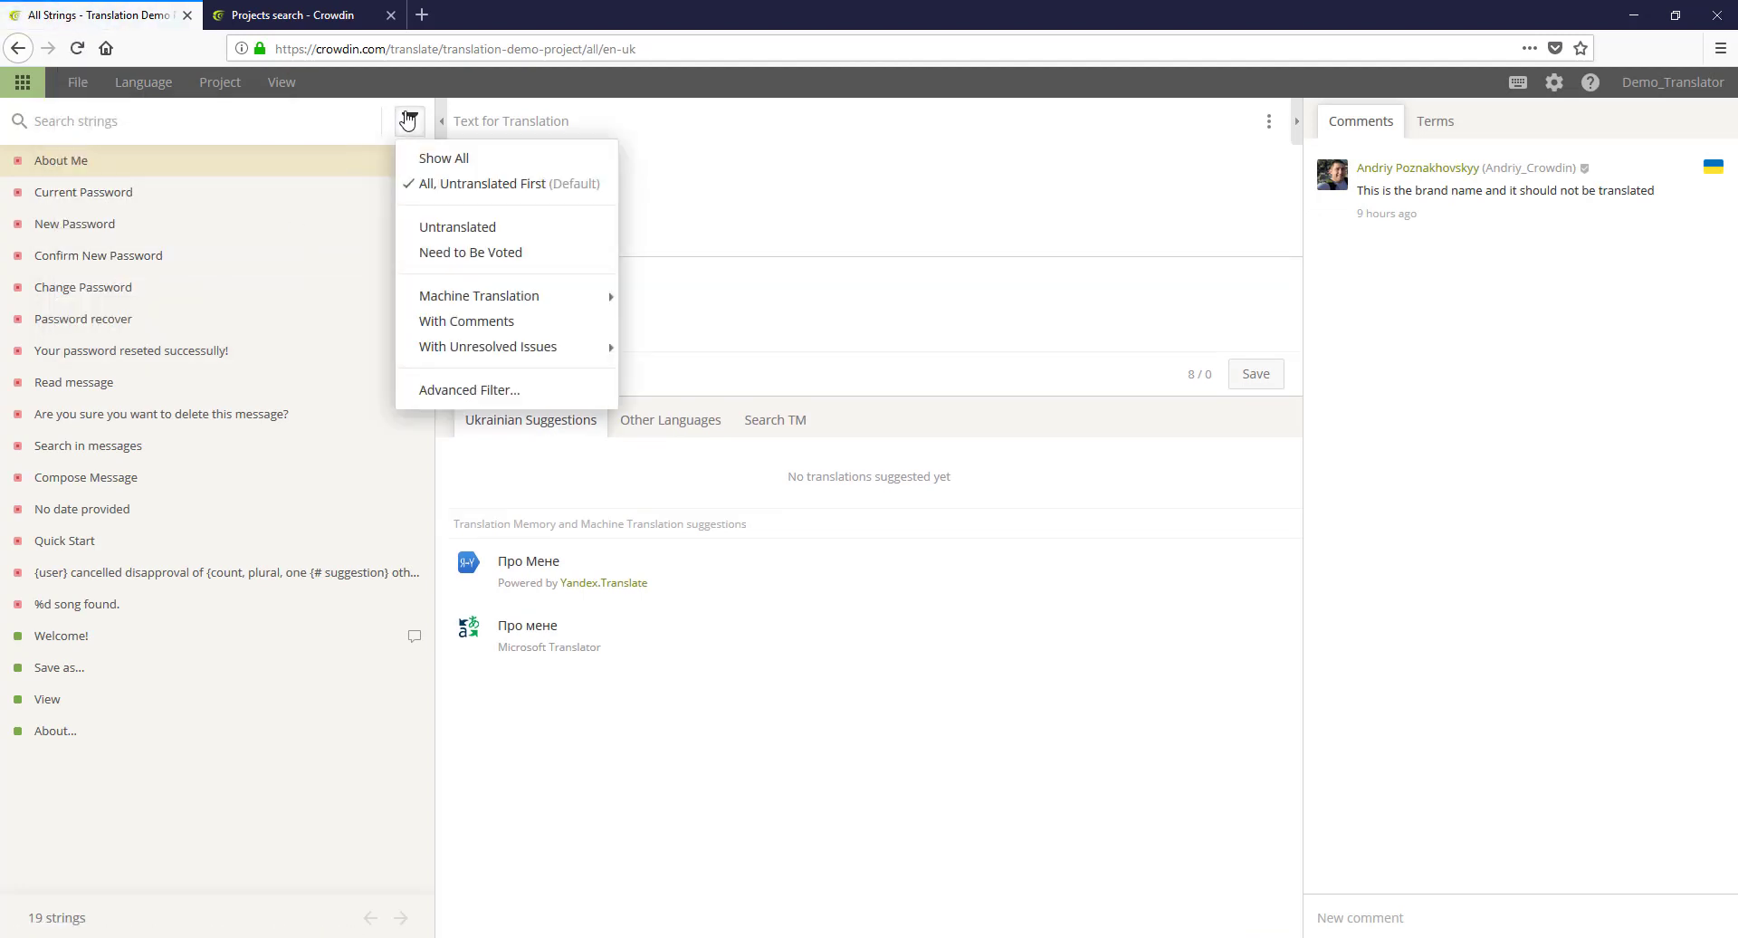
left_click(523, 238)
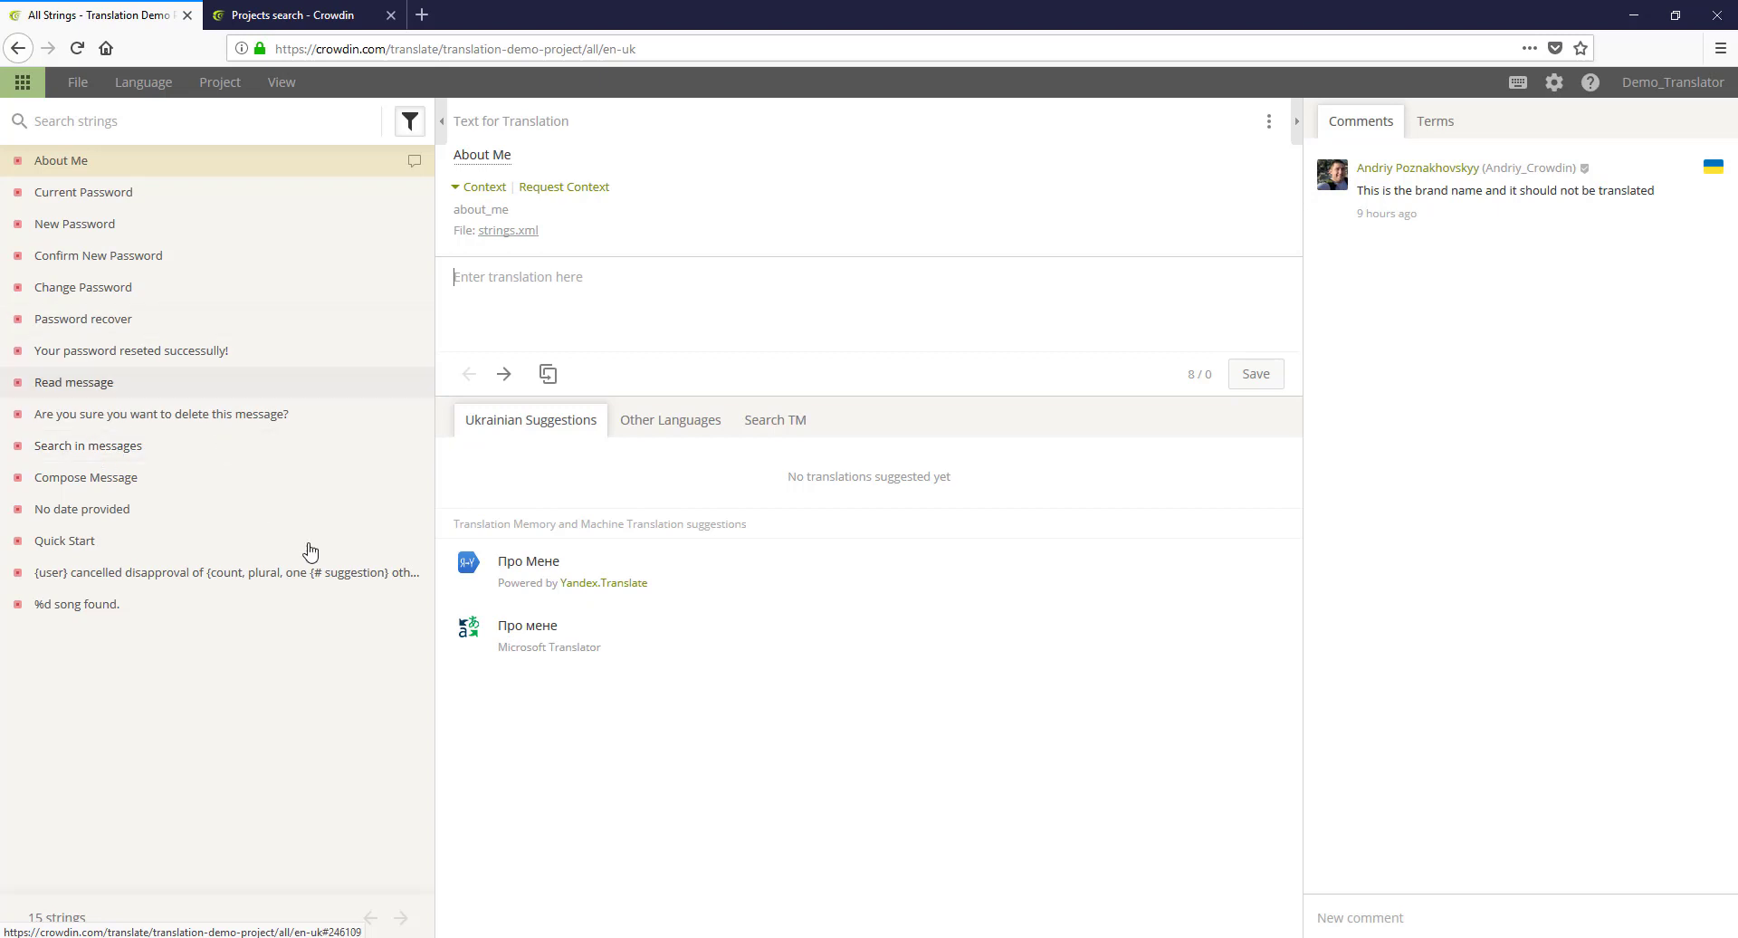
Step: Save the Yandex suggestions "Поточний Пароль" and "Новий Пароль" as translations of "Current Password" and "New Password"
left_click(686, 580)
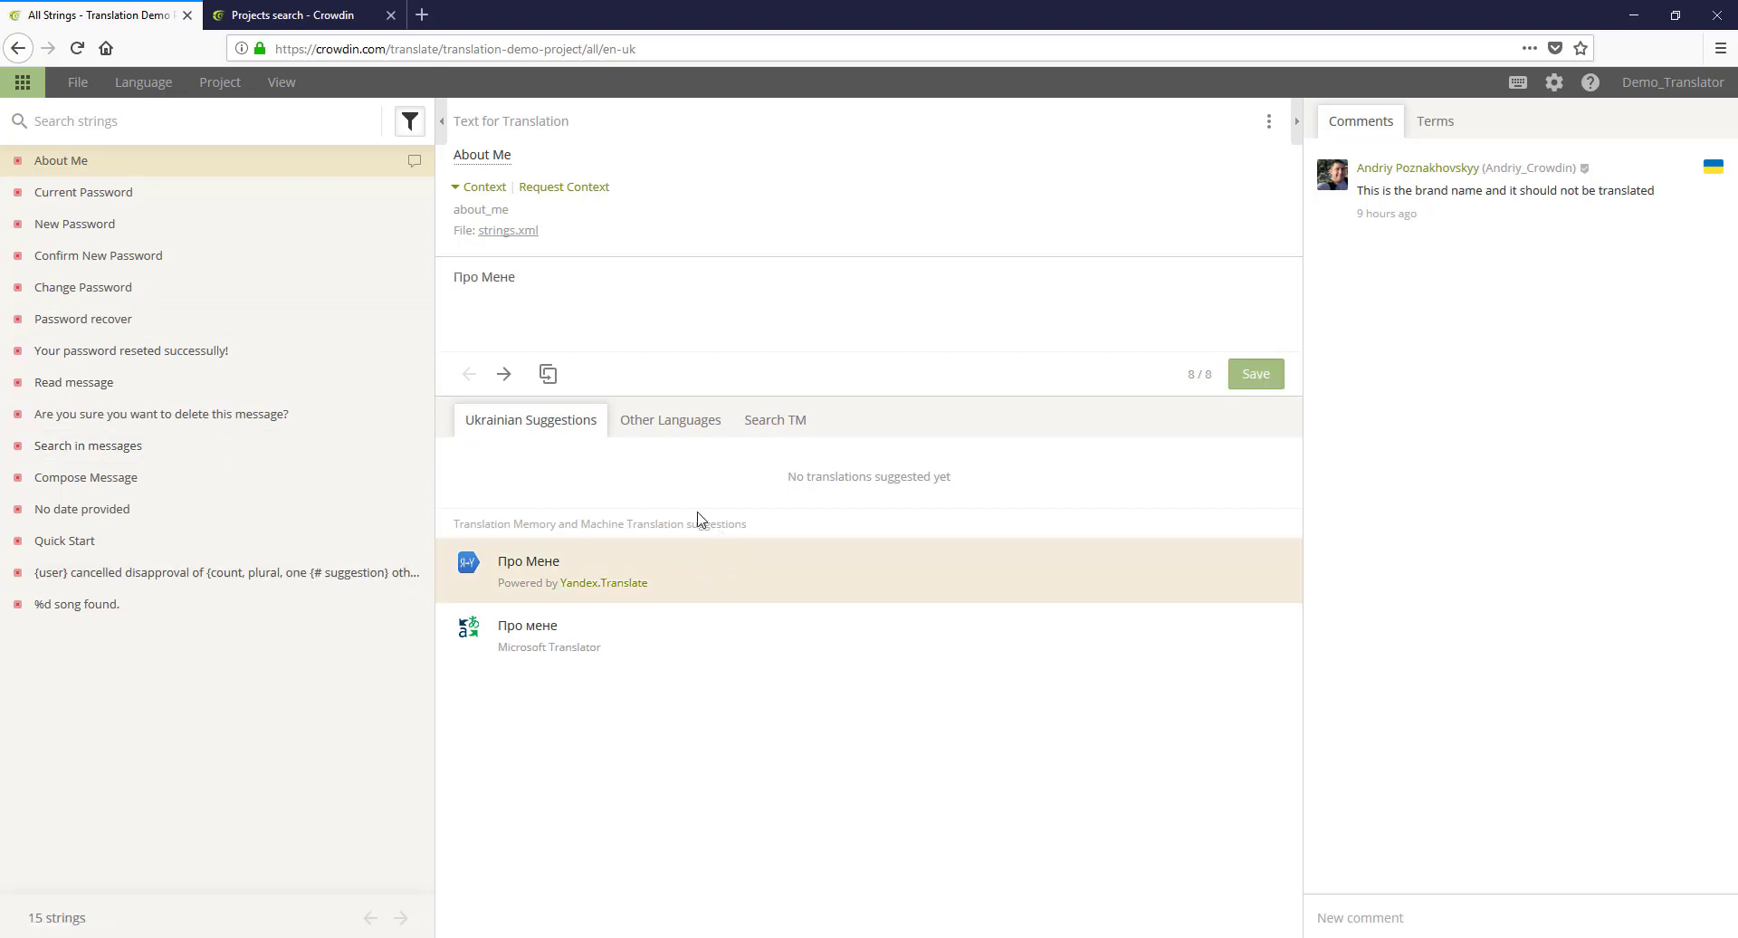
left_click(163, 194)
left_click(738, 565)
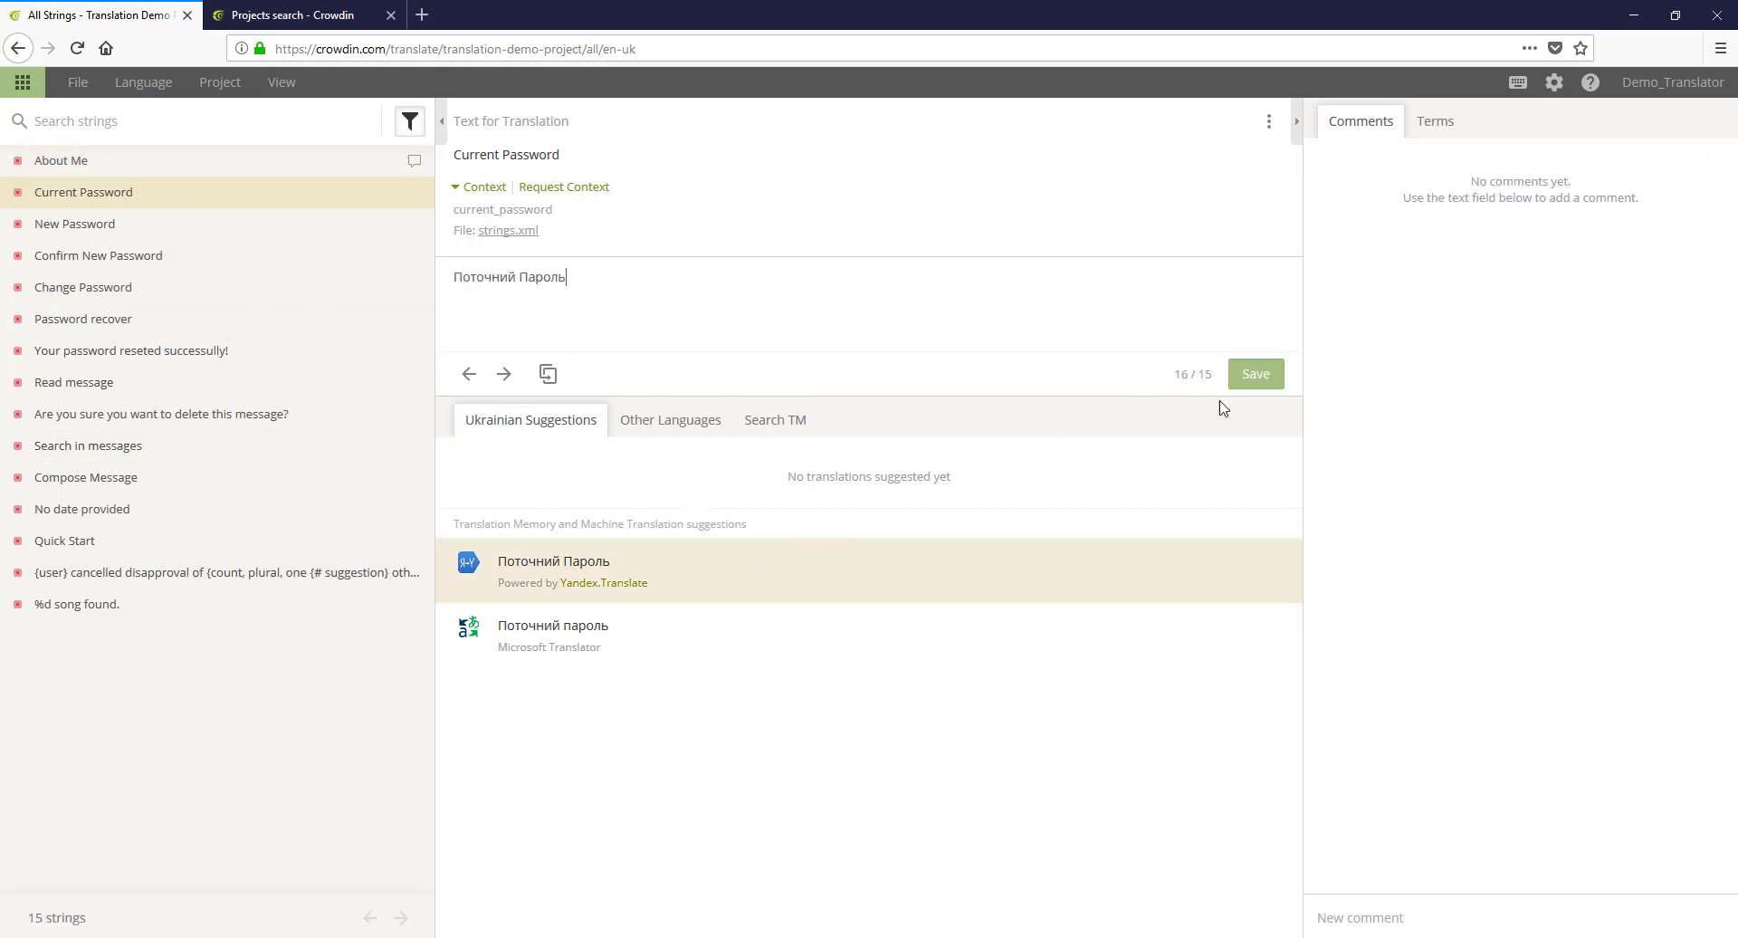
left_click(1263, 378)
left_click(1020, 562)
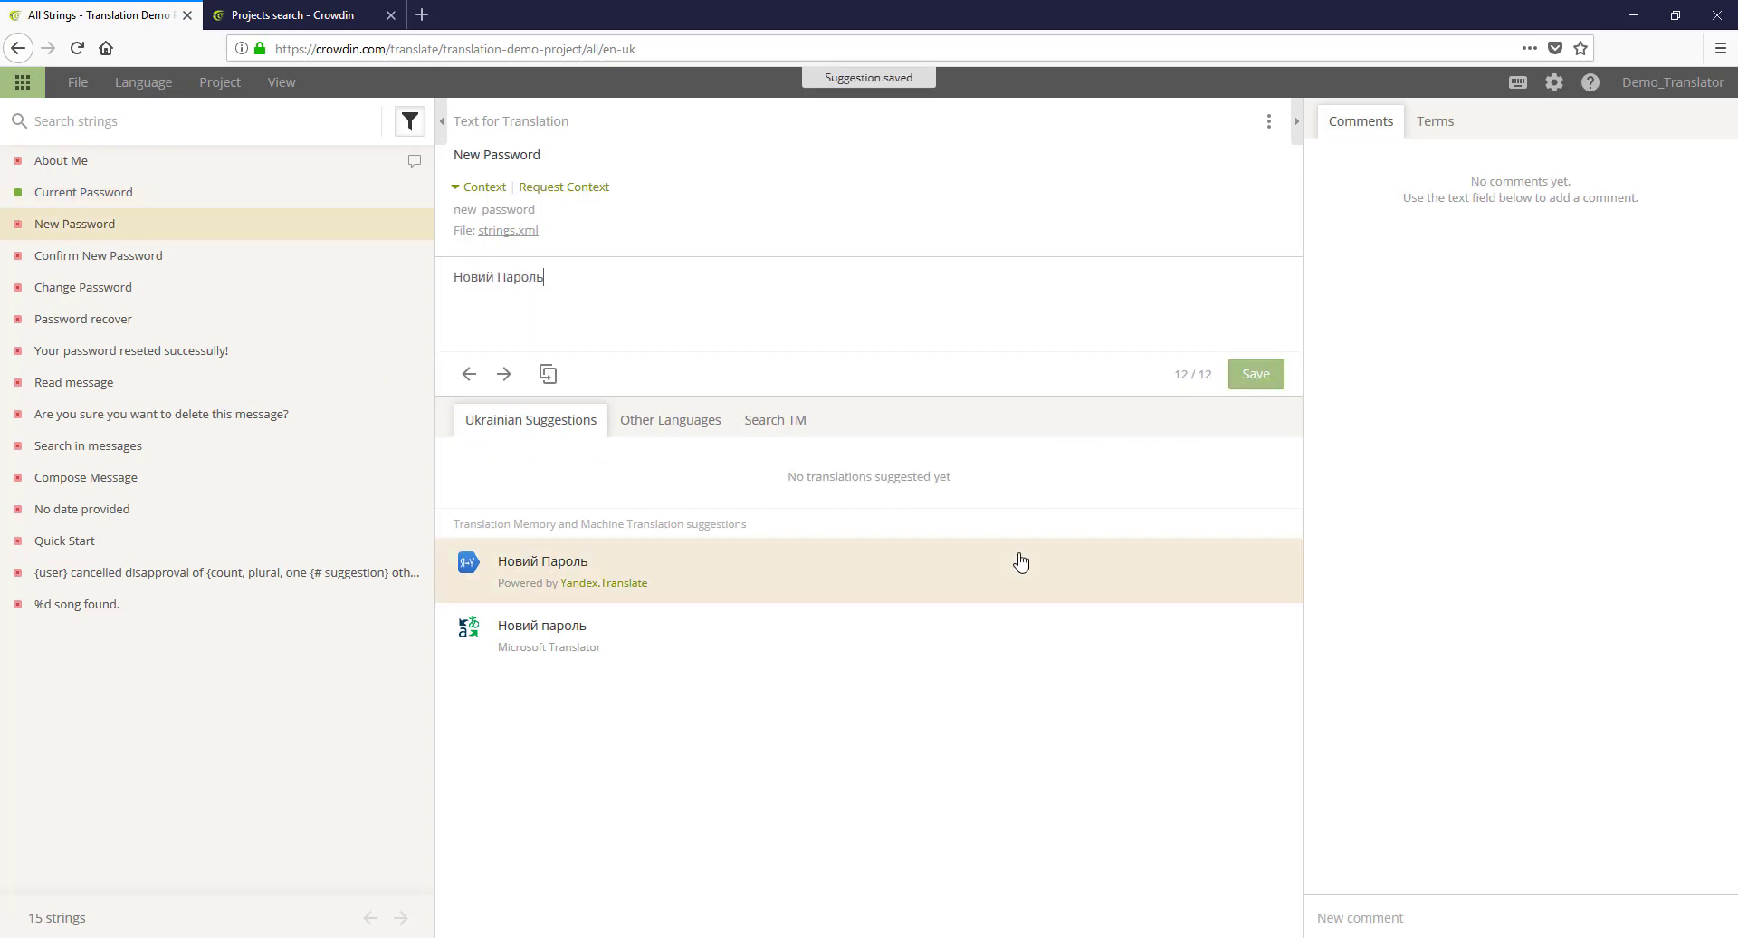
left_click(1271, 379)
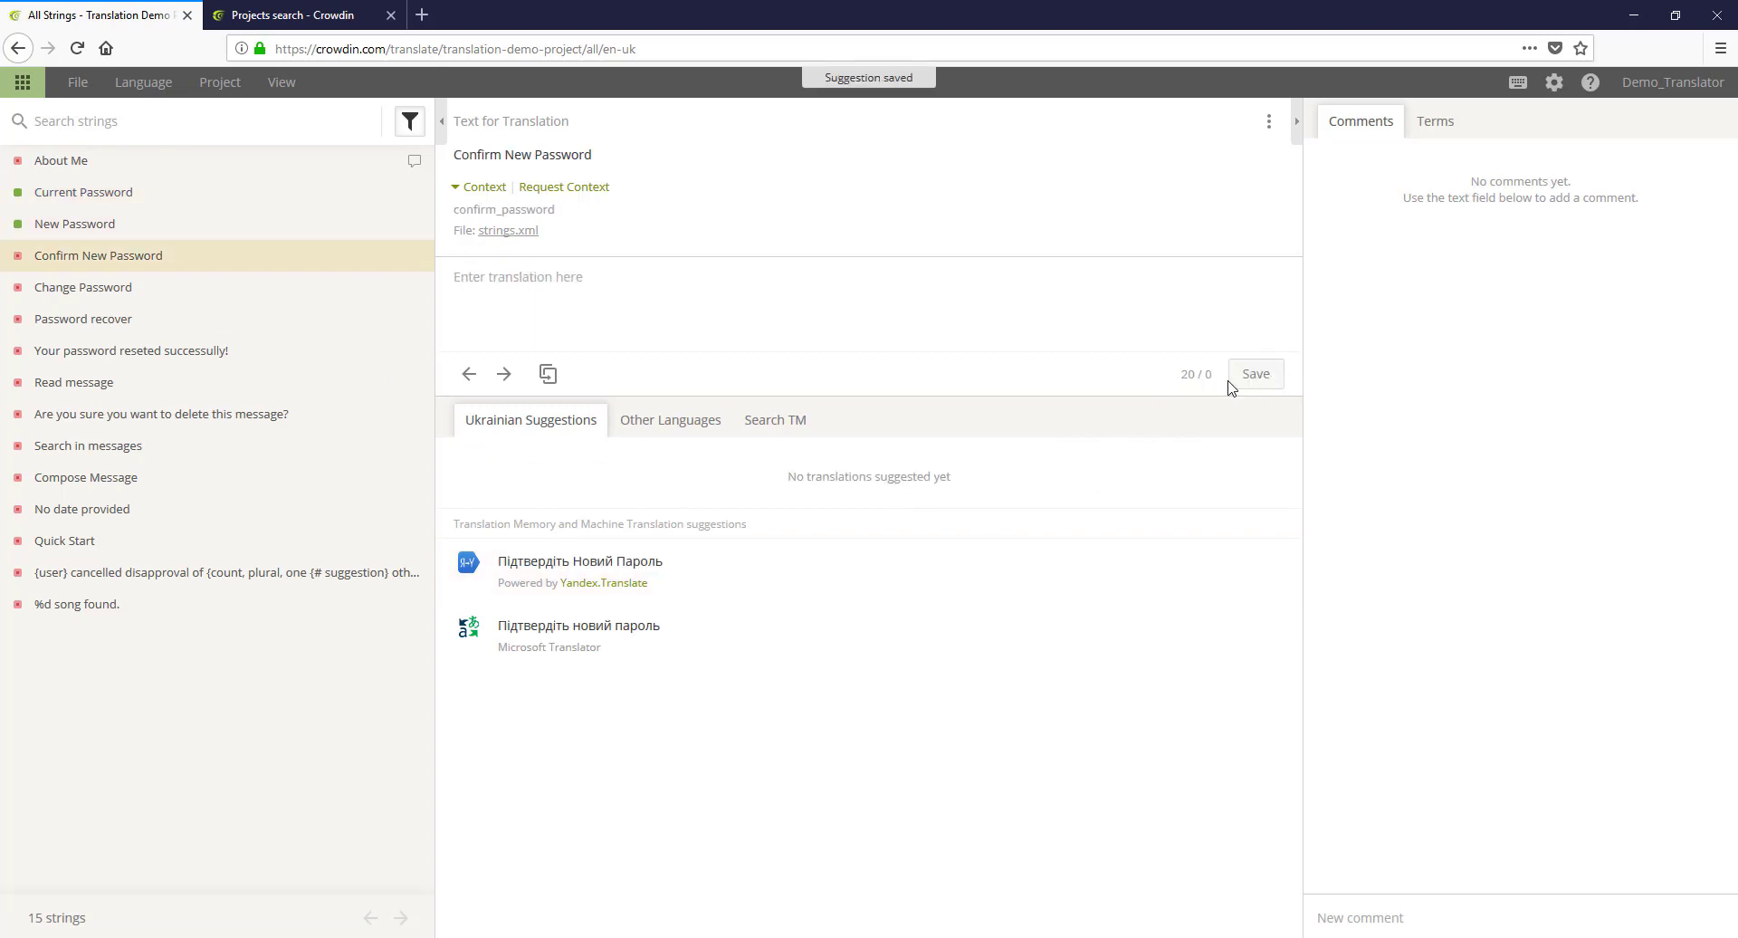
Step: Save the Yandex suggestions "Підтвердіть Новий Пароль" and "Зміна Пароля" for "Confirm New Password" and "Change Password"
left_click(906, 552)
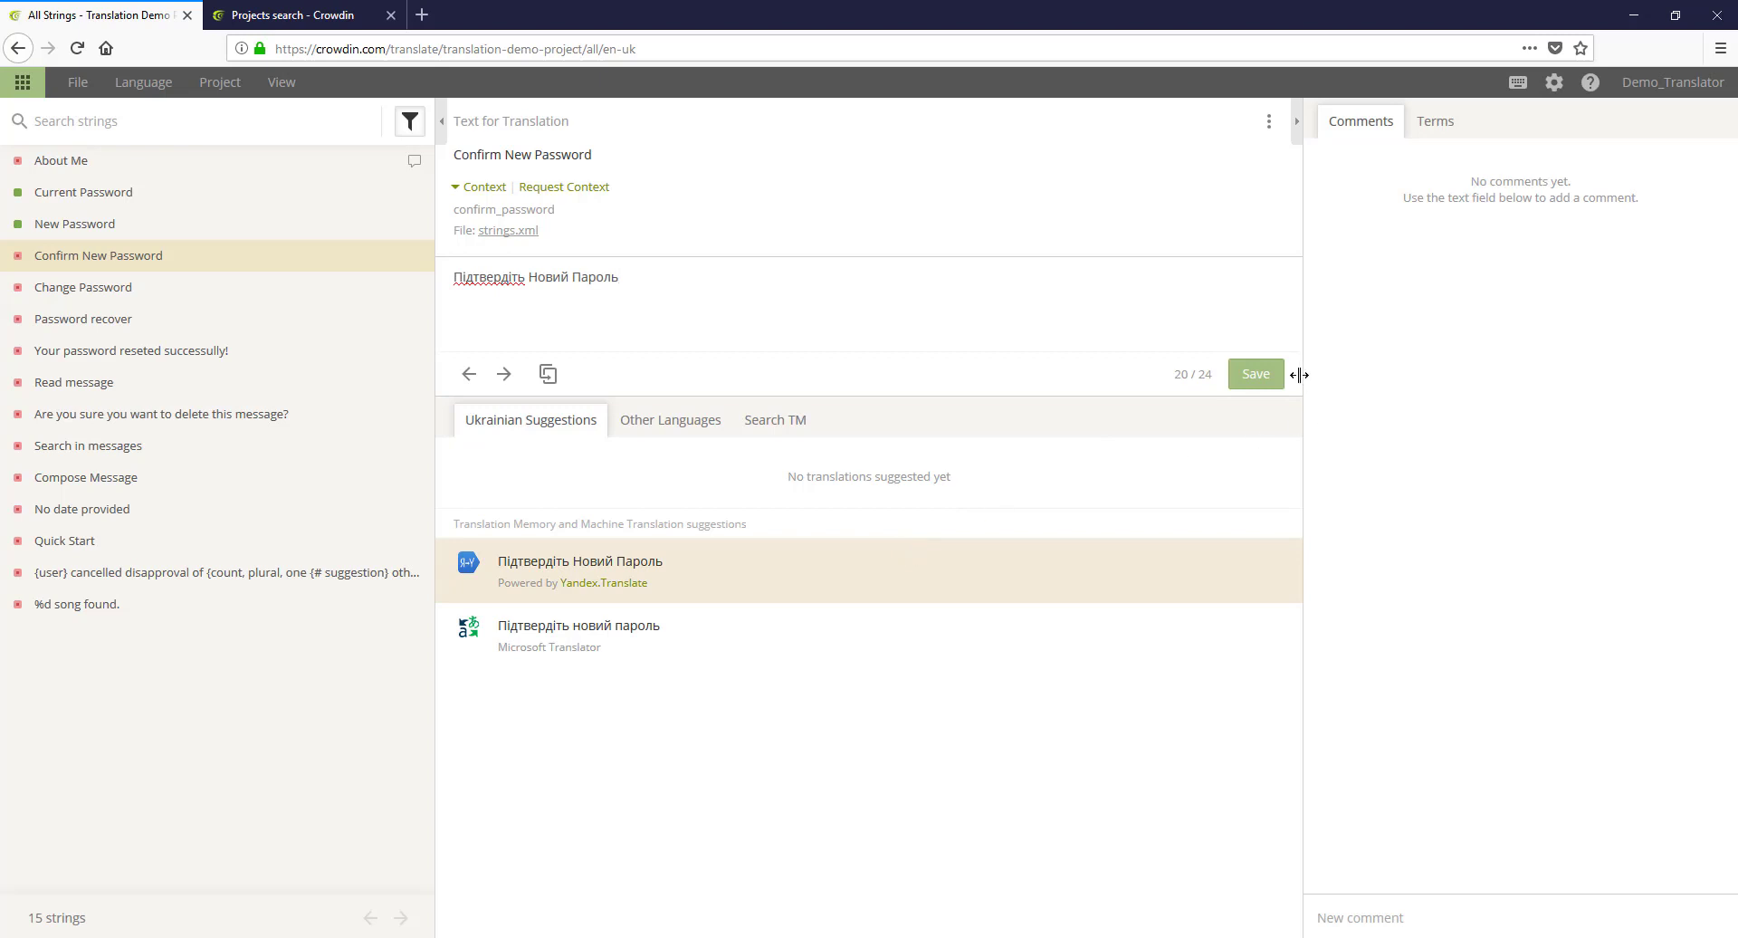
left_click(1240, 380)
left_click(897, 566)
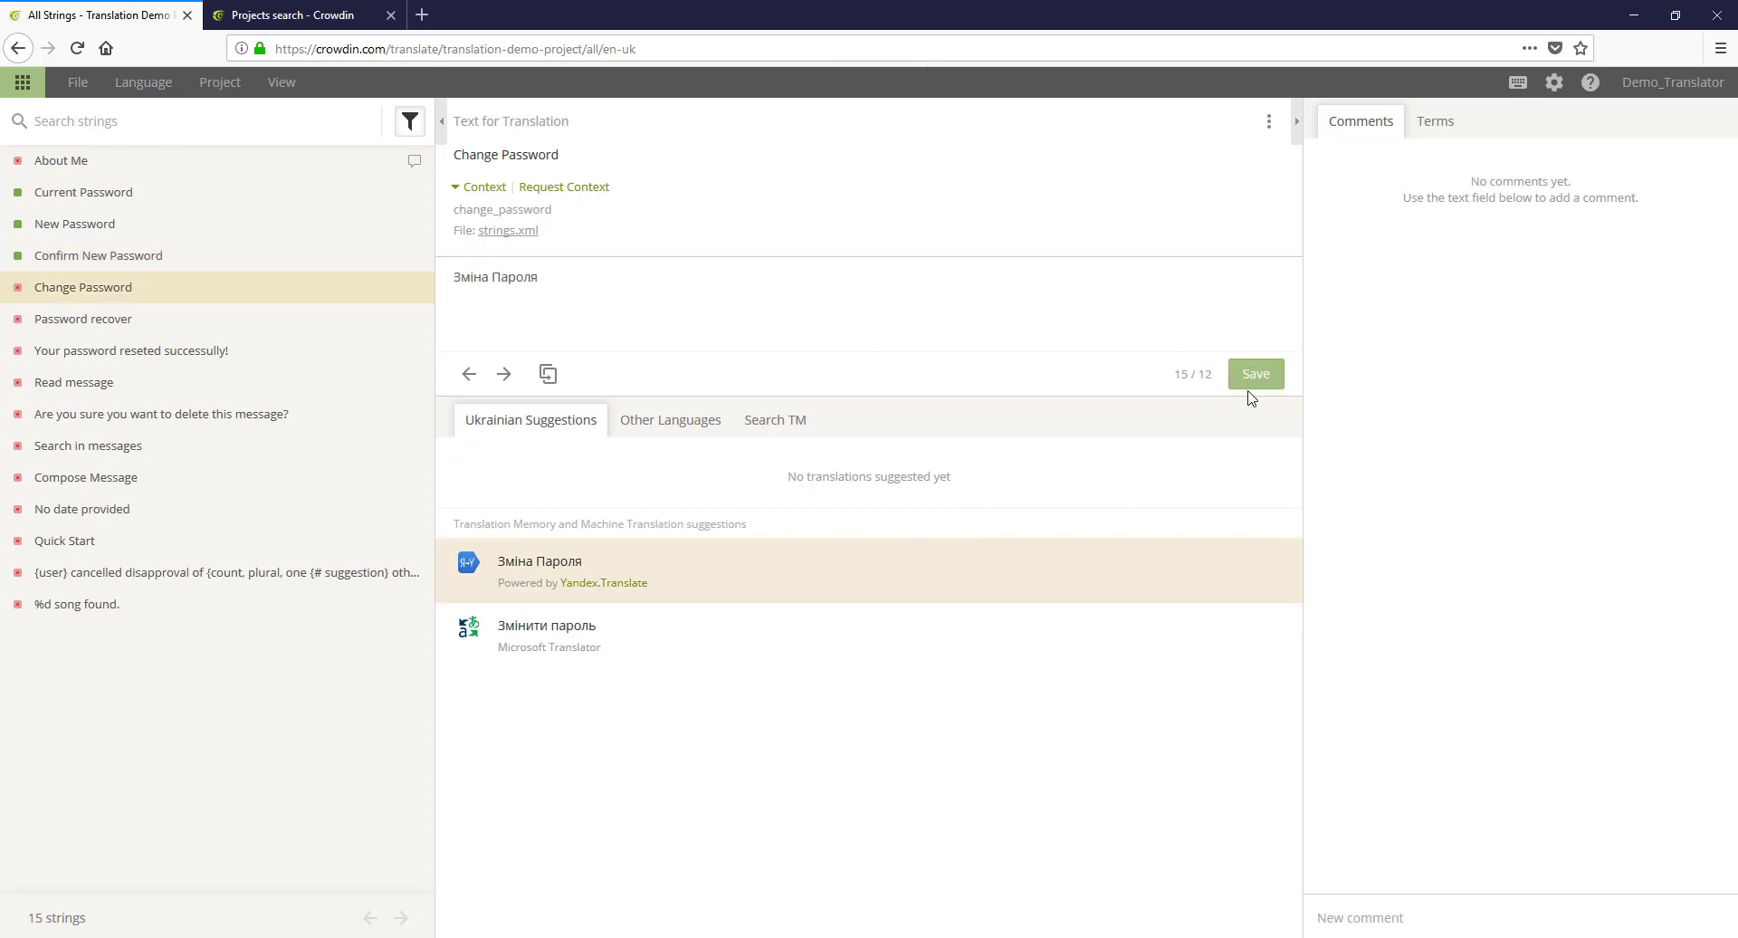
left_click(1276, 376)
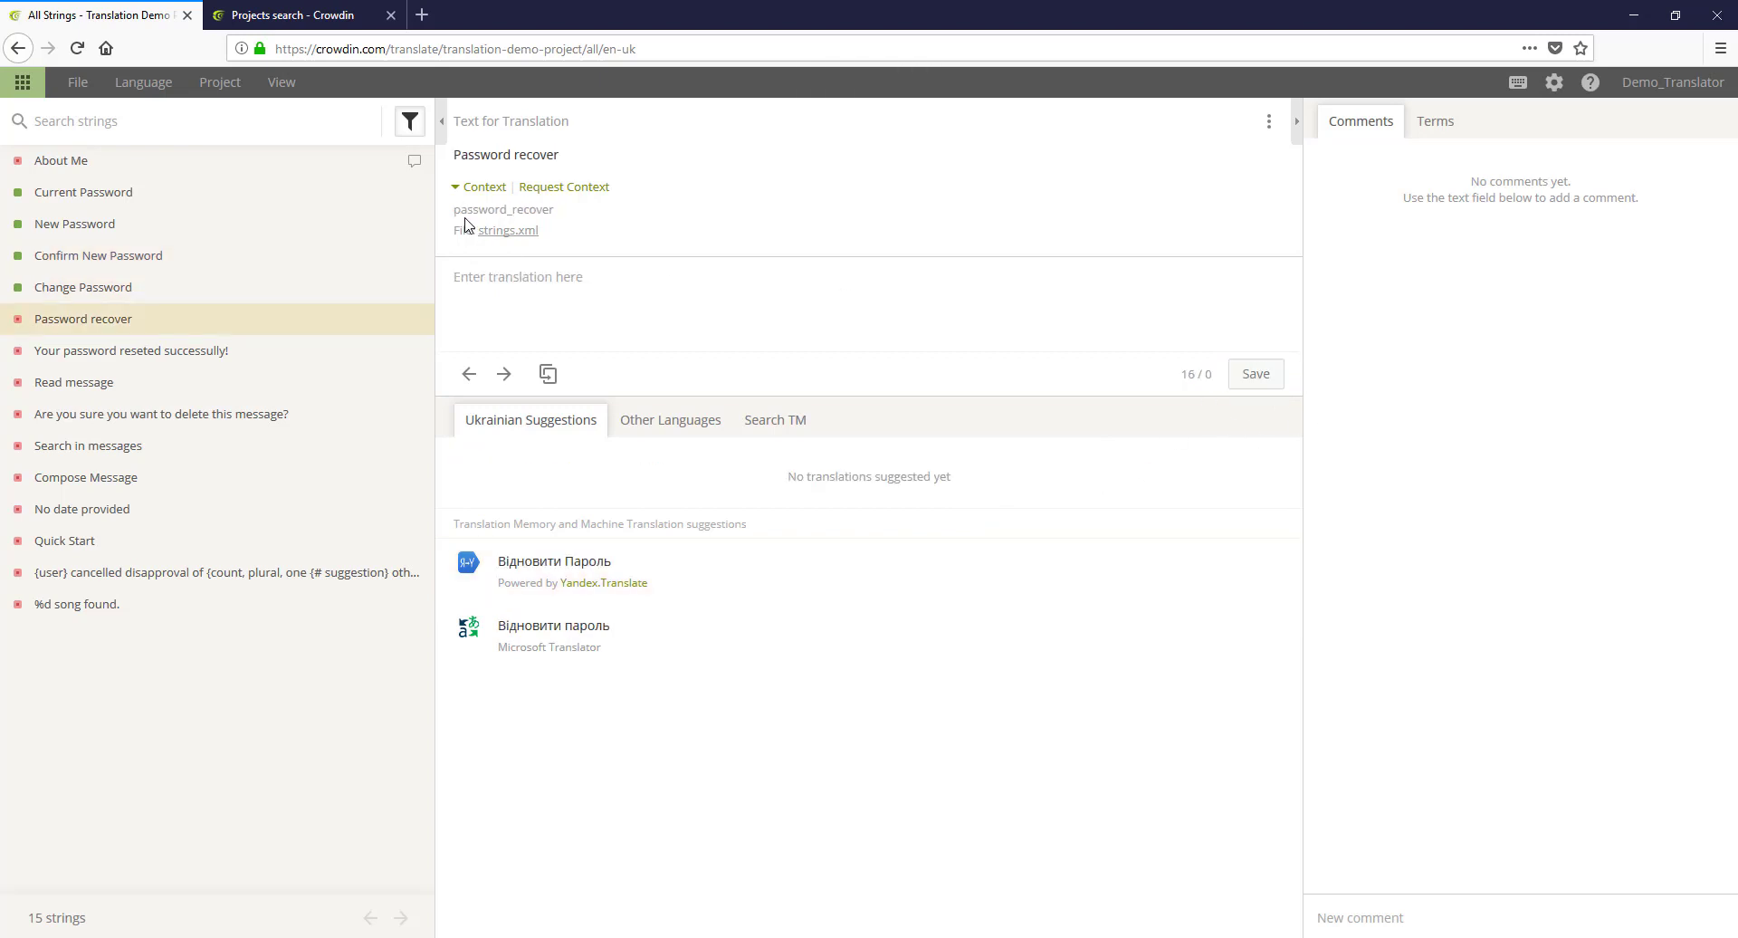
Step: Preview and replace "Пароль" with "пароль" in the translator's own suggestions across the whole Ukrainian language
left_click(77, 91)
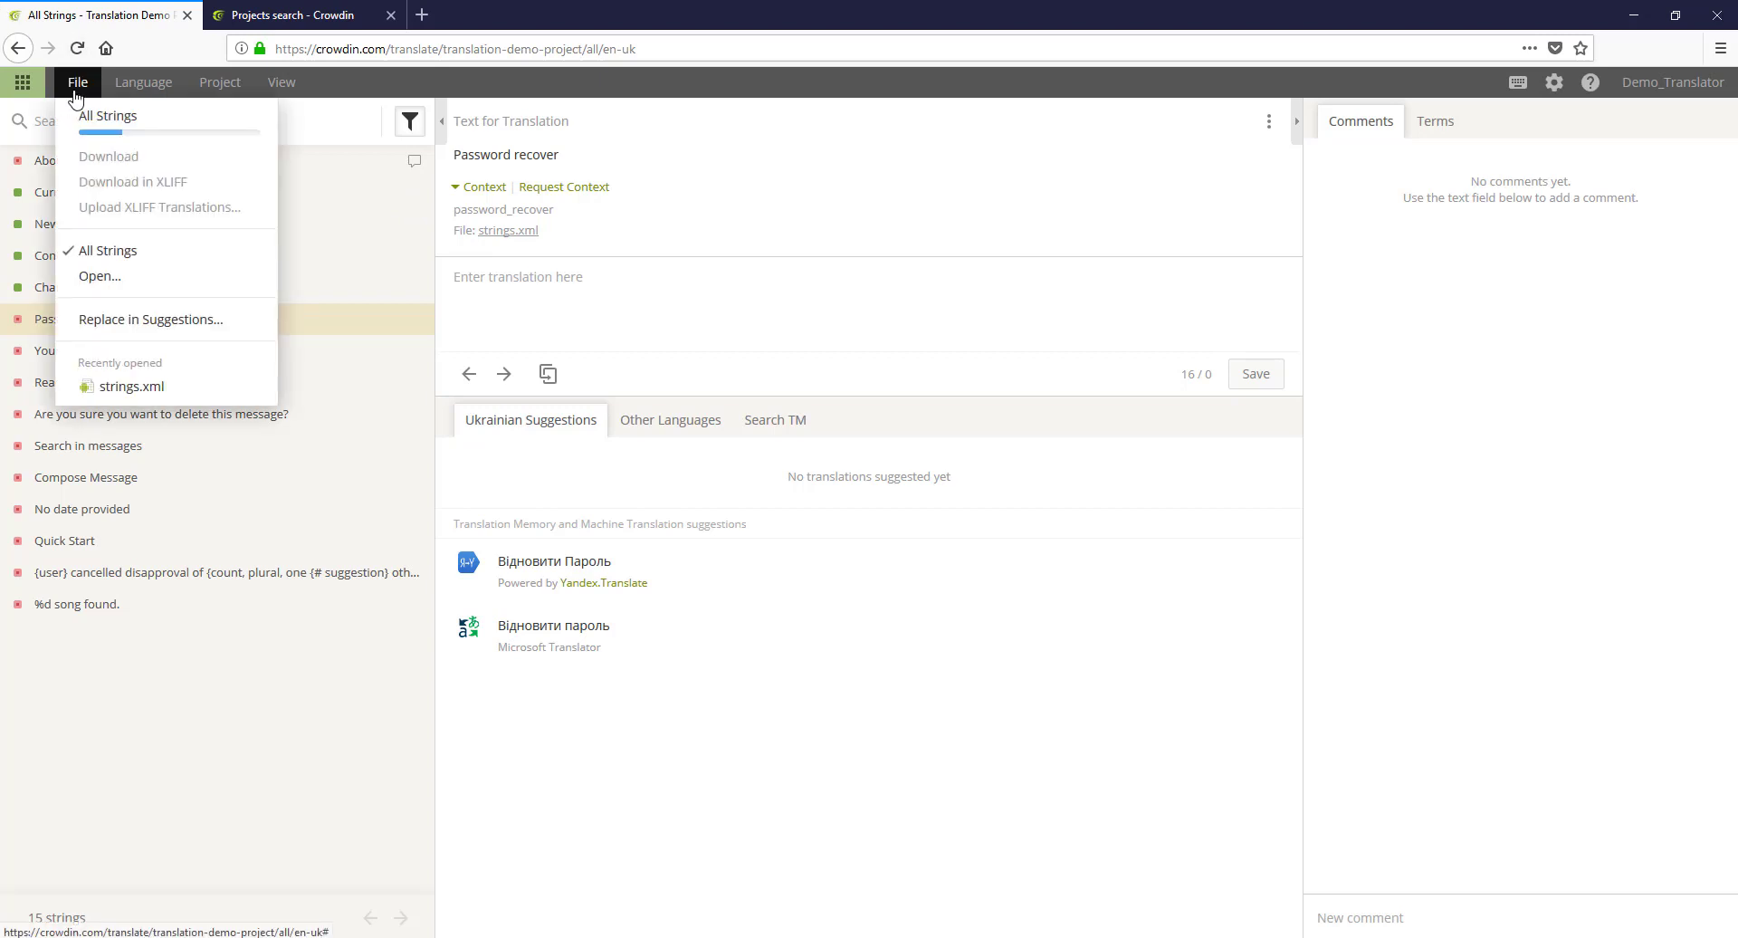
left_click(230, 327)
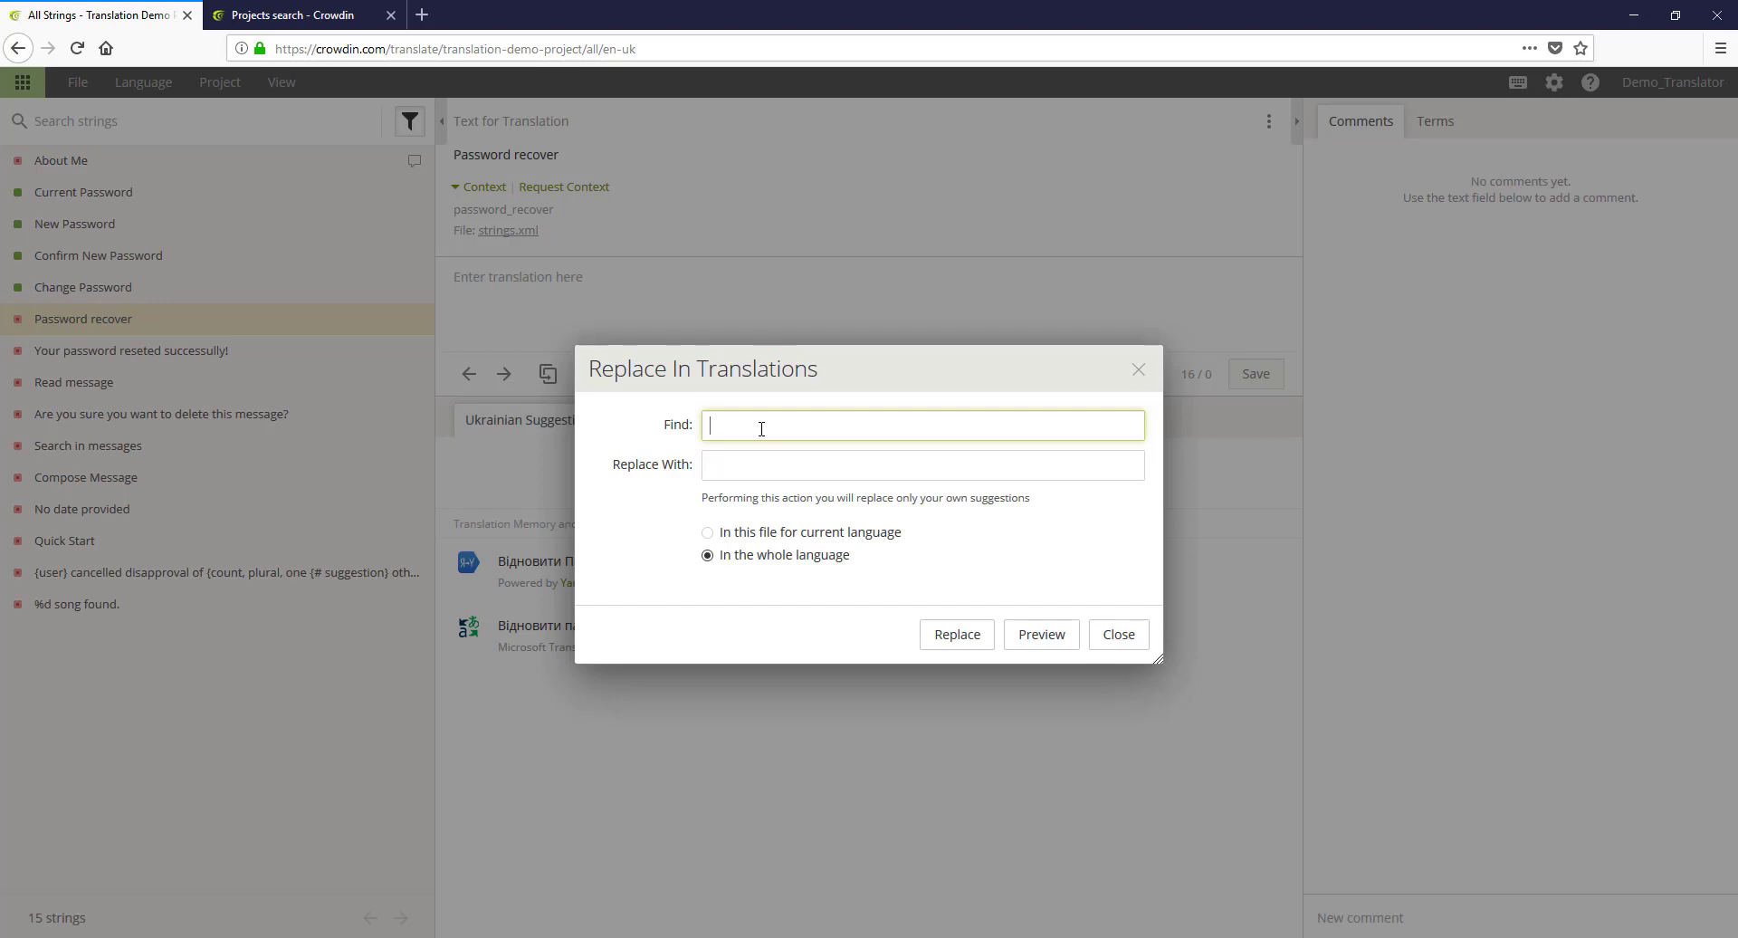
type("Пароль")
key("Tab")
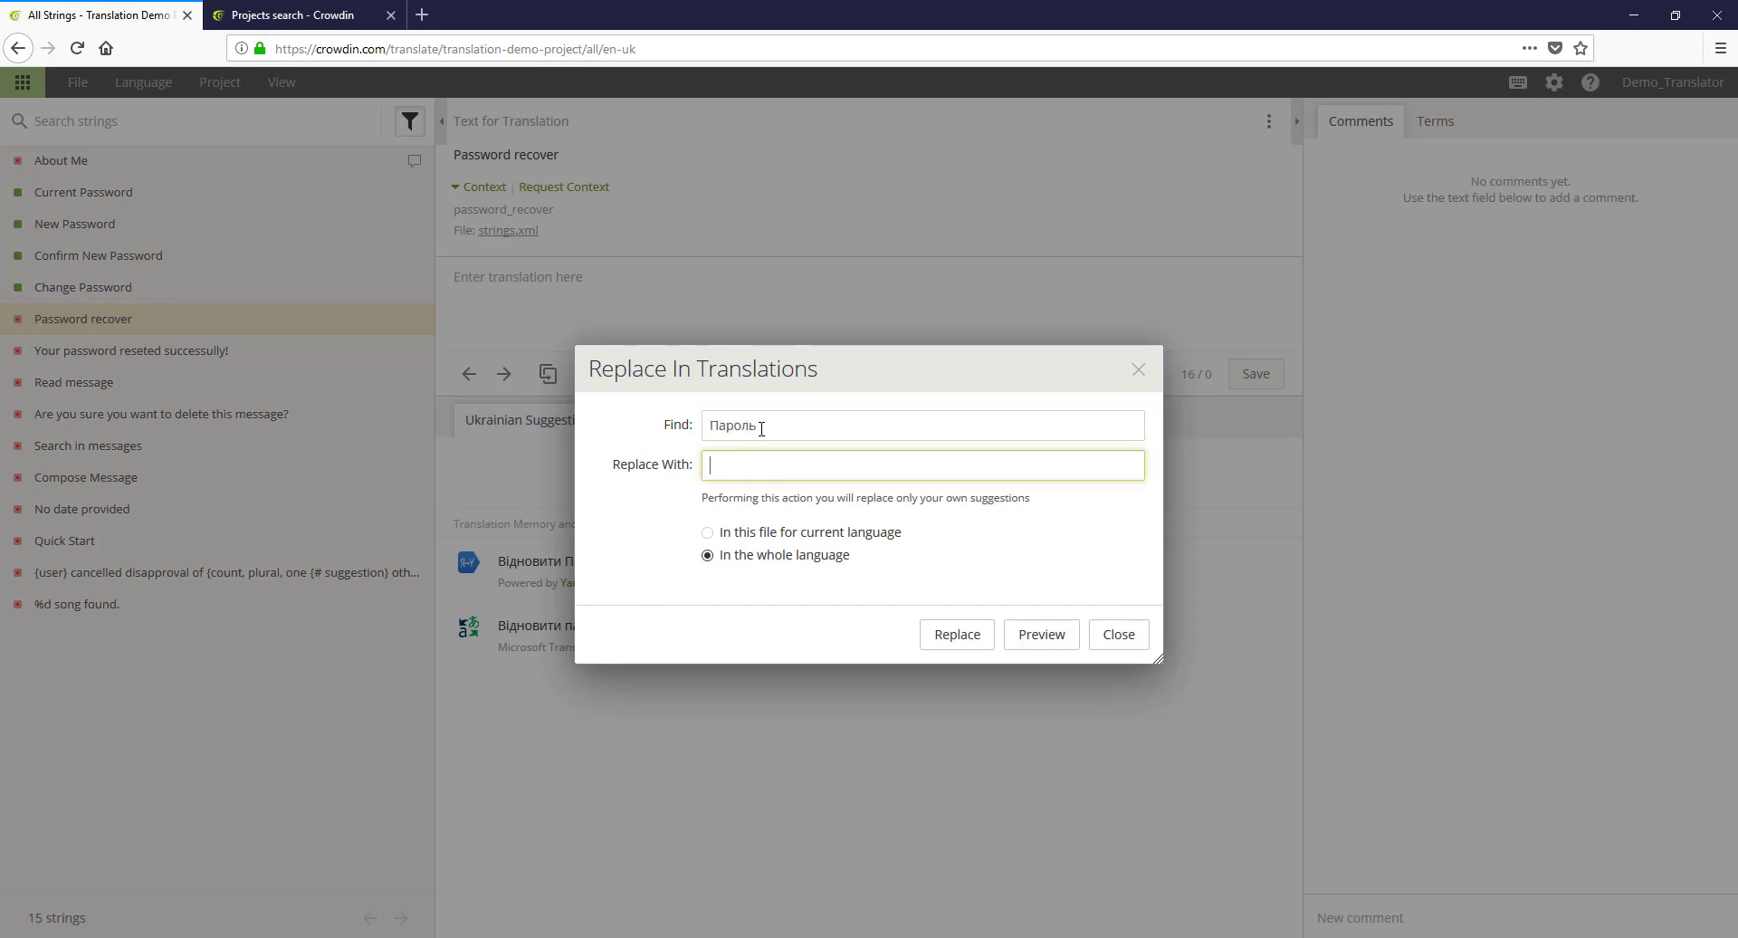
type("пароль")
left_click(789, 535)
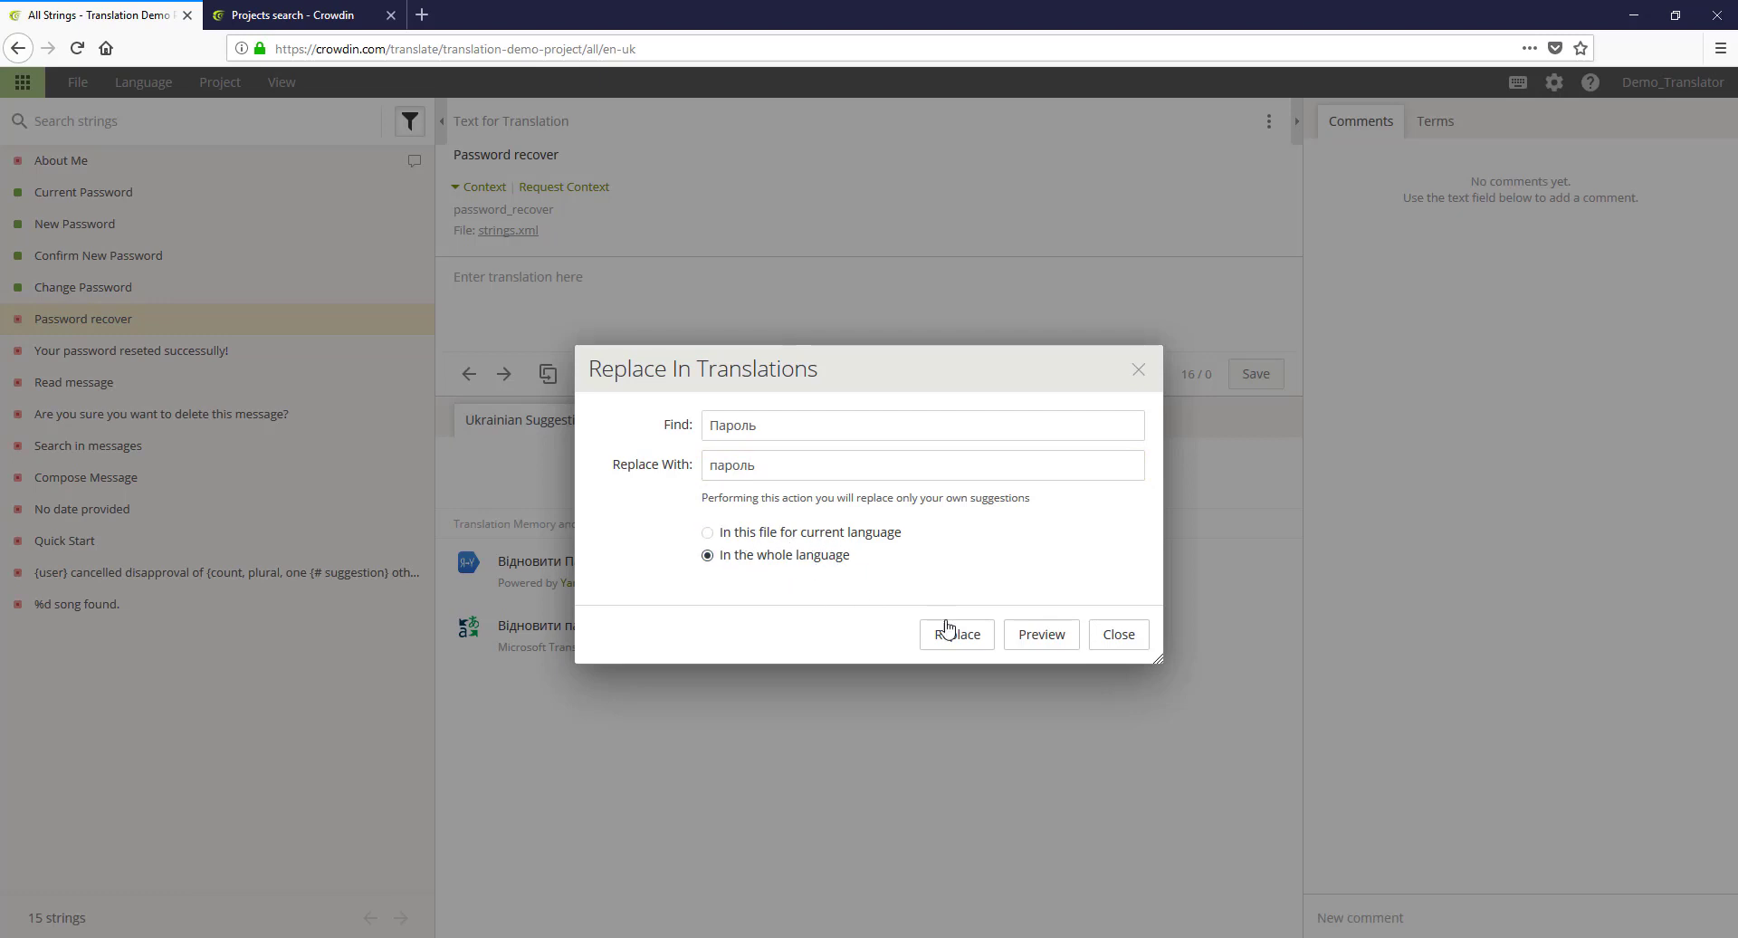
left_click(1050, 646)
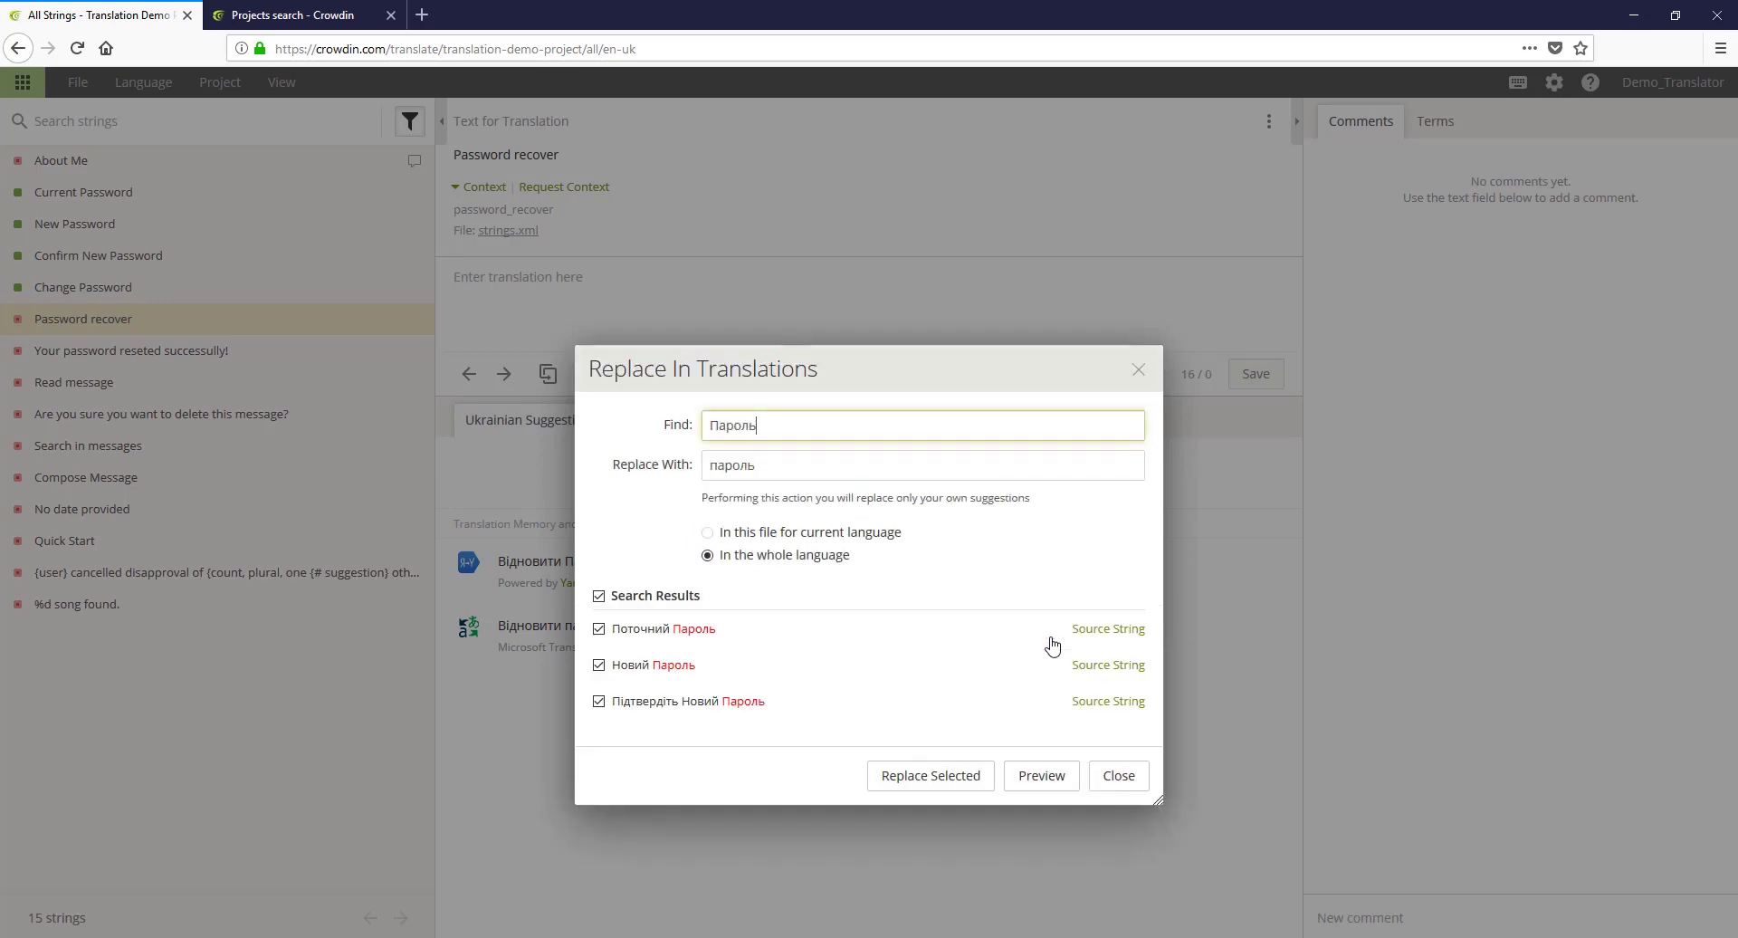
left_click(962, 784)
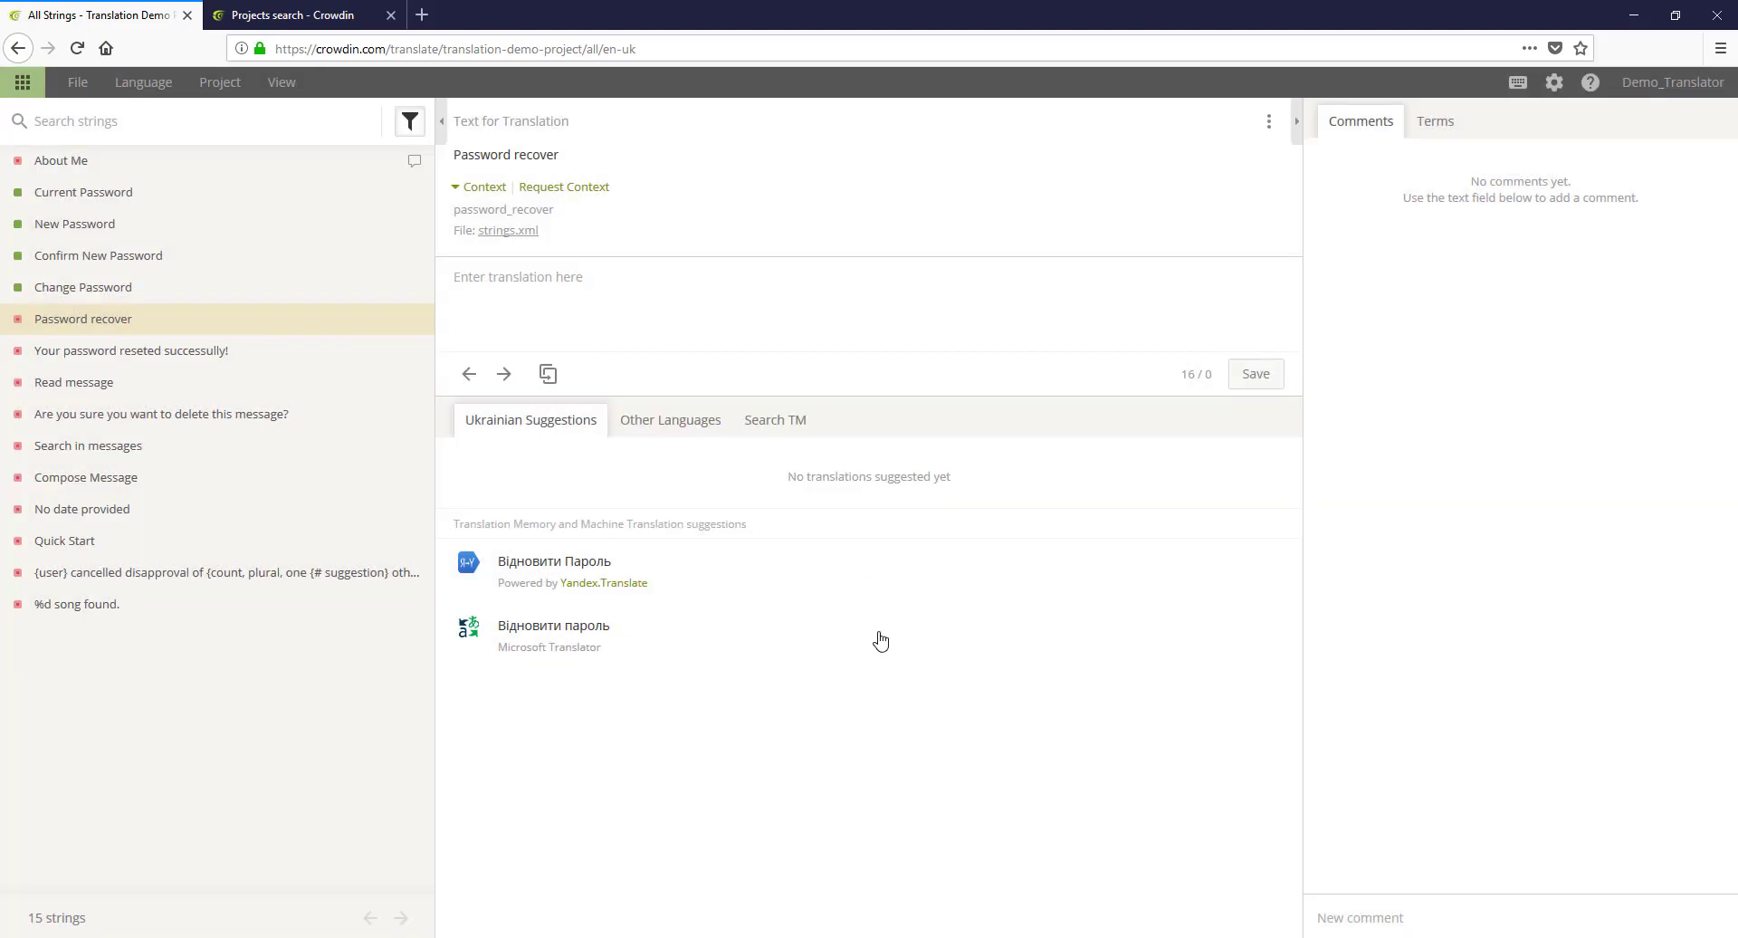
left_click(1118, 774)
Step: Check the saved translations of "Change Password" and "Confirm New Password" for the replaced word
left_click(227, 292)
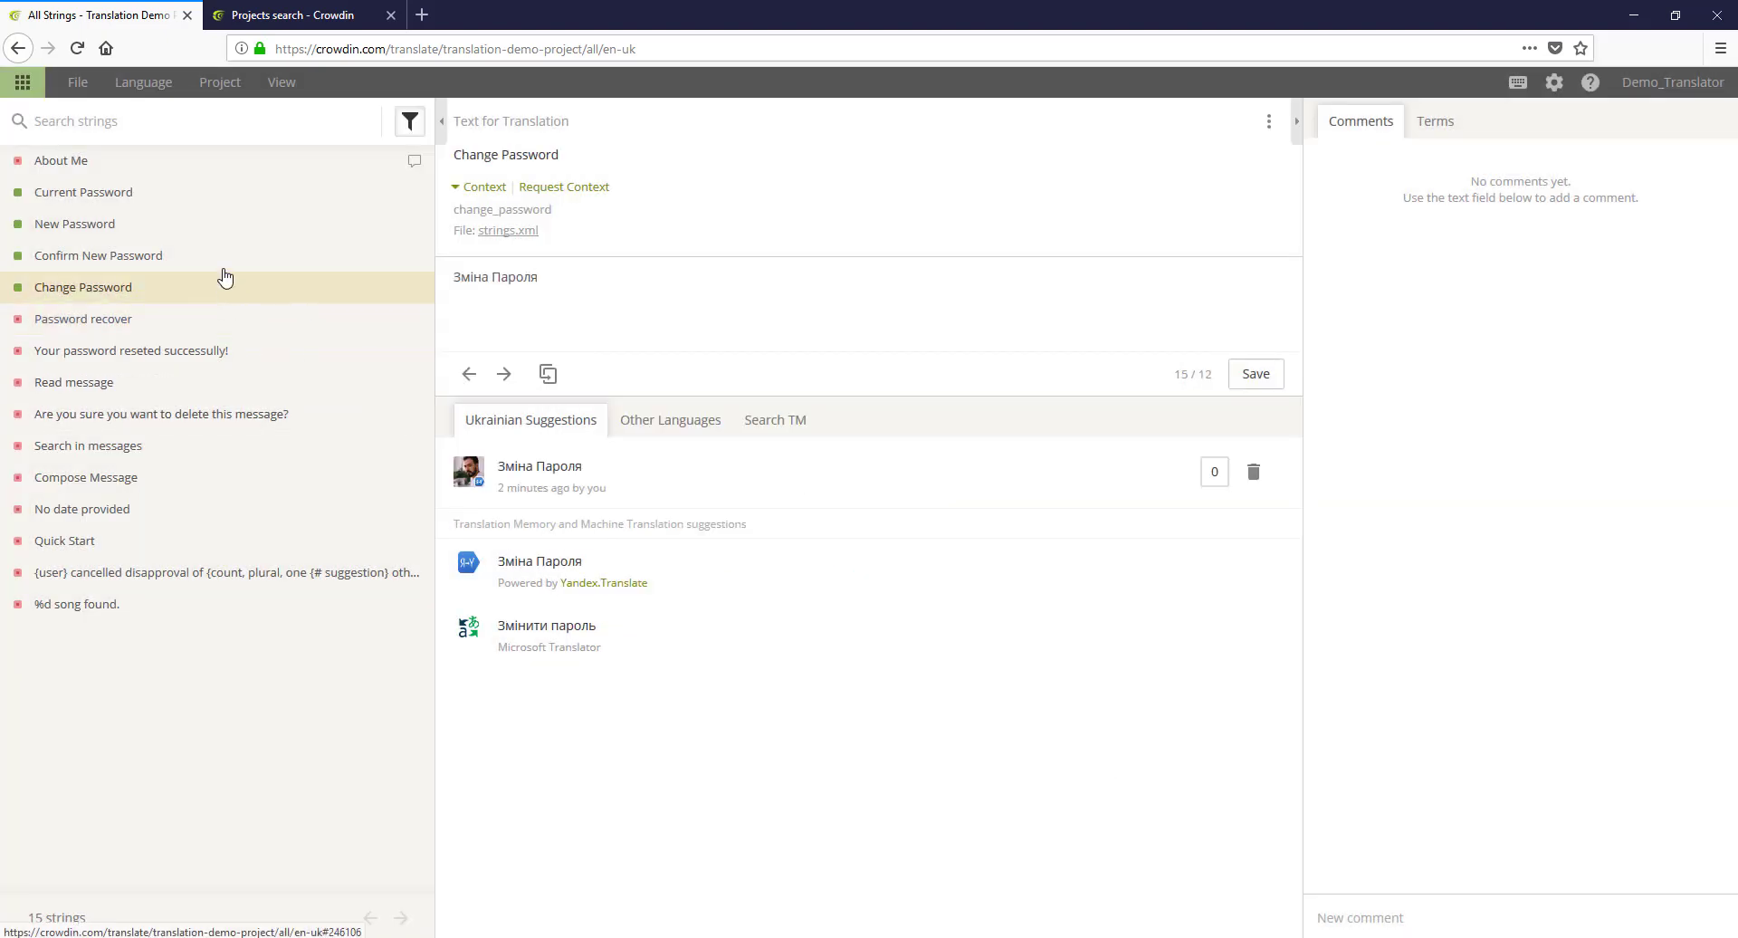
left_click(222, 268)
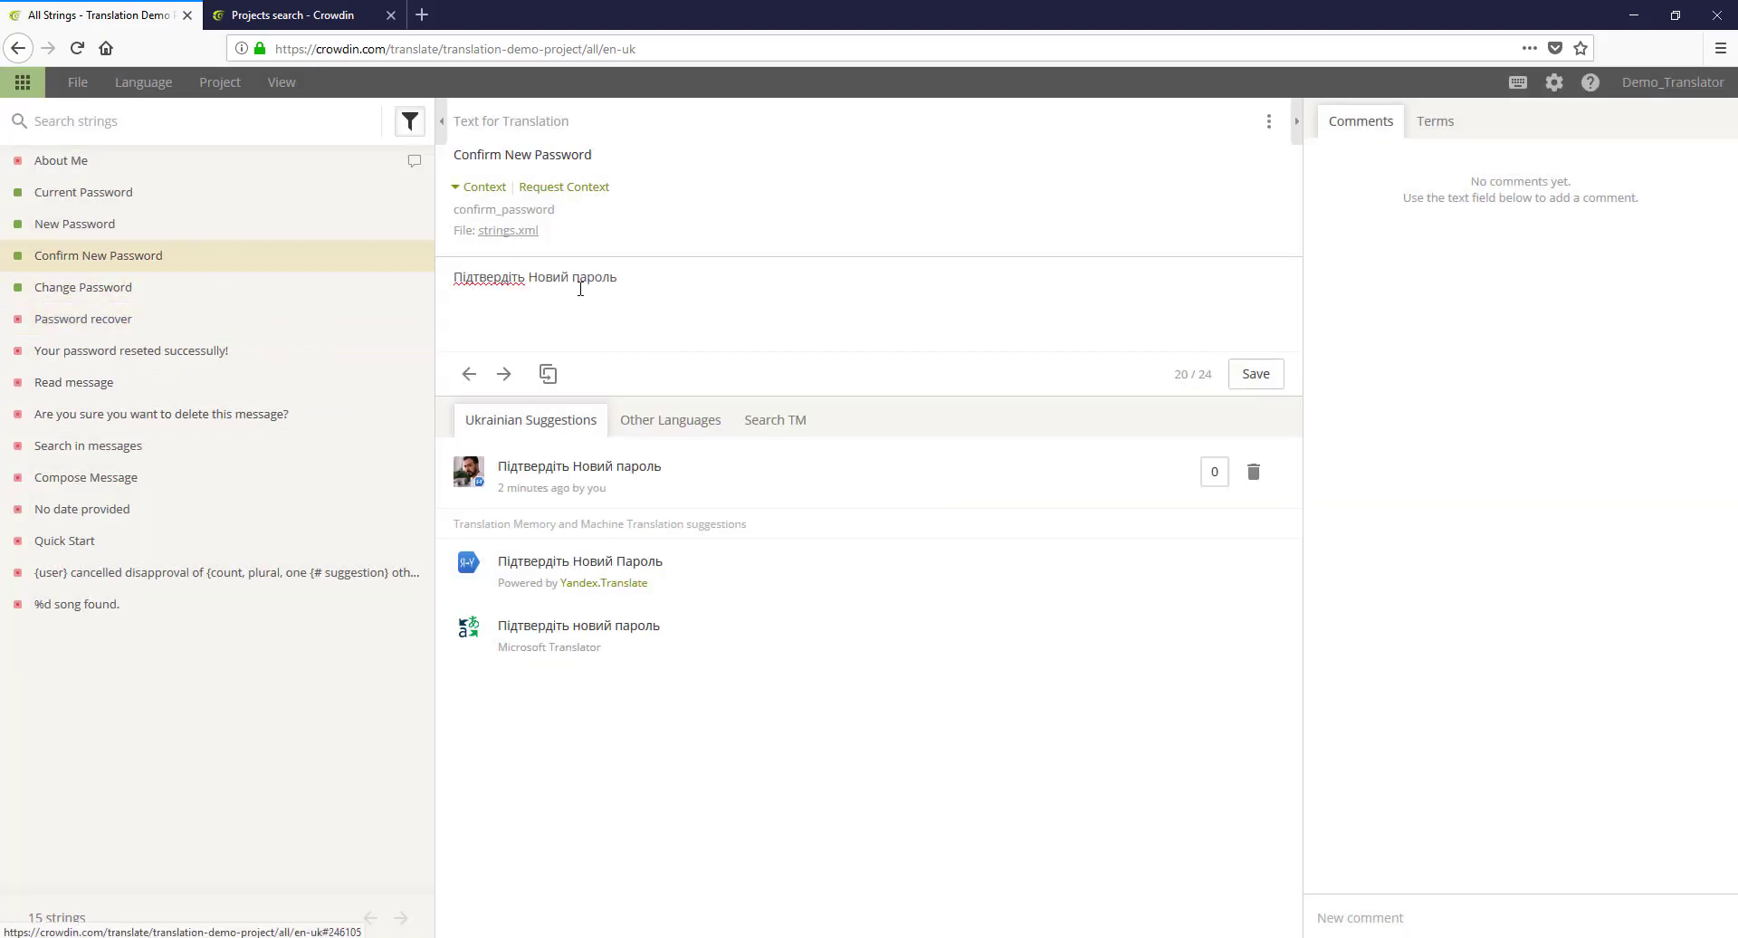
left_click_drag(580, 279, 572, 281)
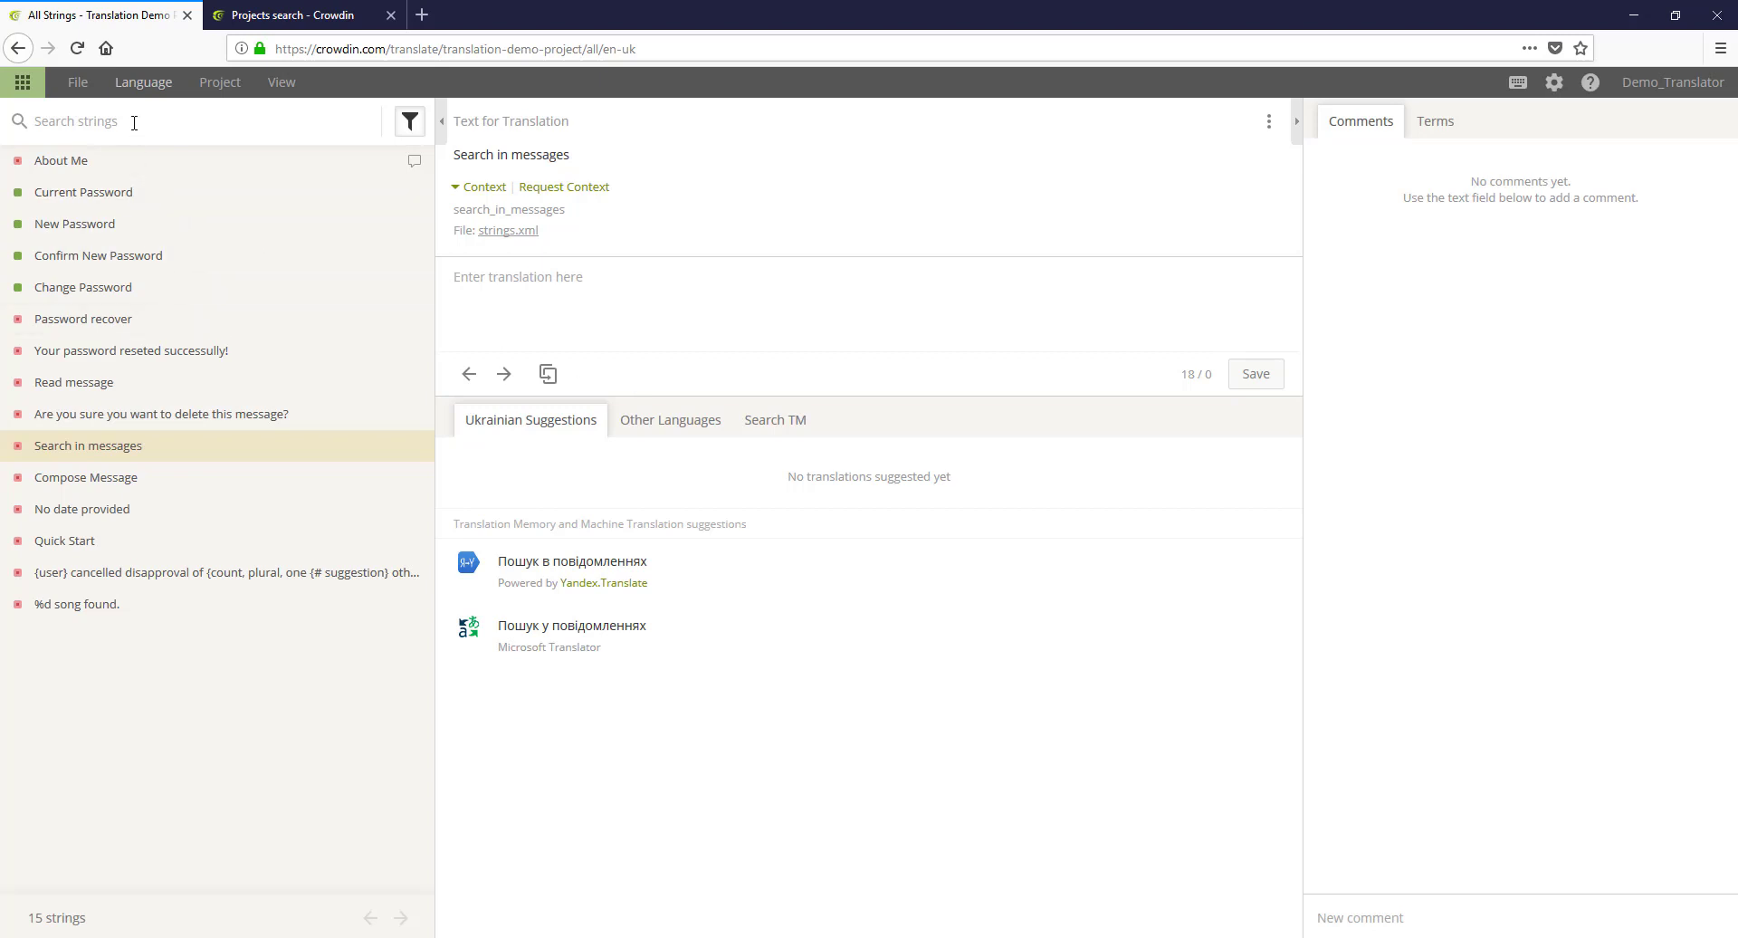
Step: Switch the target language to French and set the string filter to show all strings
left_click(152, 96)
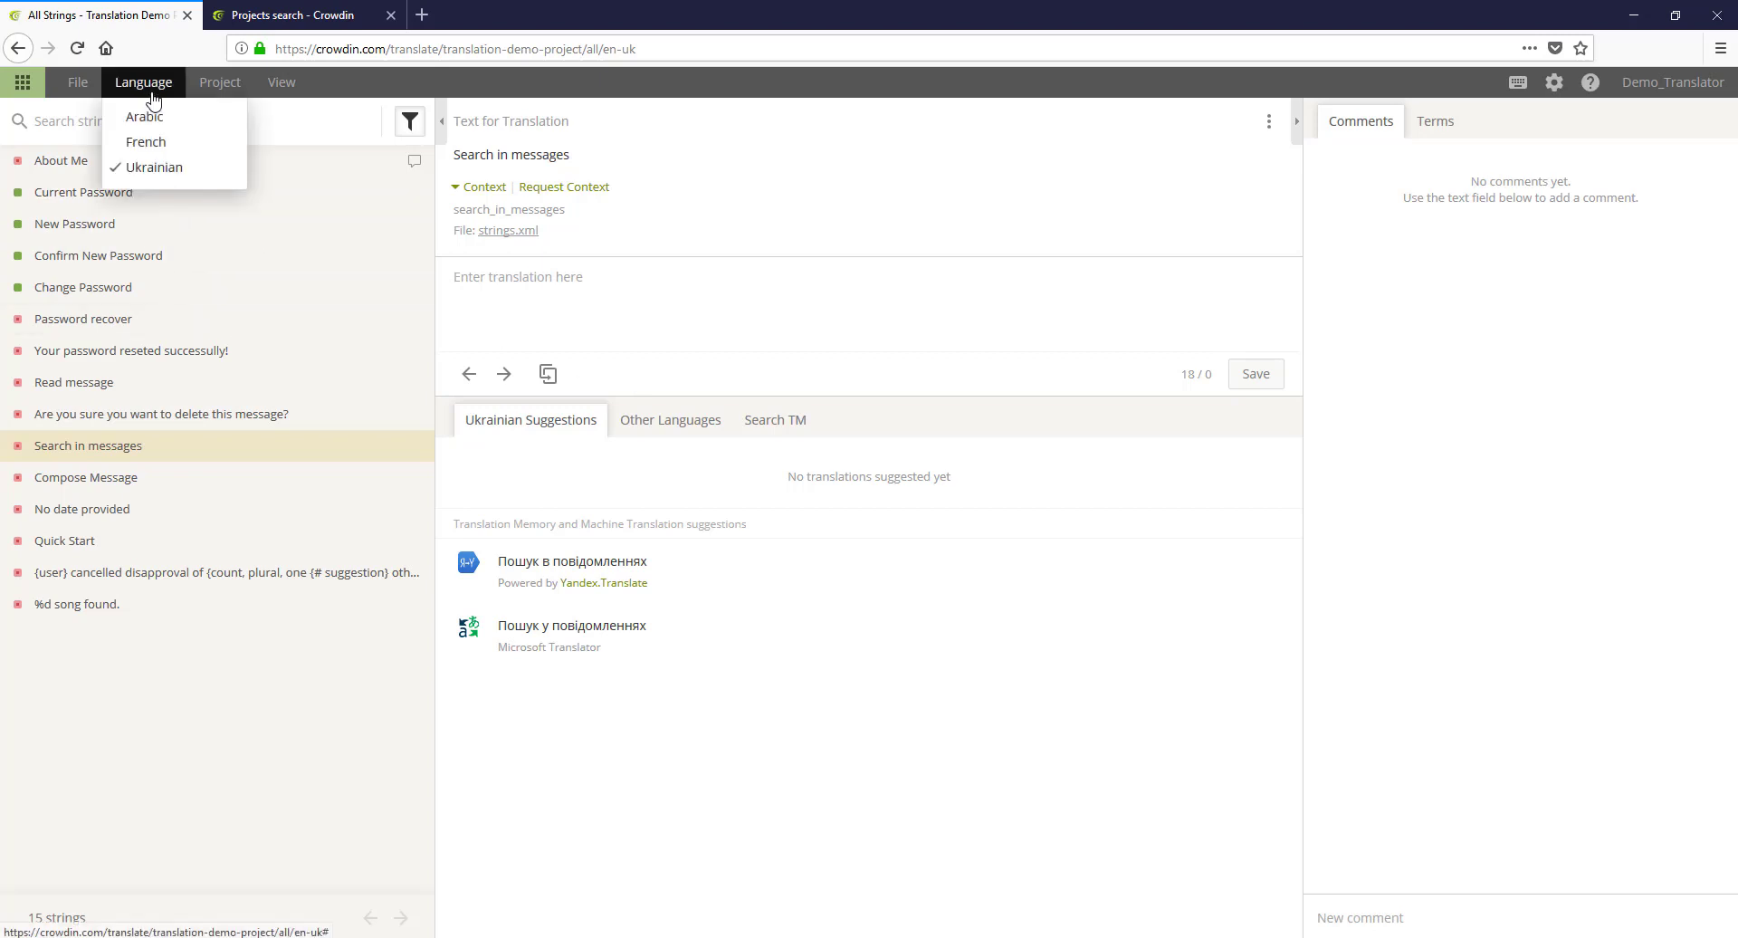
left_click(192, 142)
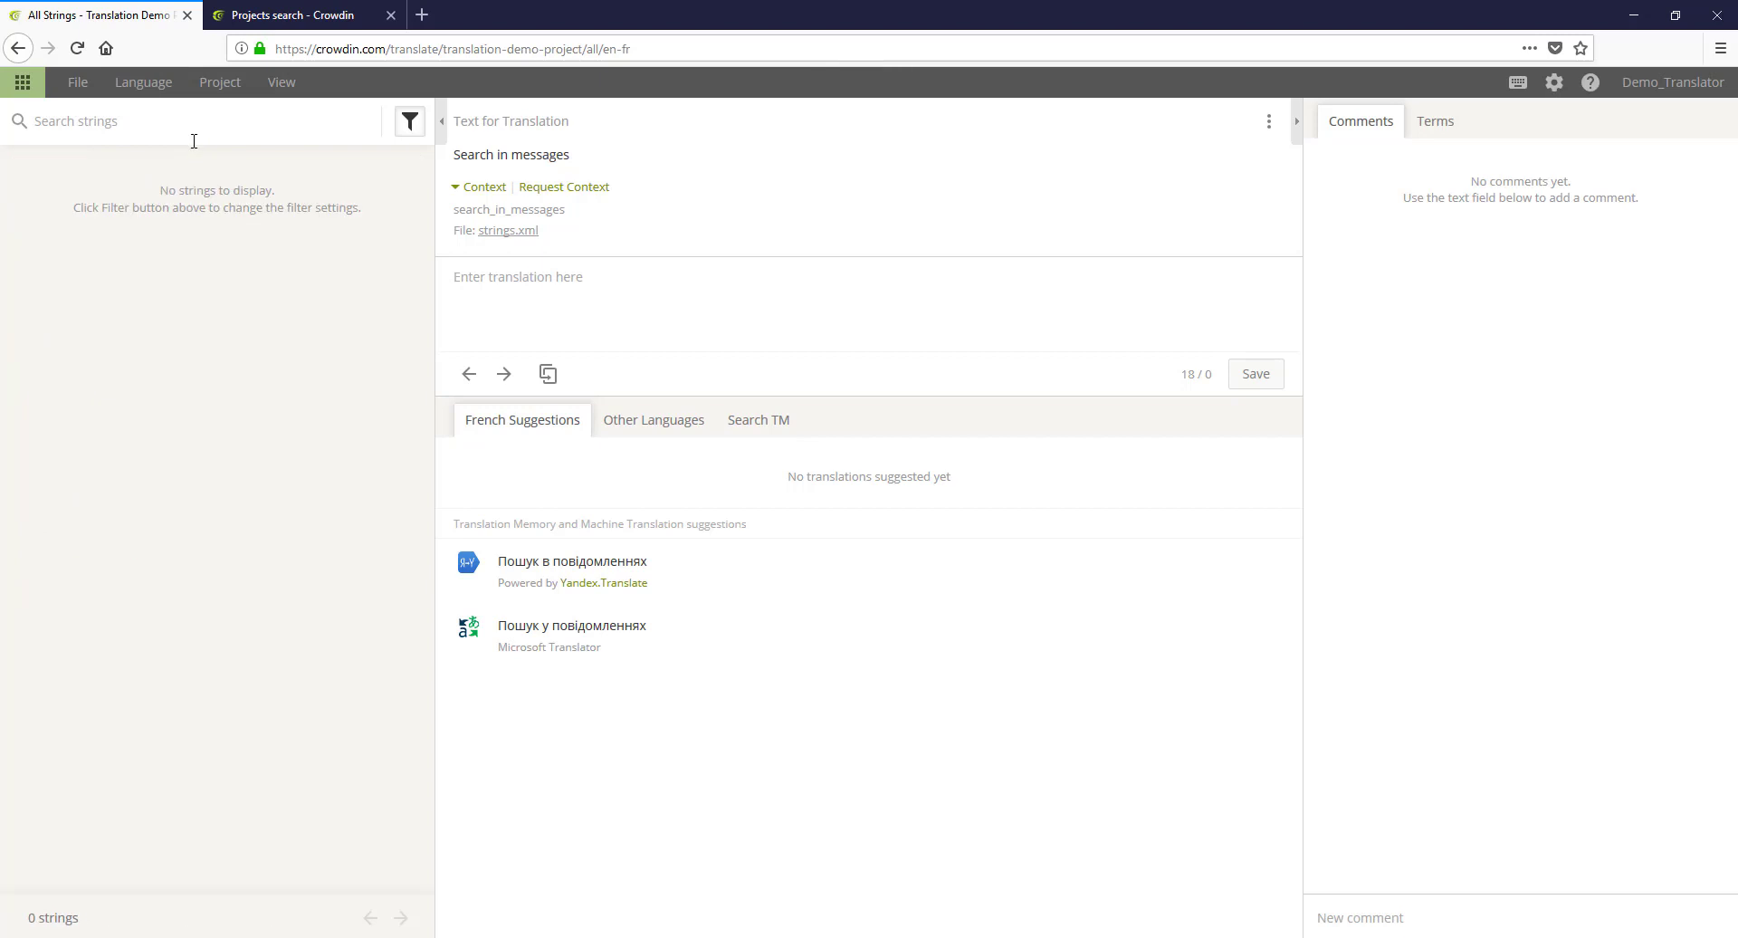
left_click(410, 121)
left_click(425, 169)
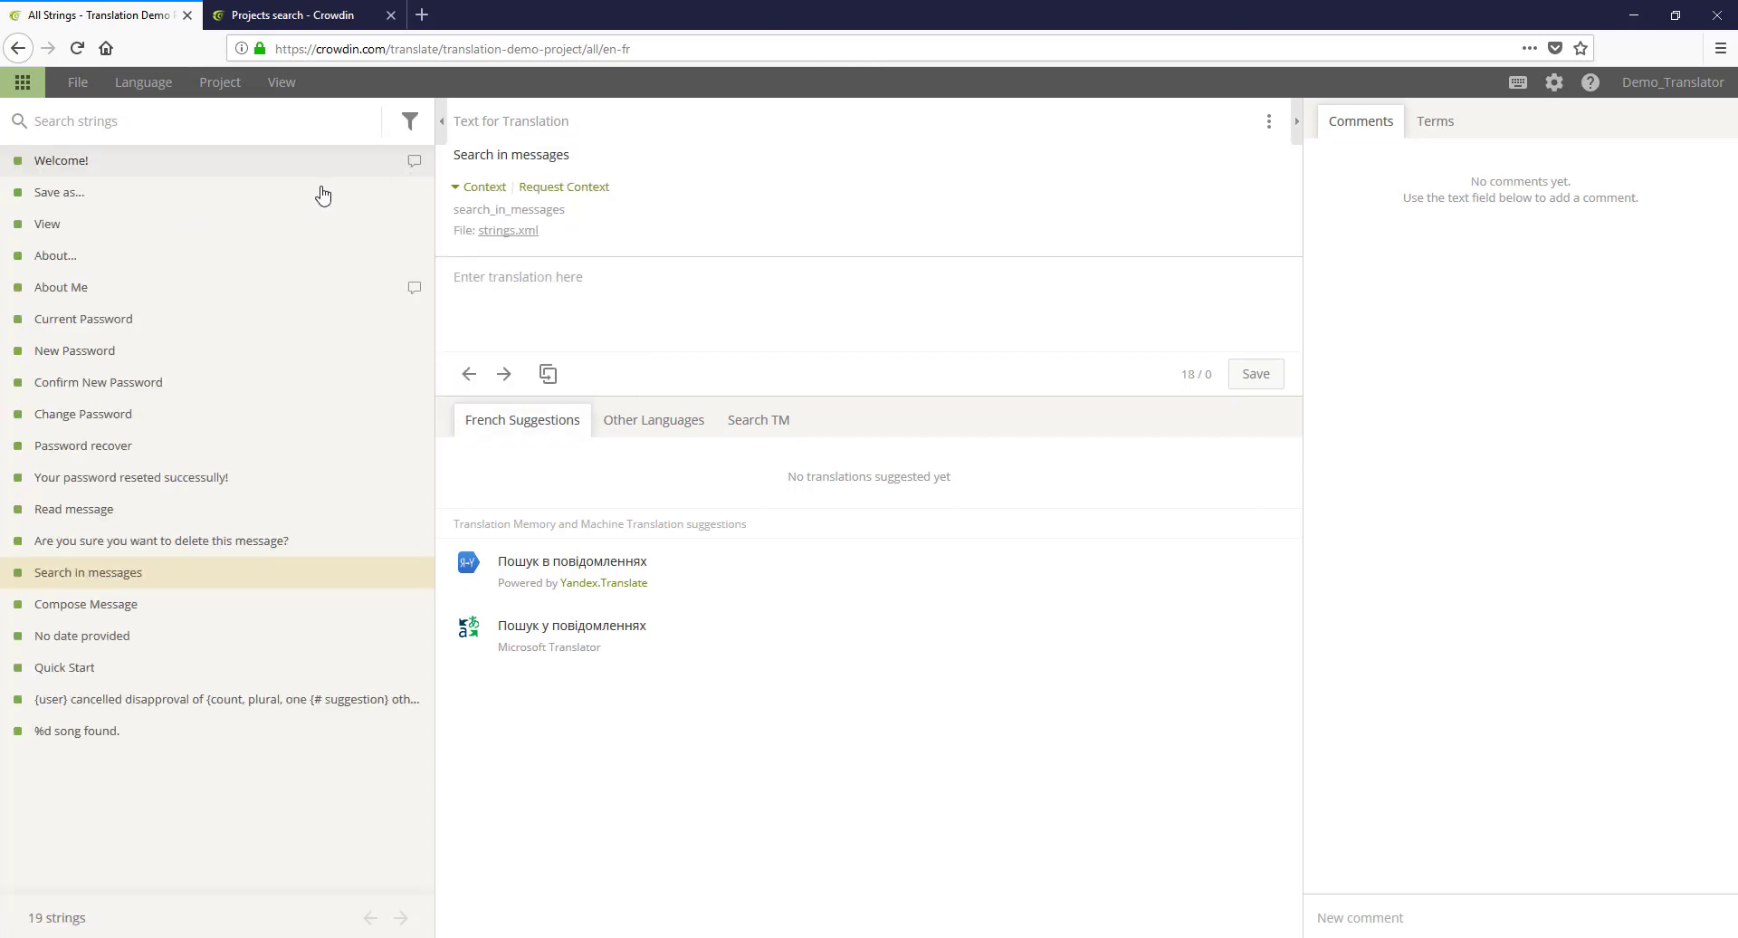
Step: Review the French translations of several strings, including "Change Password" and "Compose Message"
left_click(154, 255)
left_click(159, 287)
left_click(172, 351)
left_click(177, 416)
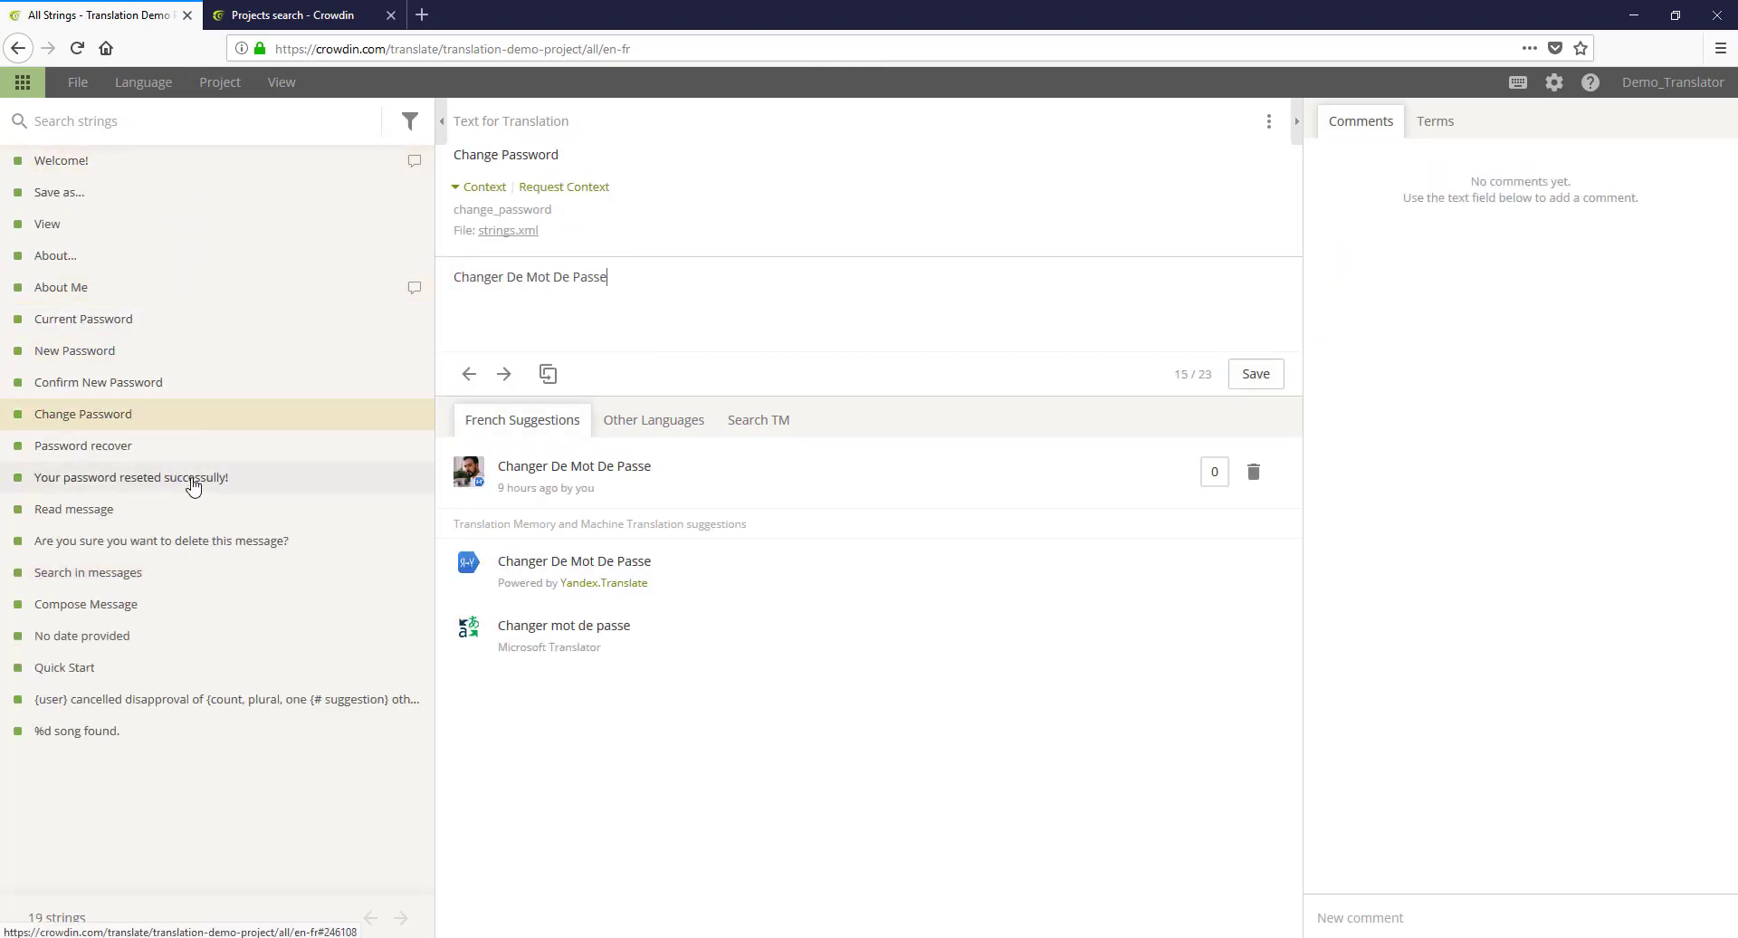
left_click(192, 477)
left_click(194, 509)
left_click(199, 604)
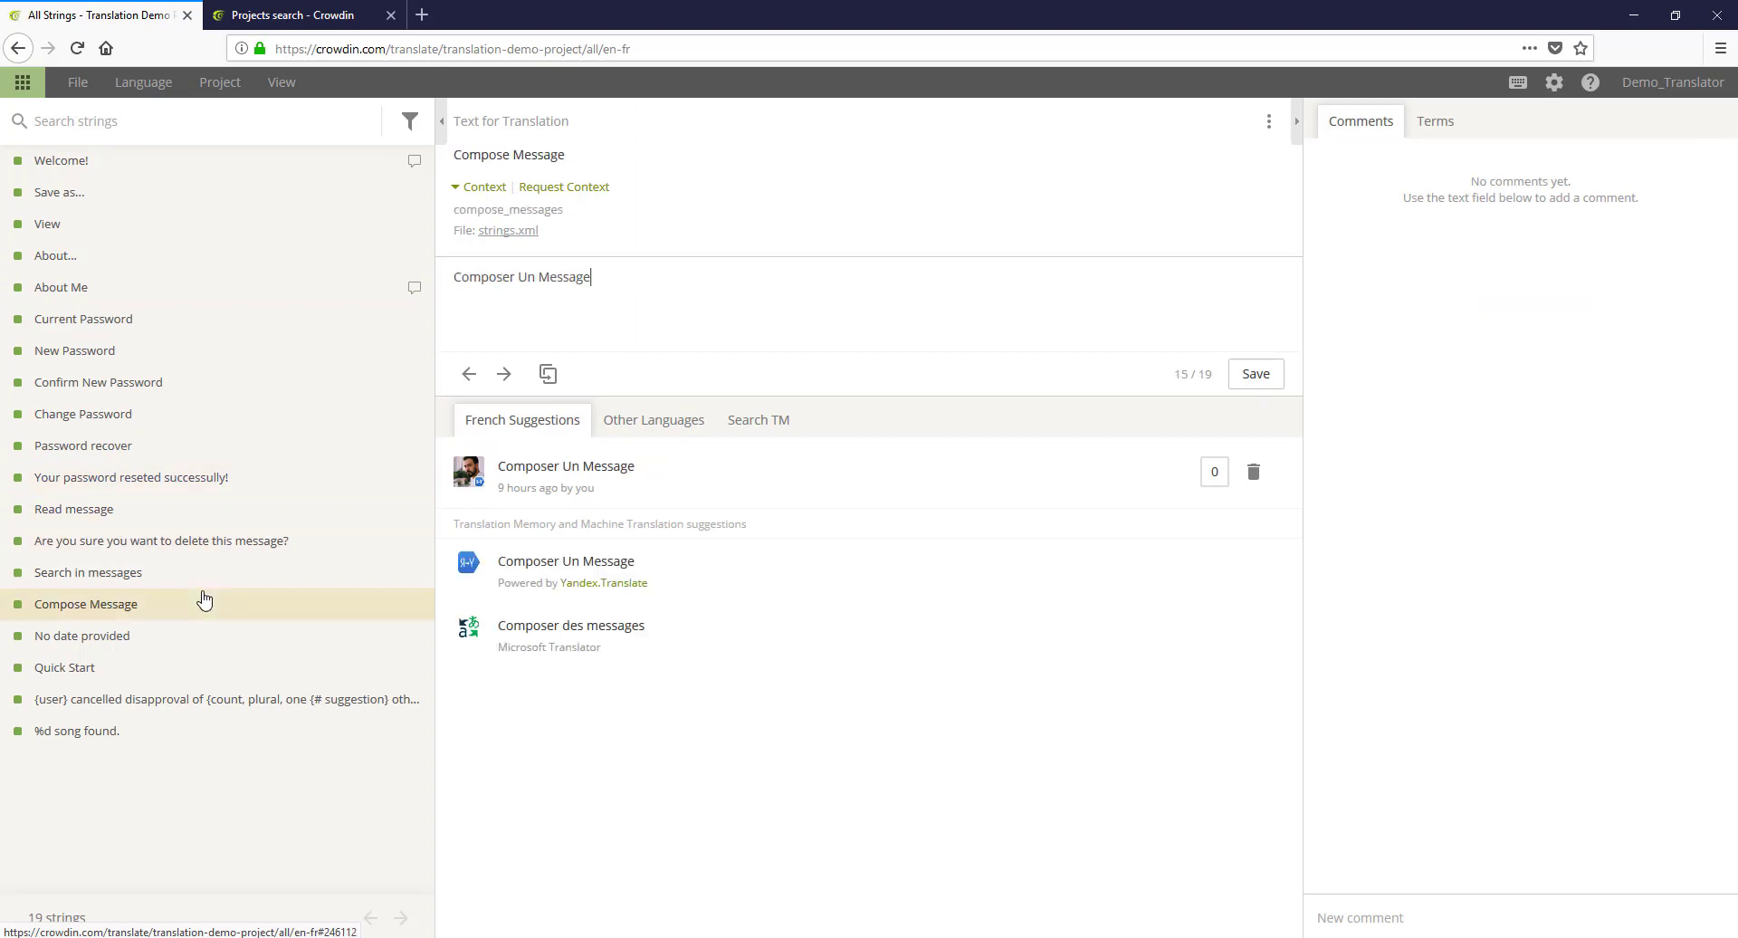
Step: Return to the Ukrainian translations and examine the available project links and view modes
left_click(145, 82)
left_click(183, 170)
left_click(220, 82)
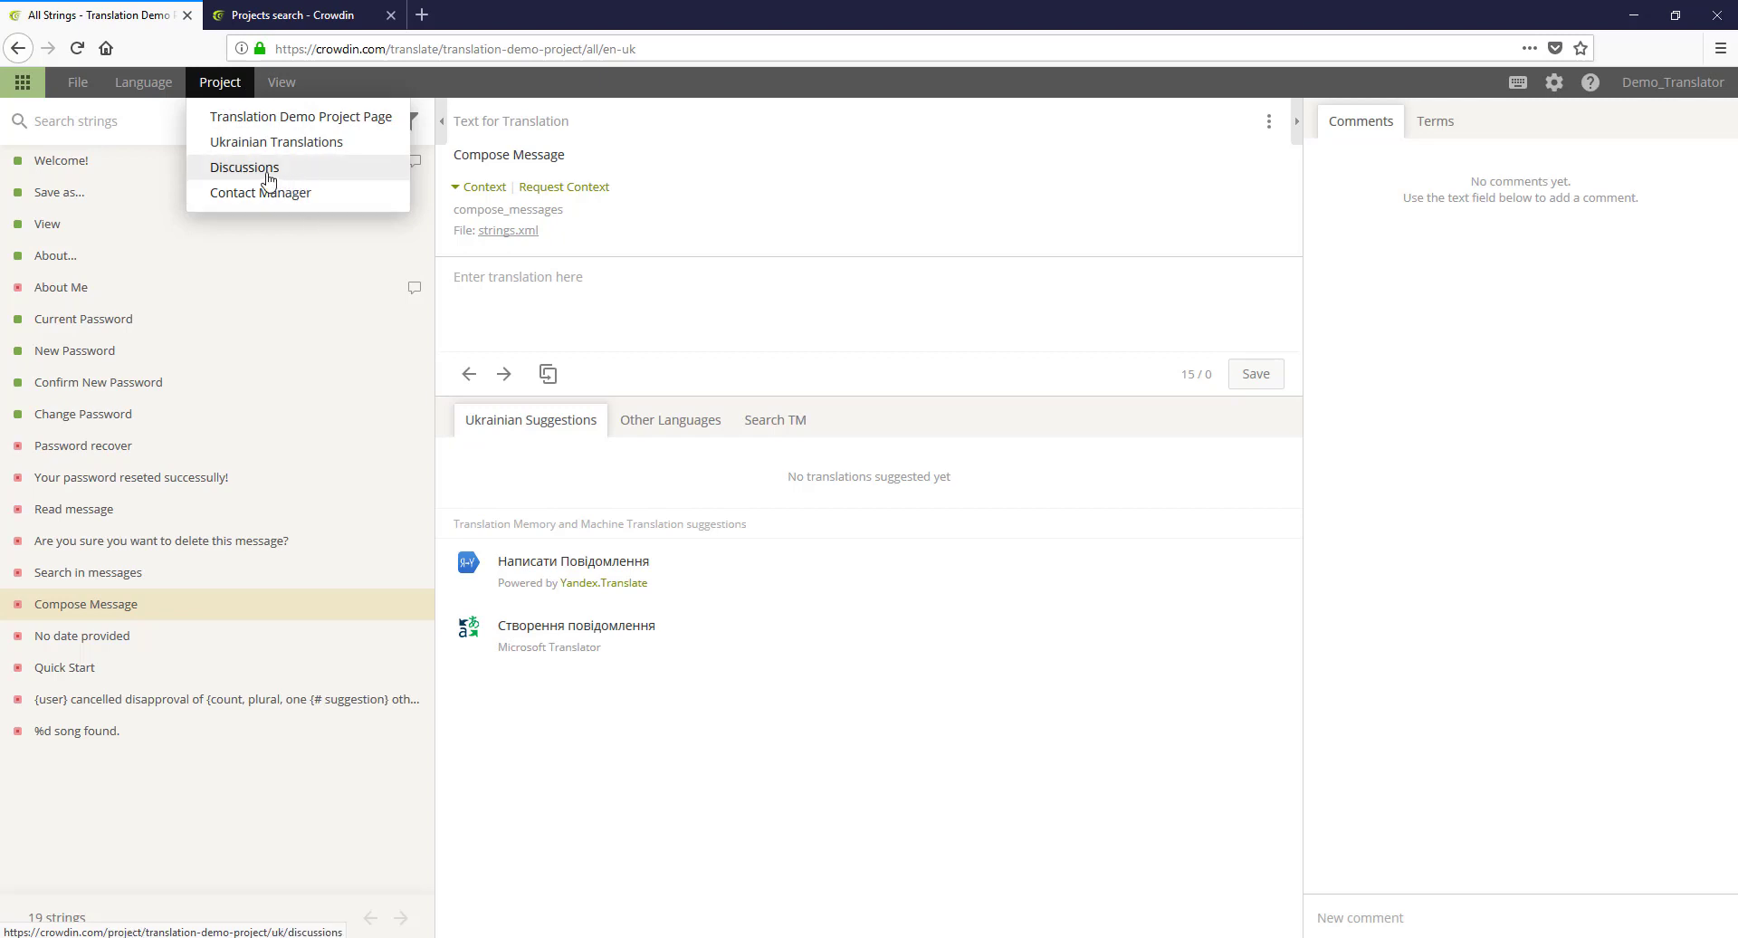
left_click(282, 82)
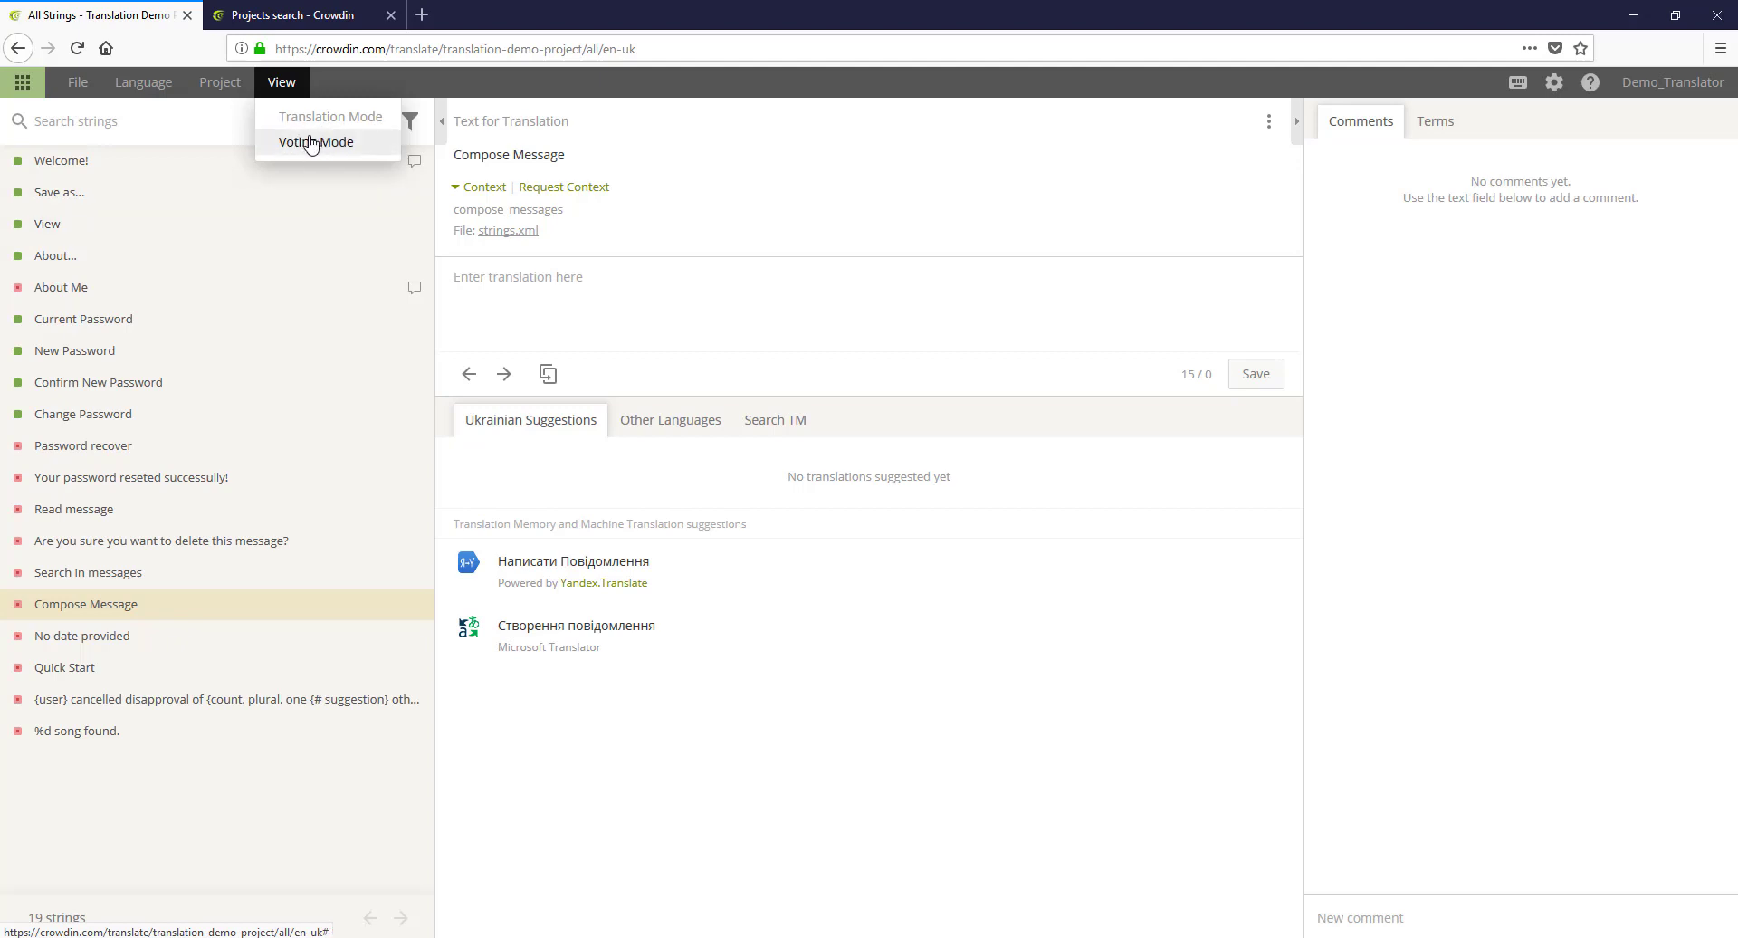
Step: Switch the target language to French again and open its strings in Voting Mode
left_click(149, 81)
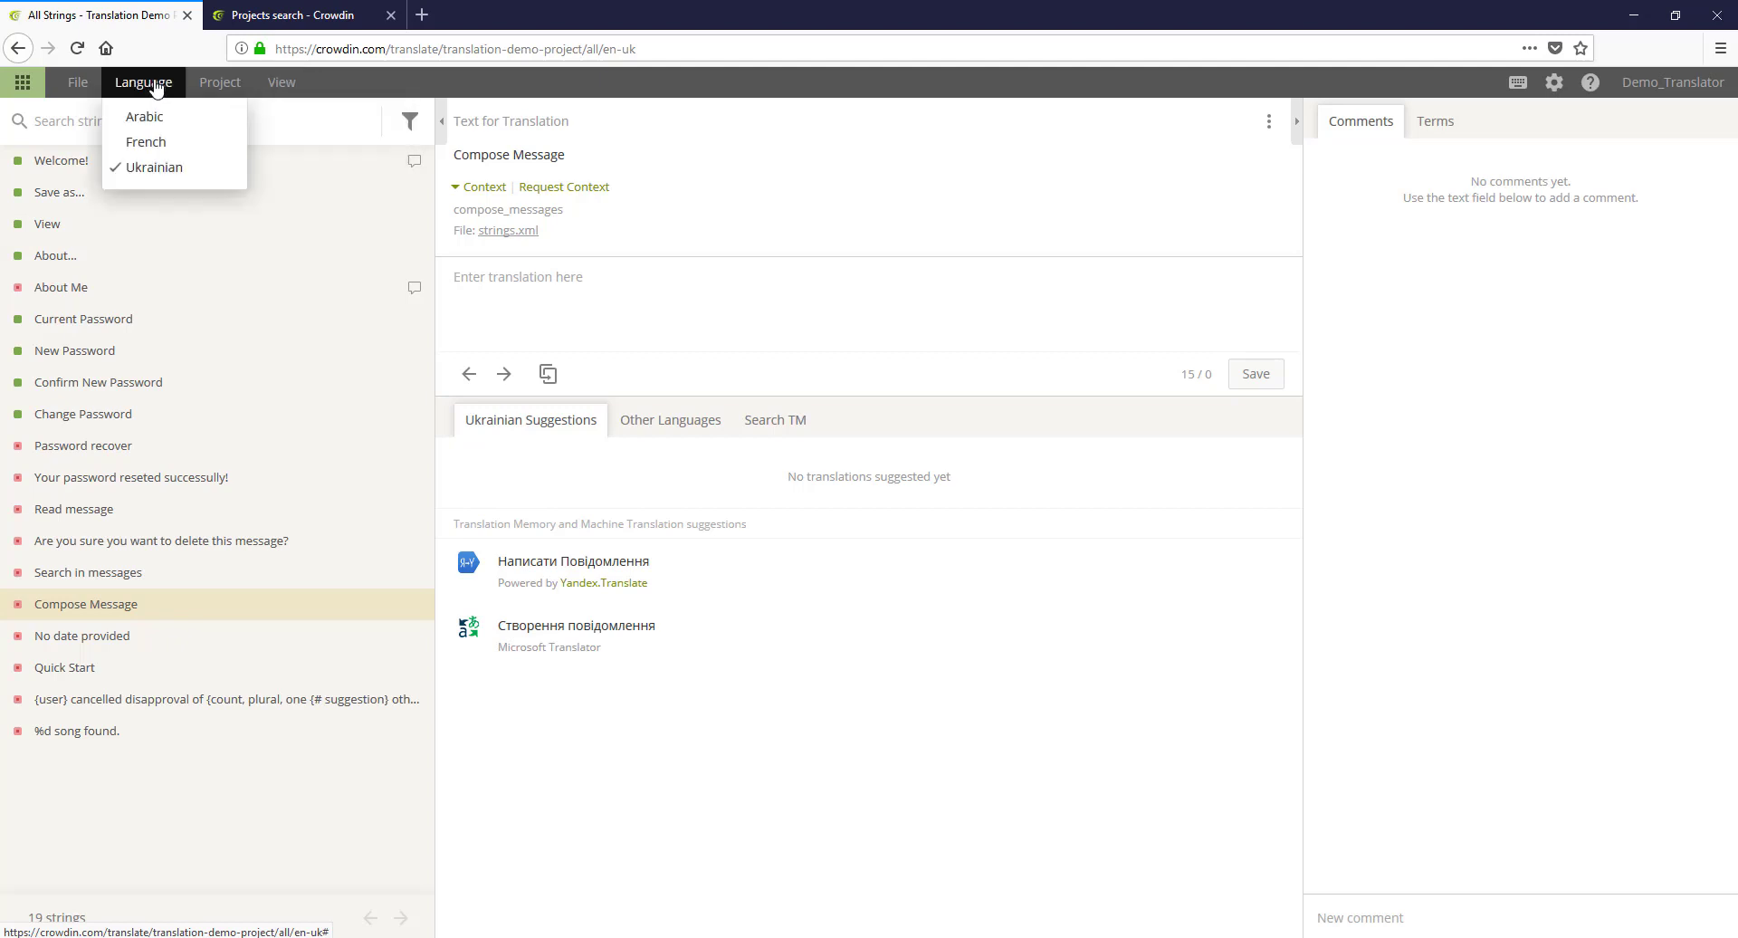
left_click(200, 145)
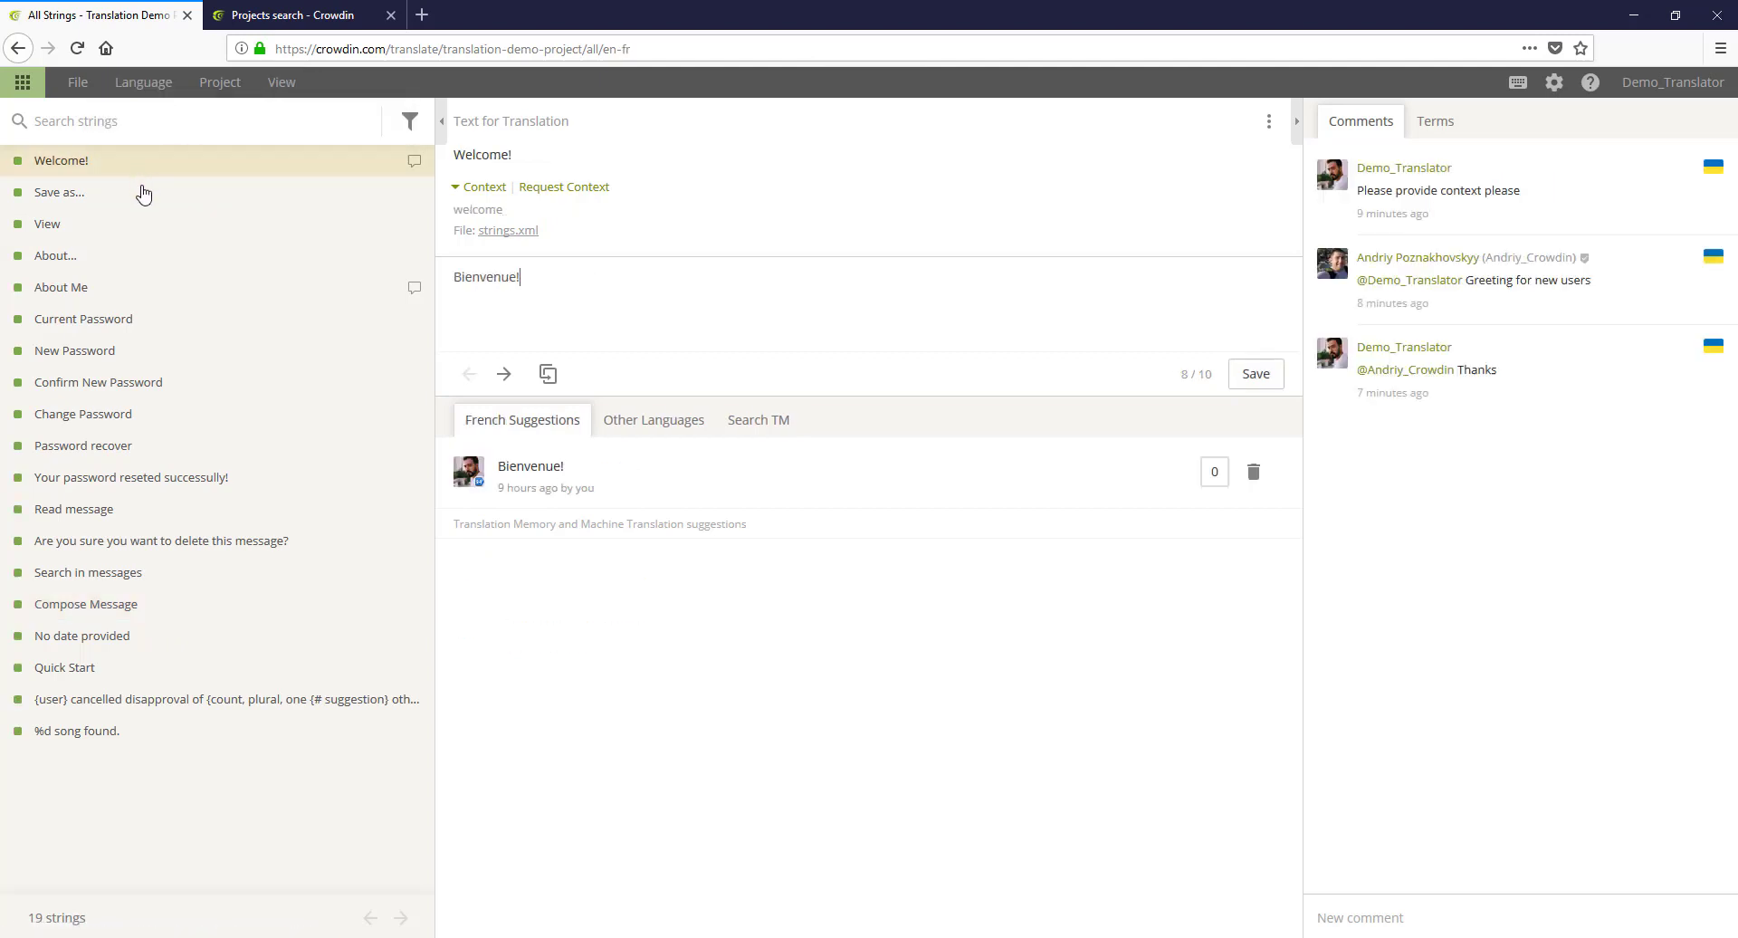
left_click(181, 258)
left_click(207, 350)
left_click(225, 445)
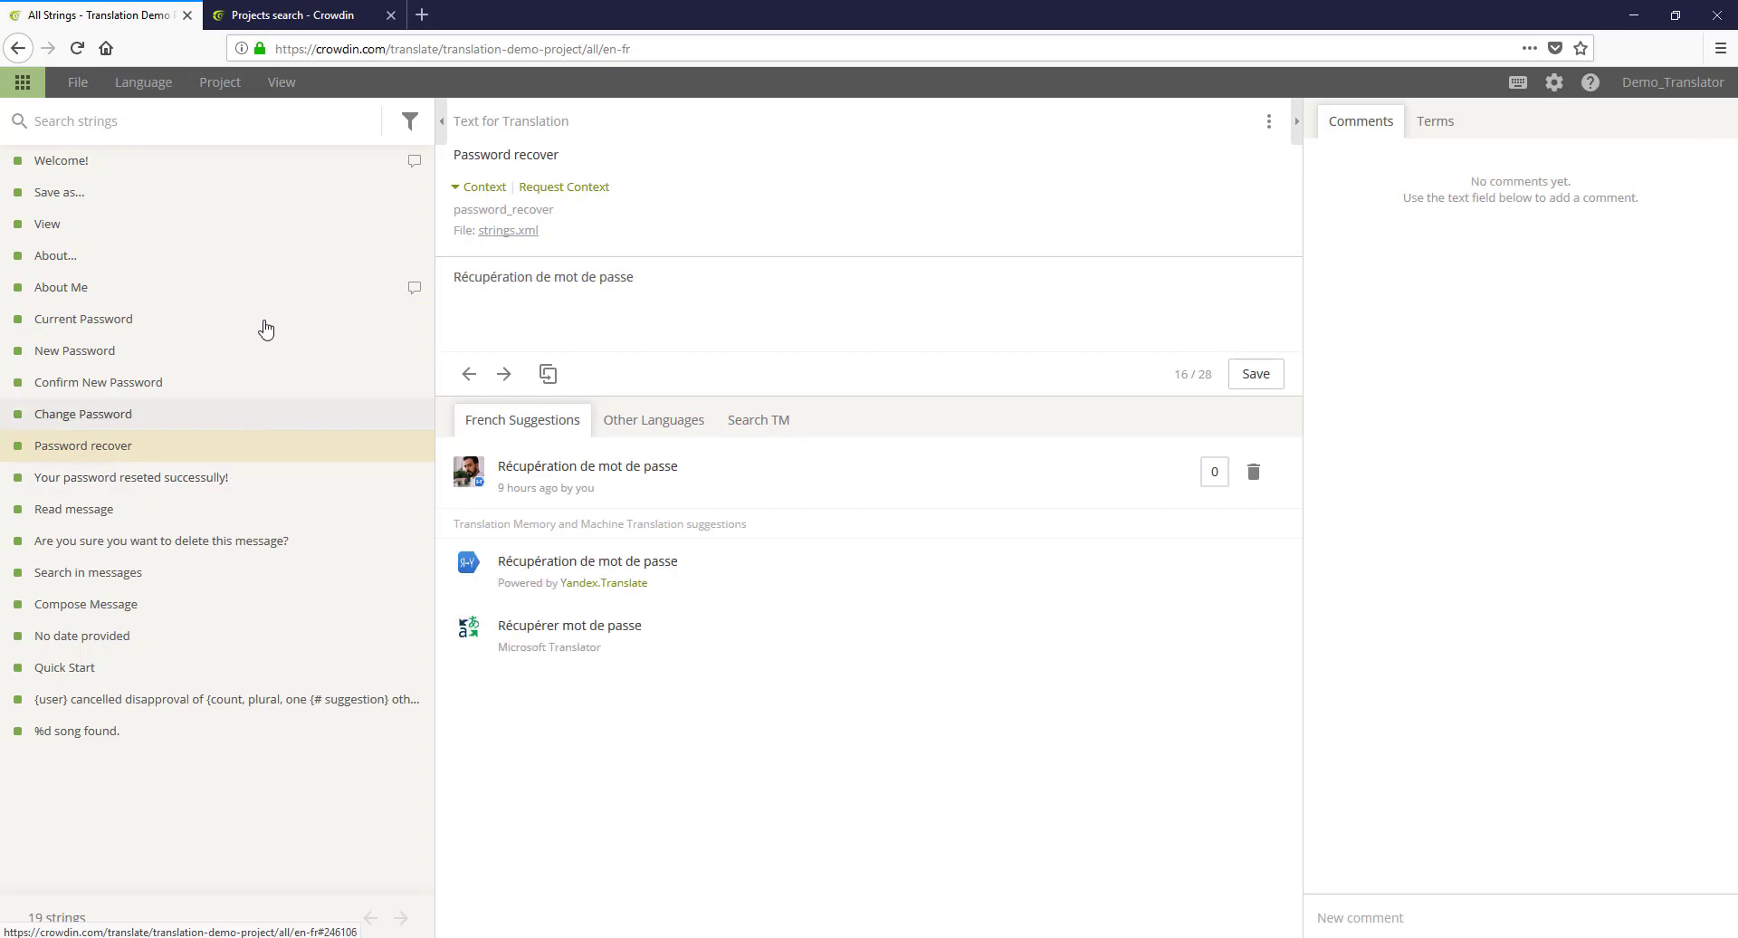
left_click(284, 83)
left_click(322, 150)
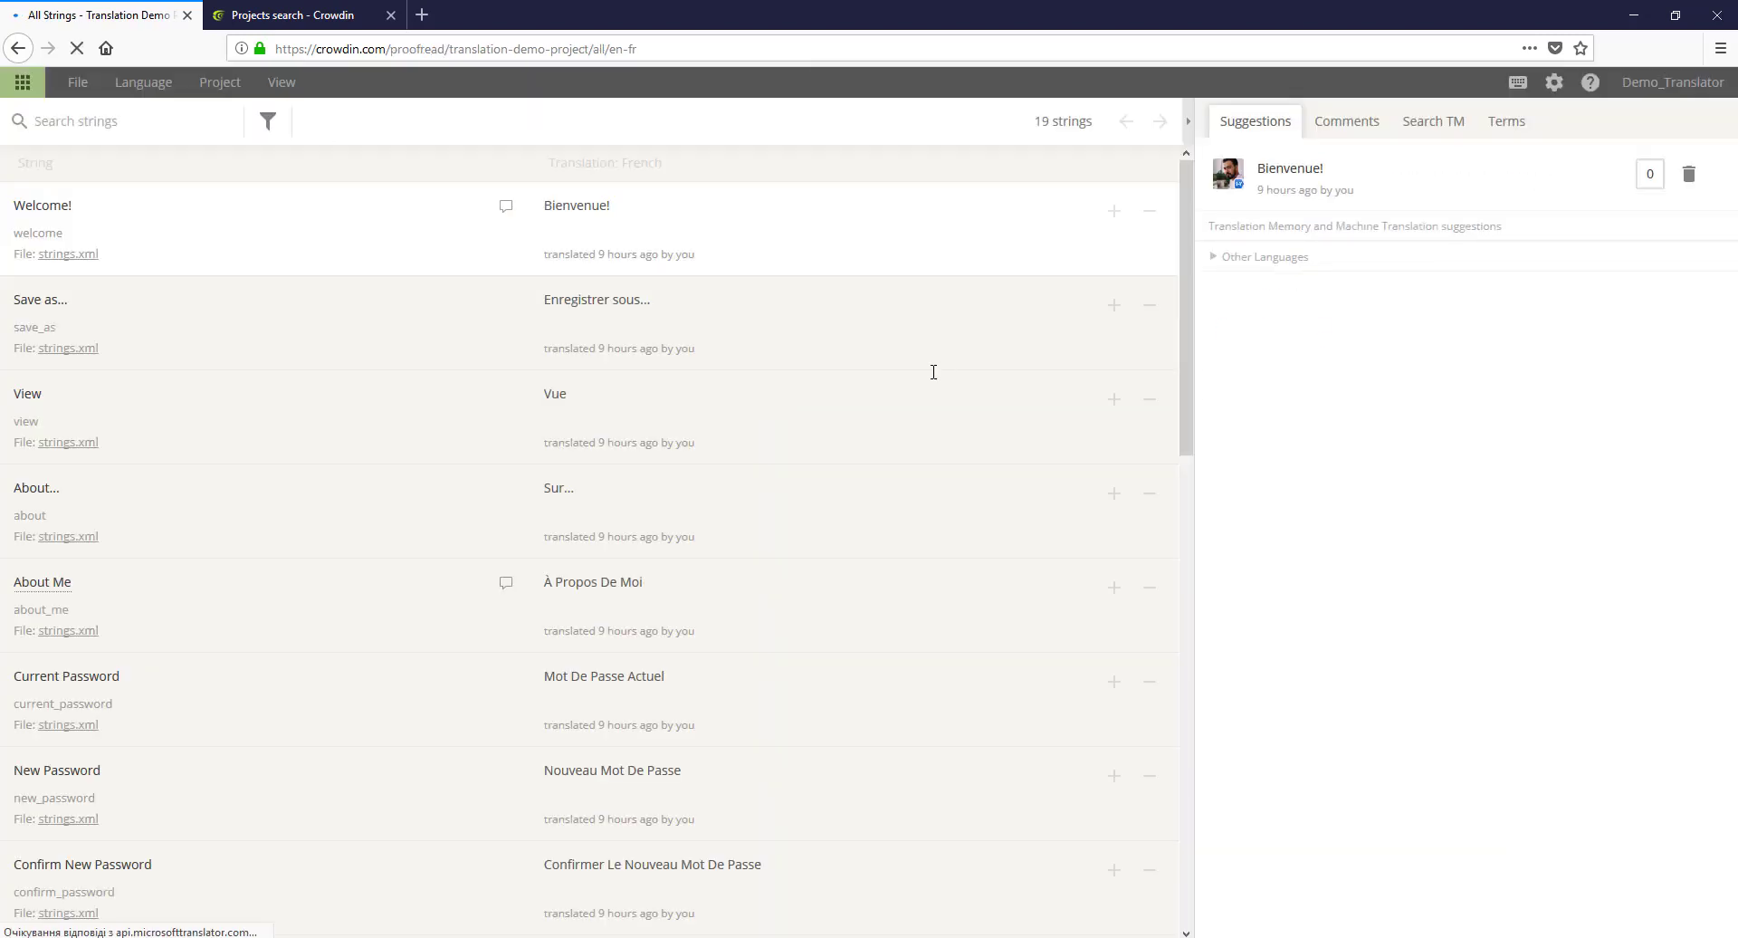
Step: Look through the French translations in Voting Mode and check the voting option for "Current Password"
left_click(901, 353)
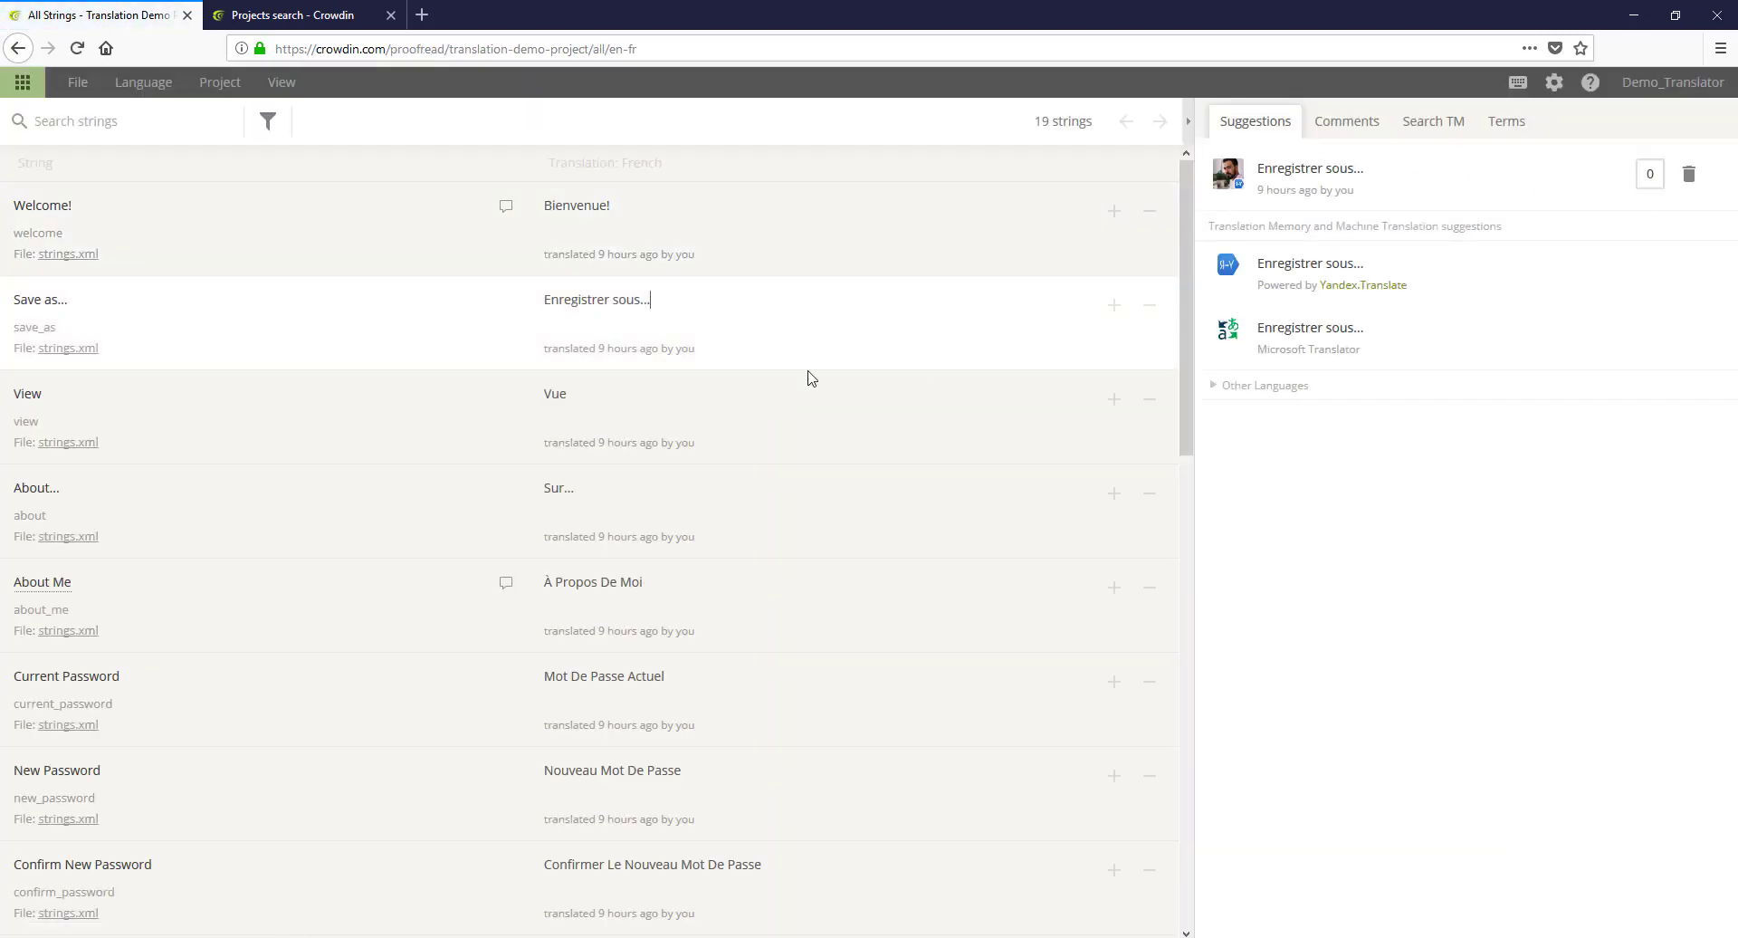
left_click(795, 407)
left_click(834, 584)
left_click(828, 551)
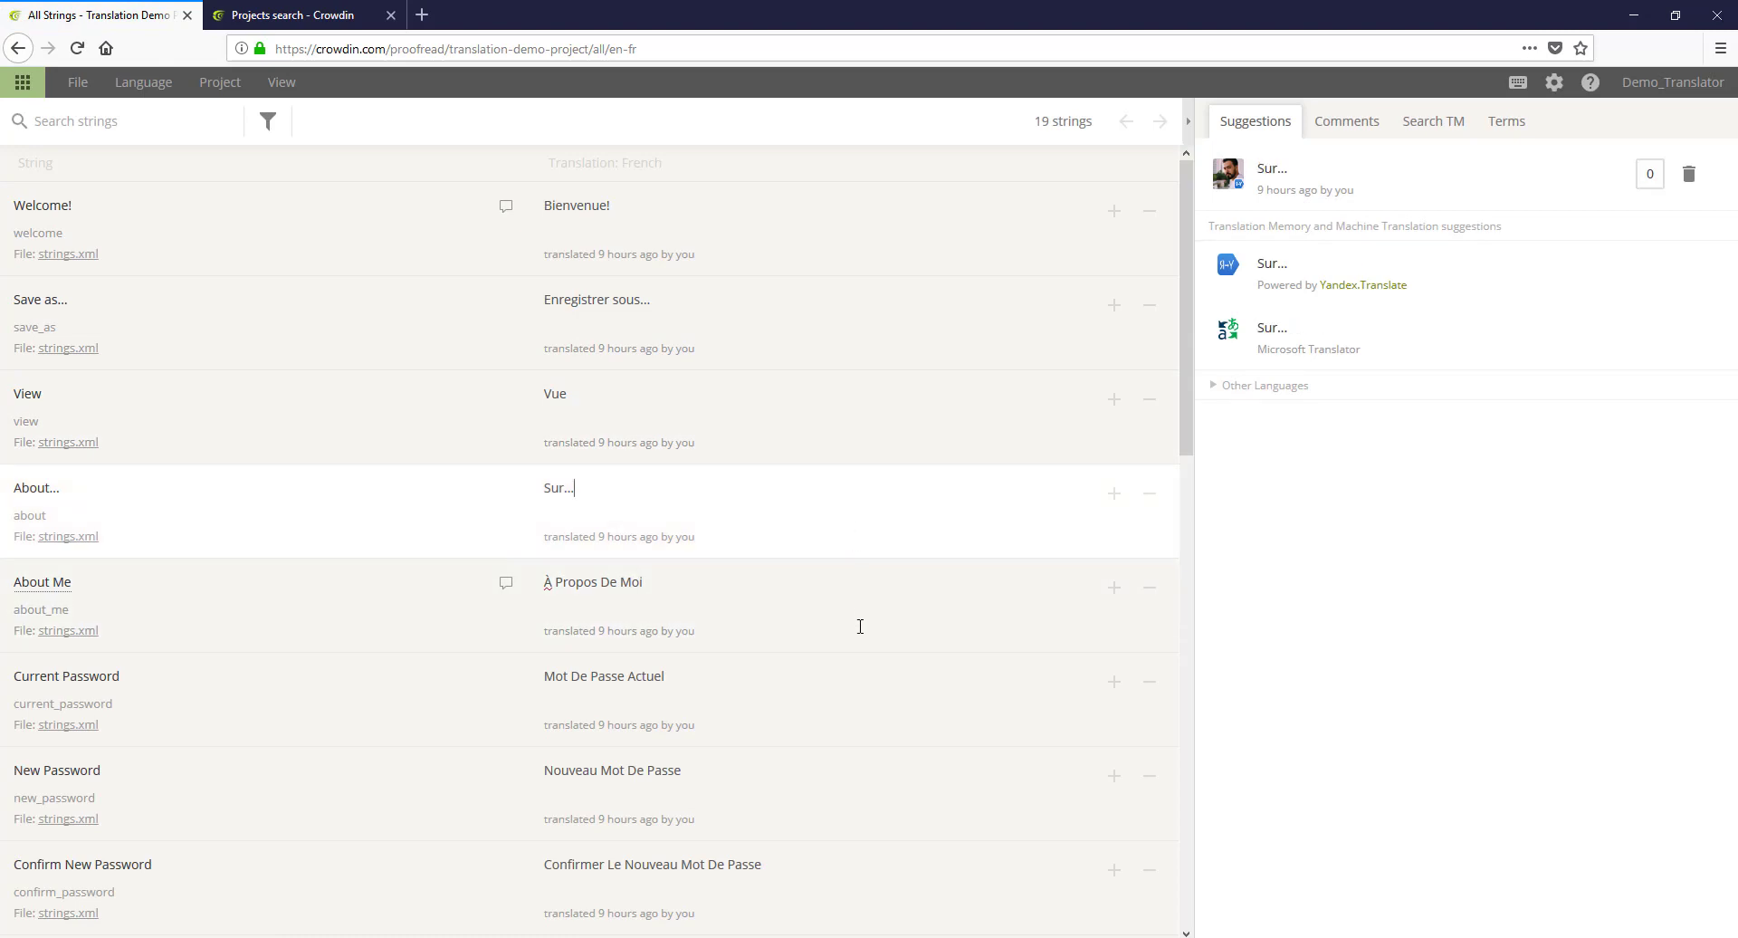
left_click(859, 626)
left_click(860, 733)
scroll(865, 682, "down", 5)
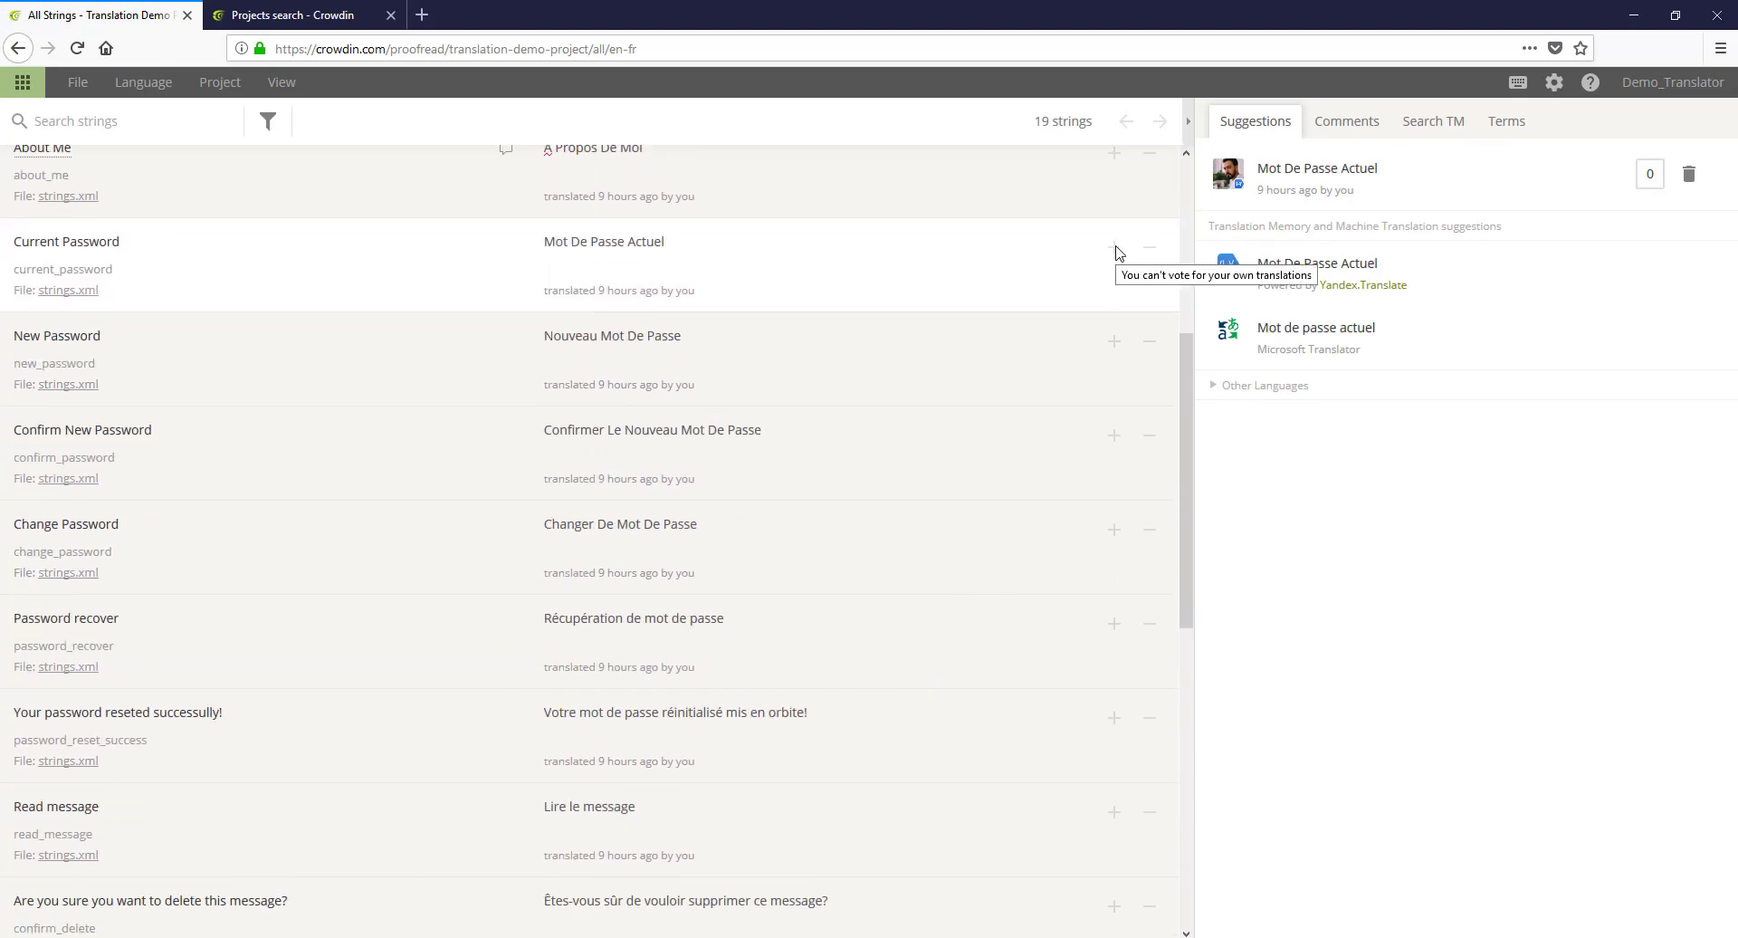
scroll(1040, 263, "up", 5)
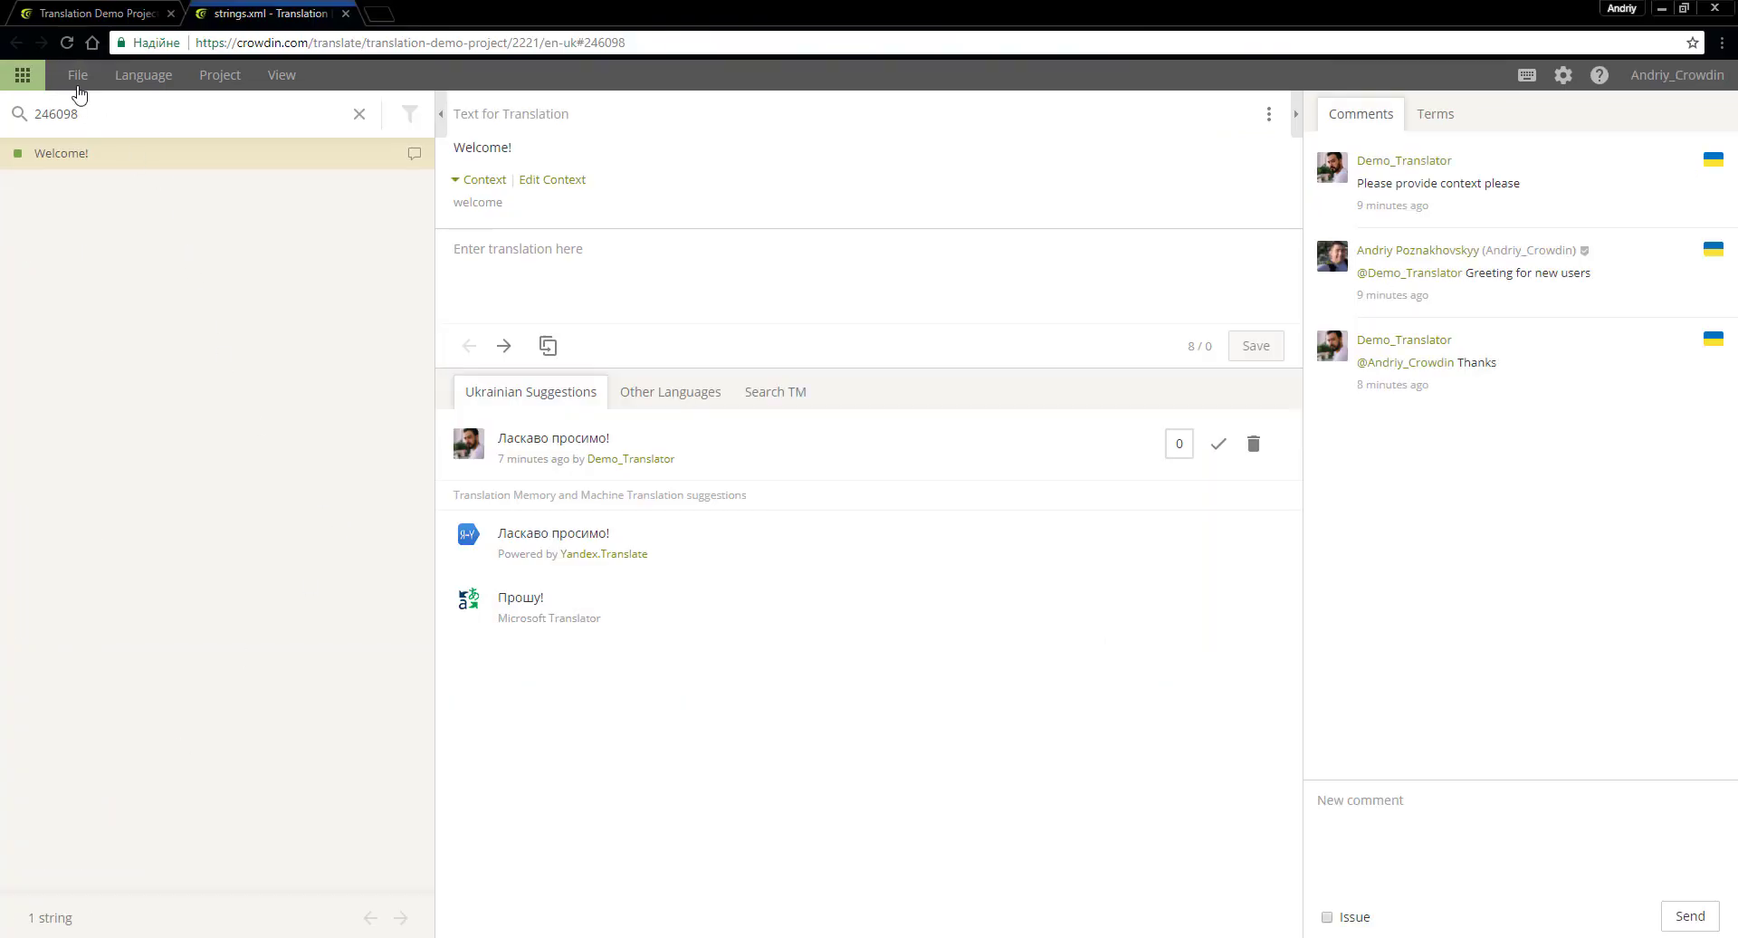
Step: Switch the target language to French and save "Bienvenue! 2" as a translation of "Welcome!" despite the punctuation warning
left_click(132, 77)
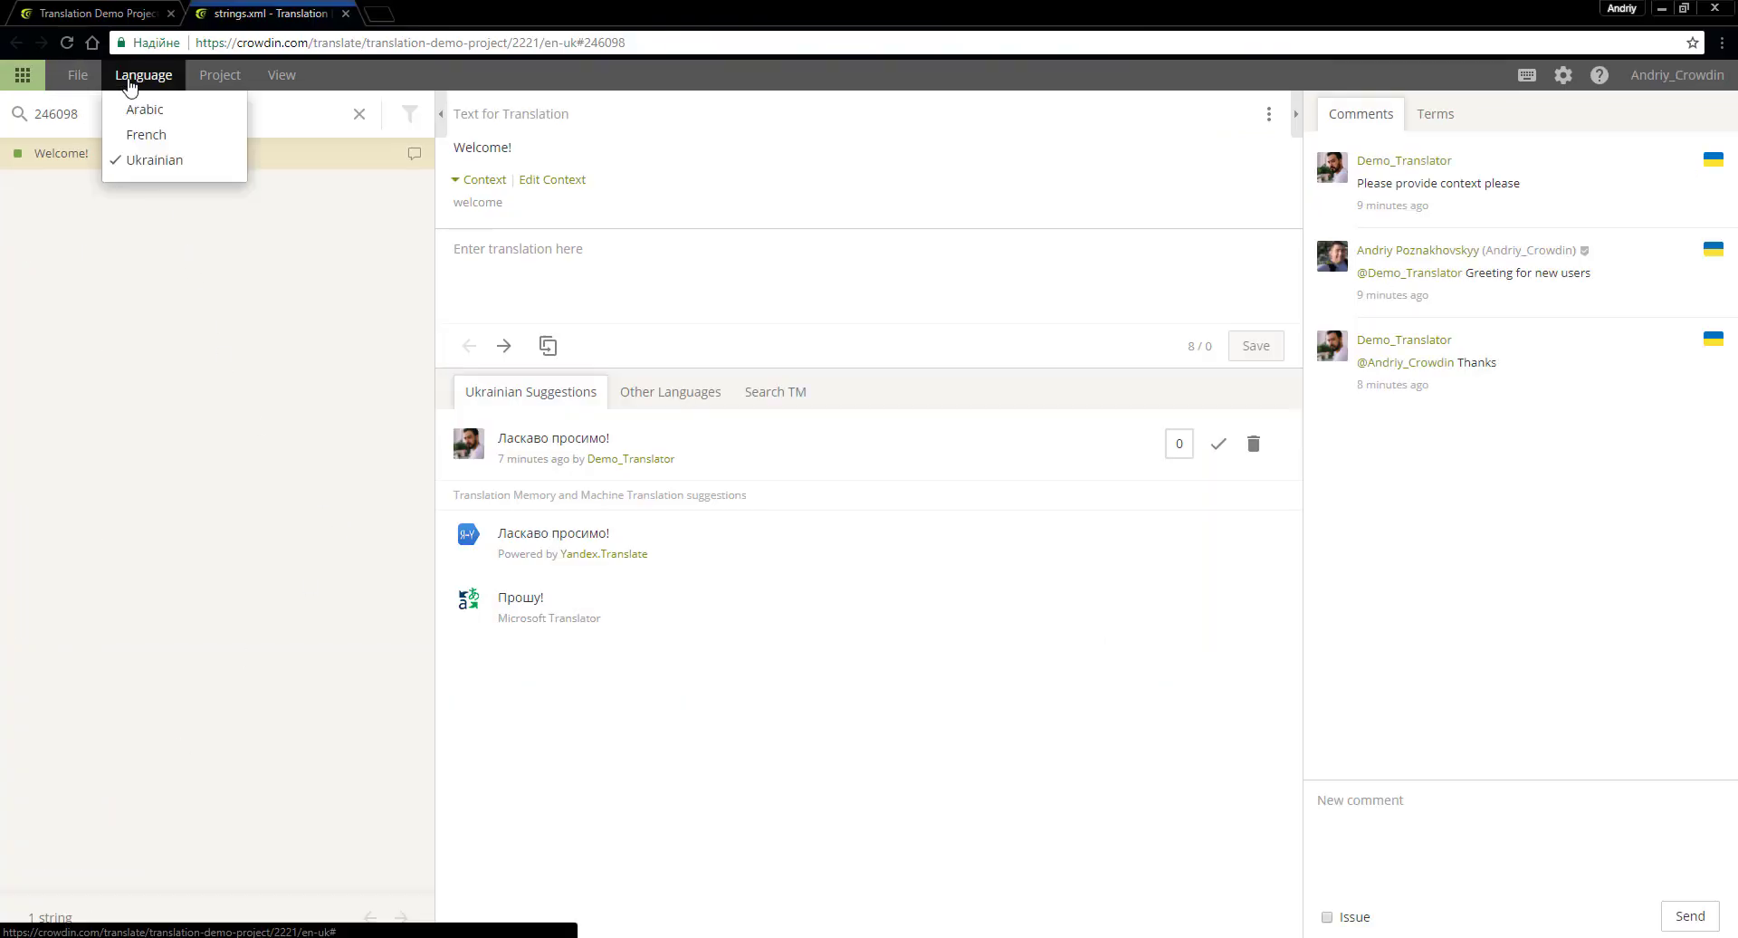
left_click(172, 134)
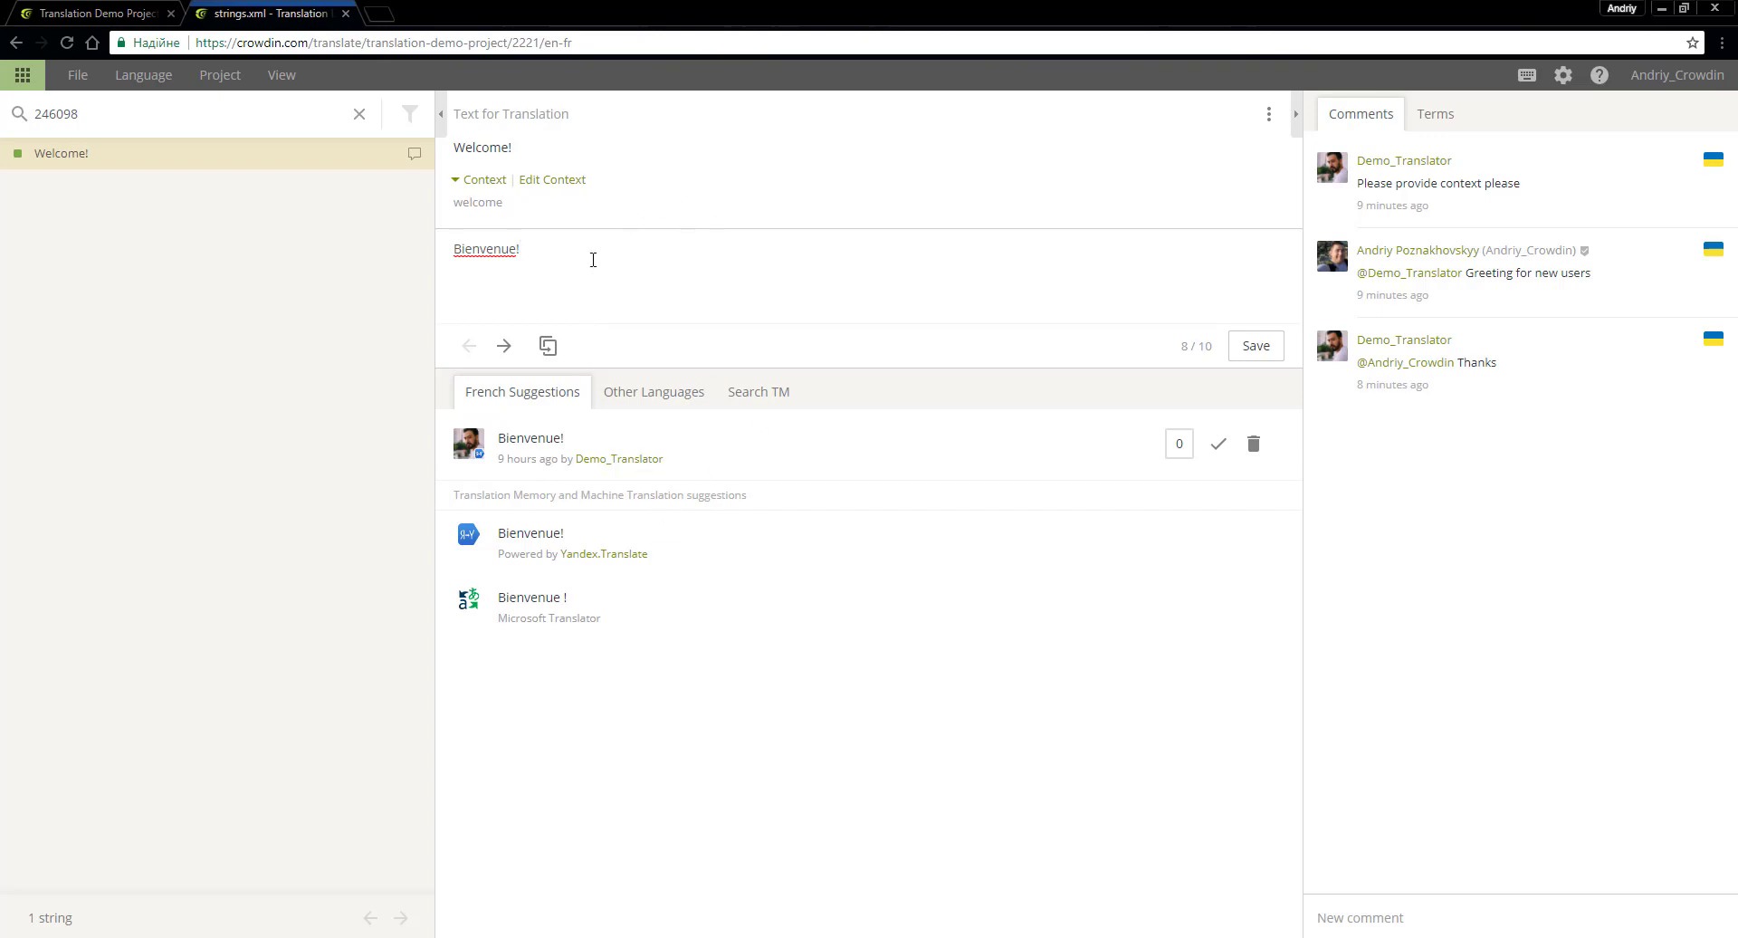
type("2")
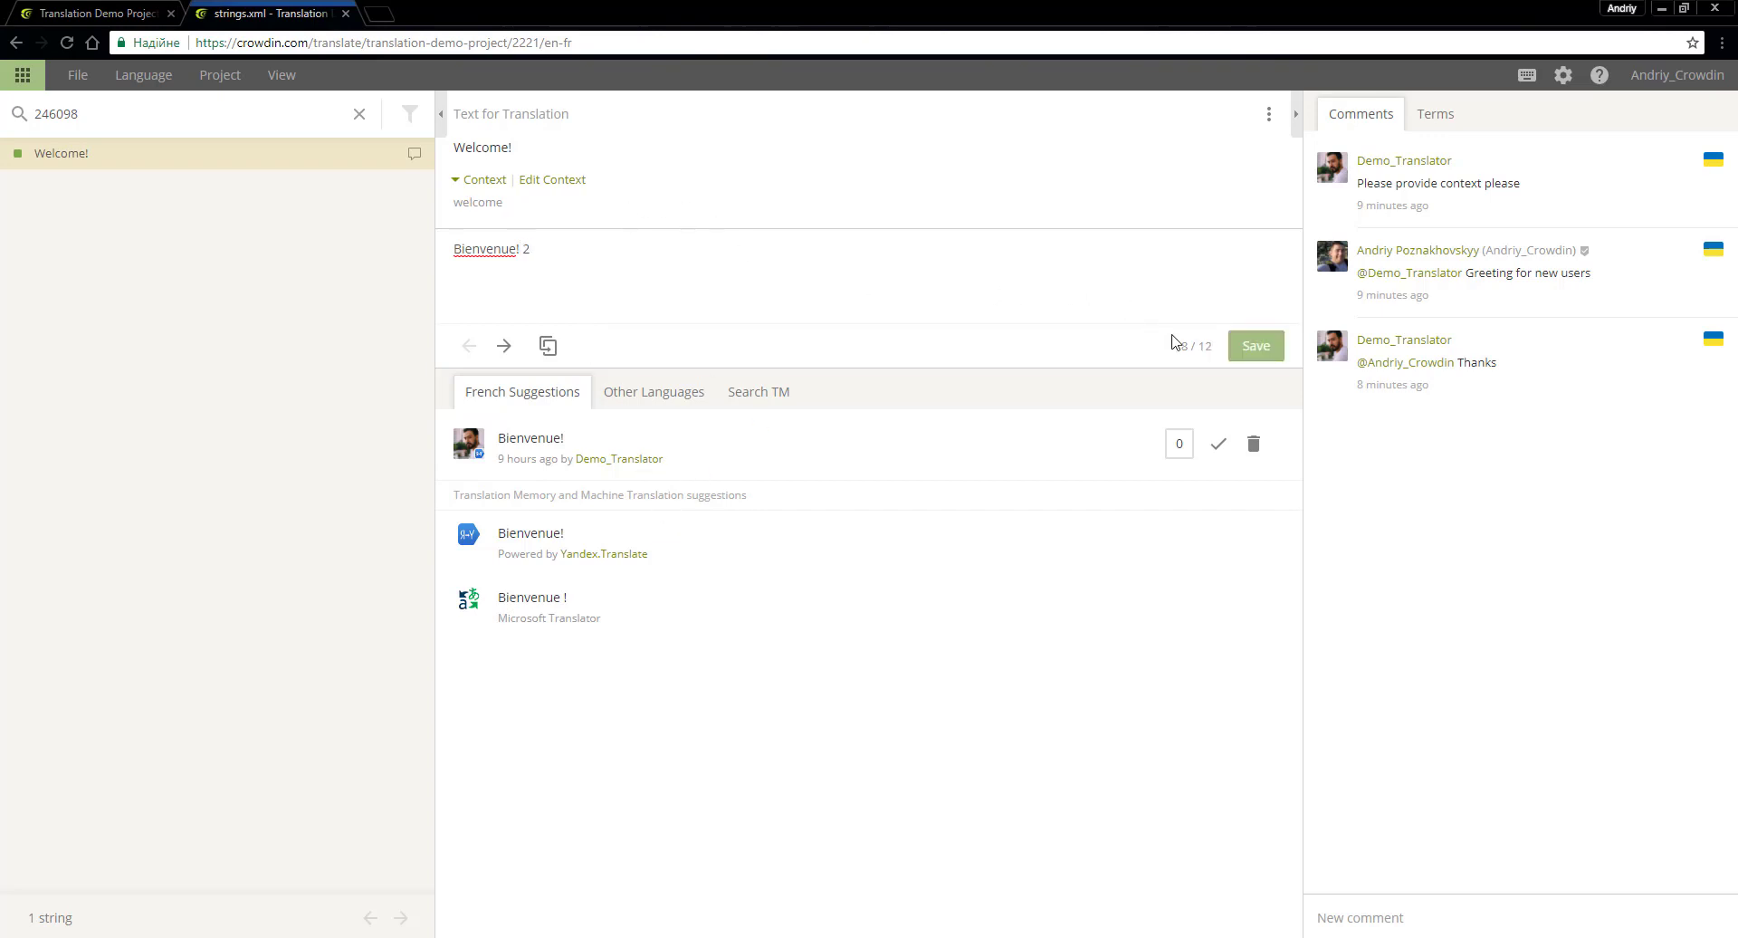
left_click(1254, 347)
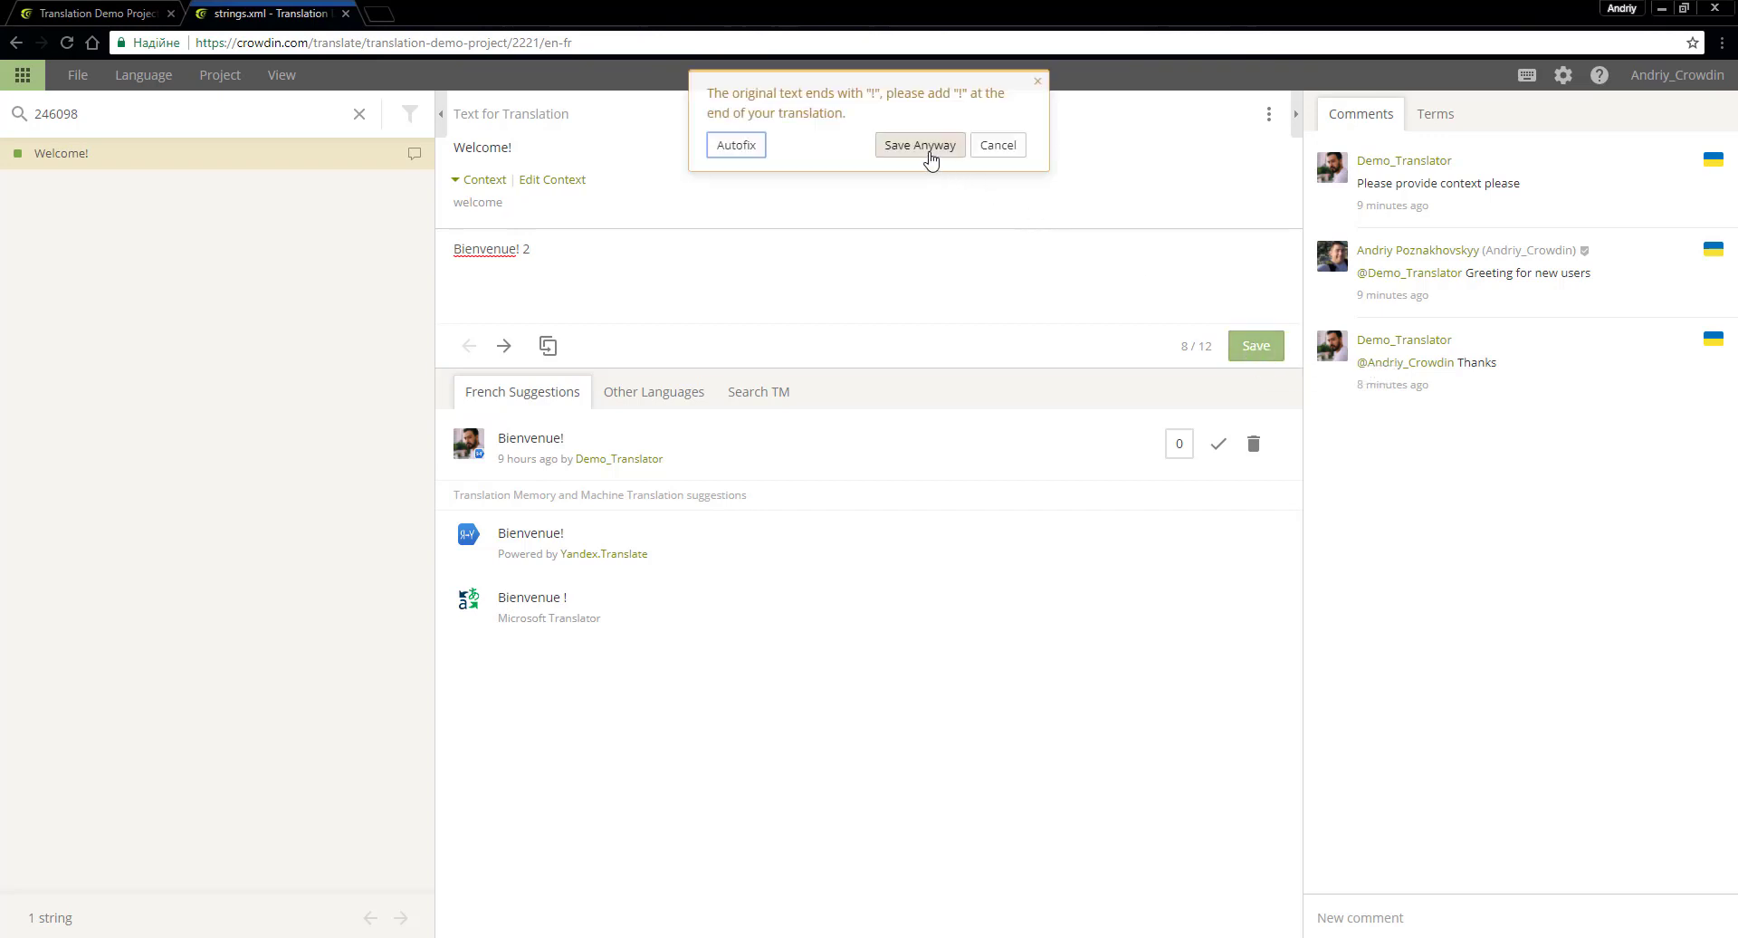
left_click(715, 95)
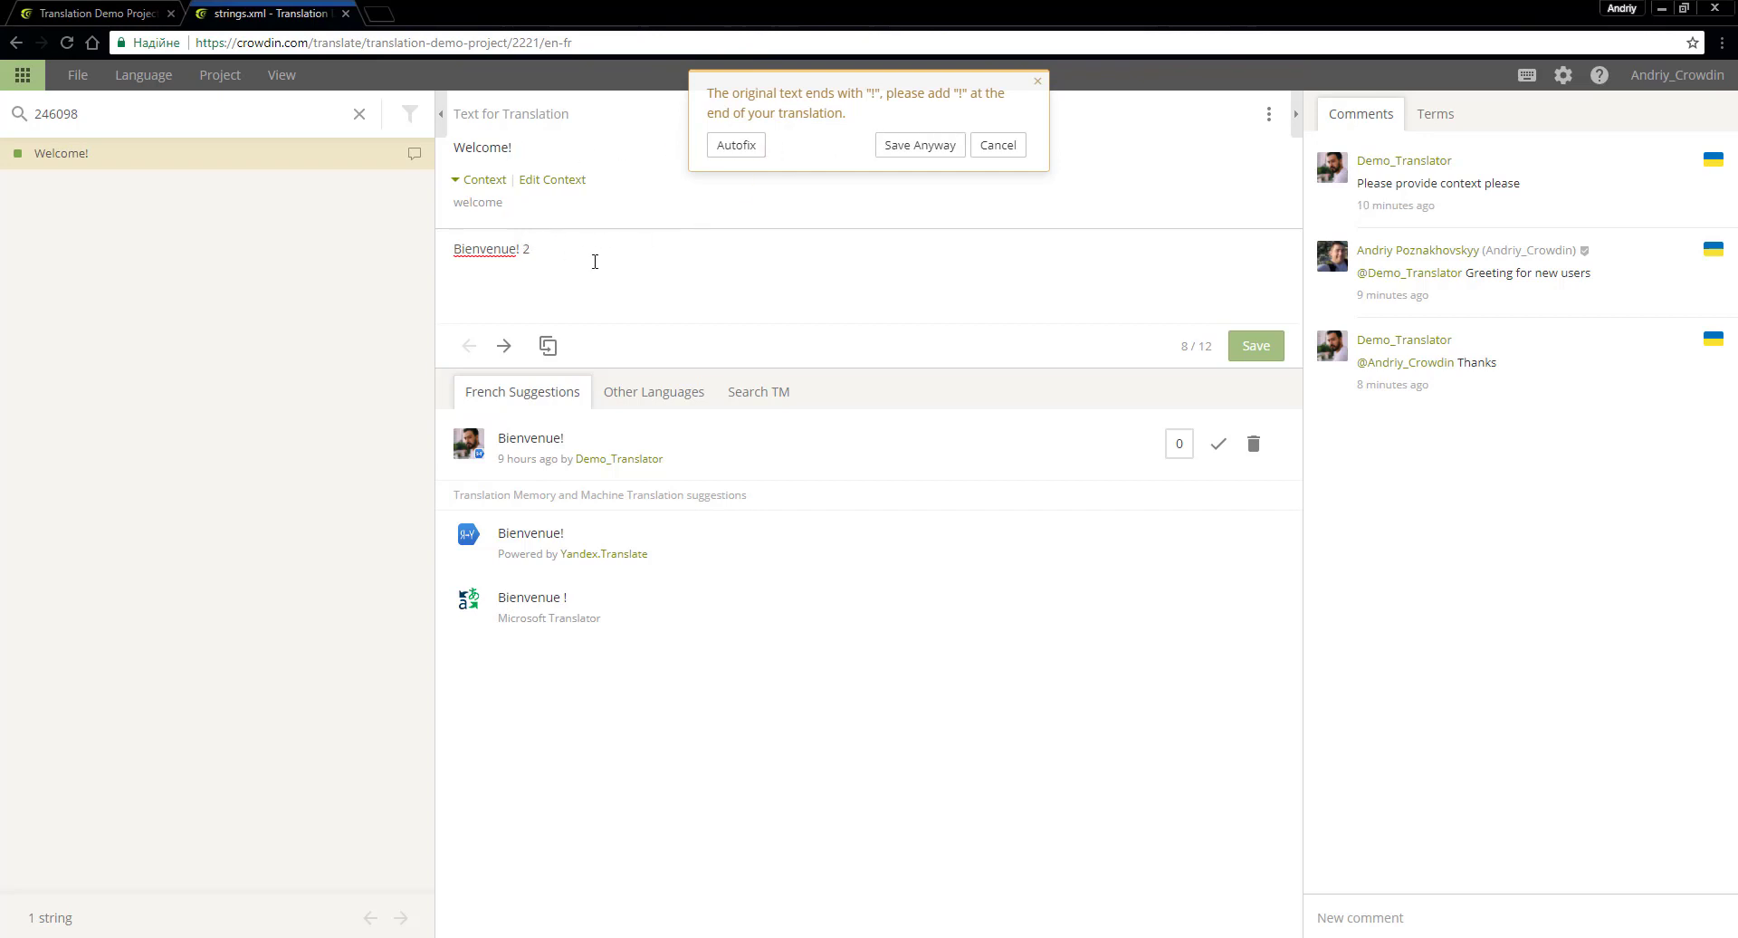
left_click(937, 145)
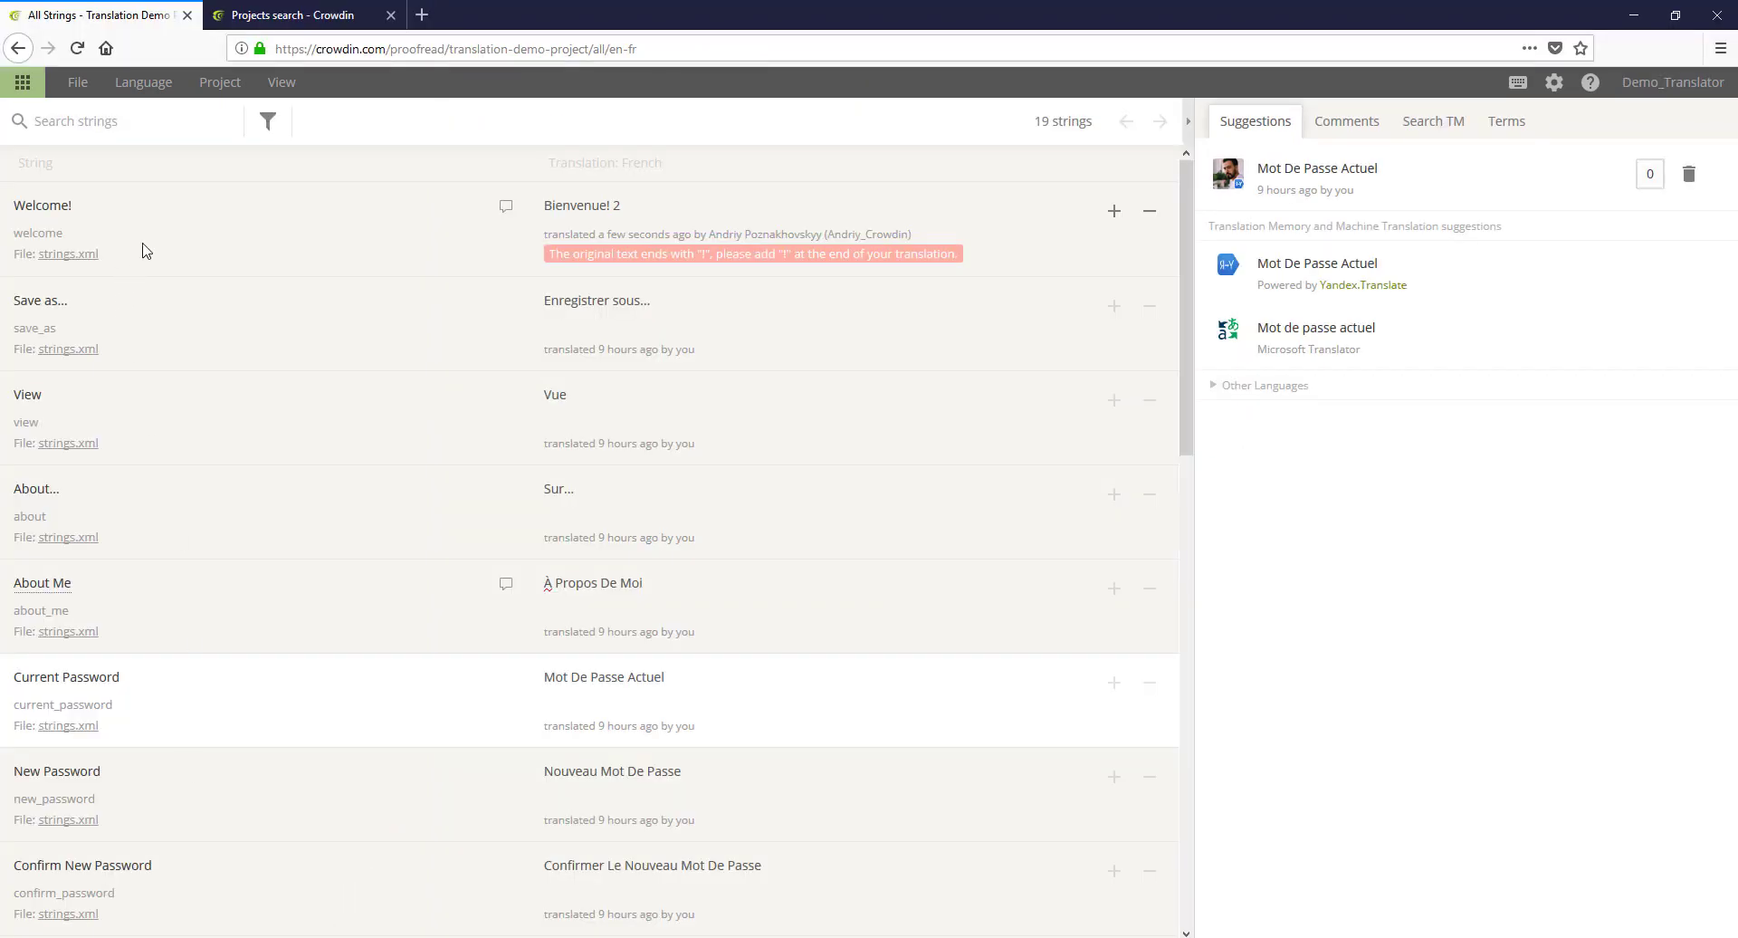
Step: Compare the French suggestions for "Welcome!" in the translator's account and vote up "Bienvenue! 2"
left_click(804, 194)
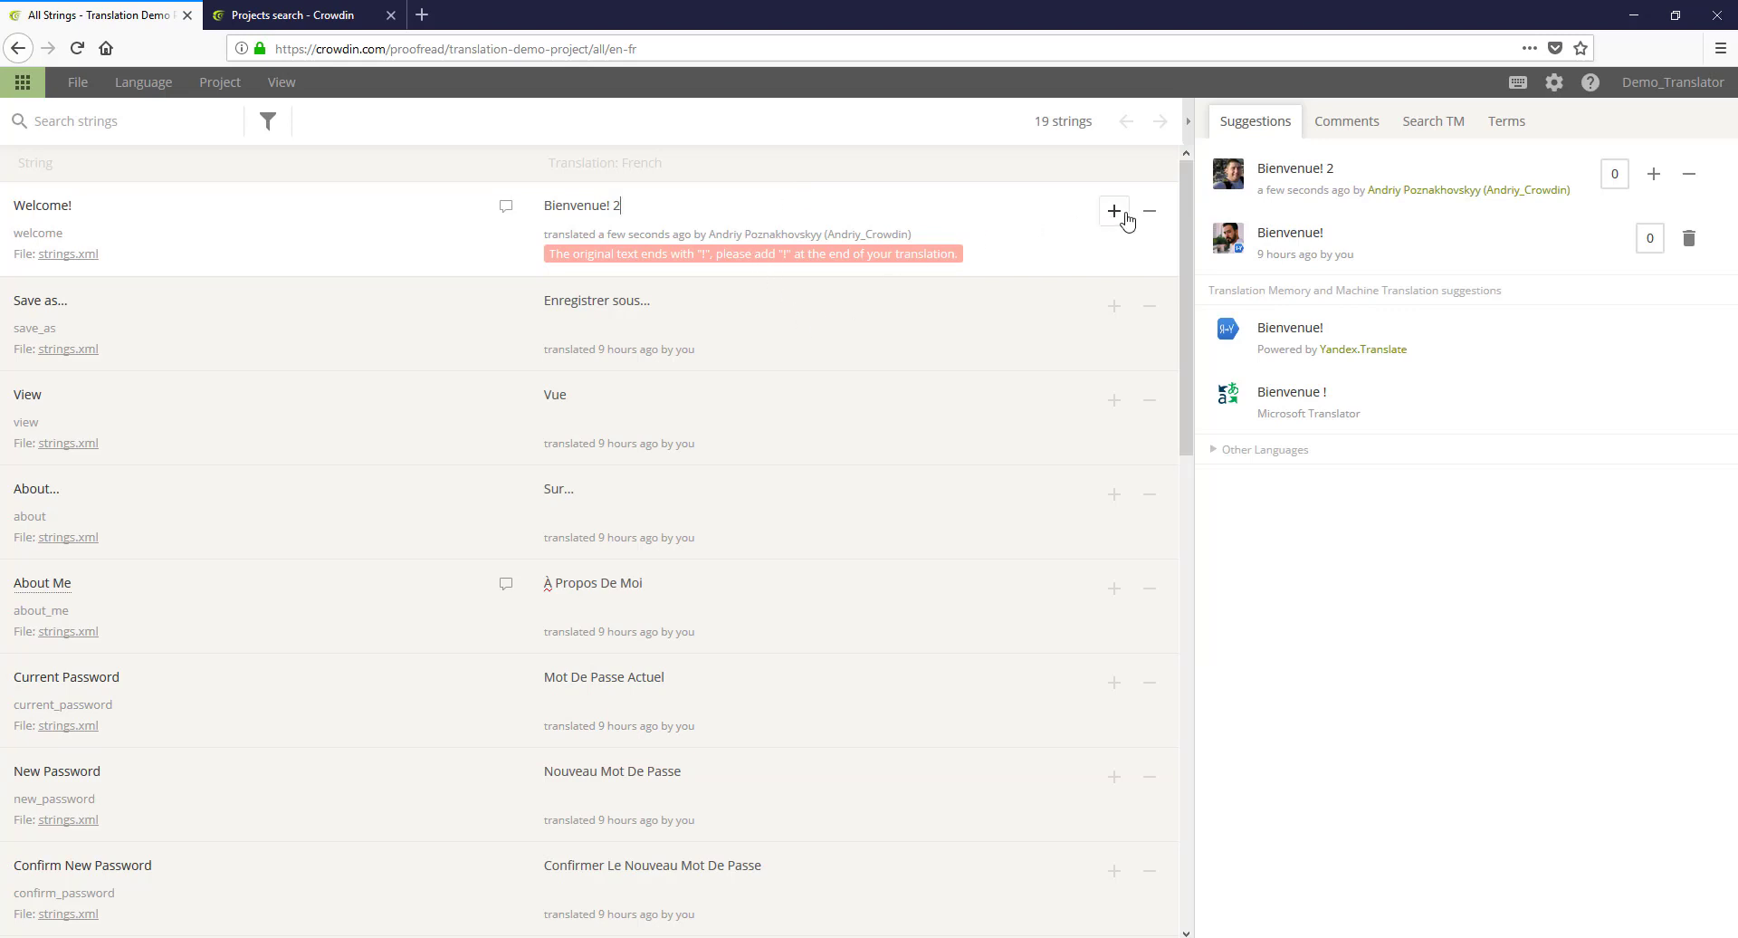
left_click(1341, 244)
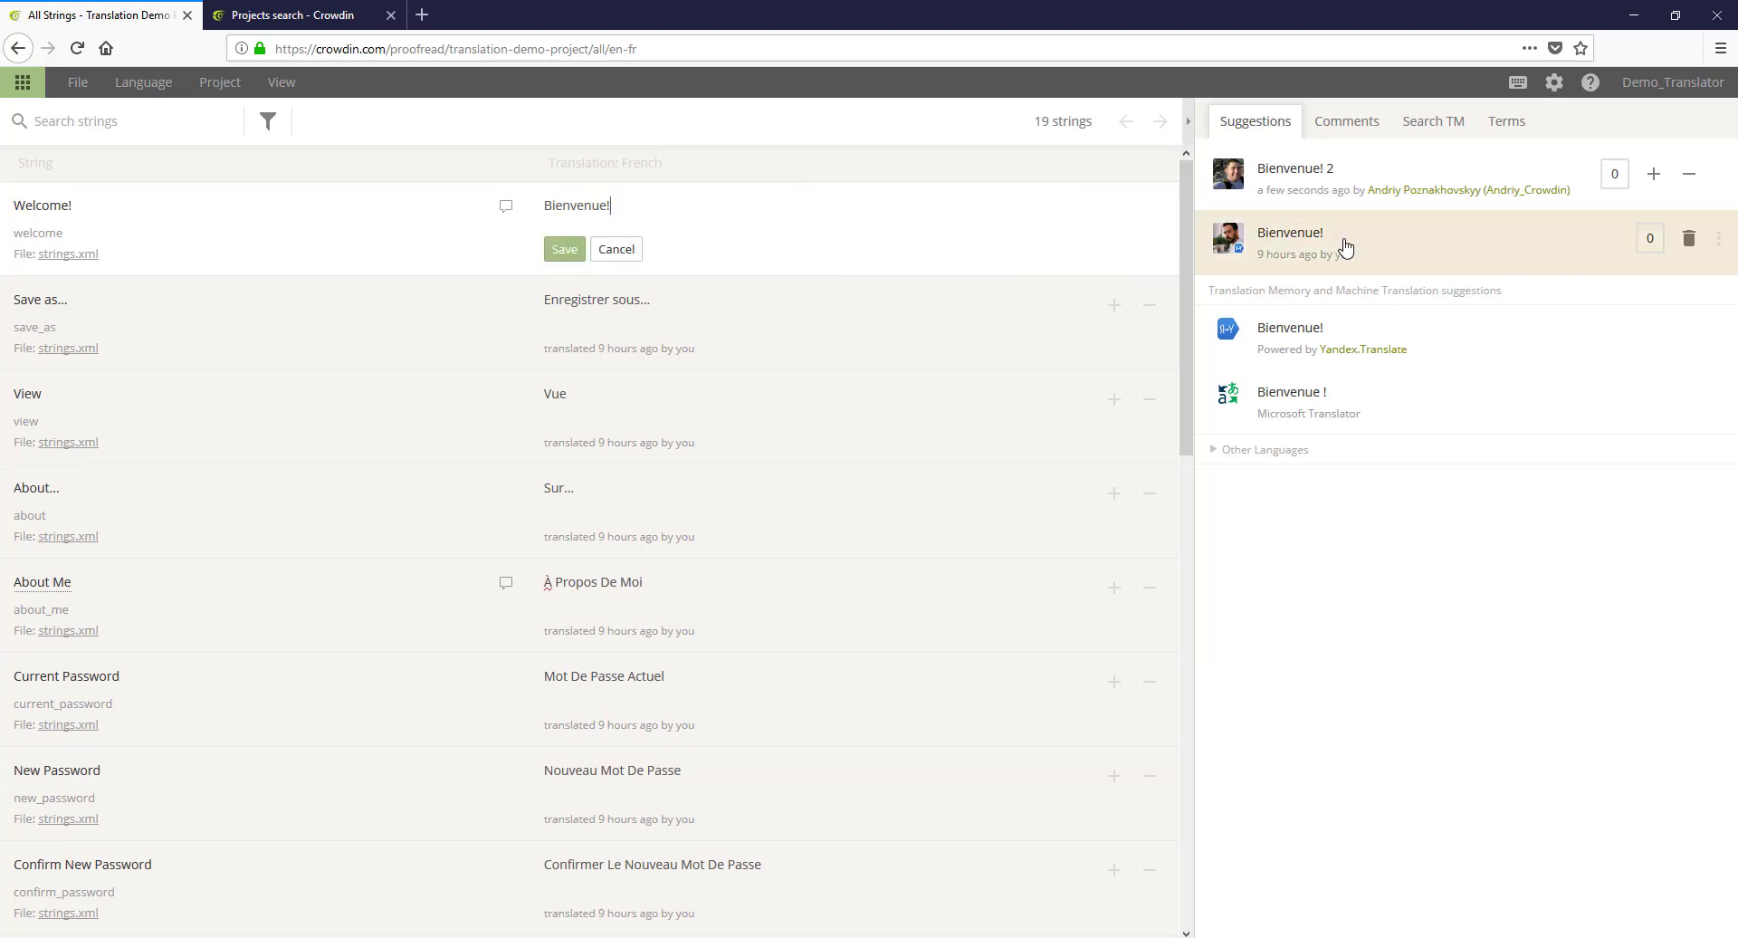
left_click(1353, 181)
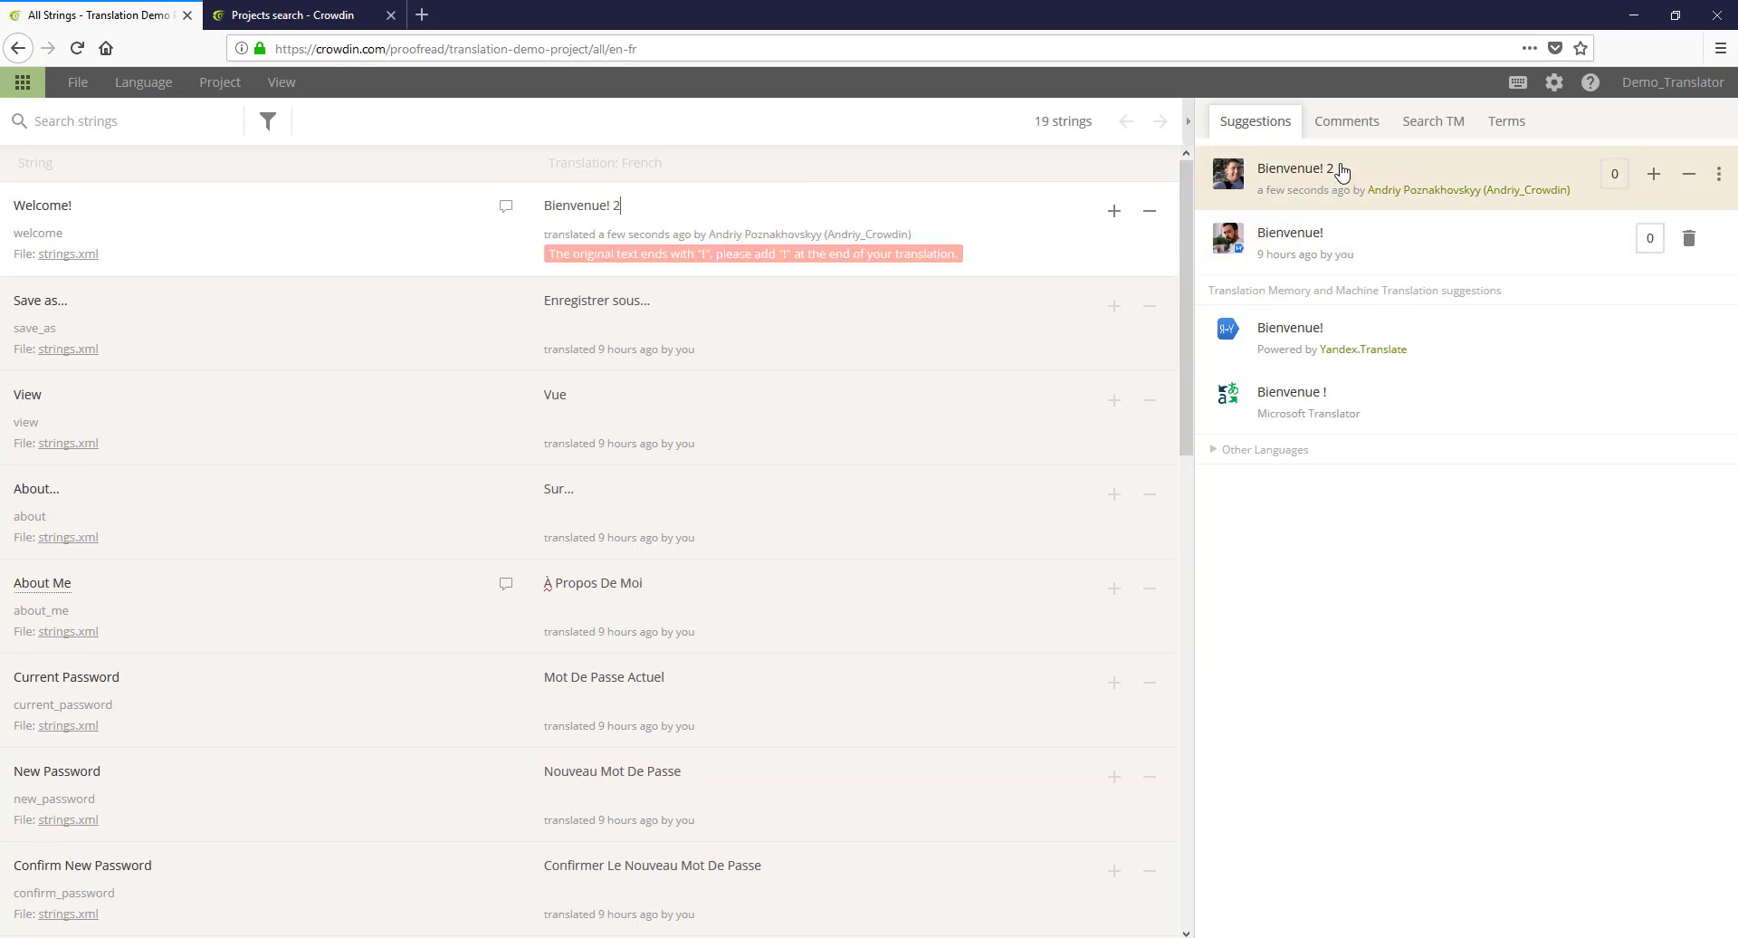
left_click(1114, 211)
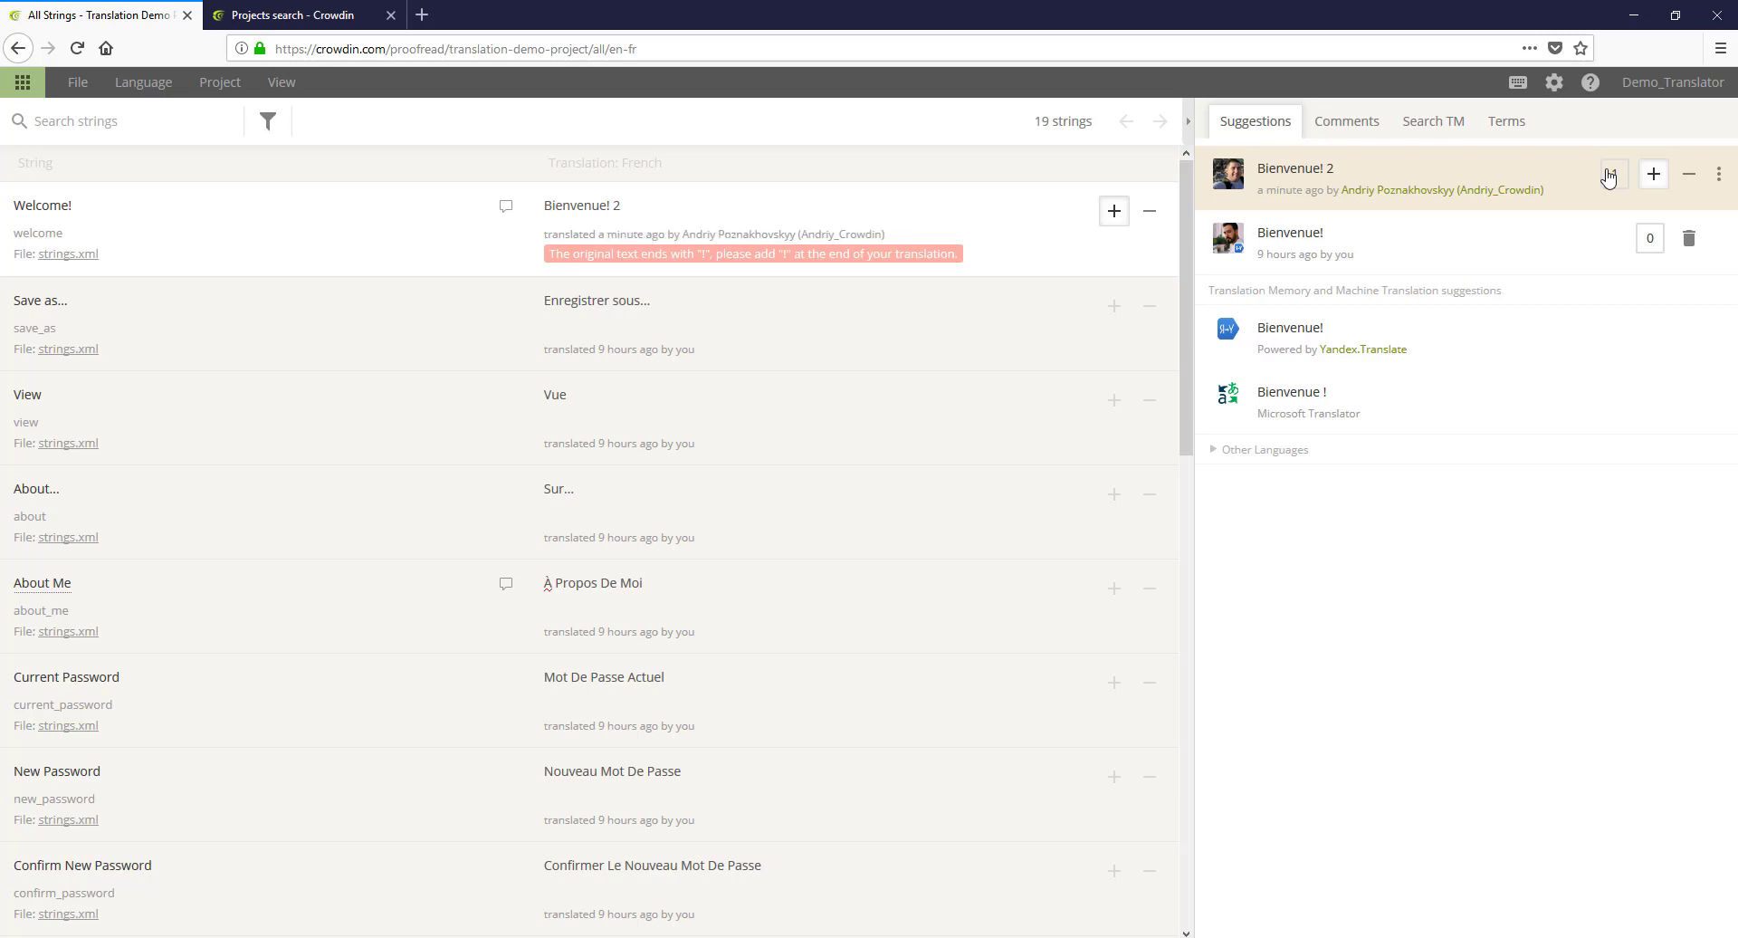
Step: Try Tab as the Save Translation keyboard shortcut and restore the default shortcuts
left_click(1520, 86)
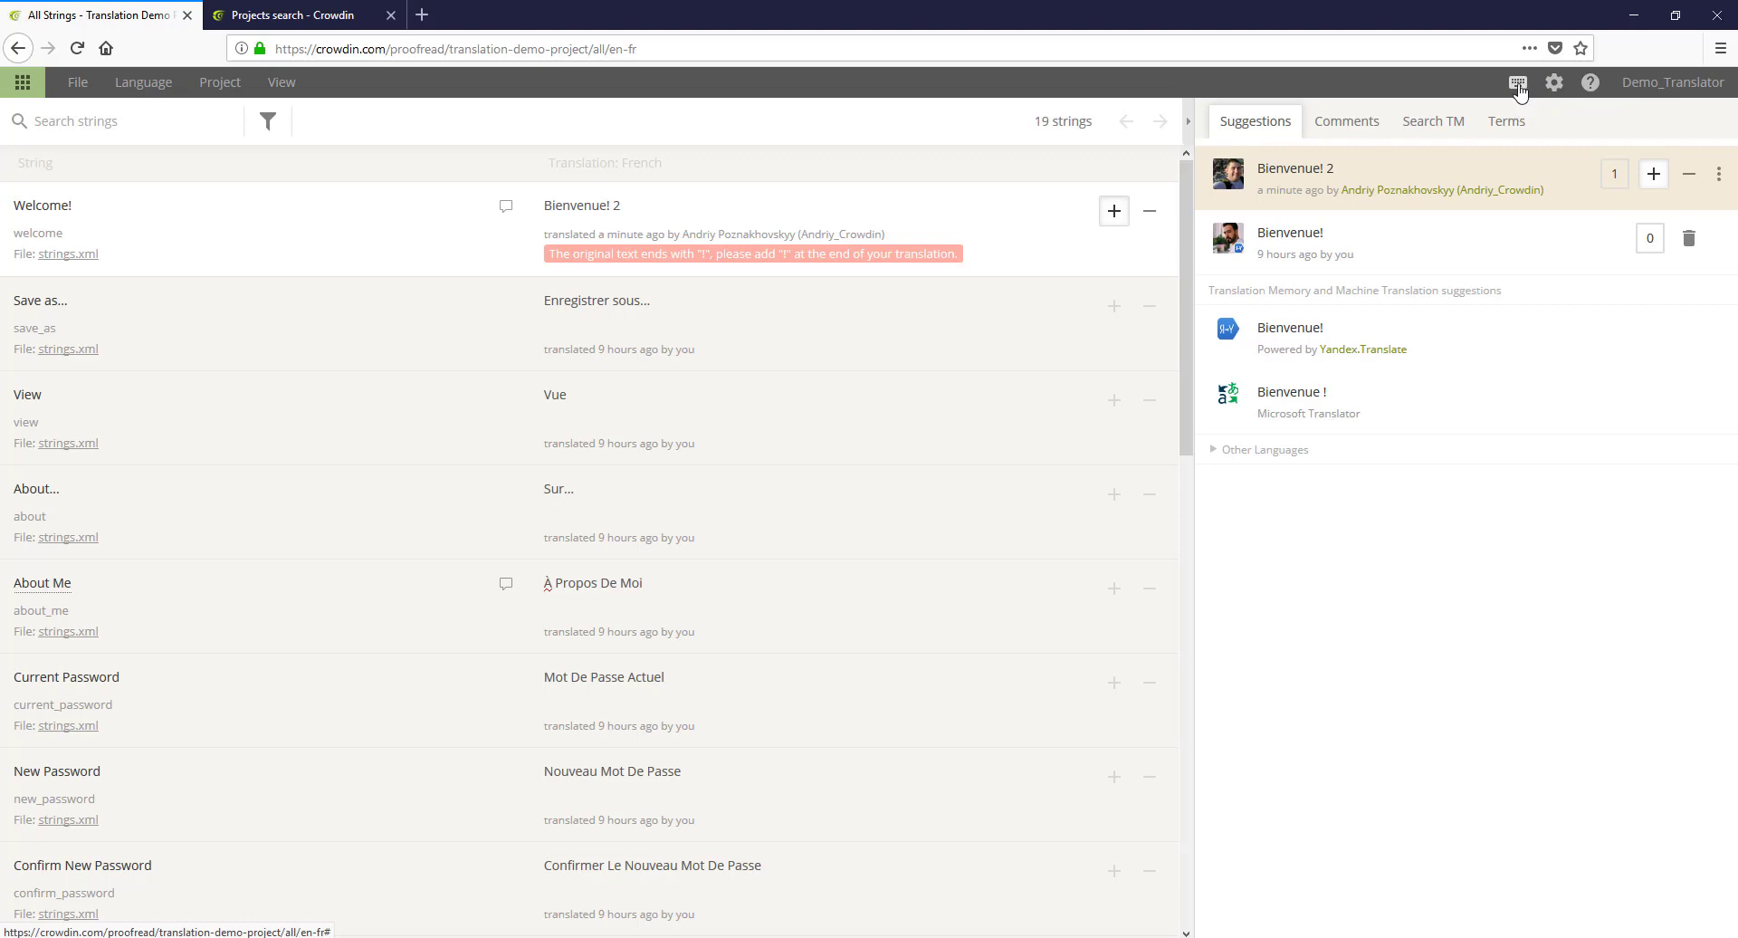
left_click(1520, 88)
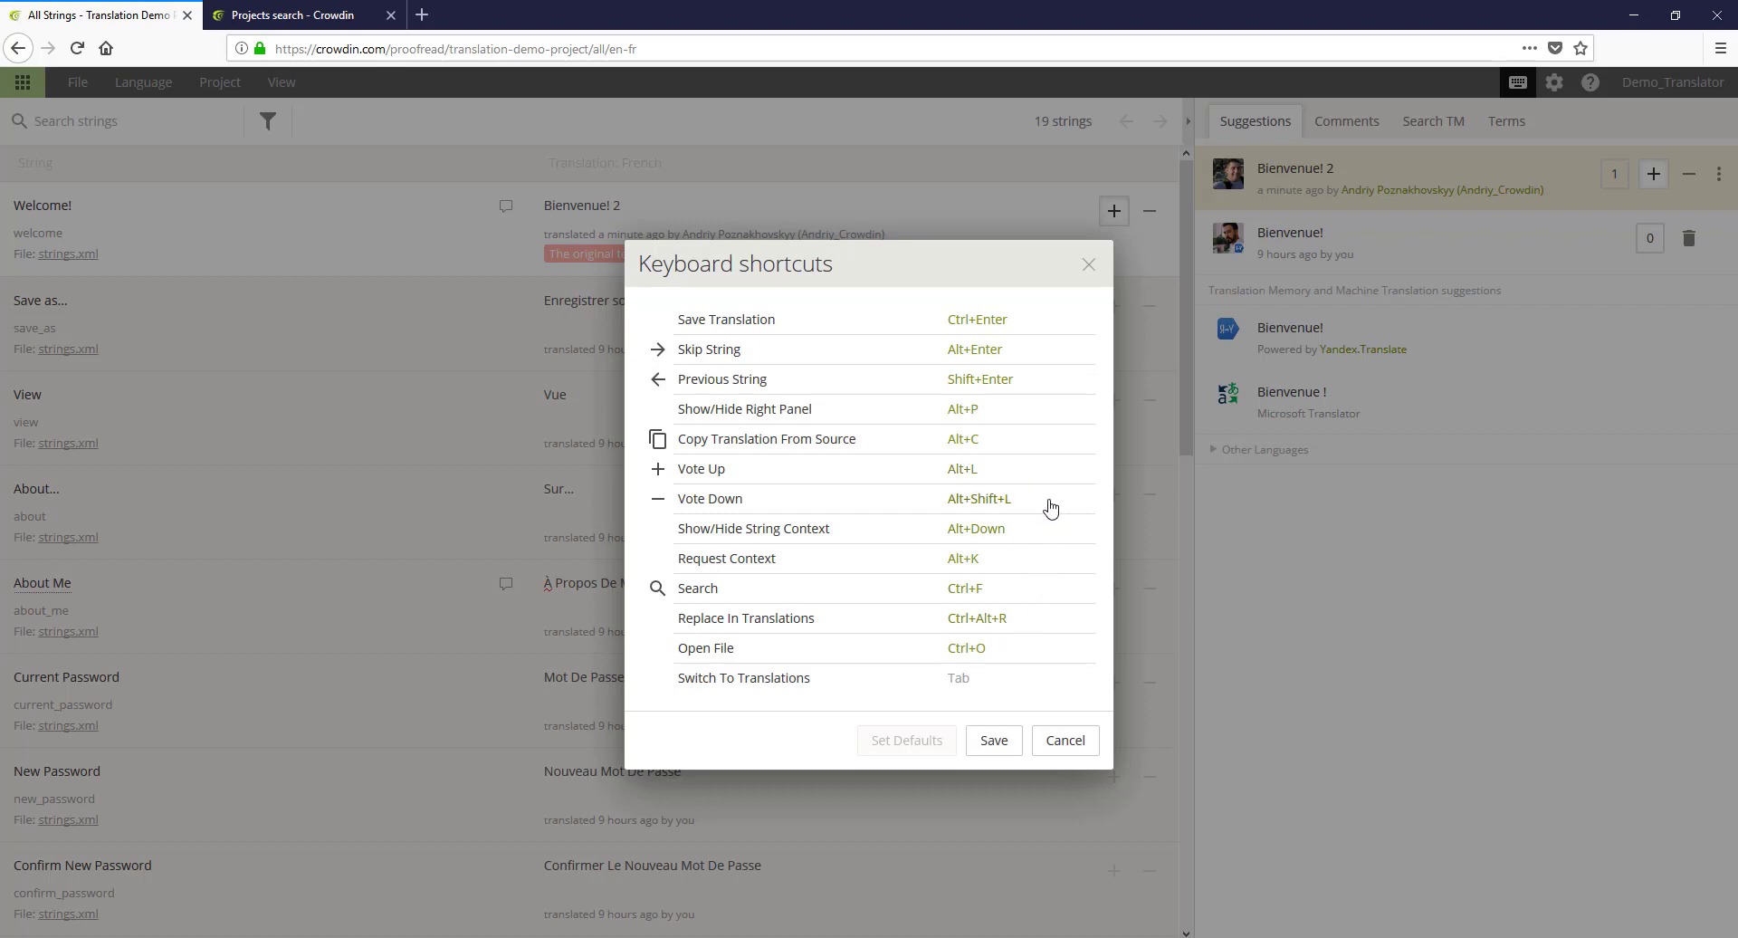
left_click(998, 320)
key("Tab")
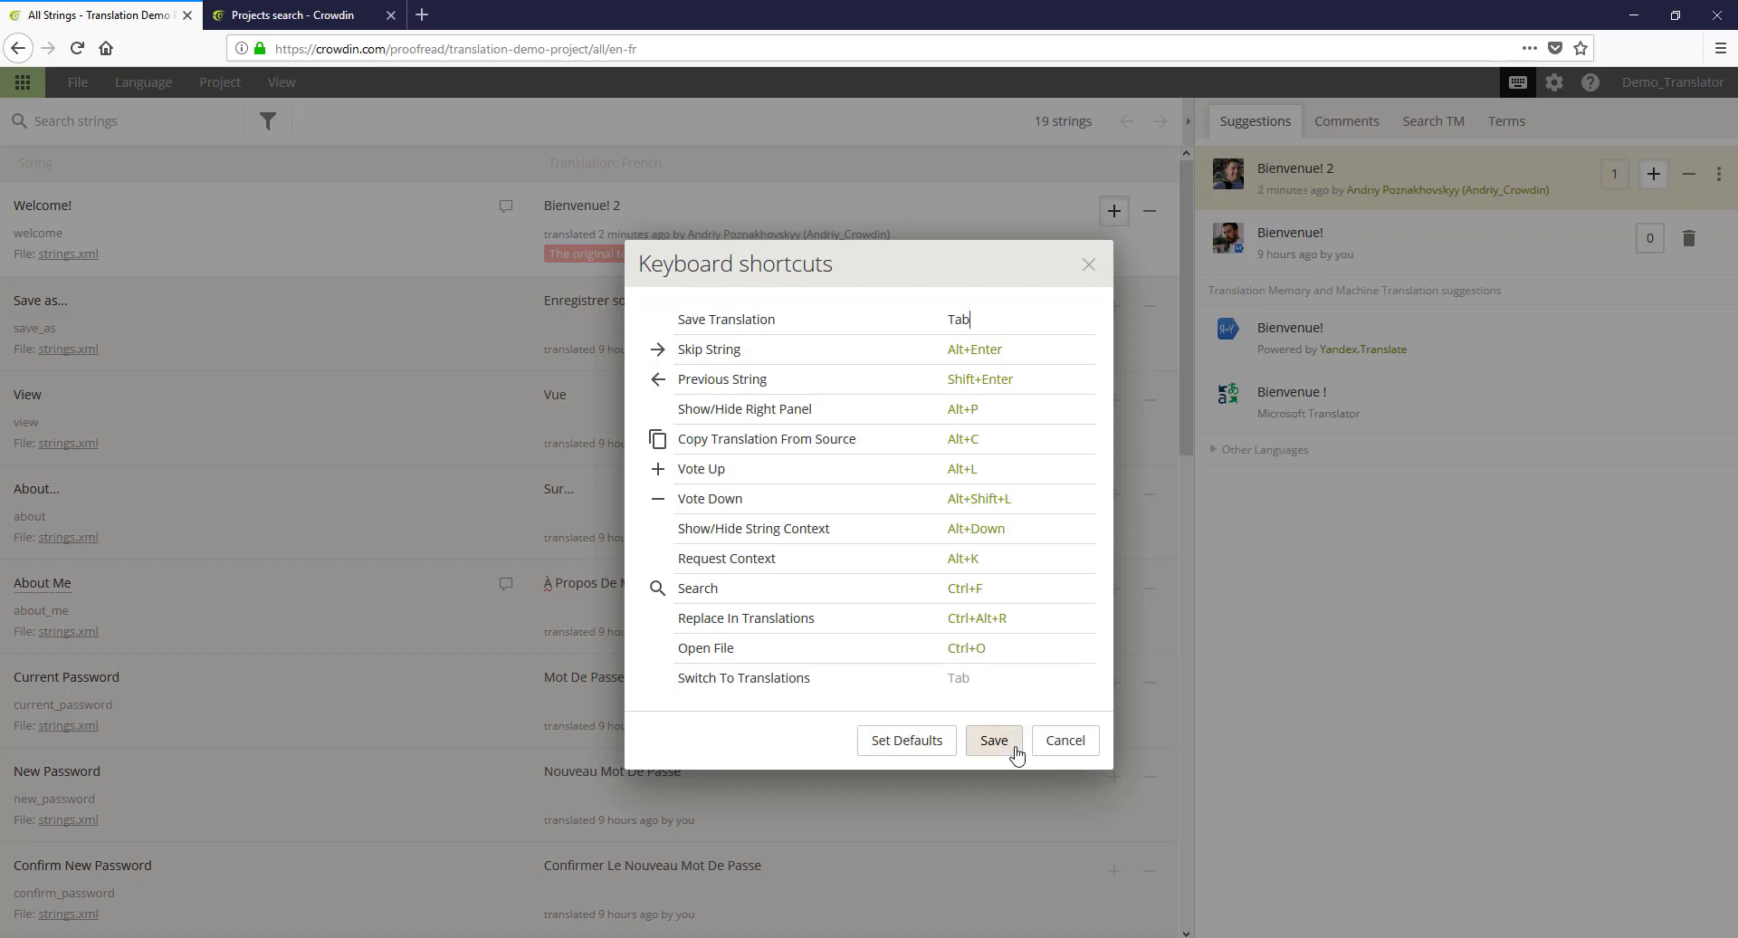
left_click(940, 742)
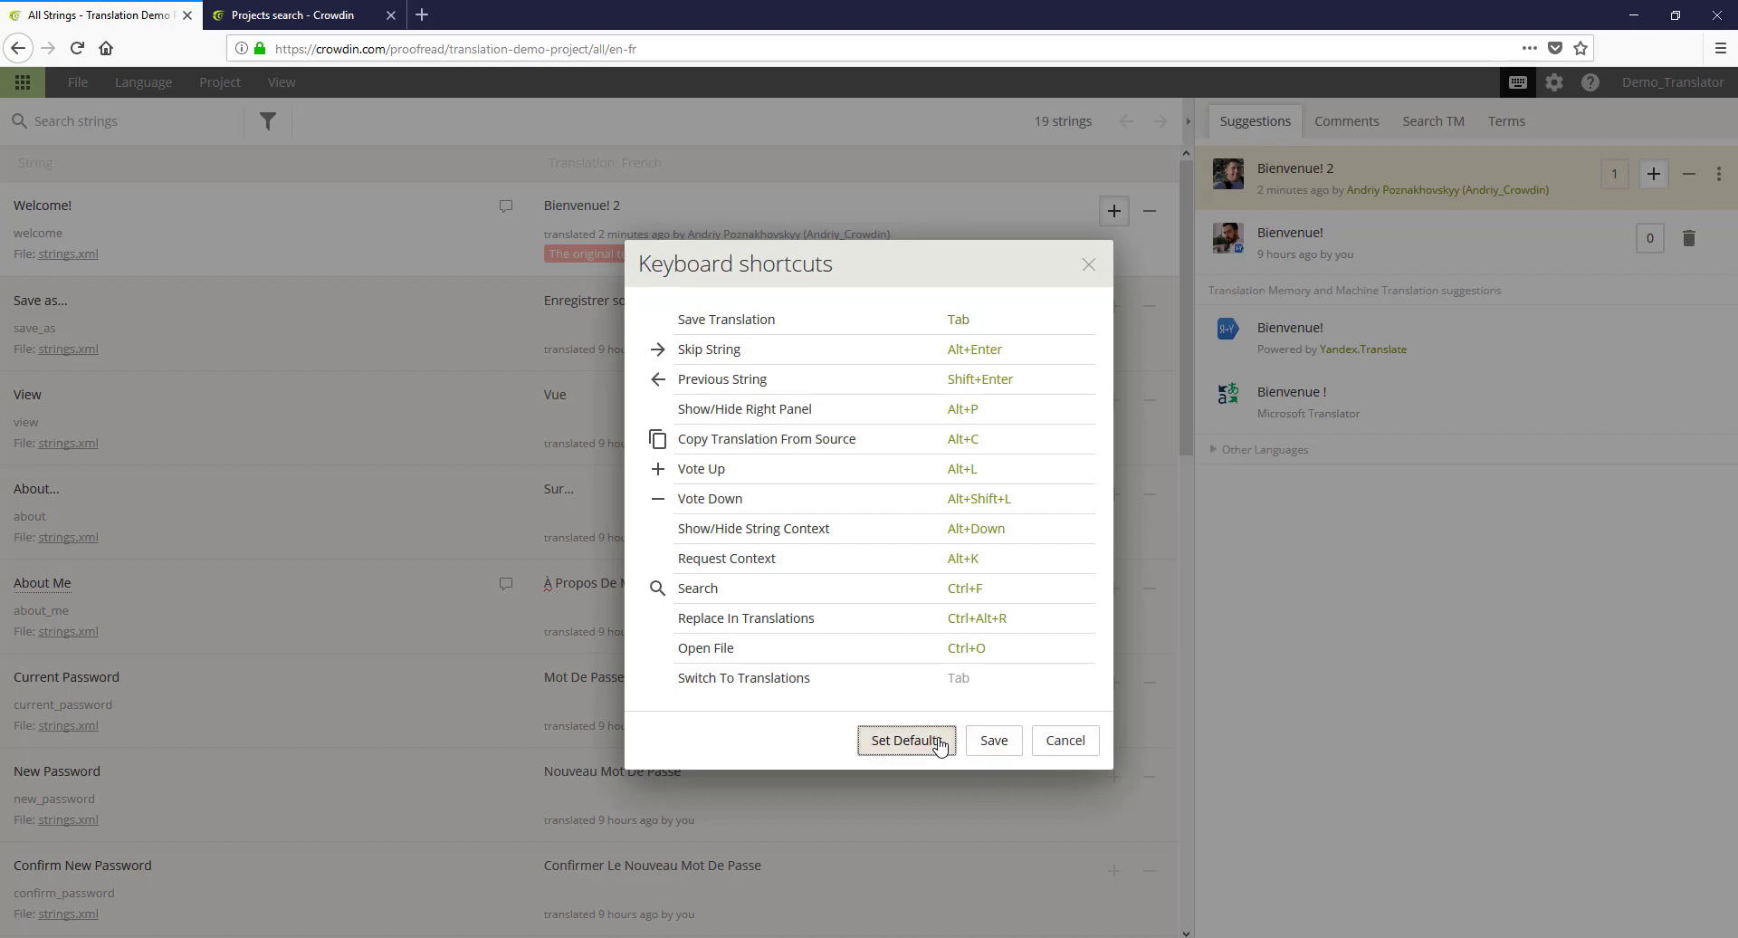
left_click(986, 744)
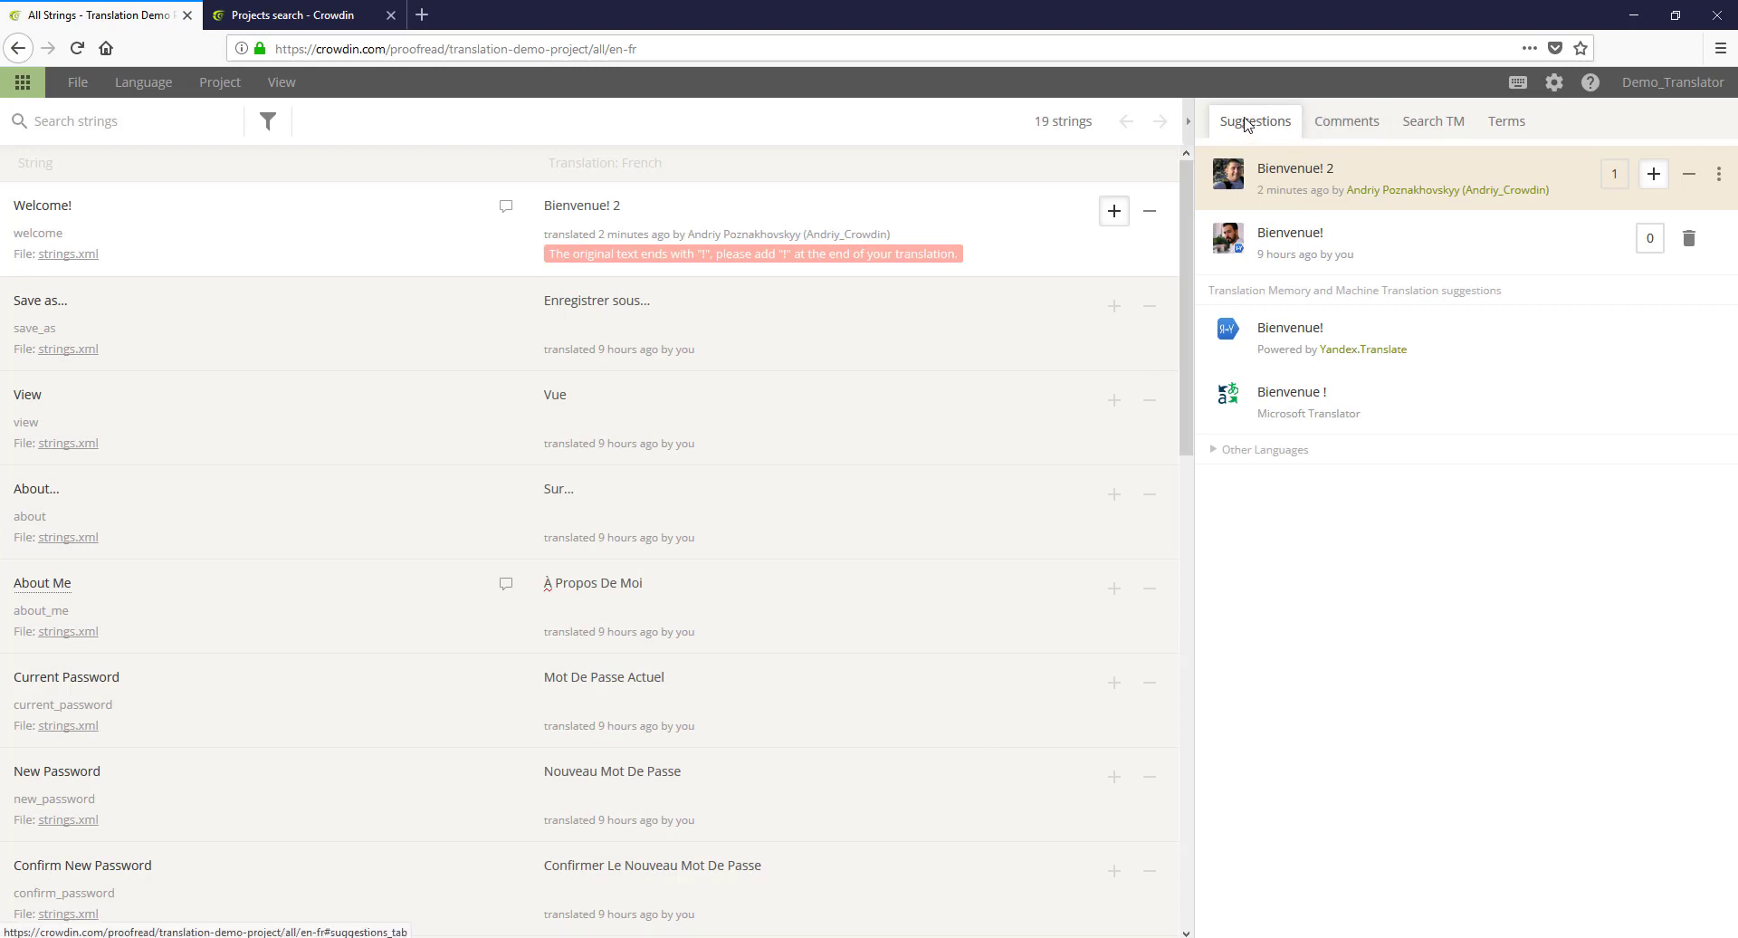
Step: Switch to Translation Mode and examine the comments and glossary terms for "Welcome!"
left_click(281, 81)
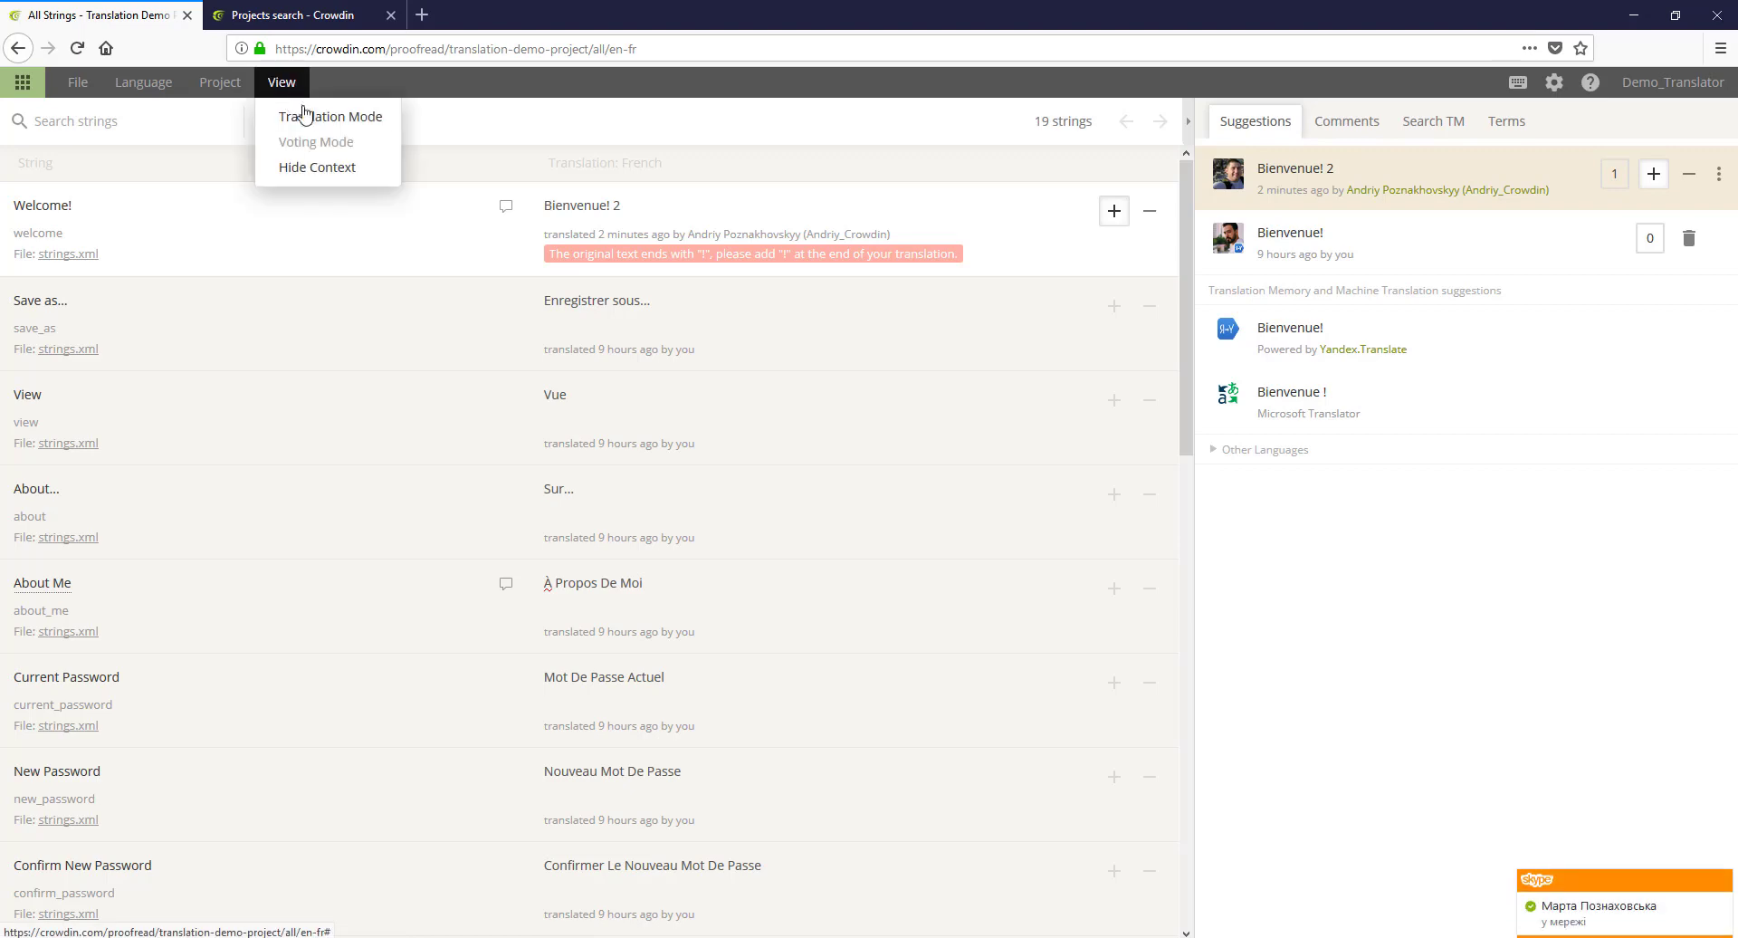
left_click(309, 117)
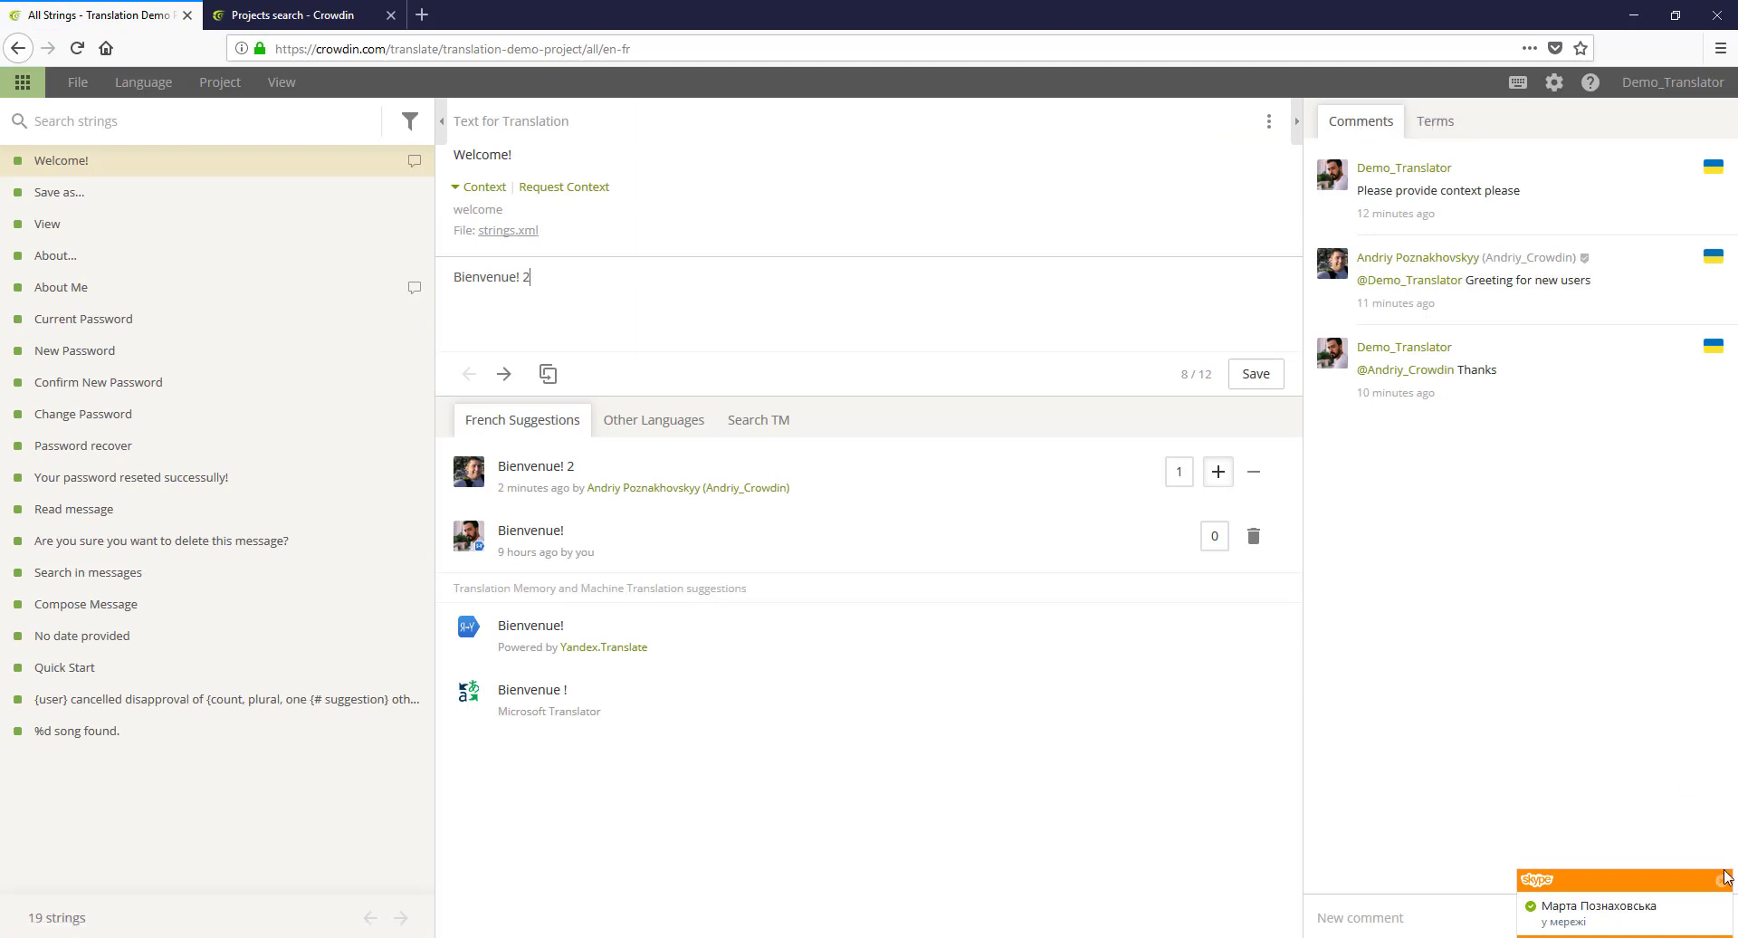
left_click(1435, 120)
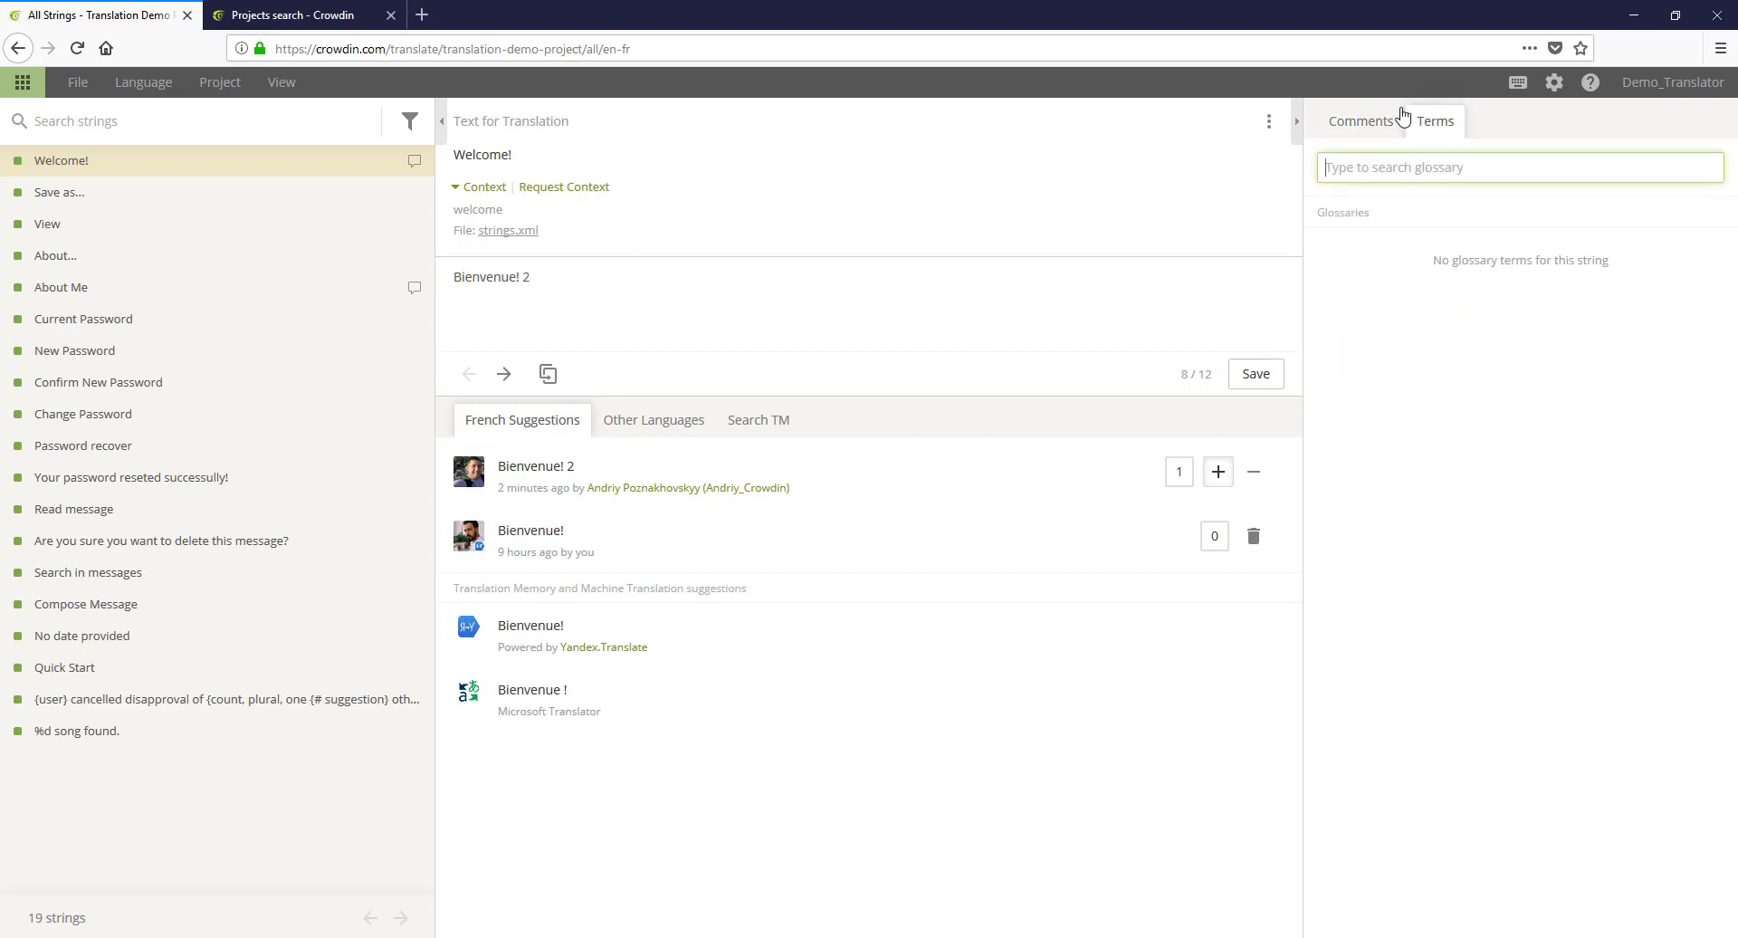
left_click(1371, 121)
left_click(1434, 122)
left_click(1375, 122)
left_click(1430, 127)
left_click(1381, 121)
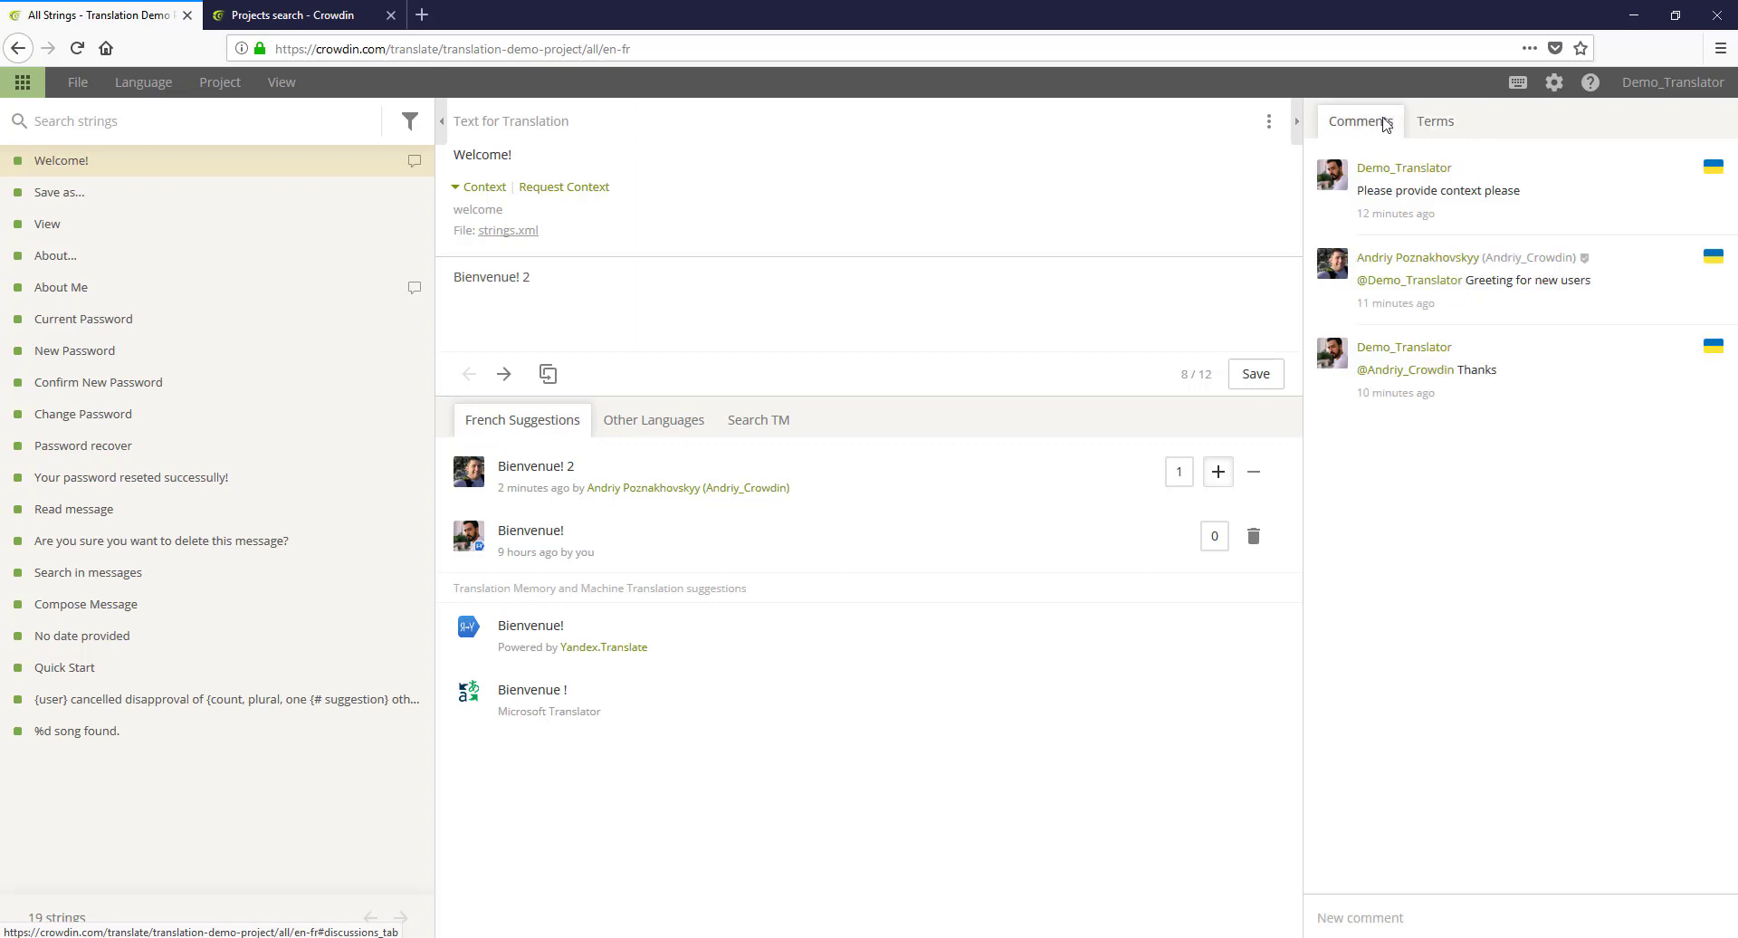
Step: Switch the target language to Ukrainian and open the string "About Me"
left_click(154, 84)
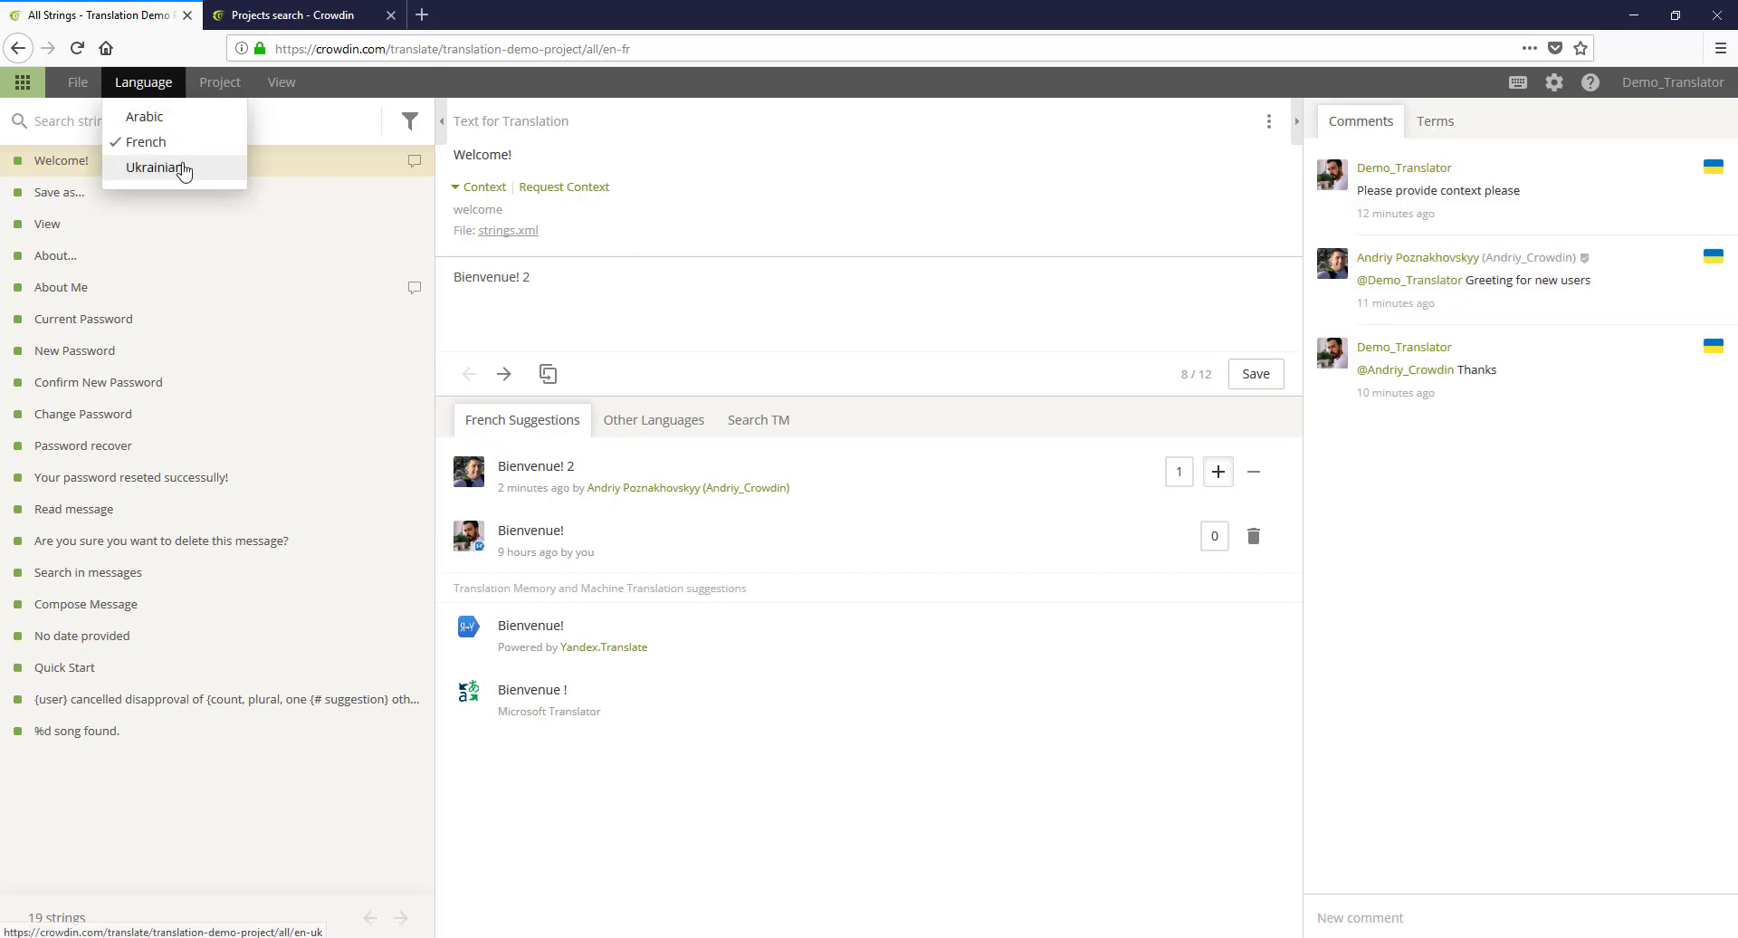
left_click(172, 166)
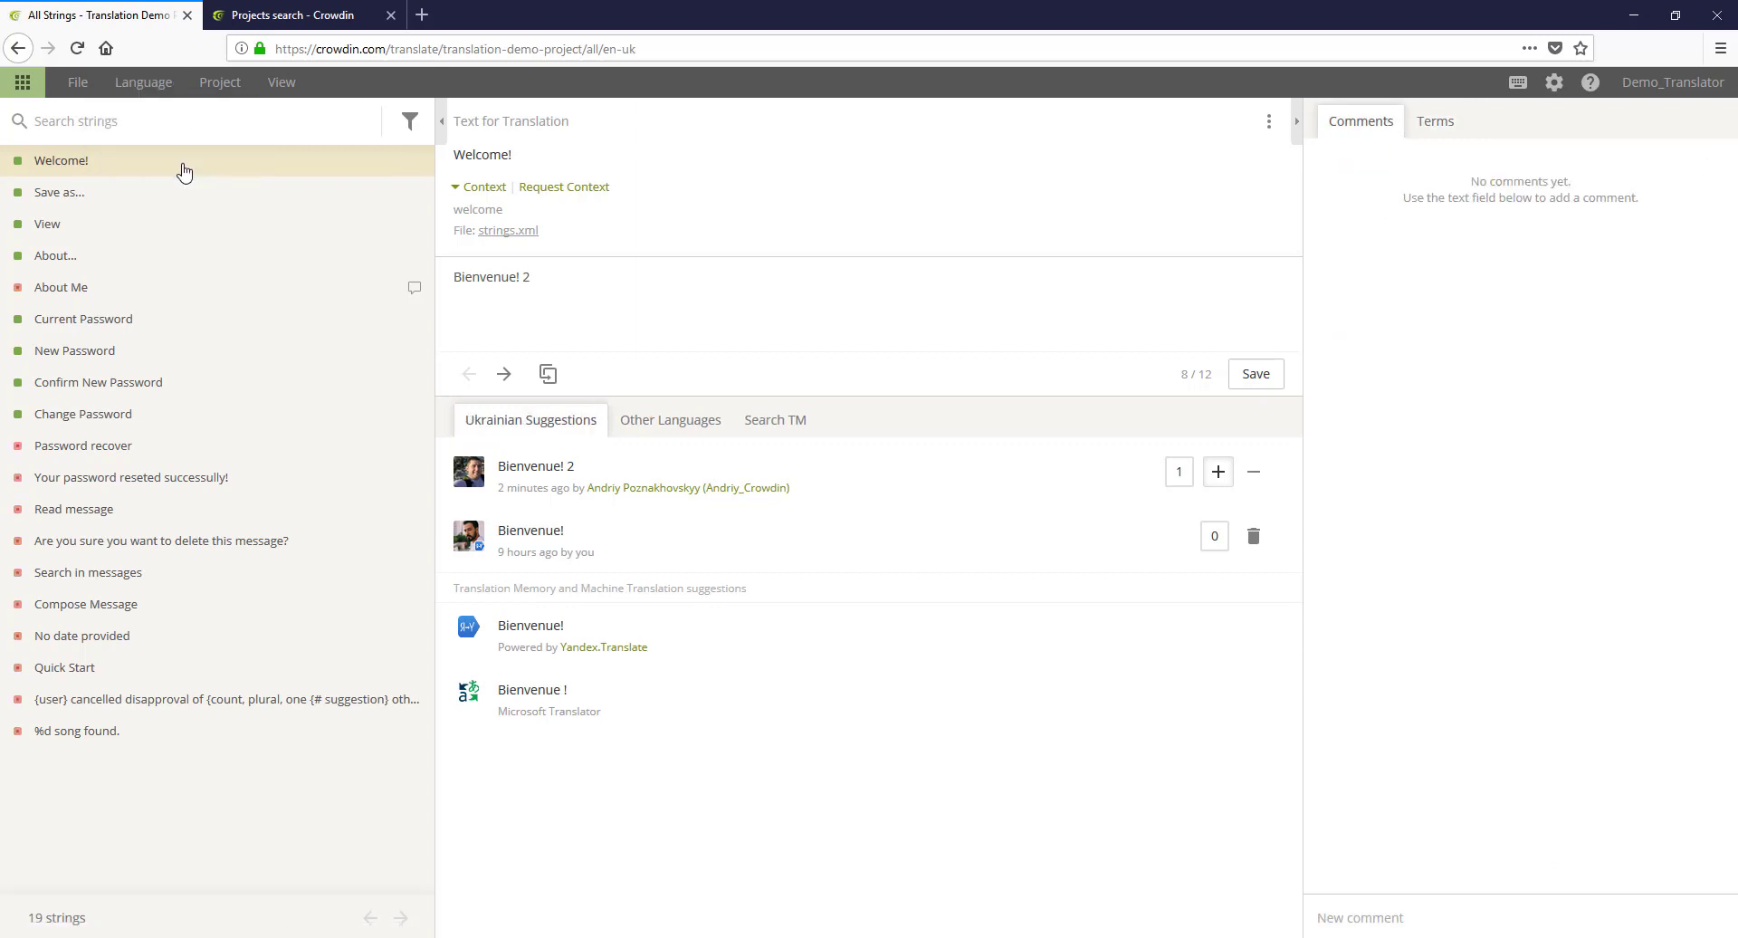
left_click(146, 288)
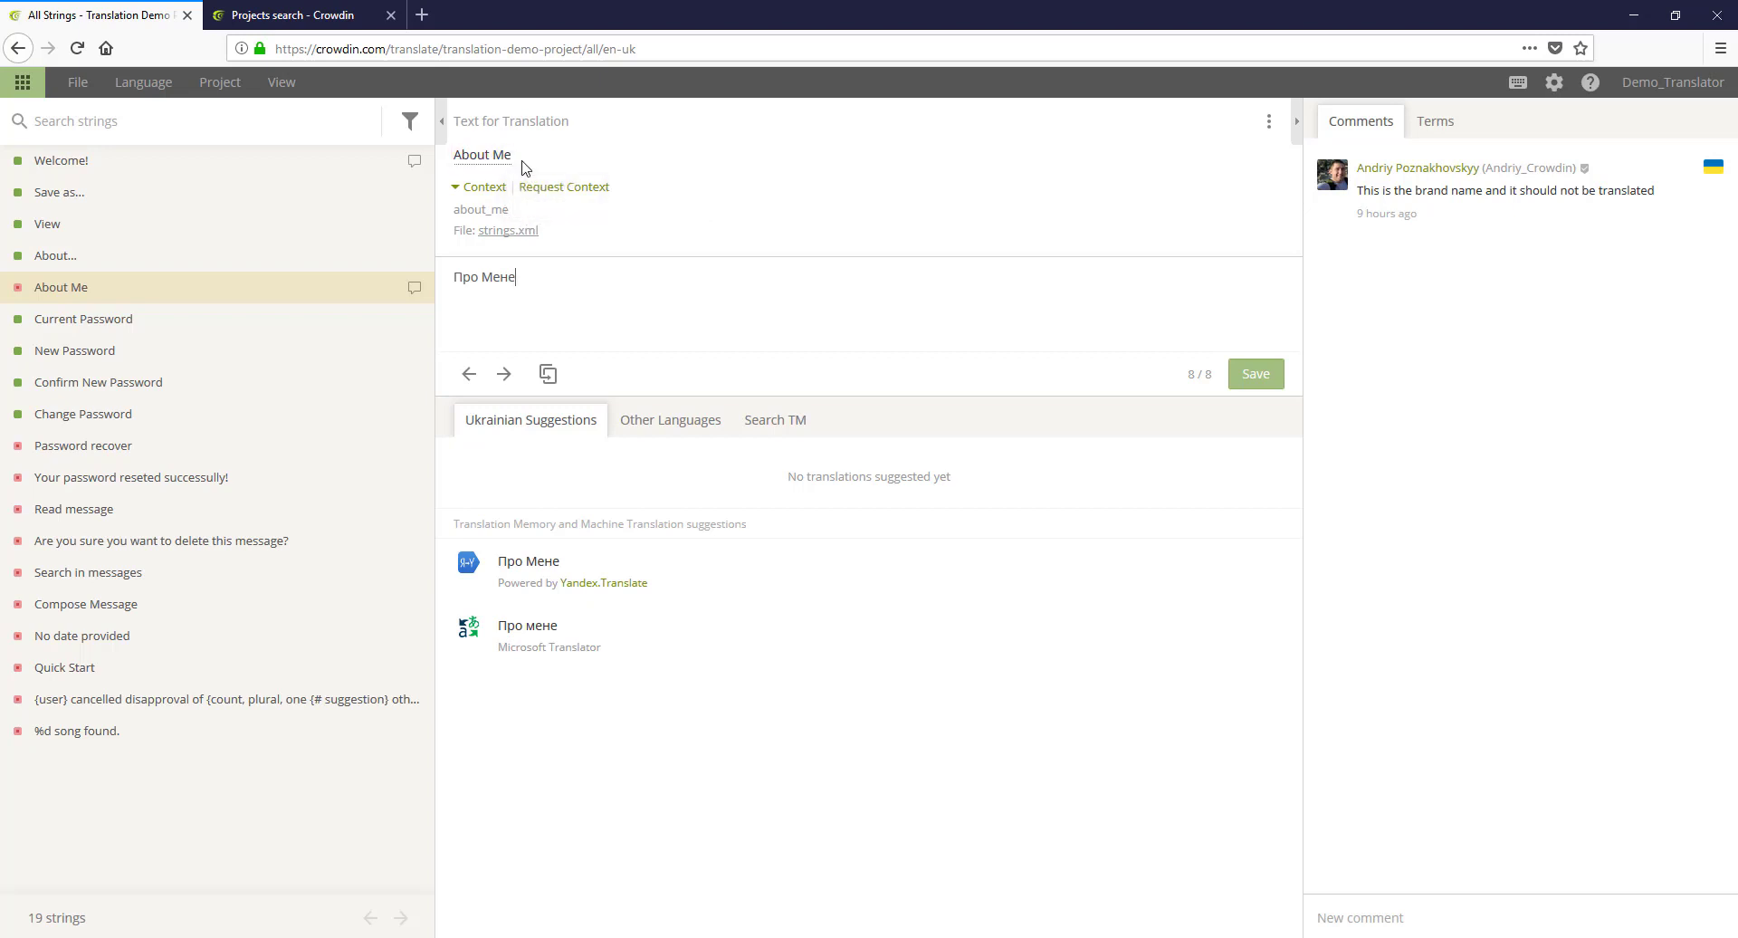
Step: Replace the suggested translation with the untranslated glossary term "About Me" and save it
mouse_move(504, 163)
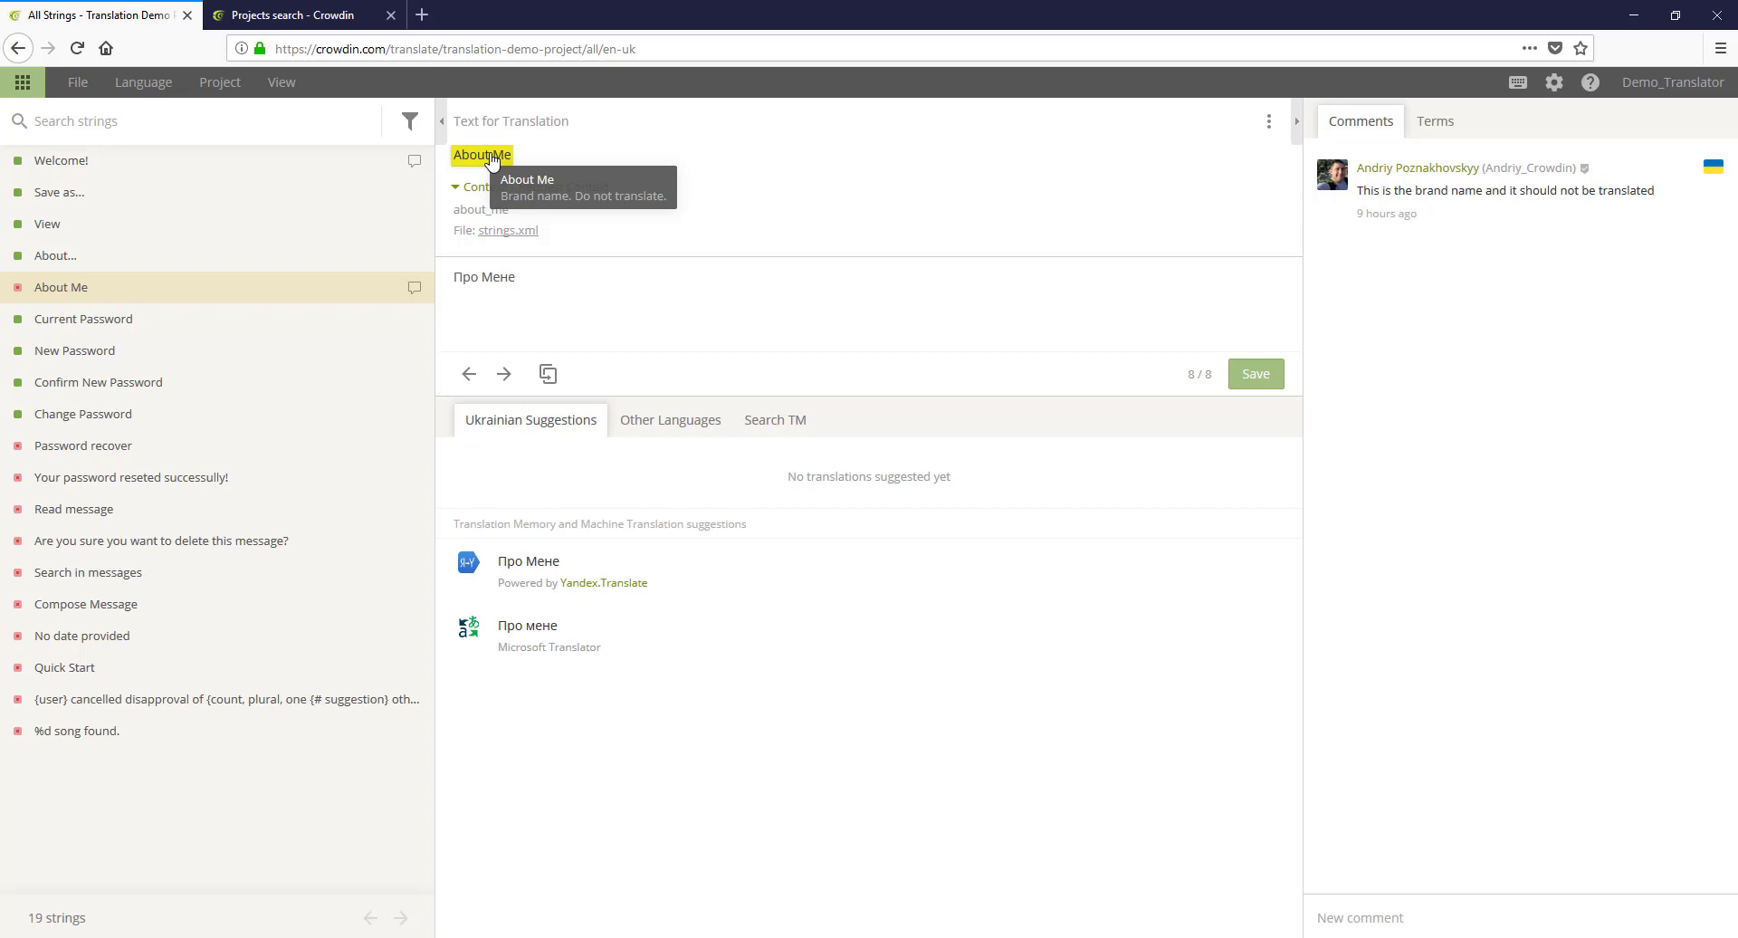
left_click_drag(558, 301, 333, 257)
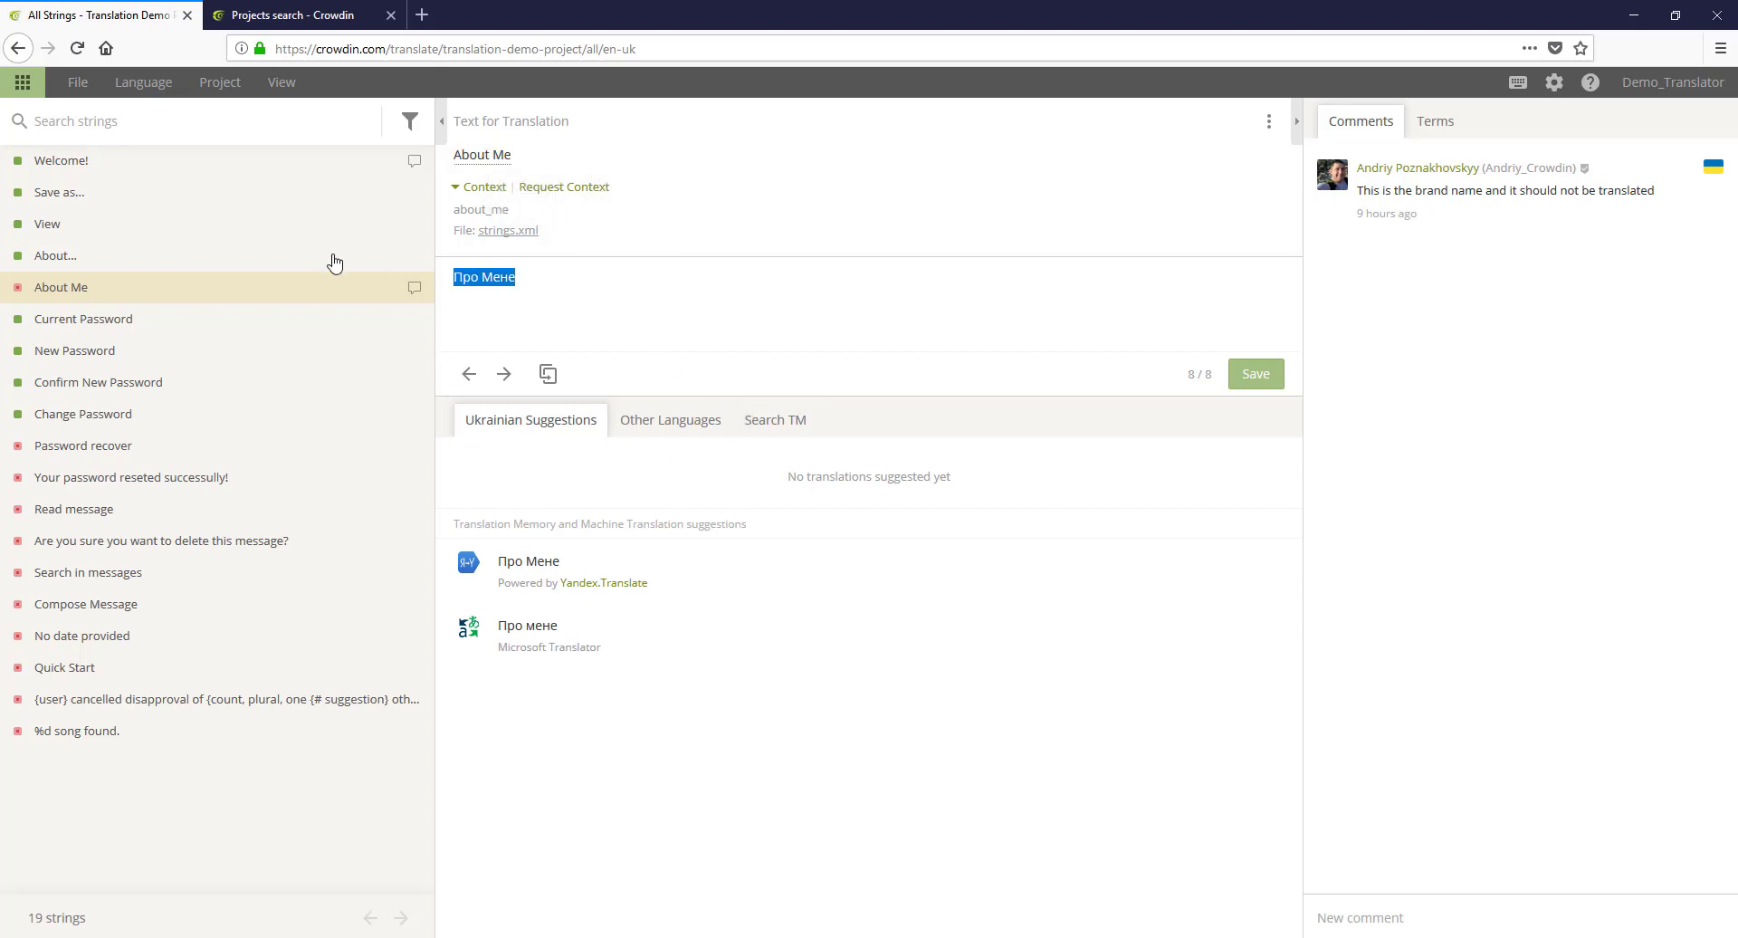
key("BackSpace")
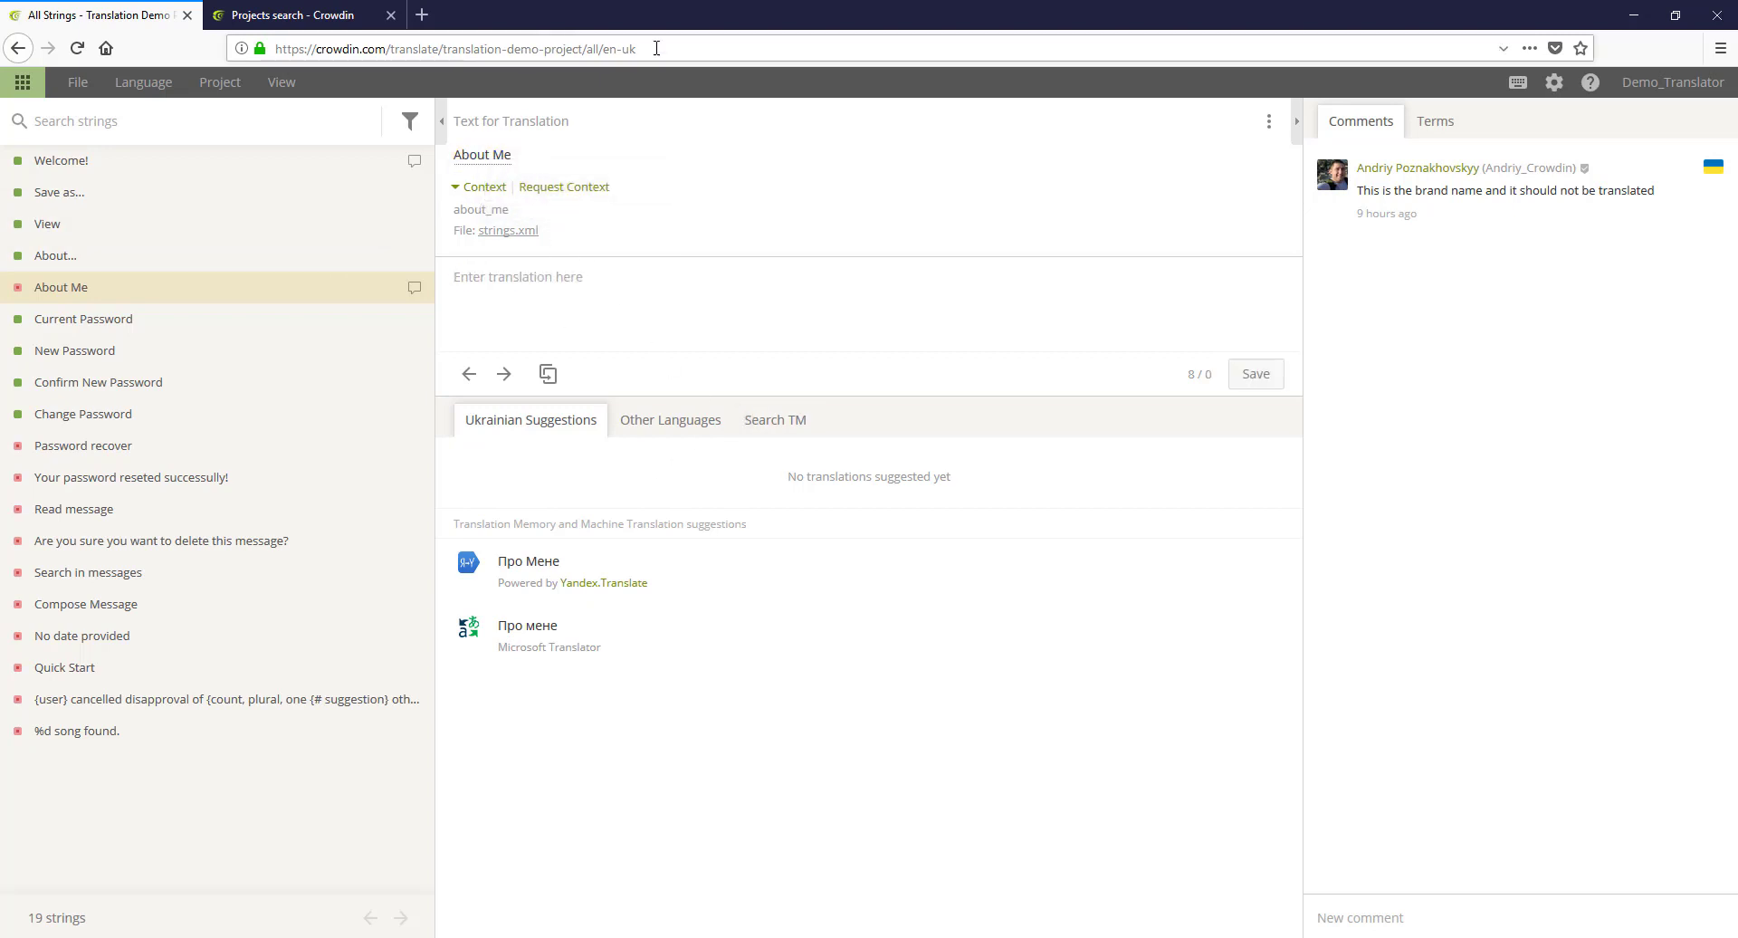
left_click(495, 164)
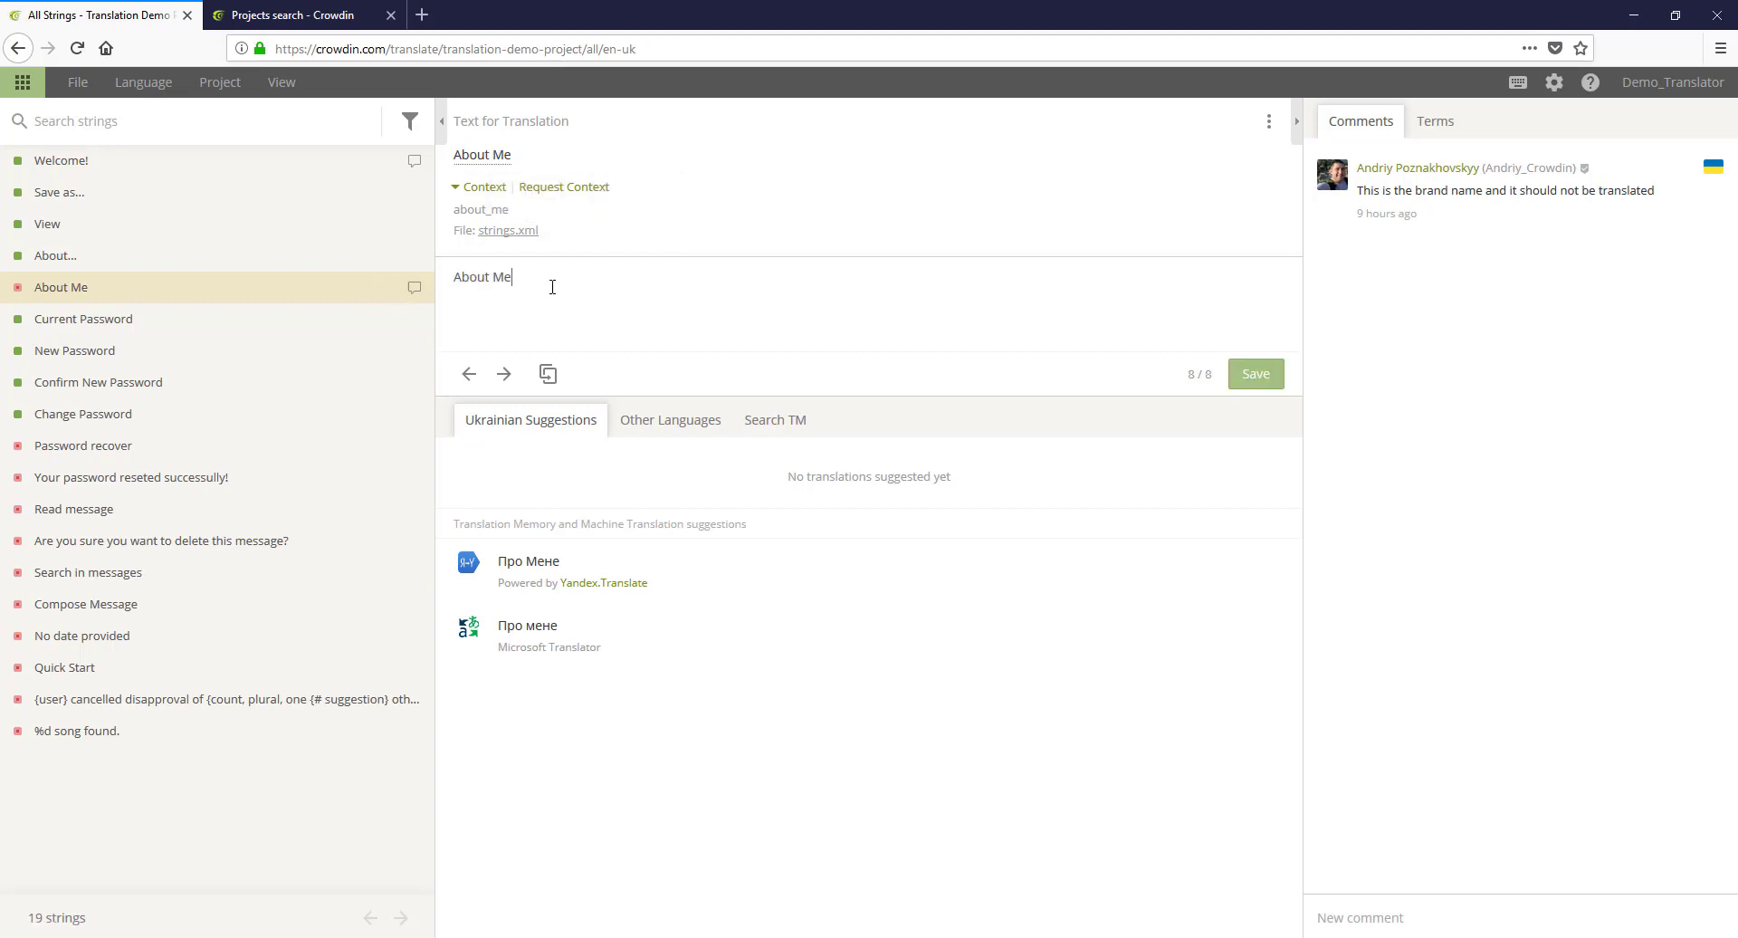
left_click(1264, 378)
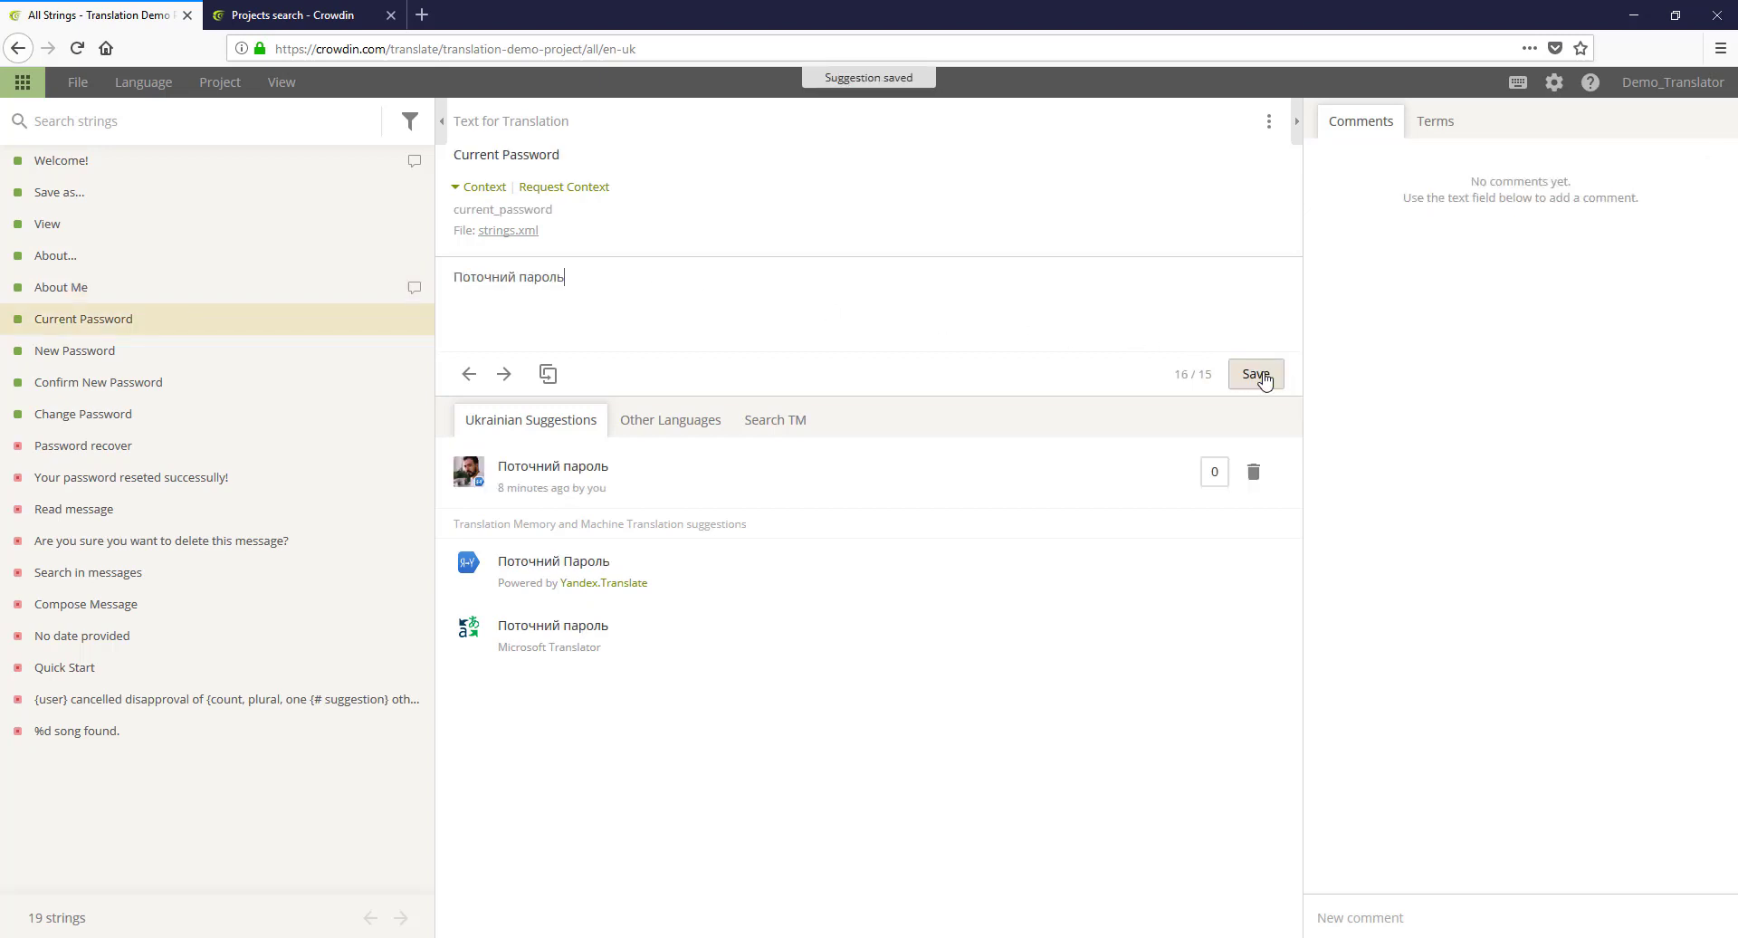
Step: Reopen the string "About Me" and examine its glossary term and description
left_click(234, 292)
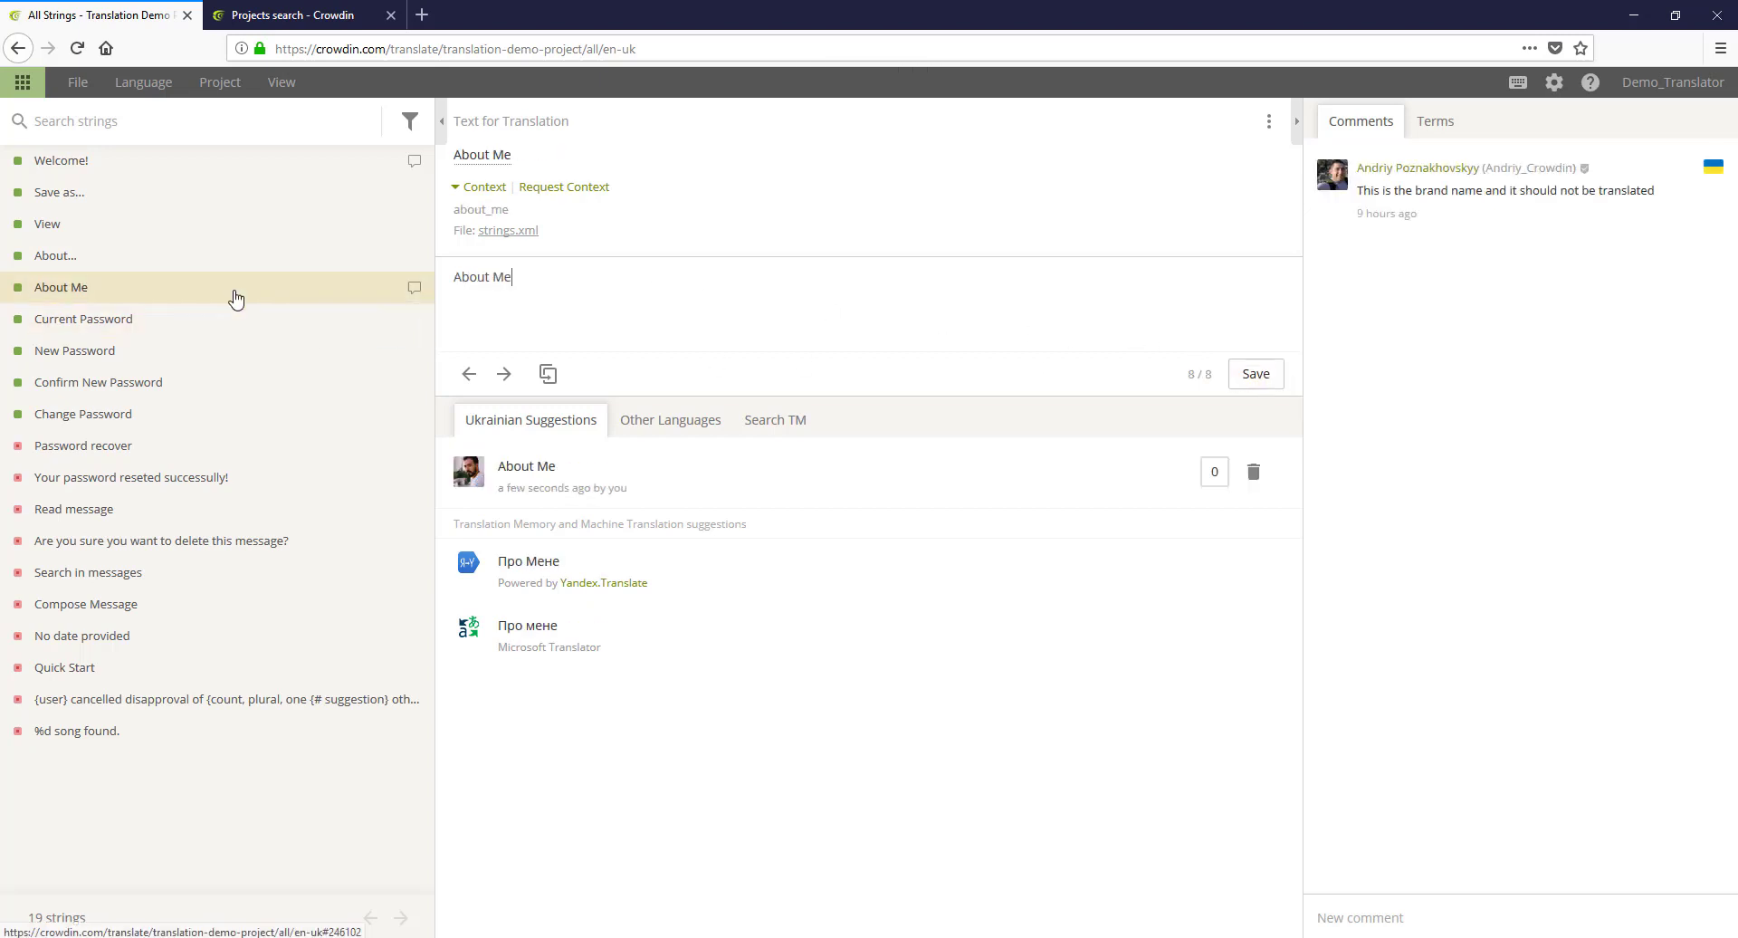
left_click(1444, 124)
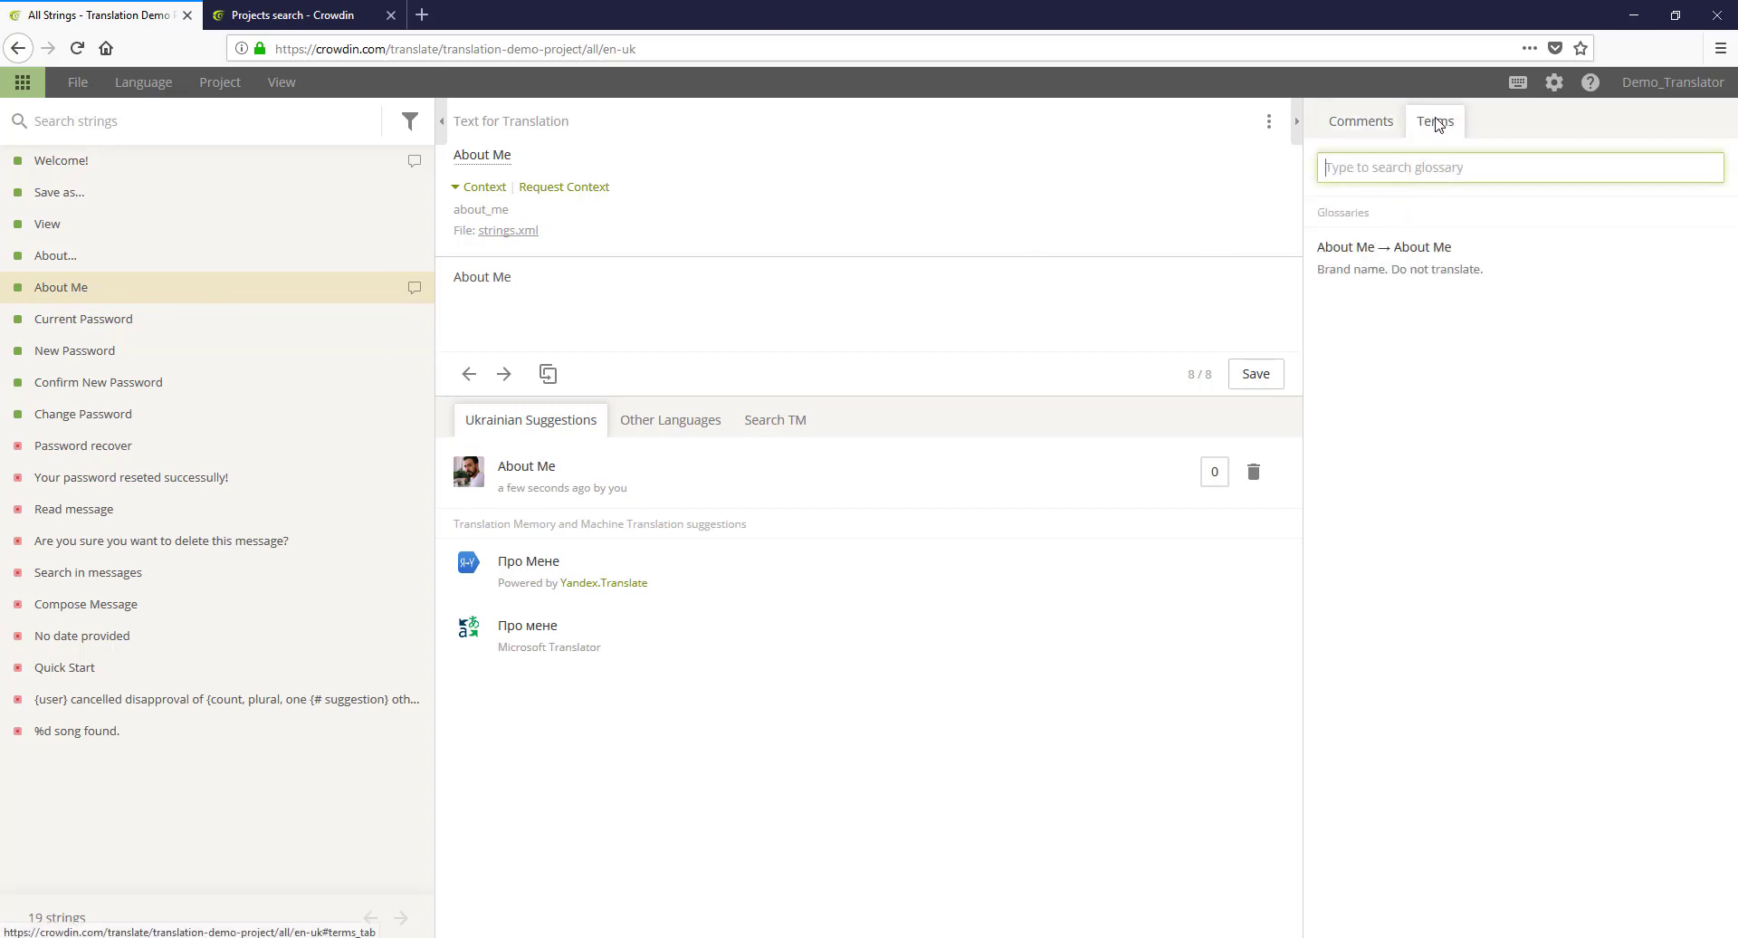
left_click_drag(1498, 273, 1316, 271)
left_click(51, 286)
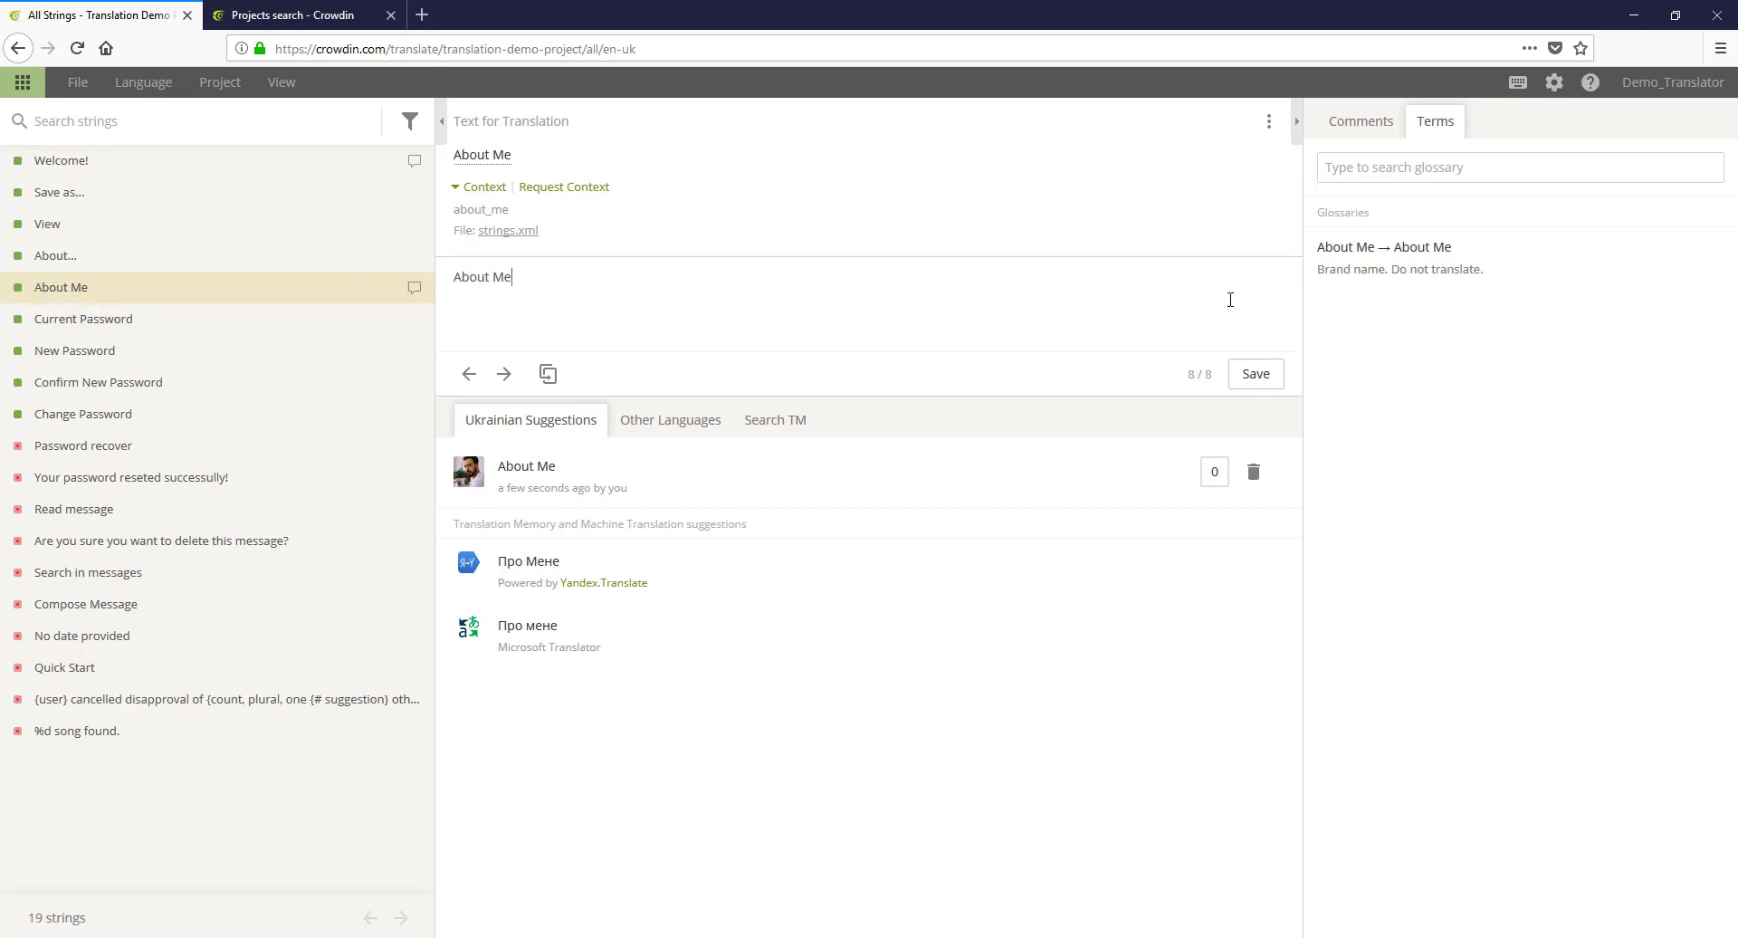
Step: Search the terms for "Password" and read the Wikipedia entry for its Ukrainian equivalent
left_click(1426, 172)
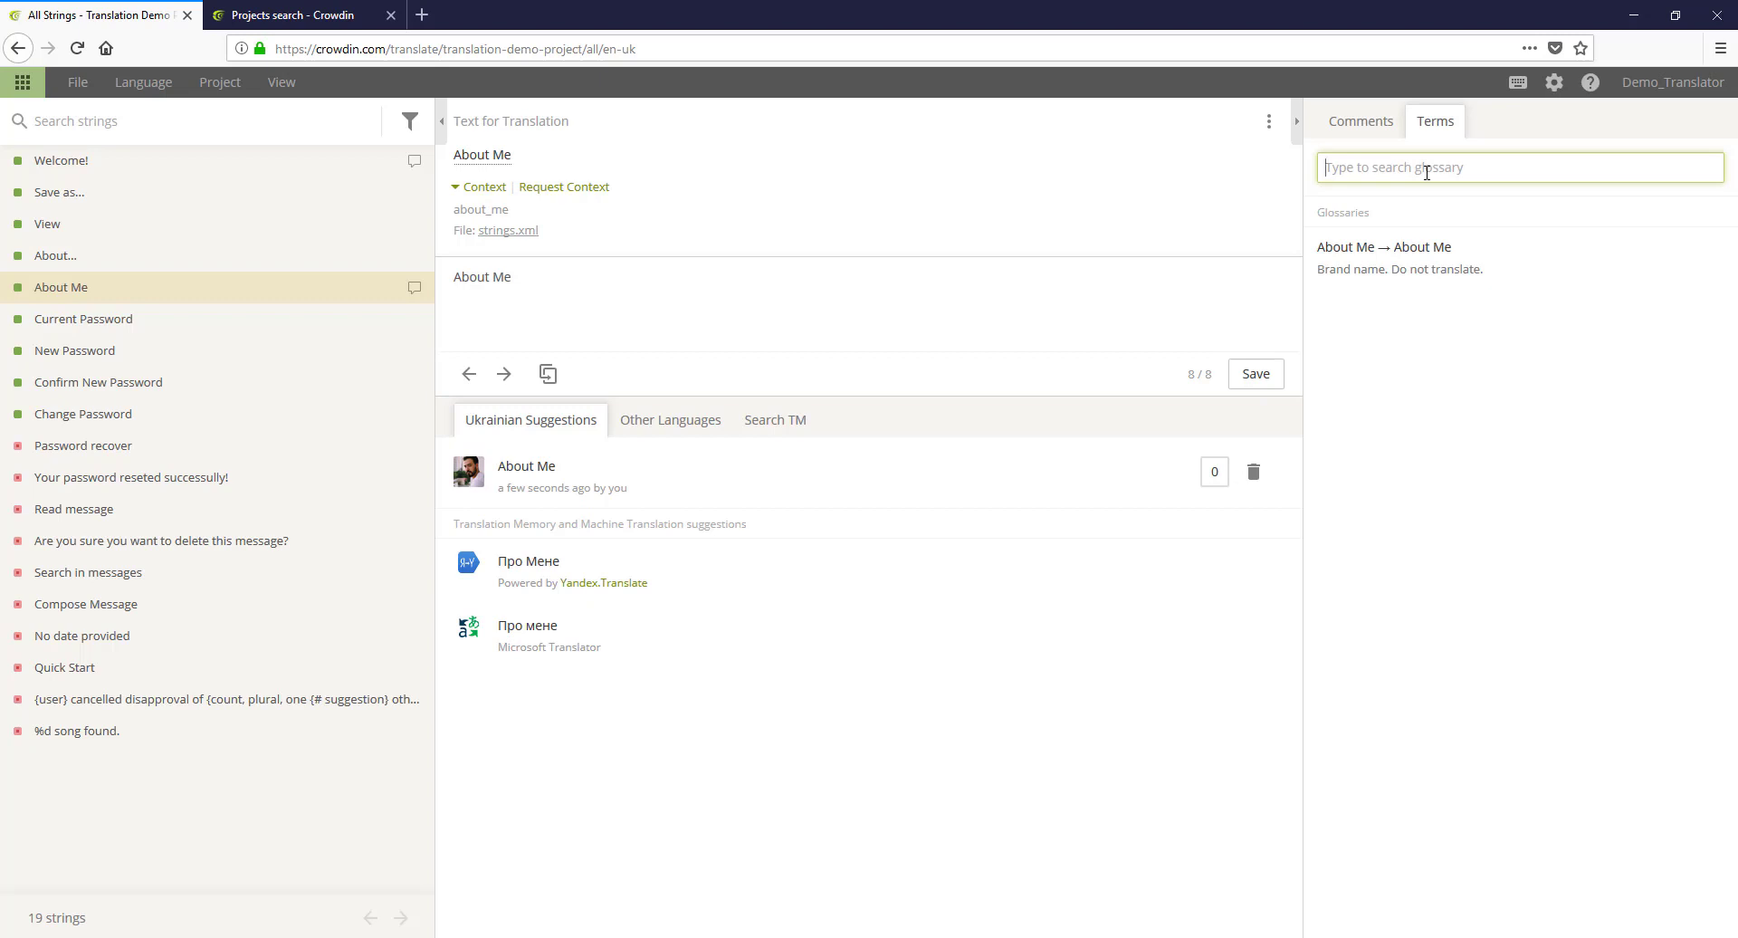
type("Password")
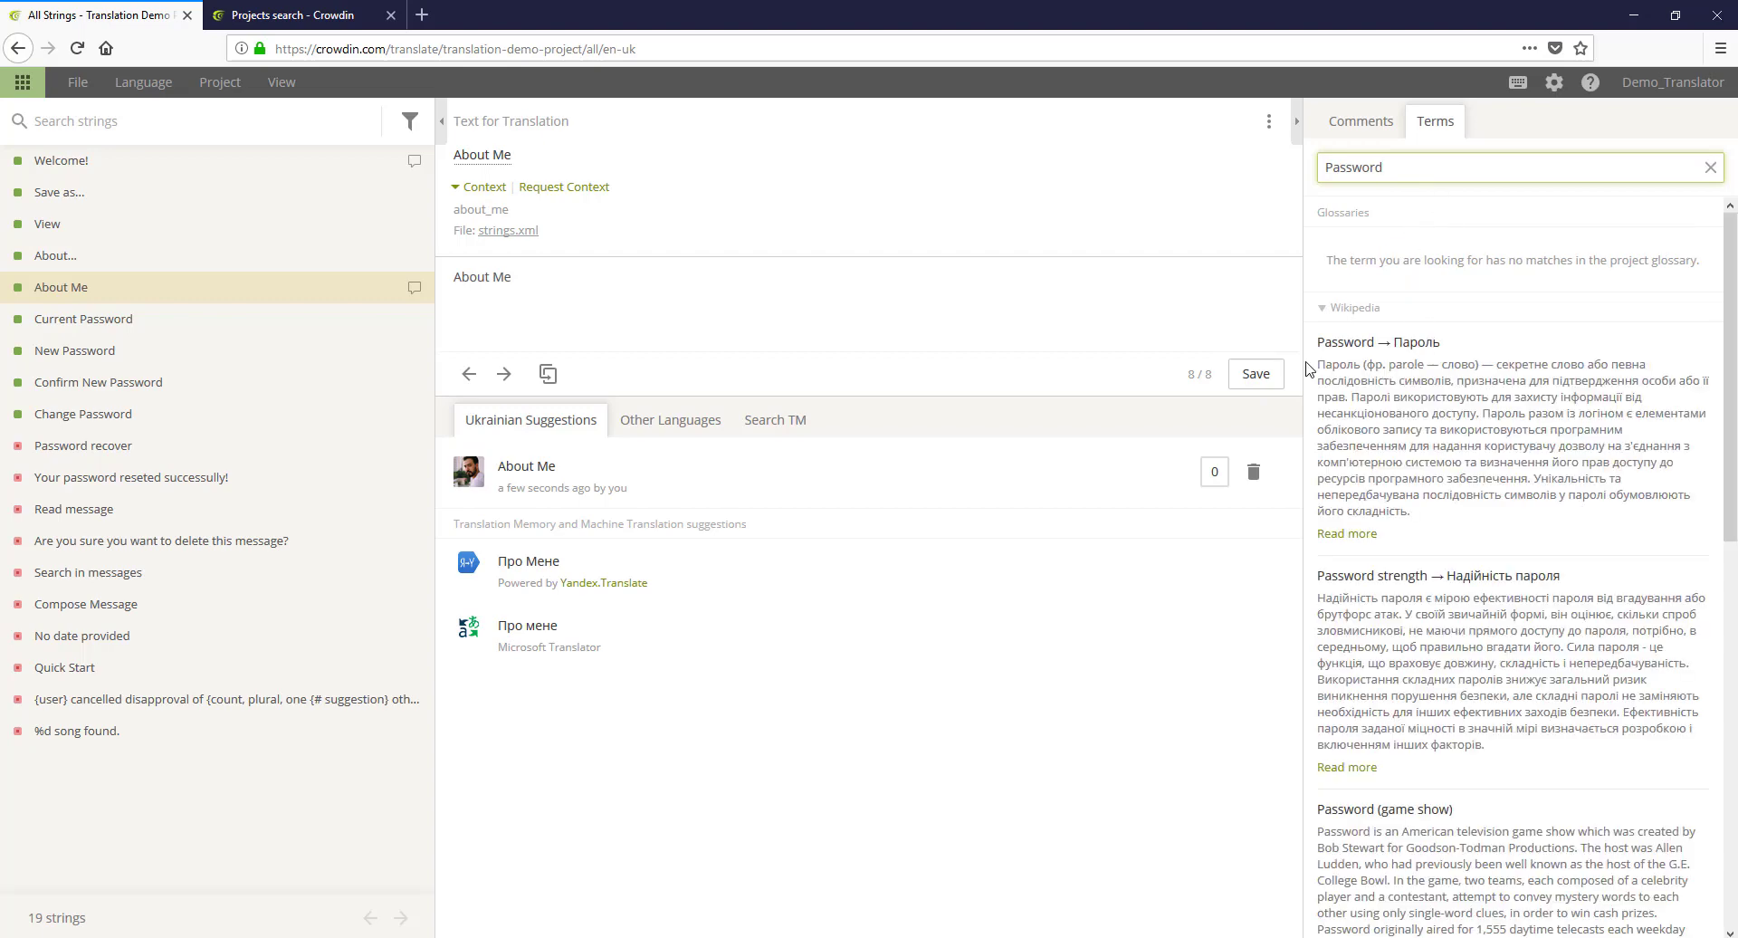
left_click_drag(1314, 342, 1562, 355)
left_click(1586, 369)
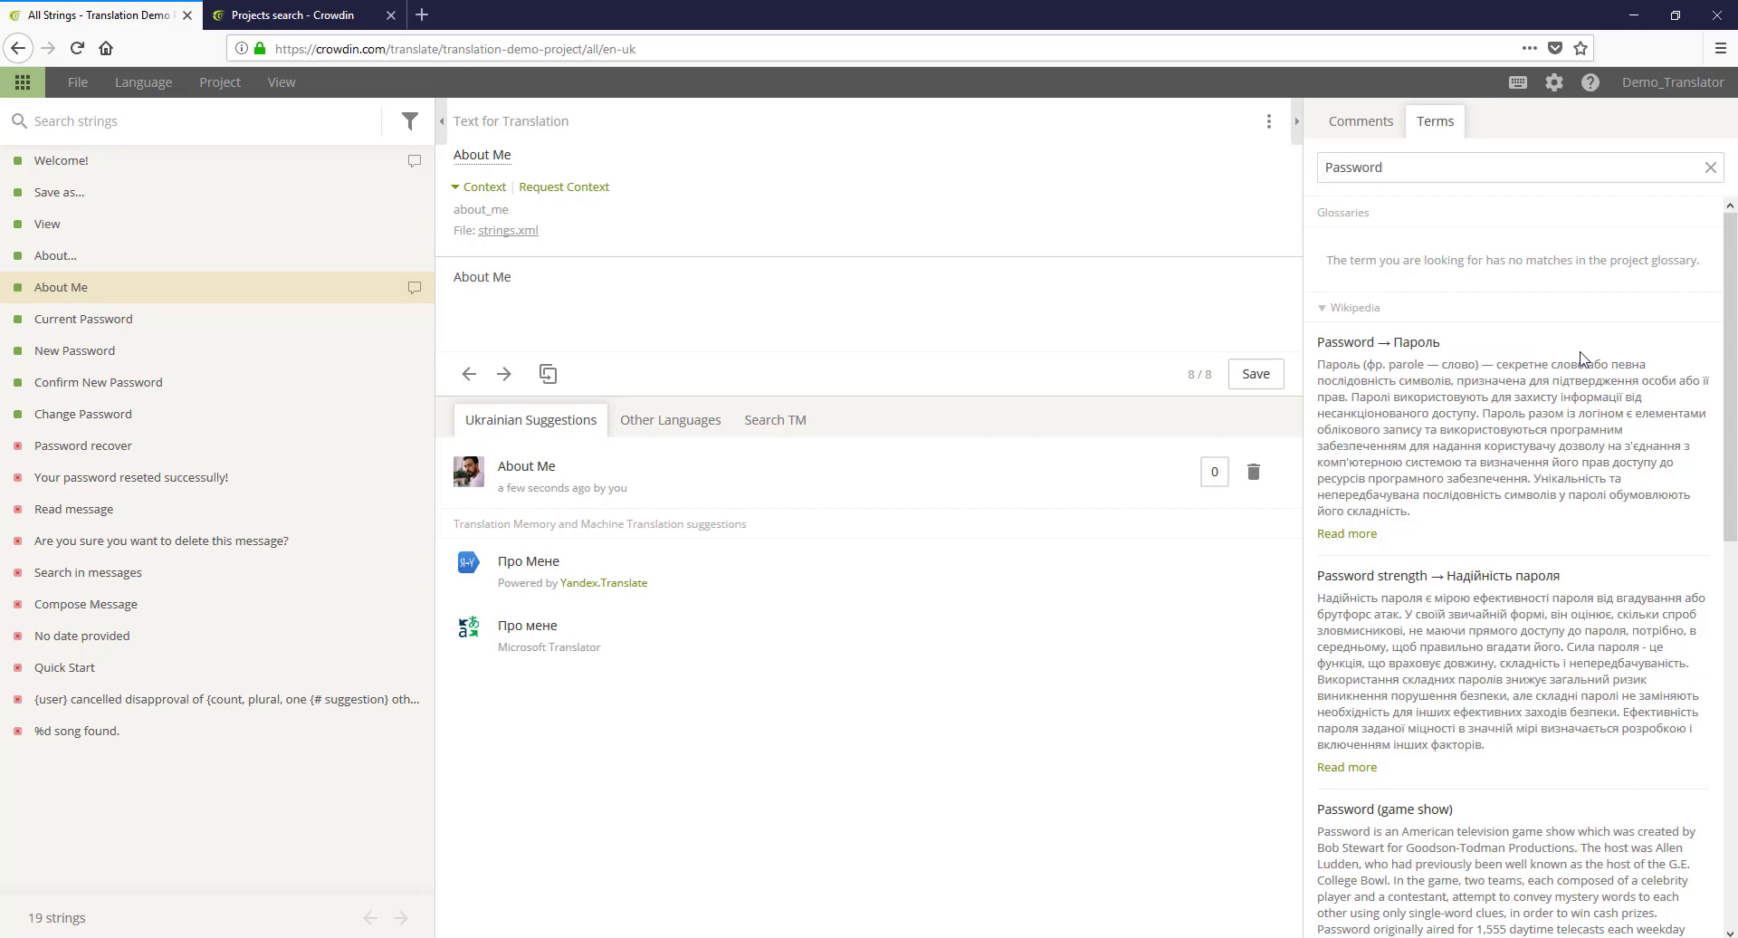
Step: Lower the minimum match for shown TM suggestions to its lowest value in the editor settings and save
left_click(1554, 84)
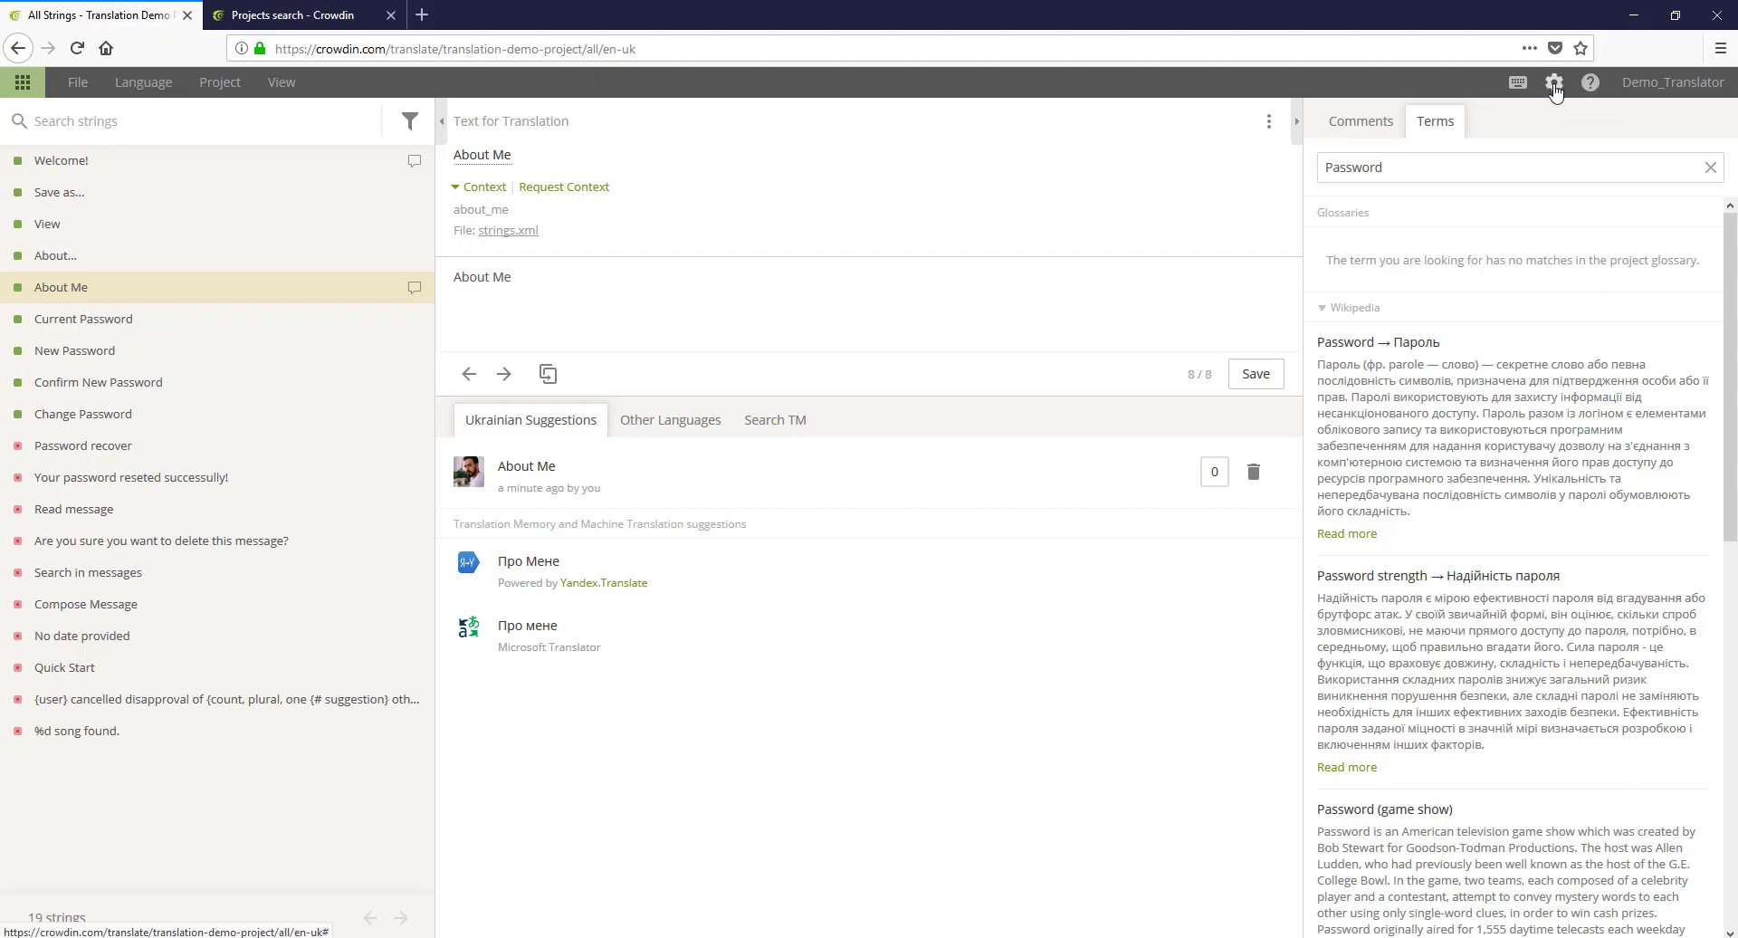
left_click(1554, 90)
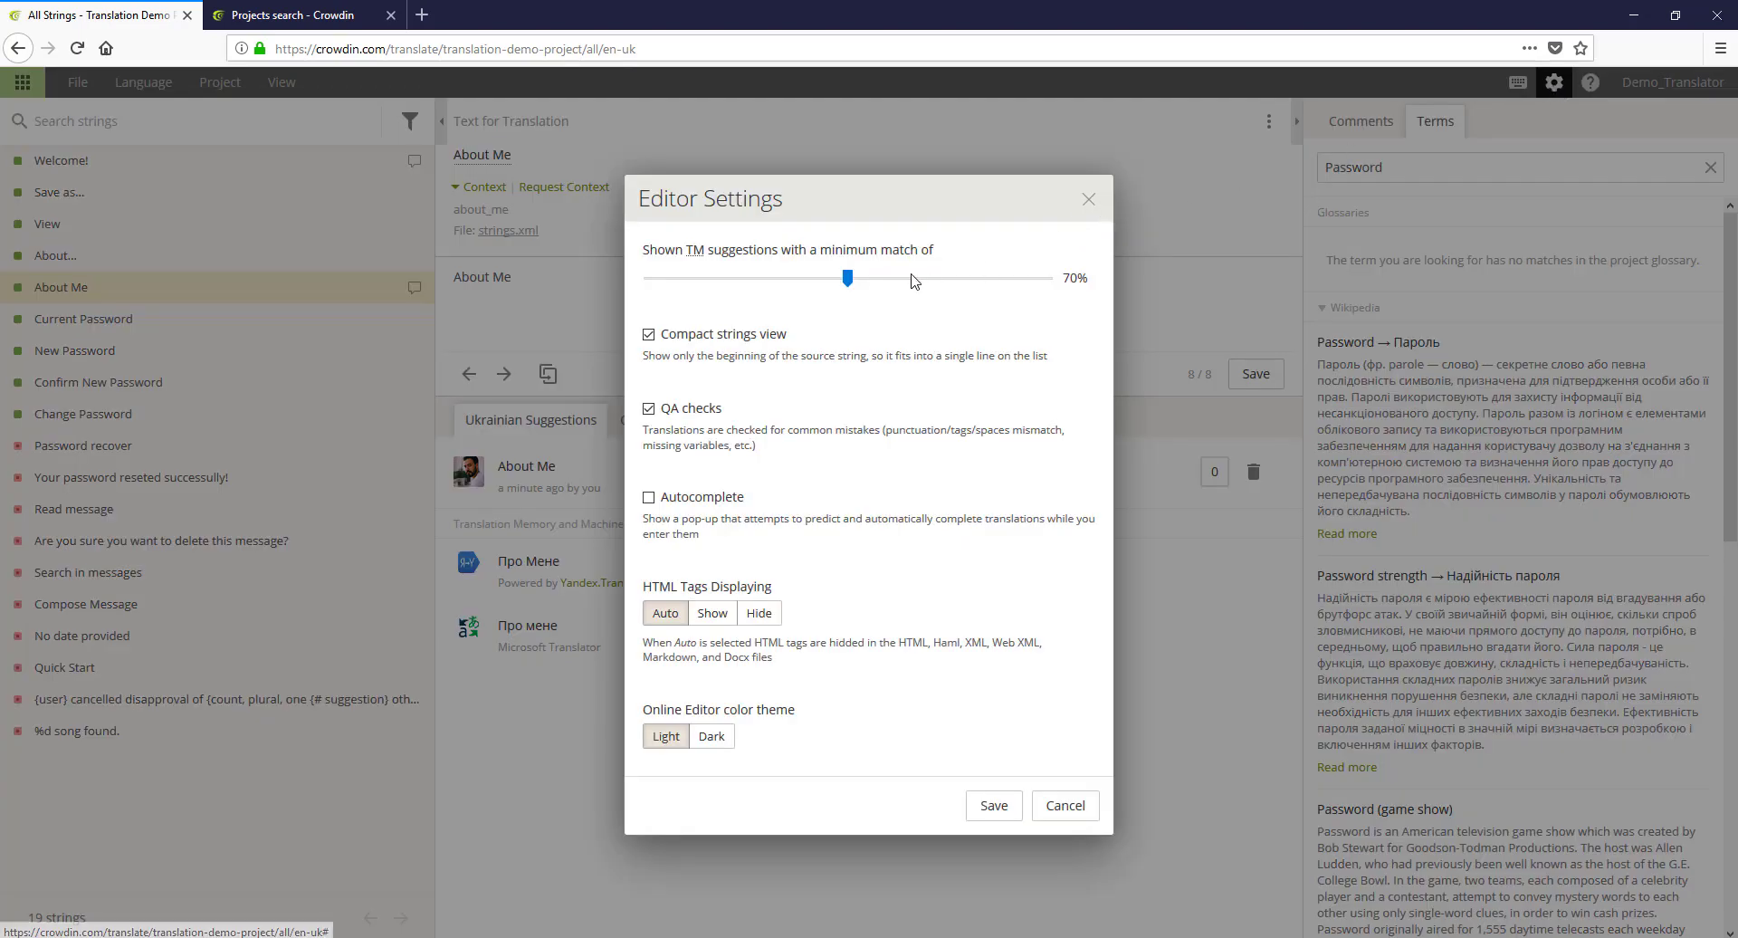
left_click_drag(851, 281, 821, 280)
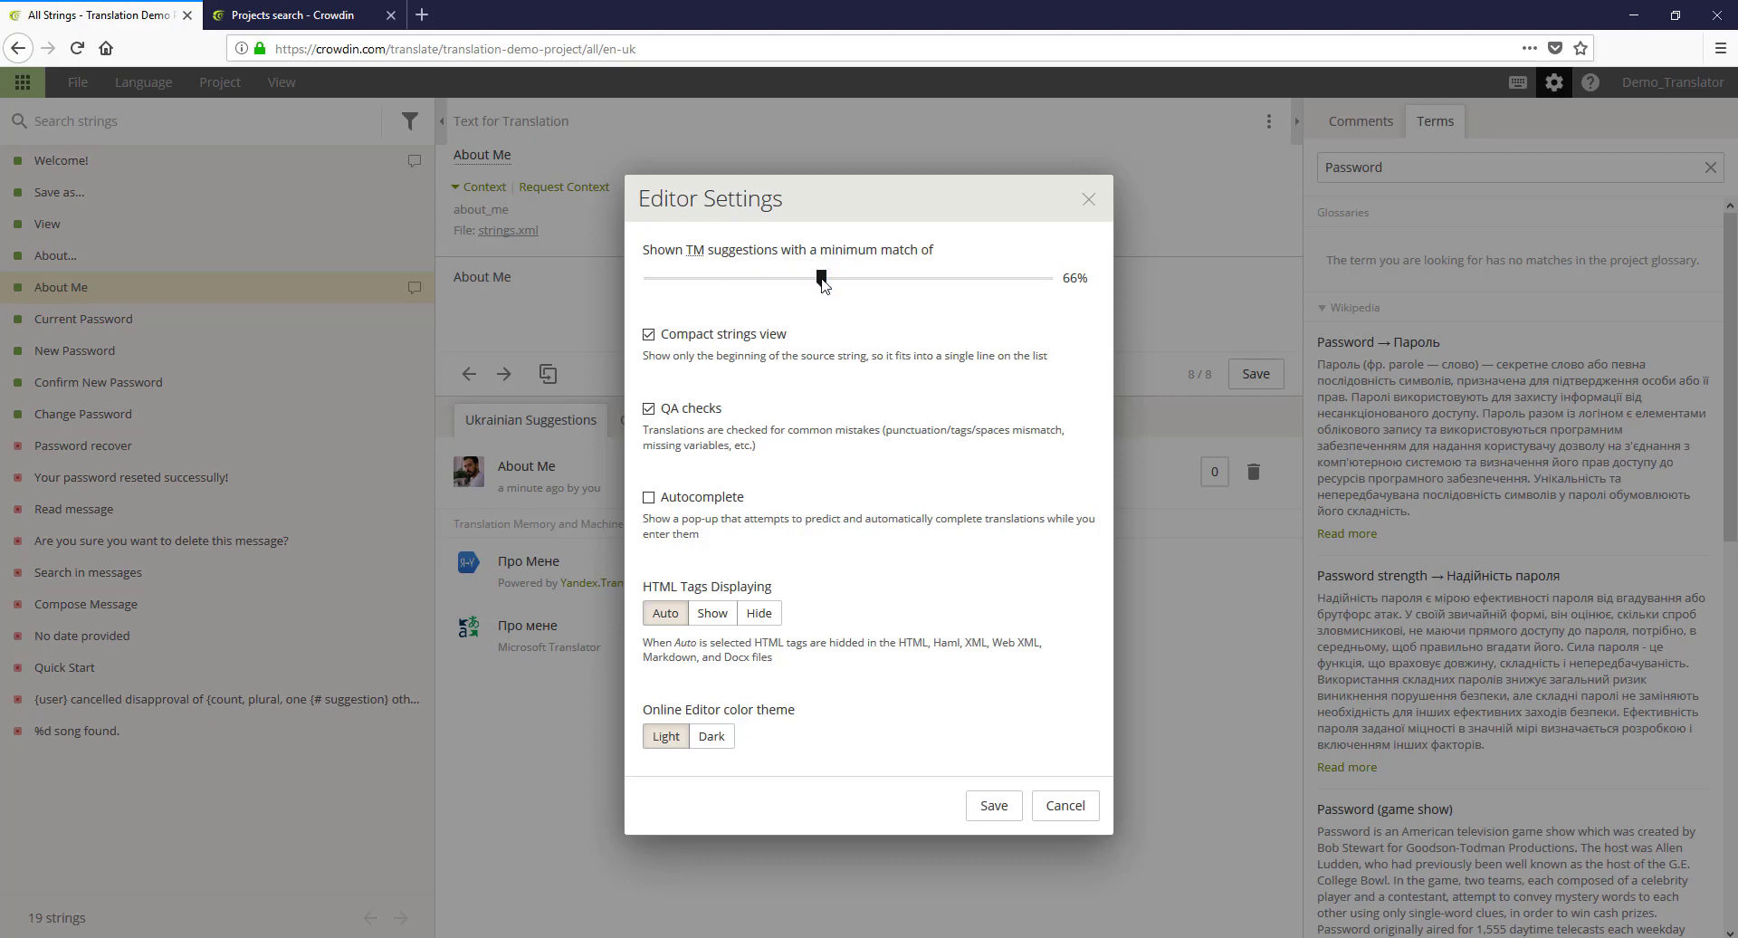
left_click_drag(822, 282, 572, 324)
left_click(994, 804)
Step: Look through the untranslated strings from "Password recover" to "No date provided" for translation memory suggestions
left_click(183, 452)
left_click(190, 475)
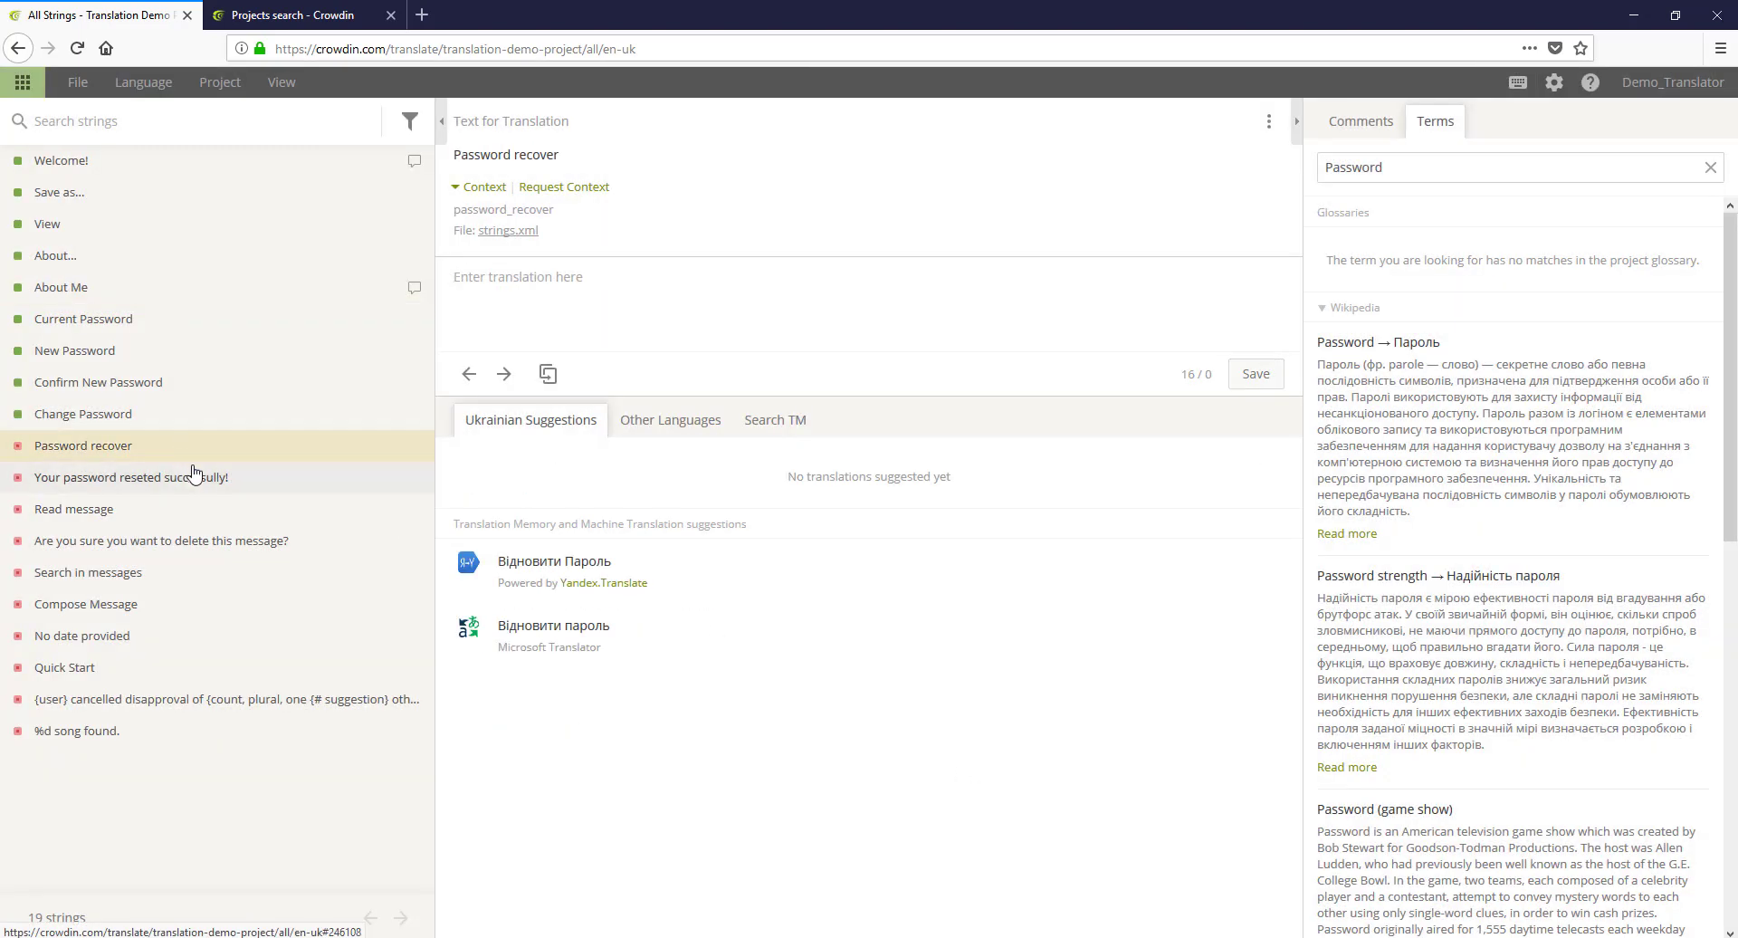
left_click(202, 507)
left_click(213, 545)
left_click(220, 634)
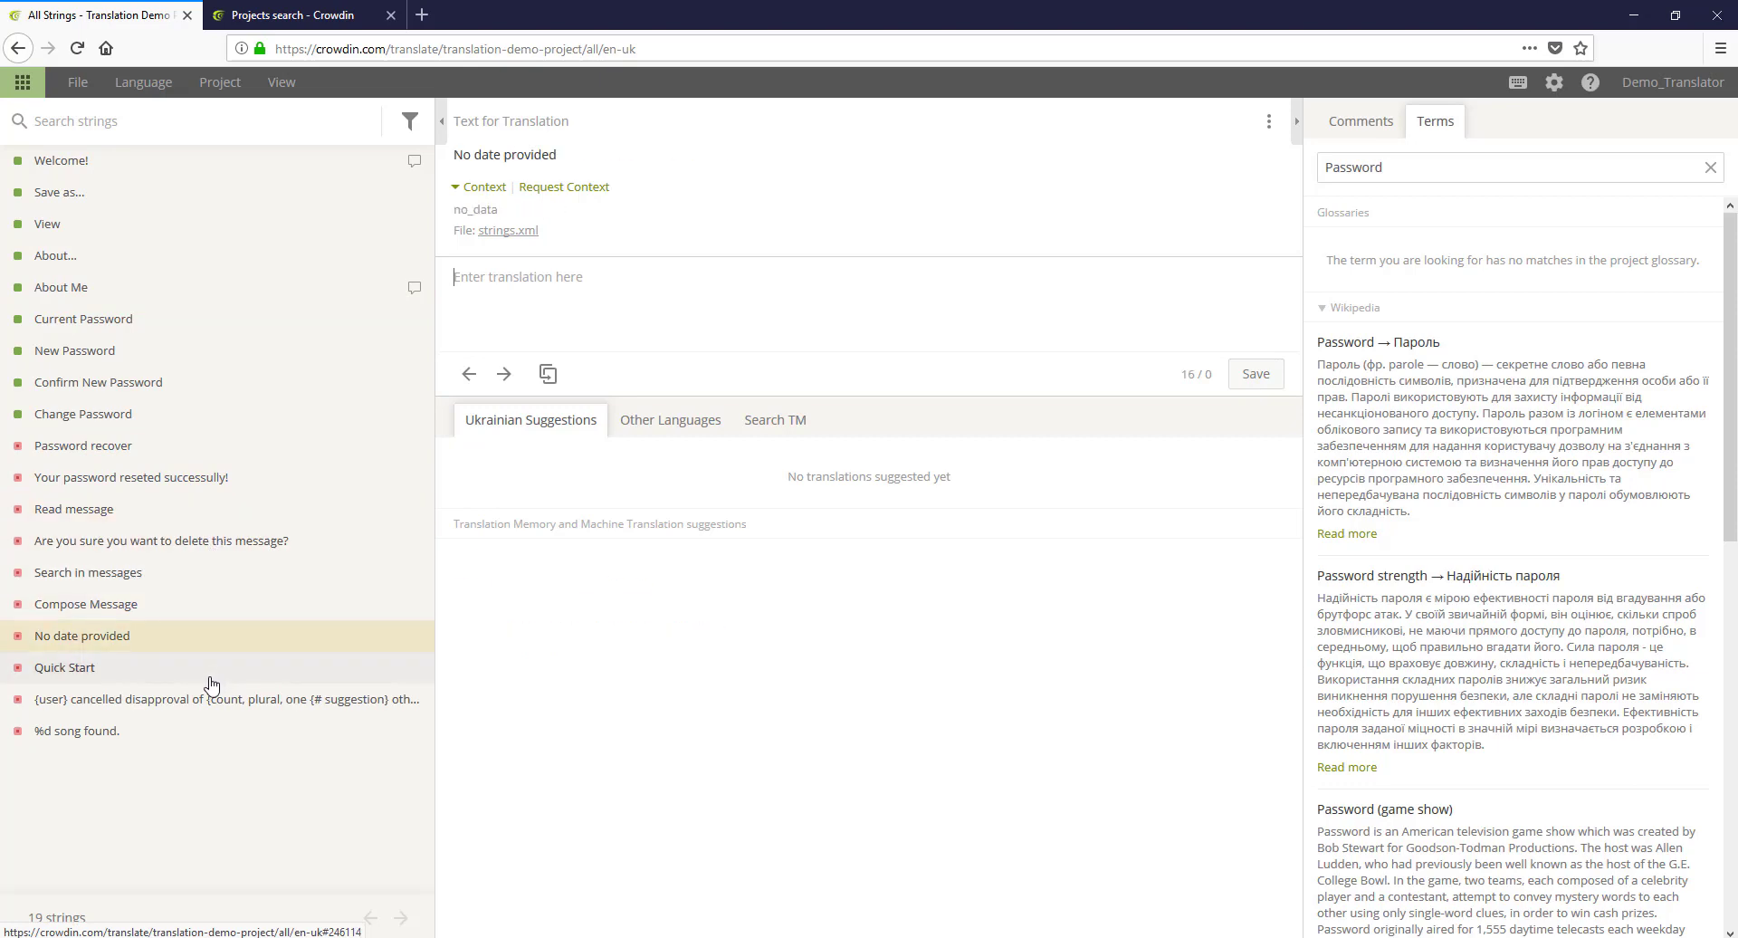
left_click(169, 450)
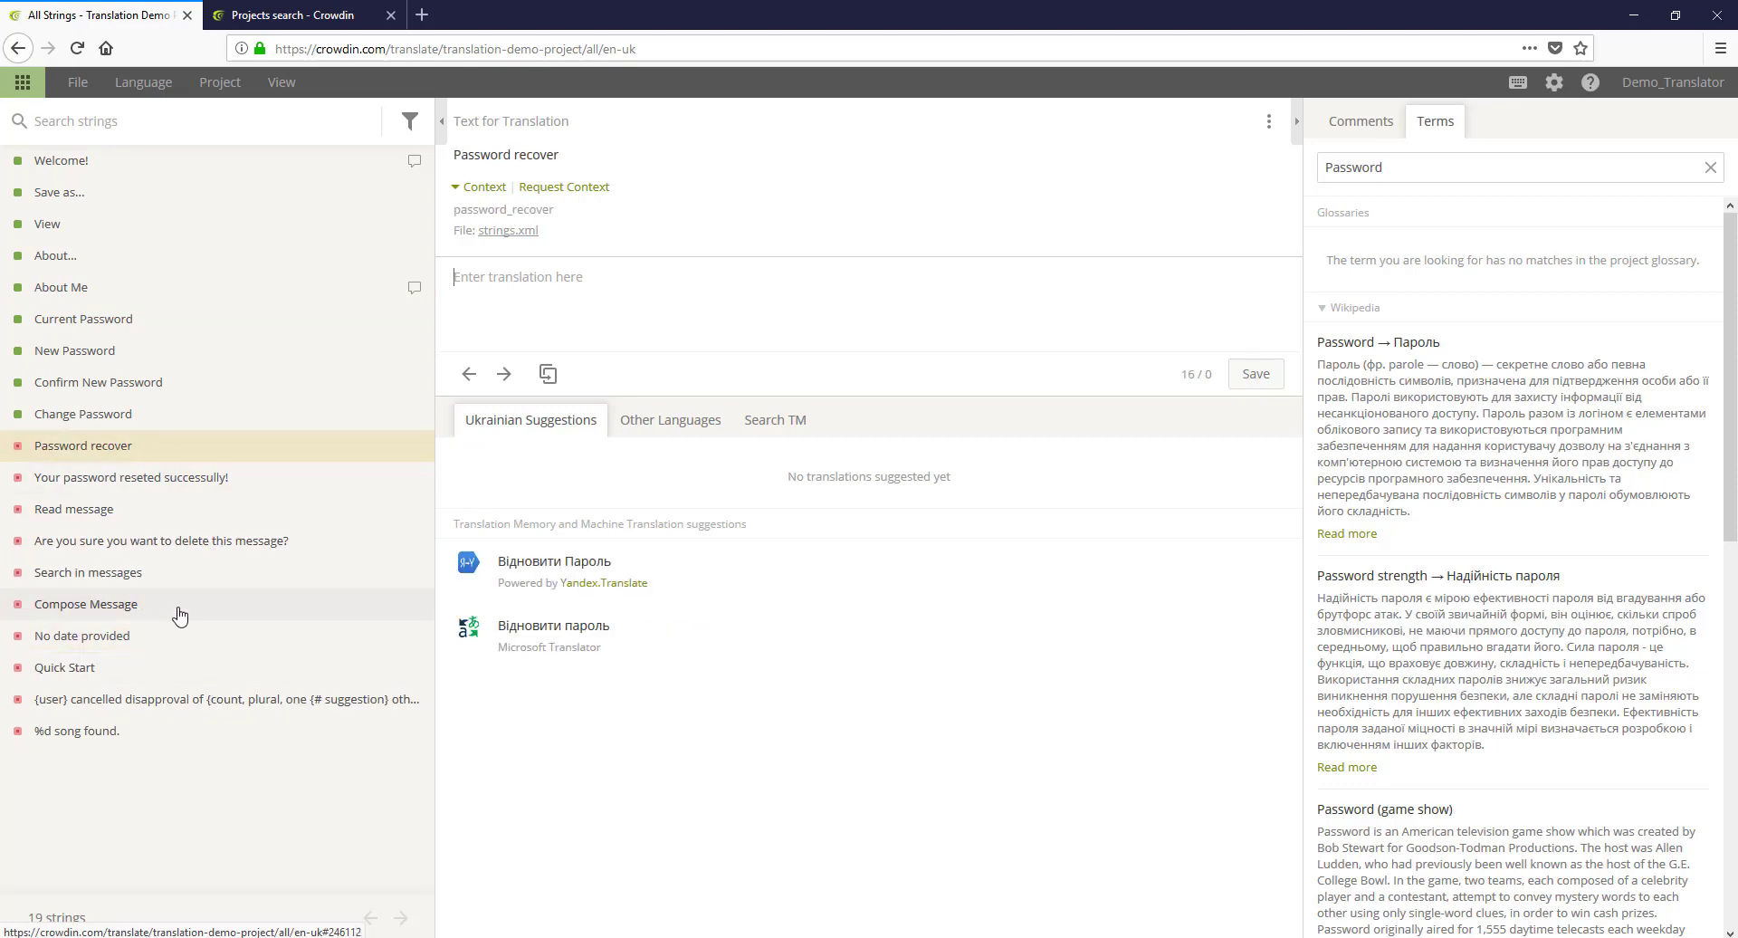
left_click(149, 521)
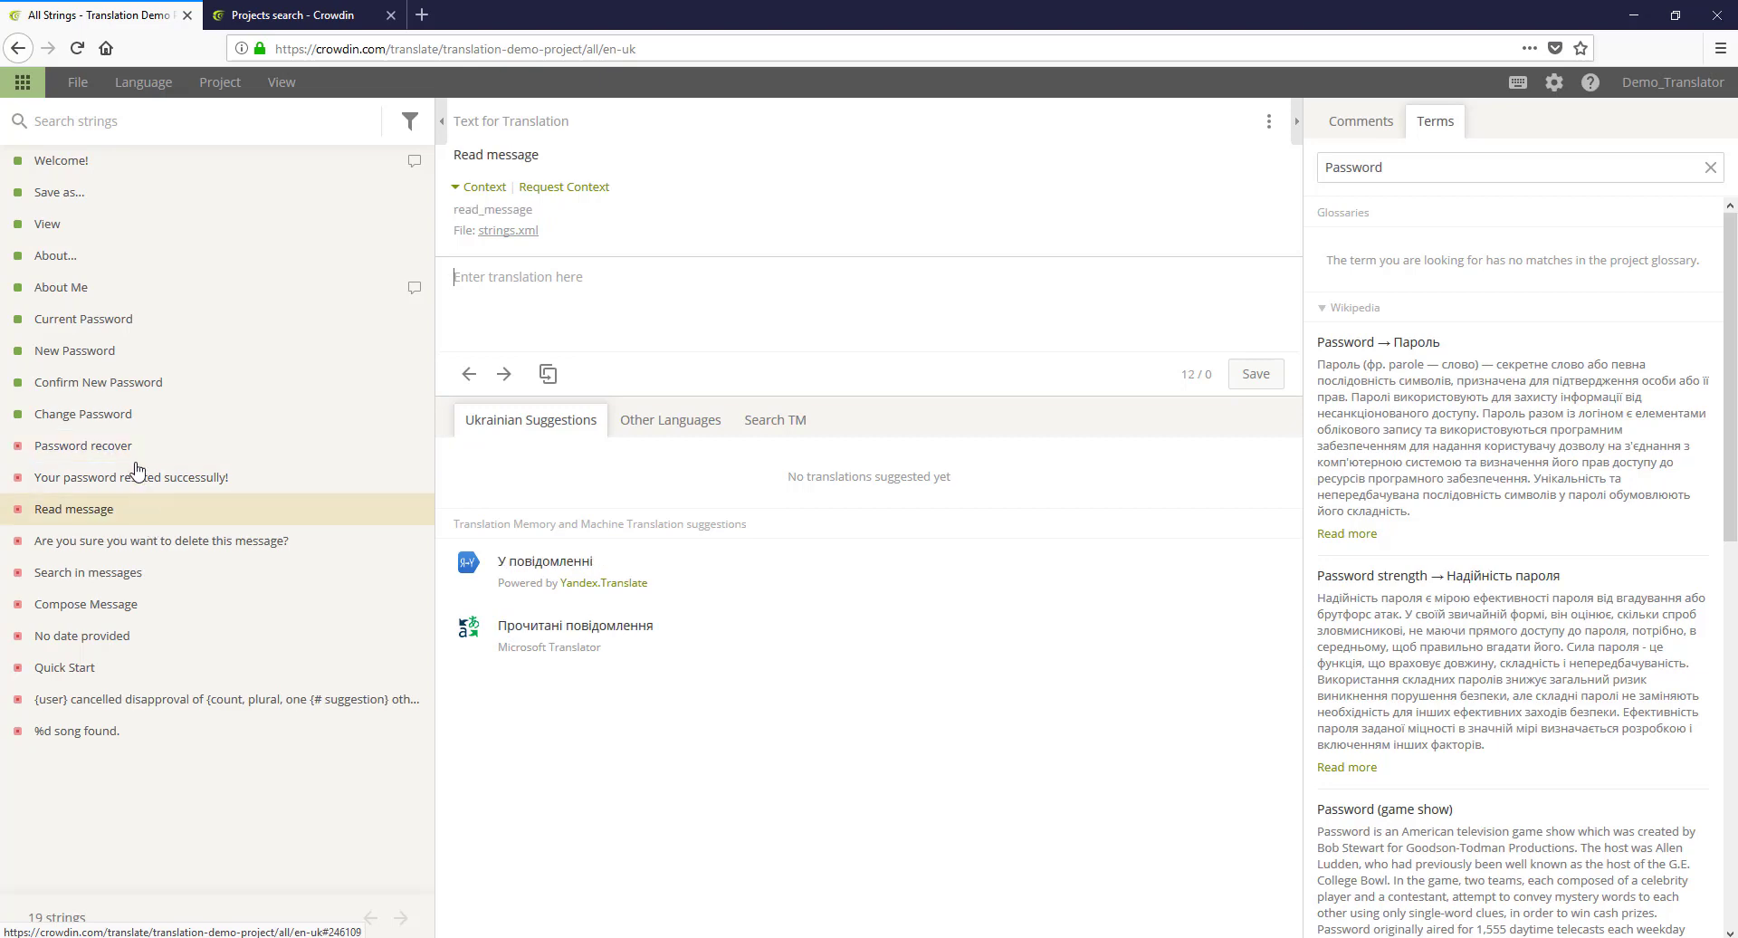
Step: Open the strings "New Password" and "Current Password" and examine their partial TM matches against the source text
left_click(109, 350)
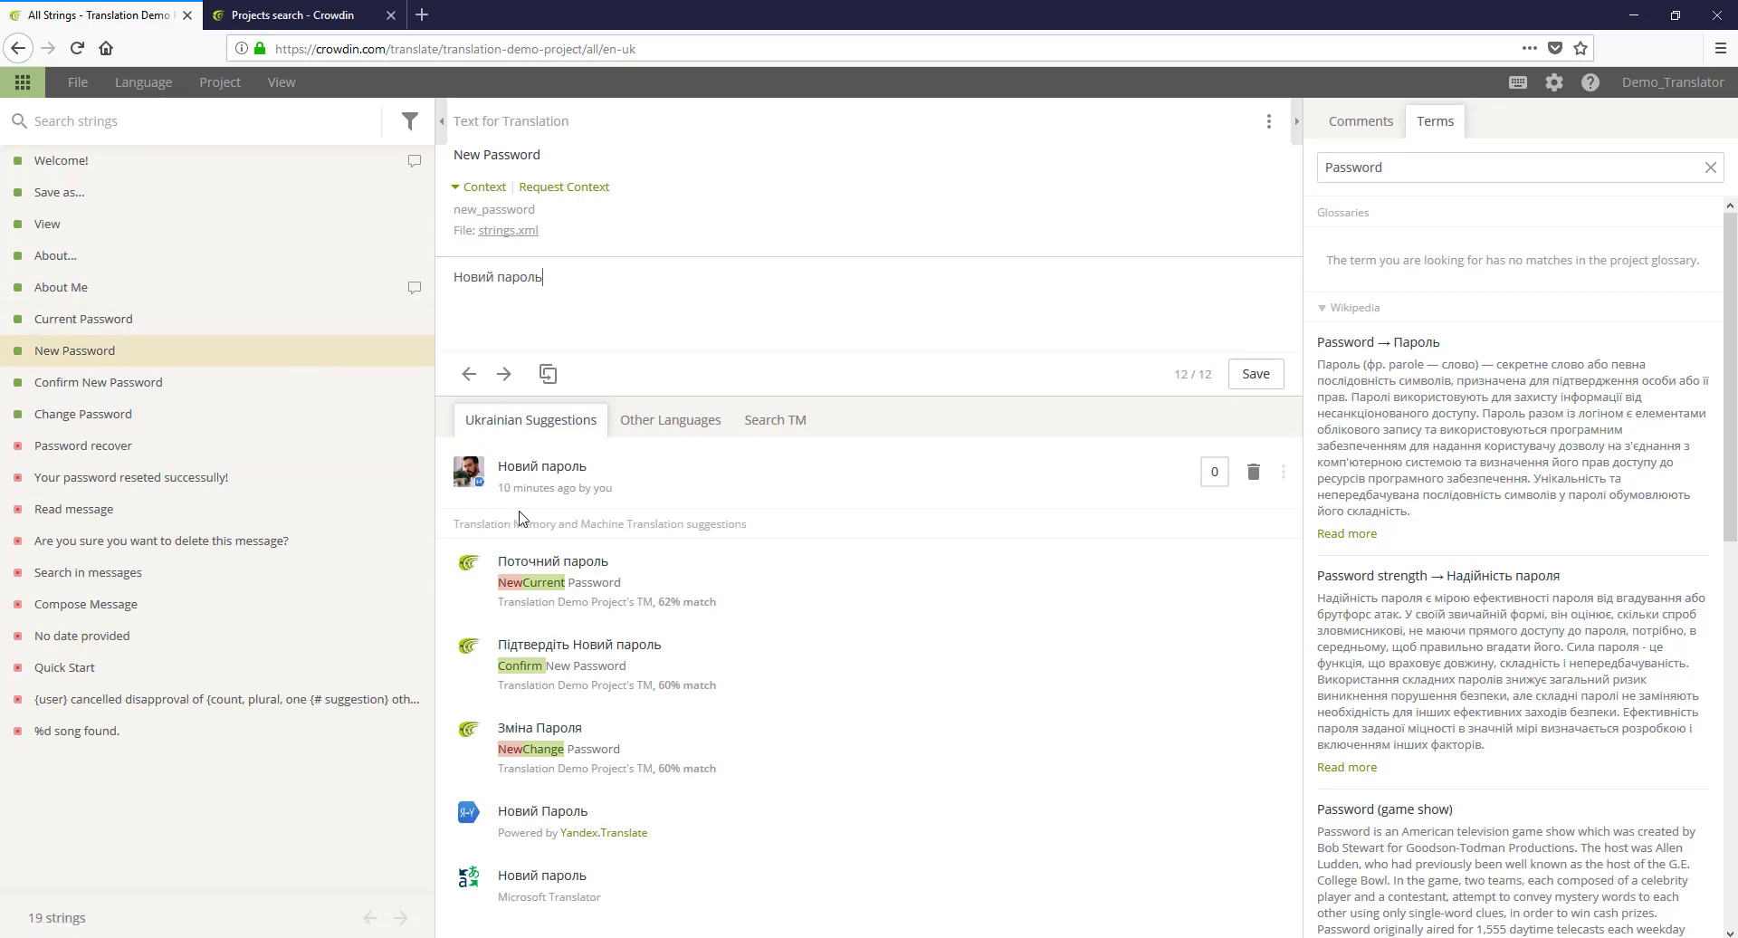
left_click(203, 320)
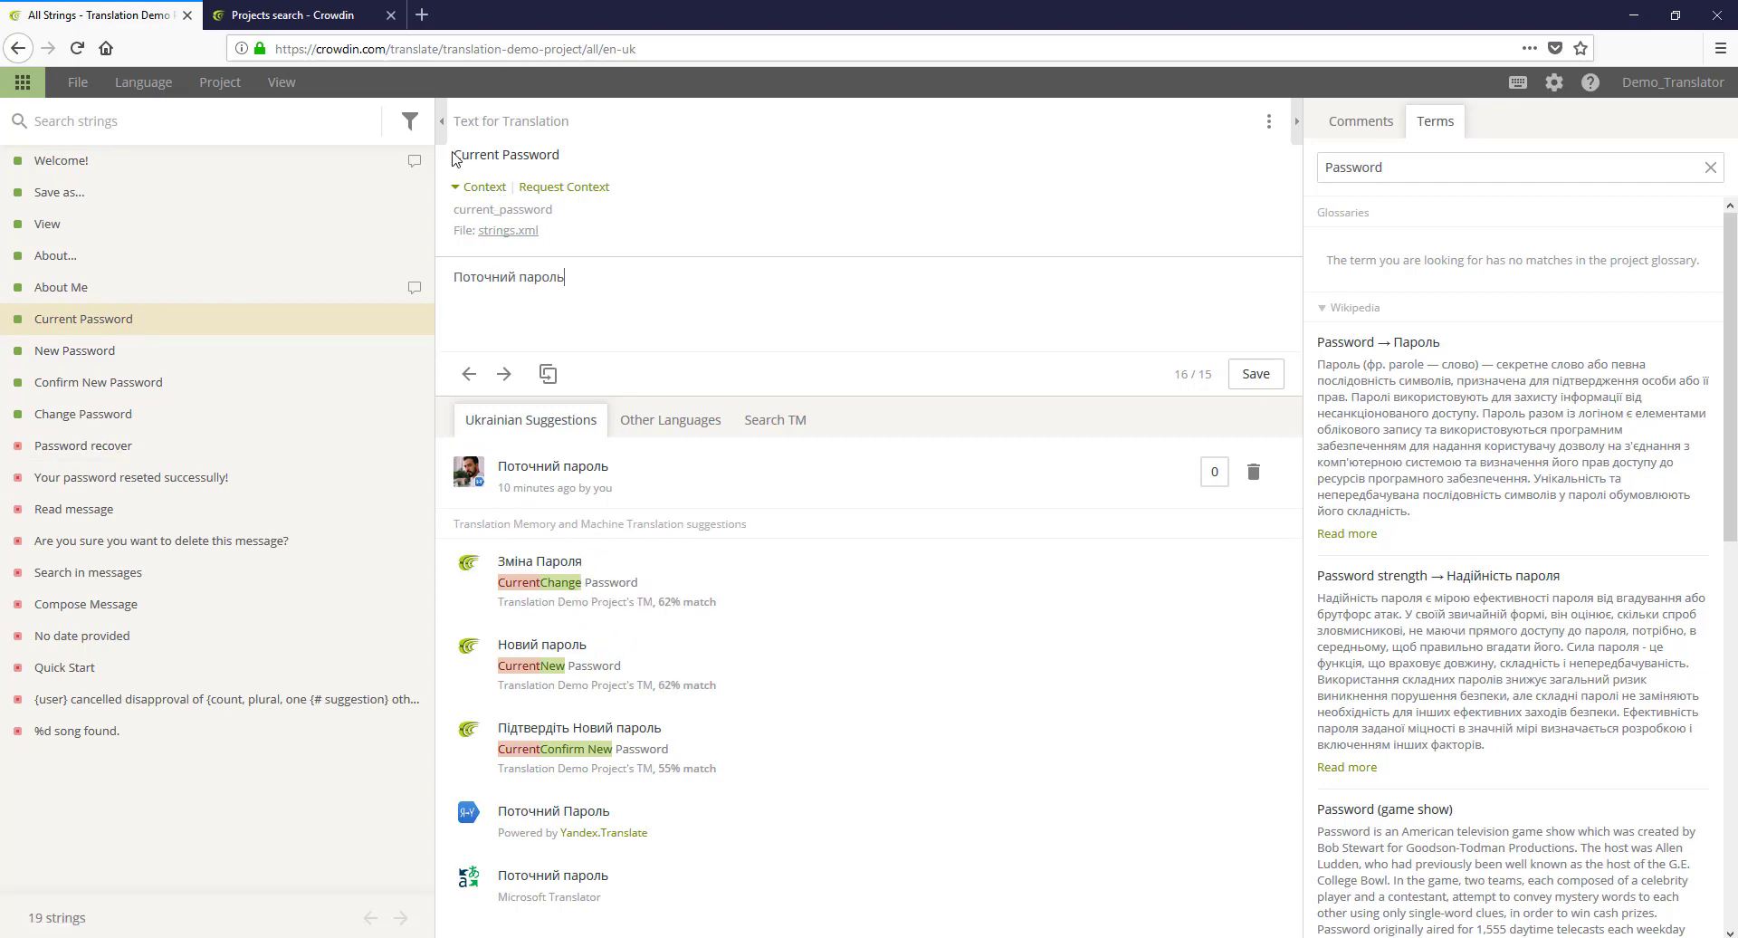
left_click_drag(461, 152, 560, 156)
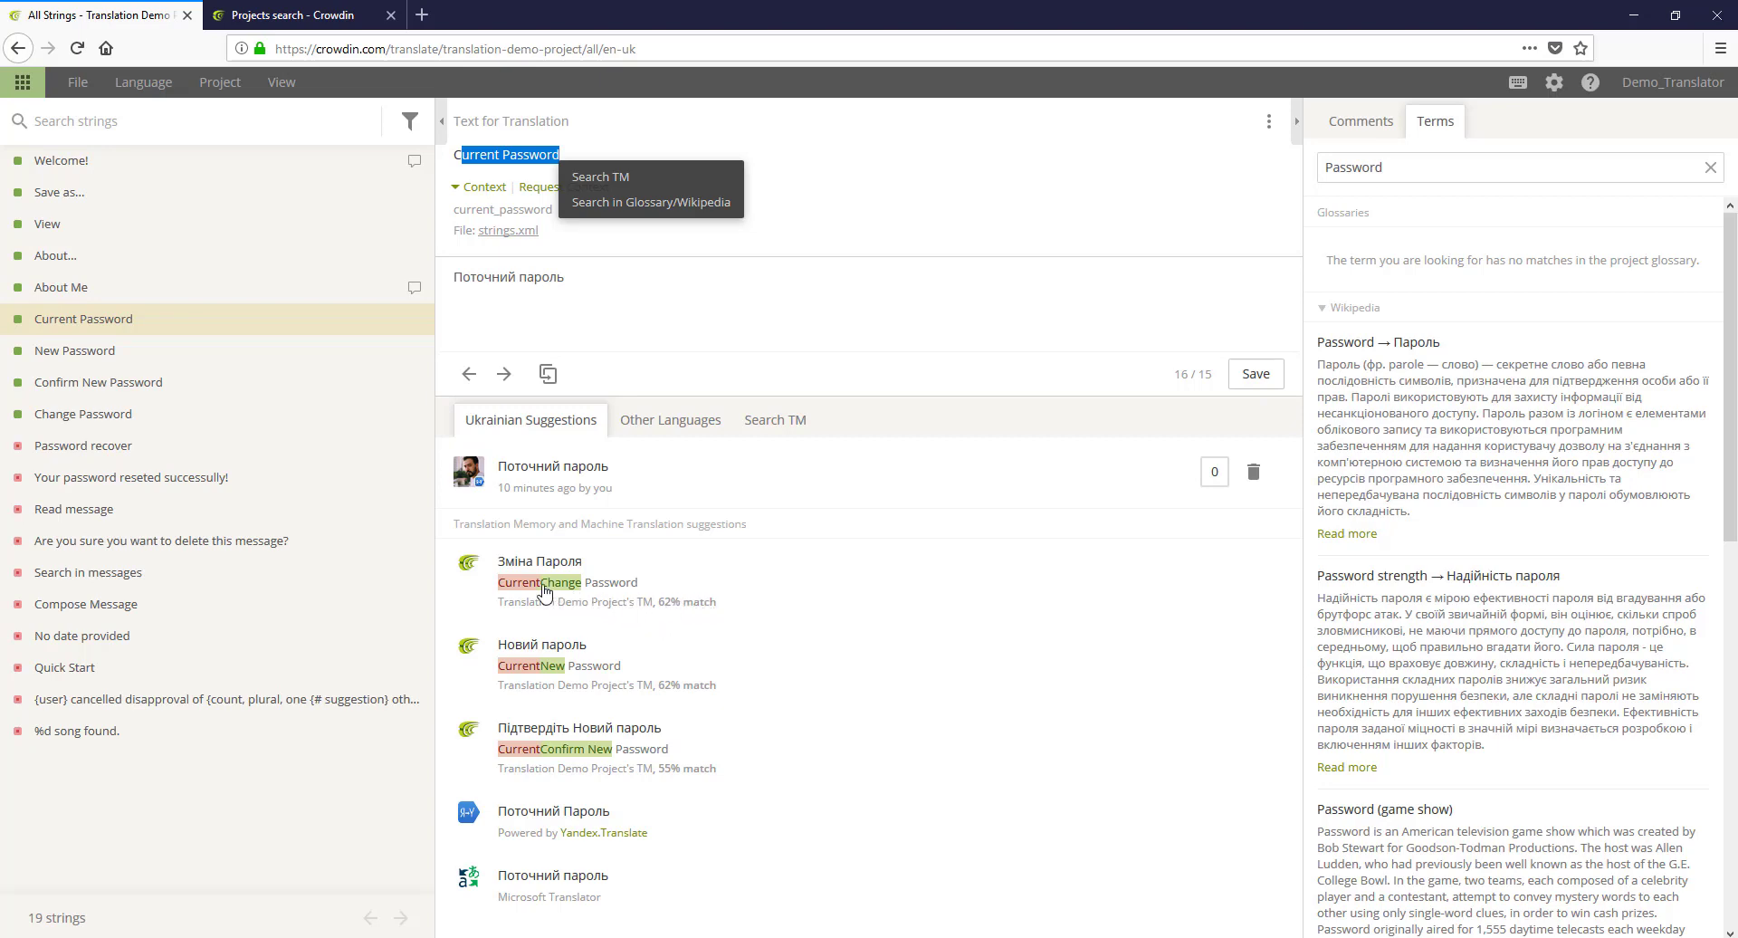
left_click(478, 159)
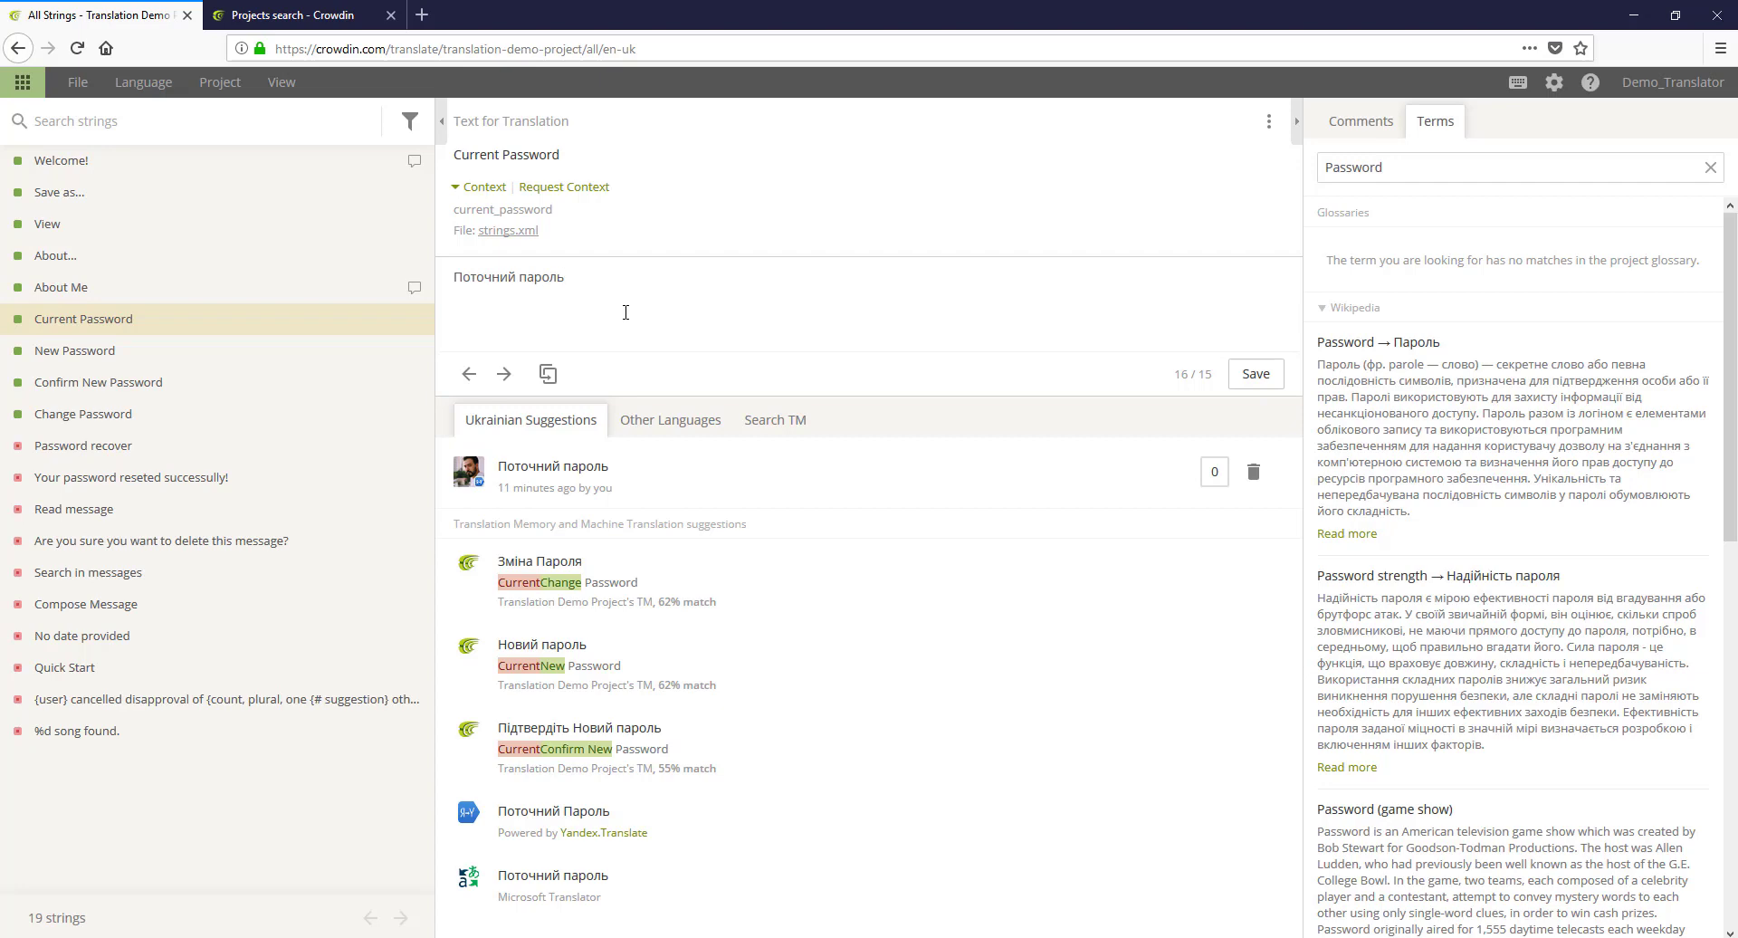
Step: List all strings with untranslated ones first and look through entries in the untranslated and translated groups
left_click(405, 121)
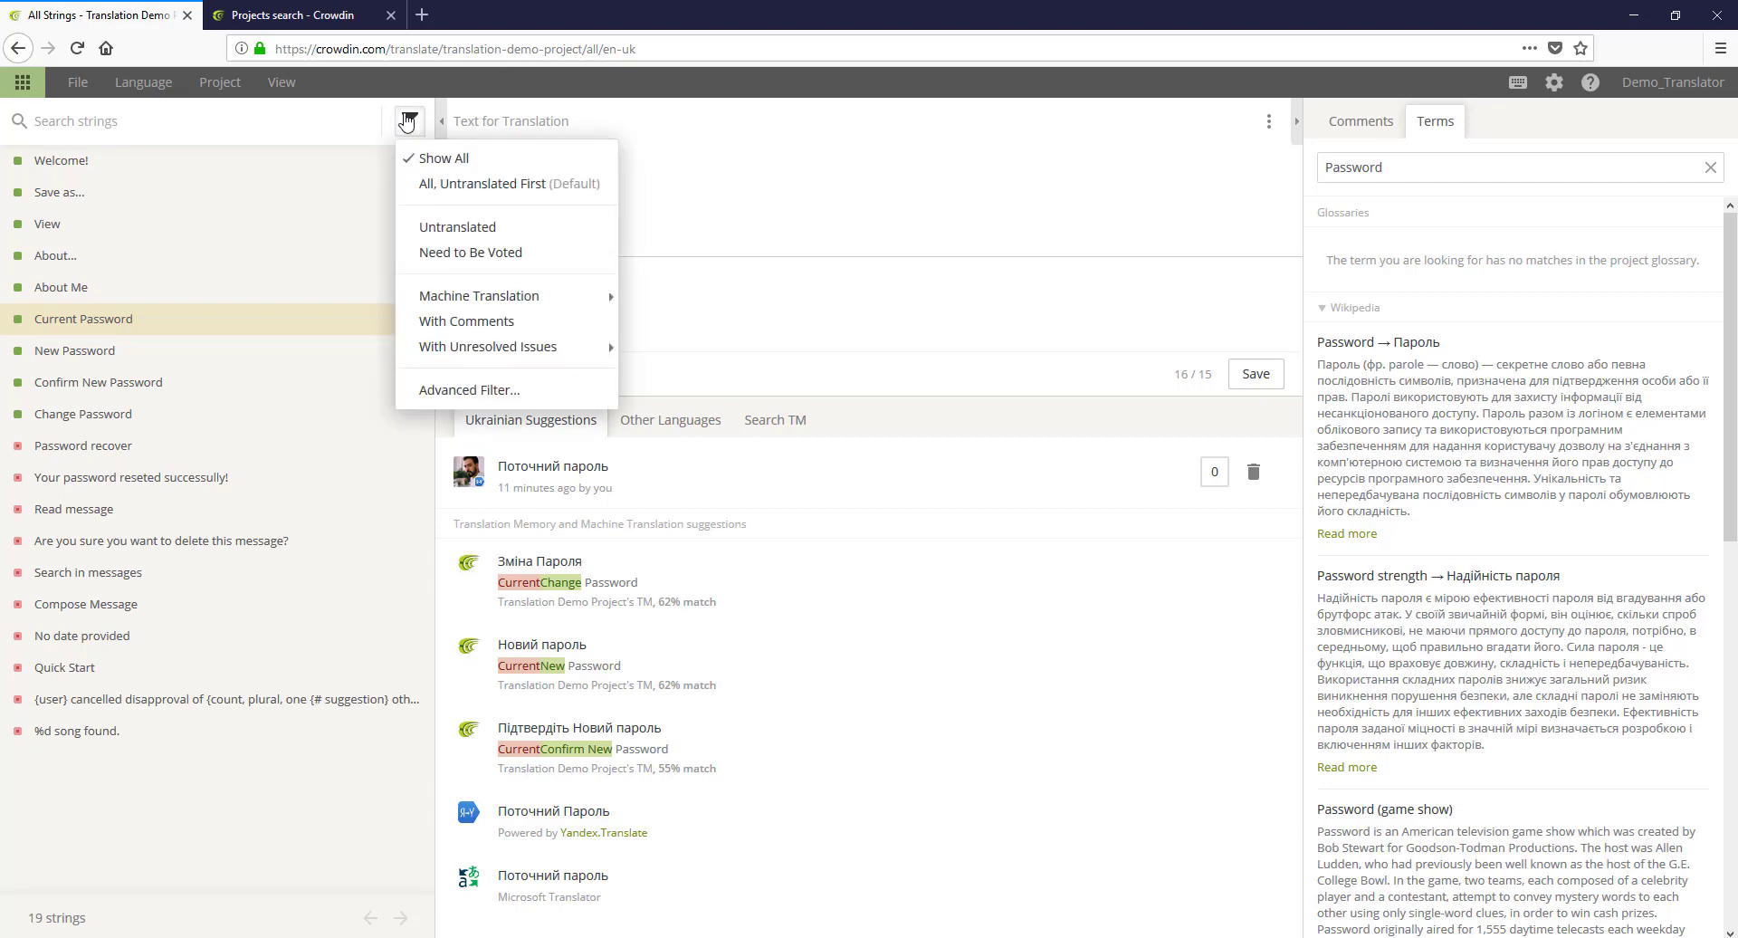
left_click(483, 183)
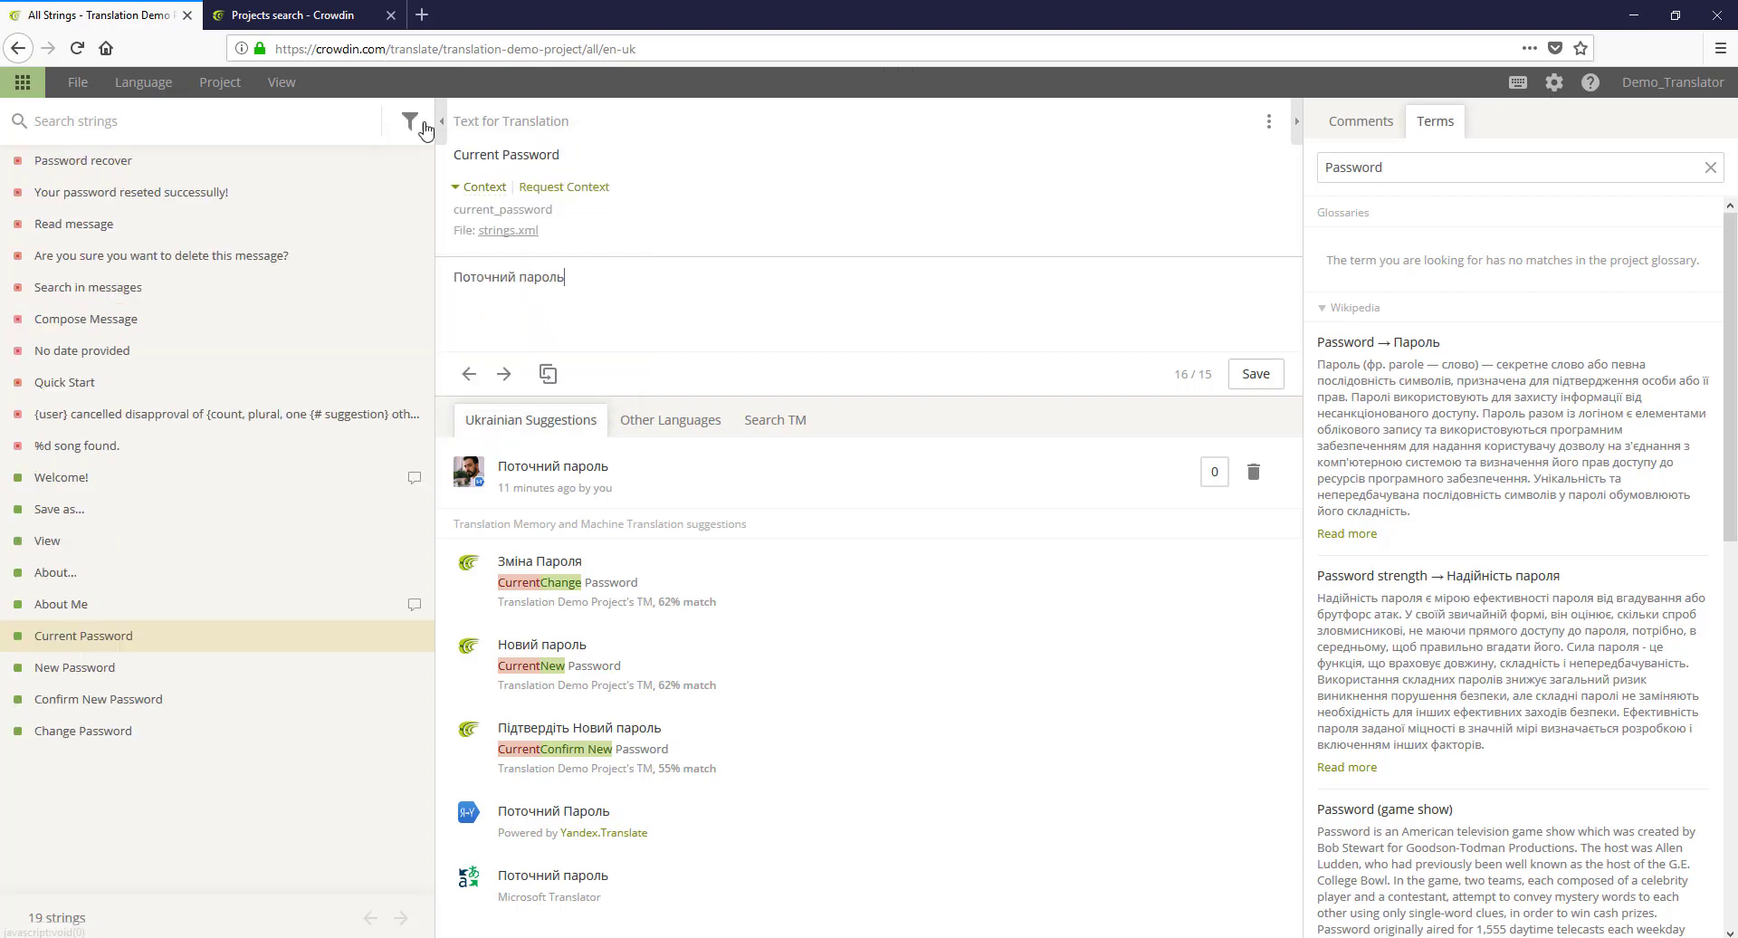
left_click(124, 160)
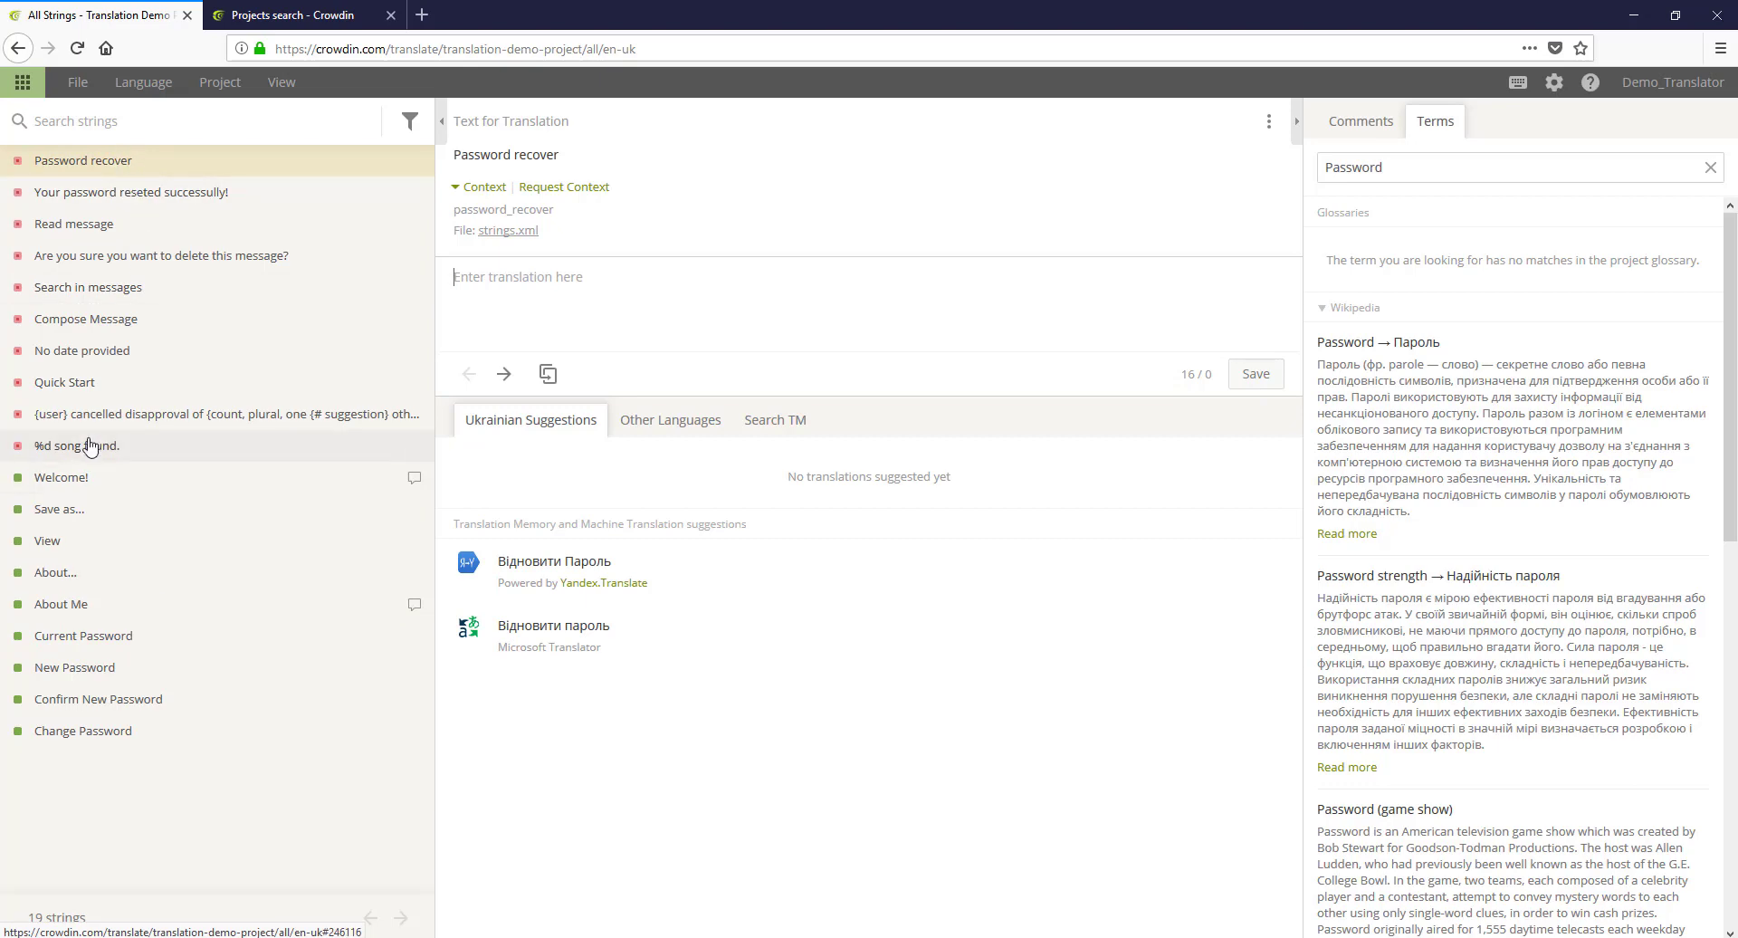
left_click(112, 477)
left_click(123, 511)
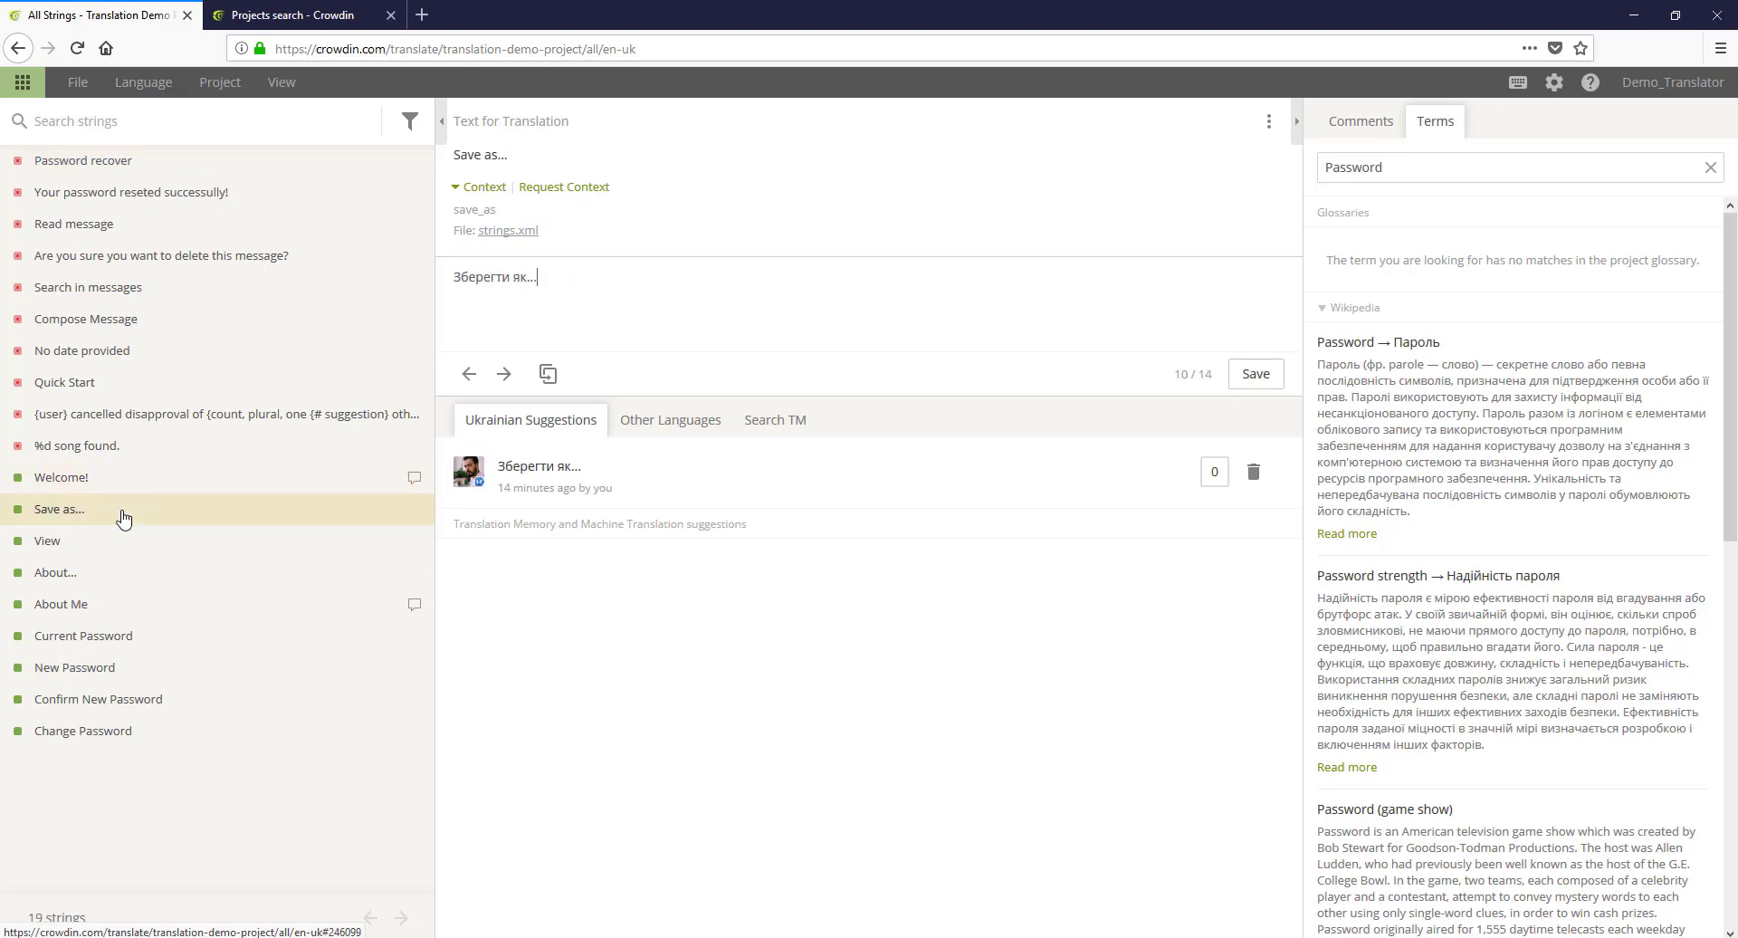
left_click(136, 543)
left_click(152, 576)
left_click(164, 642)
left_click(172, 669)
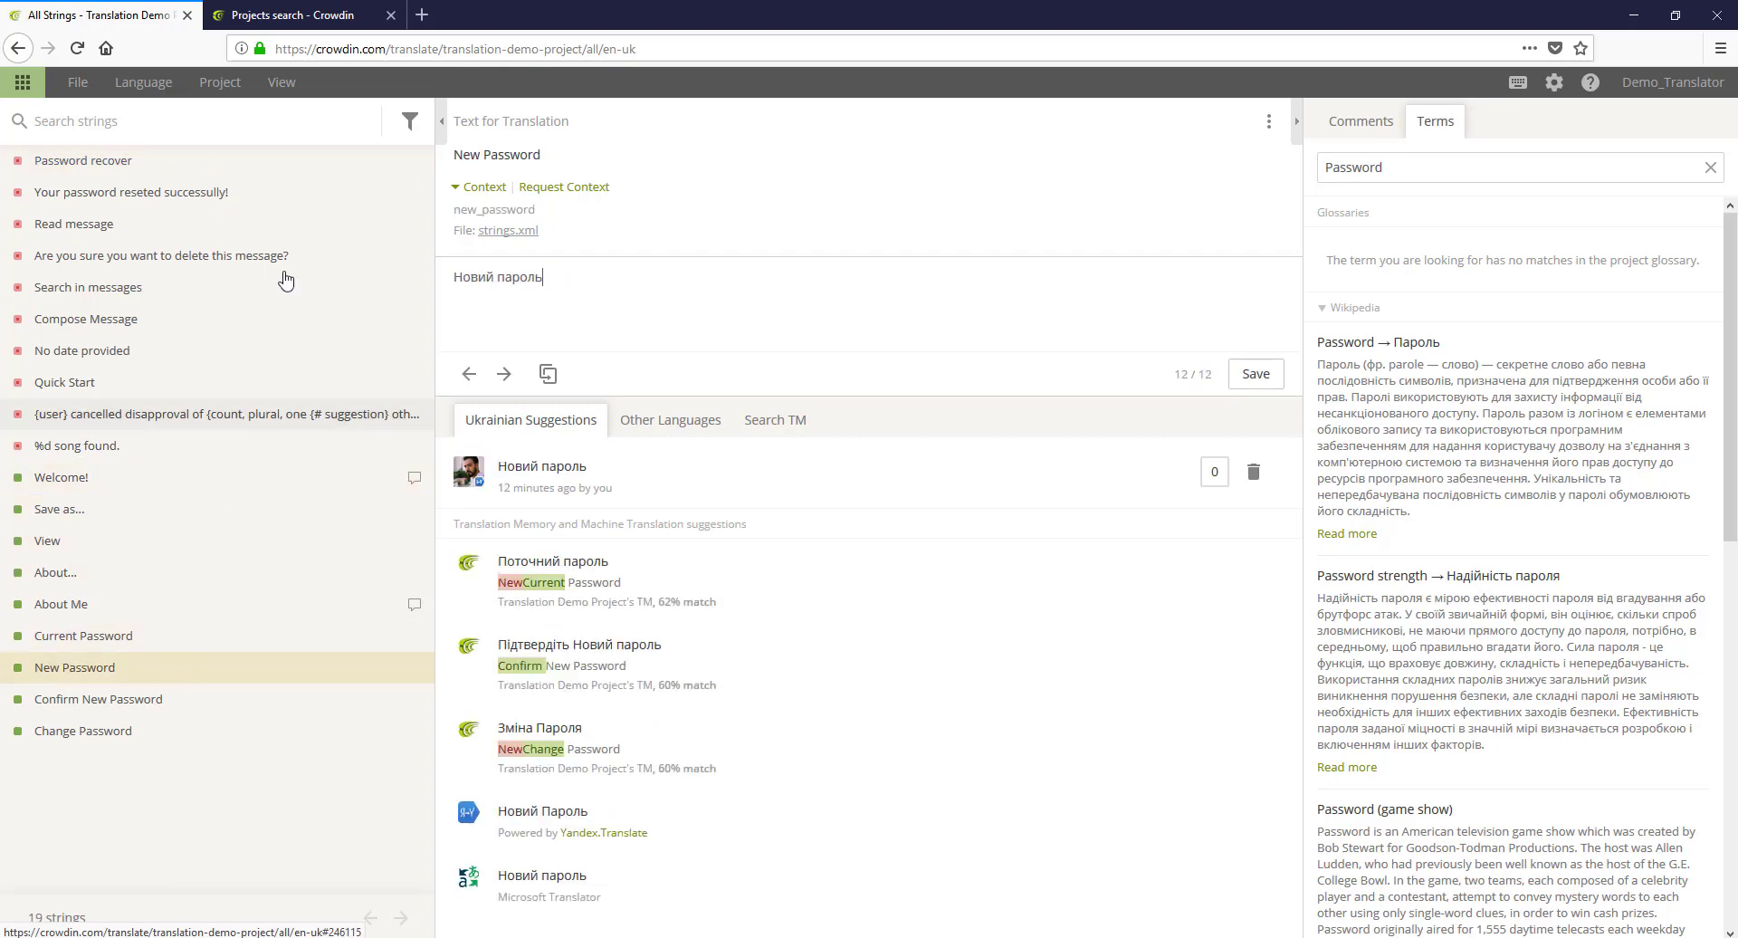
Step: Filter the string list to untranslated strings, and after that to strings translated by TM
left_click(410, 120)
left_click(480, 225)
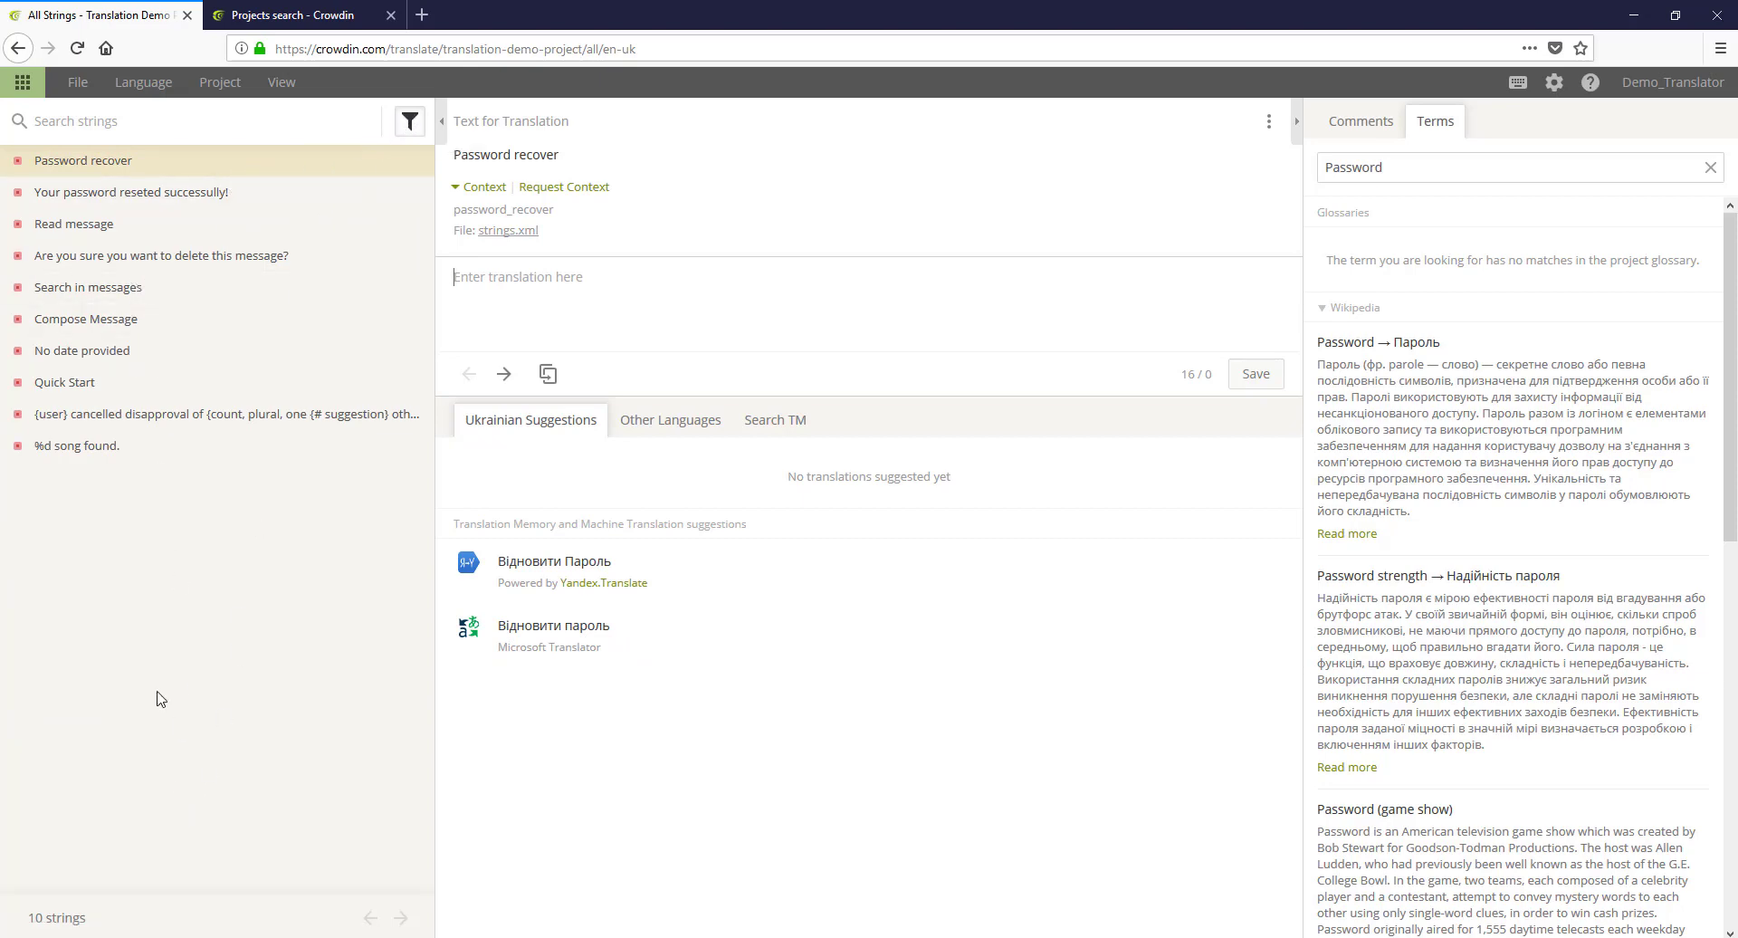
left_click(407, 124)
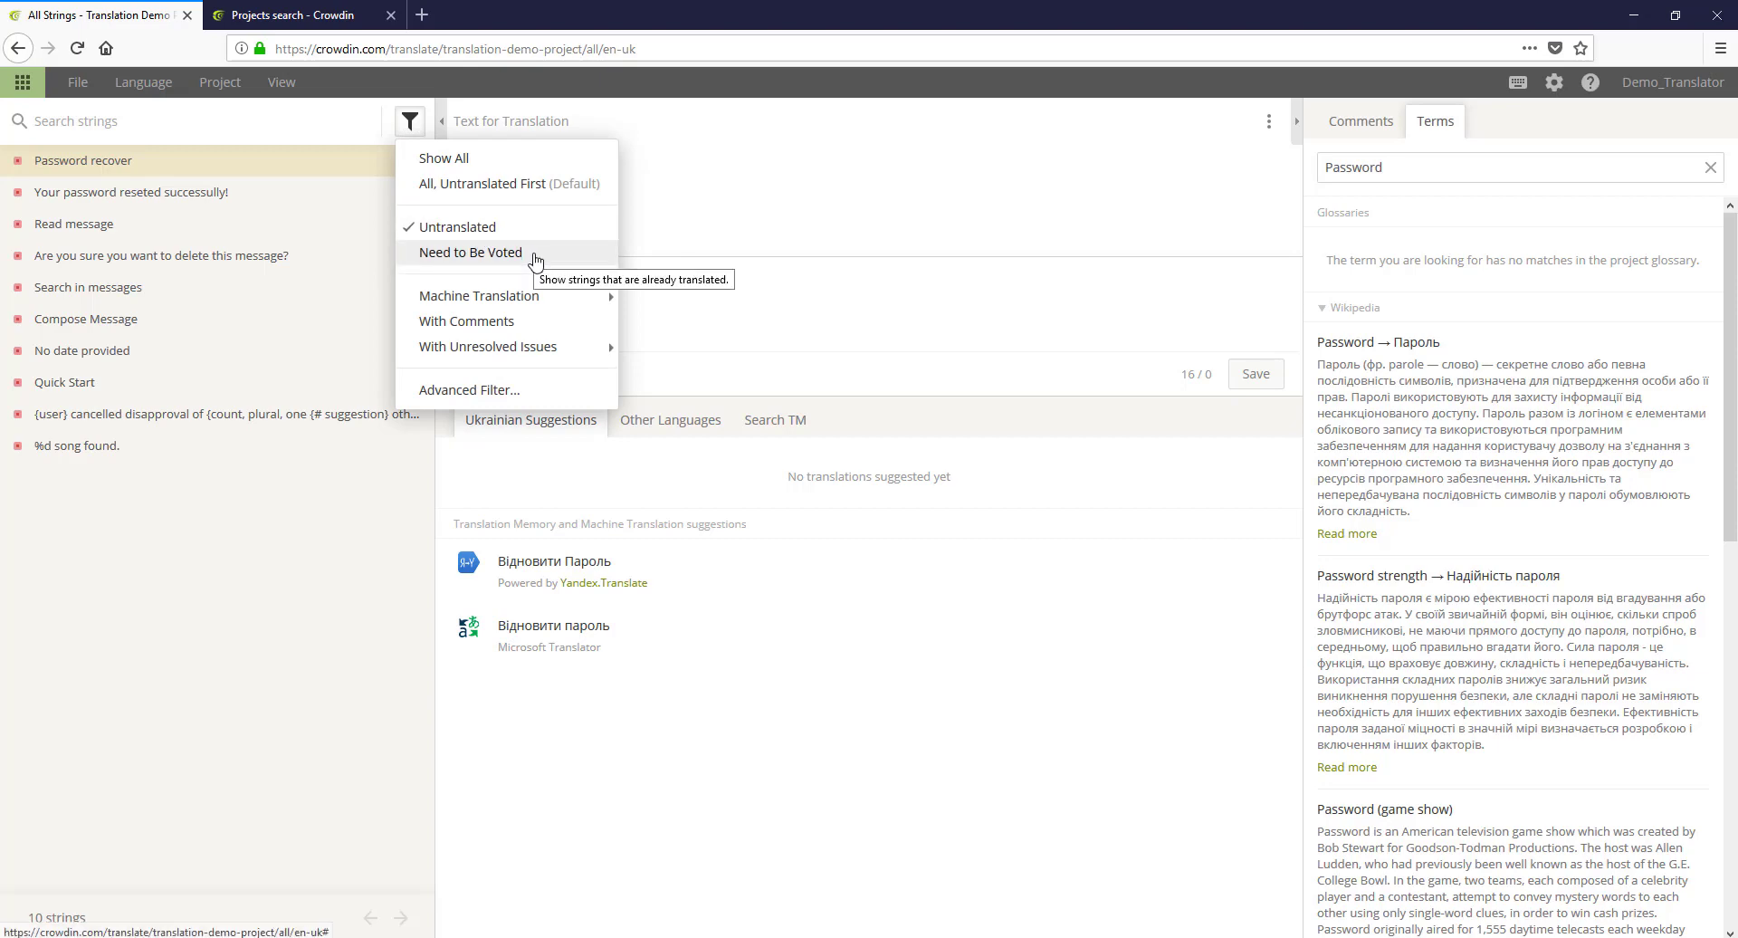
mouse_move(555, 292)
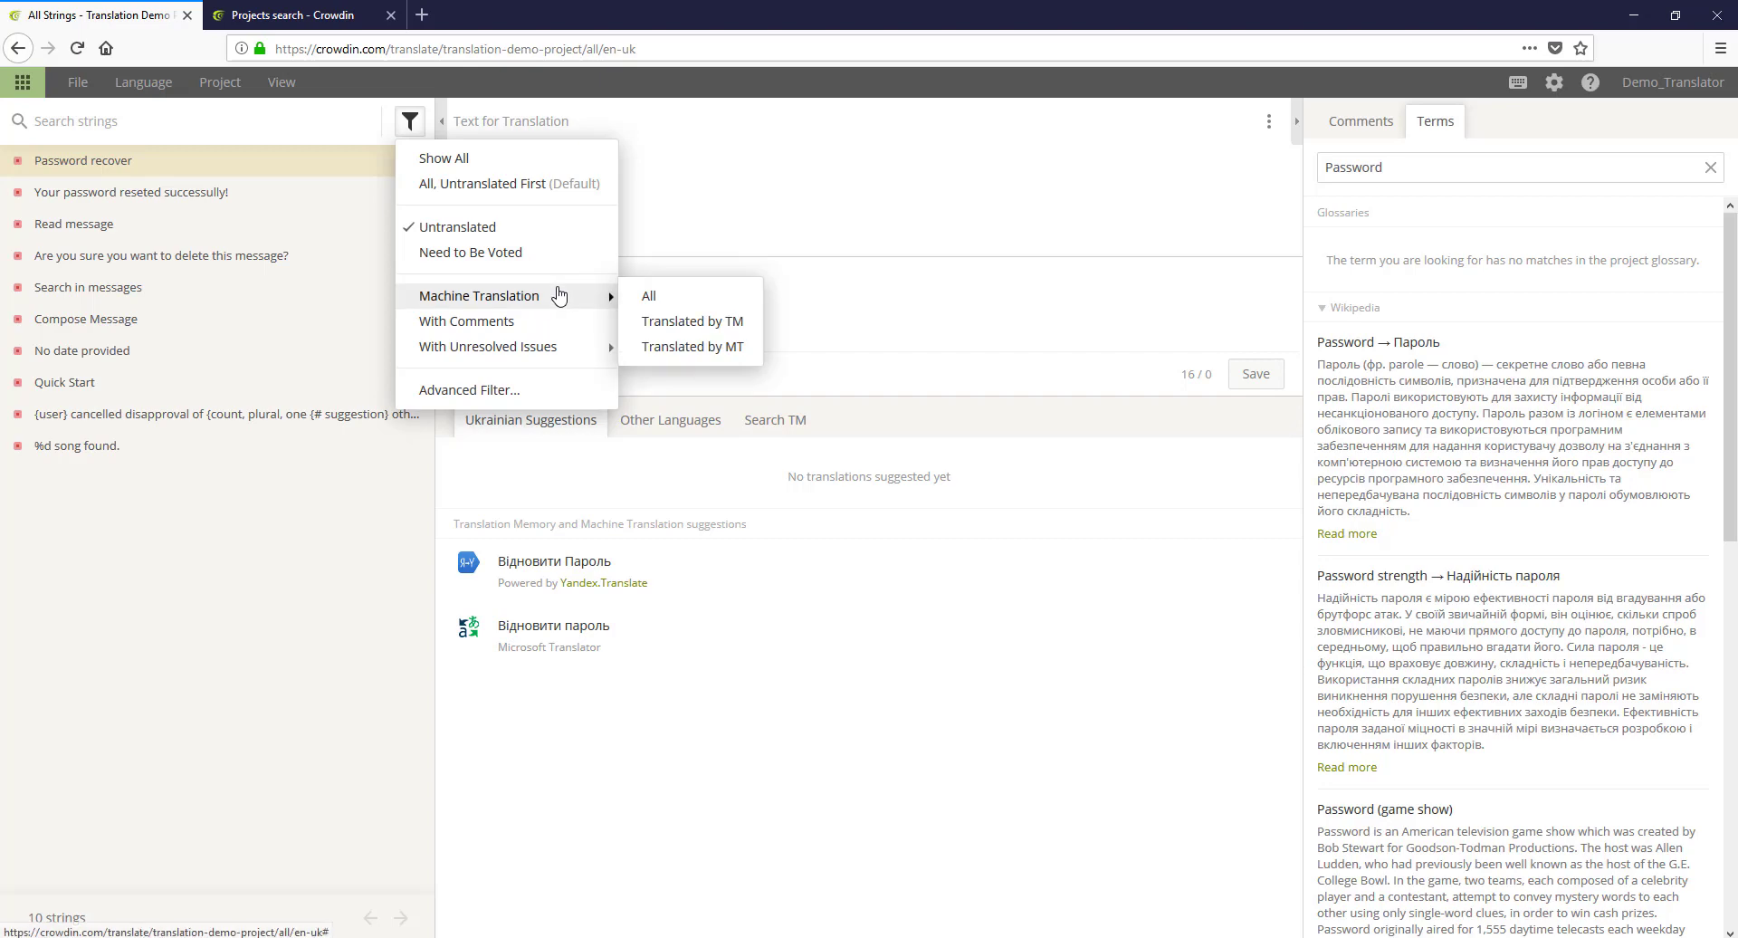
left_click(722, 324)
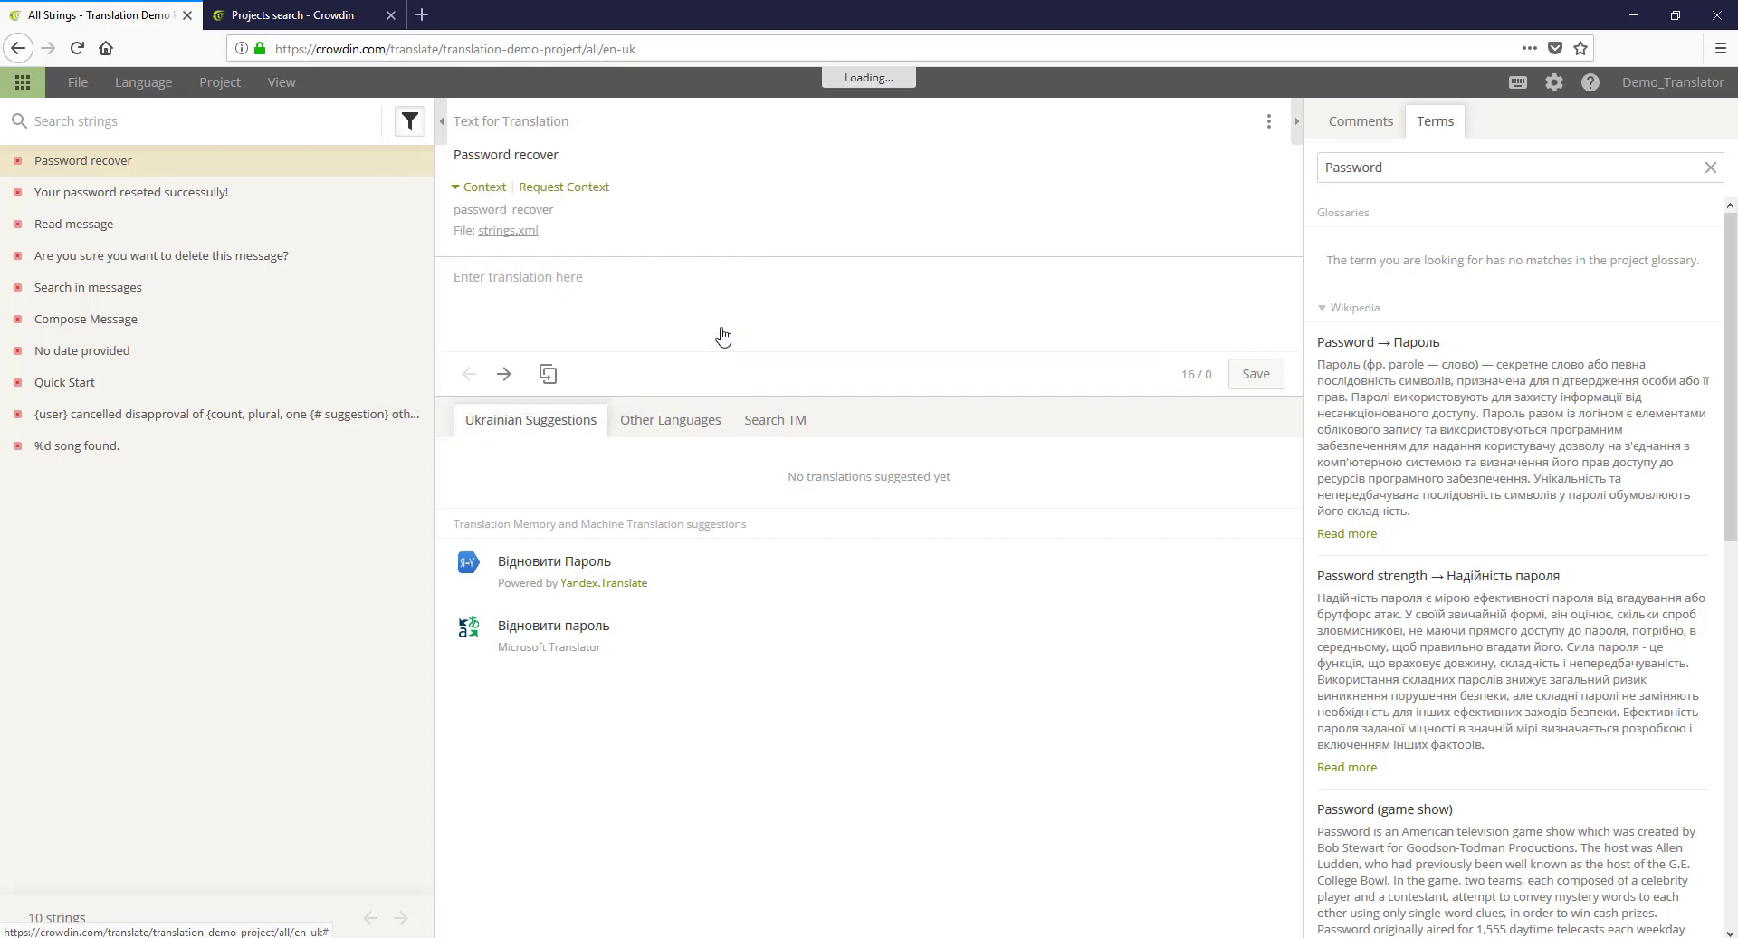
Step: Filter the string list to strings translated by MT and open "Current Password"
left_click(411, 122)
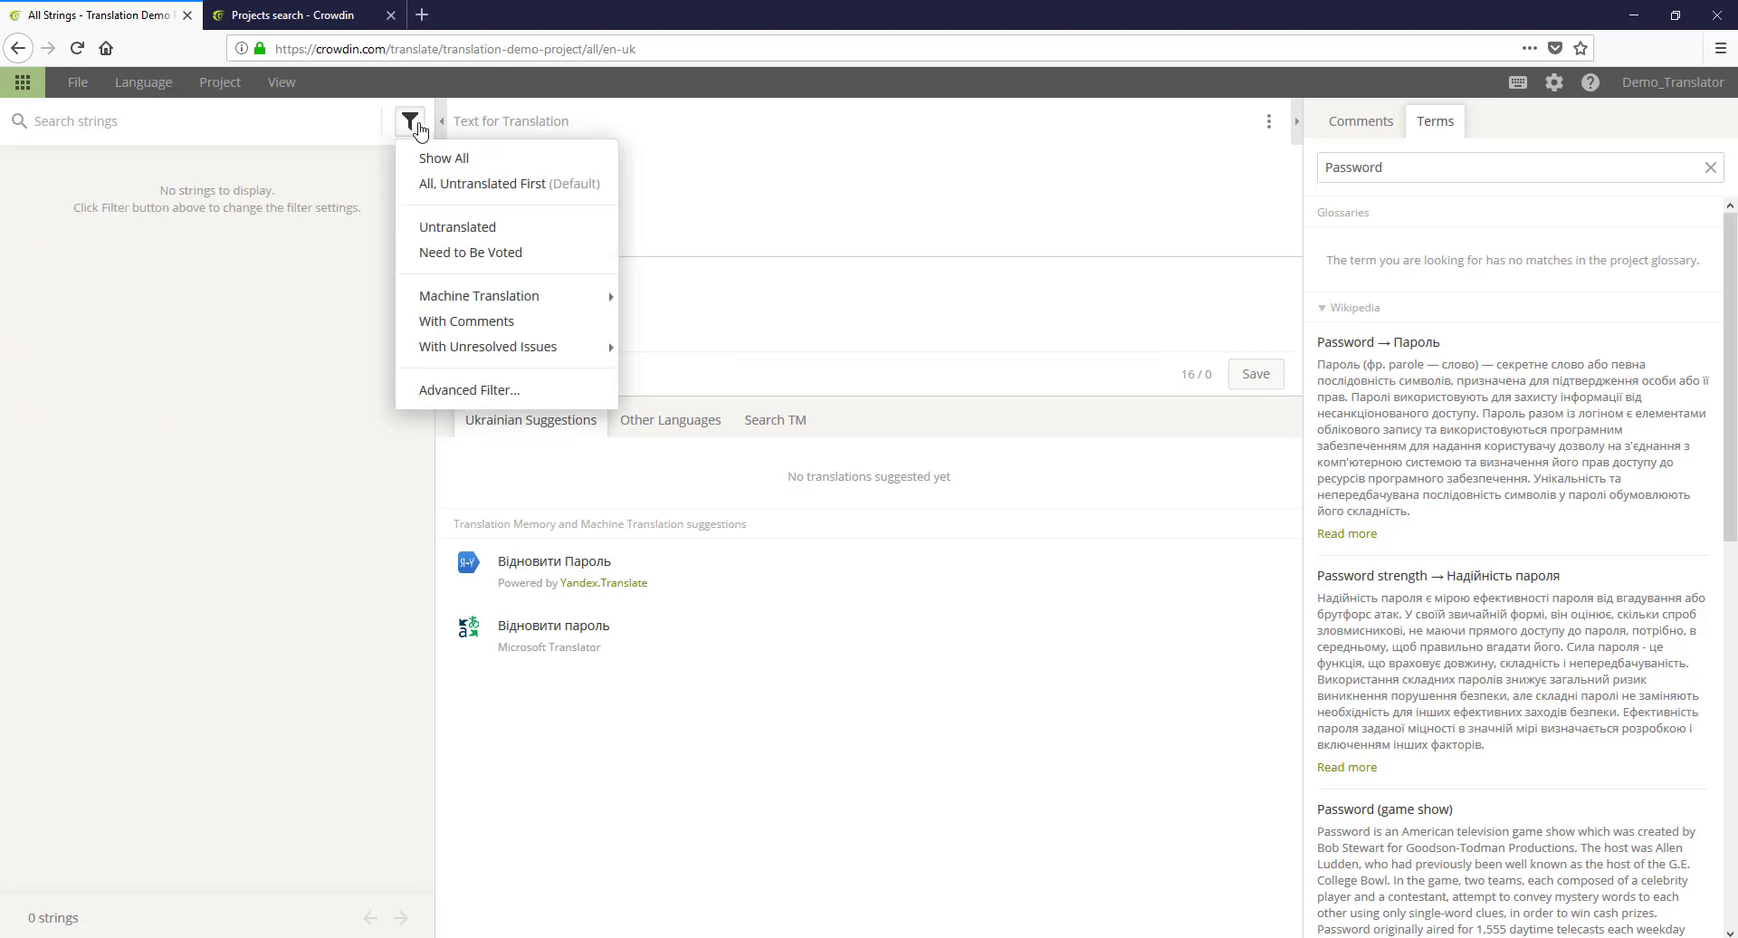
mouse_move(516, 295)
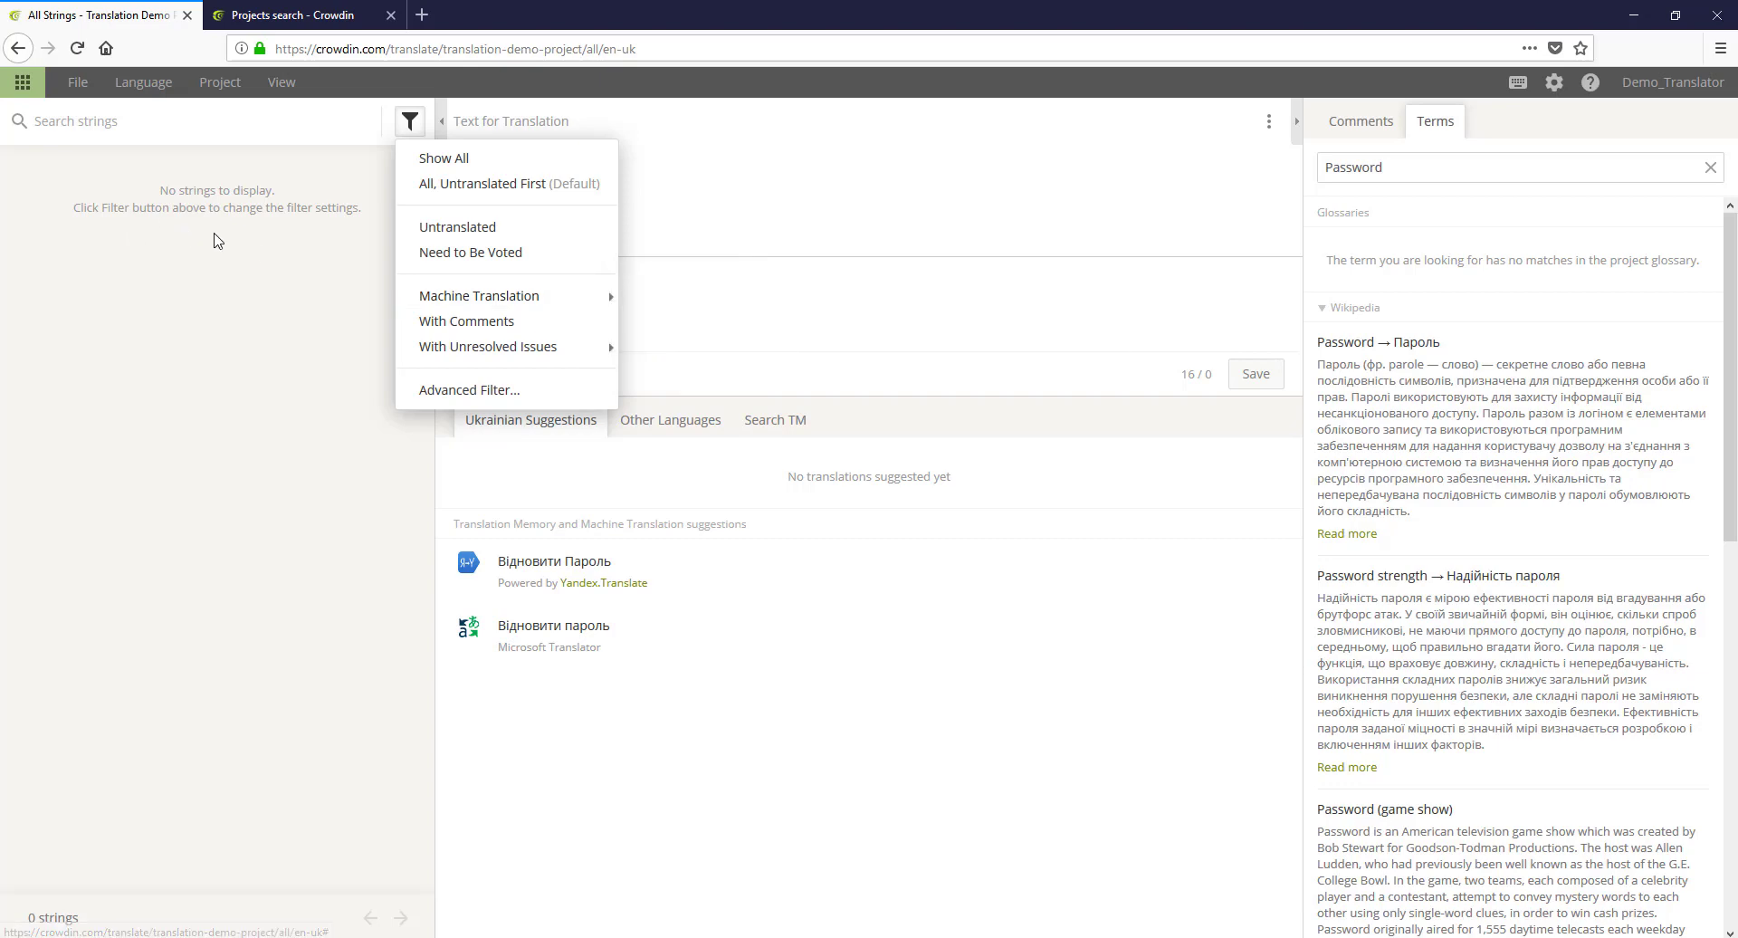
left_click(725, 347)
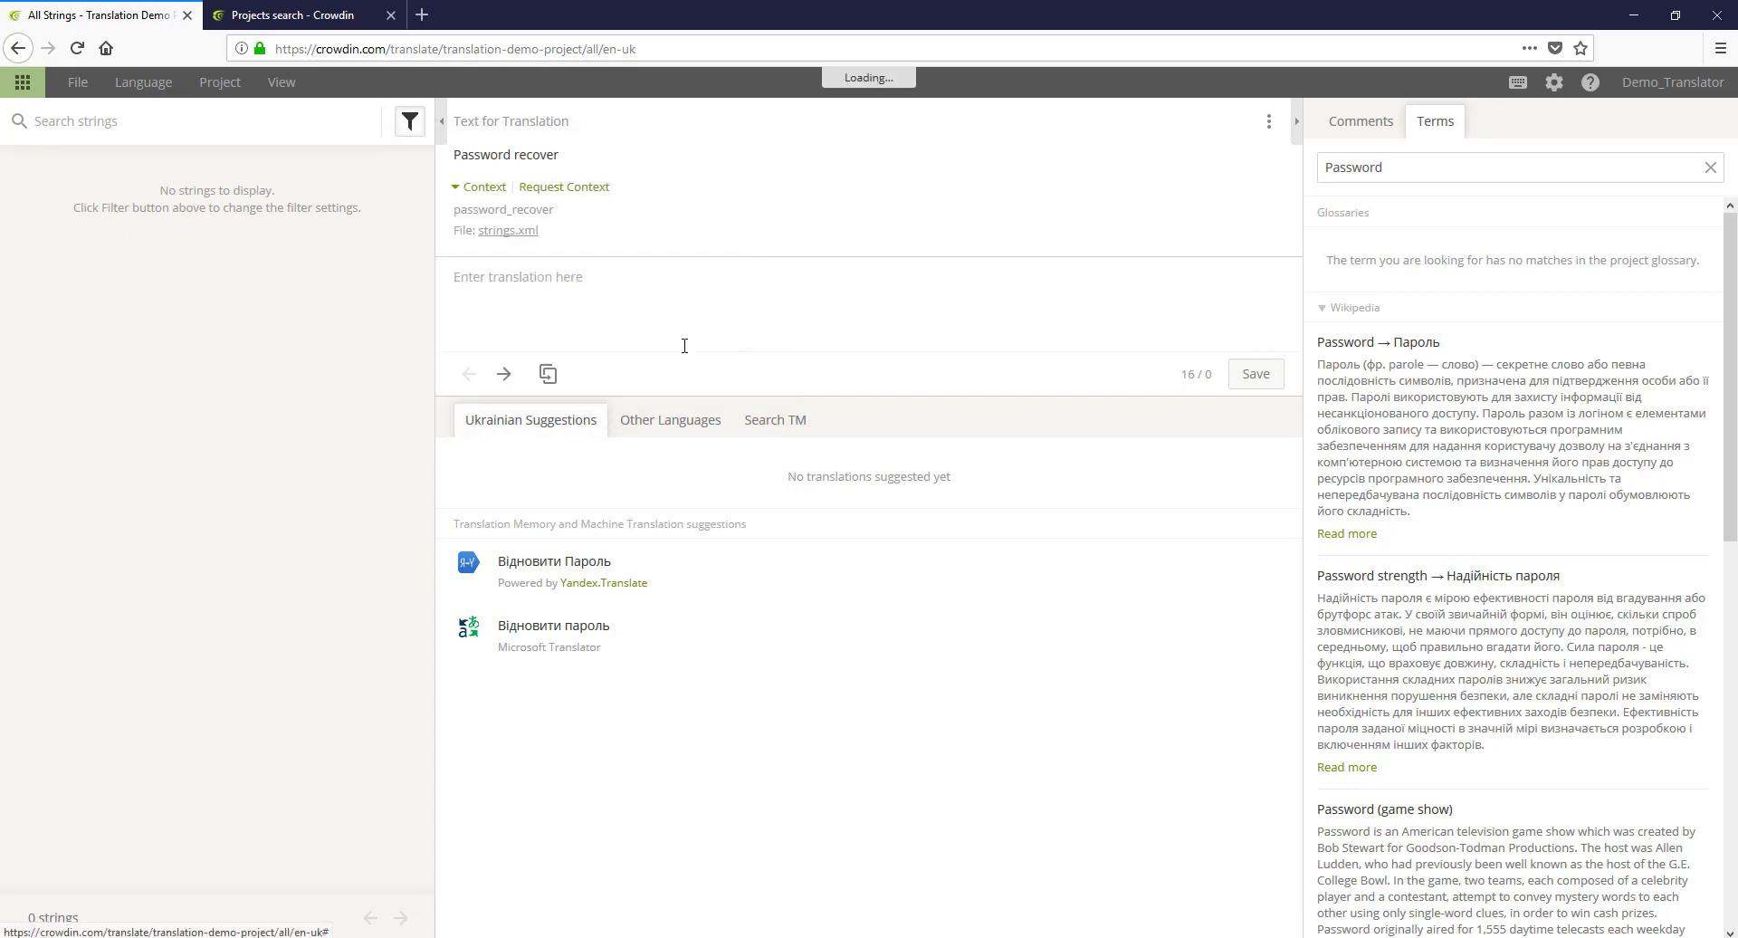
left_click(167, 203)
left_click(186, 256)
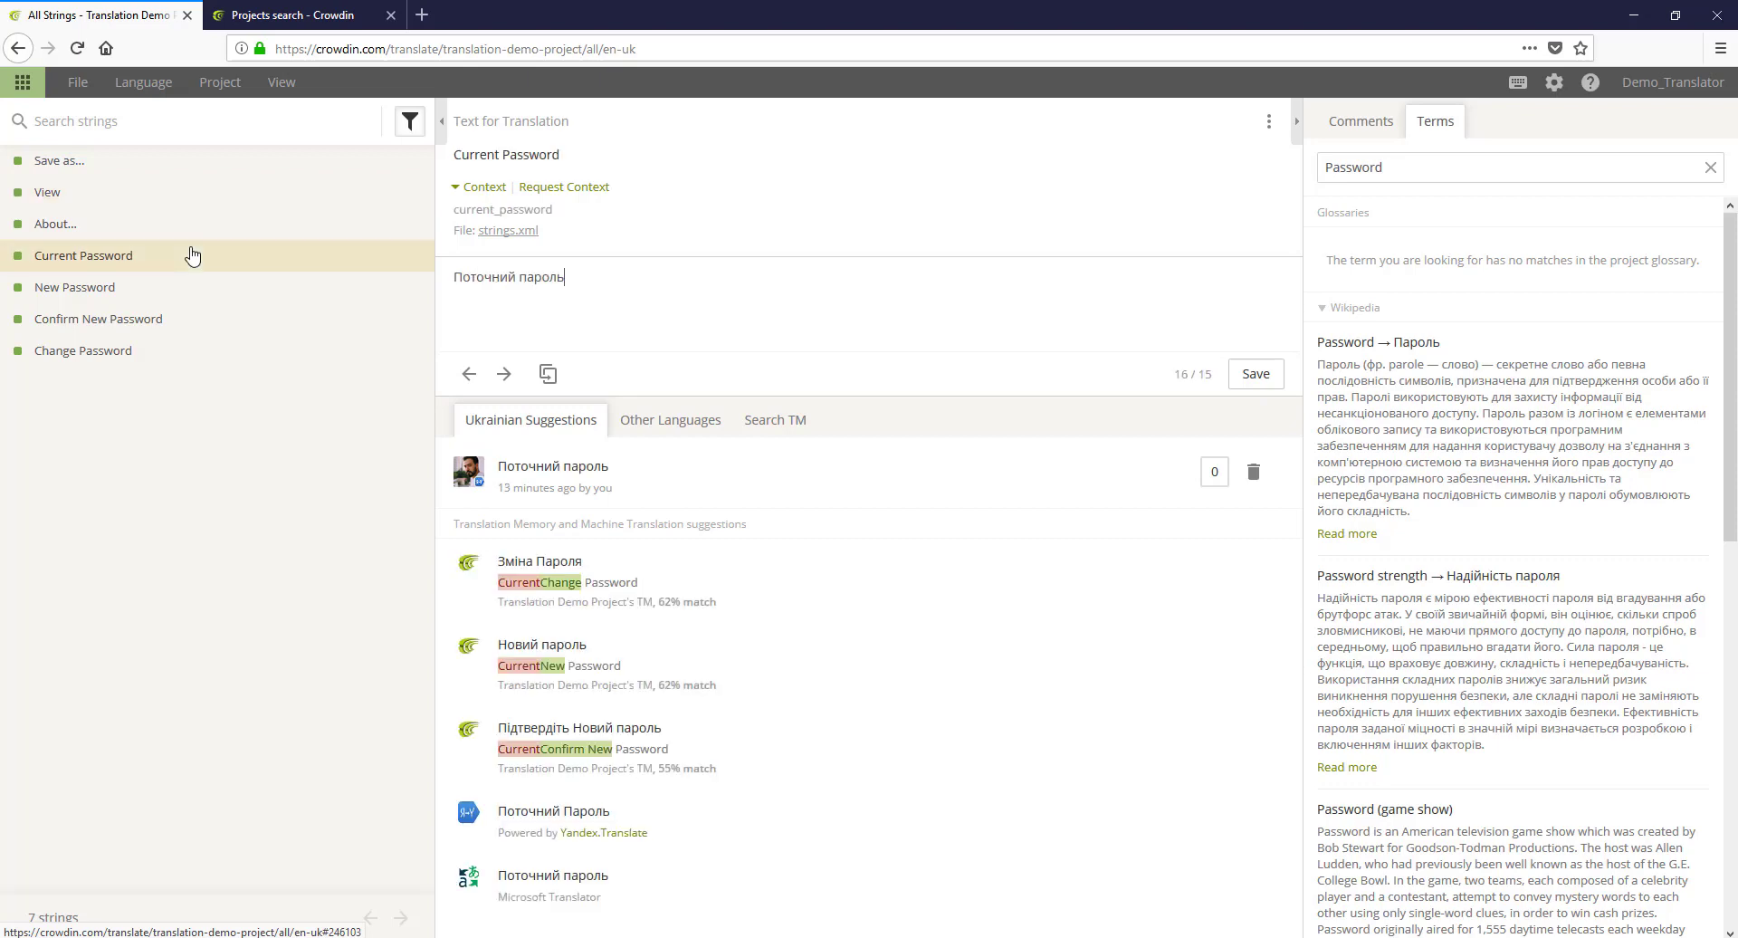
Step: Save the Yandex.Translate suggestion "Новий Пароль" as the translation of "New Password" and check the two strings below it
left_click(299, 288)
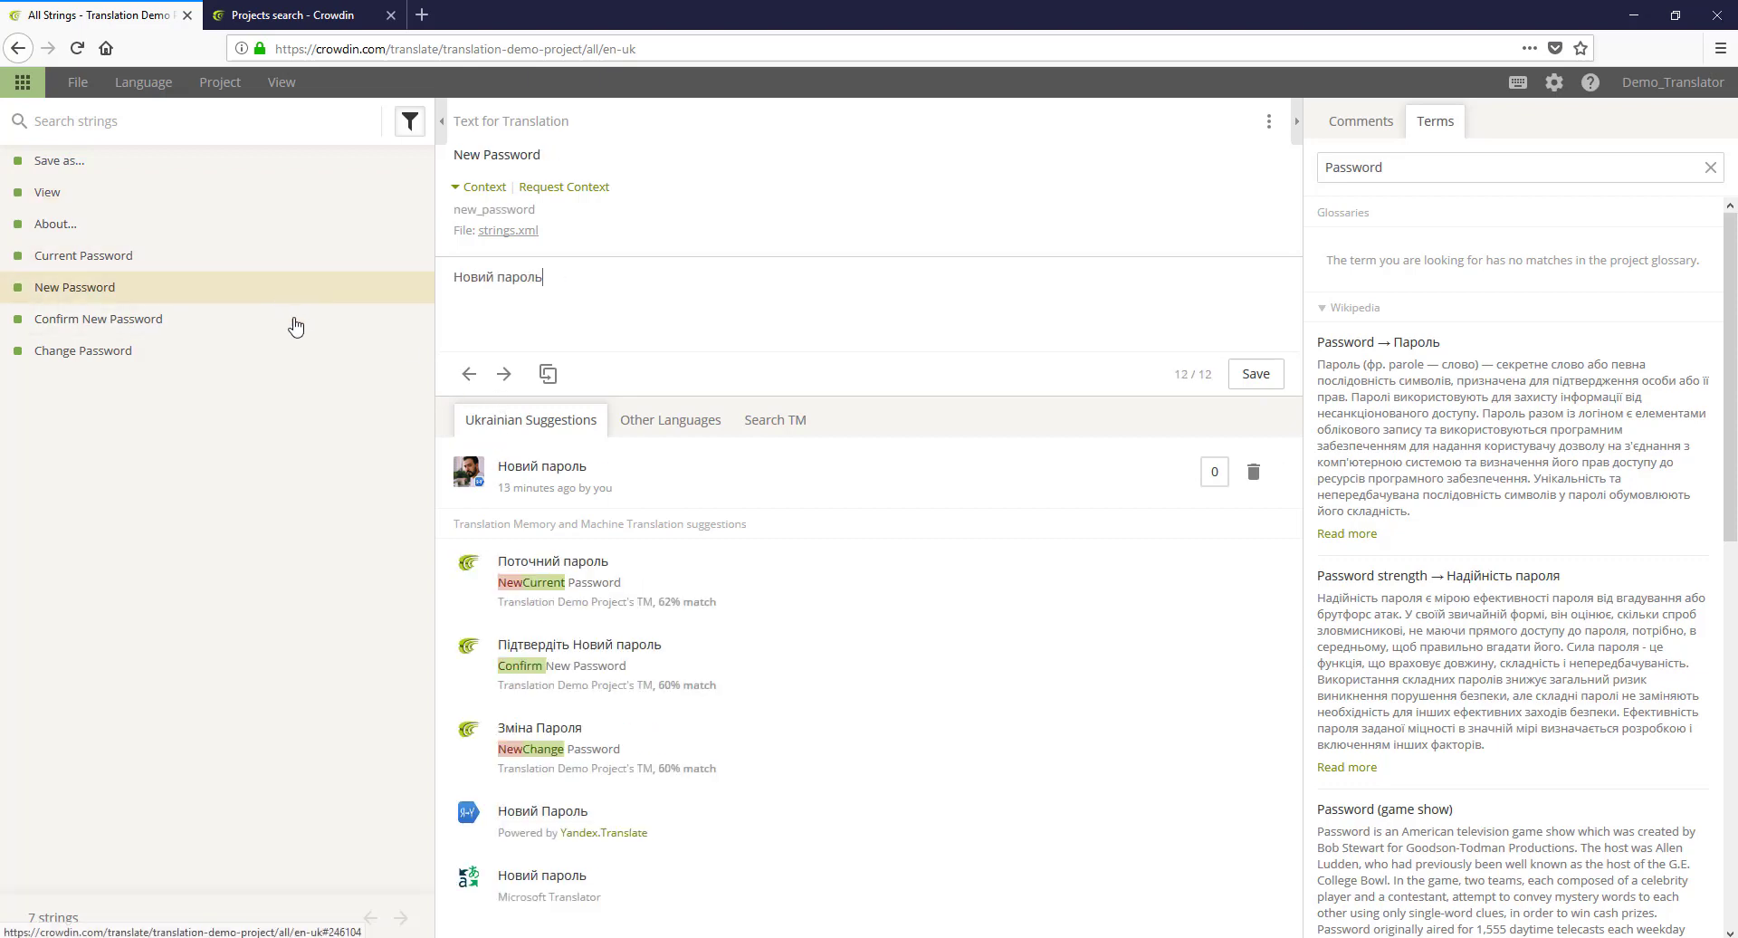
left_click(731, 822)
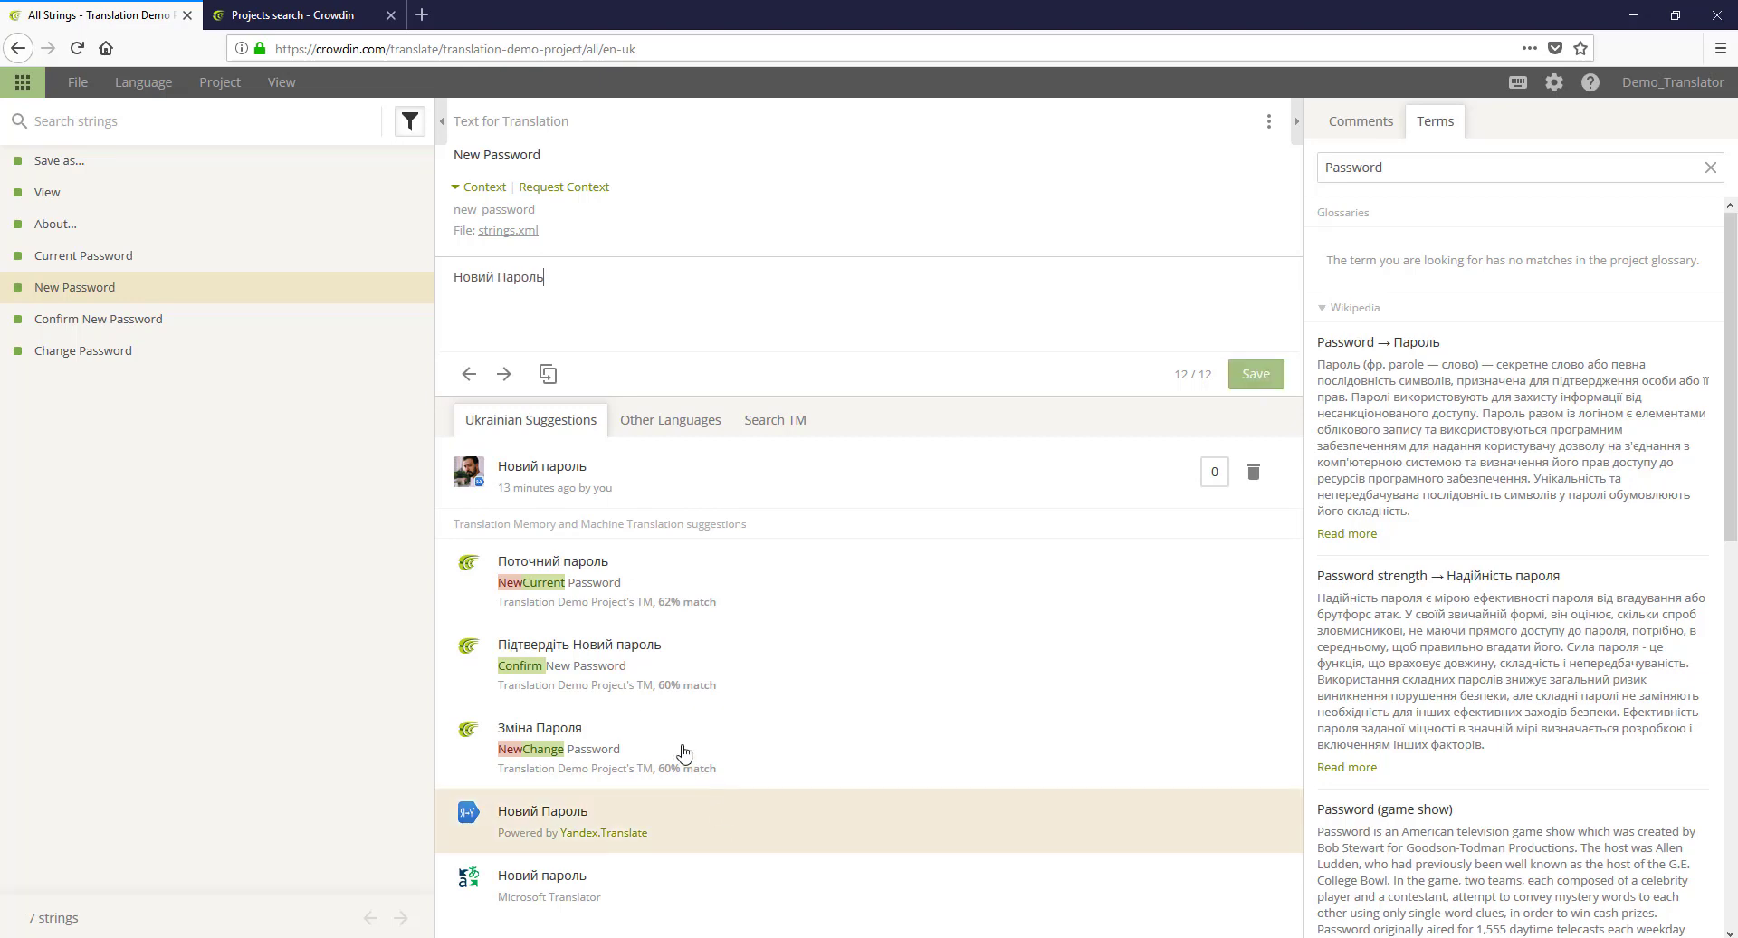
left_click(1270, 380)
left_click(214, 319)
left_click(217, 349)
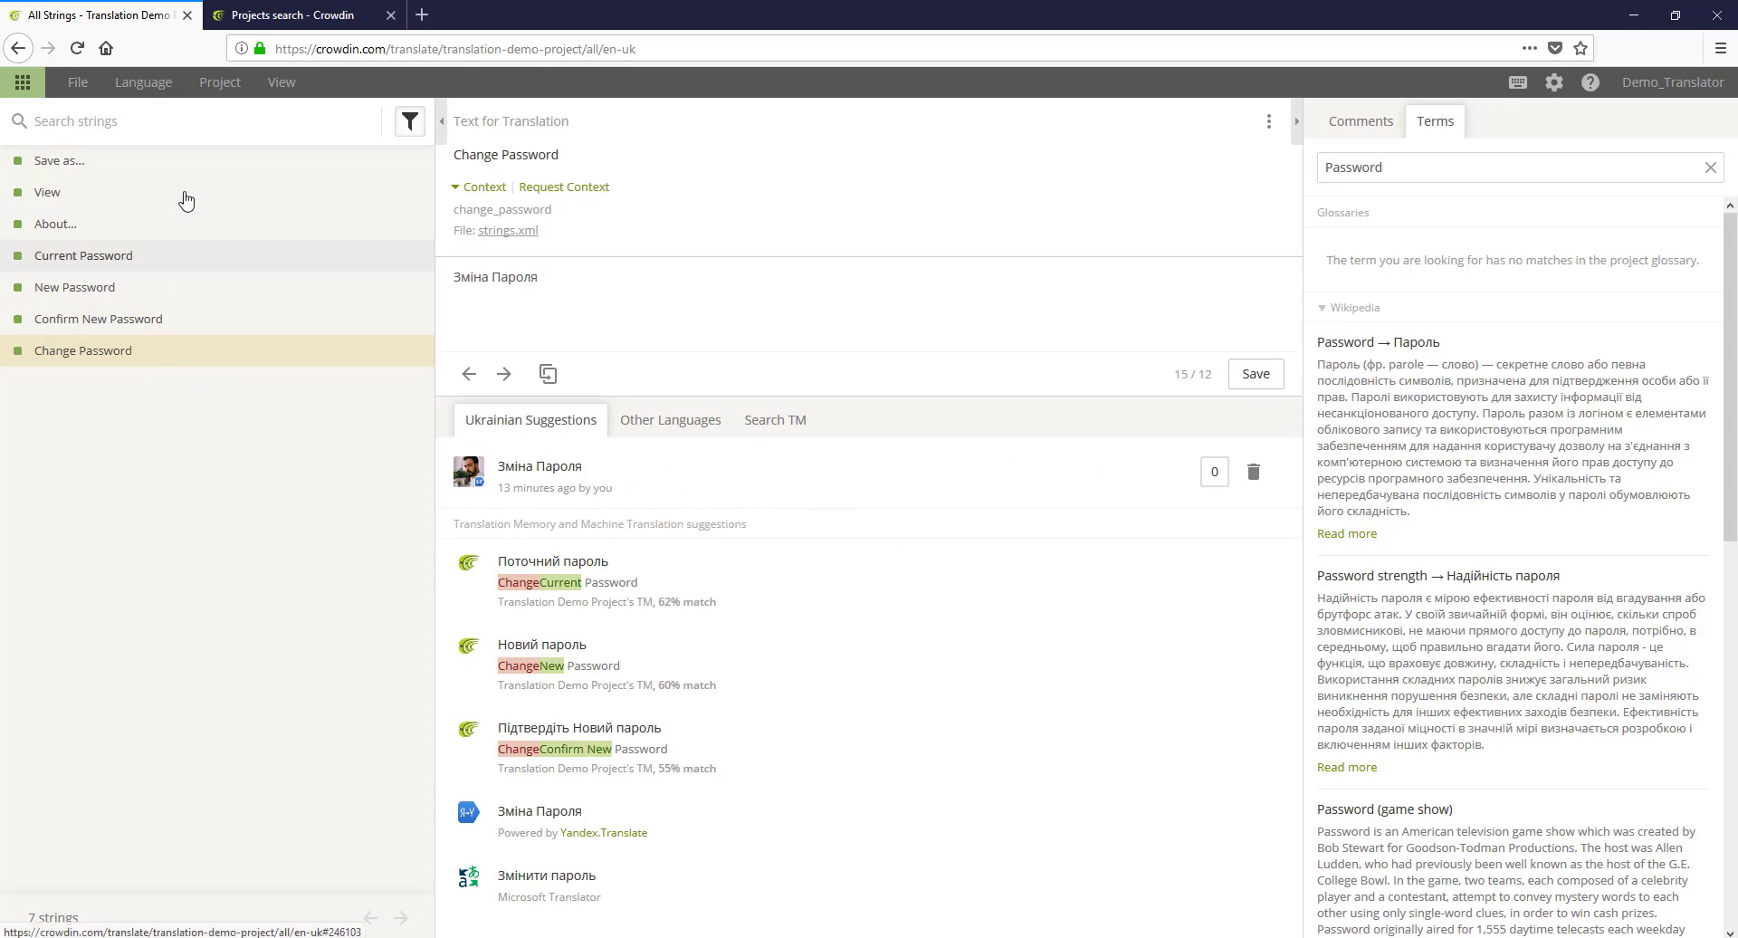
Step: In the advanced filter, set the Strings added range from Mar 06, 2018 00:00 to Mar 06, 2018 23:59
left_click(418, 126)
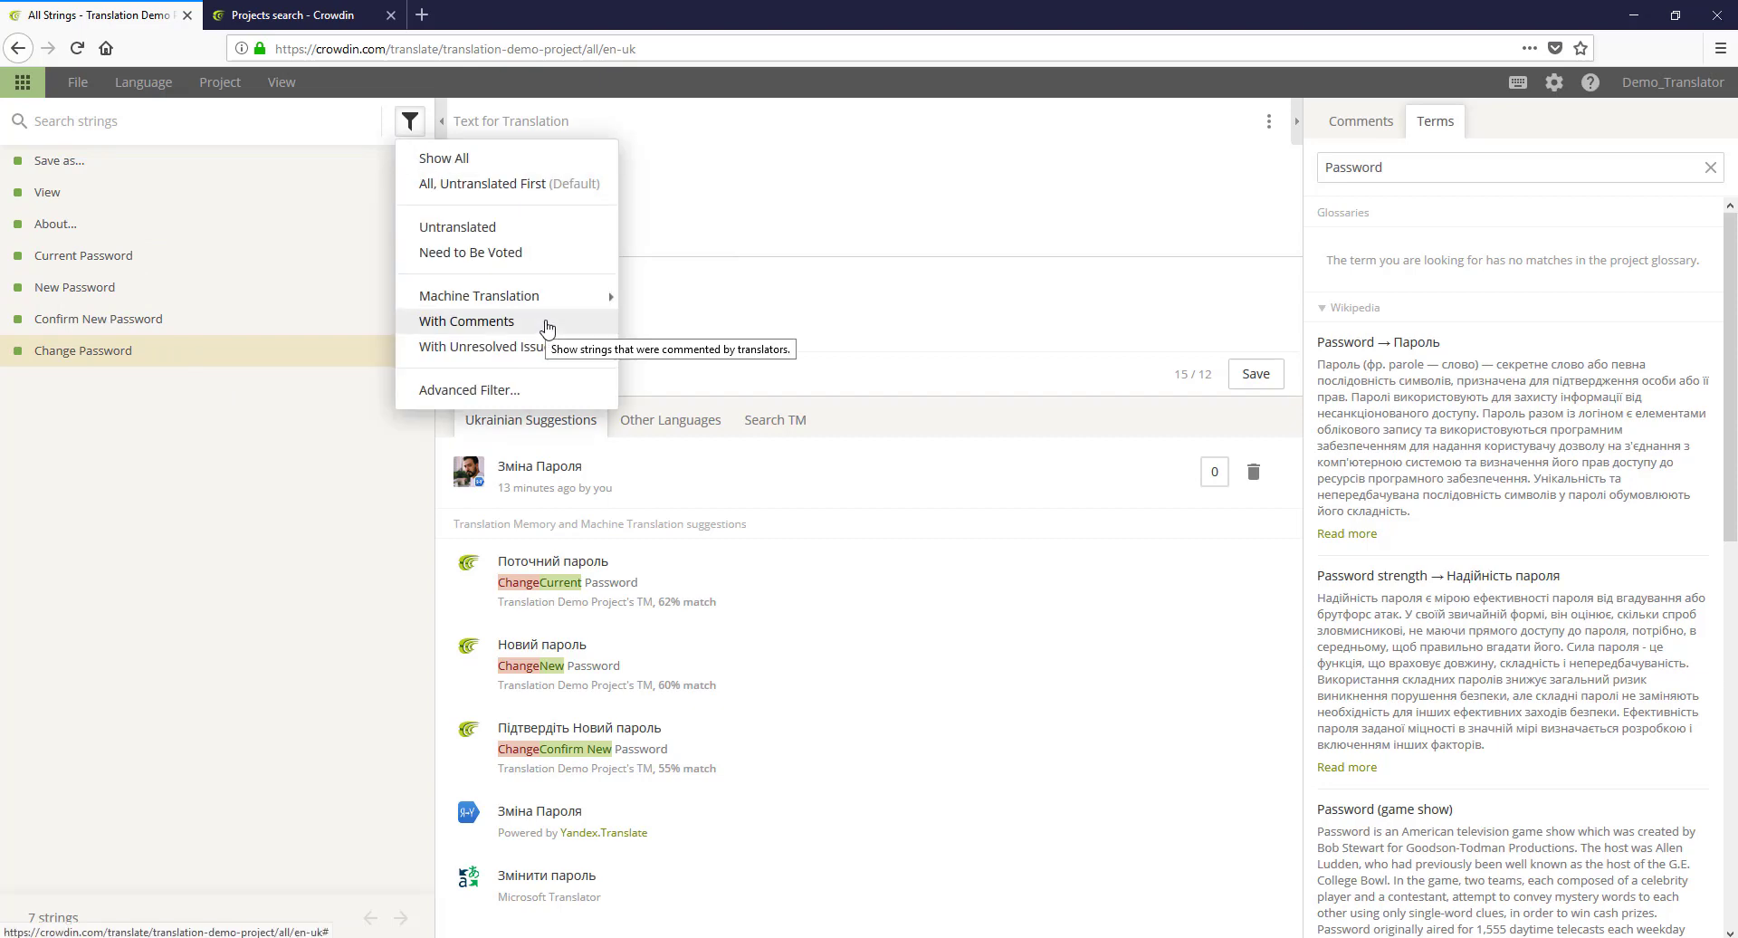
mouse_move(556, 351)
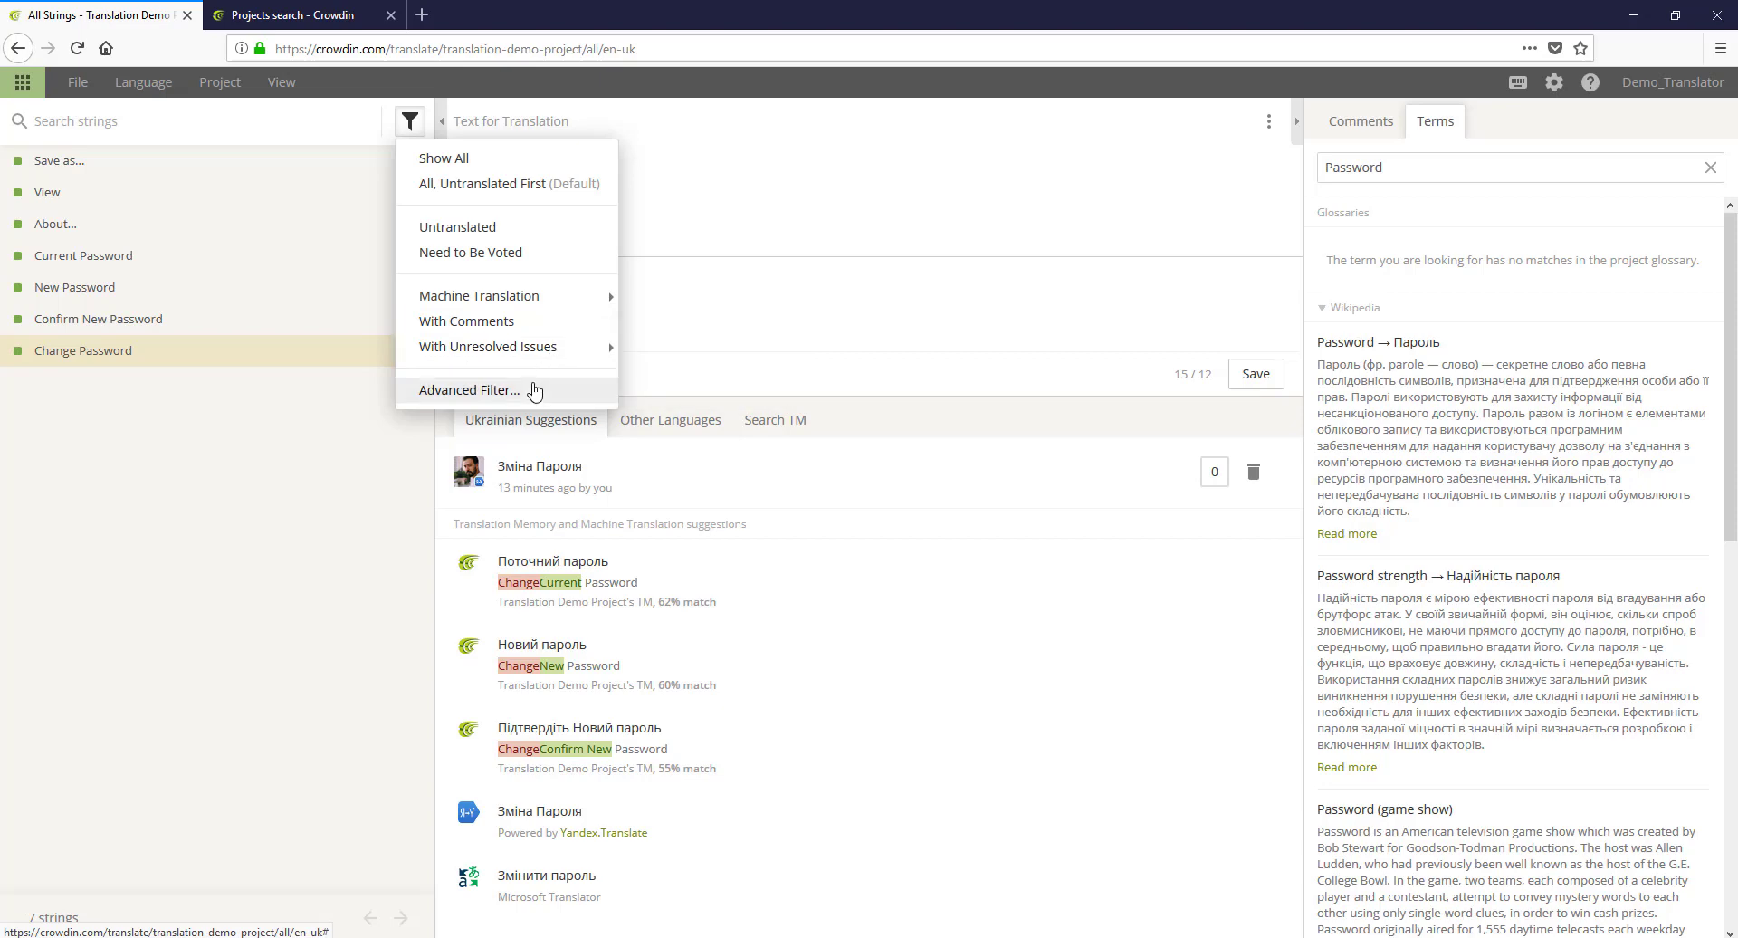
left_click(463, 390)
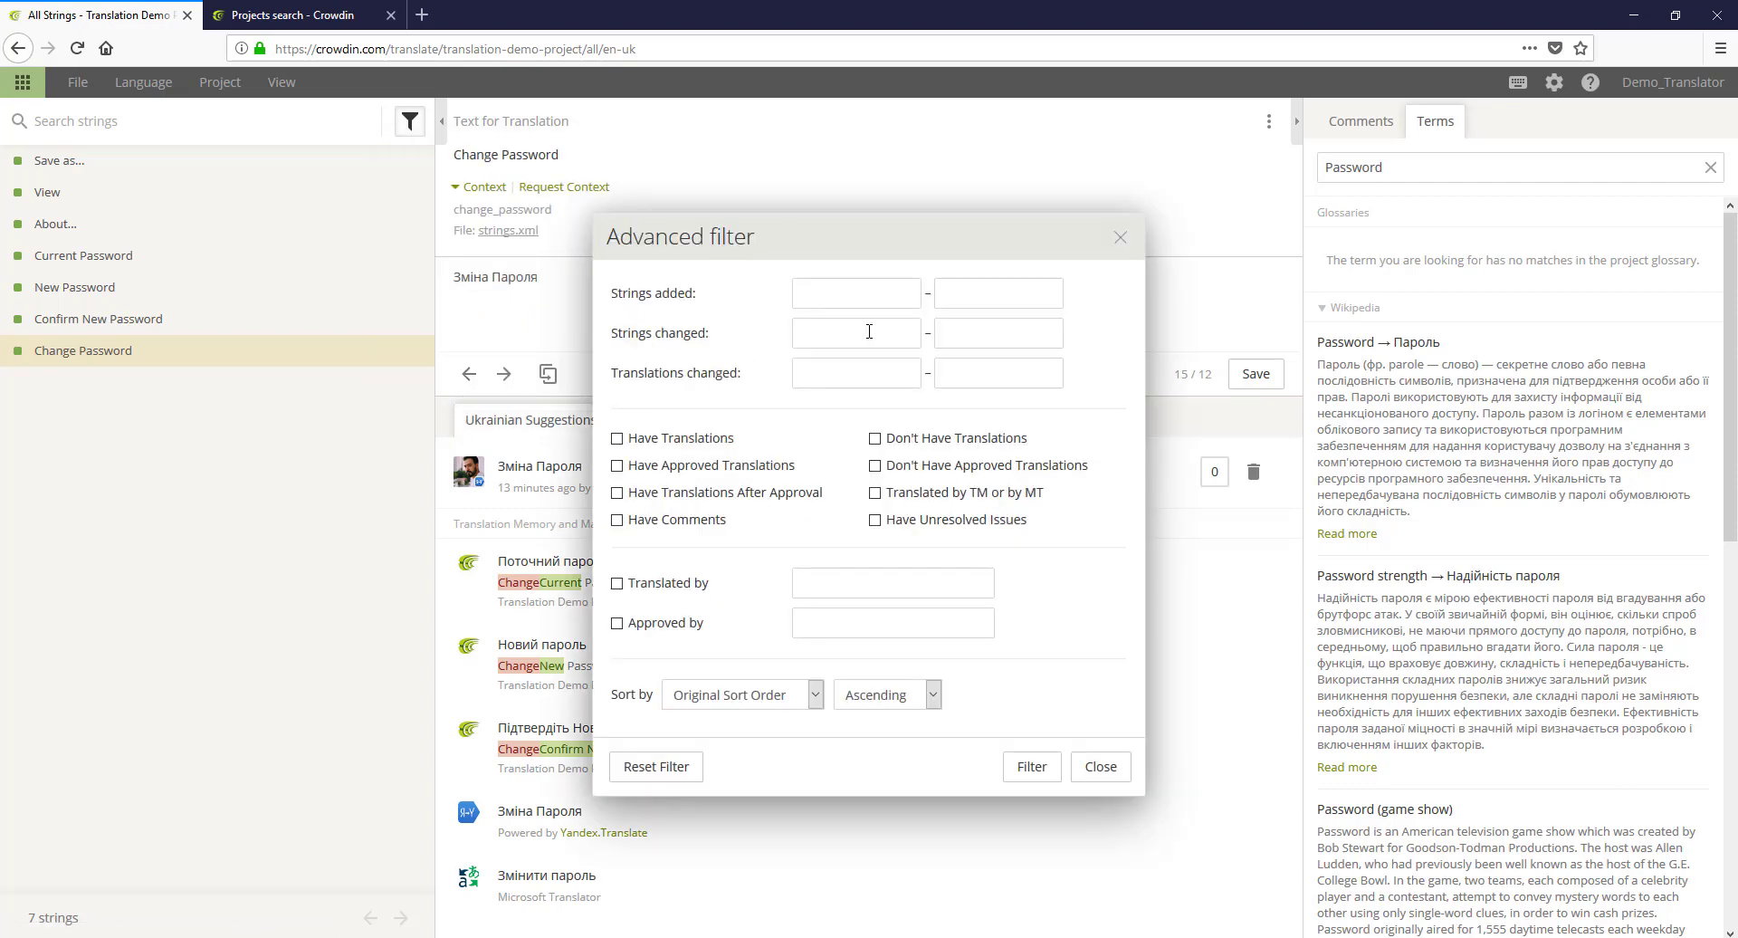
left_click_drag(806, 223, 765, 141)
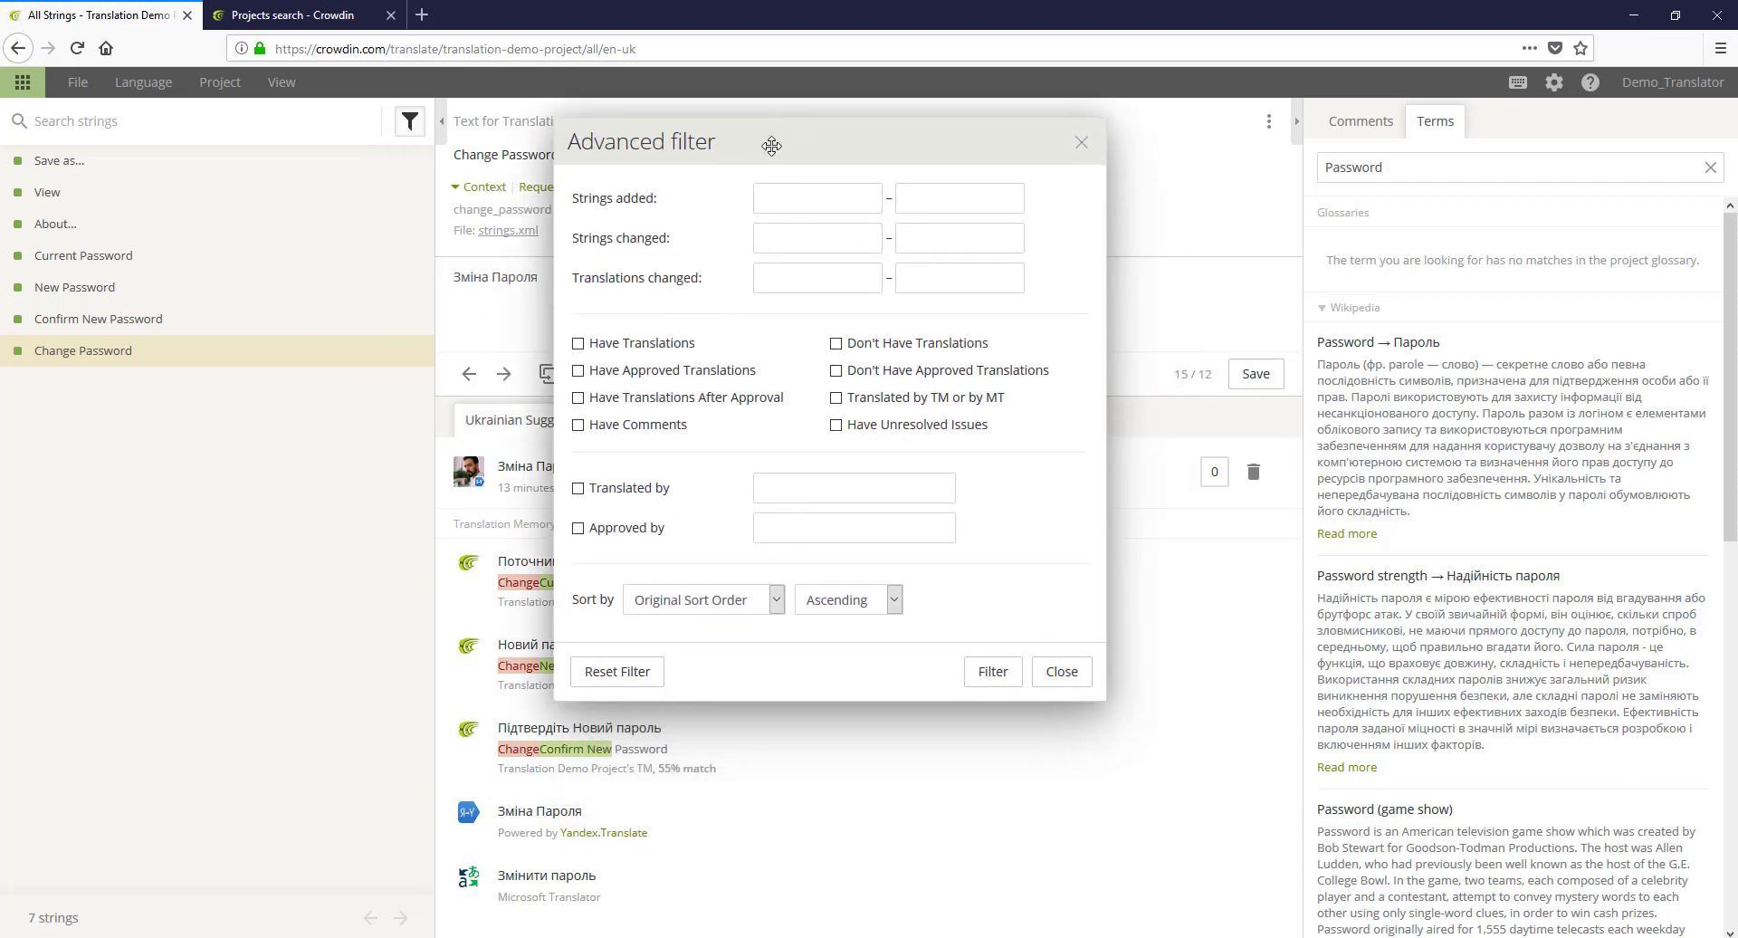
left_click(812, 199)
left_click(750, 224)
left_click(844, 195)
left_click(747, 197)
left_click(831, 197)
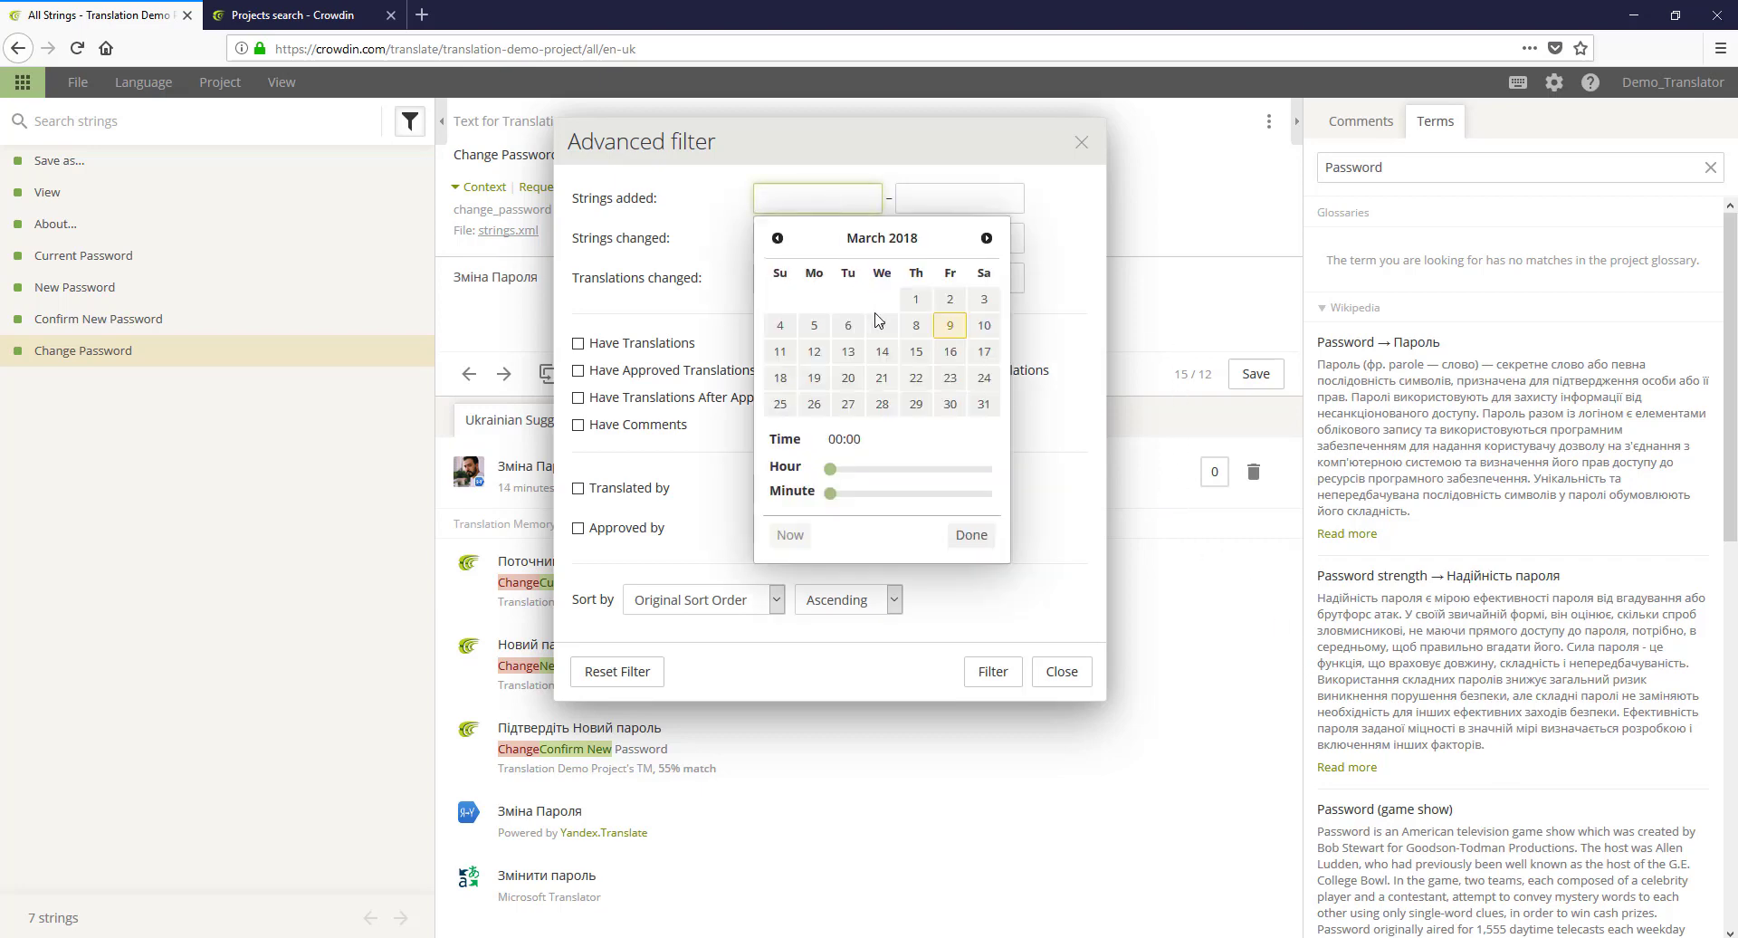
left_click(846, 327)
left_click(960, 198)
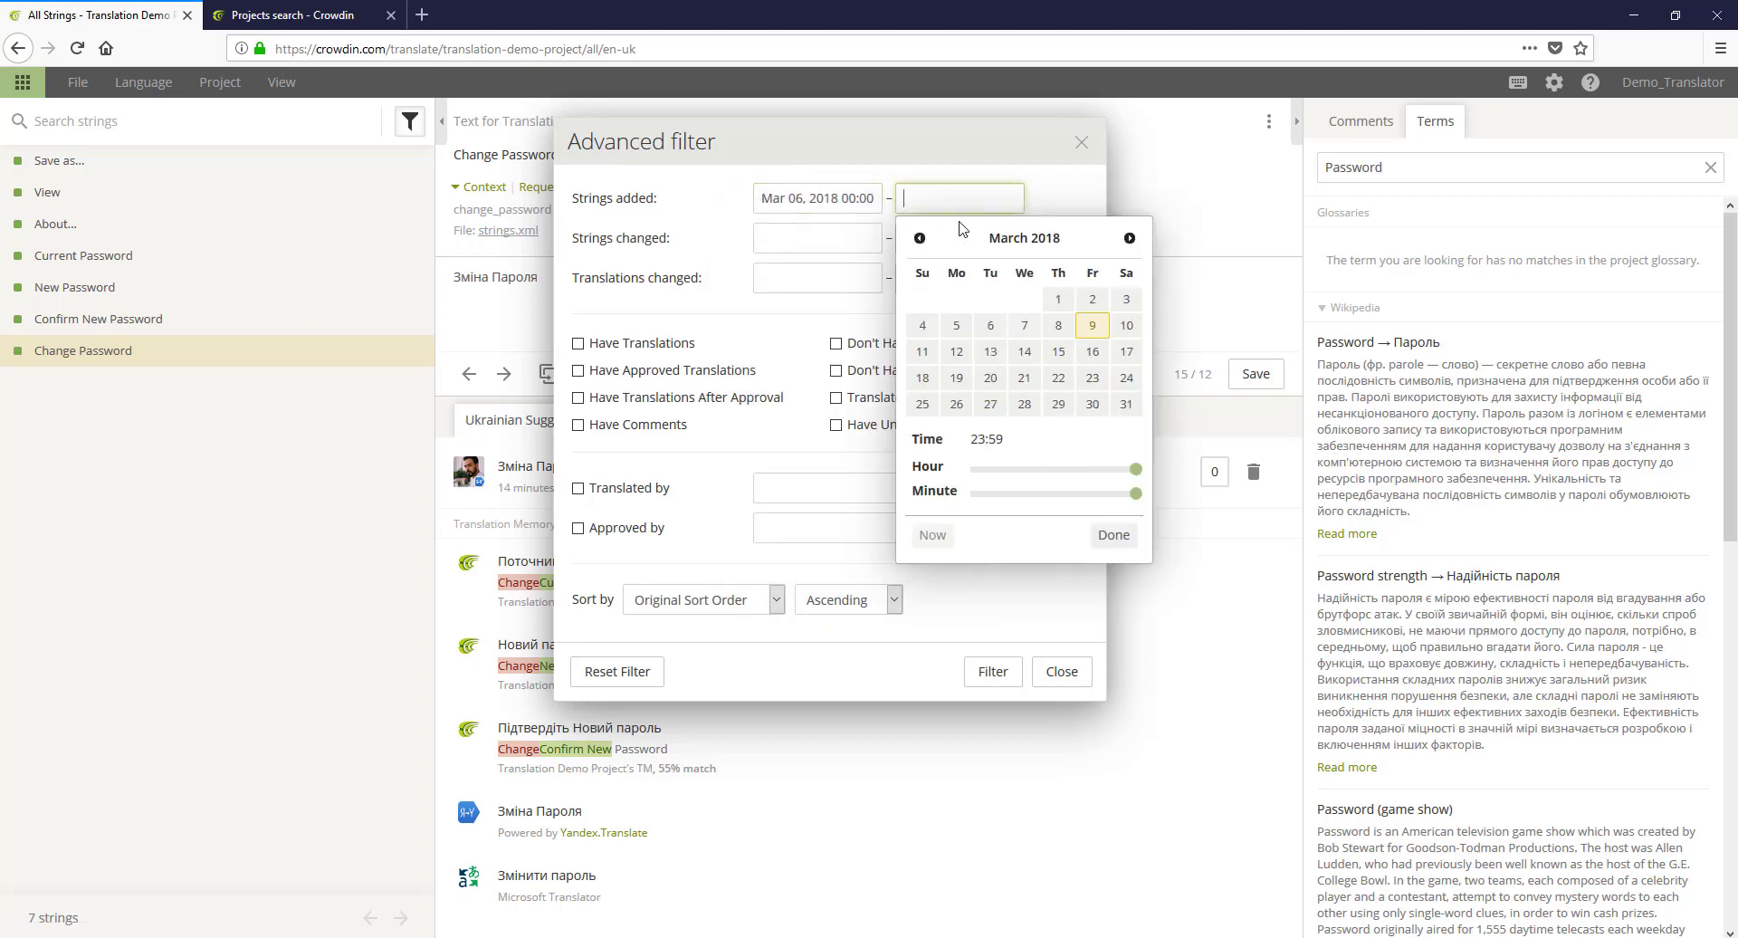
left_click(991, 325)
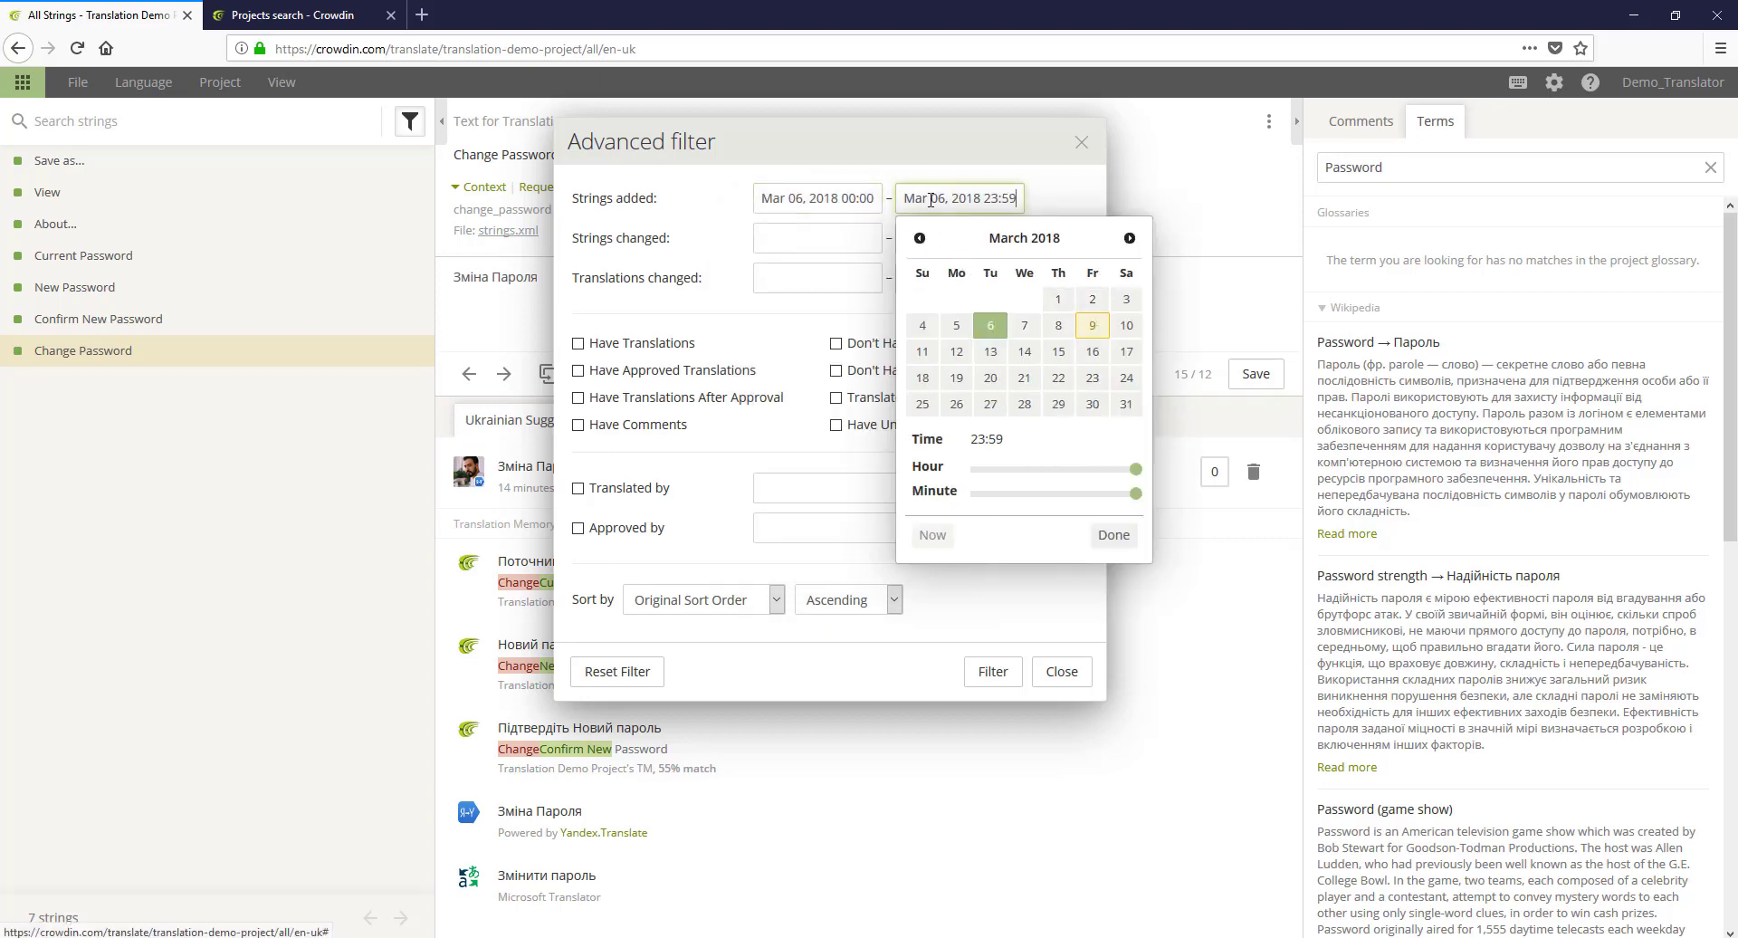
left_click(932, 173)
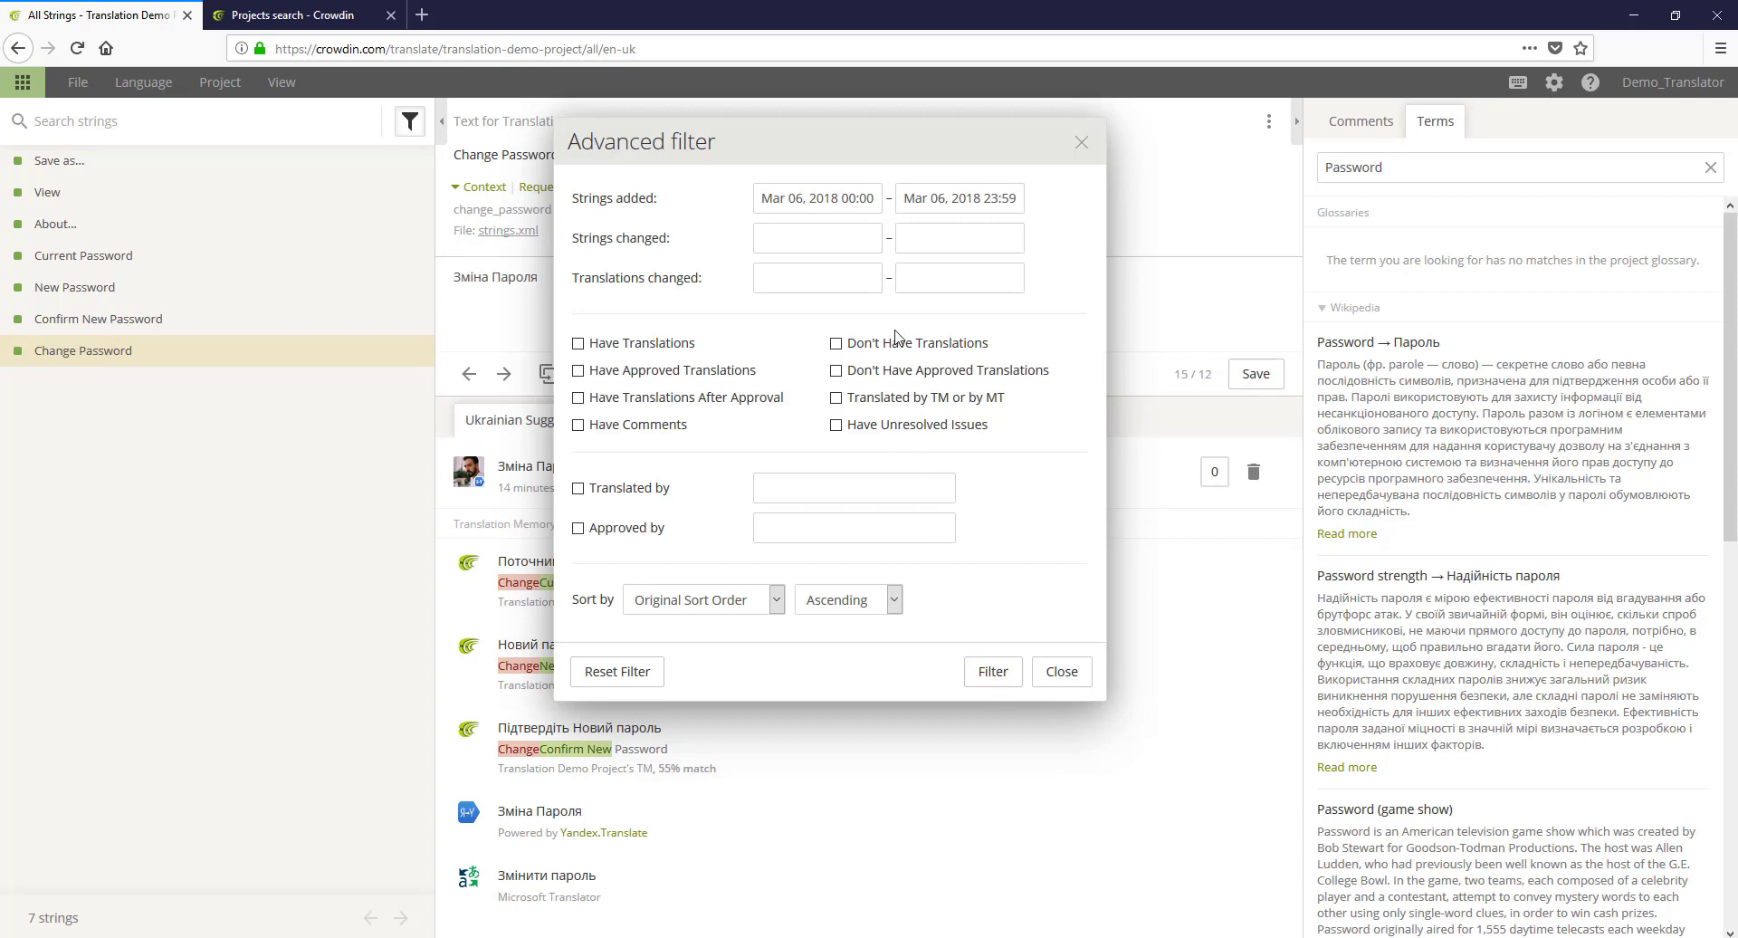
Step: Reset the advanced filter and view the start-date calendar of the Strings changed range without choosing a date
left_click(615, 669)
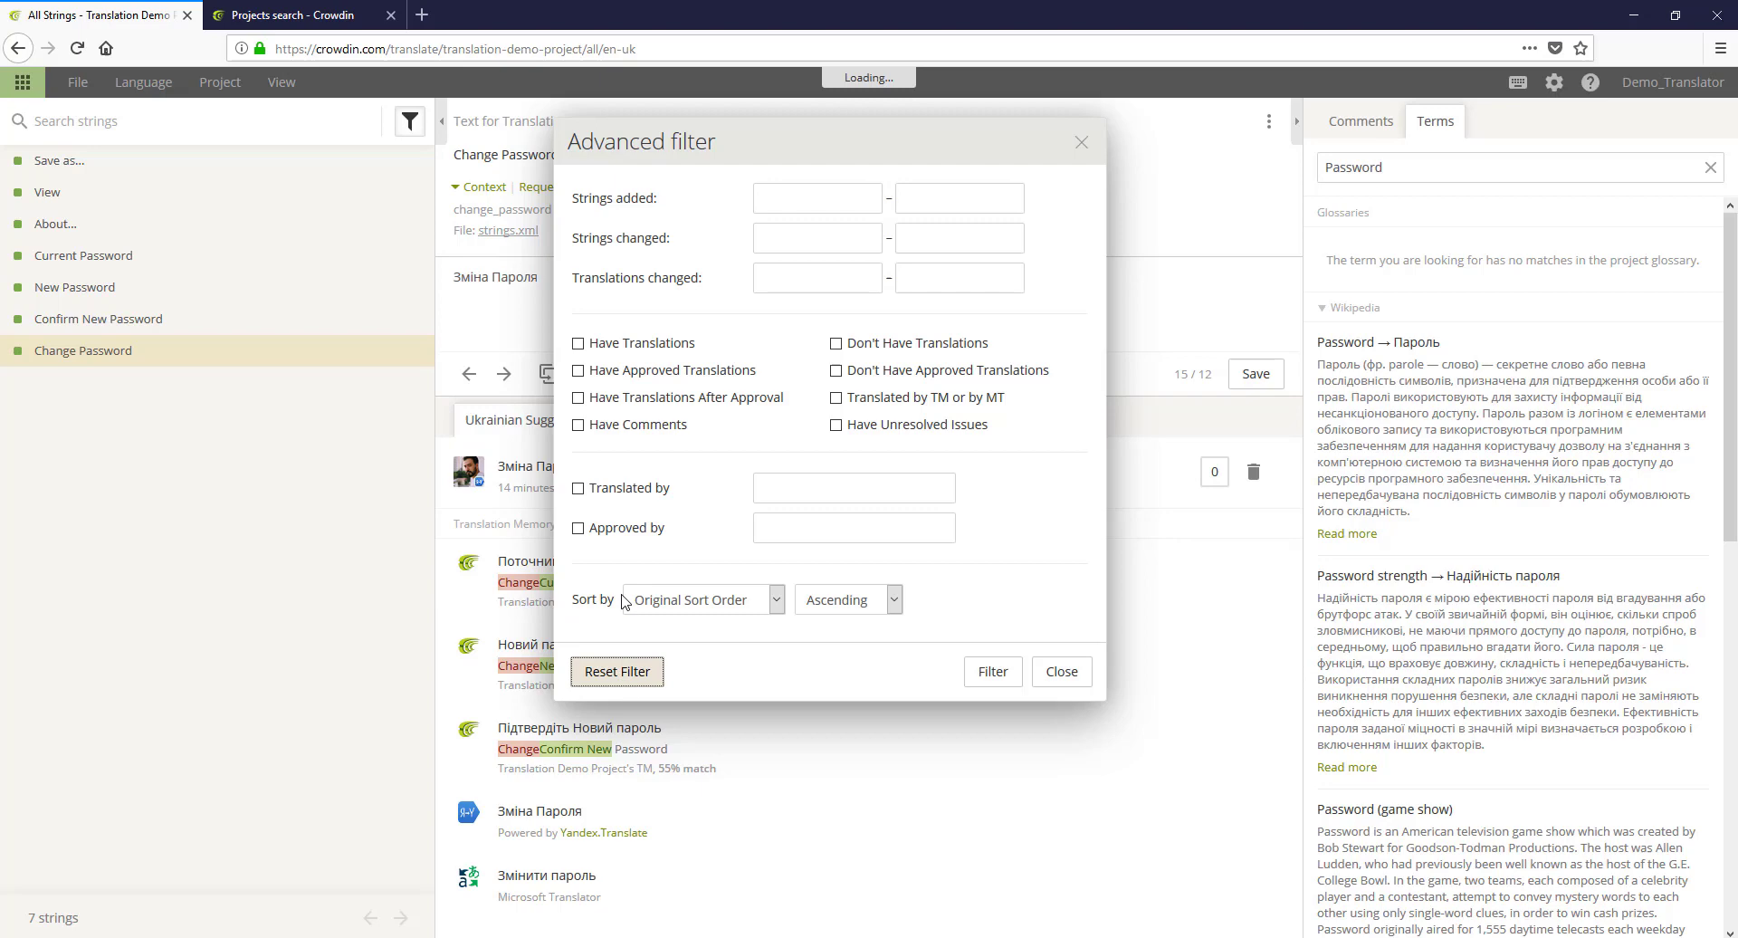
left_click(814, 233)
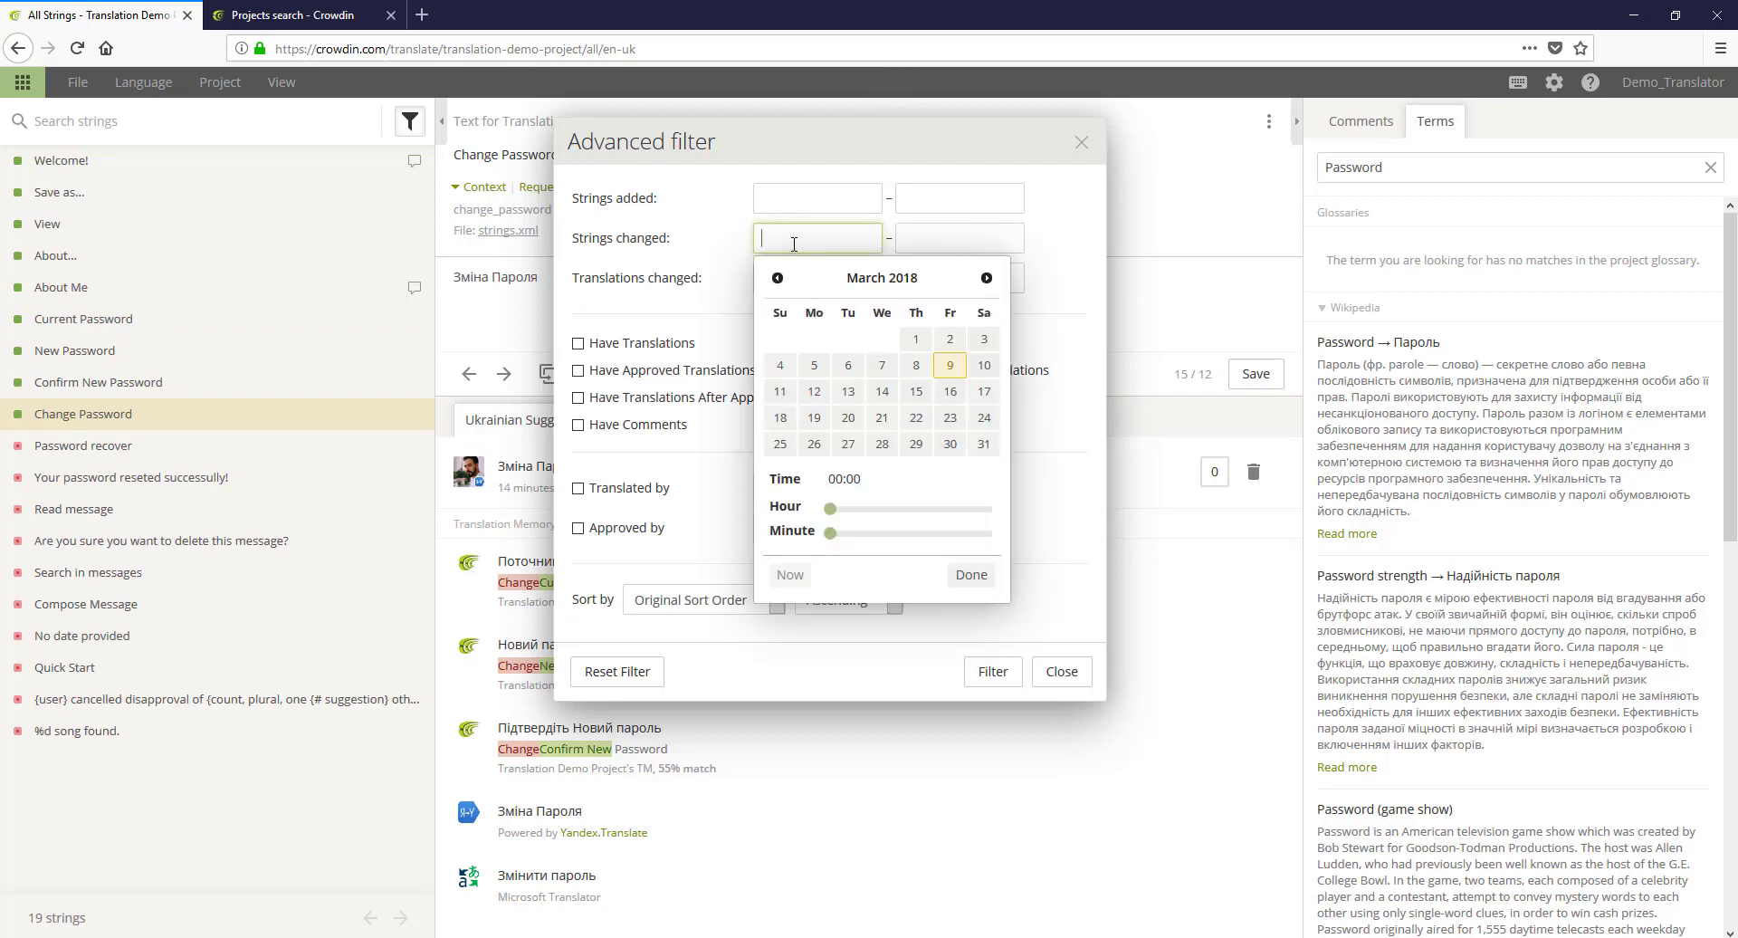
left_click(575, 239)
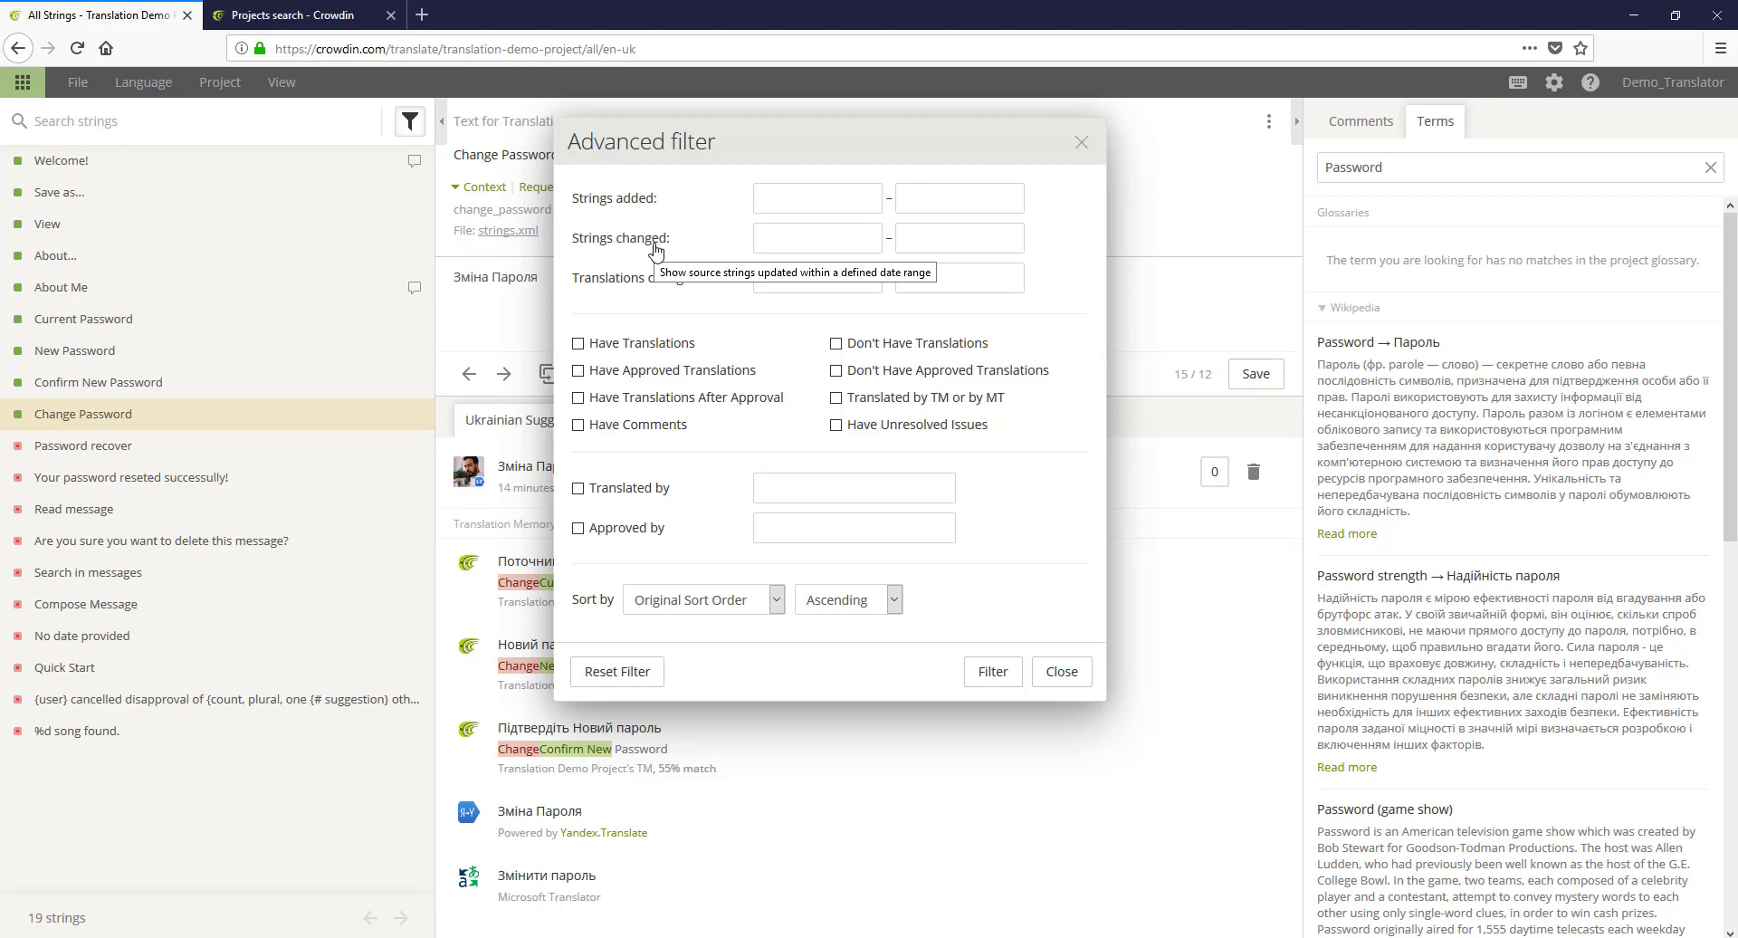
left_click(764, 241)
left_click(703, 244)
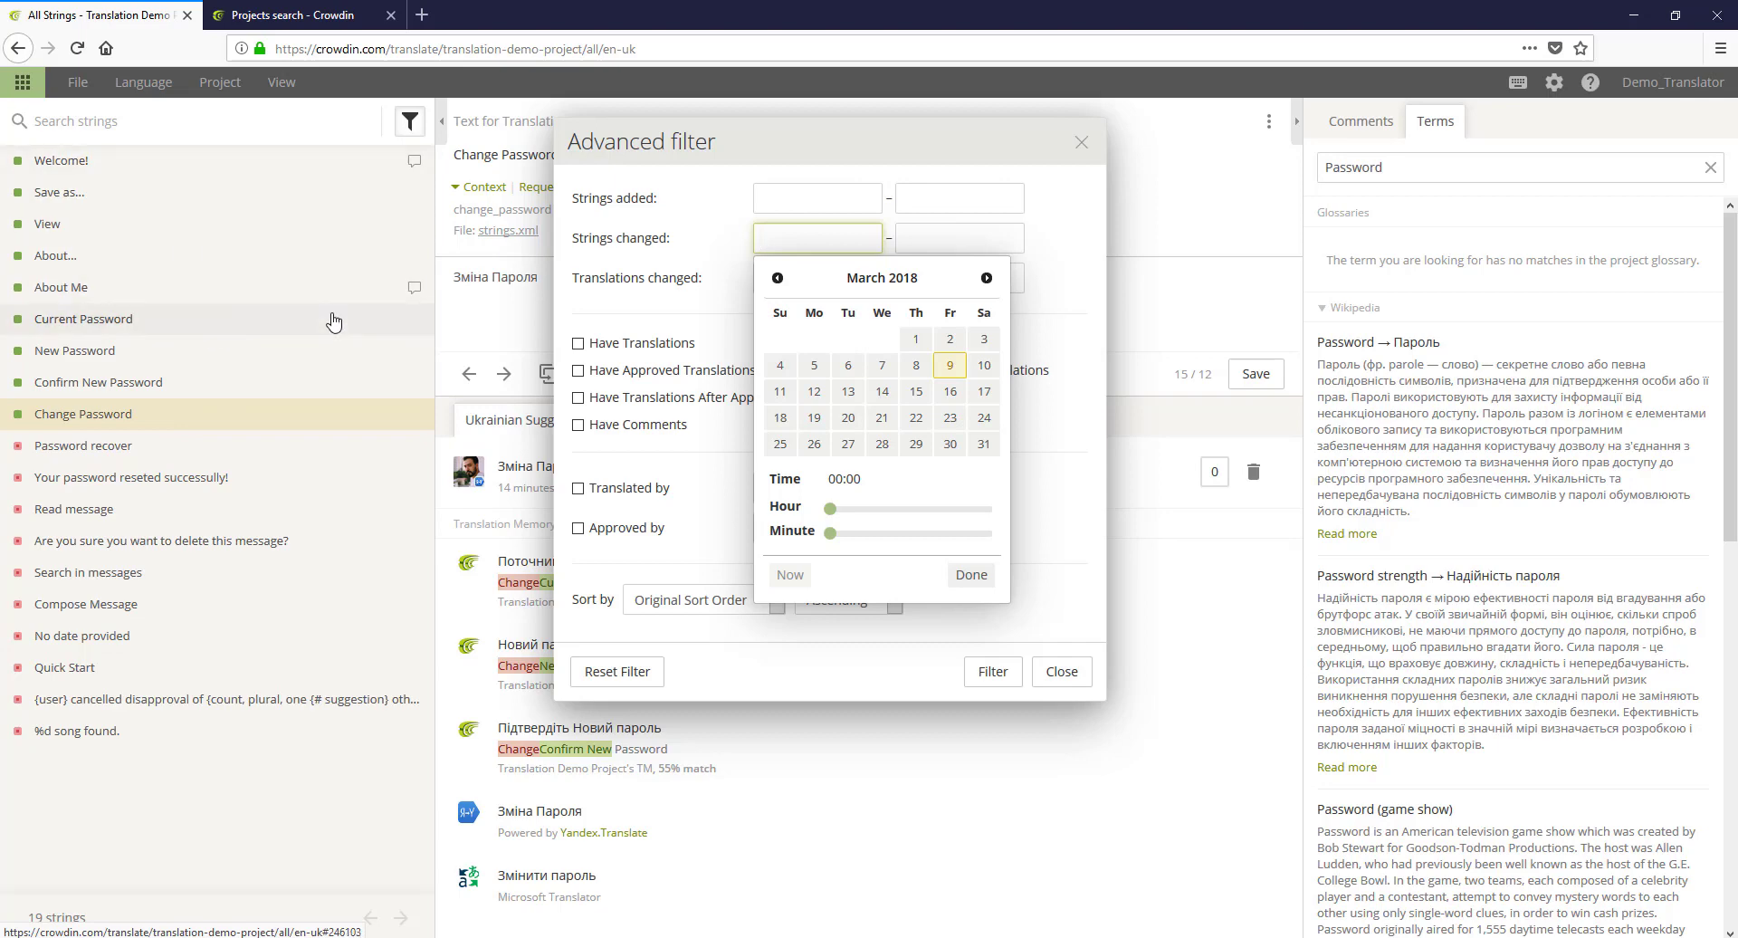
left_click(648, 314)
Step: Try a Translations changed range from Mar 08, 2018 00:00 to Mar 08, 2018 23:59 and reset the filter
left_click(765, 281)
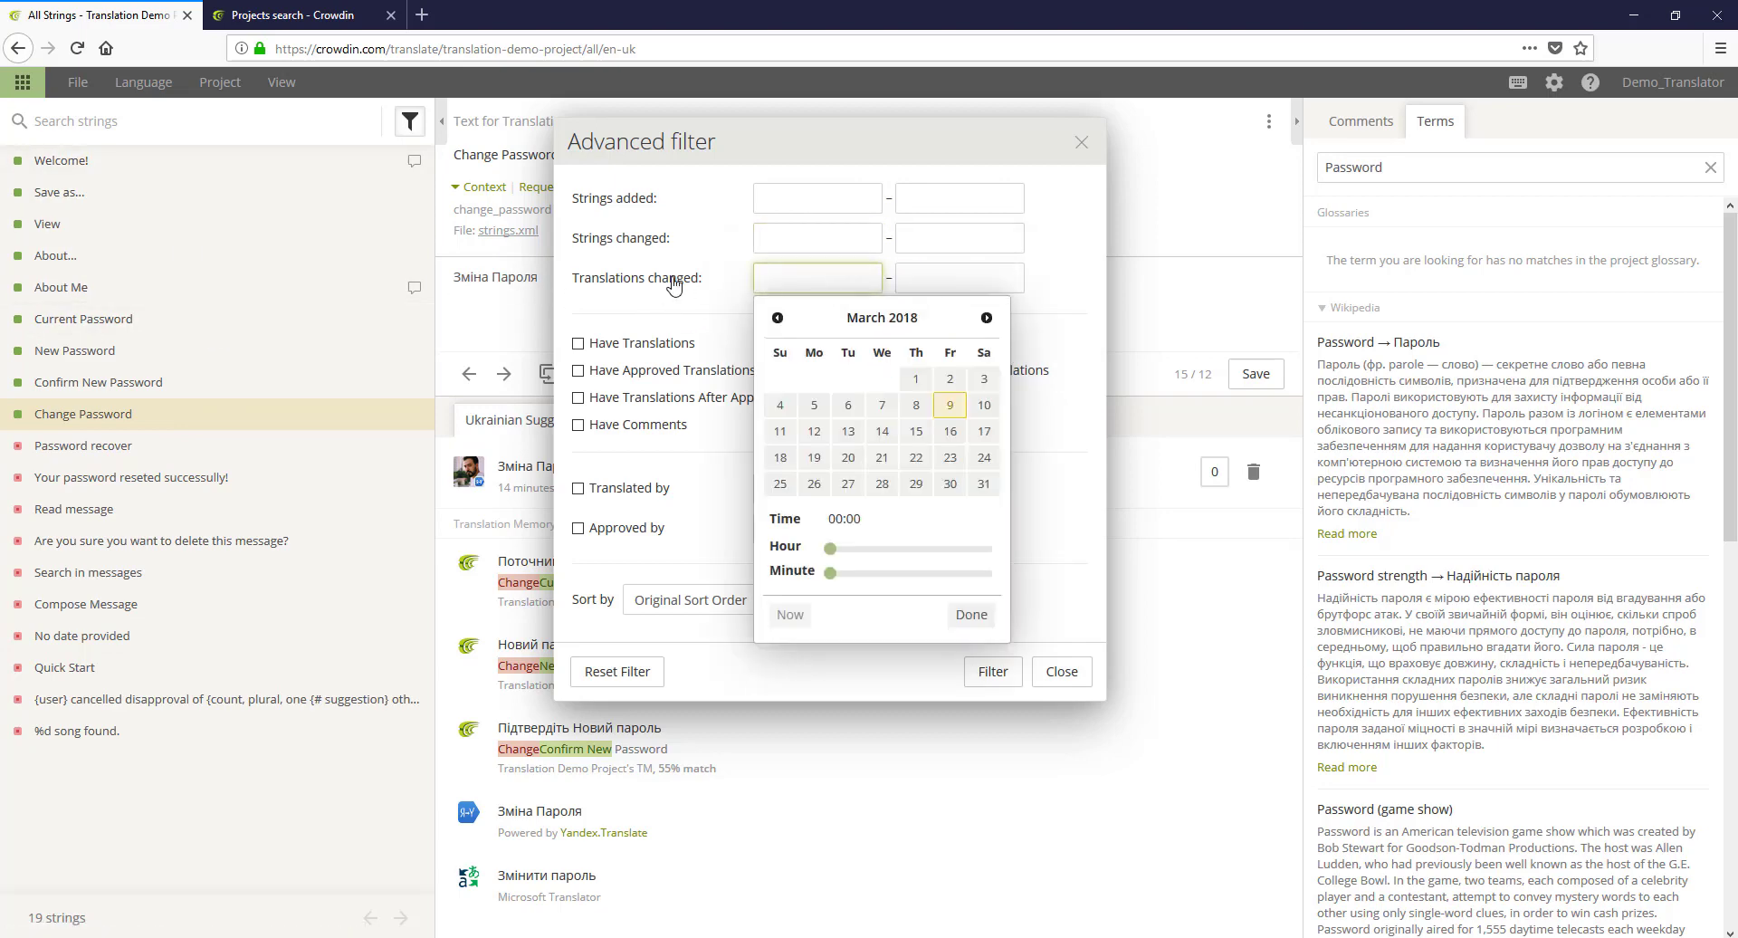
left_click(1004, 282)
left_click(795, 279)
left_click(917, 407)
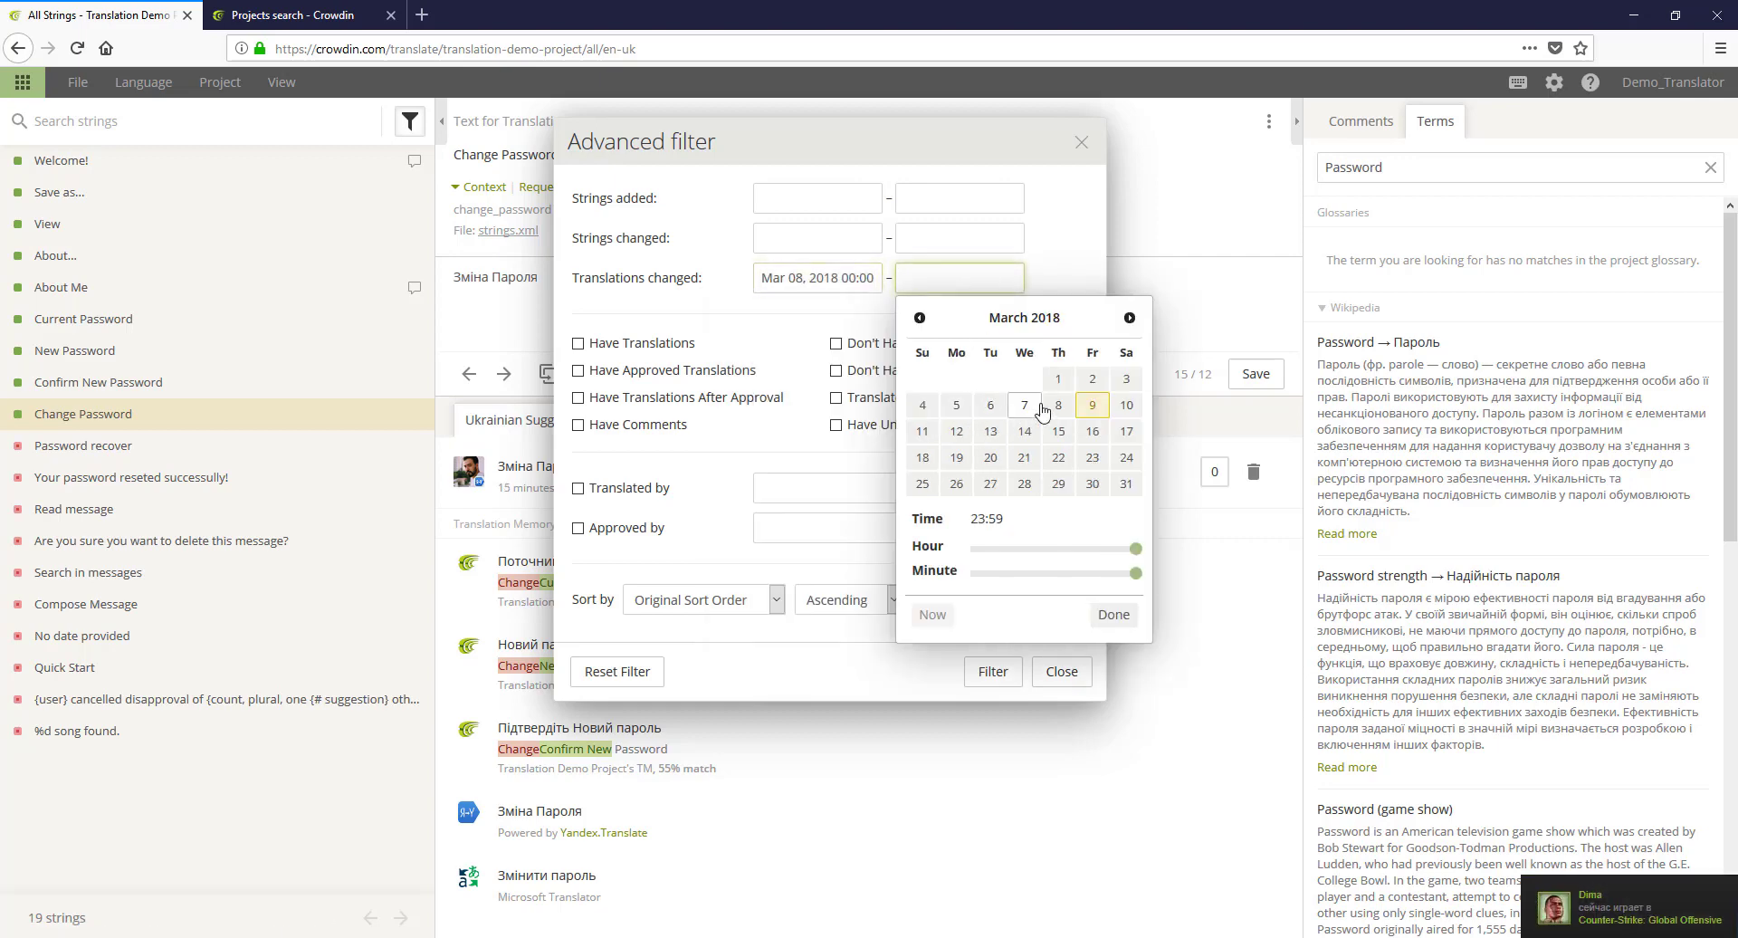
left_click(780, 313)
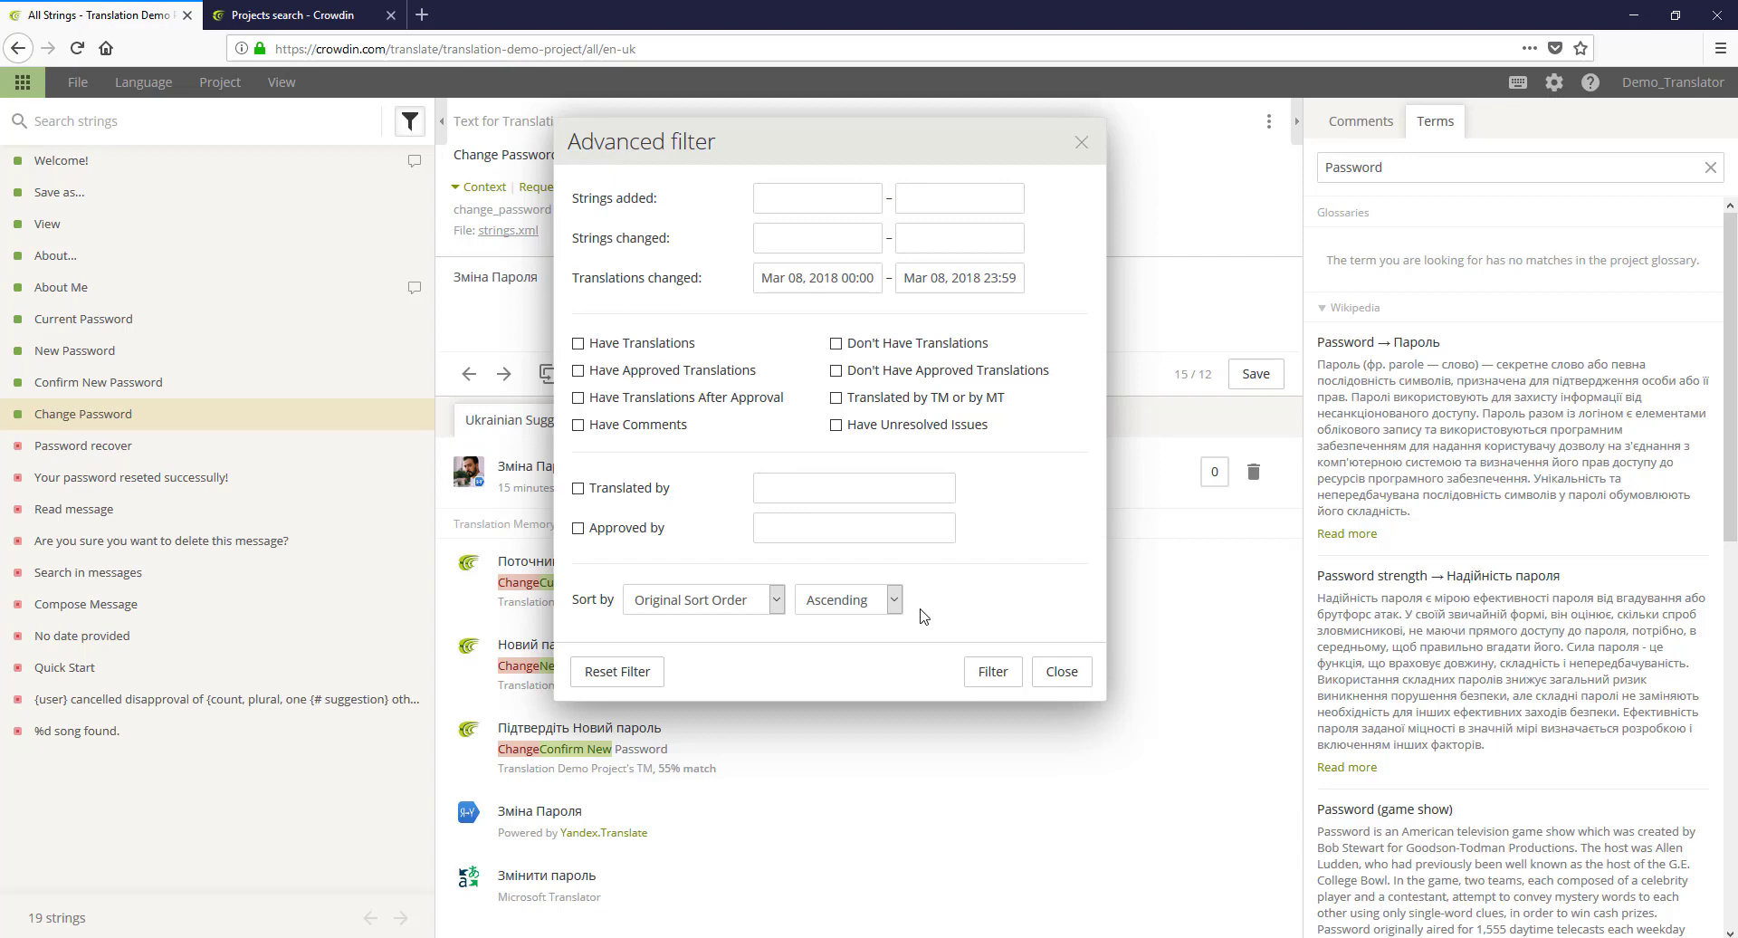
left_click(645, 680)
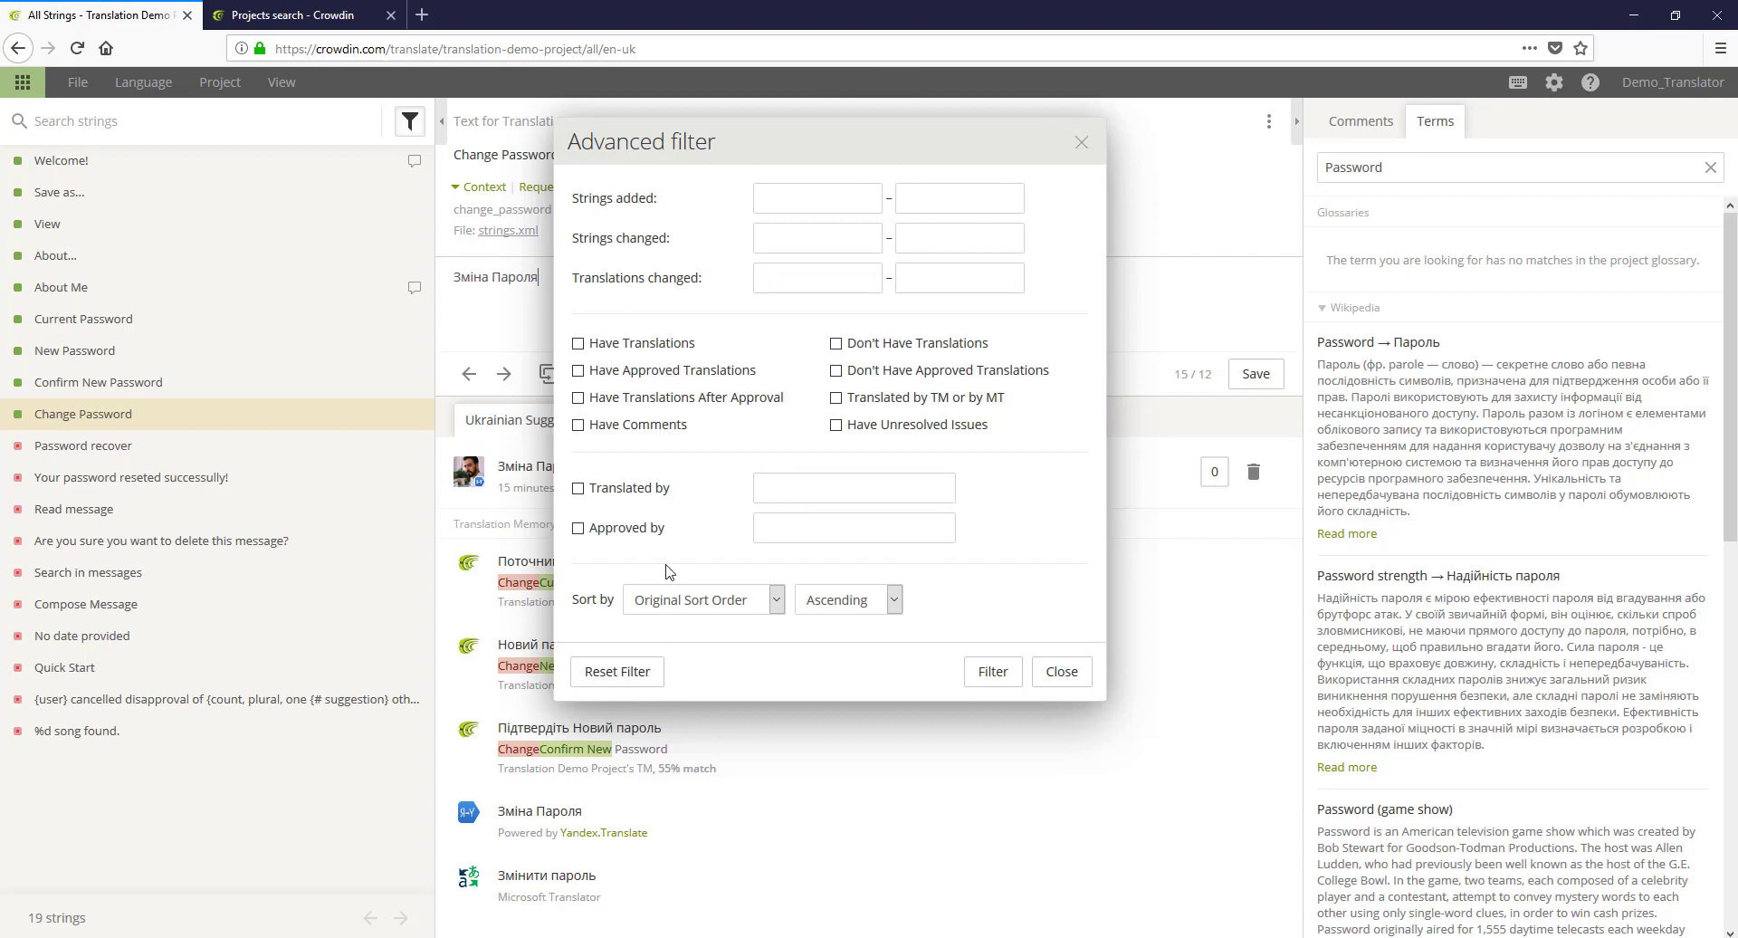
Step: Try the Have Translations, Have Comments and Don't Have Translations options in the advanced filter, clearing each one again
left_click(668, 347)
left_click(654, 427)
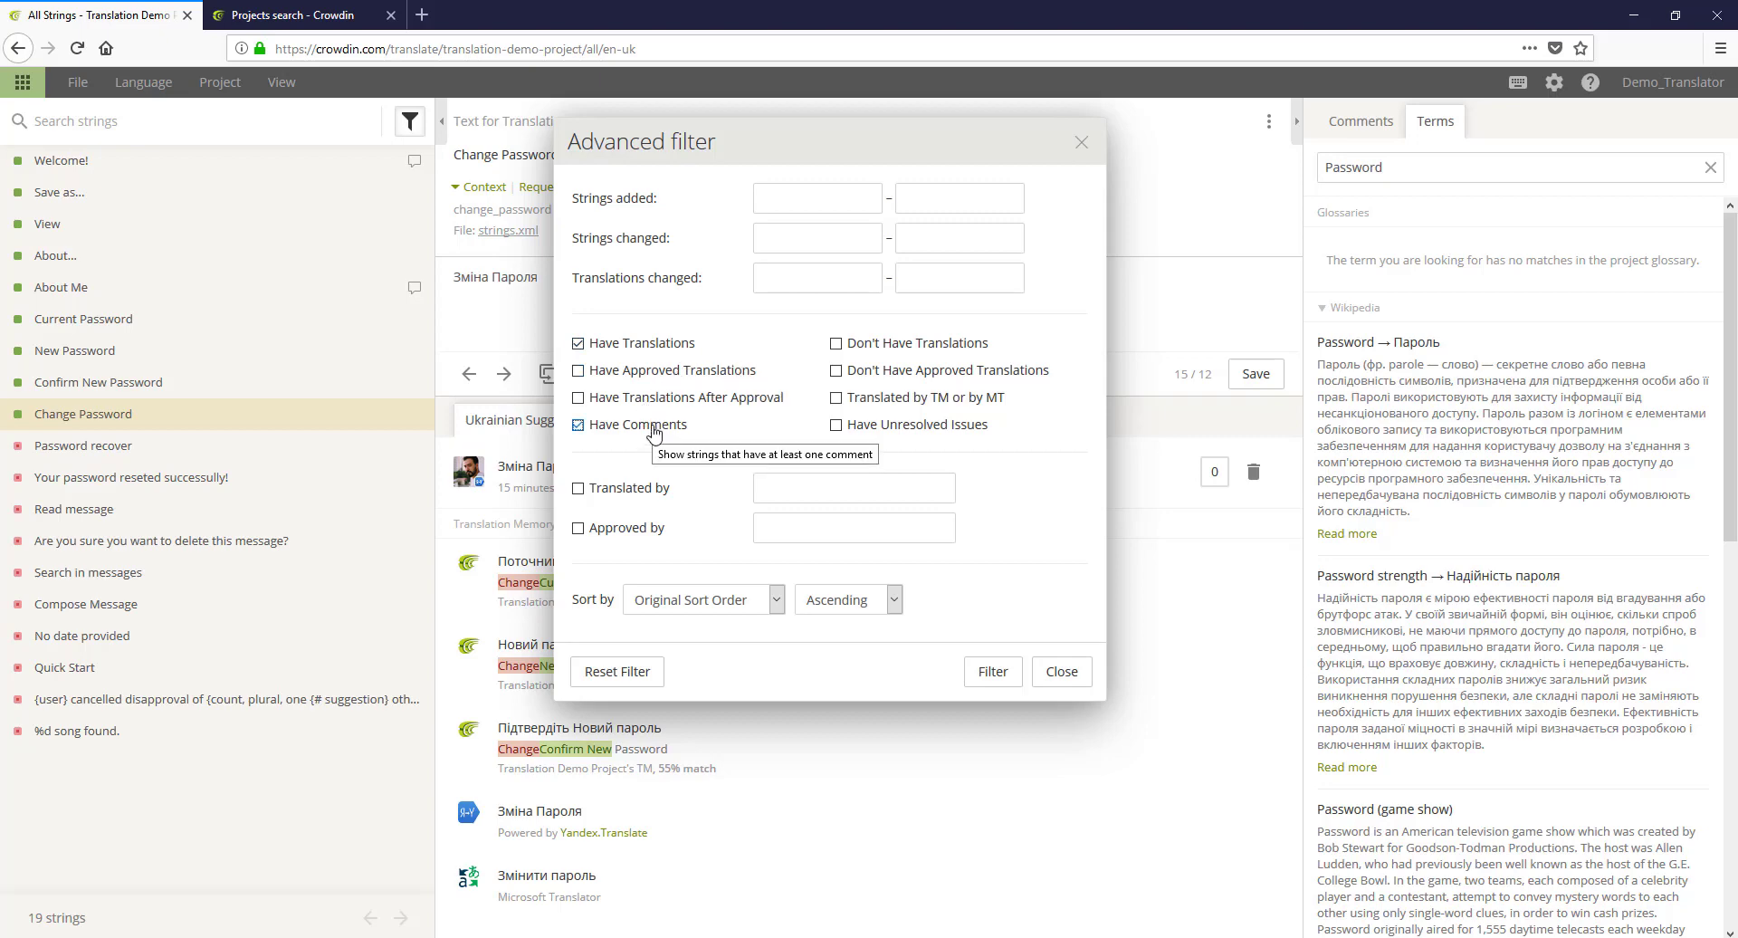
left_click(653, 430)
left_click(642, 355)
left_click(858, 352)
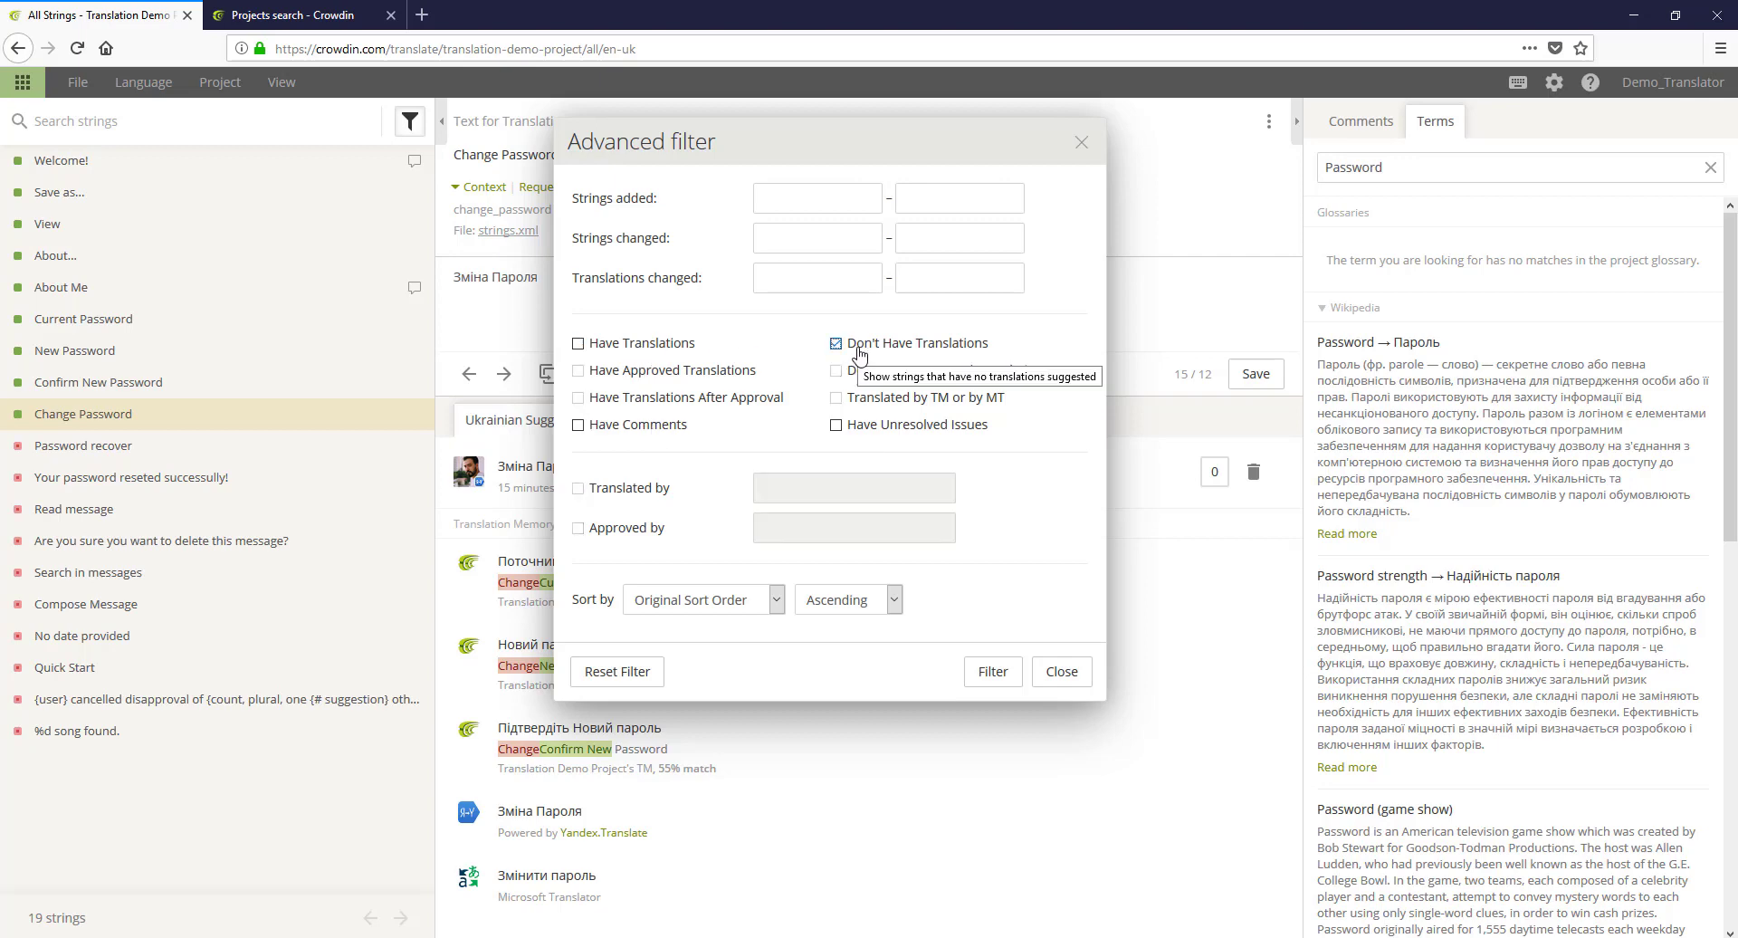
left_click(857, 349)
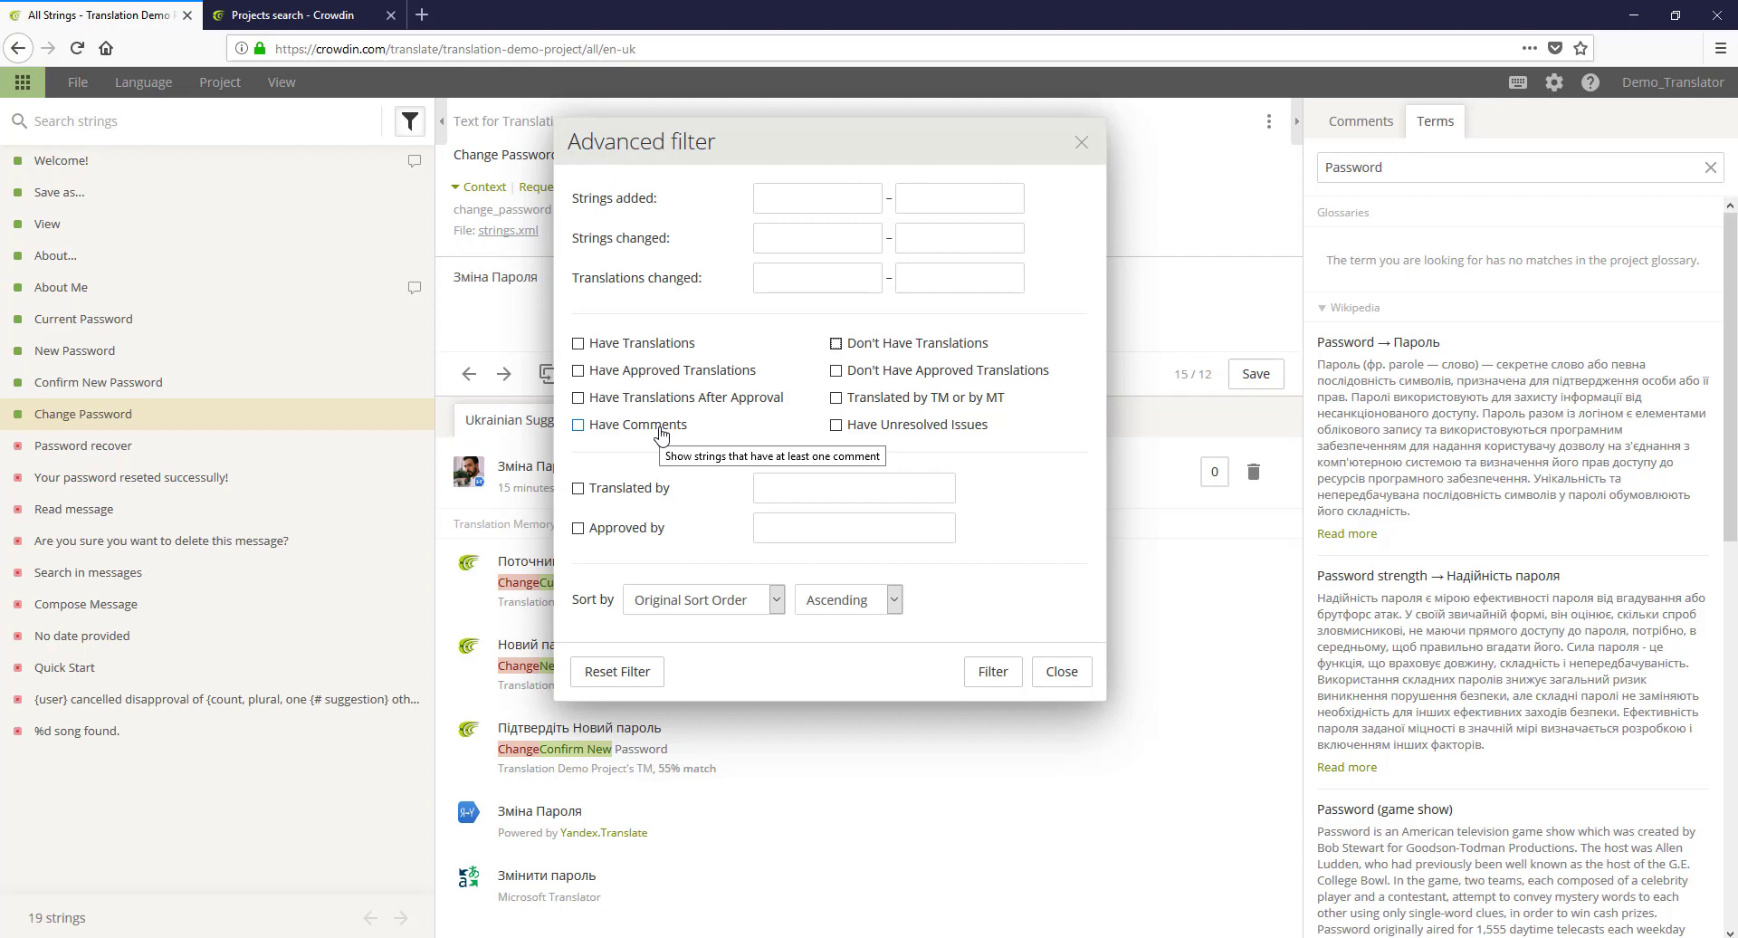
Step: Filter strings by a translator's username with Translated by, switch the language to French and reapply the filter
left_click(646, 494)
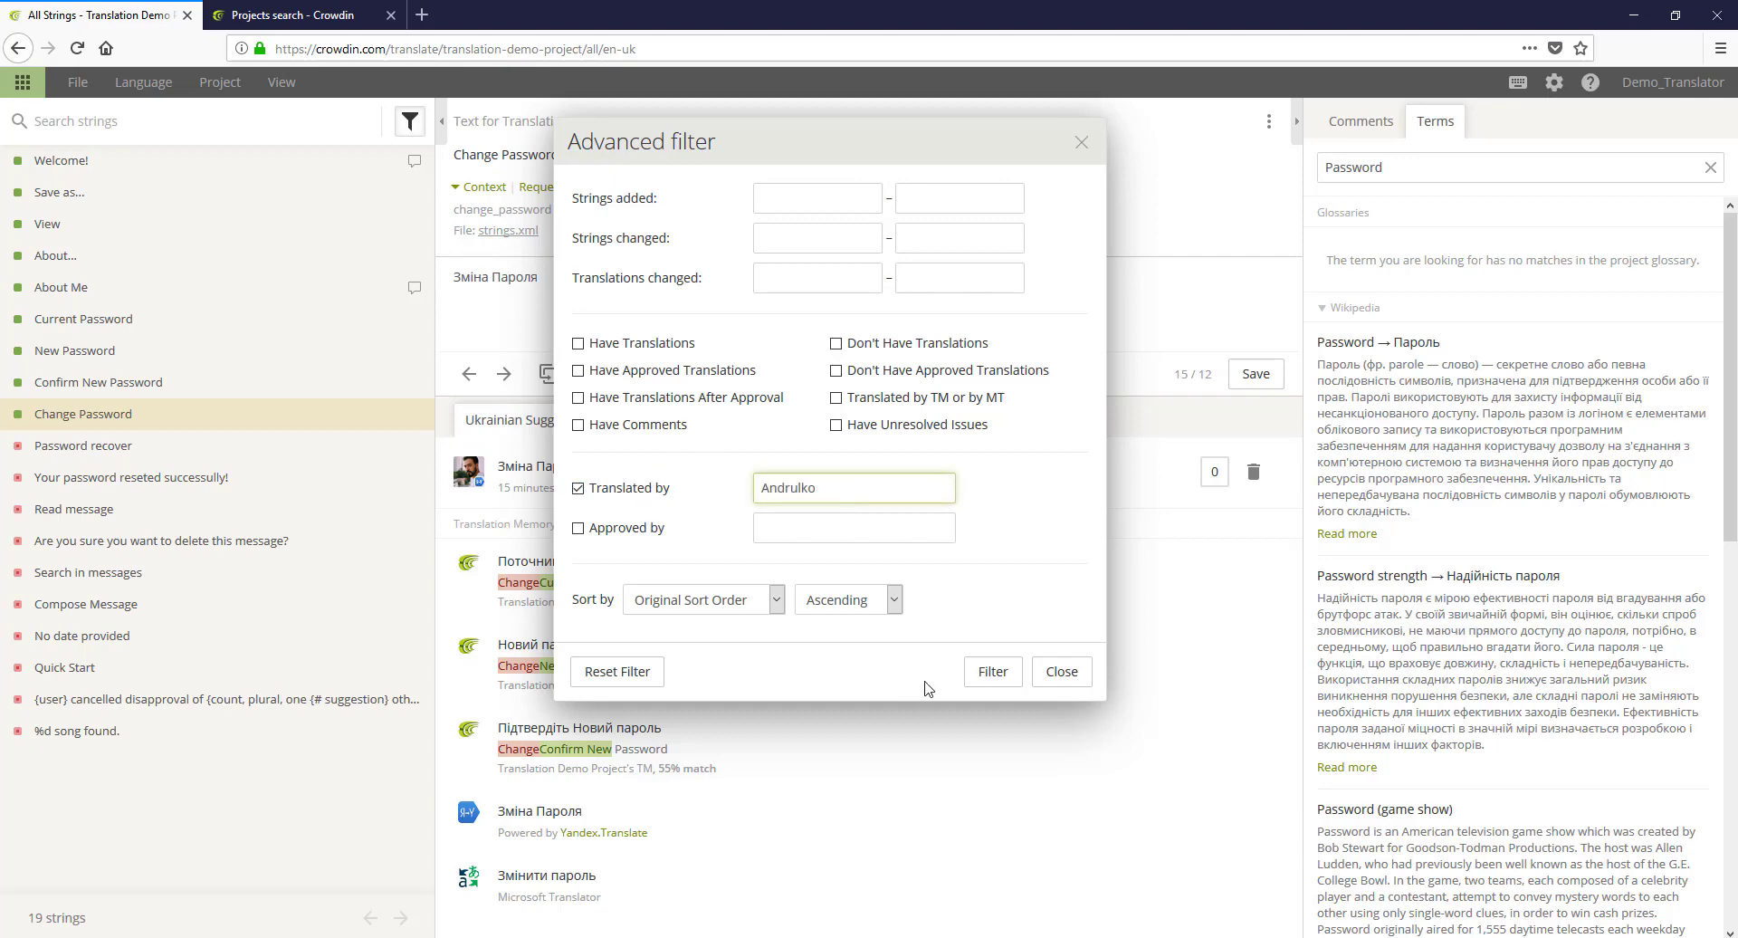
left_click(992, 671)
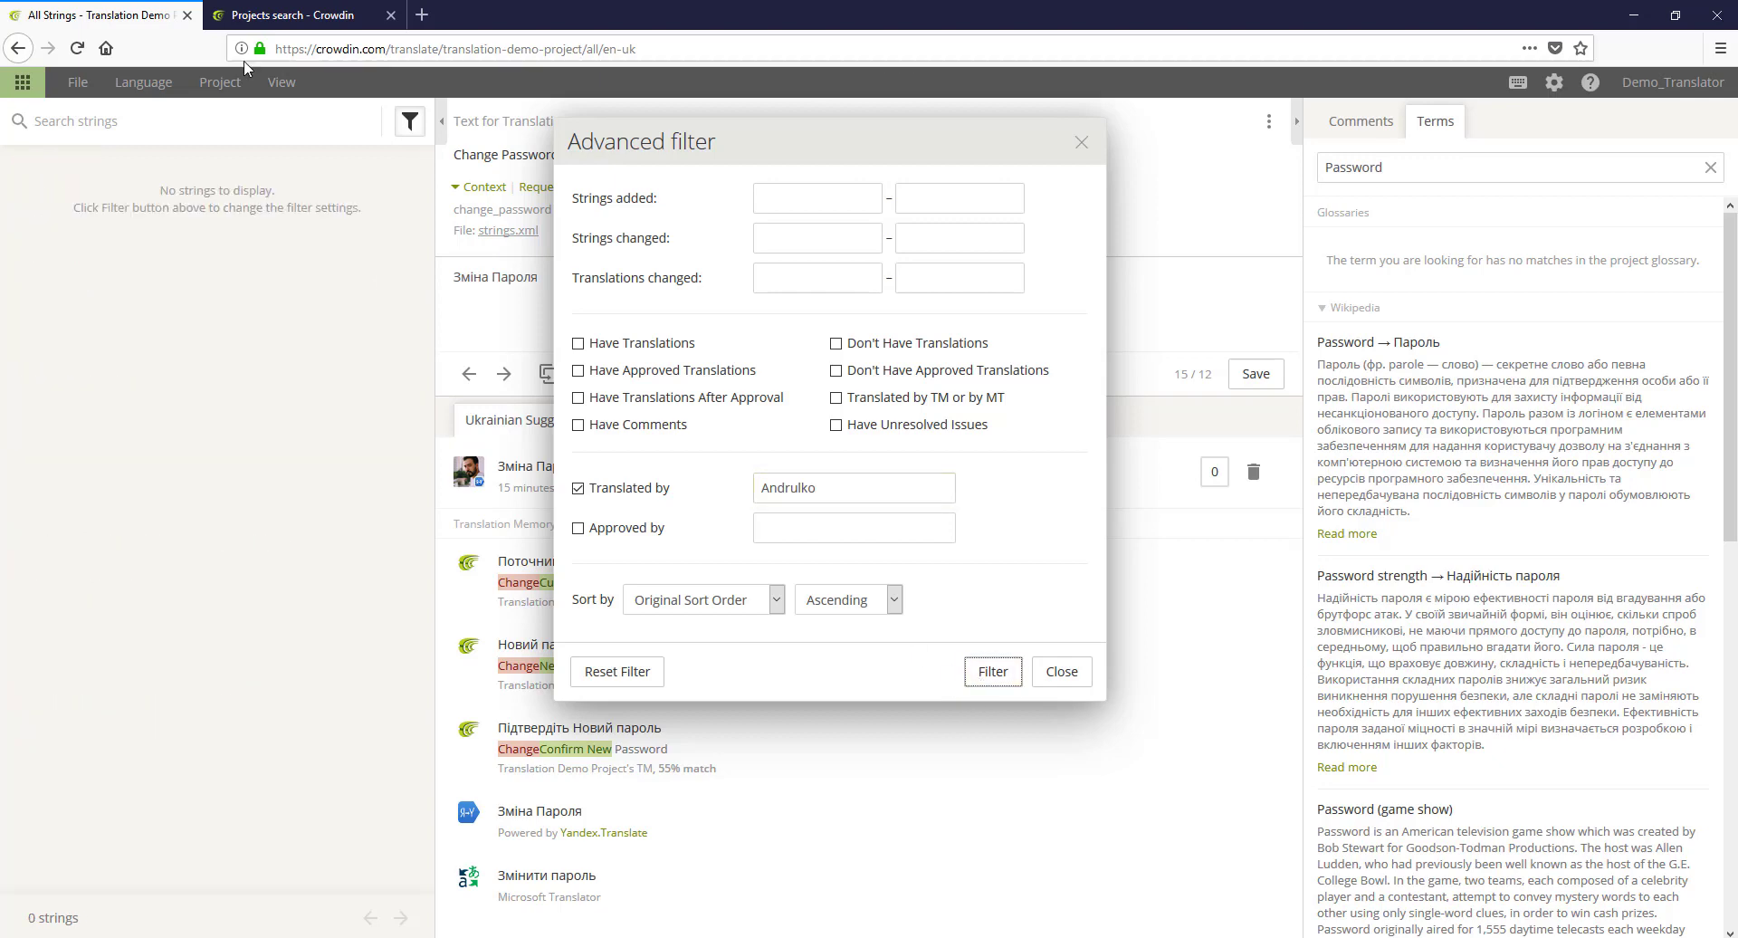
left_click(143, 81)
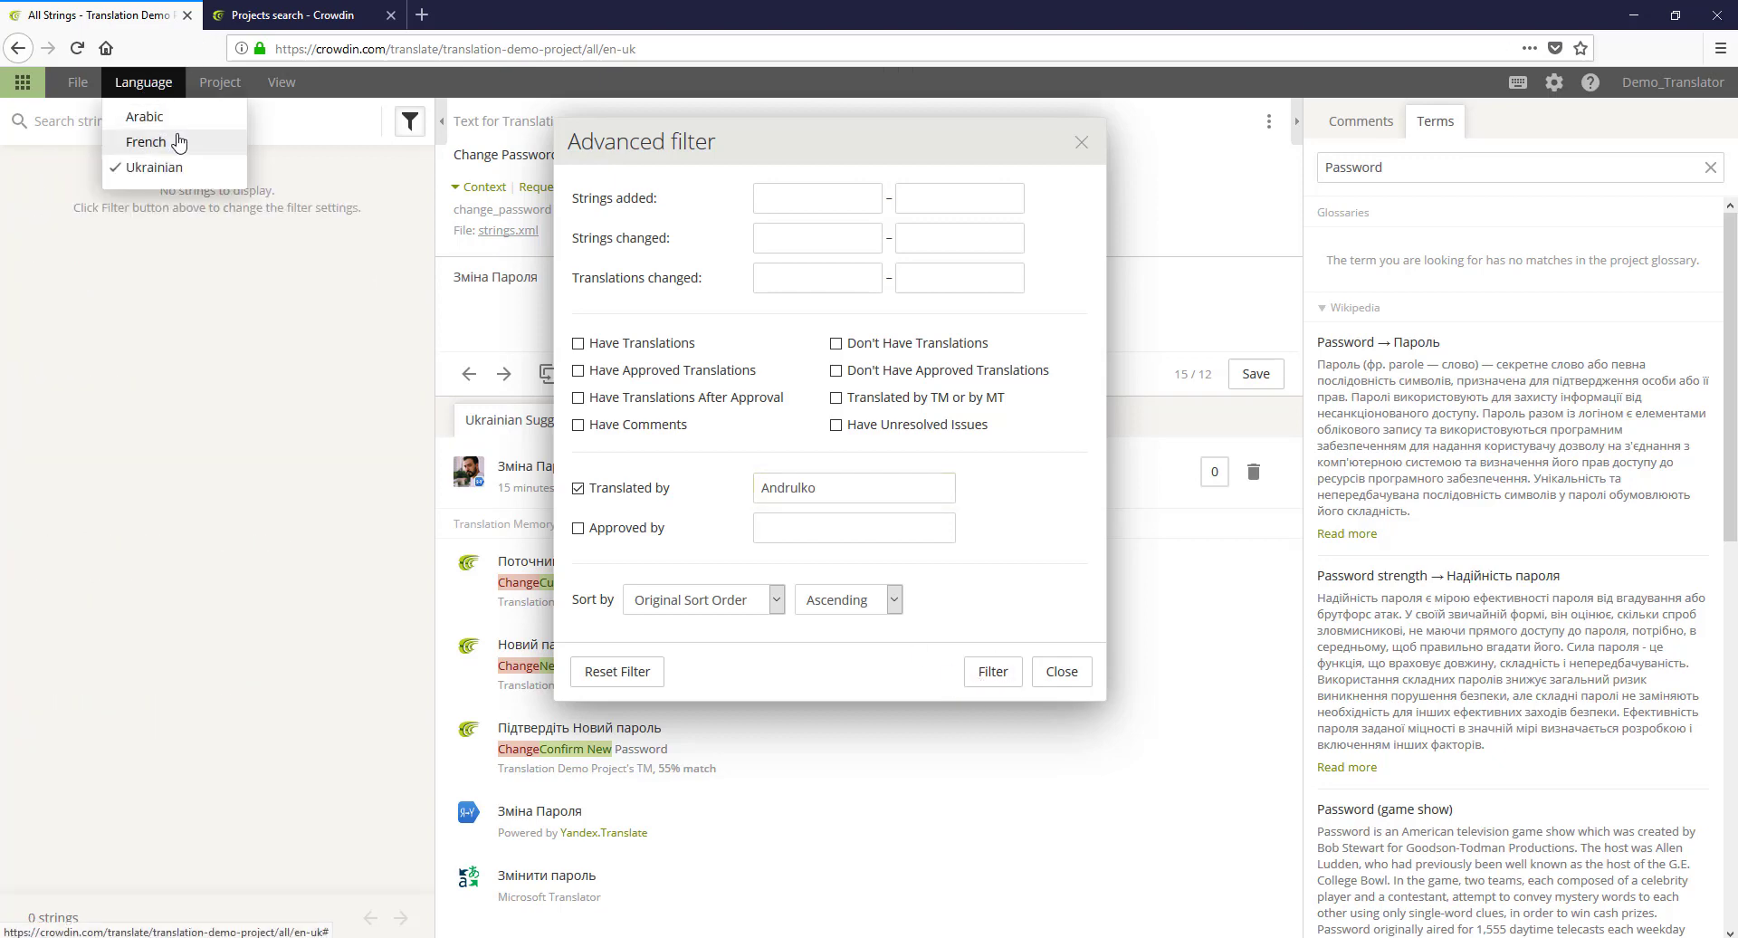
left_click(179, 142)
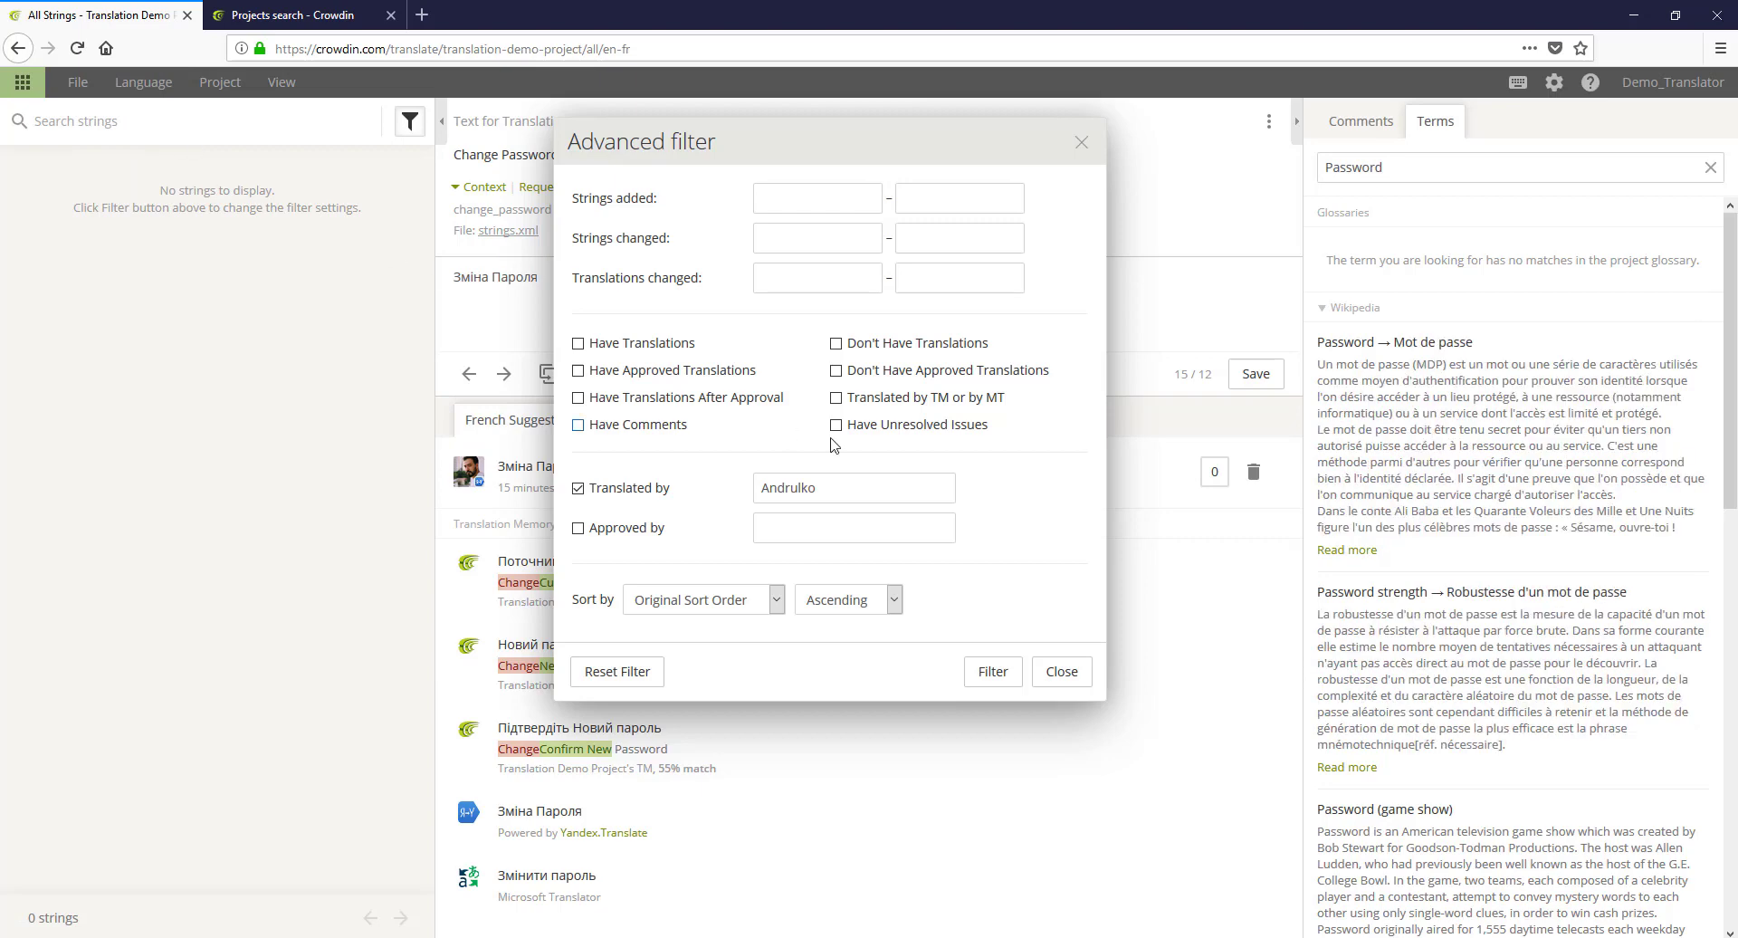
left_click(993, 670)
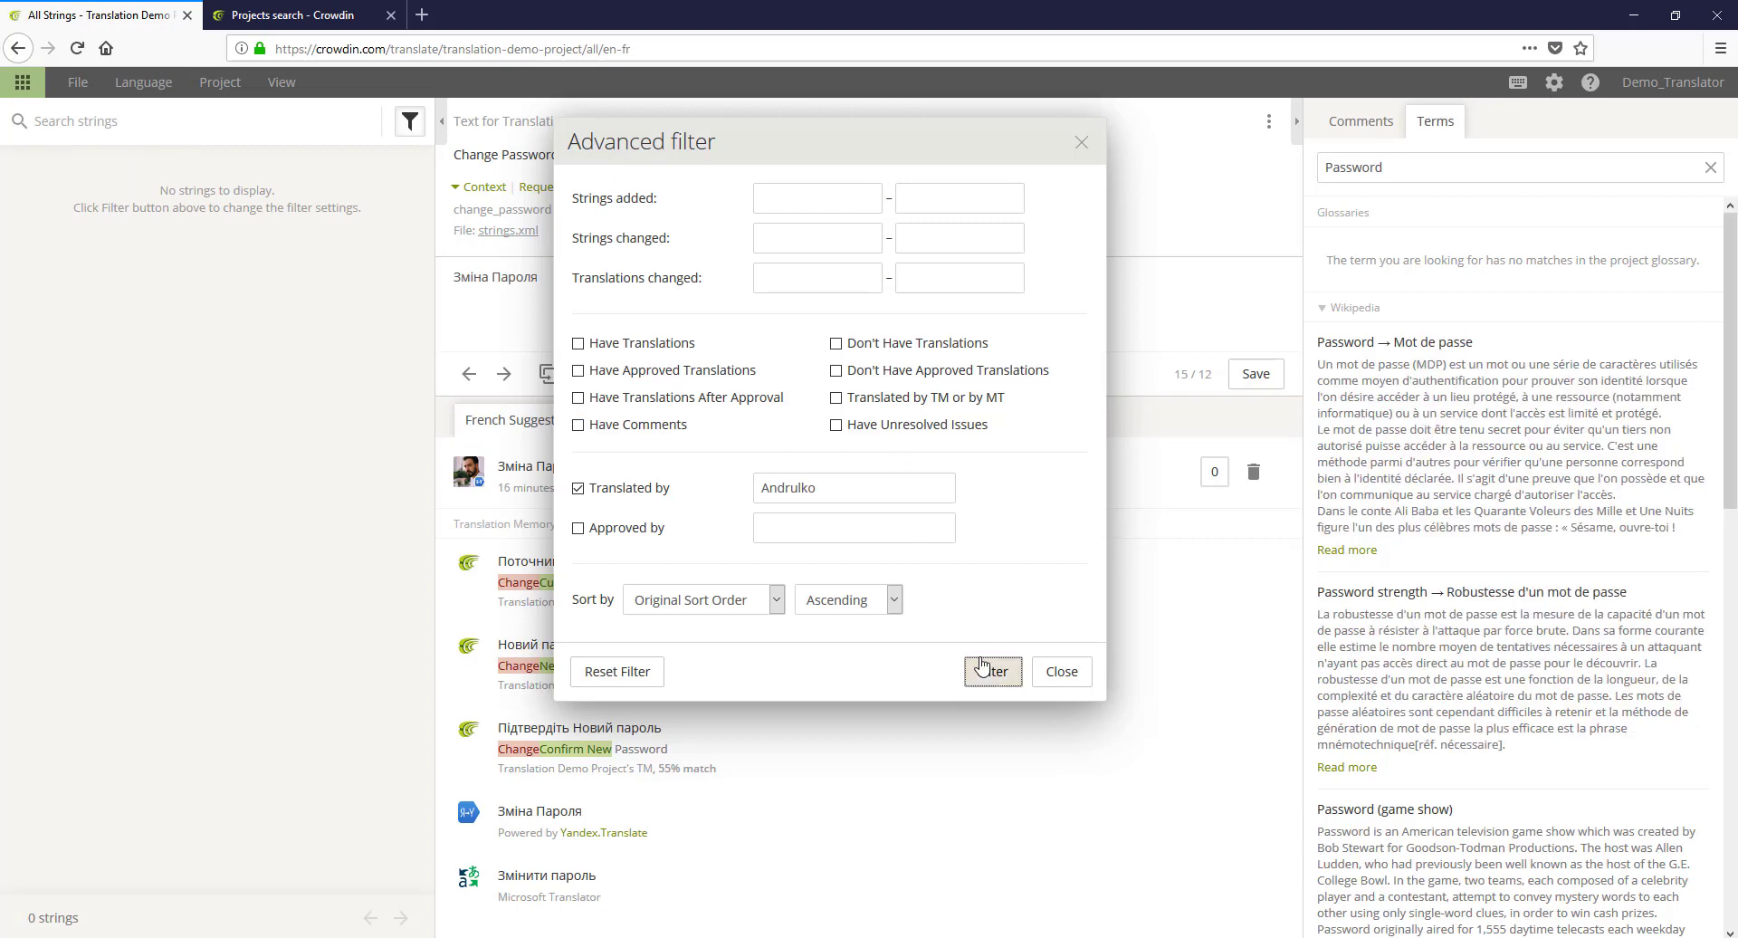
Step: Turn off the Translated by condition, close the advanced filter and show all French strings
left_click(633, 487)
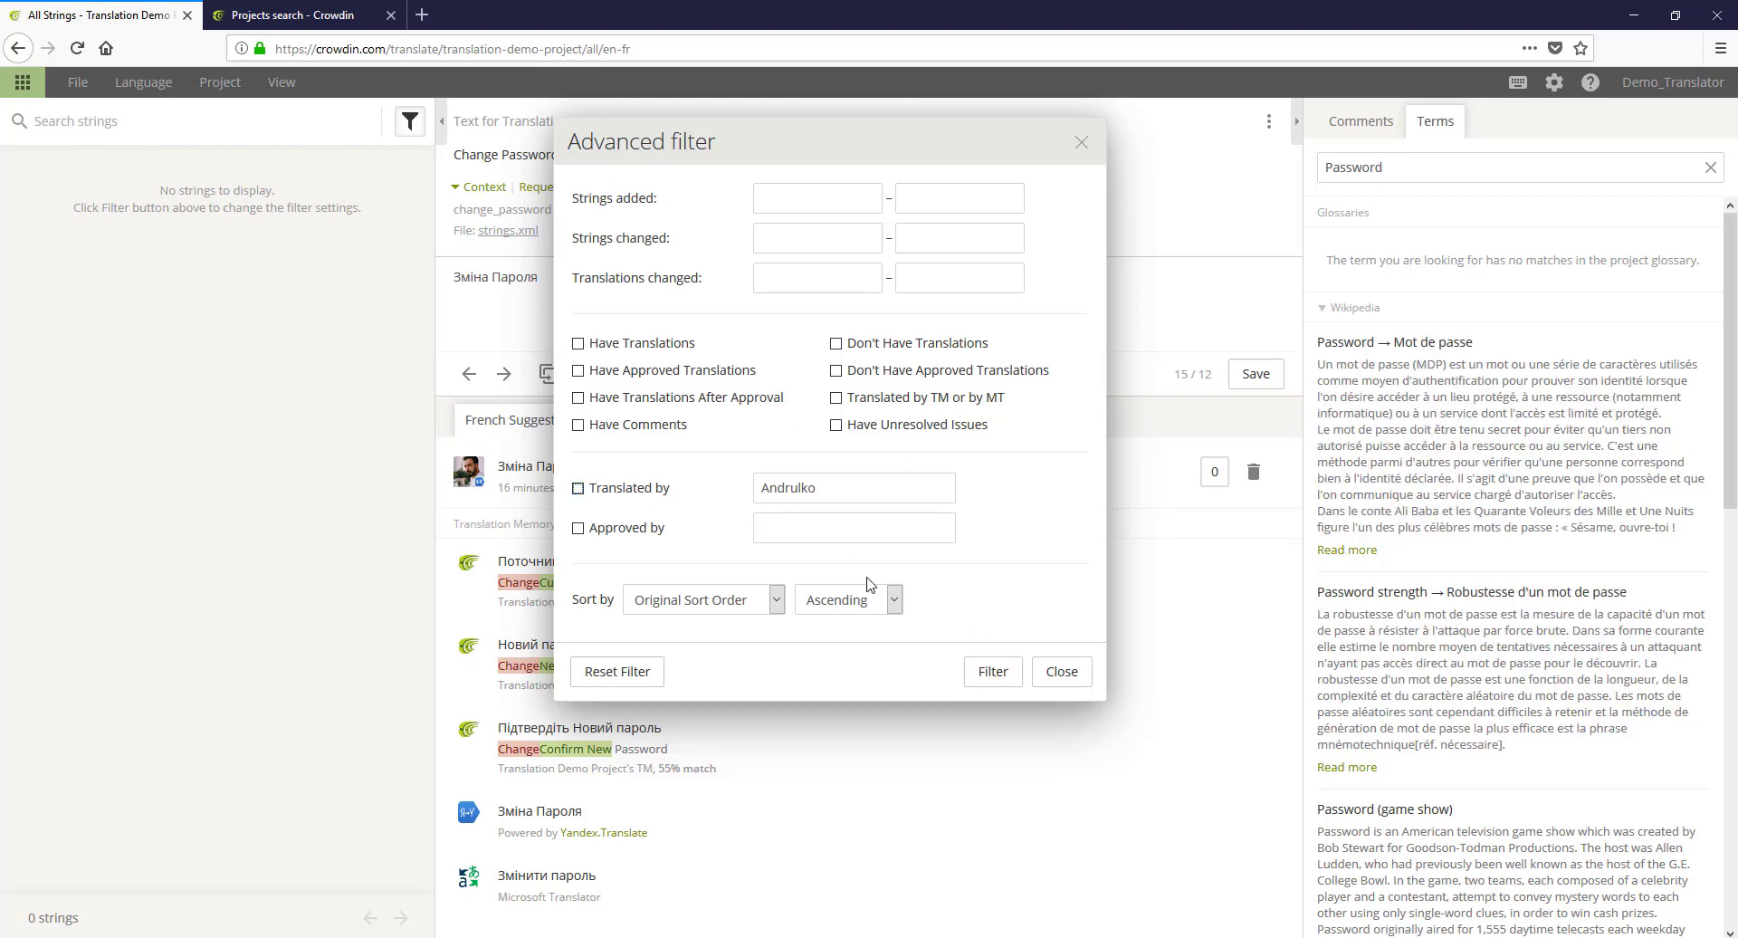
left_click(1061, 672)
left_click(410, 121)
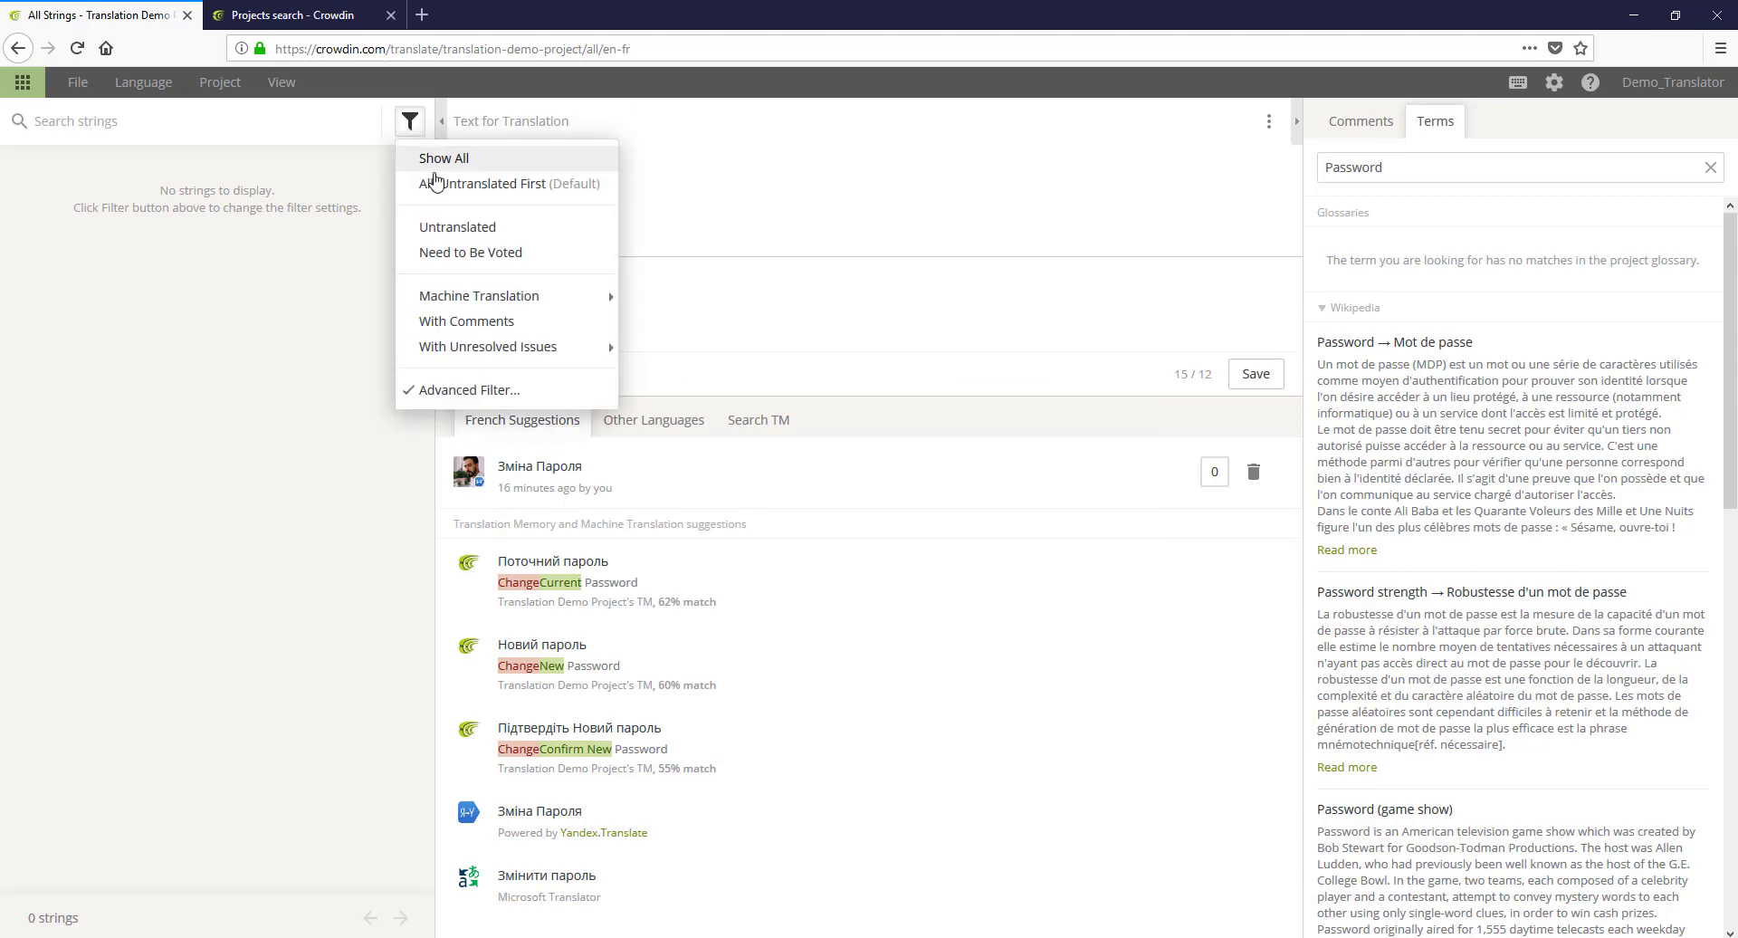
left_click(470, 161)
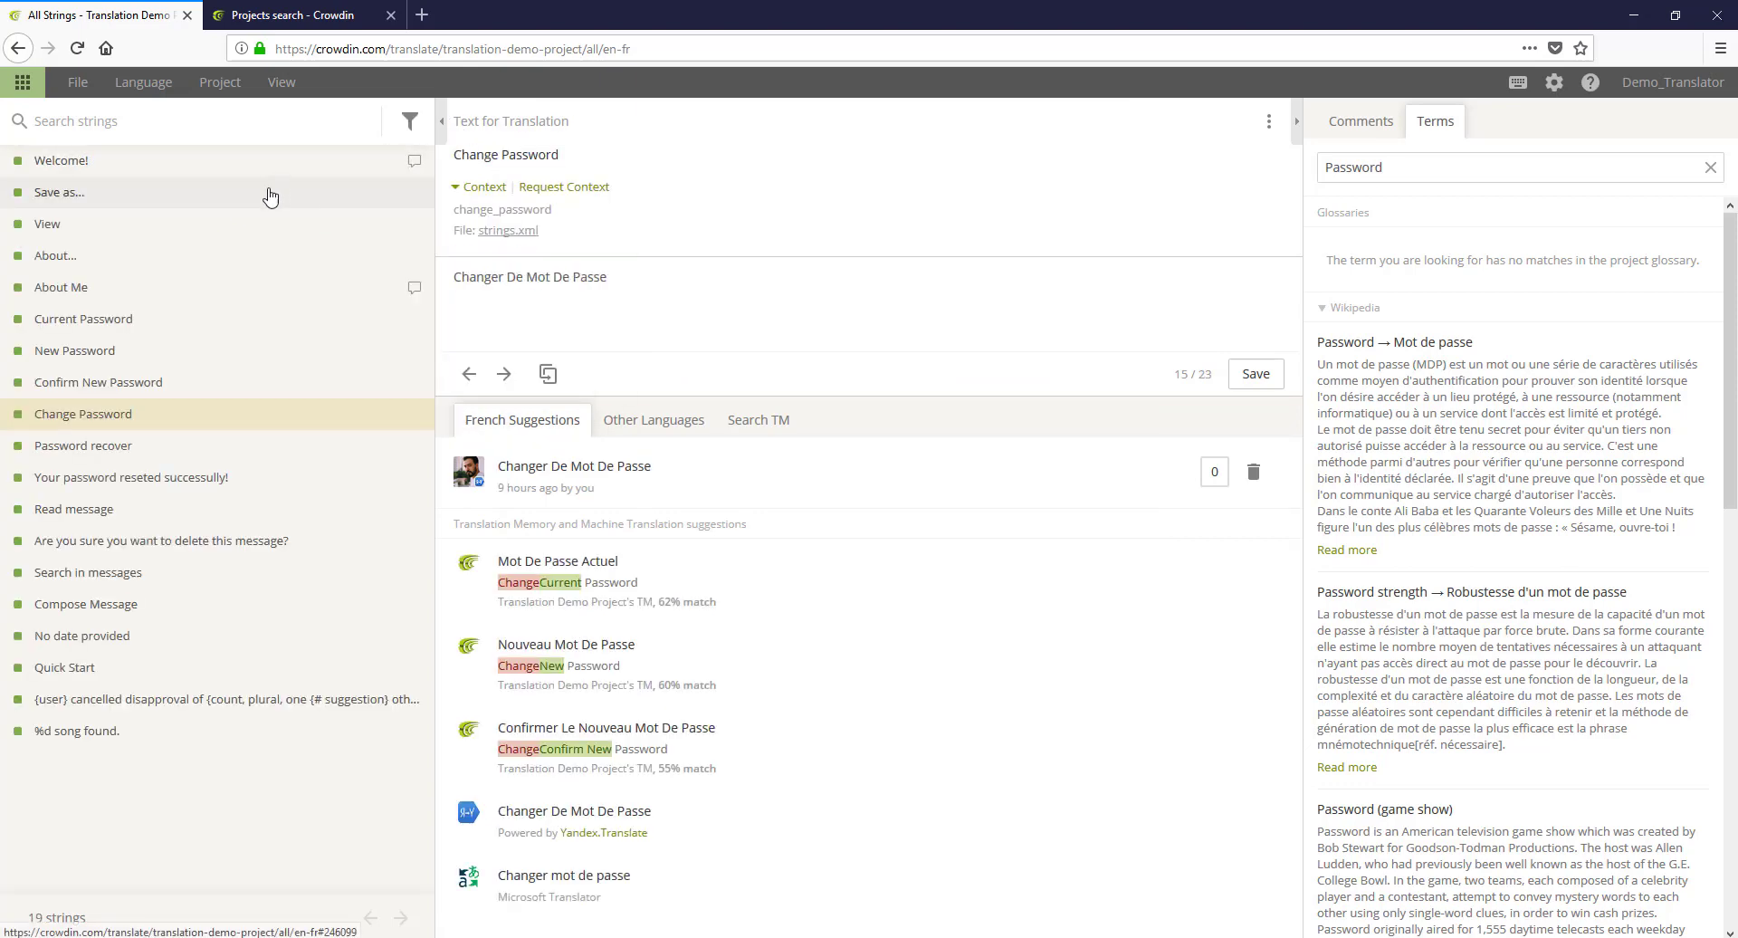
Step: Open the "Welcome!" string to check who made its French suggestions
left_click(240, 287)
left_click(242, 415)
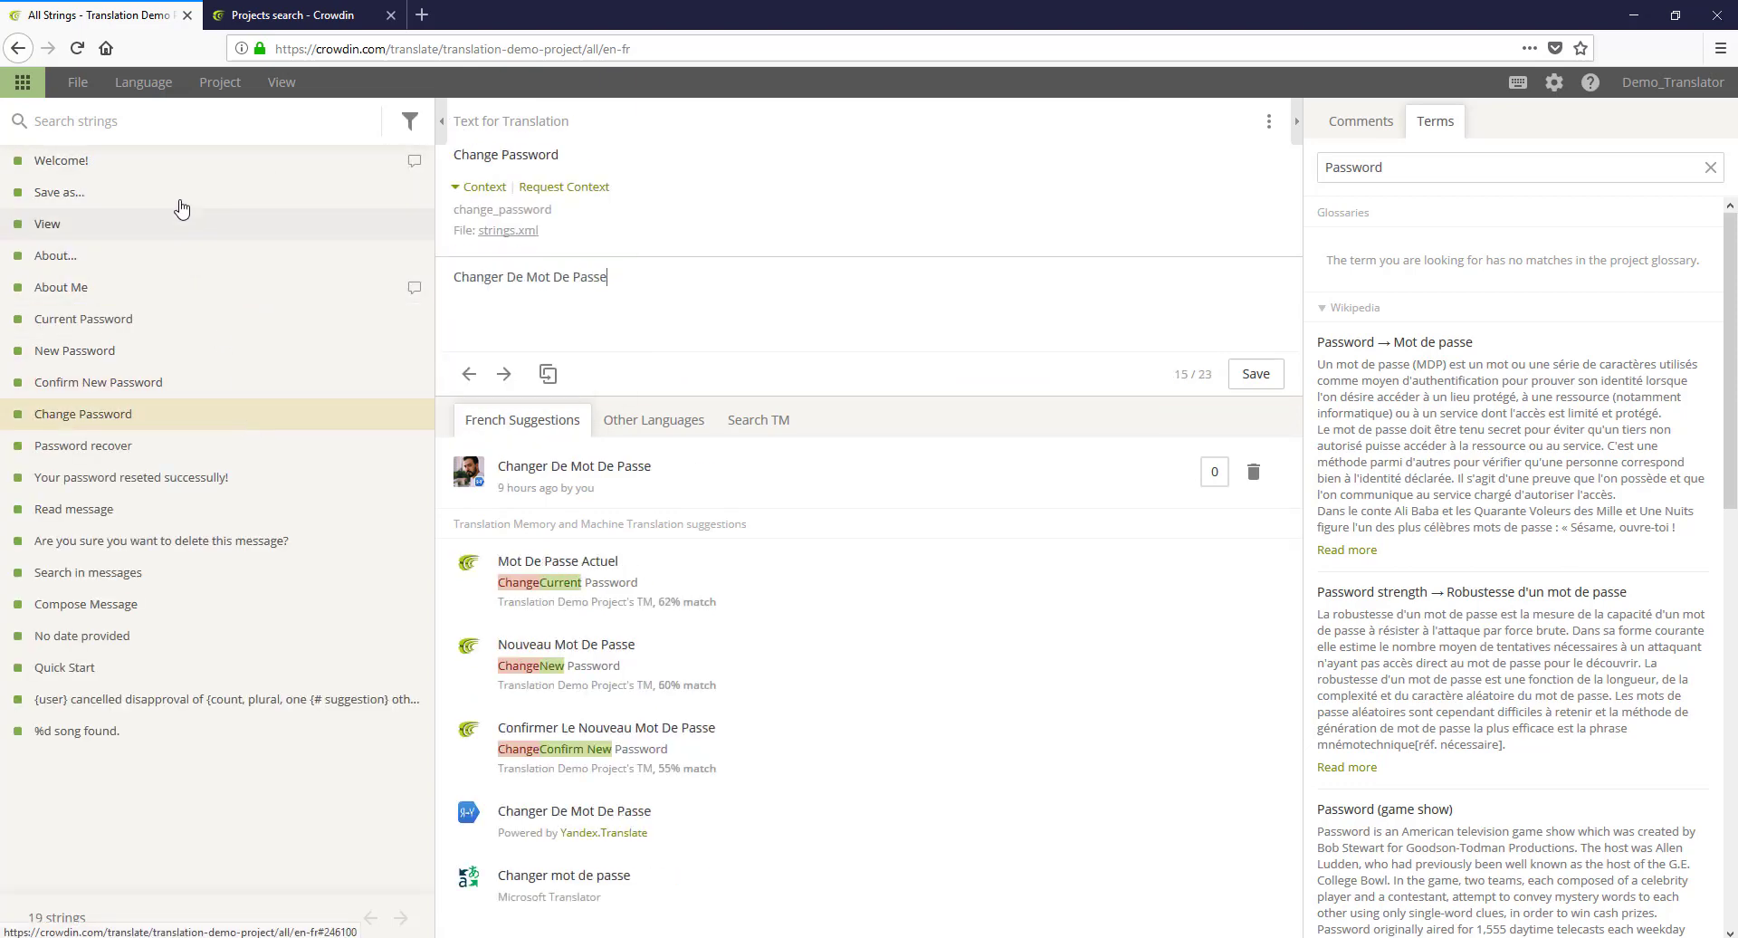
left_click(181, 162)
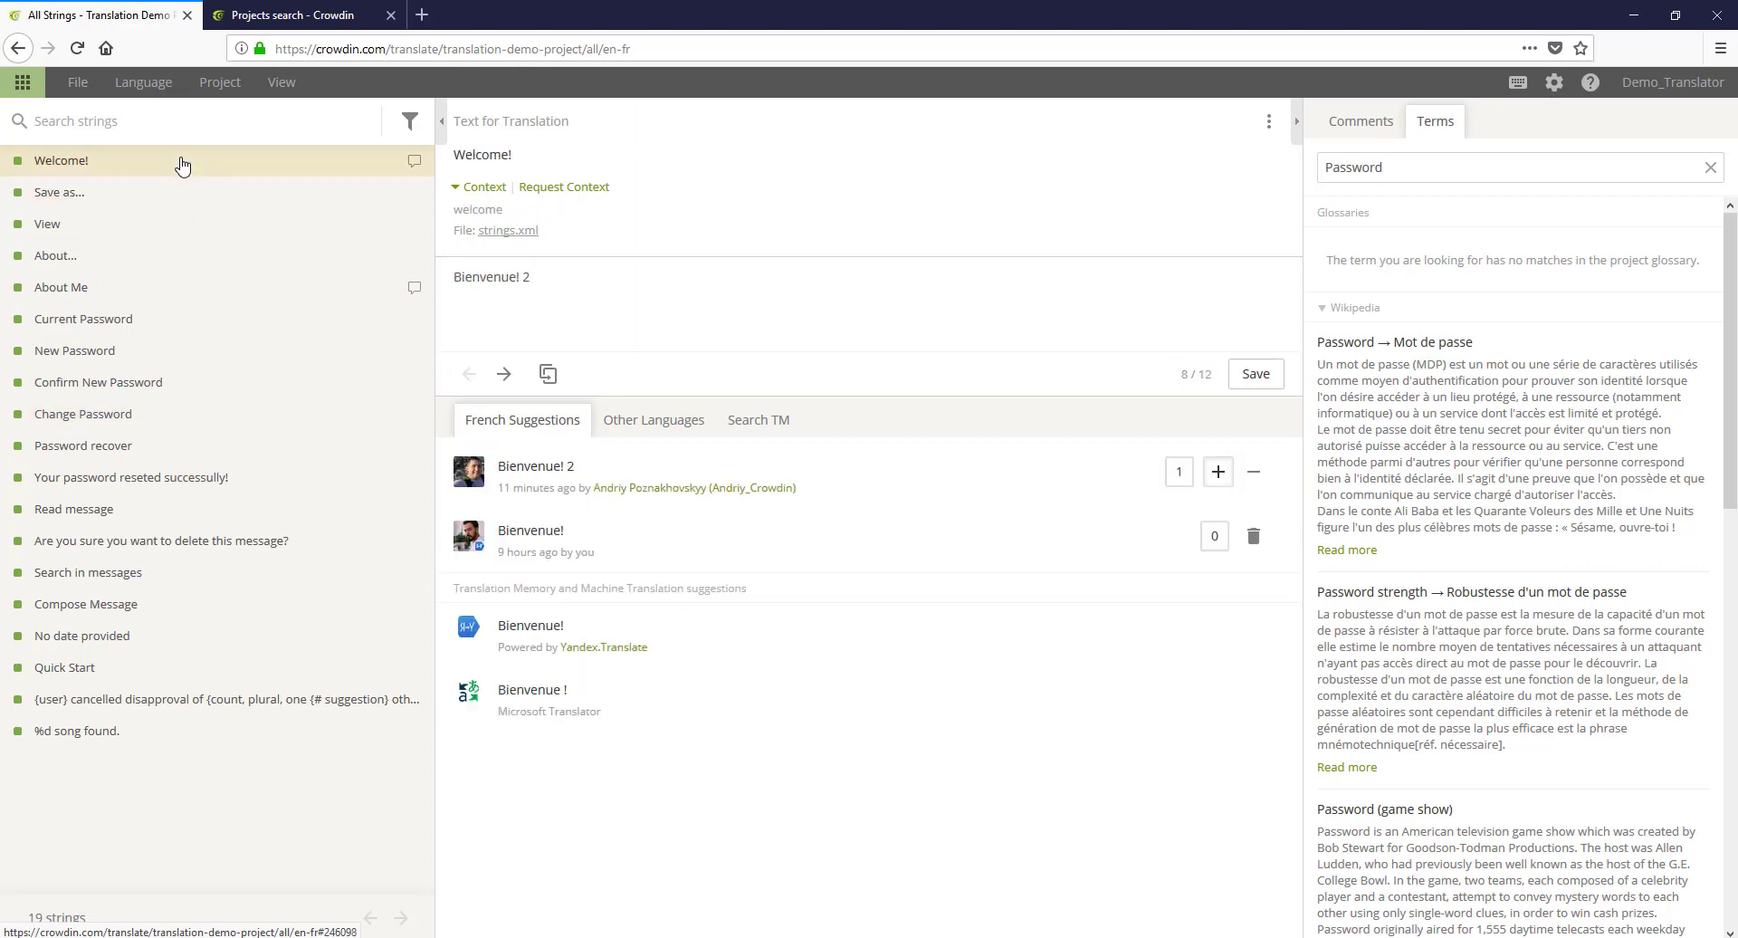
Step: In the advanced filter, show only strings translated by the username of the author of "Bienvenue! 2"
left_click(410, 120)
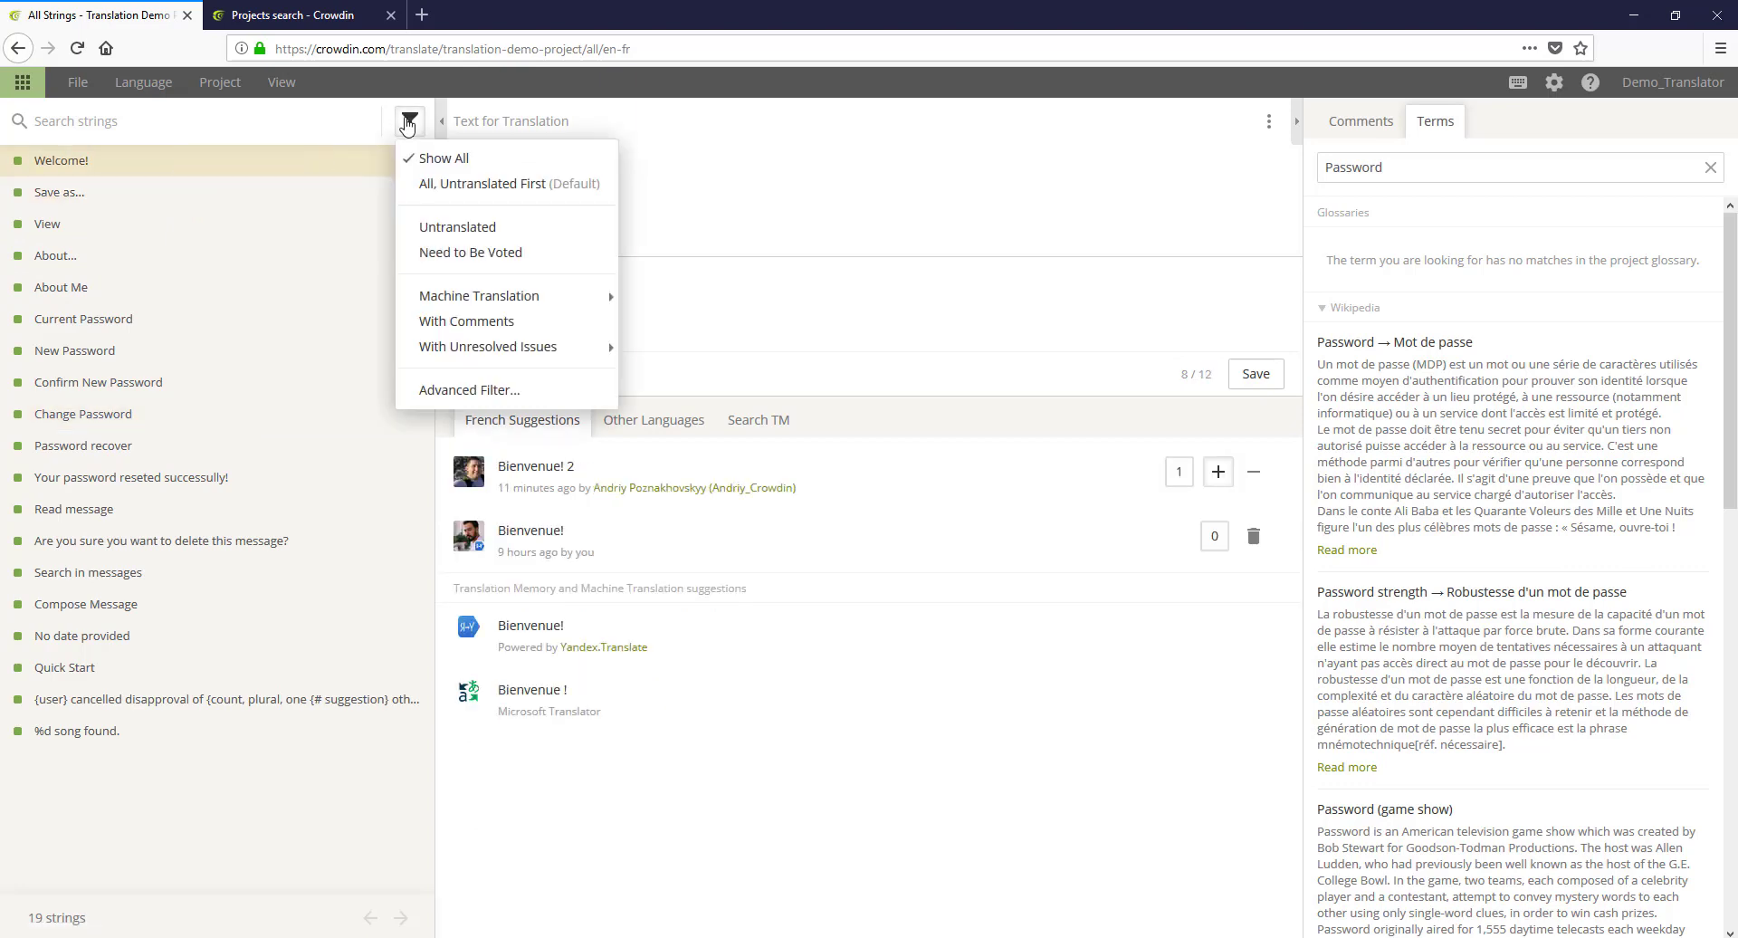
left_click(493, 395)
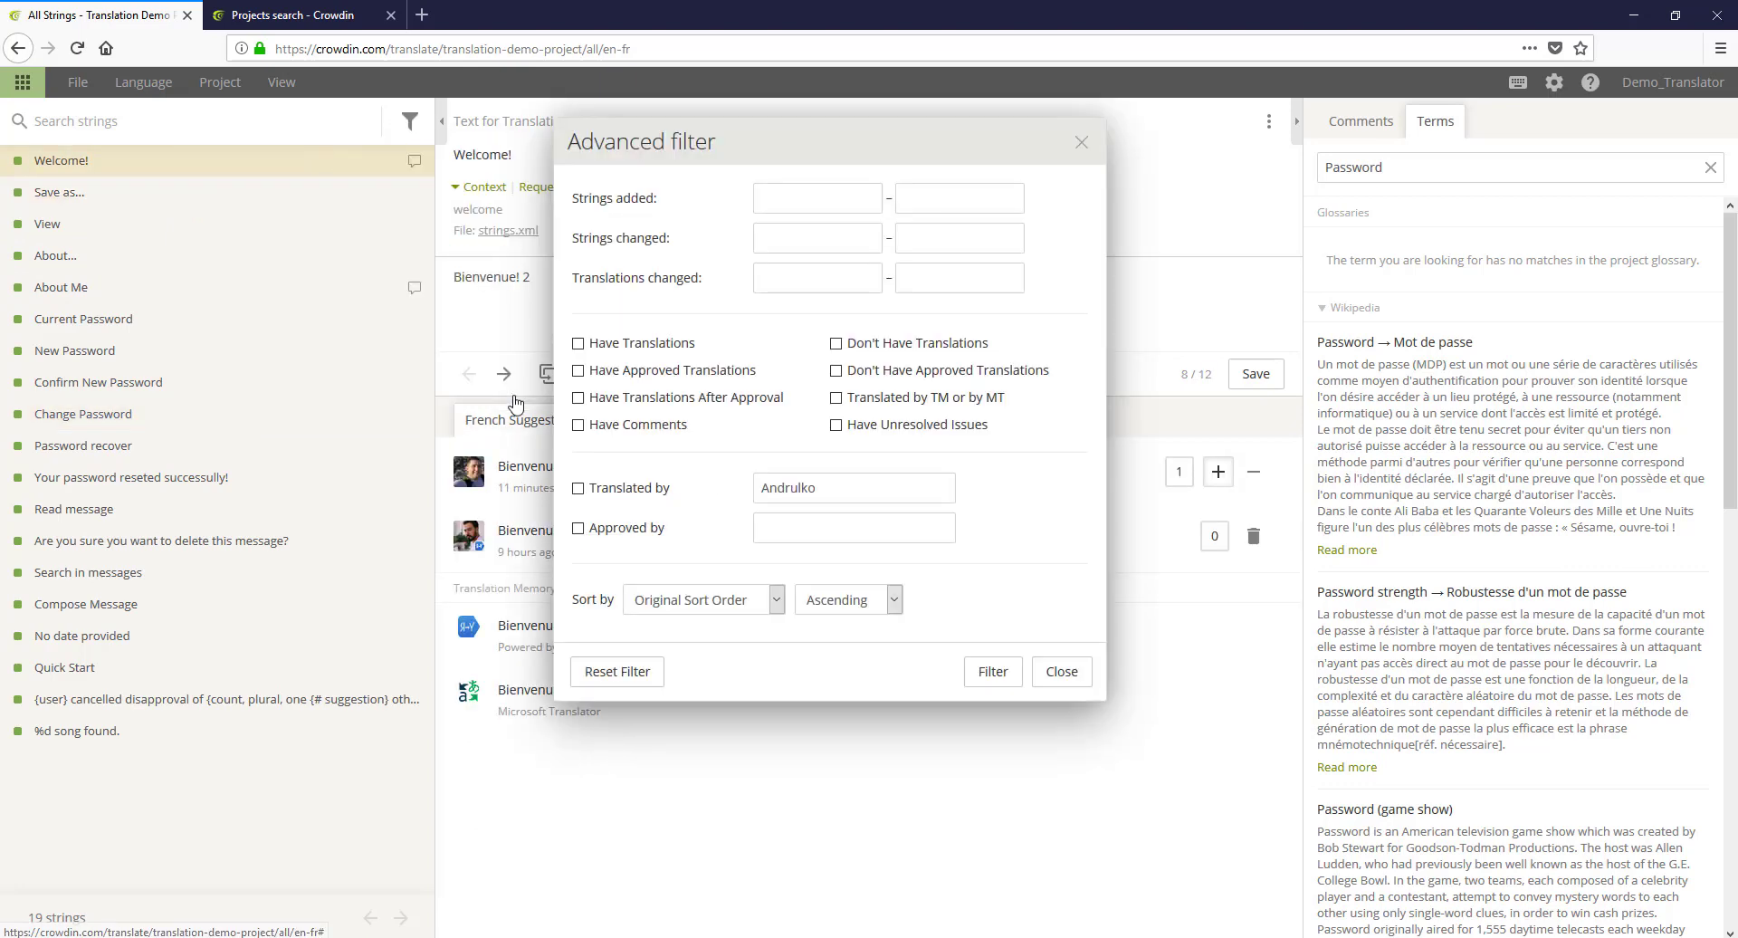
left_click(640, 496)
left_click(993, 672)
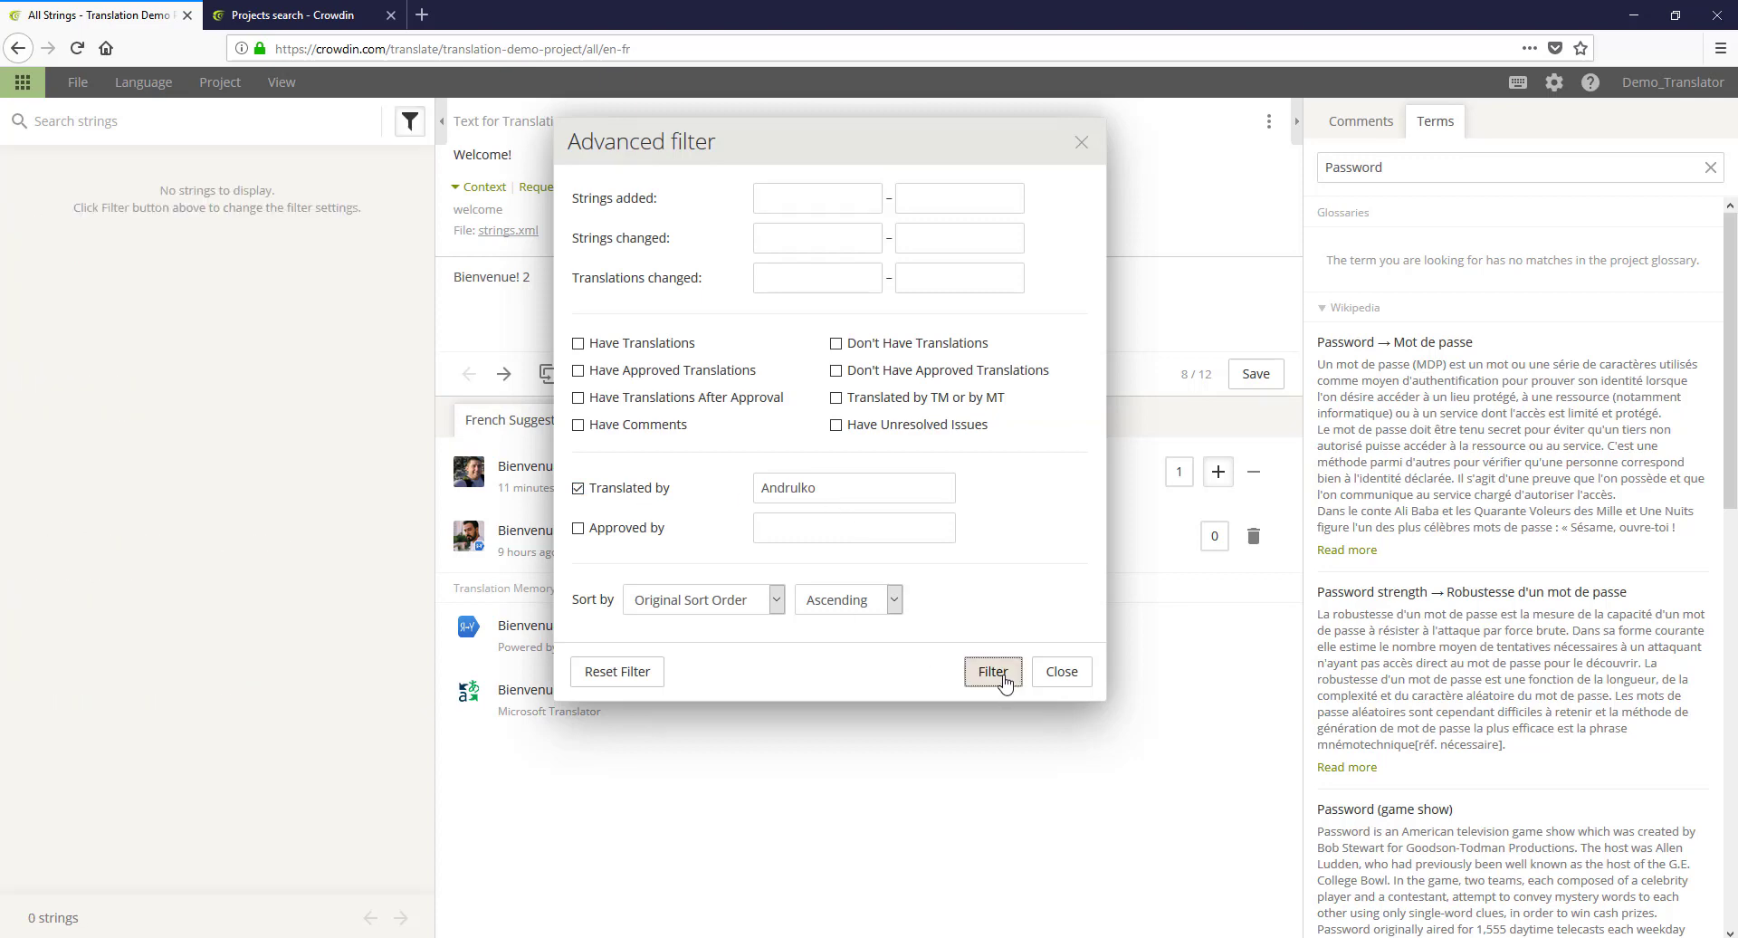
left_click(633, 489)
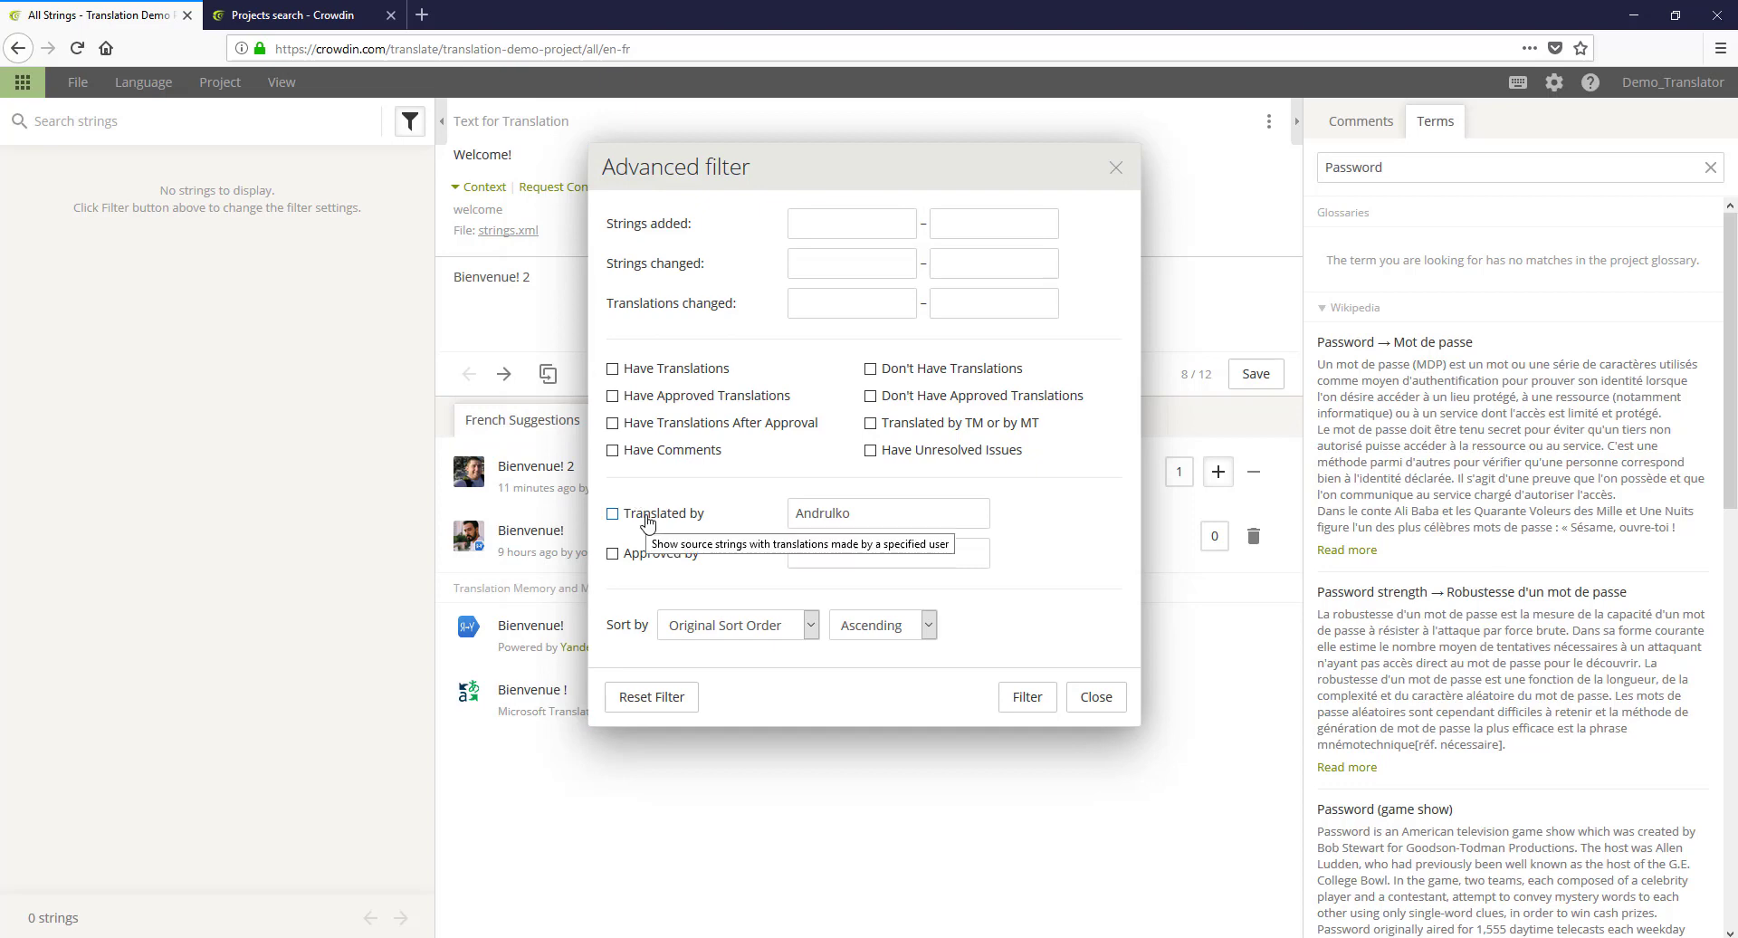
left_click(647, 516)
type("Andriy")
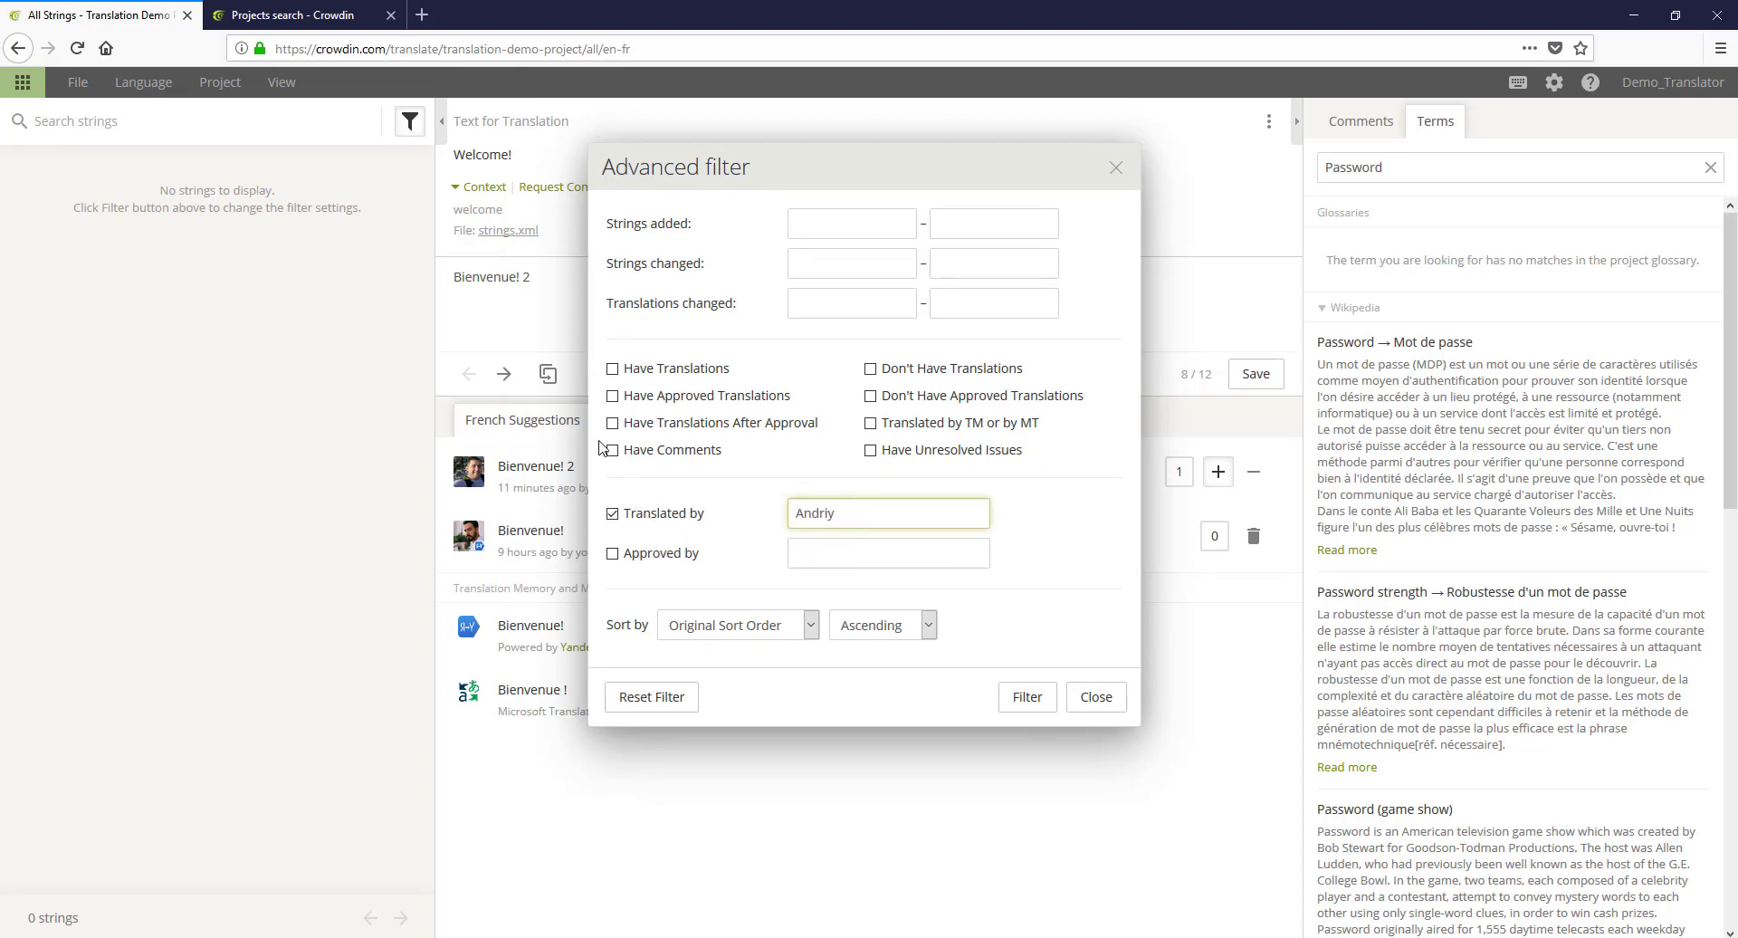
type("_Crowdin")
left_click(1026, 696)
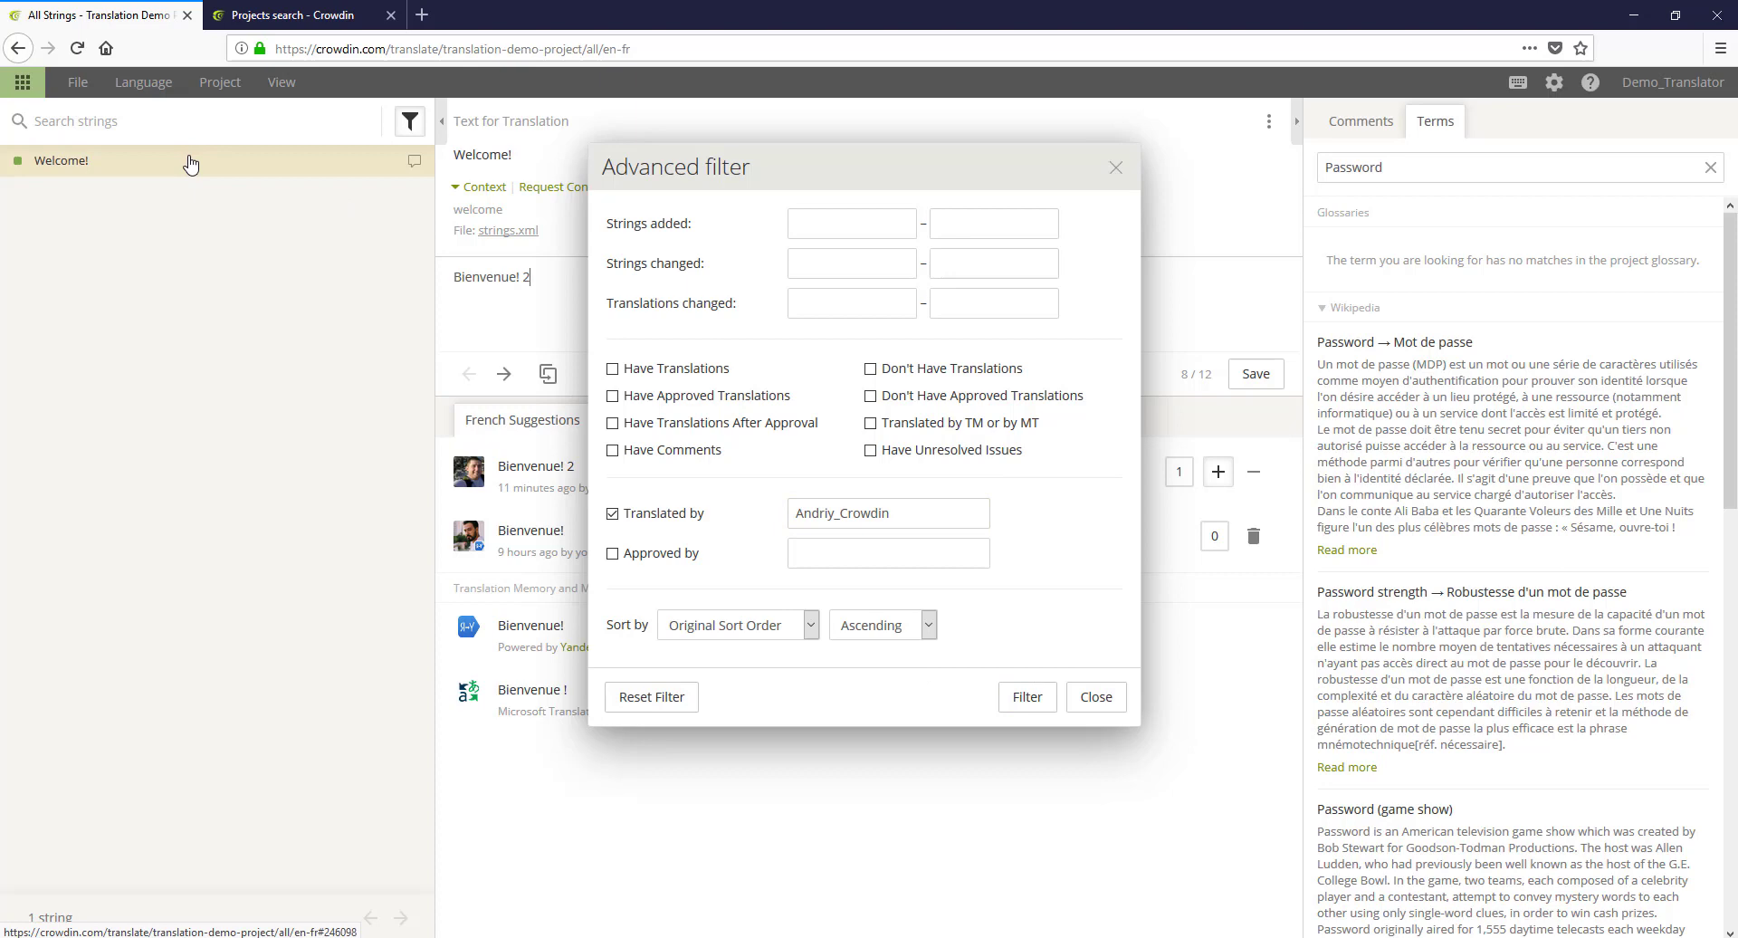
Step: Move the advanced filter dialog aside and view the available Sort by options, keeping Original Sort Order
left_click_drag(795, 171, 1149, 187)
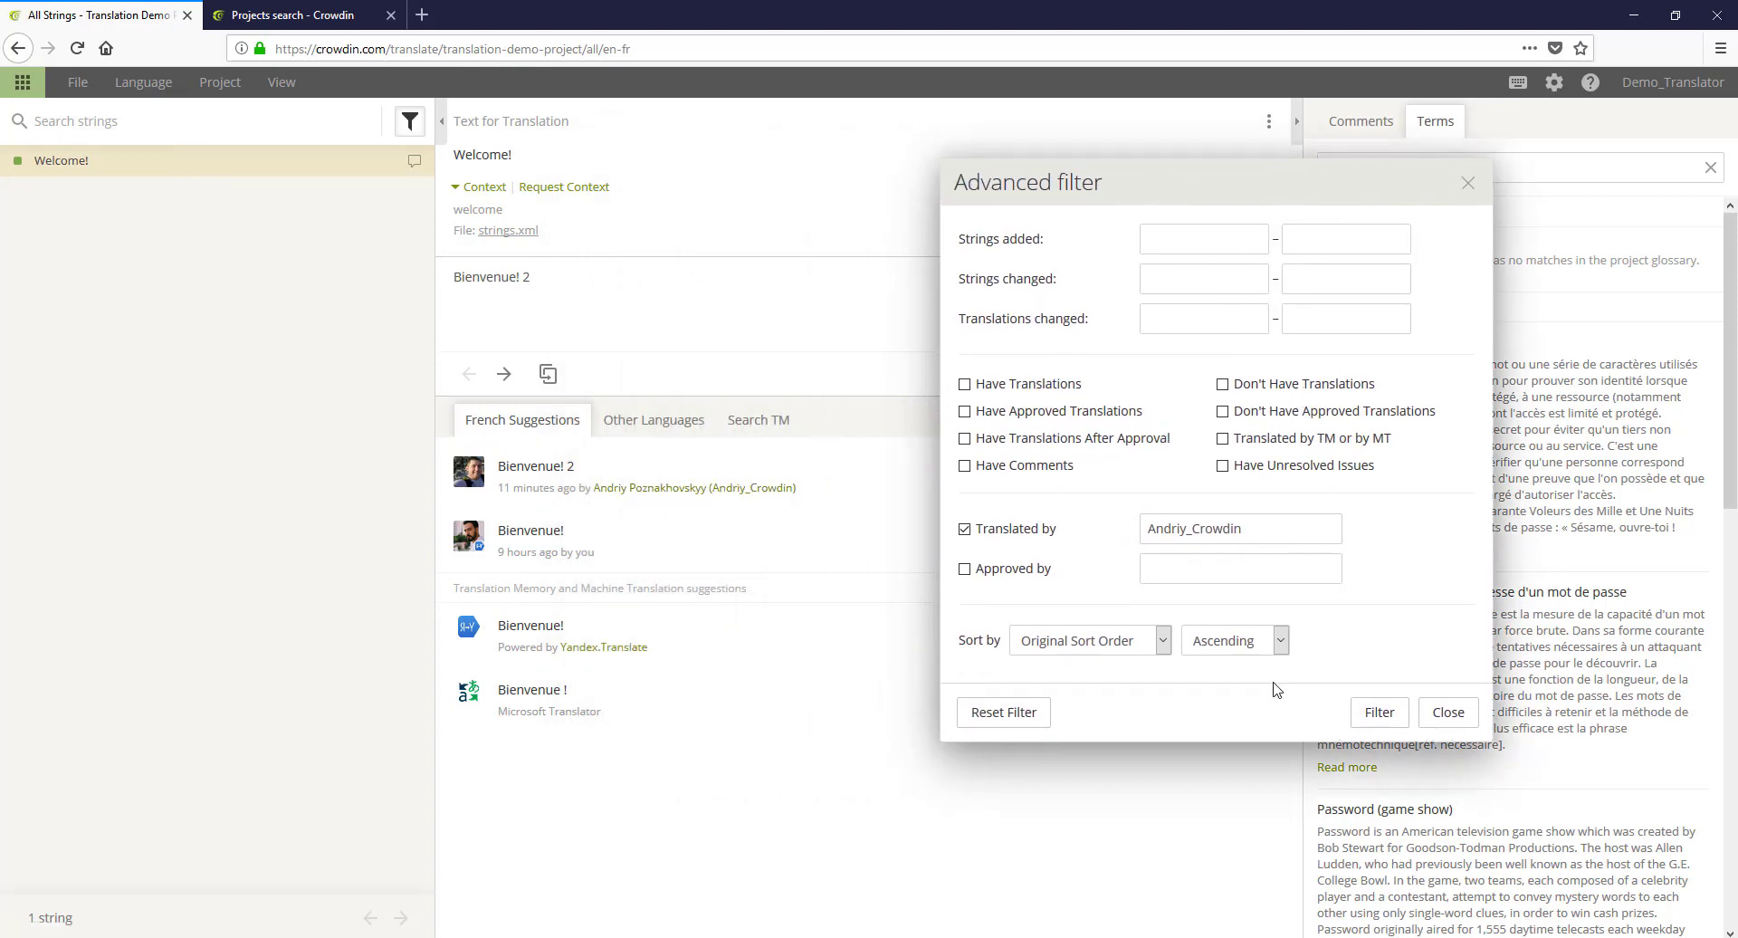
left_click(1092, 645)
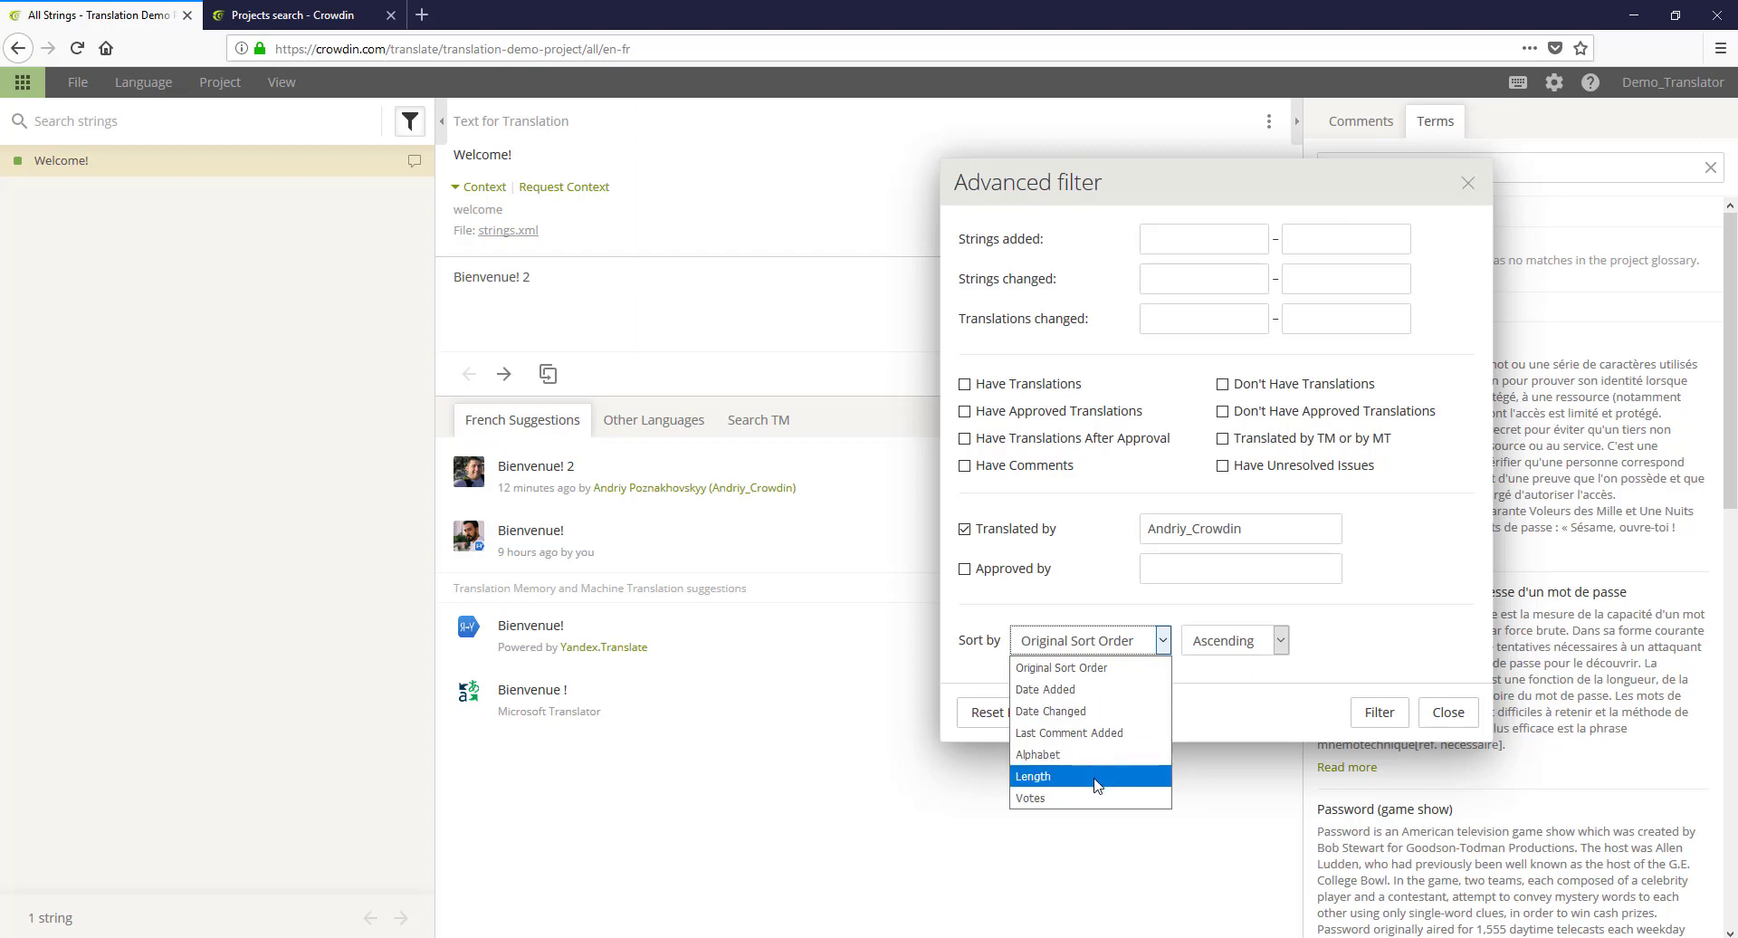
left_click(1245, 685)
Step: Reset and close the advanced filter and show the comments on the "Welcome!" string
left_click(1026, 713)
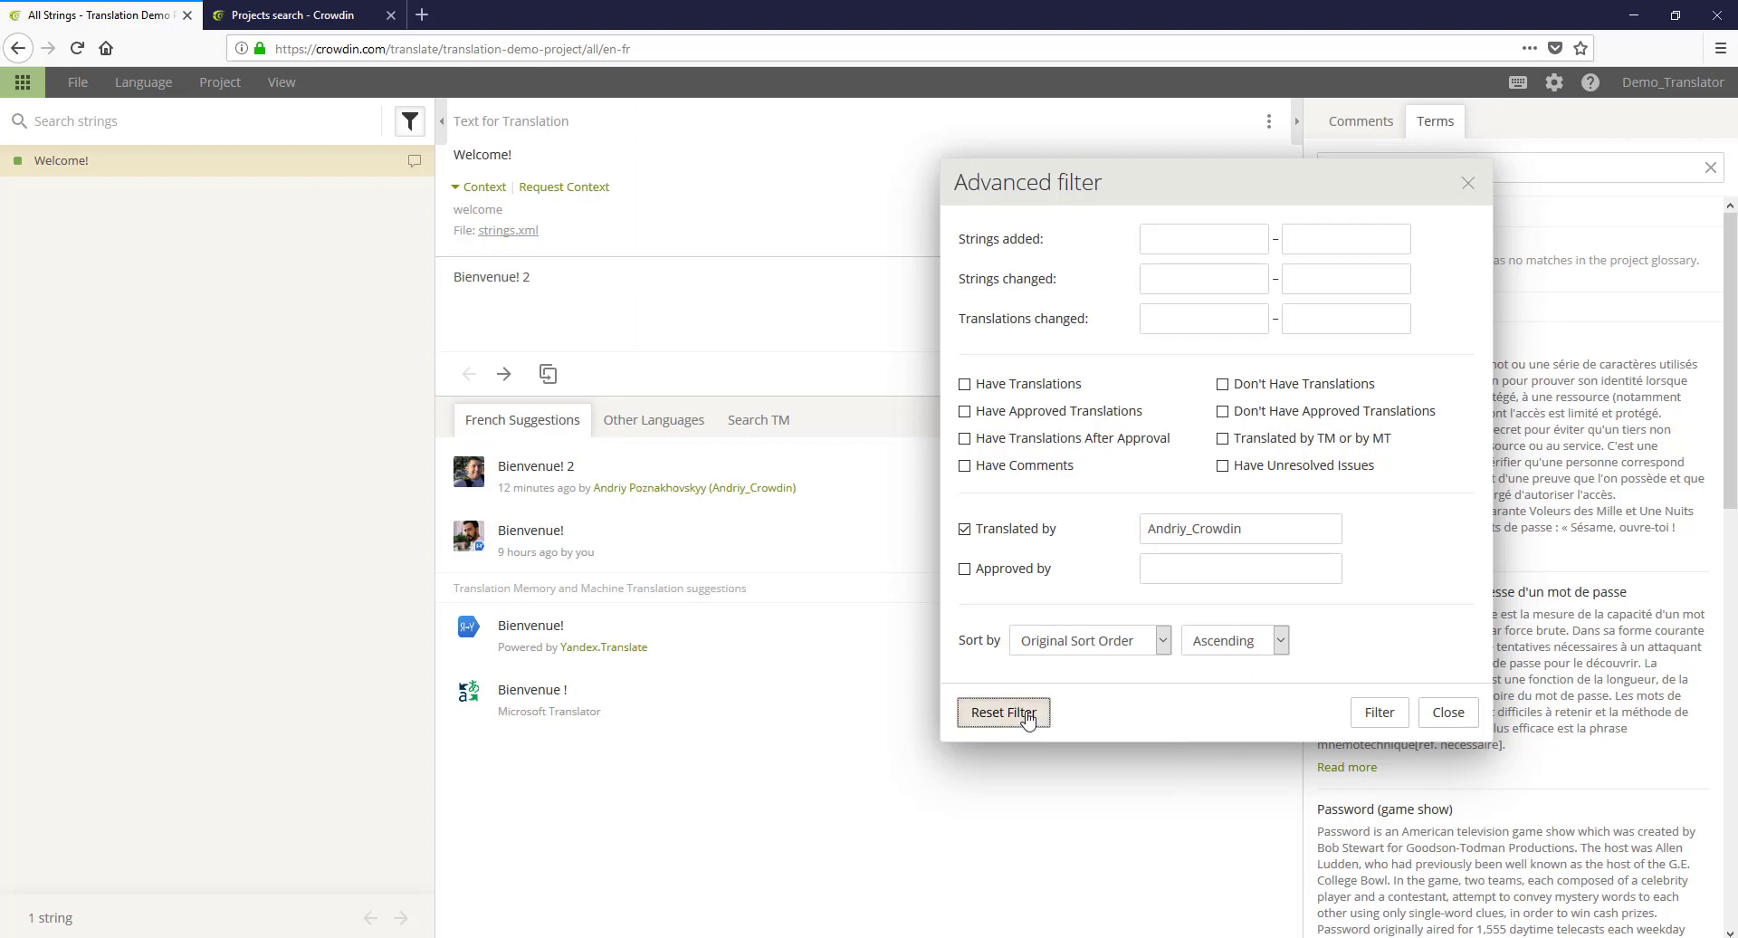
left_click(1448, 712)
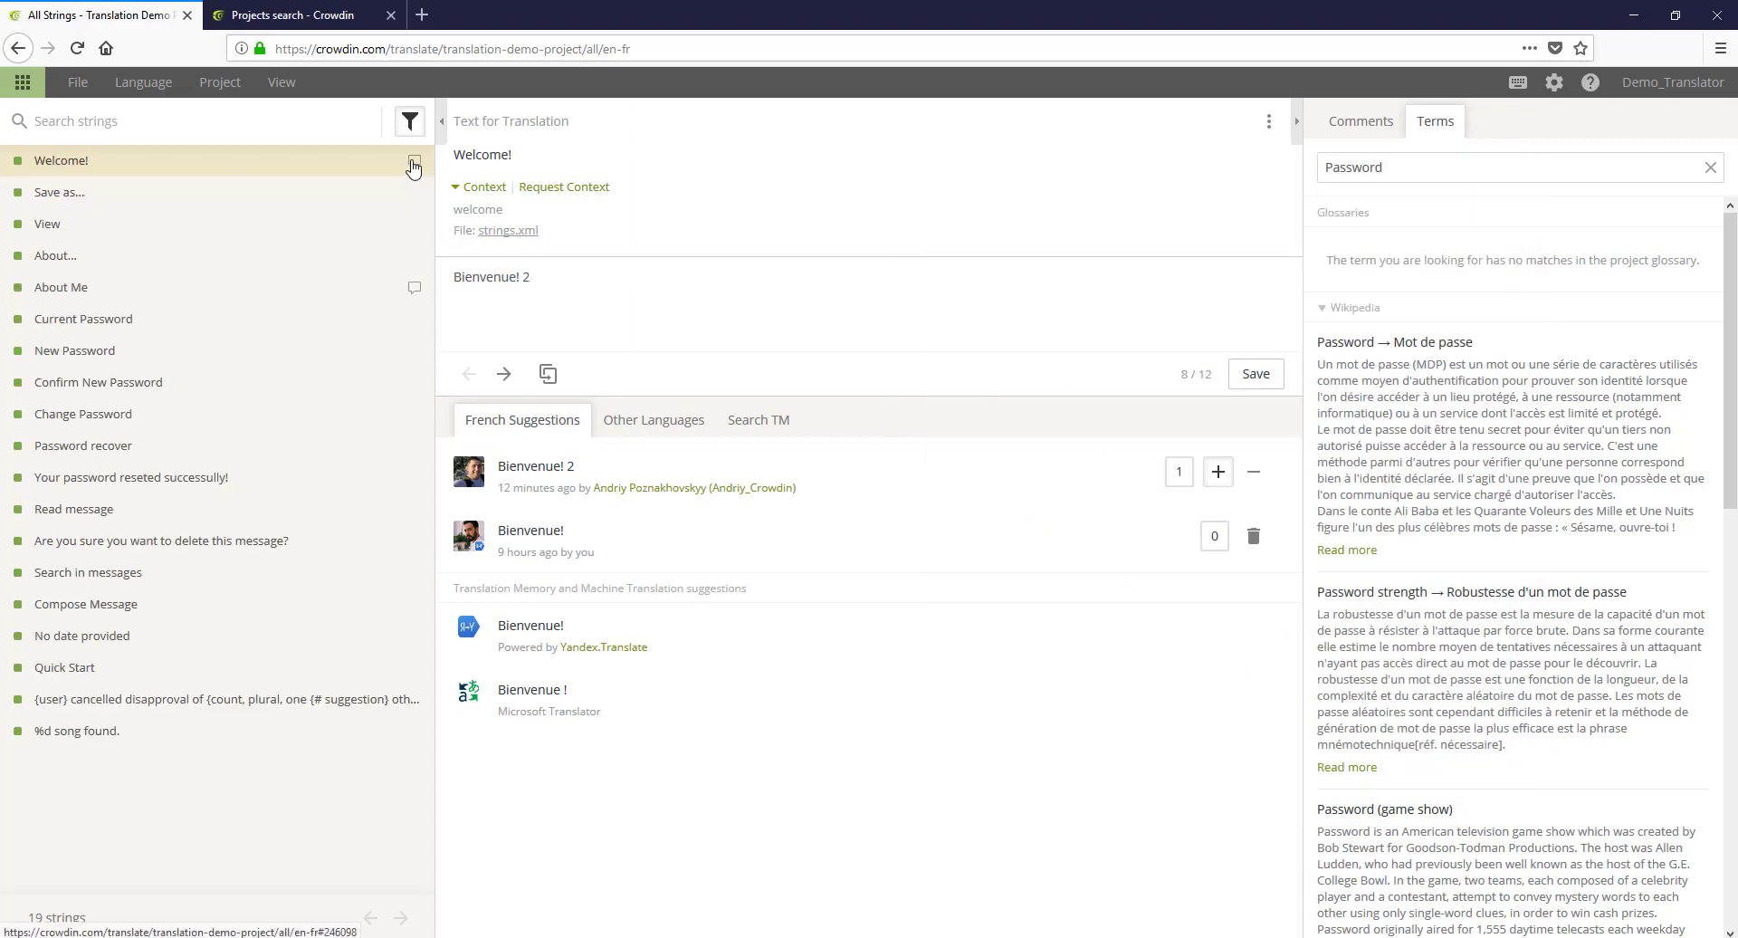
left_click(1374, 129)
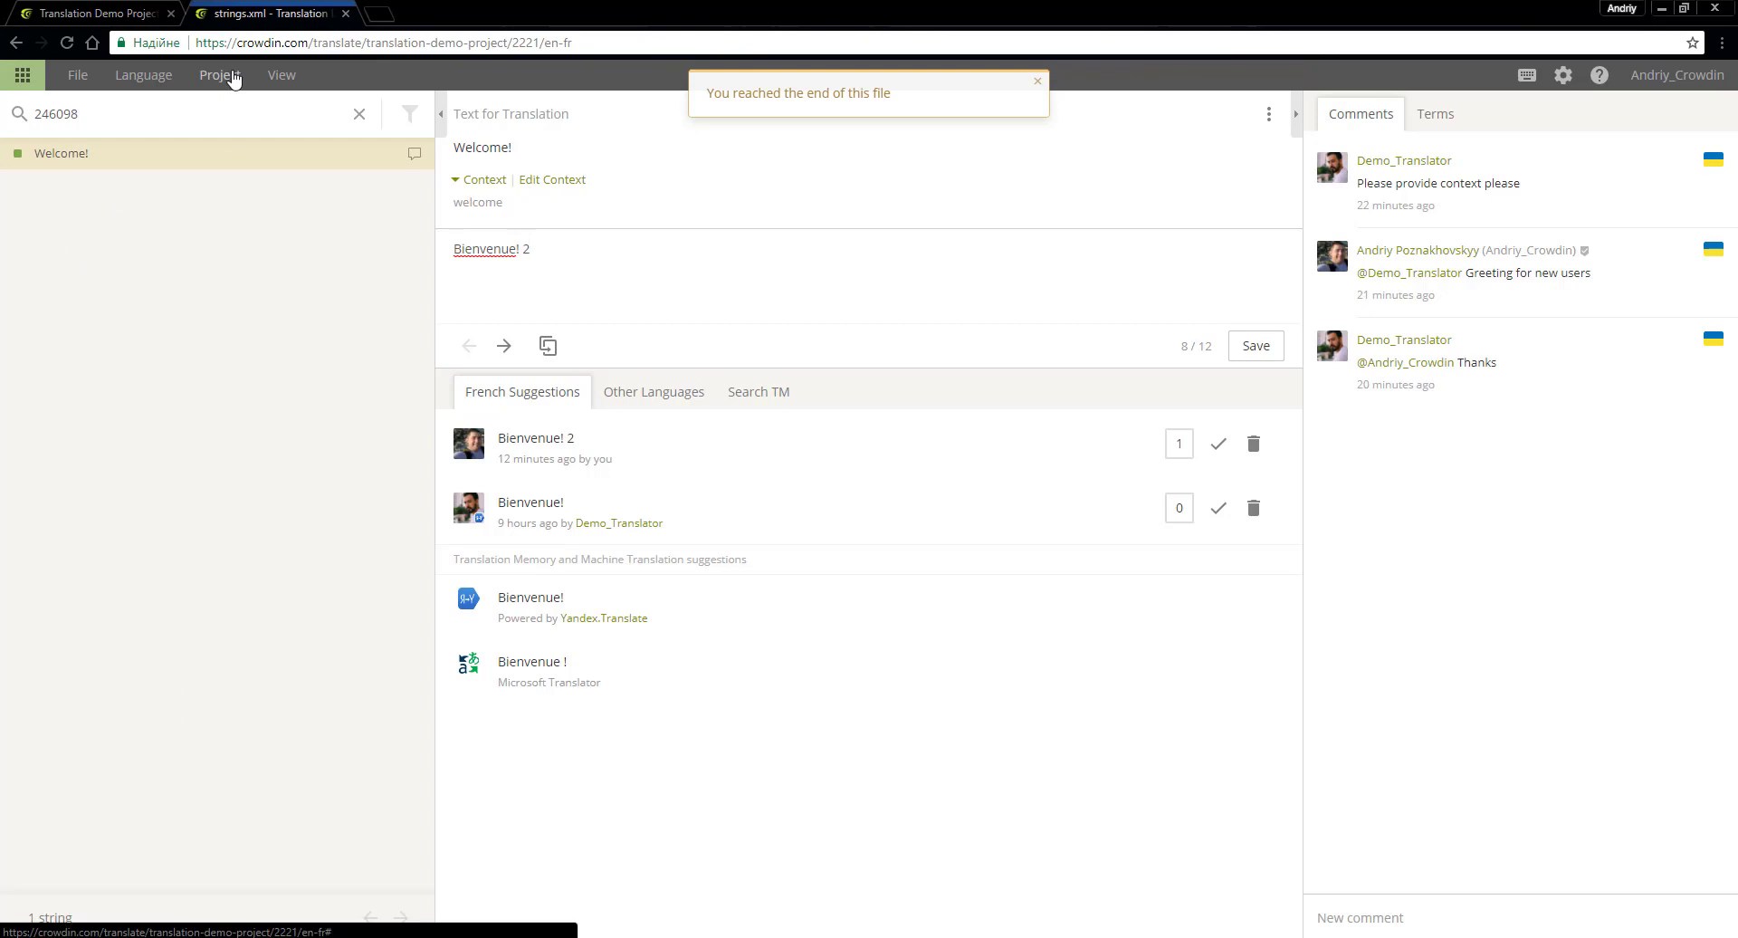
Step: Open the project settings' list of translators and show the details of the member with the Translator role
left_click(226, 75)
left_click(271, 185)
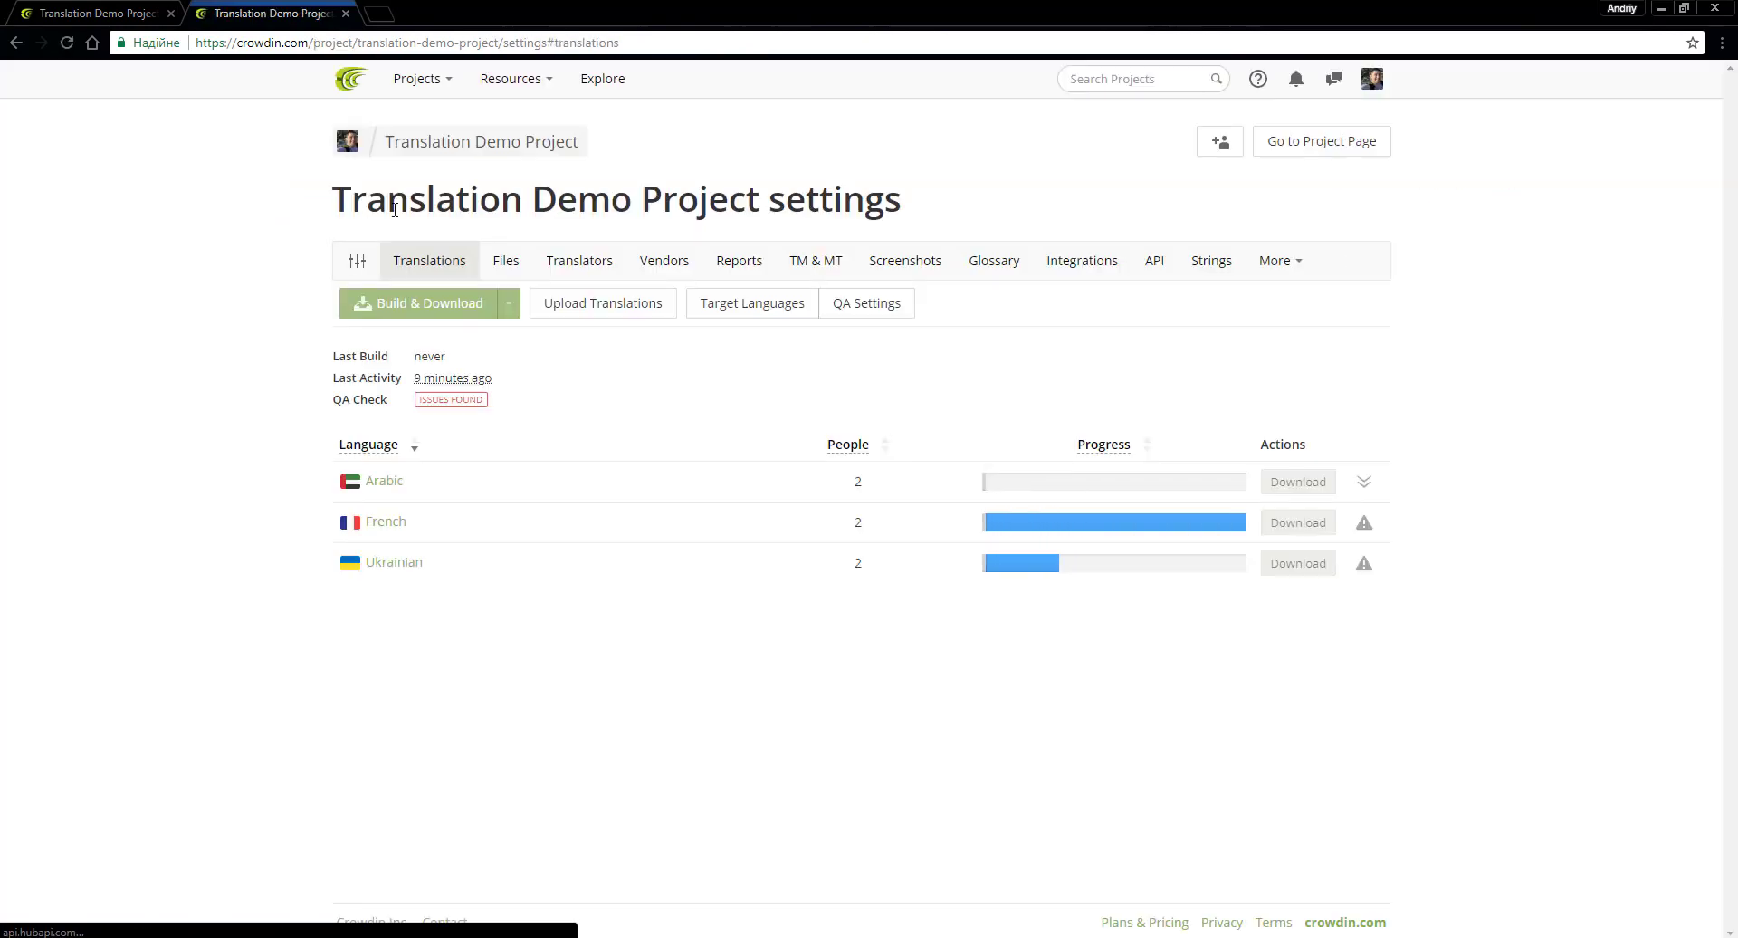
left_click(595, 260)
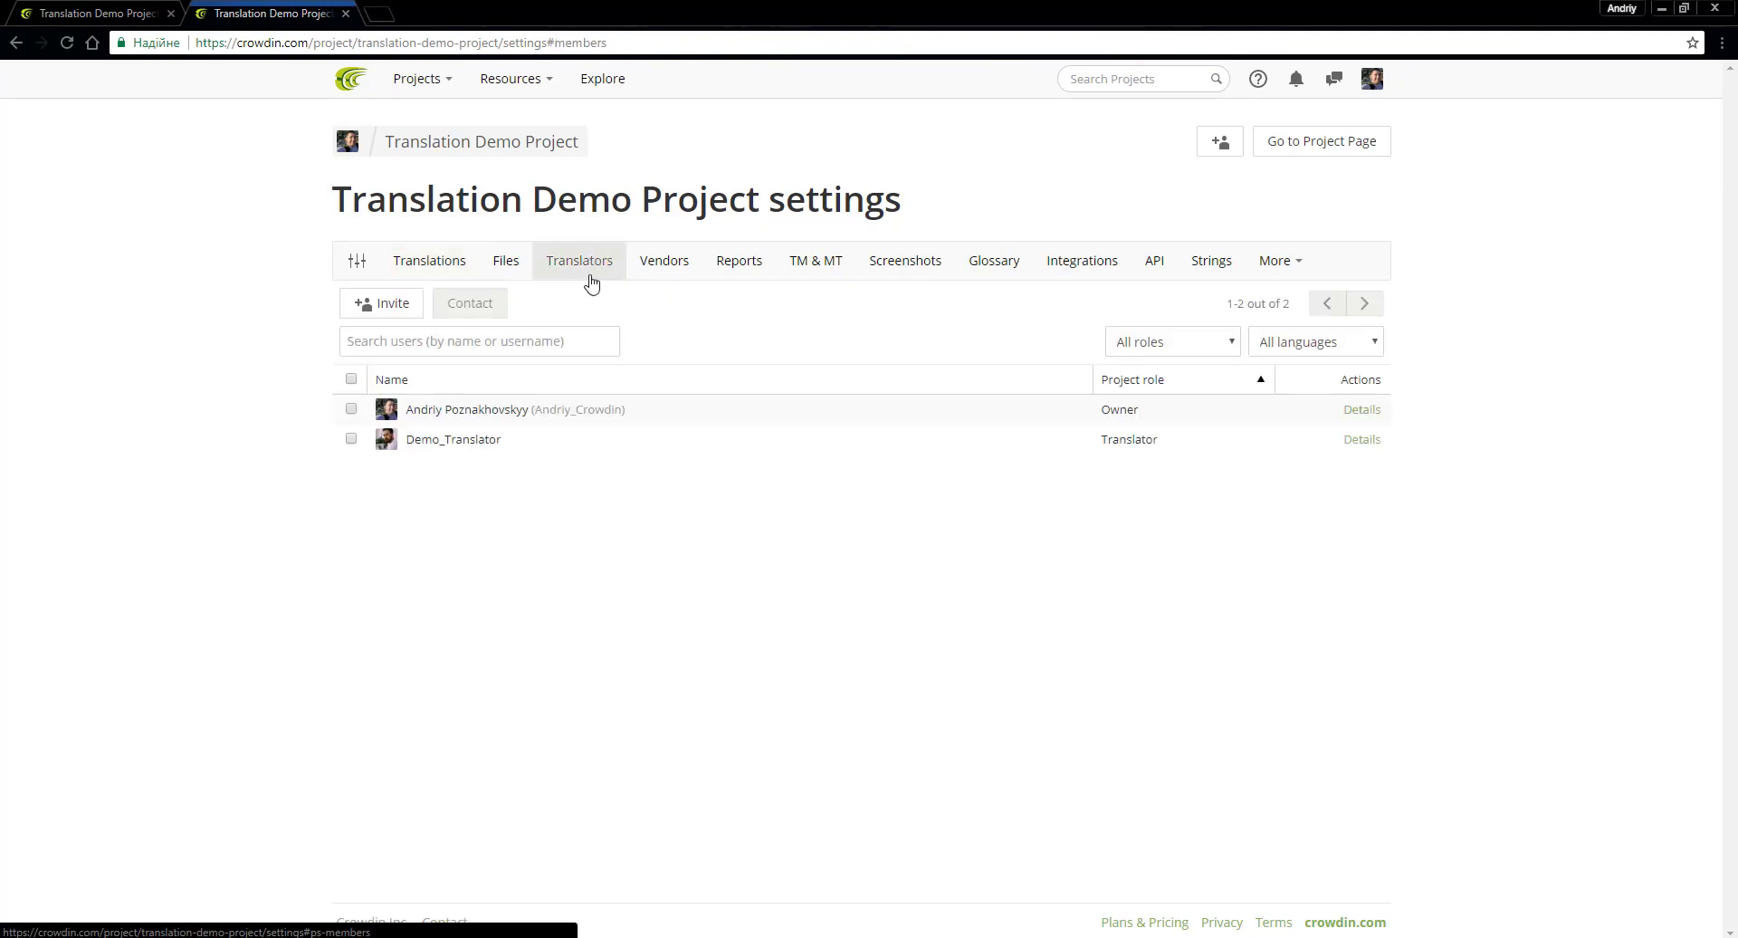
left_click(449, 441)
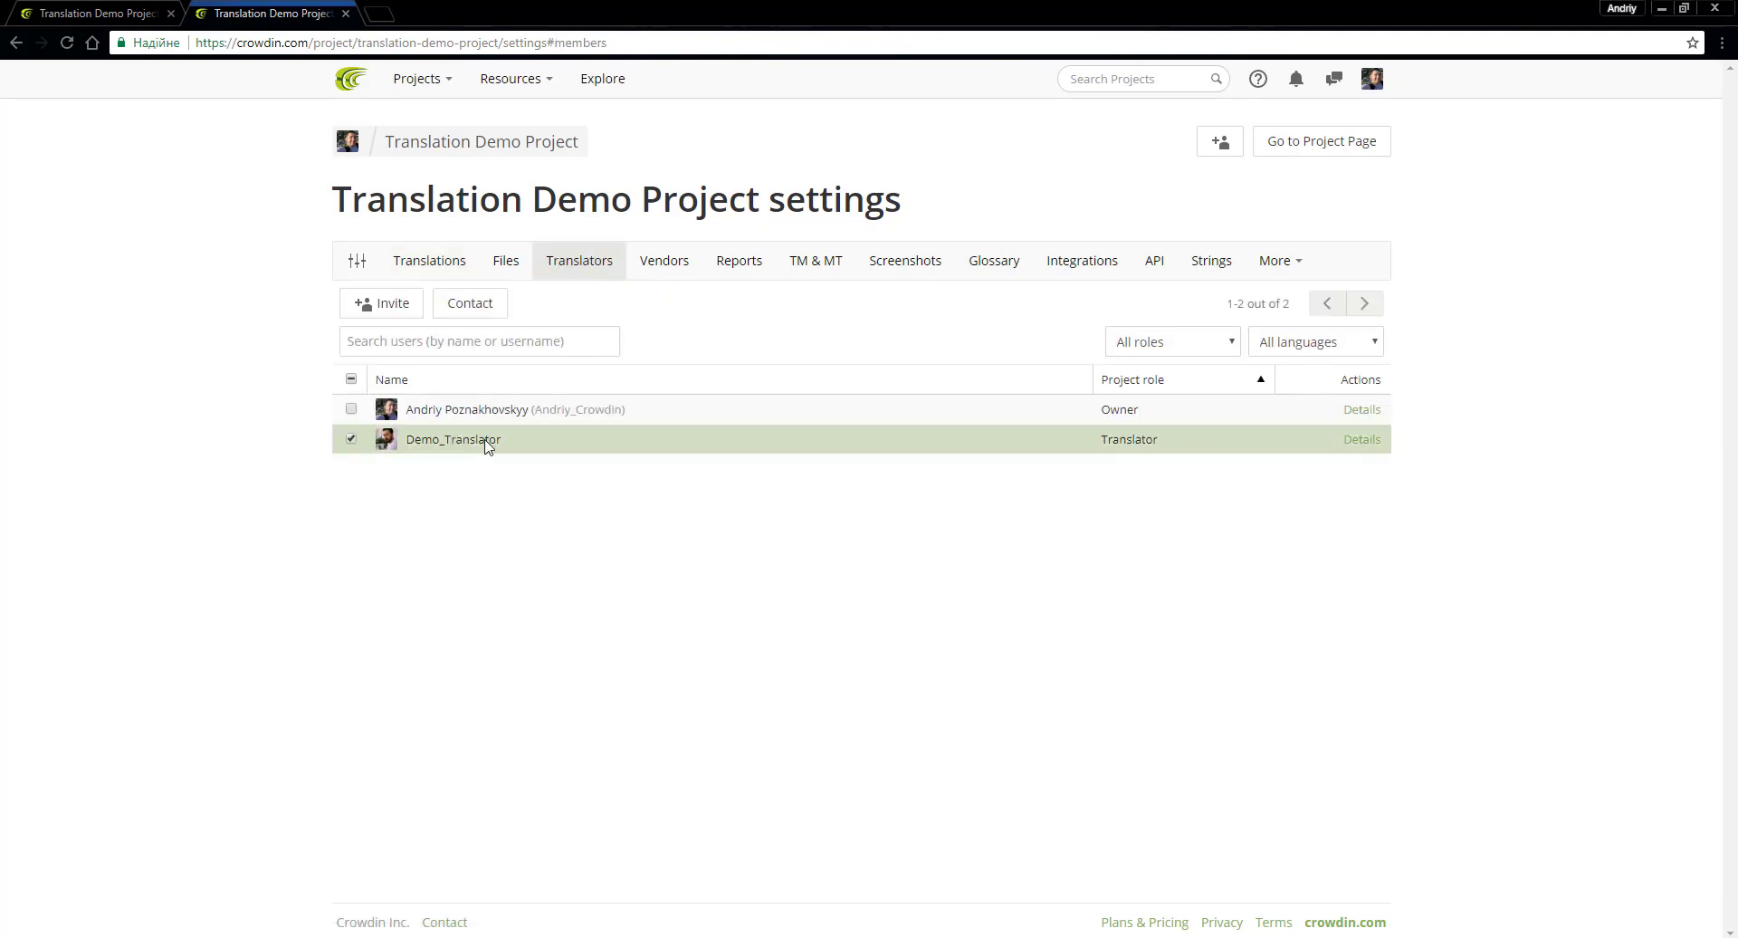
left_click(487, 442)
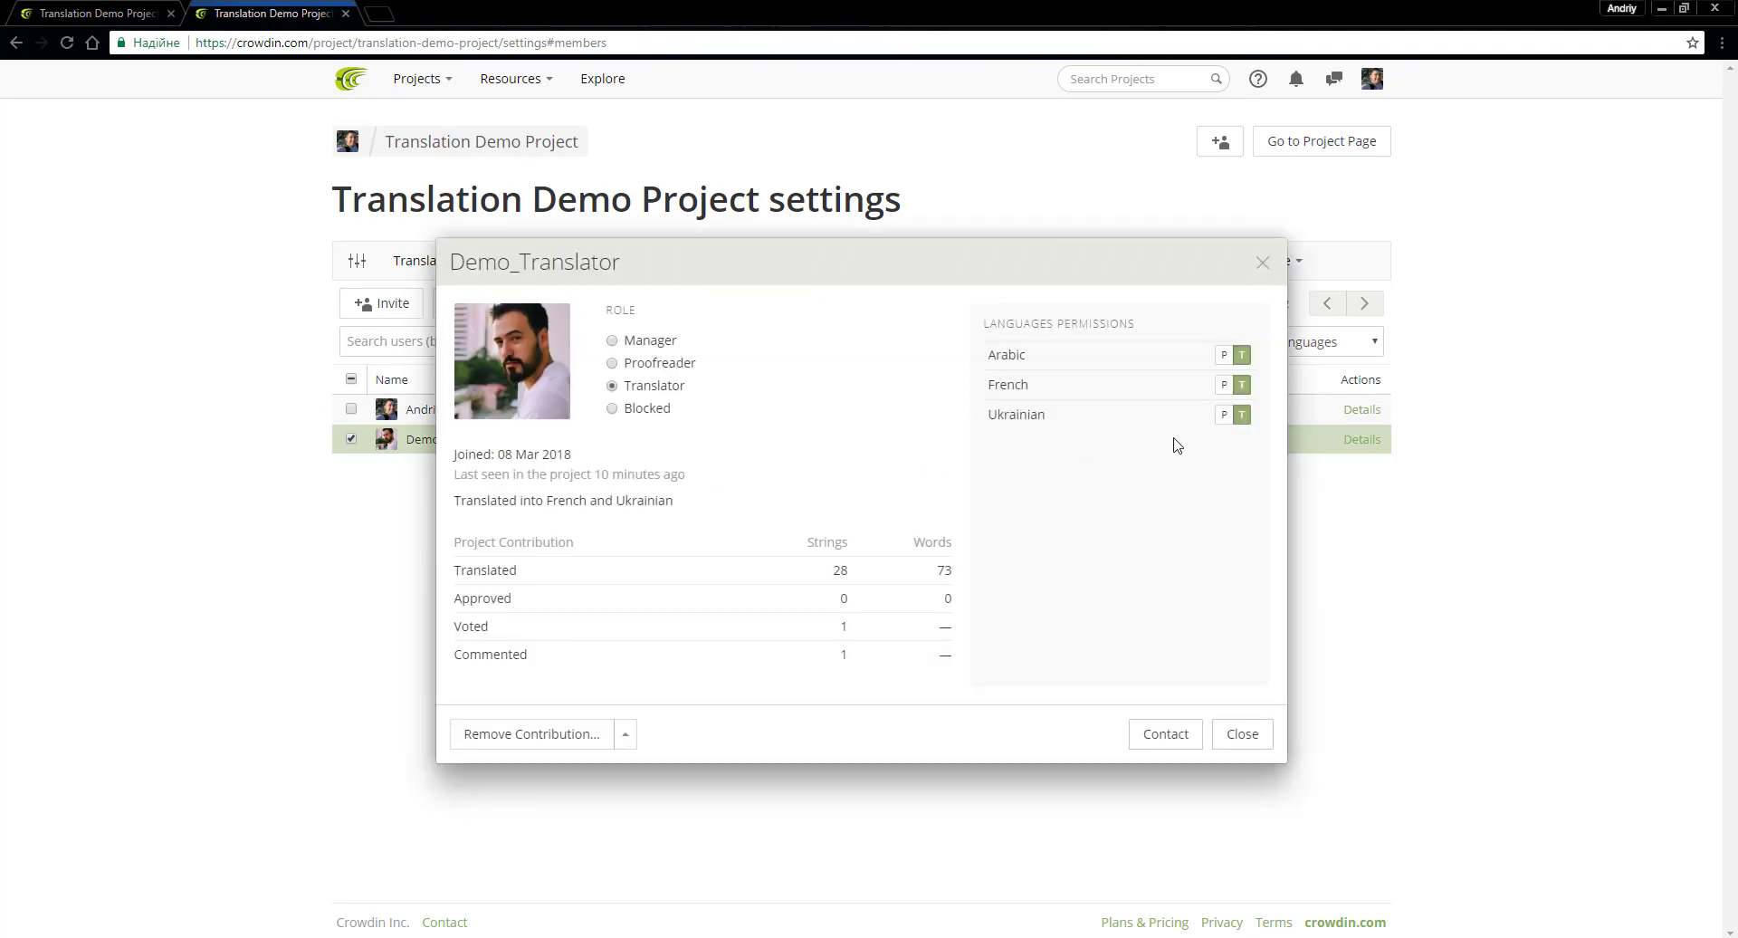
Step: Try the Proofreader role for this member, return to Translator, grant proofreading permission for Ukrainian only, and close the details
left_click(647, 366)
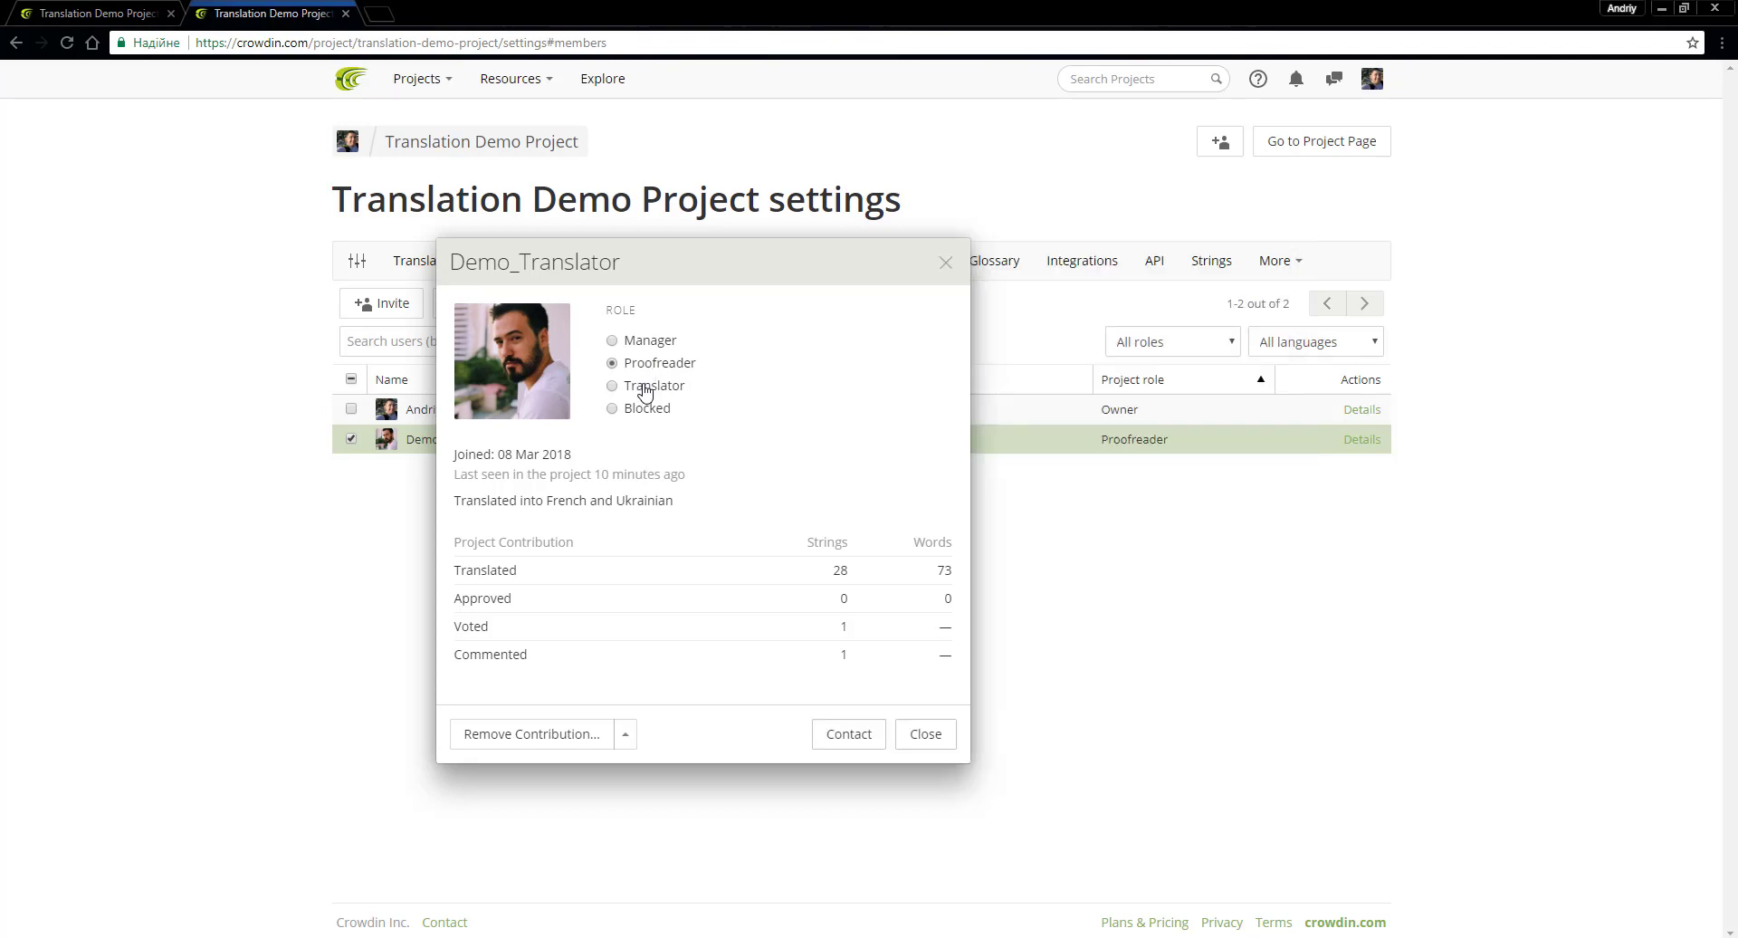
left_click(644, 389)
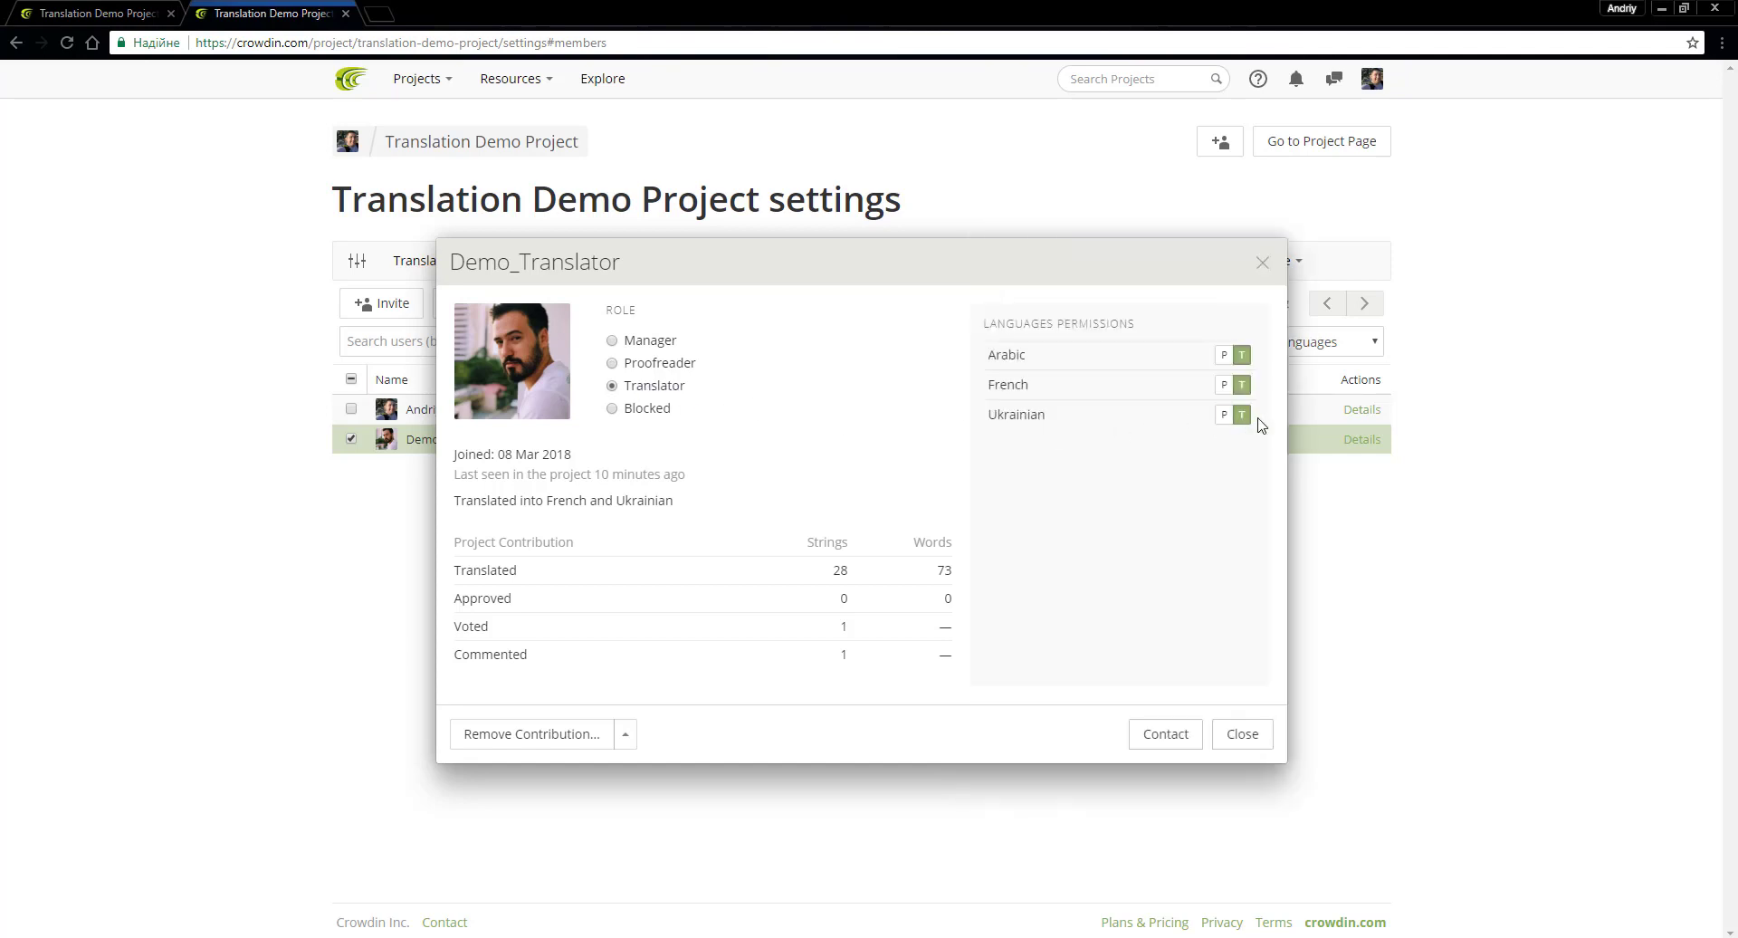
left_click(1223, 416)
left_click(1240, 741)
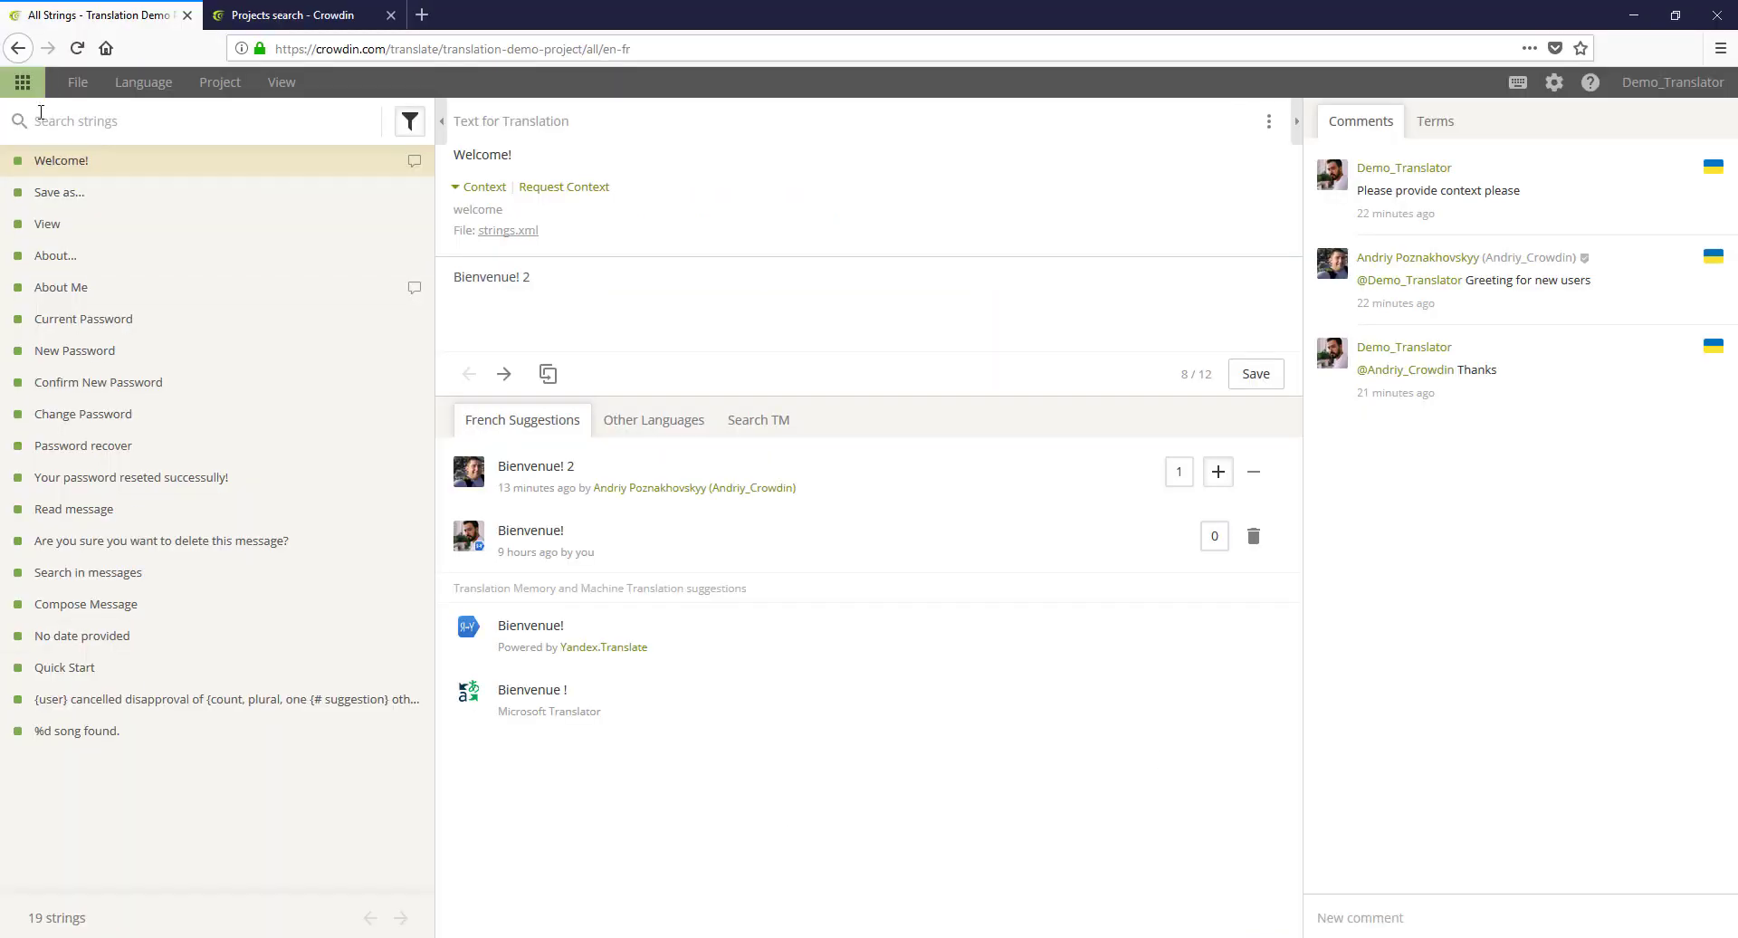
Step: In the translator's browser session, reload the editor, then open strings.xml of Translation Demo Project in Ukrainian and select the "Welcome!" string
left_click(88, 50)
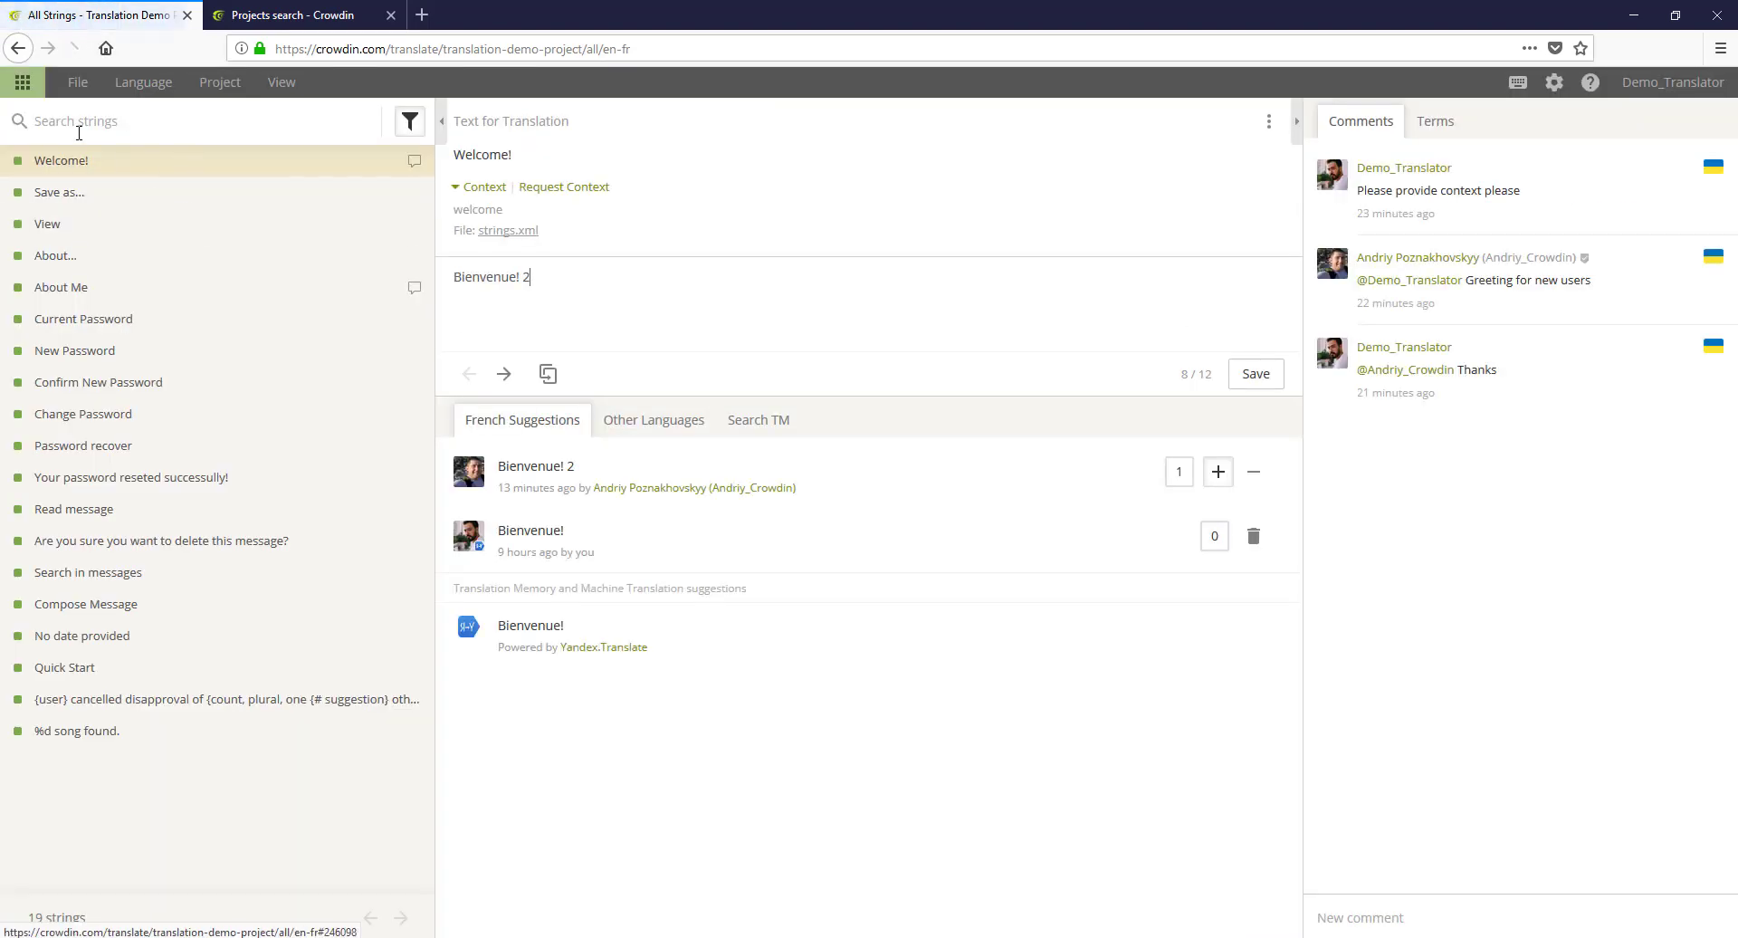
left_click(23, 83)
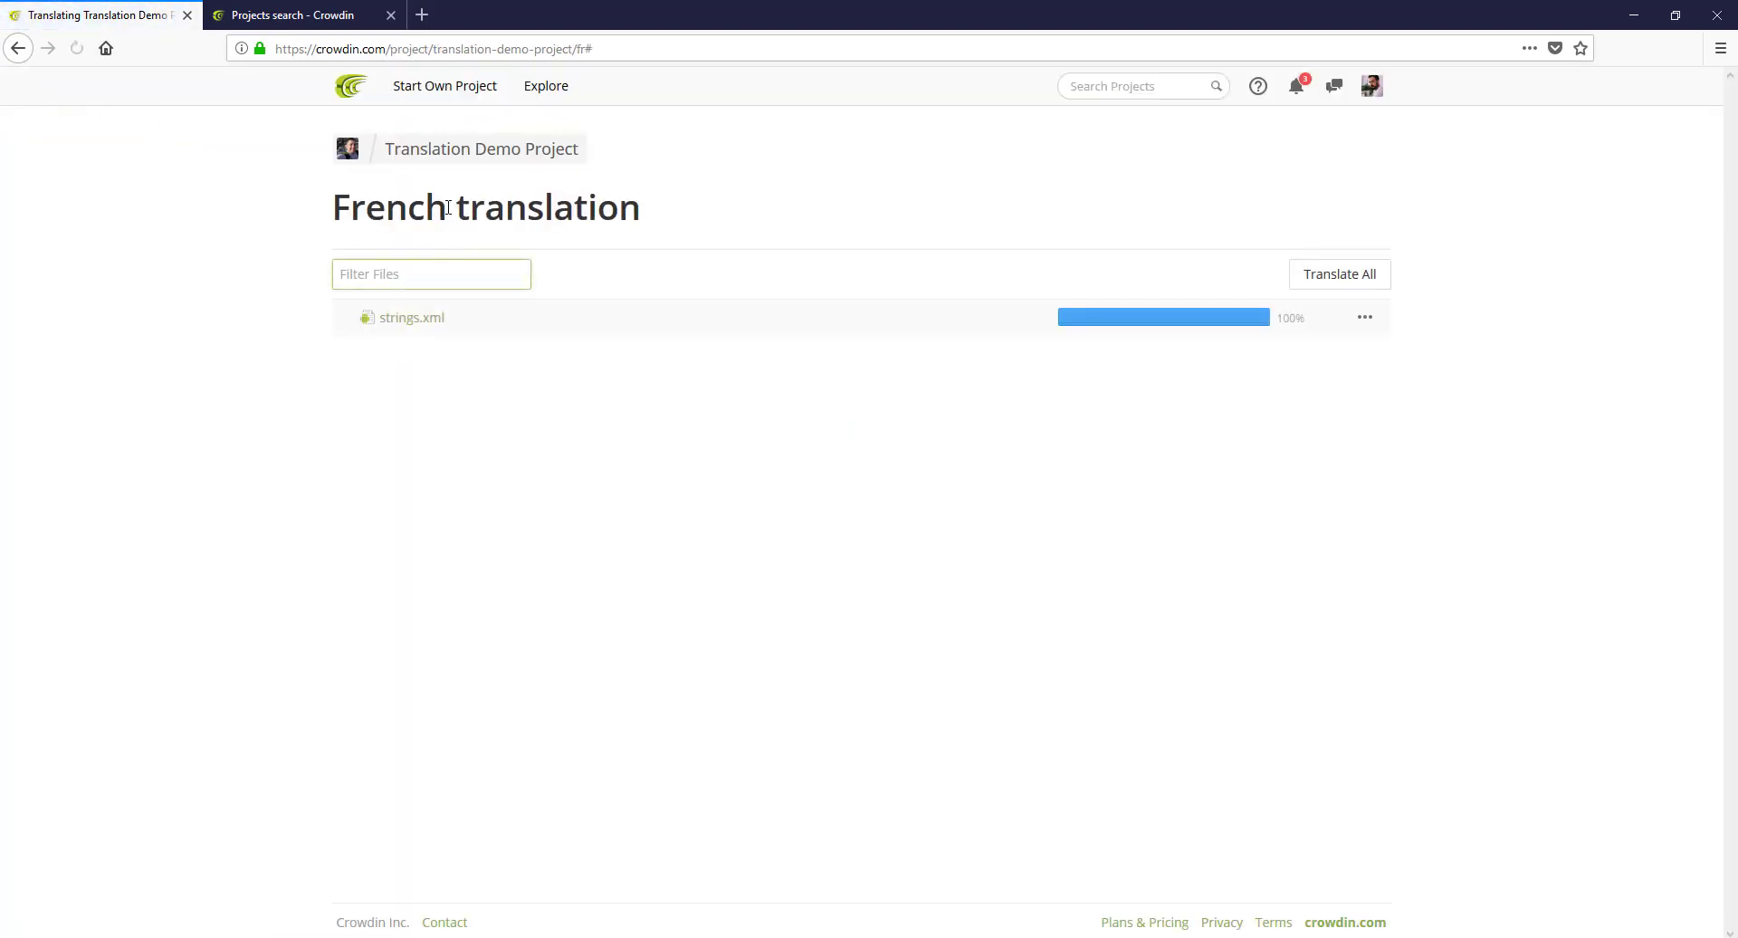
left_click(475, 152)
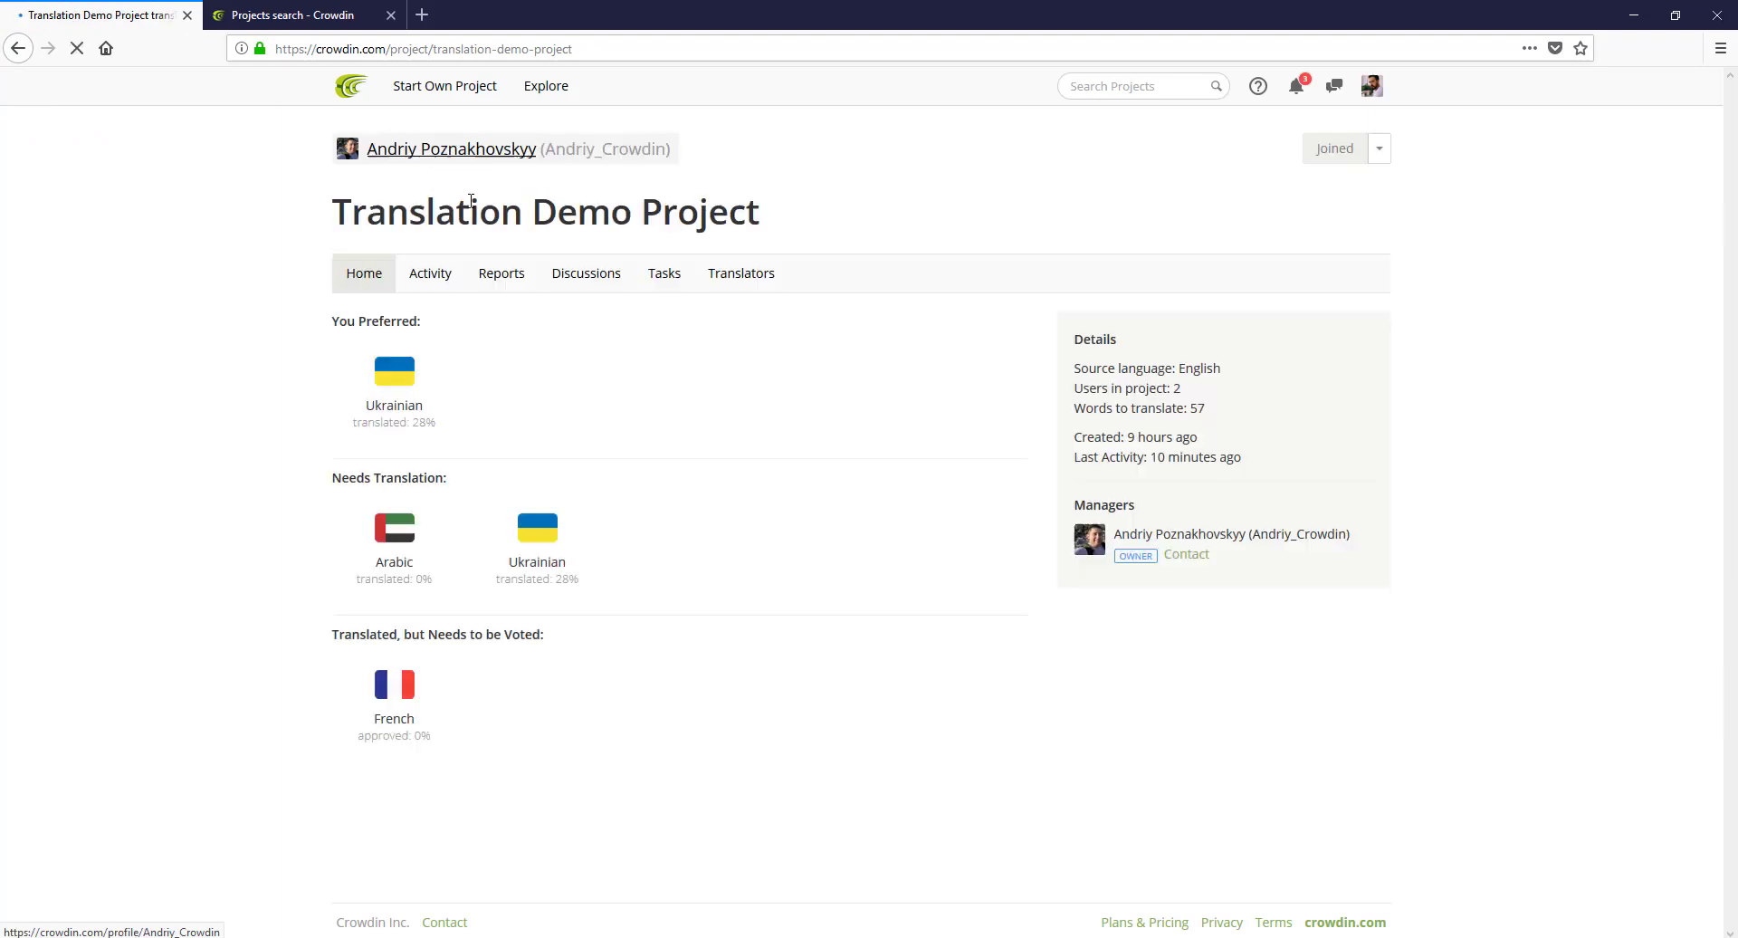
left_click(418, 405)
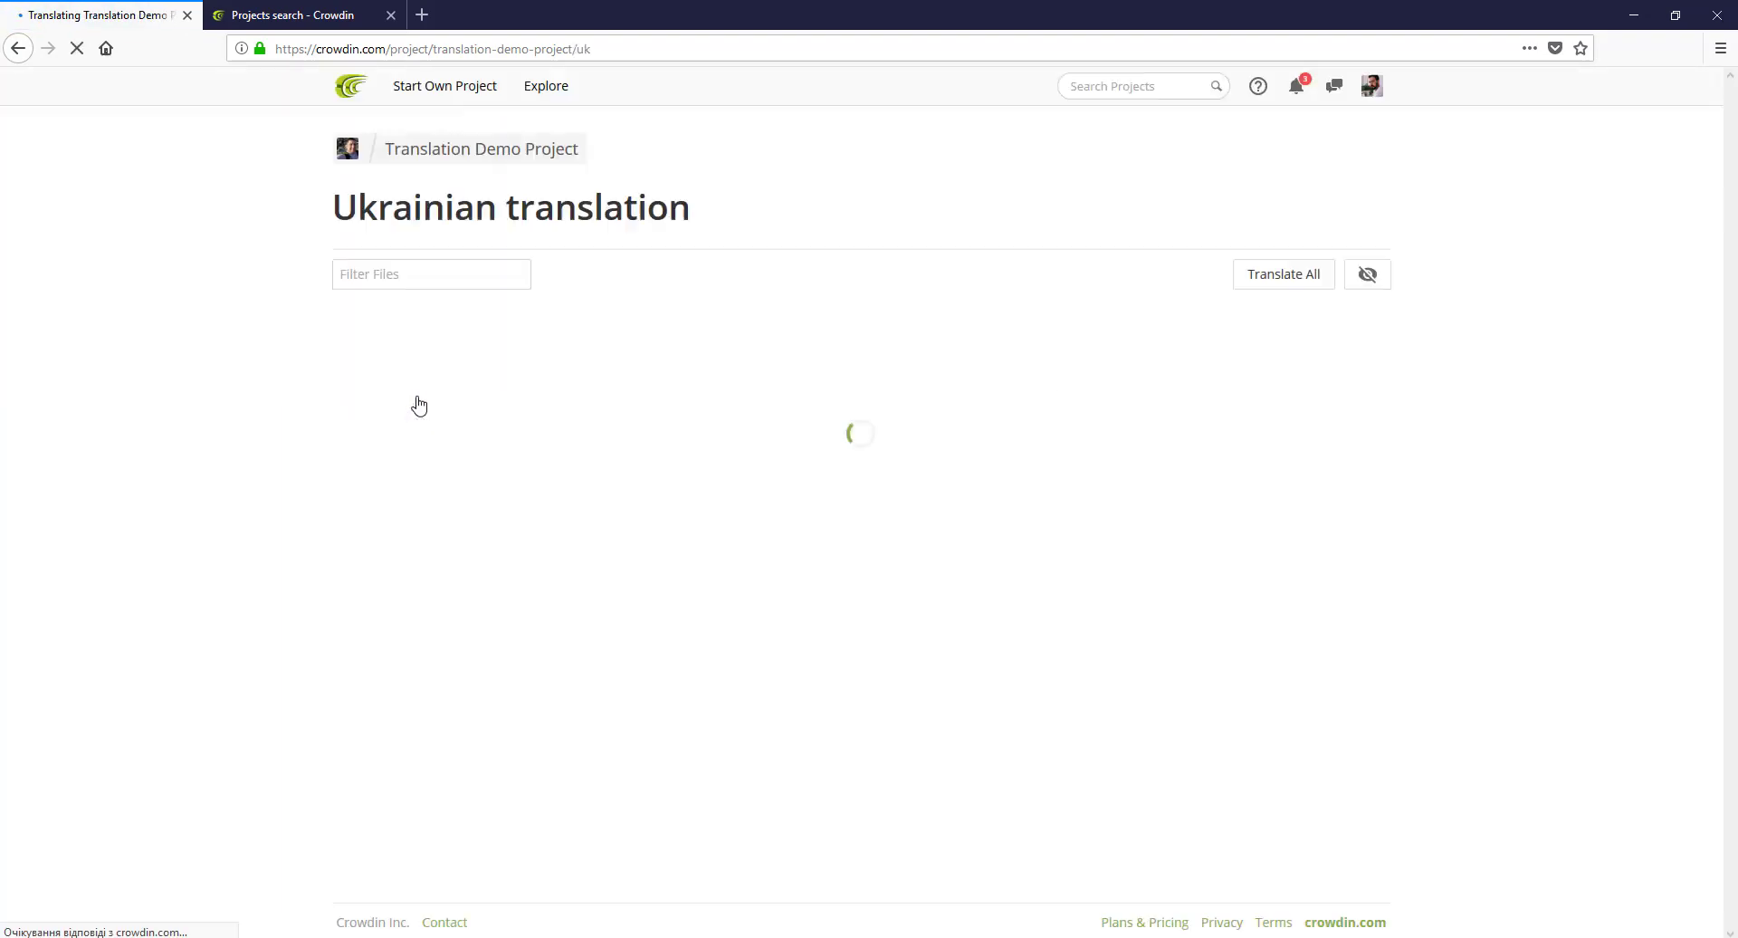
left_click(404, 332)
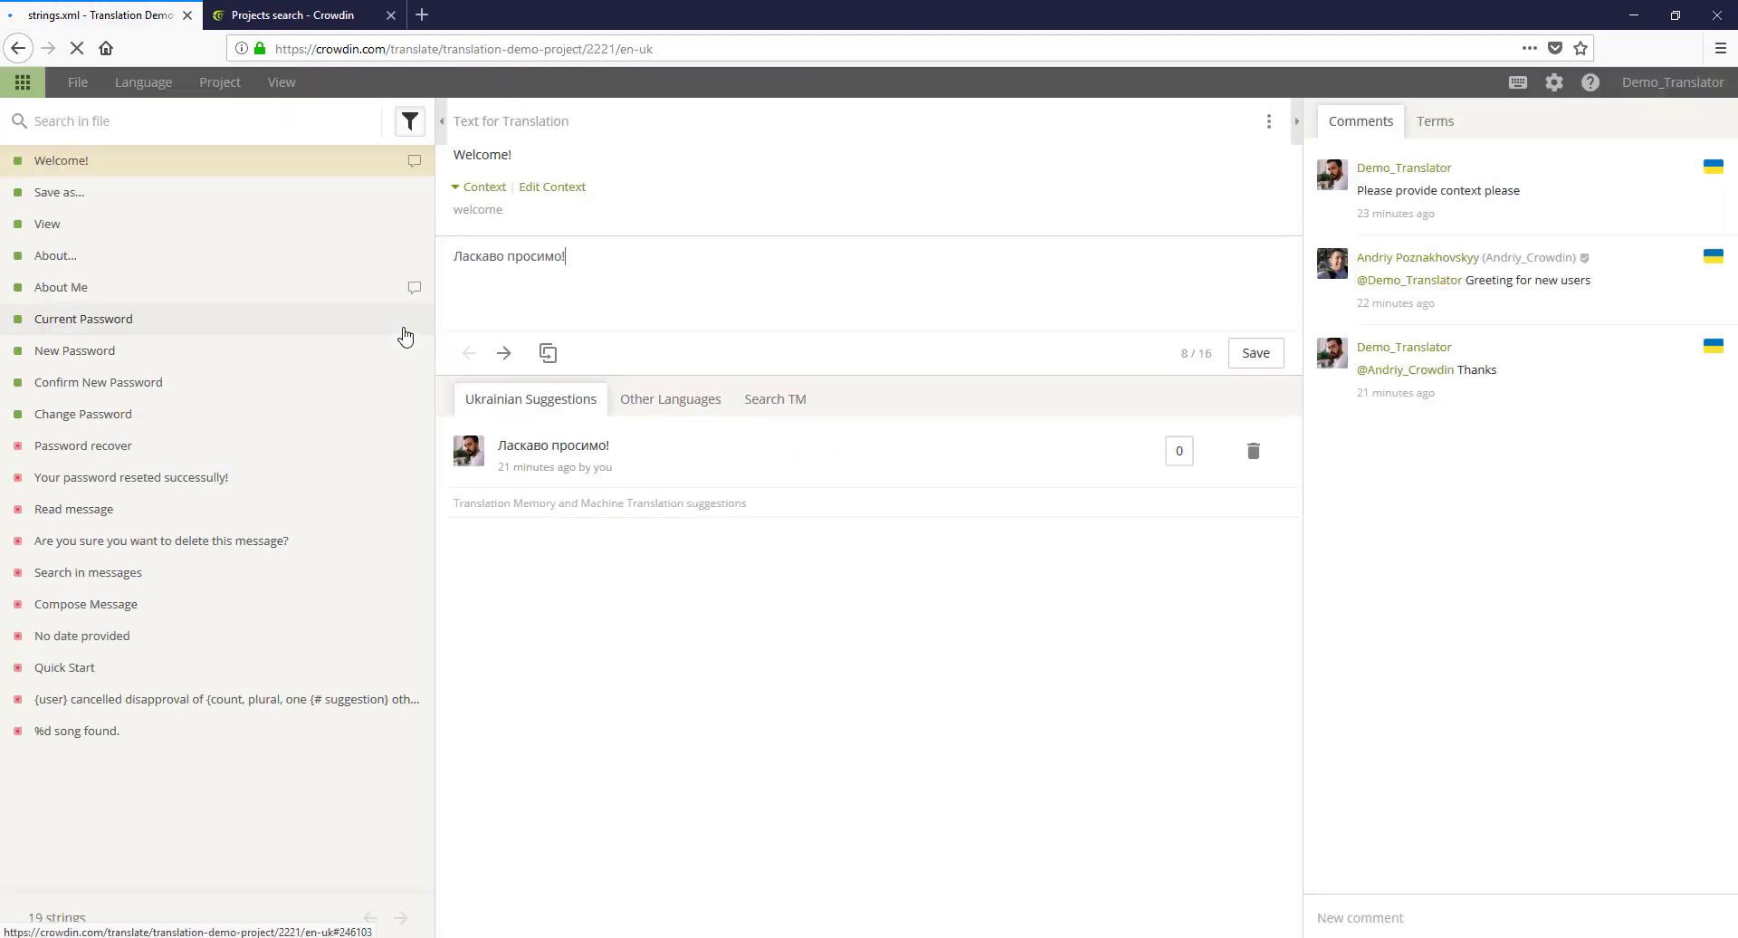
left_click(210, 186)
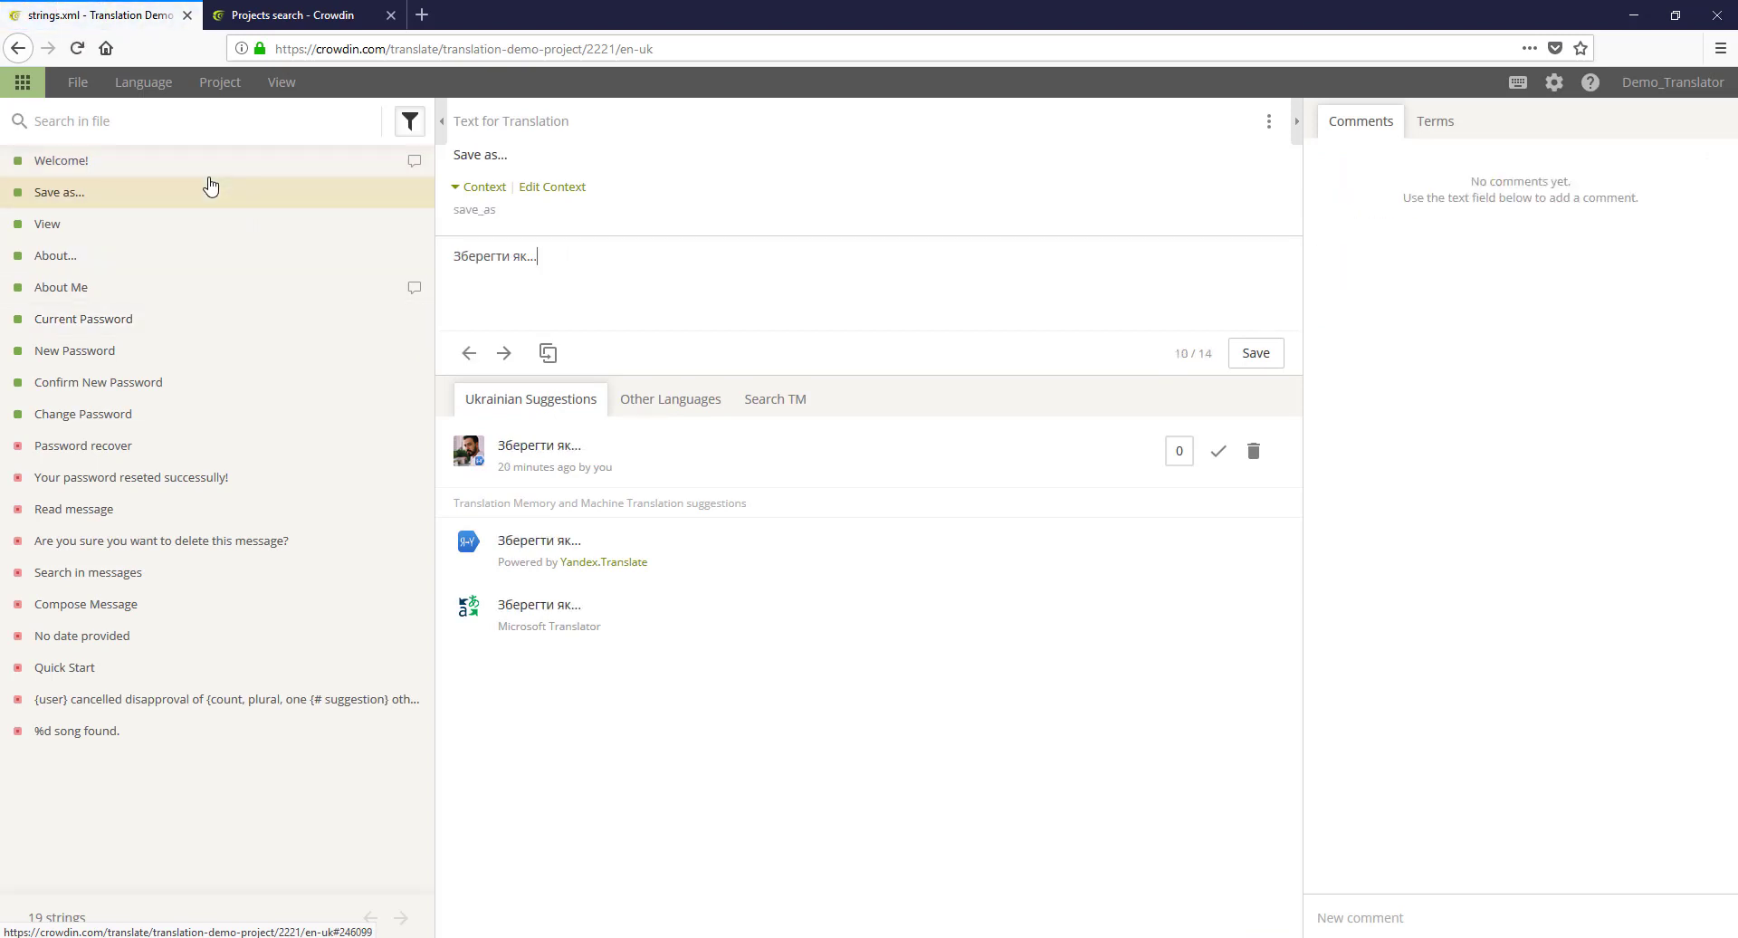
left_click(209, 171)
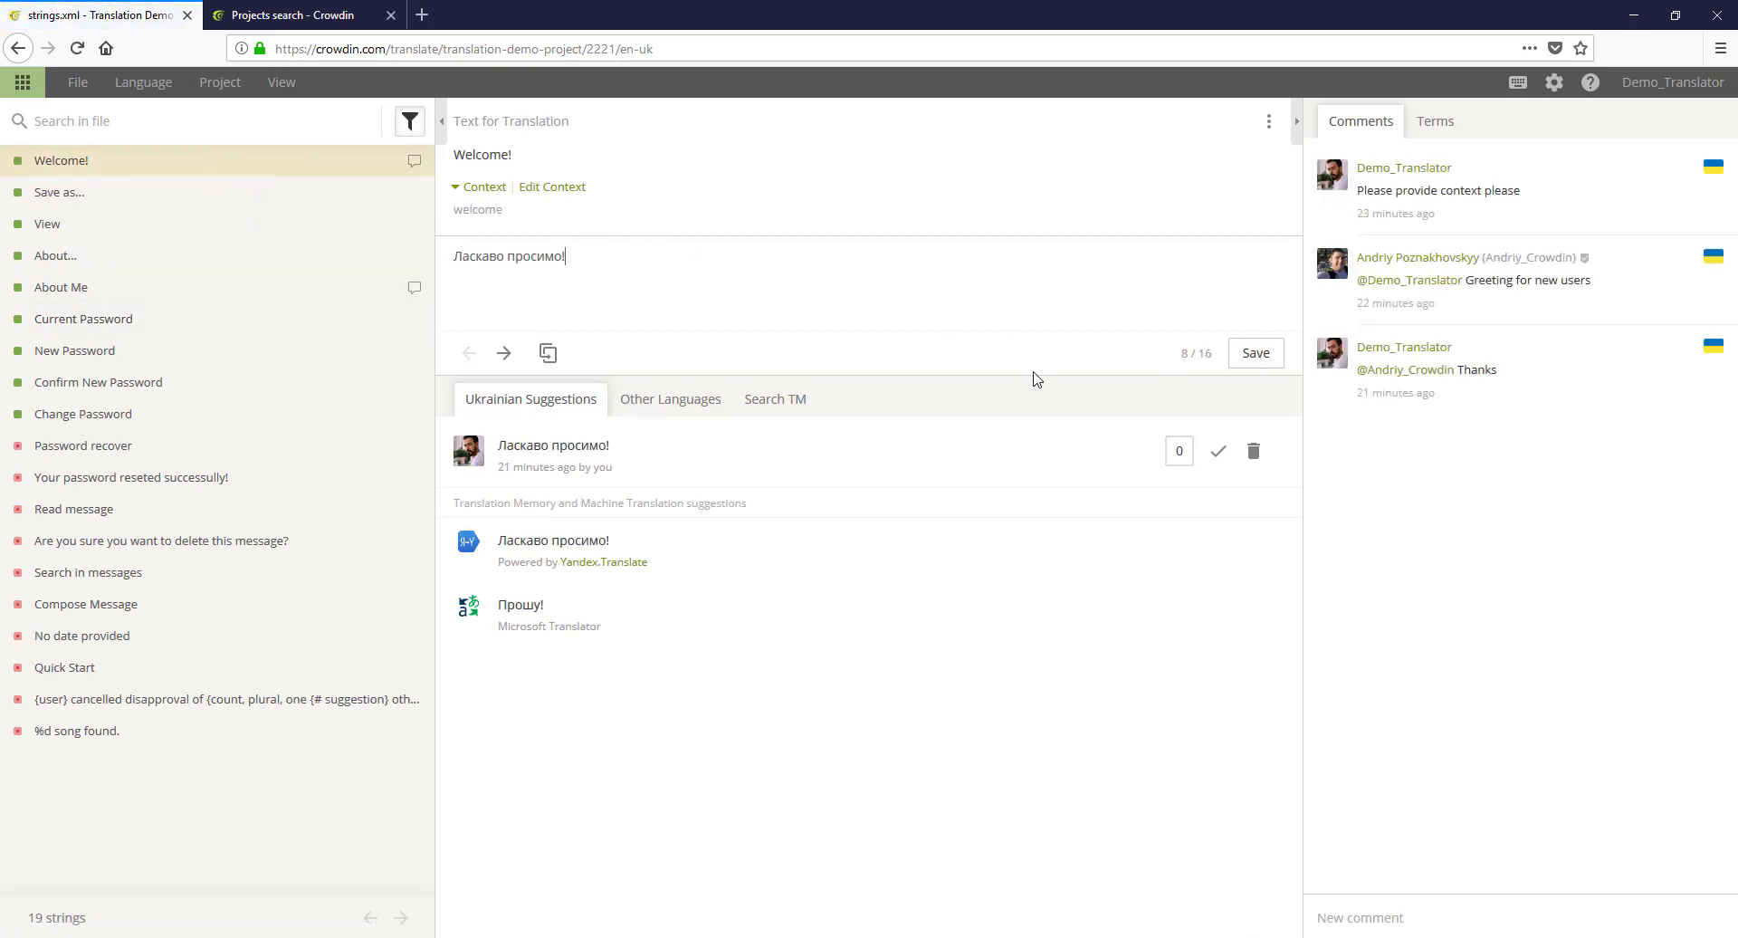
Step: Approve the existing Ukrainian translations of the strings "Welcome!", "Save as..." and "View"
left_click(1217, 450)
left_click(1217, 452)
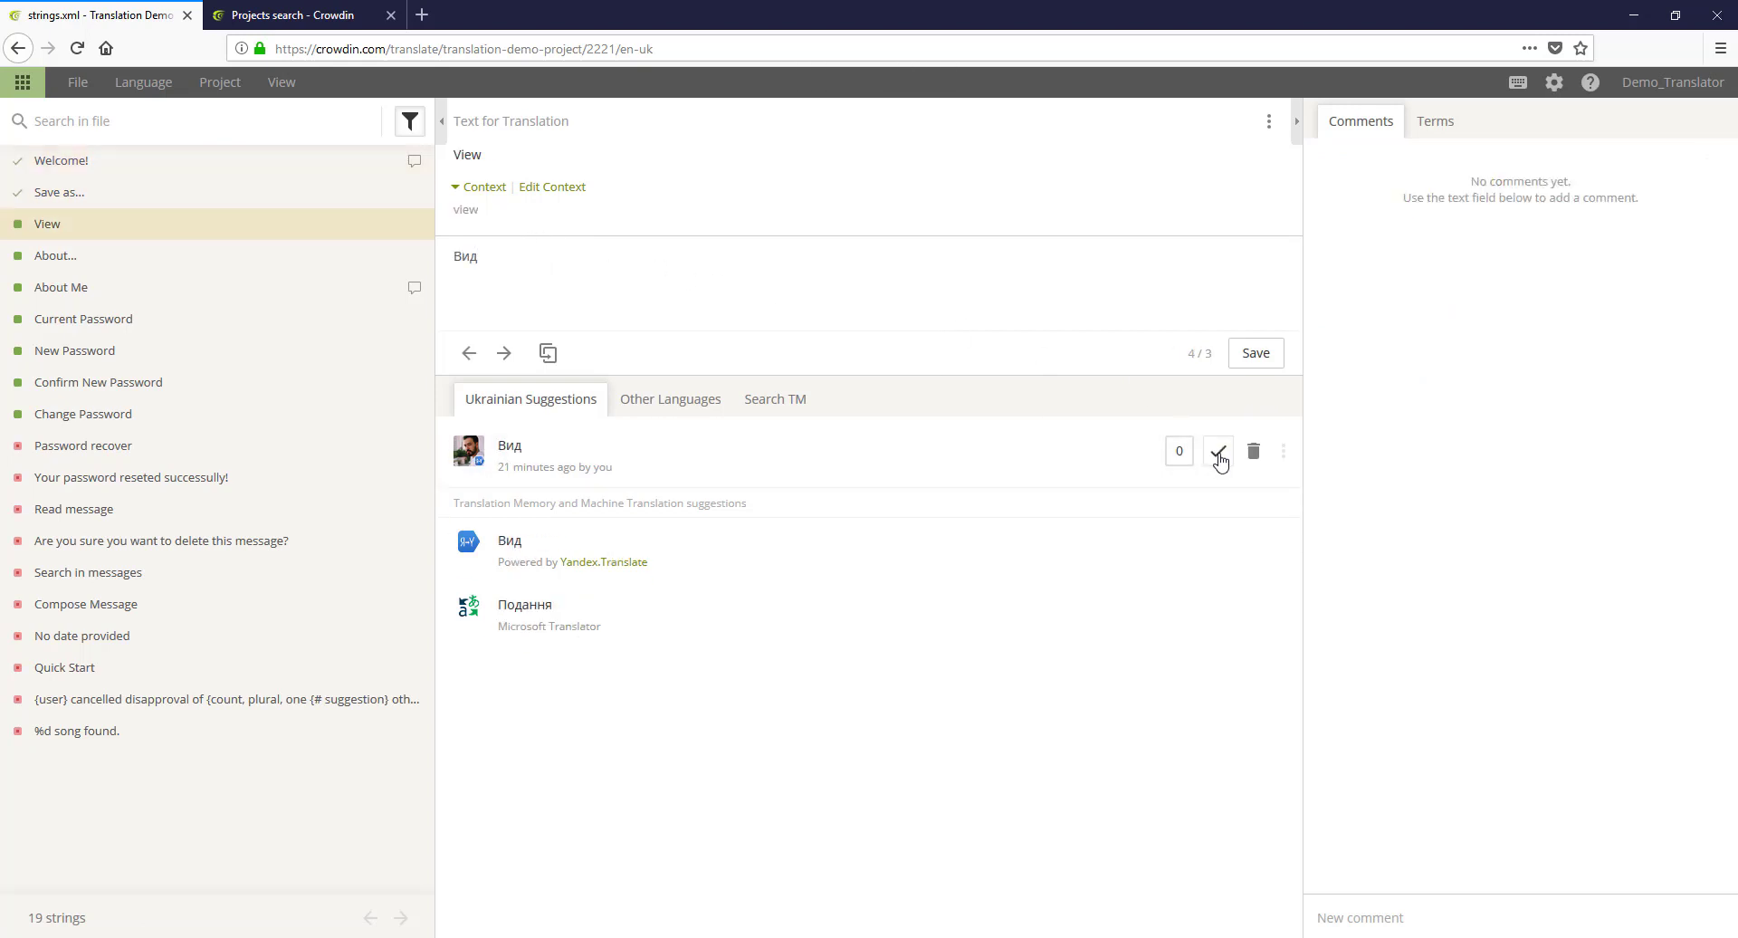
left_click(1217, 451)
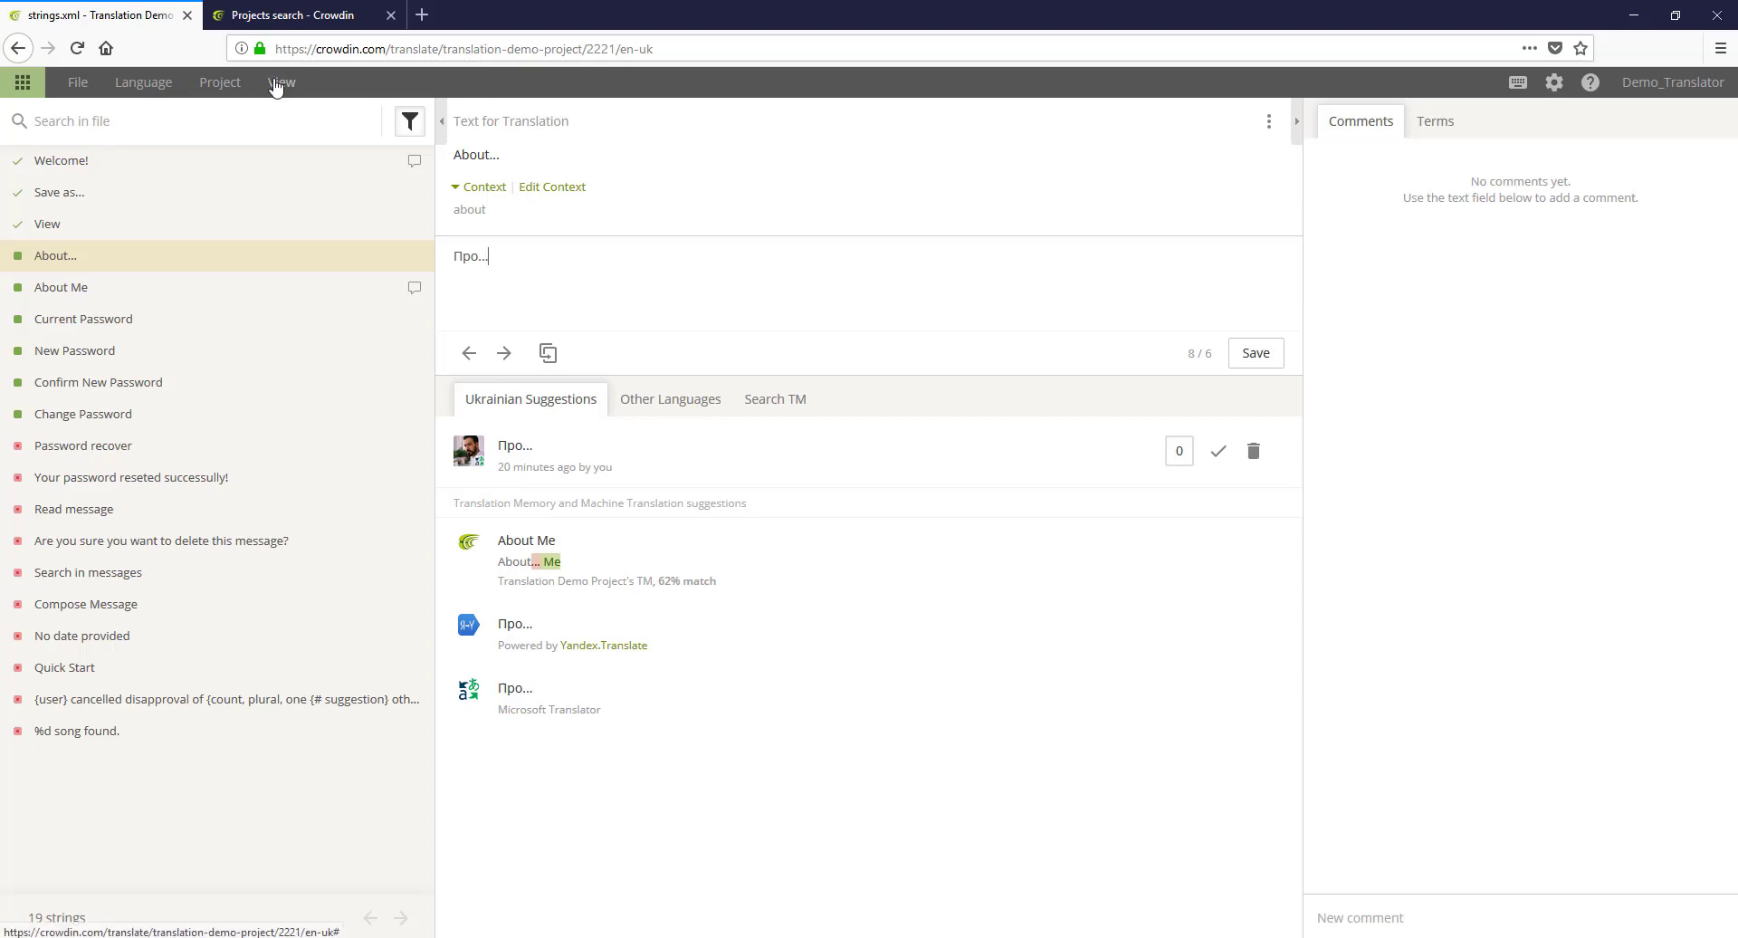
Step: Close the Projects search page, switch the editor to Proofreading Mode and discard the open edit of the New Password translation
middle_click(378, 27)
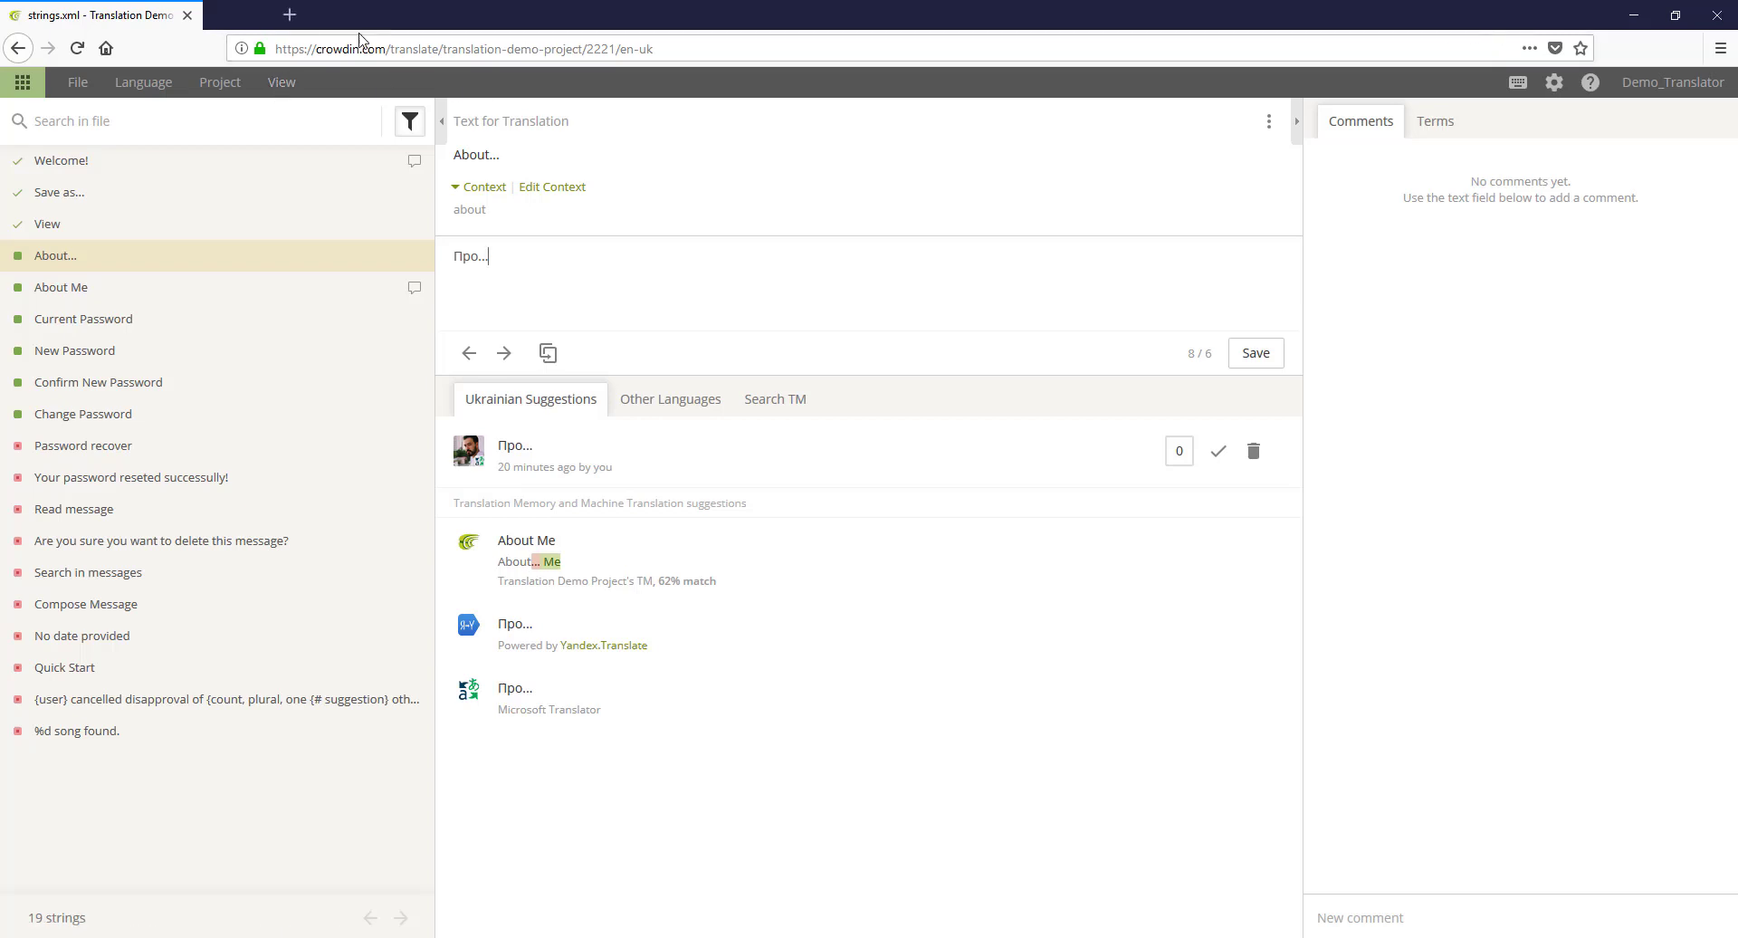
left_click(281, 80)
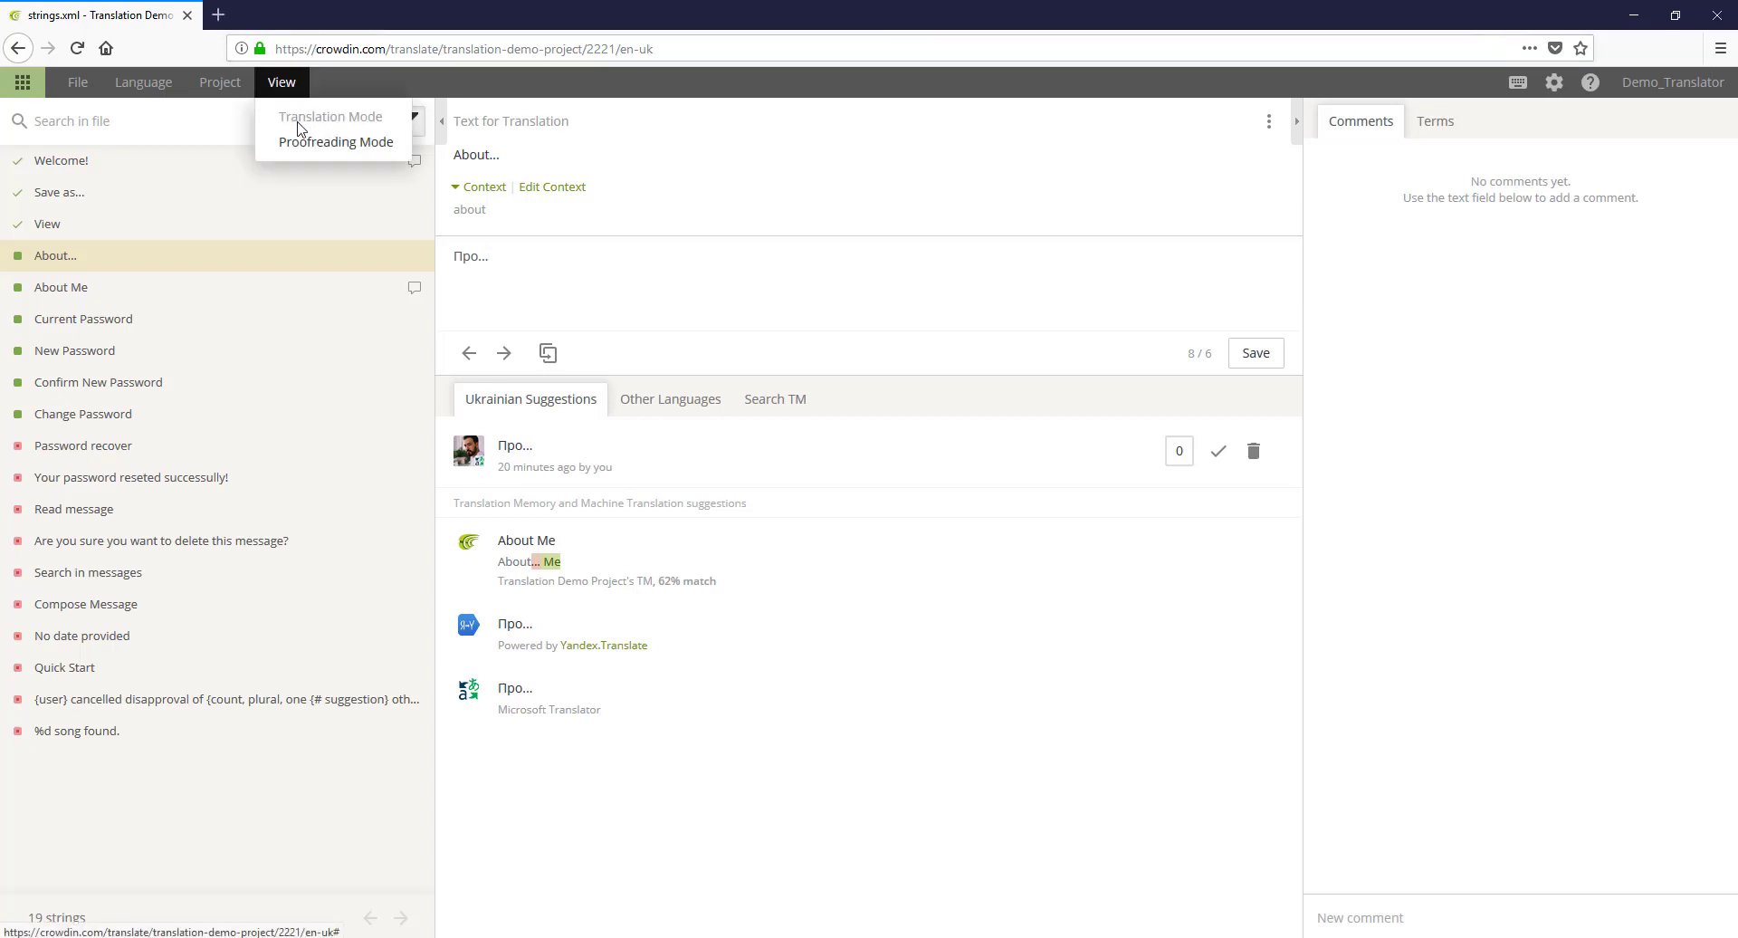
left_click(337, 145)
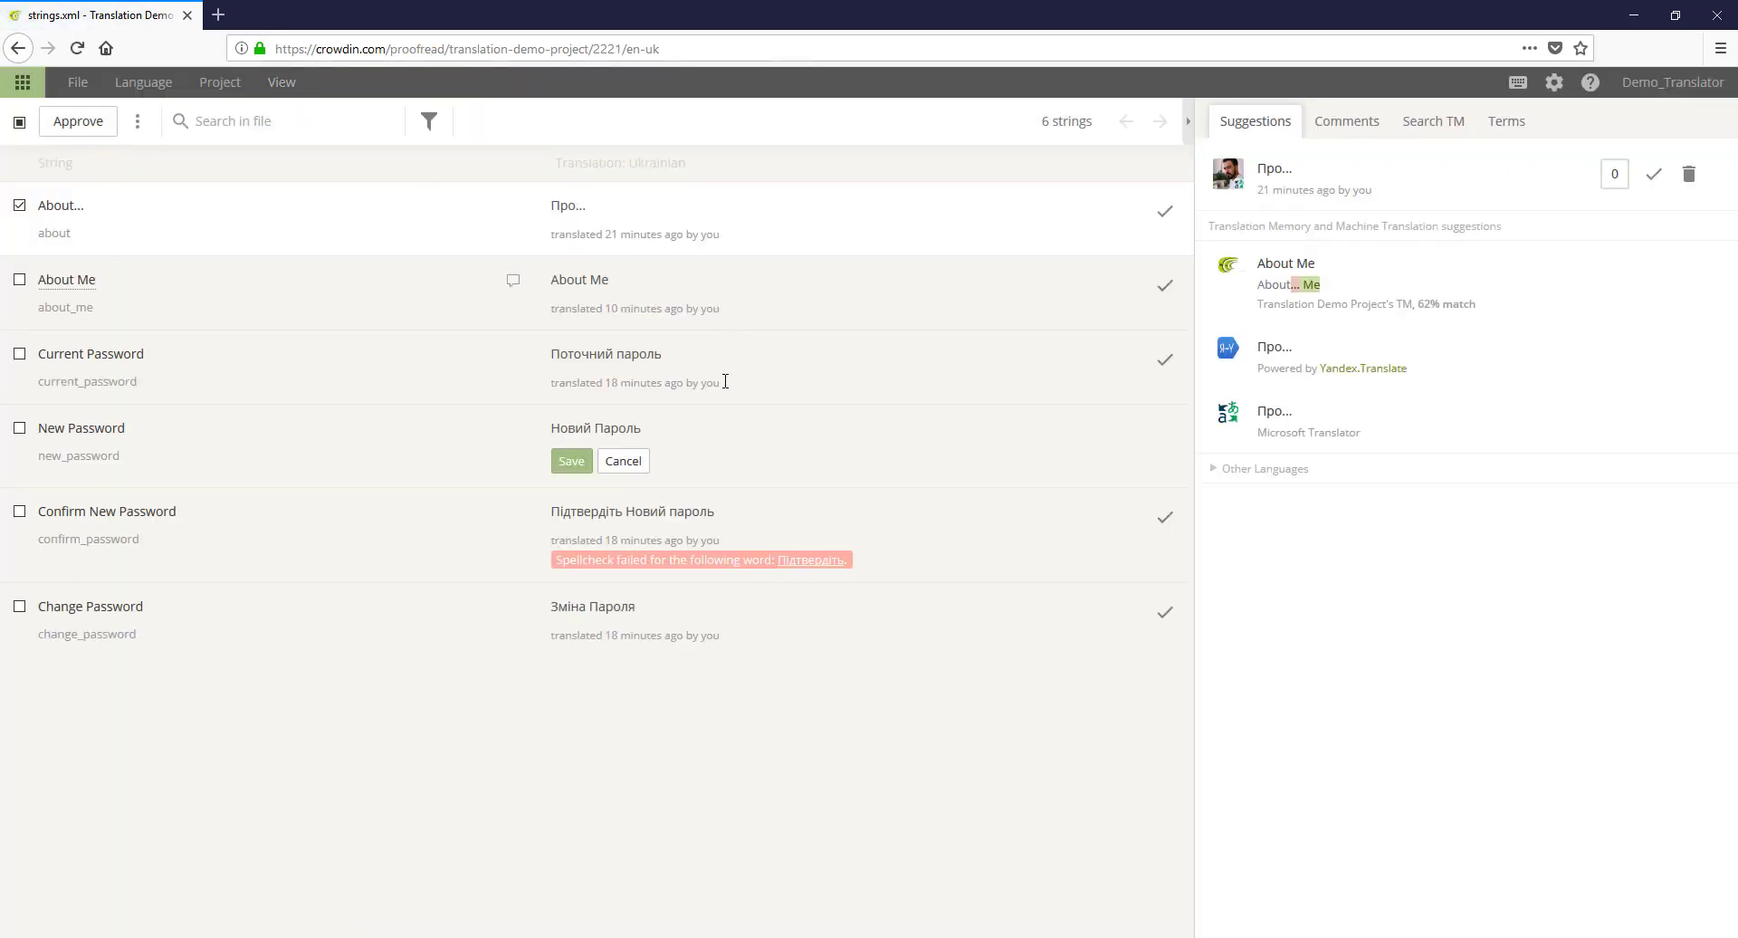
left_click(625, 461)
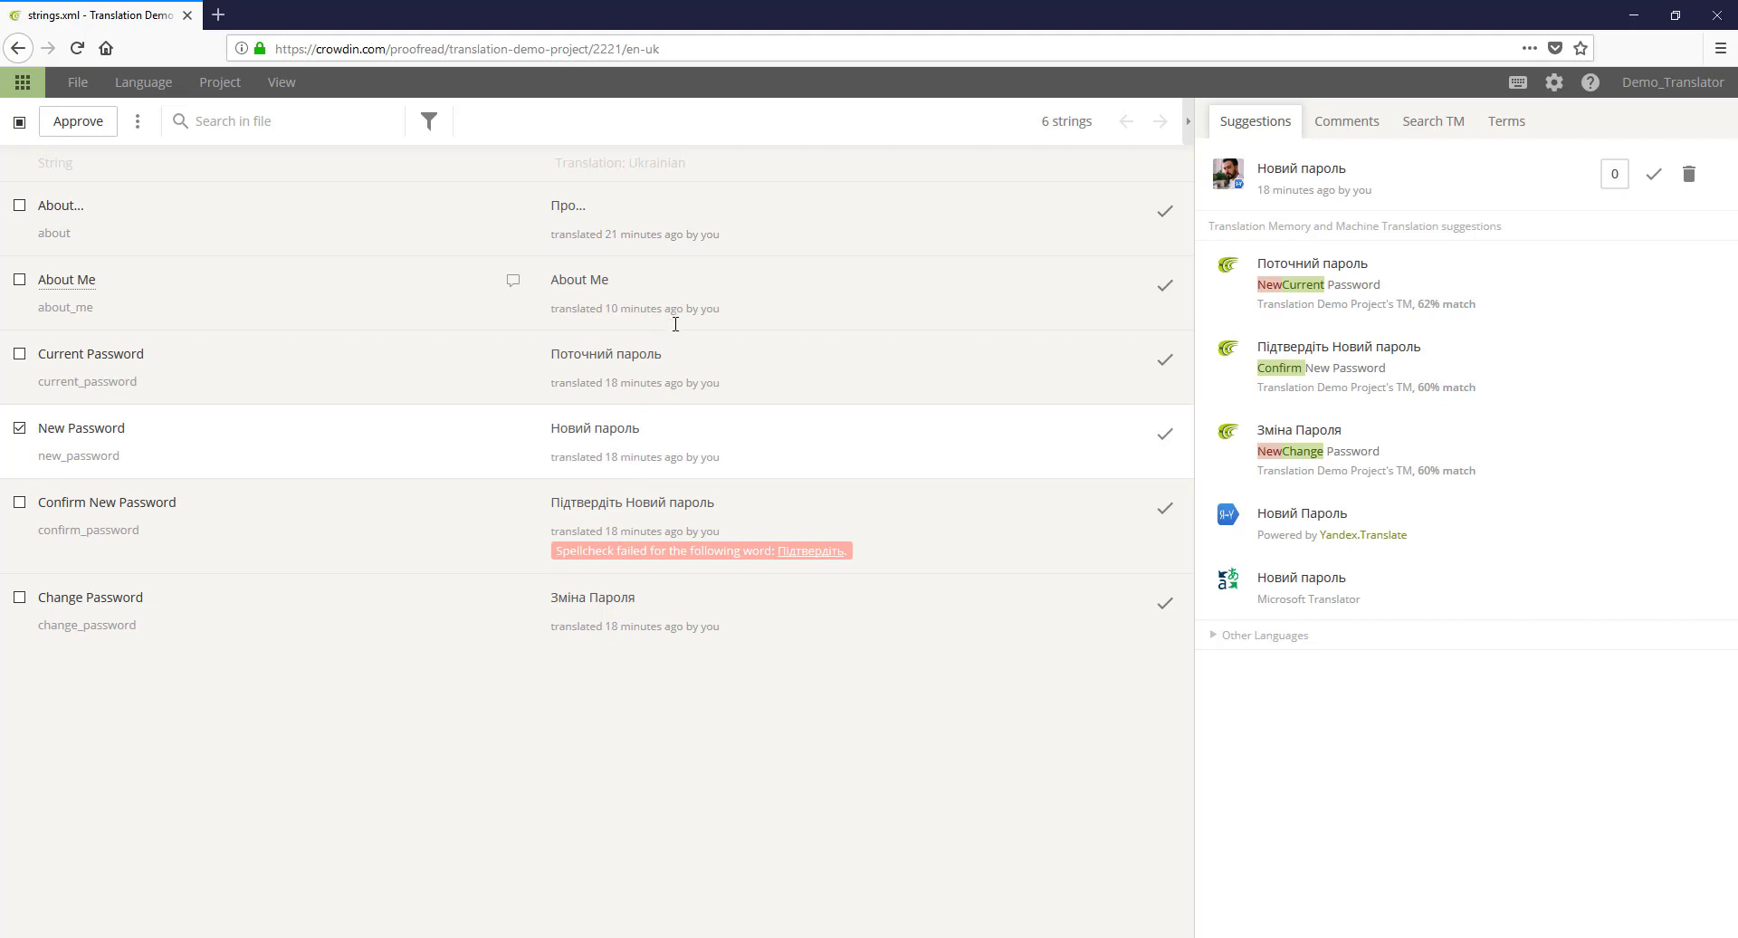
Step: Approve the Ukrainian translations of the strings "About..." and "About Me"
left_click(1165, 212)
left_click(1169, 230)
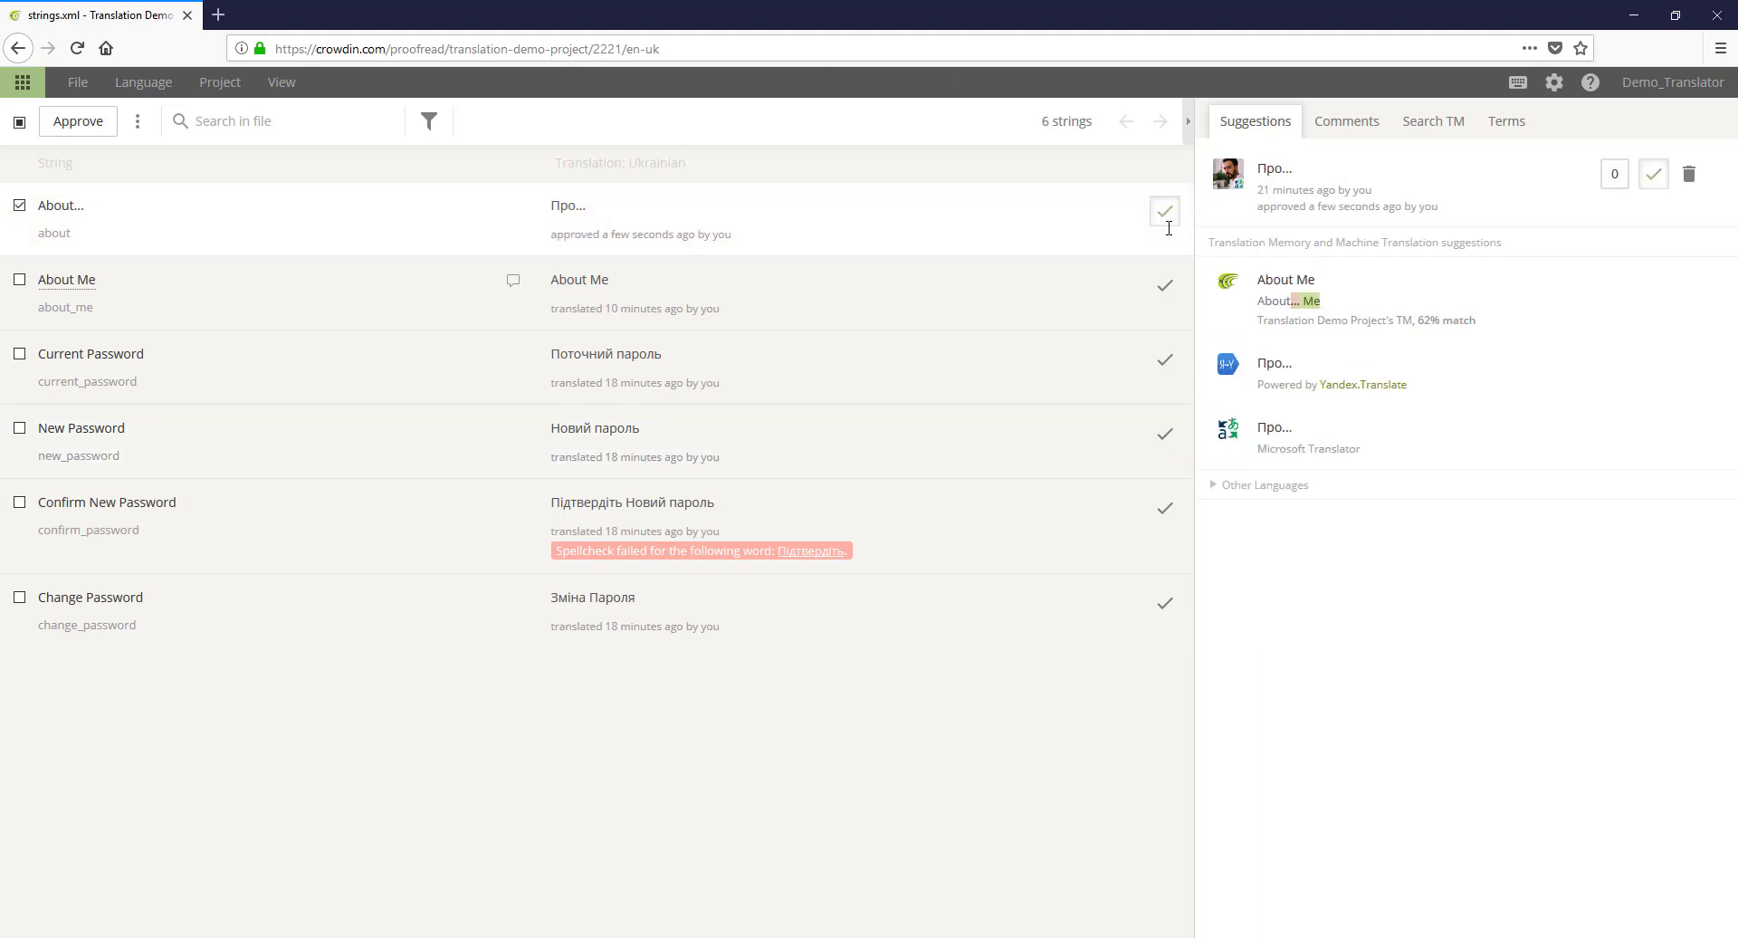
left_click(1165, 285)
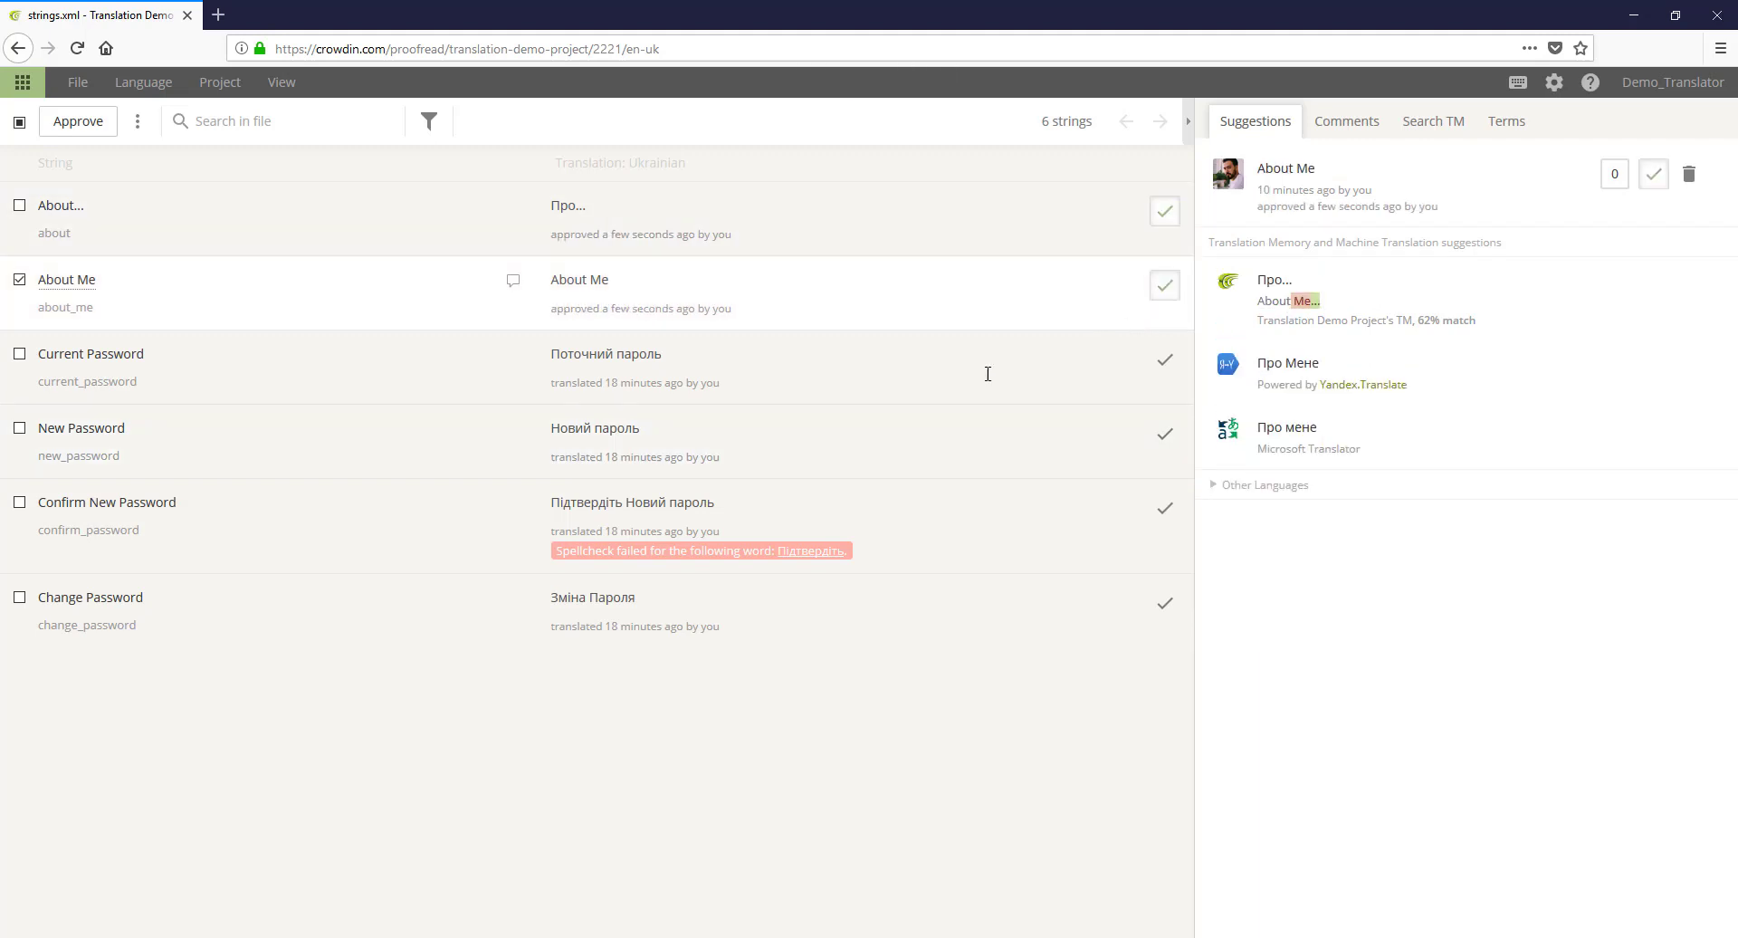
Step: Save "Поточний пароль новий" as the translation of the Current Password string and approve the New Password translation
left_click(784, 364)
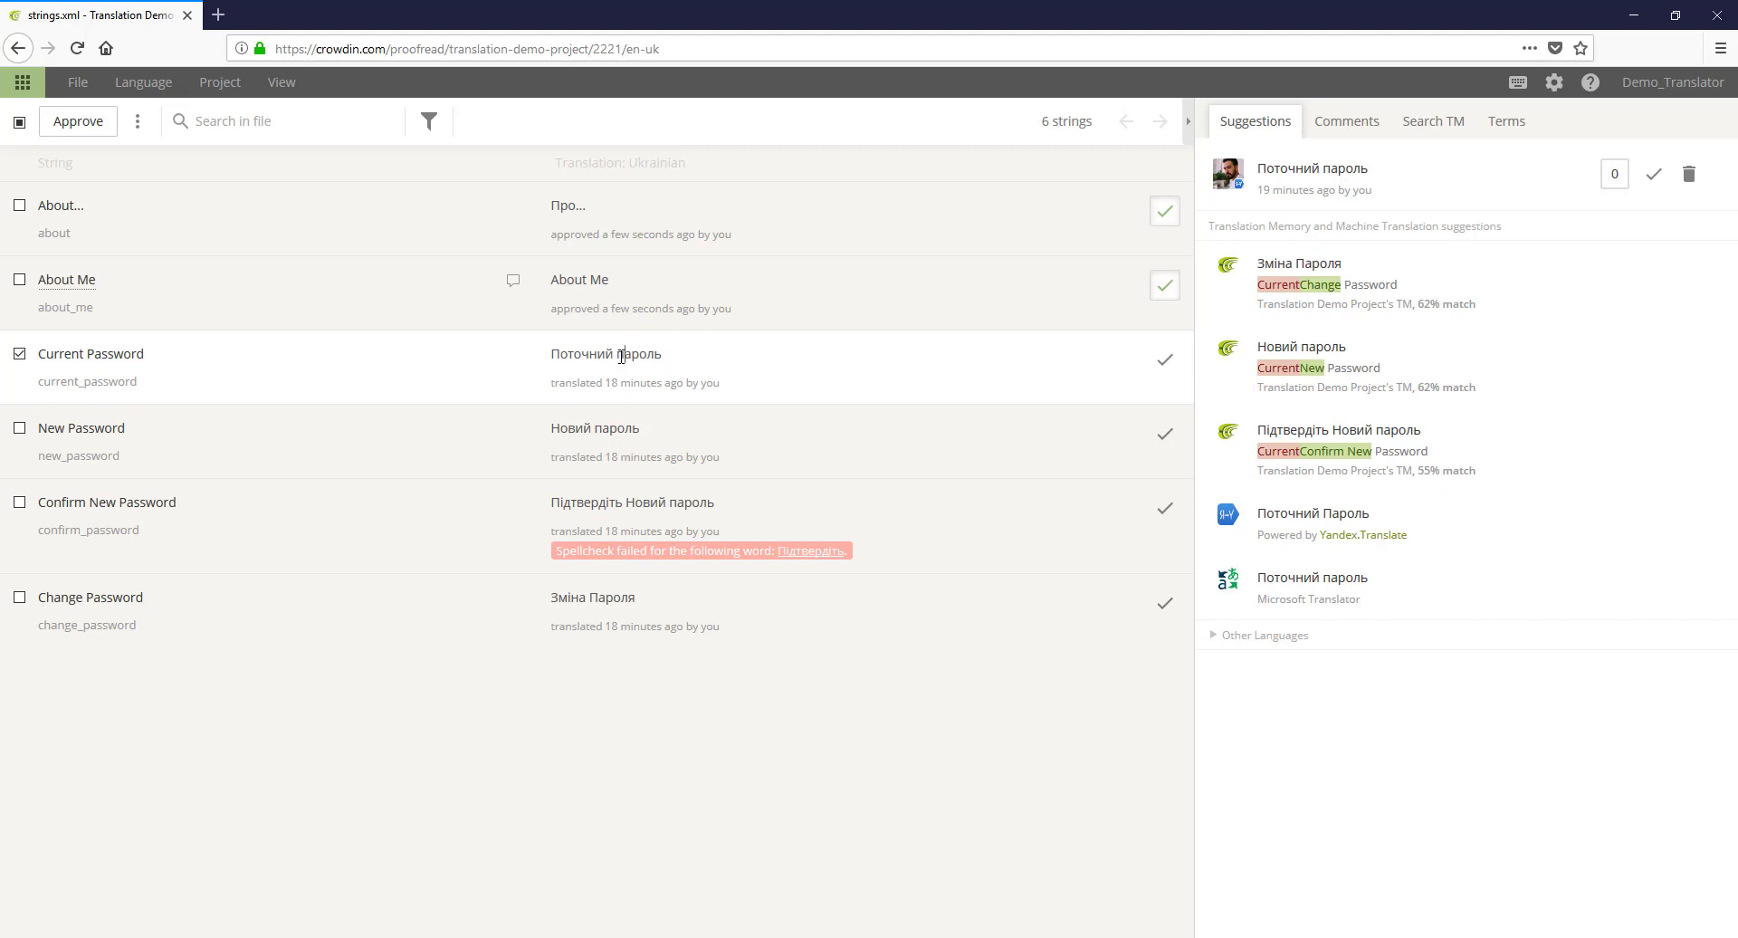
left_click(678, 397)
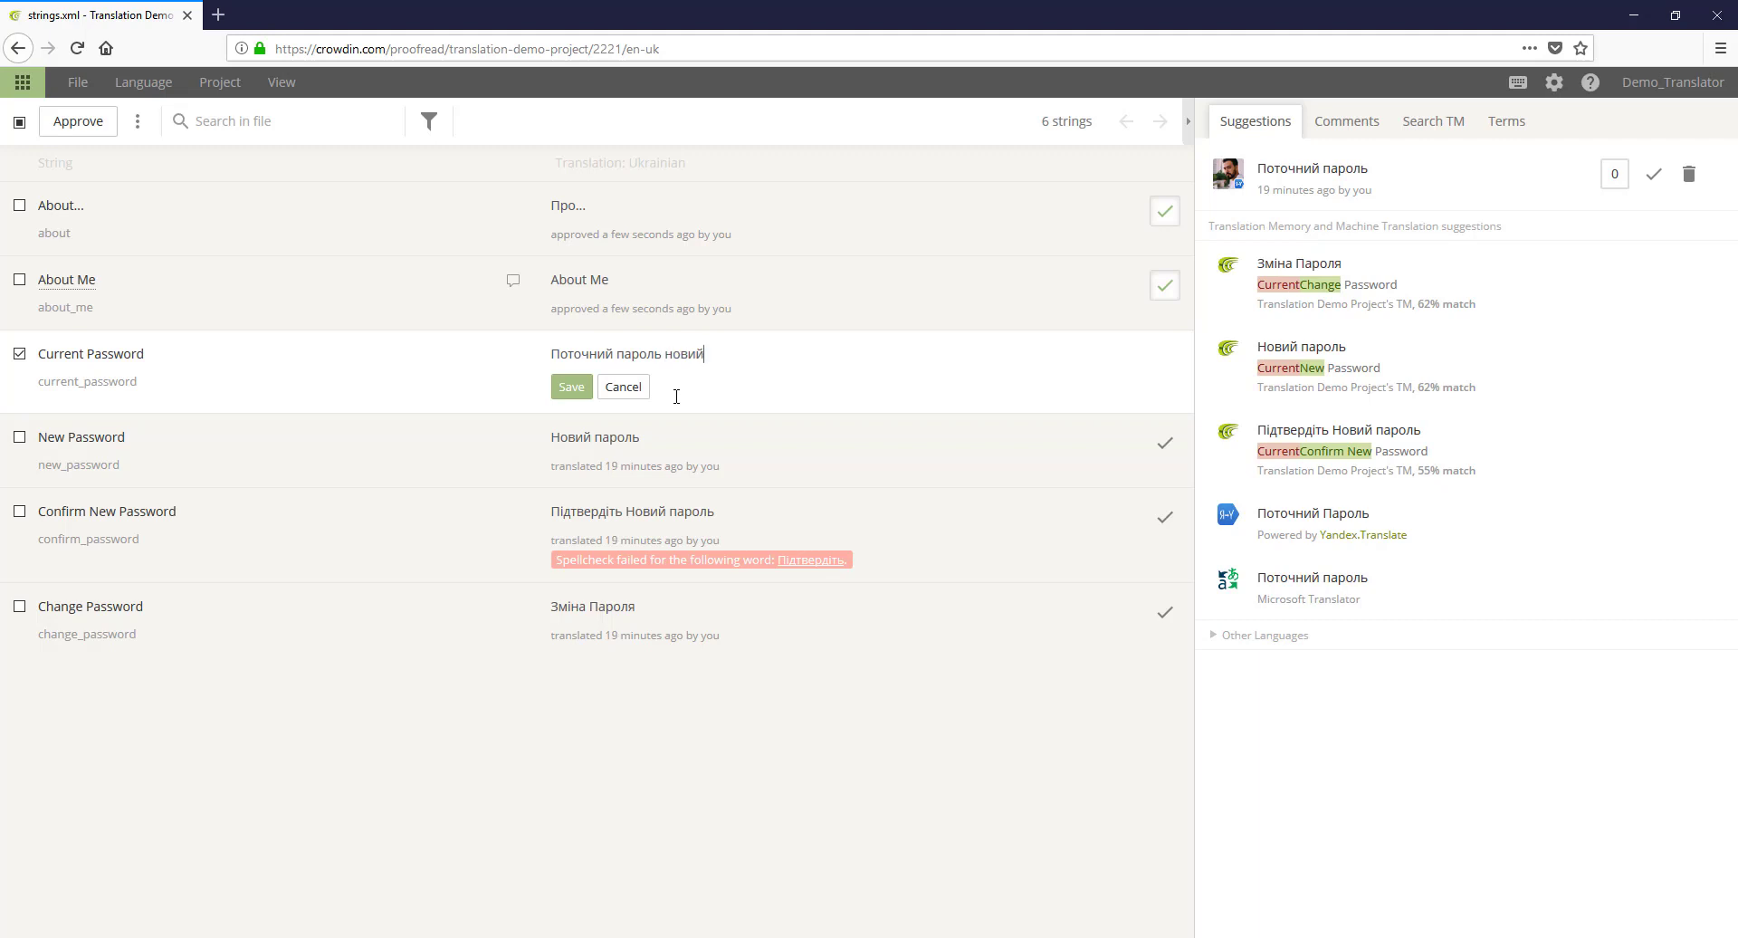
left_click(581, 391)
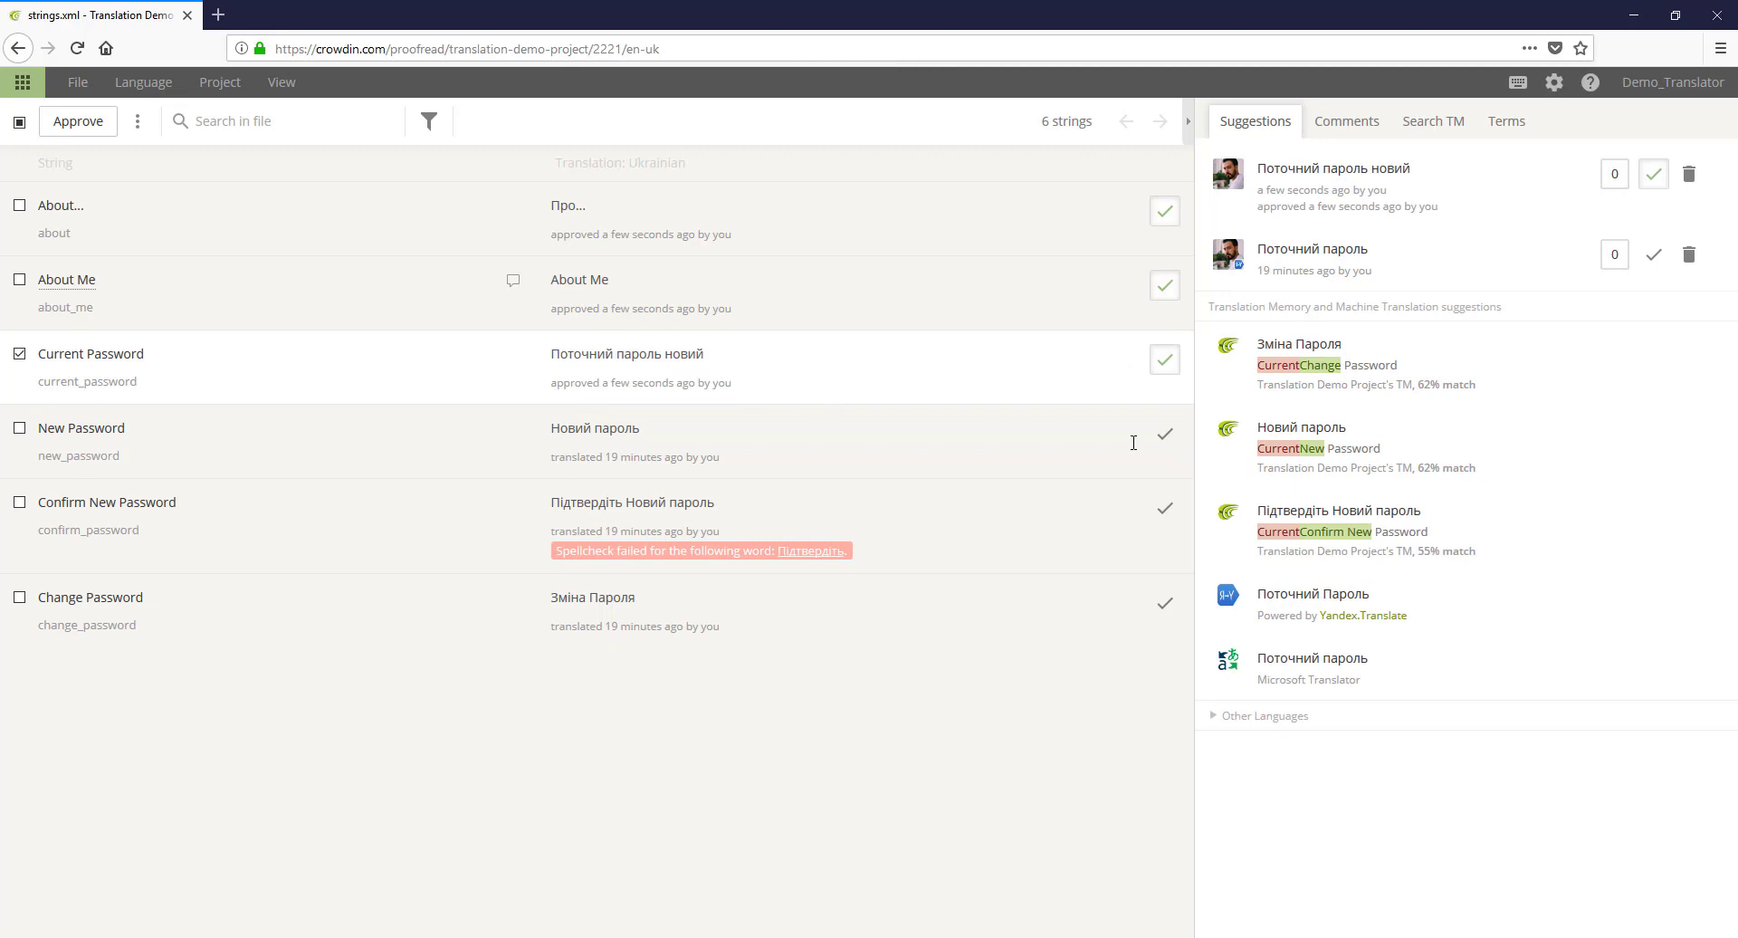
left_click(1166, 438)
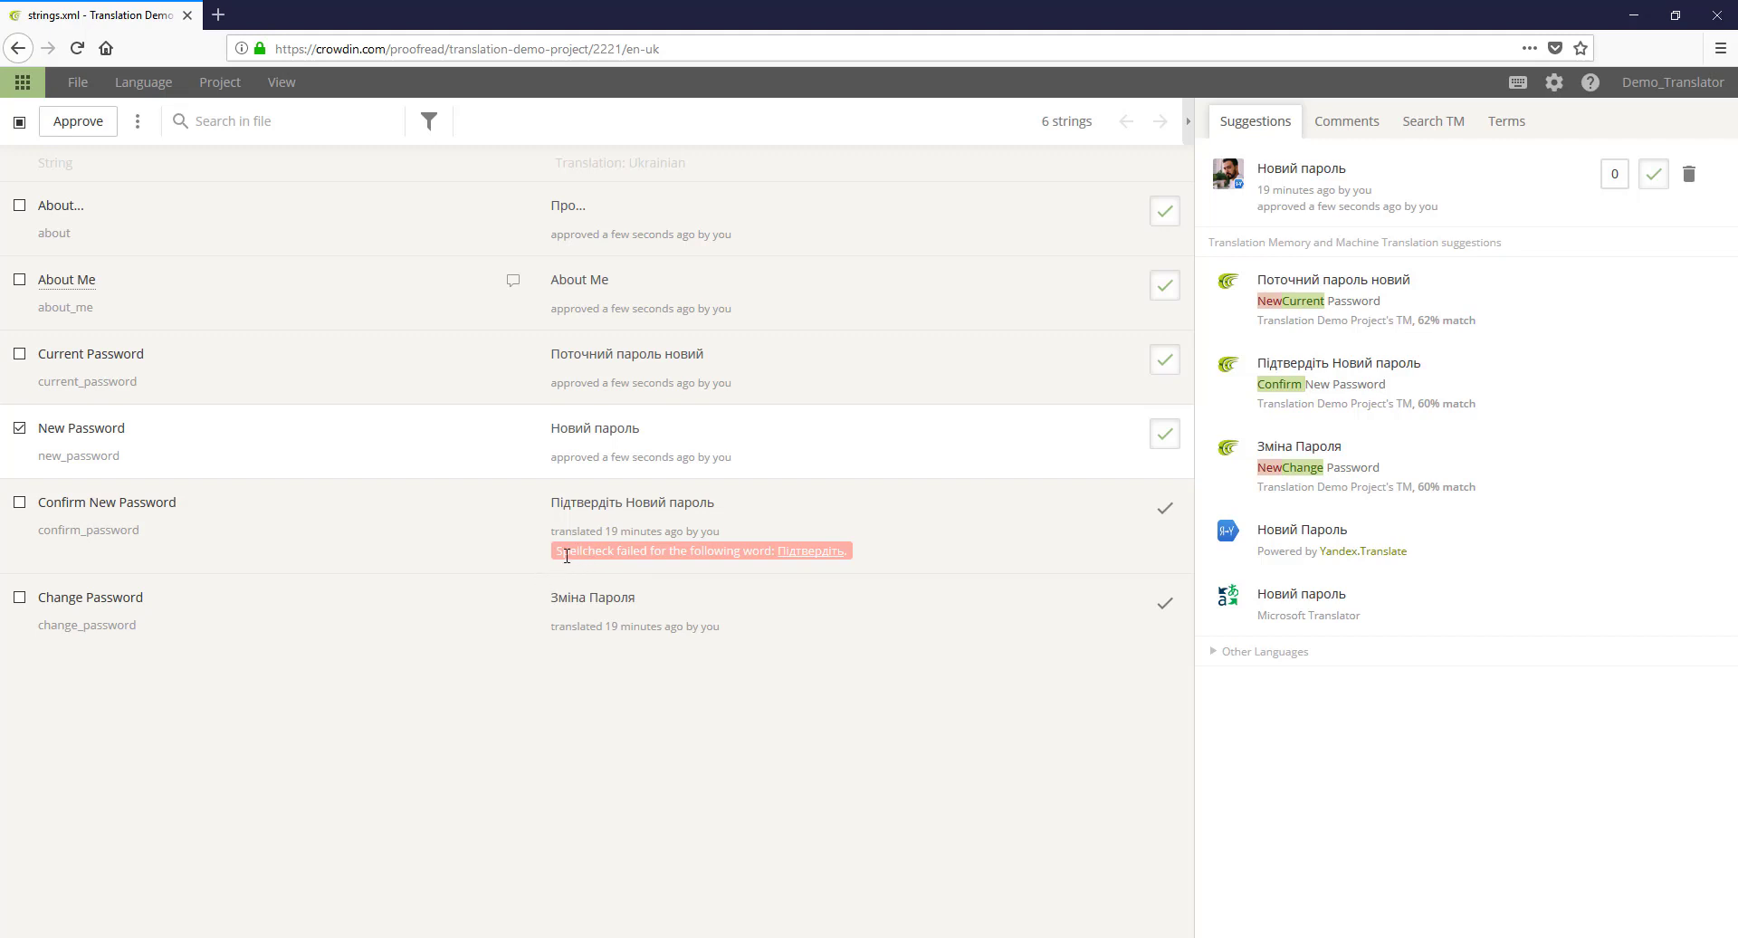
Step: Check the spellcheck-flagged translation of Confirm New Password, and switch the editor back to Translation Mode
left_click_drag(550, 555, 666, 547)
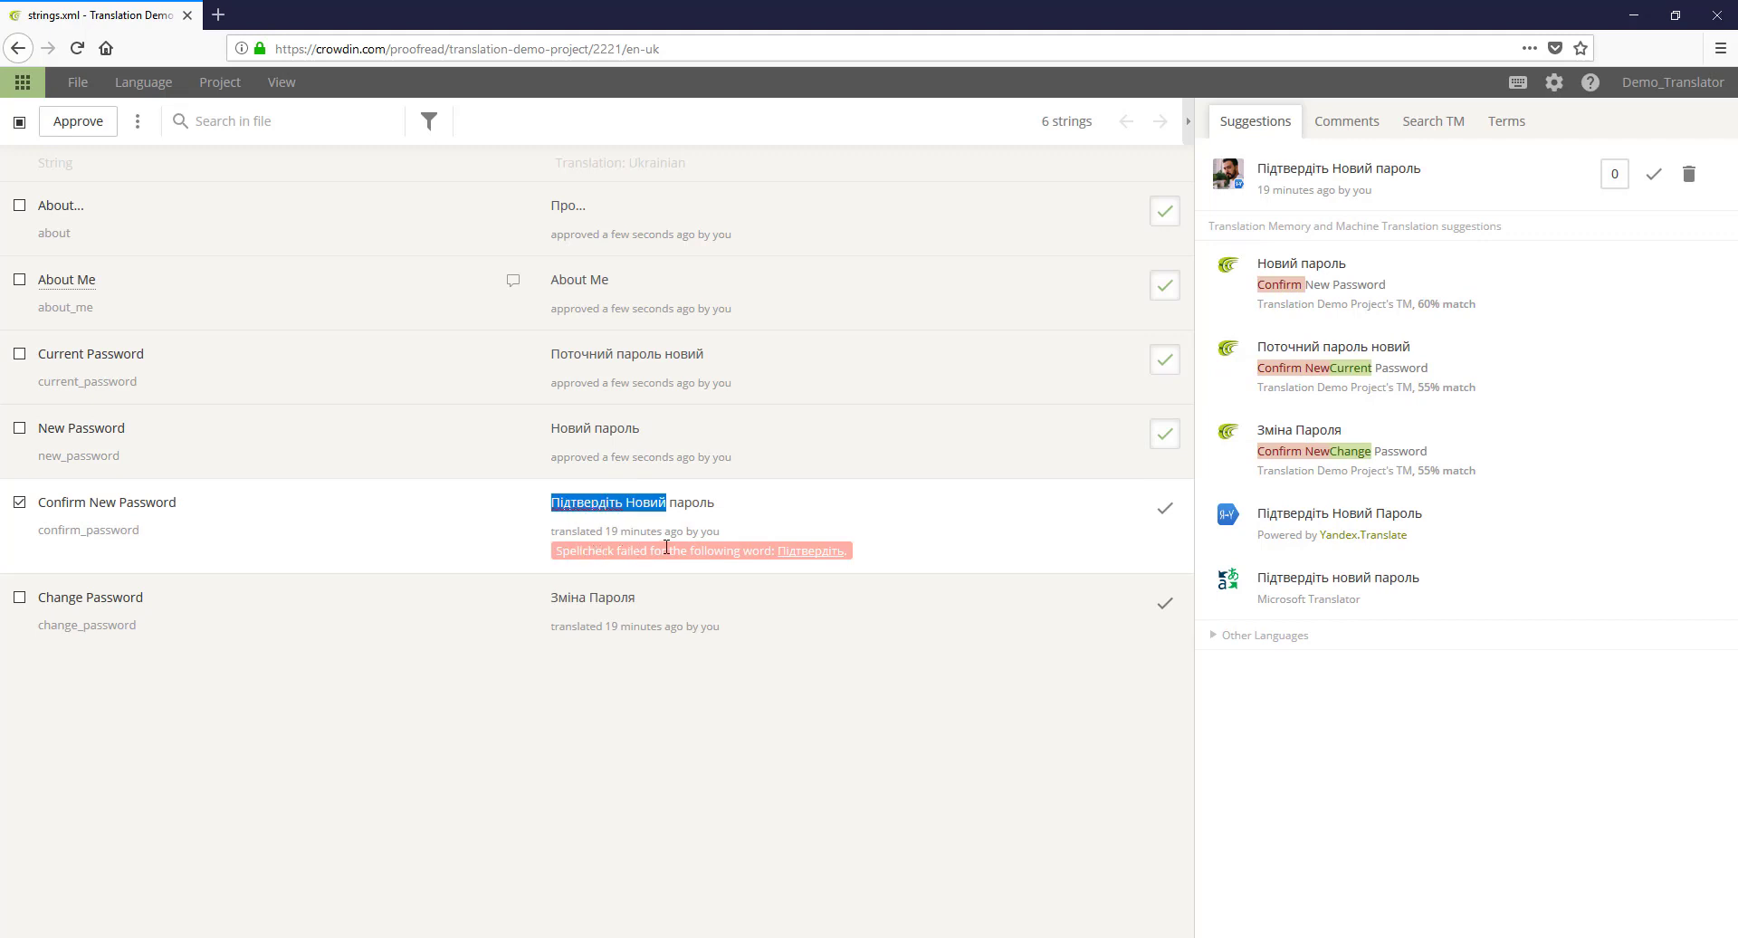
left_click(740, 513)
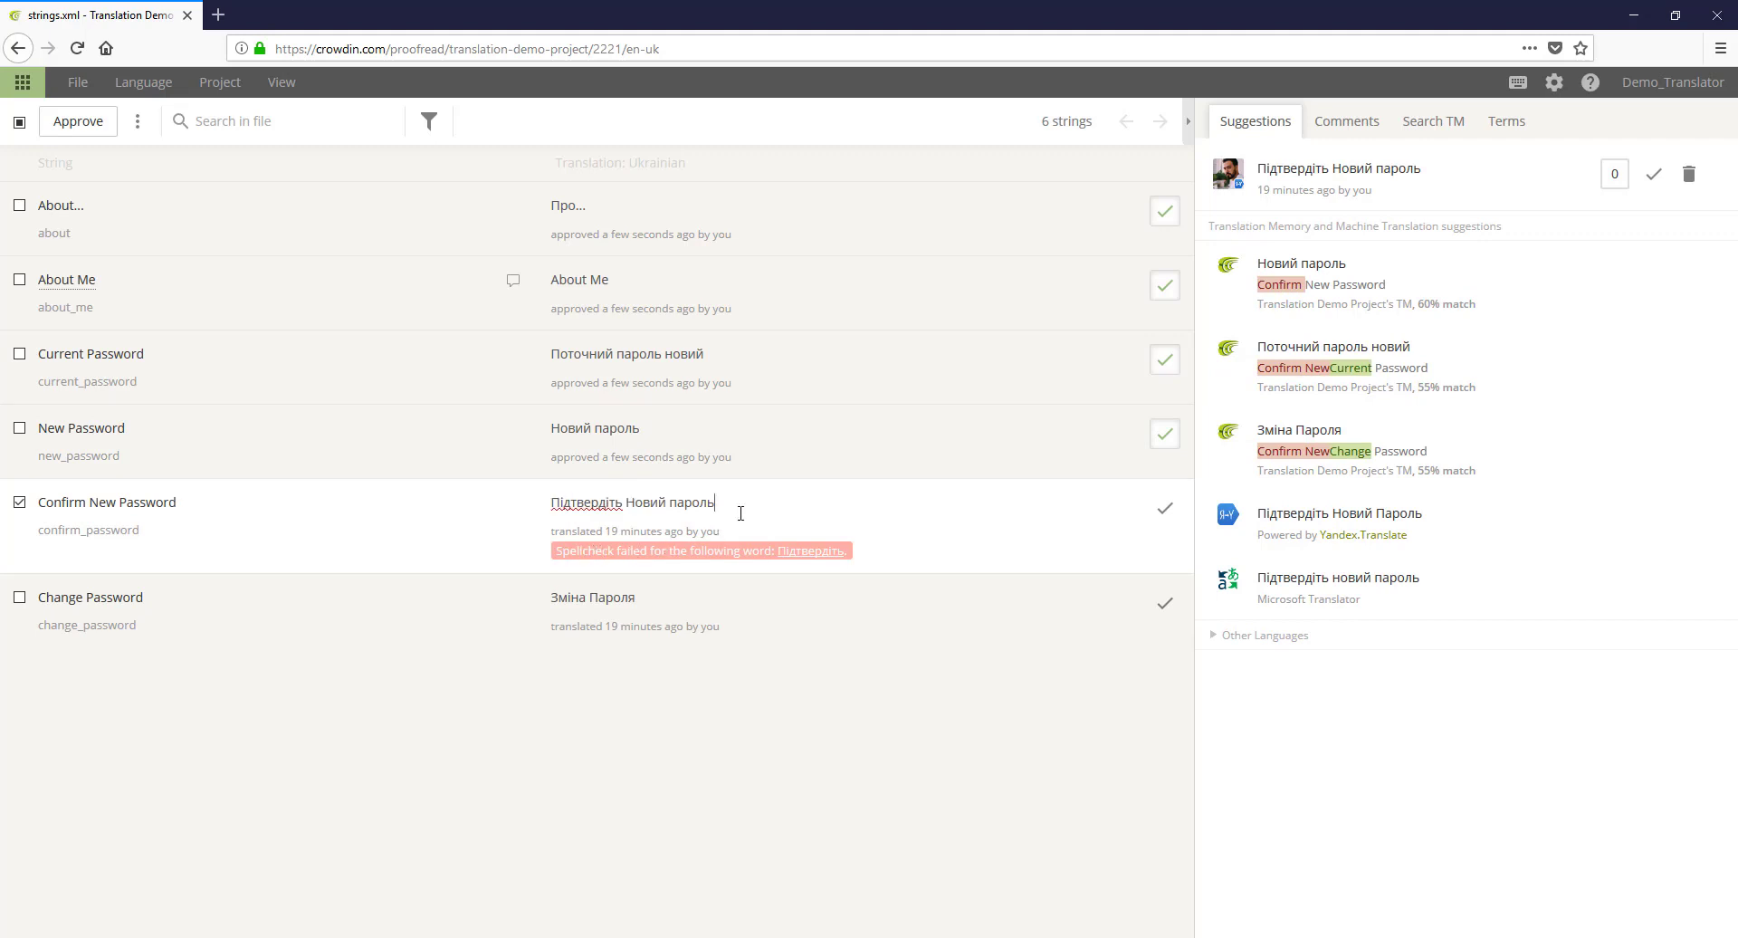
left_click(302, 85)
left_click(312, 110)
left_click(282, 82)
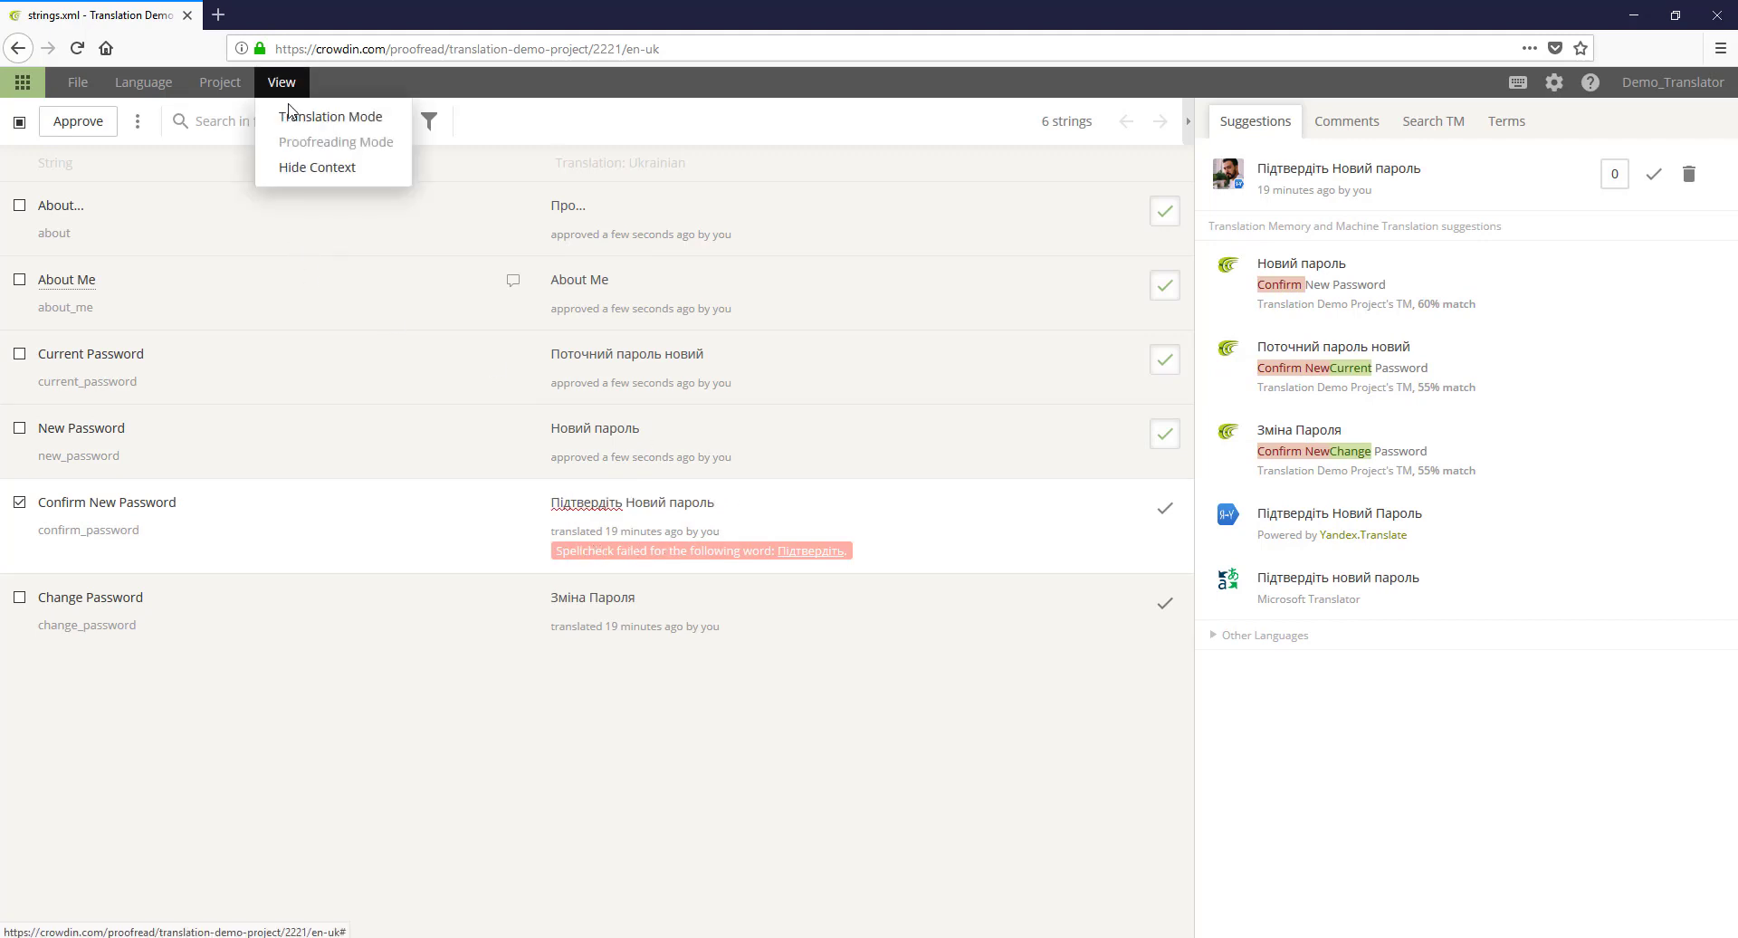
left_click(306, 116)
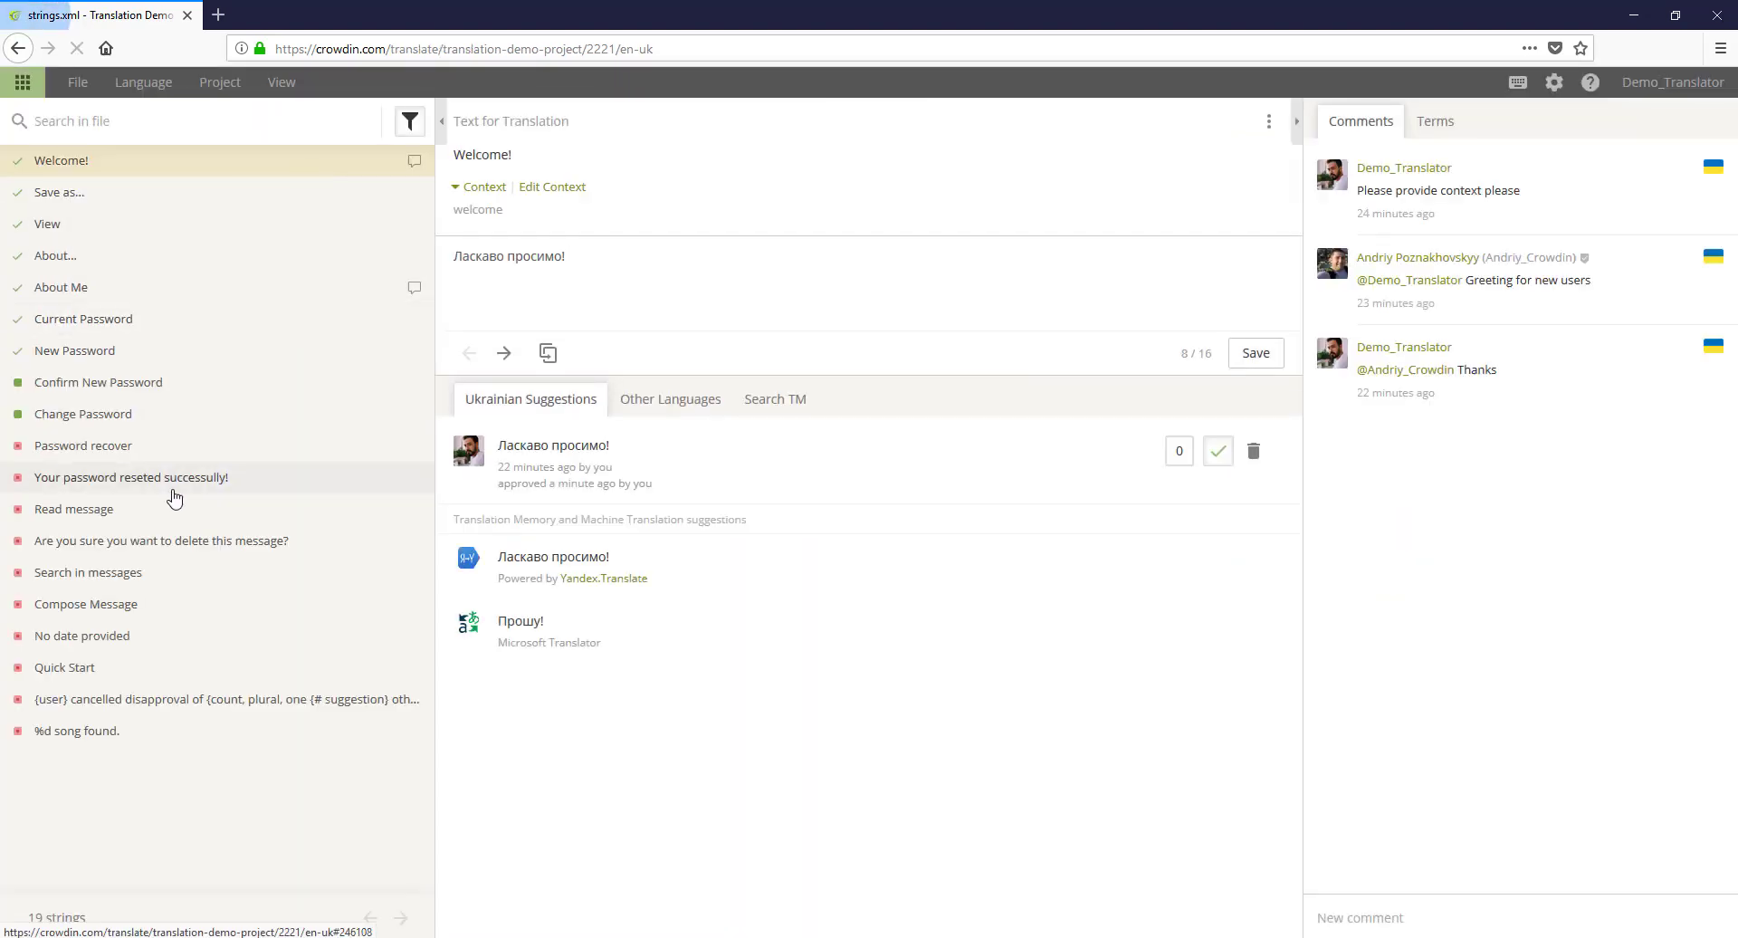
Step: Translate "Password recover" with the Yandex suggestion, put a double space between the two words, and save it despite the warning
left_click(181, 450)
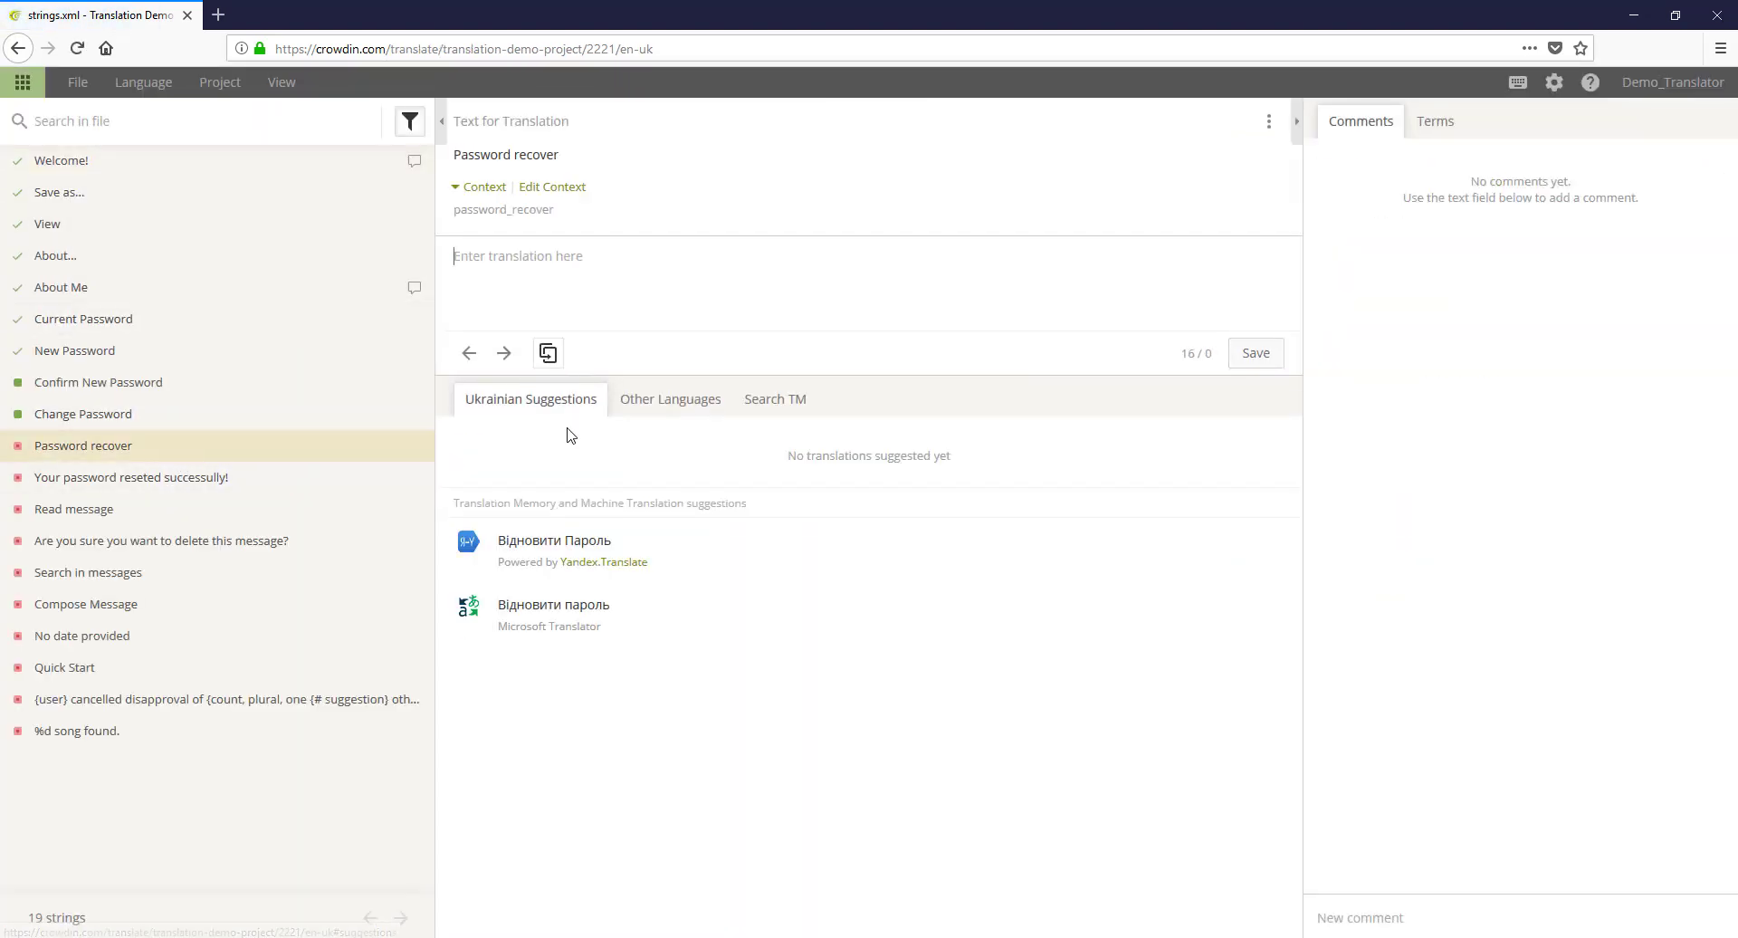
left_click(594, 534)
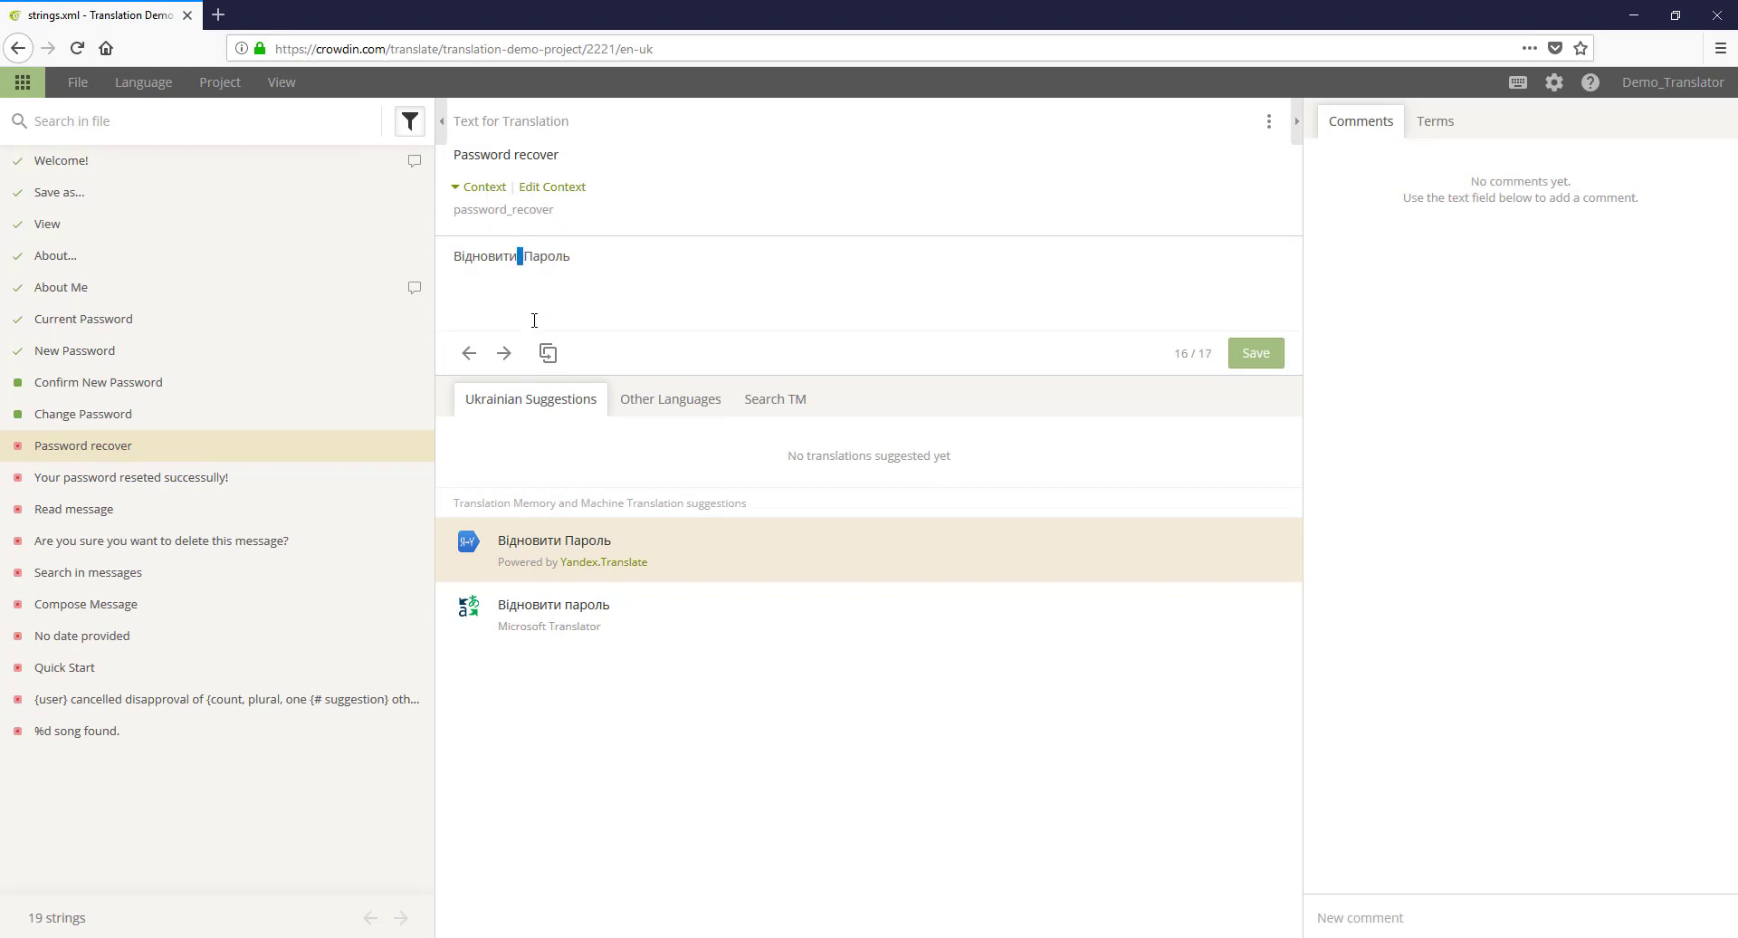
key("ctrl+Return")
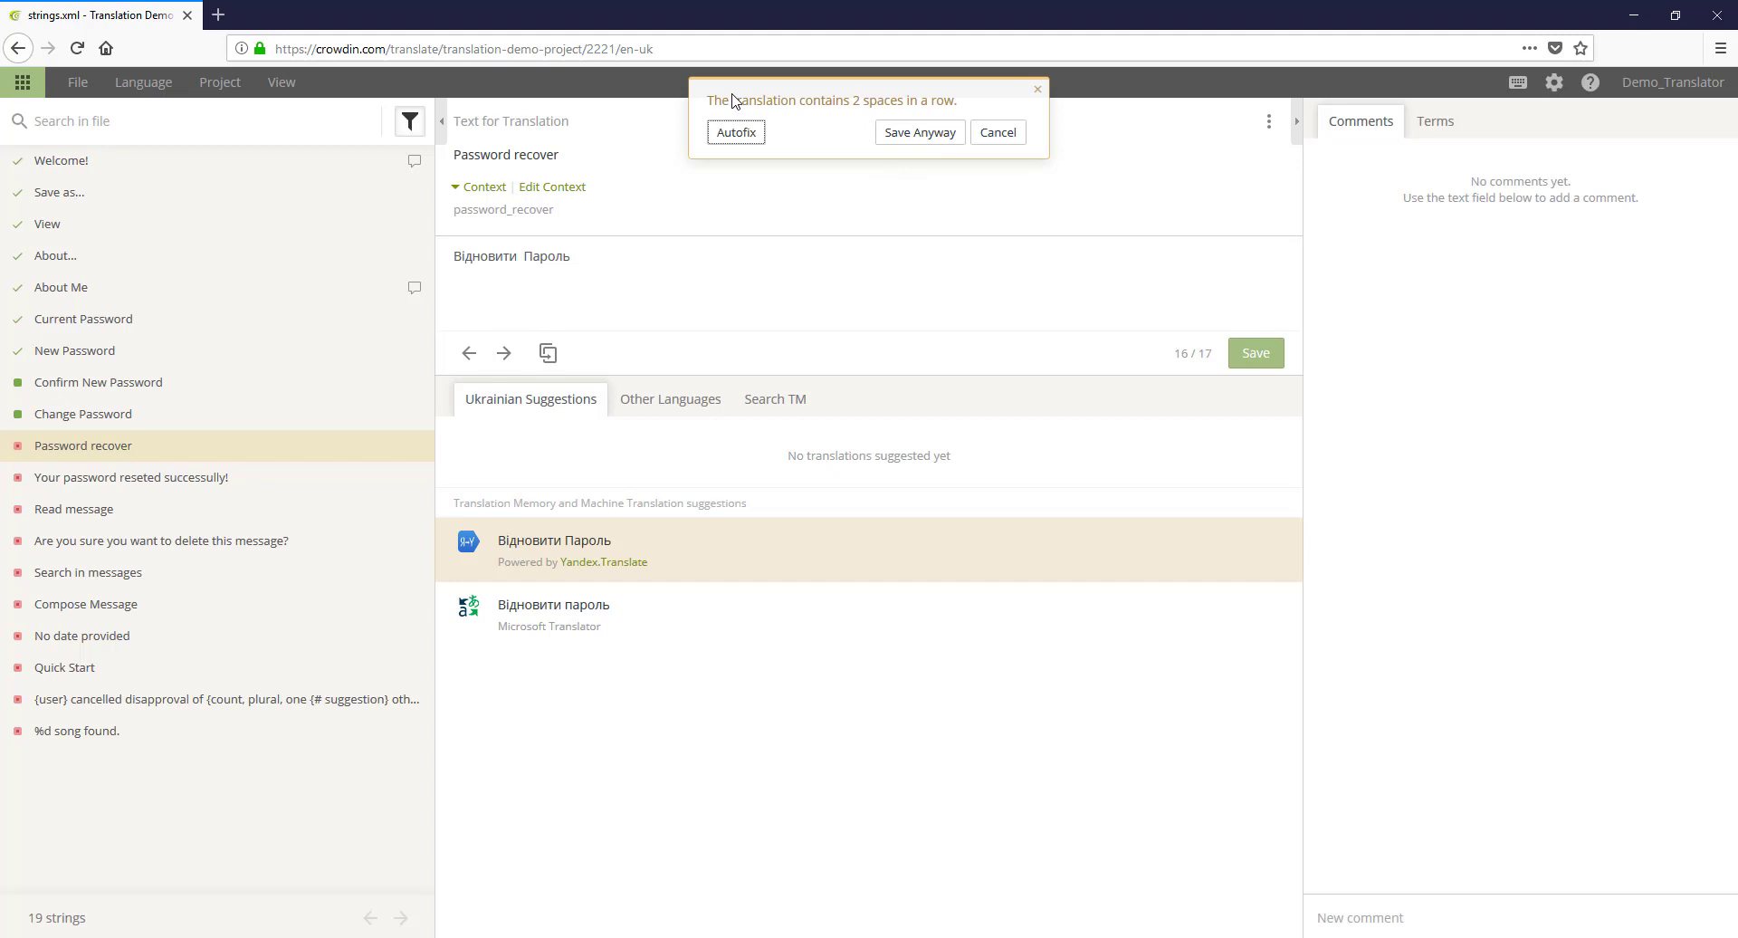
left_click(907, 133)
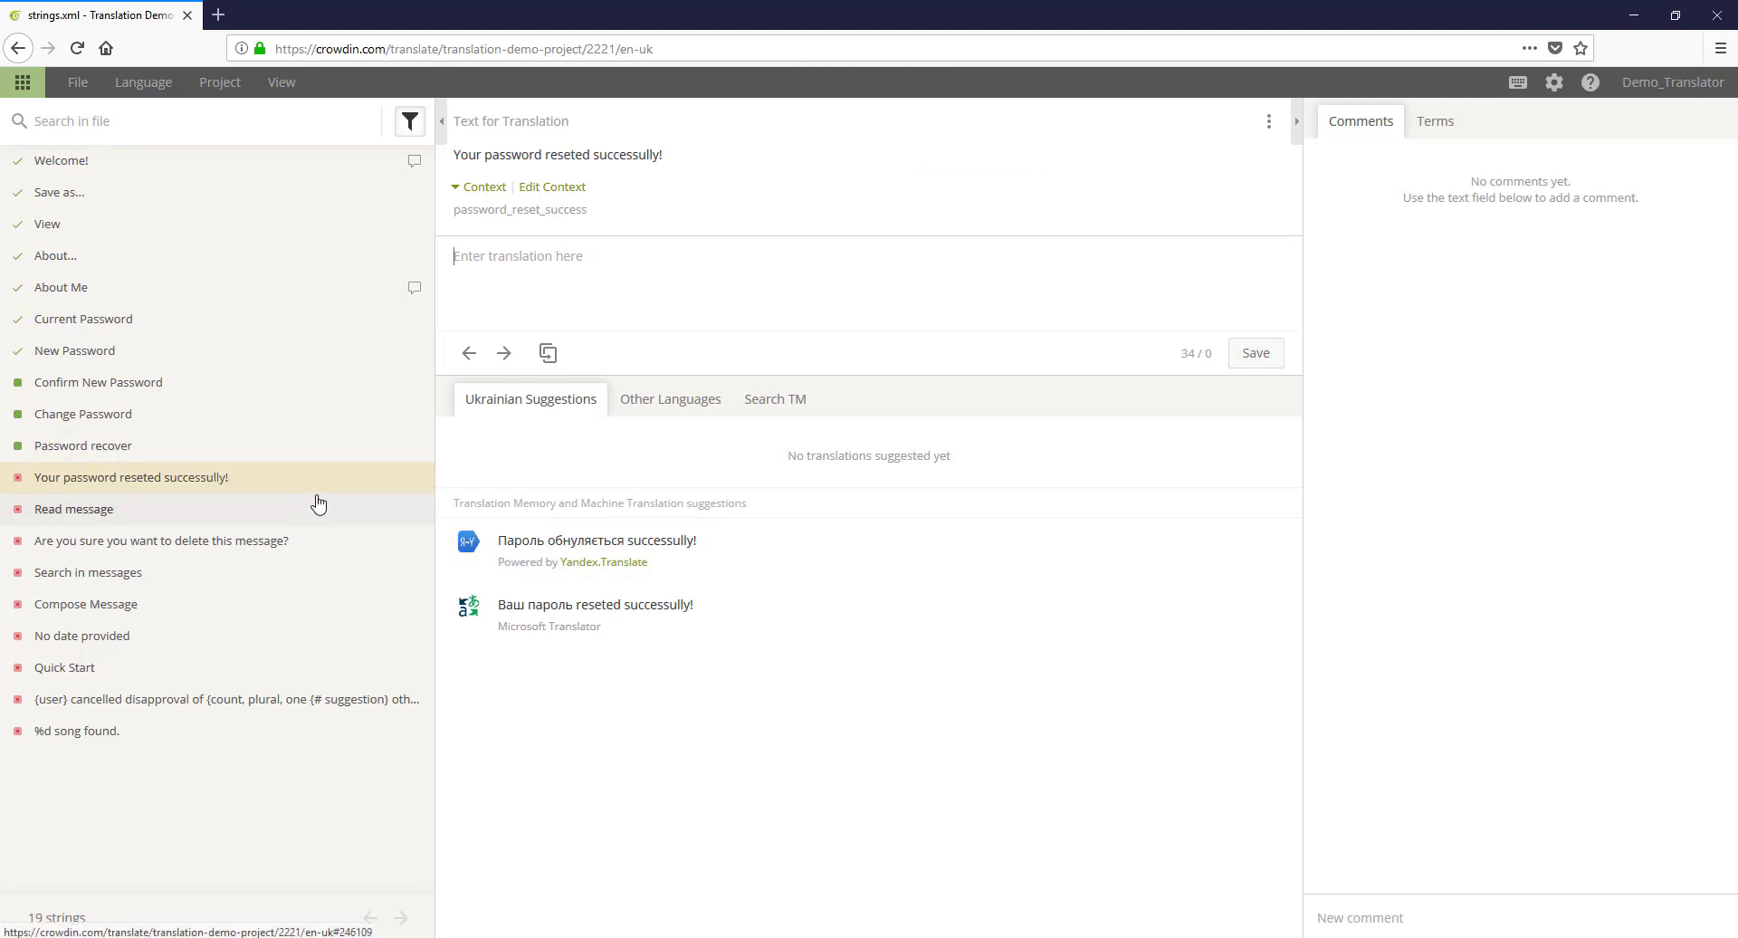
Step: Translate "Your password reseted successully!" with the Yandex suggestion plus an extra new line at the end, and save it despite the warning
left_click(735, 543)
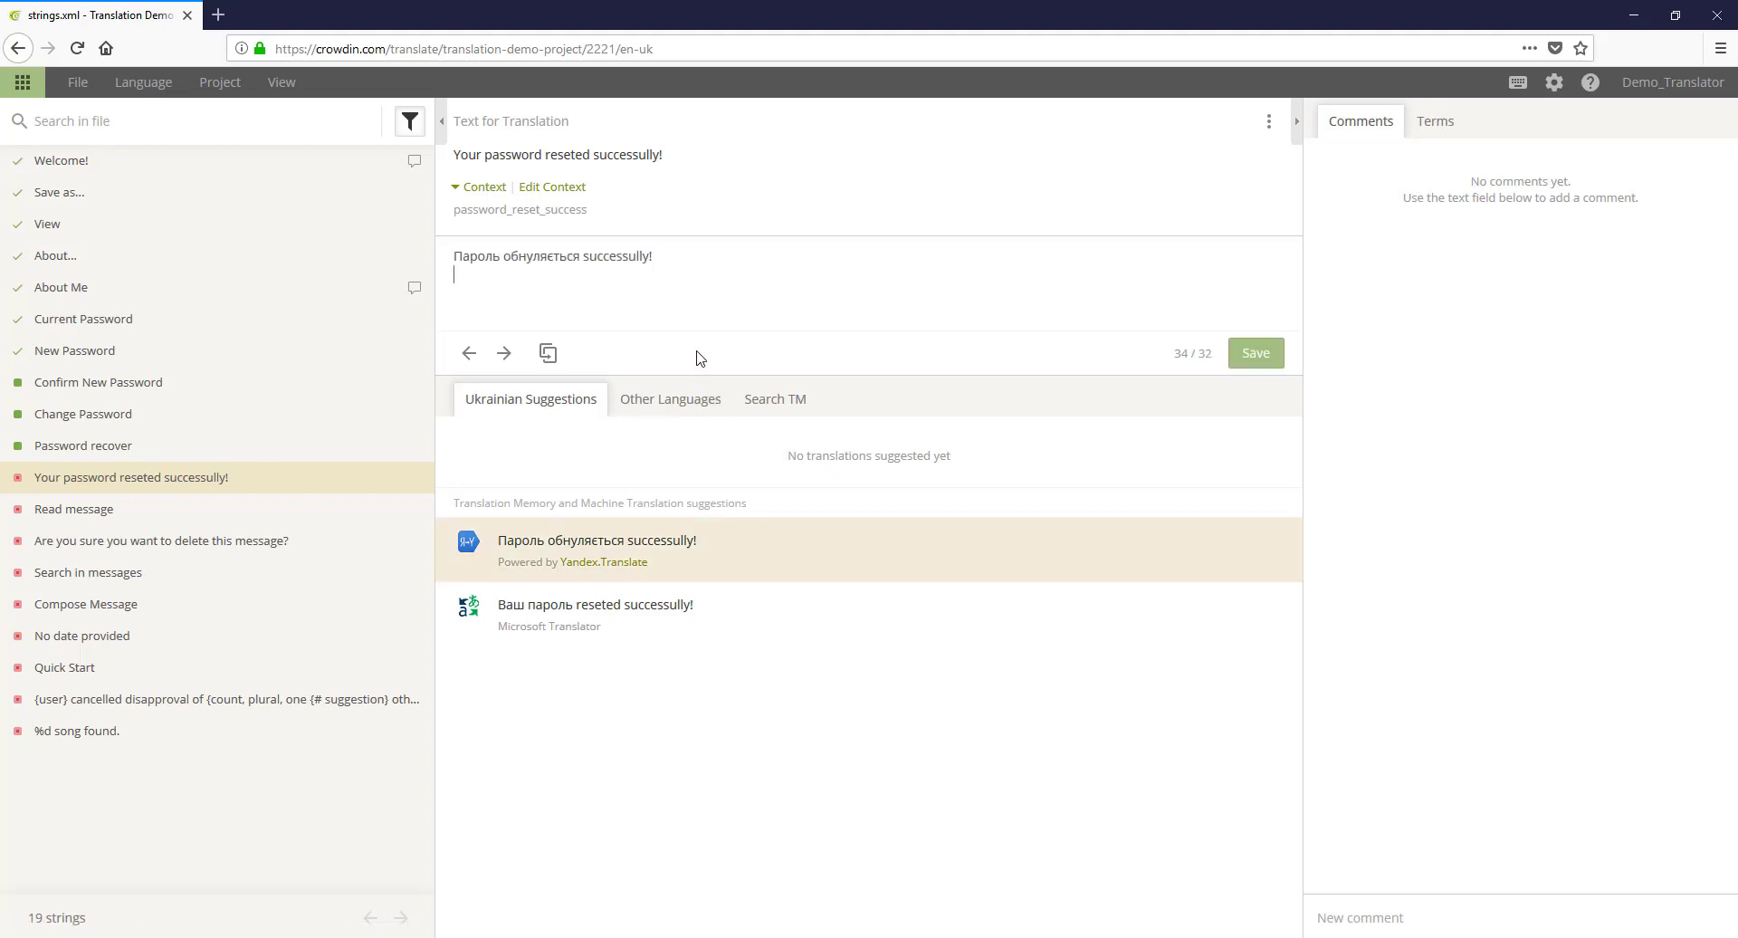
key("ctrl+Return")
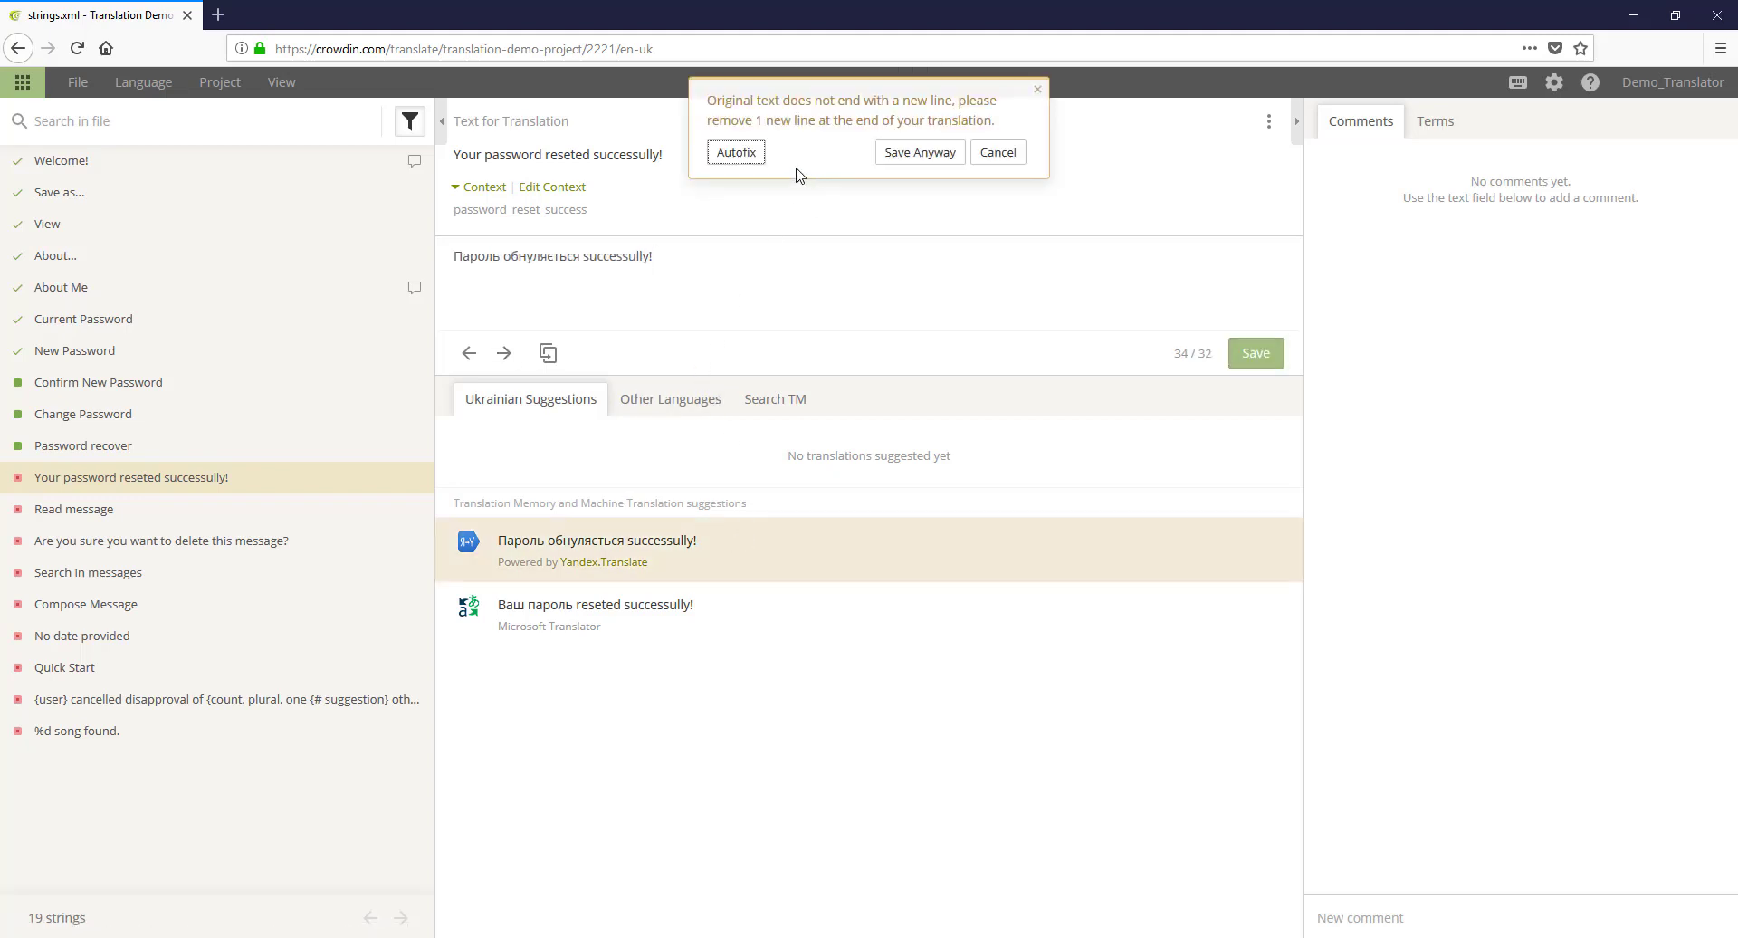
left_click(915, 159)
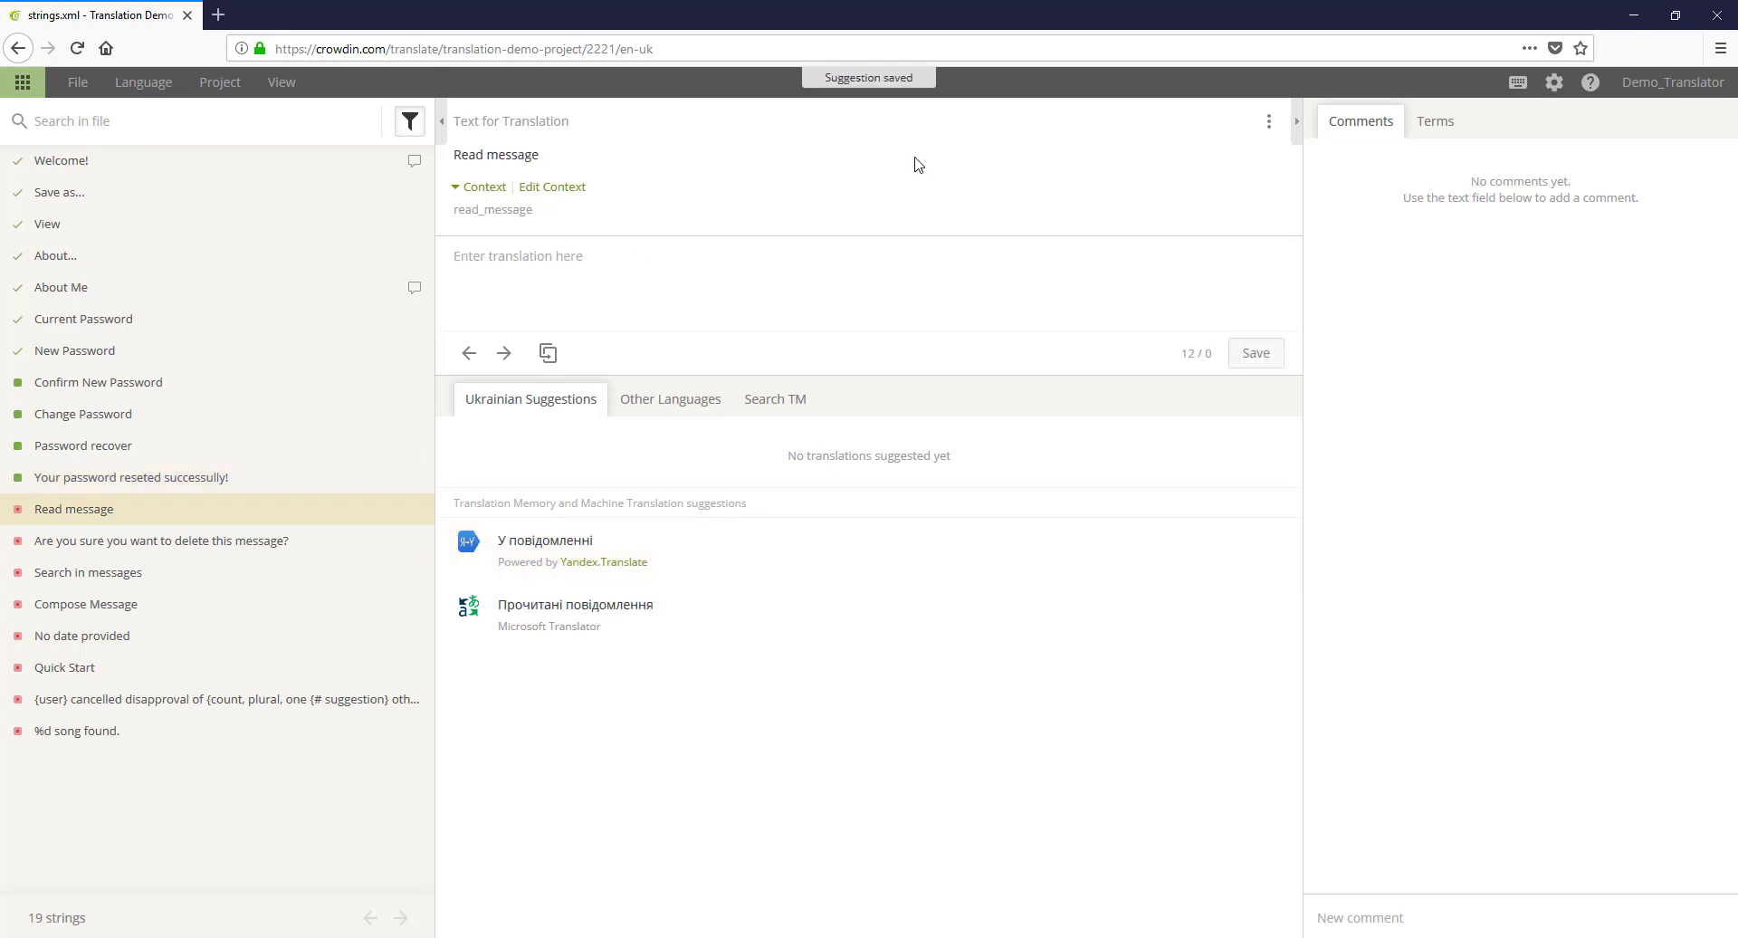
Step: Reopen the "Your password reseted successully!" string and start a comment marked as an issue of type "Mistake in the source string"
left_click(205, 479)
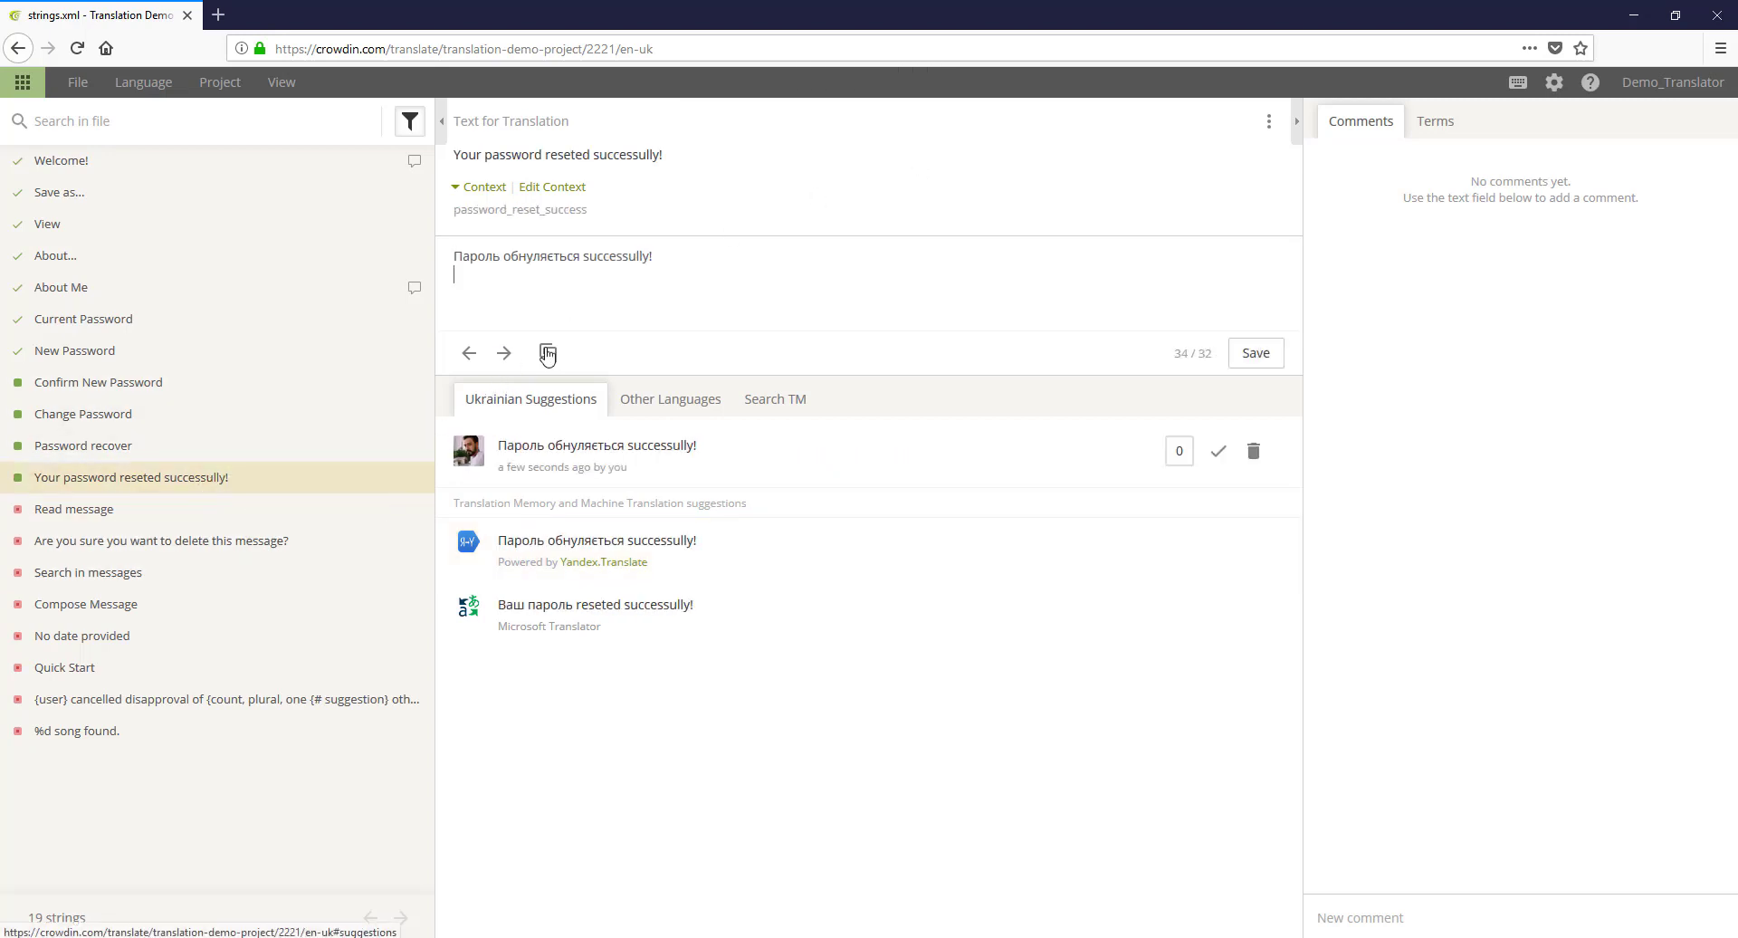
left_click_drag(613, 154, 660, 154)
left_click(661, 155)
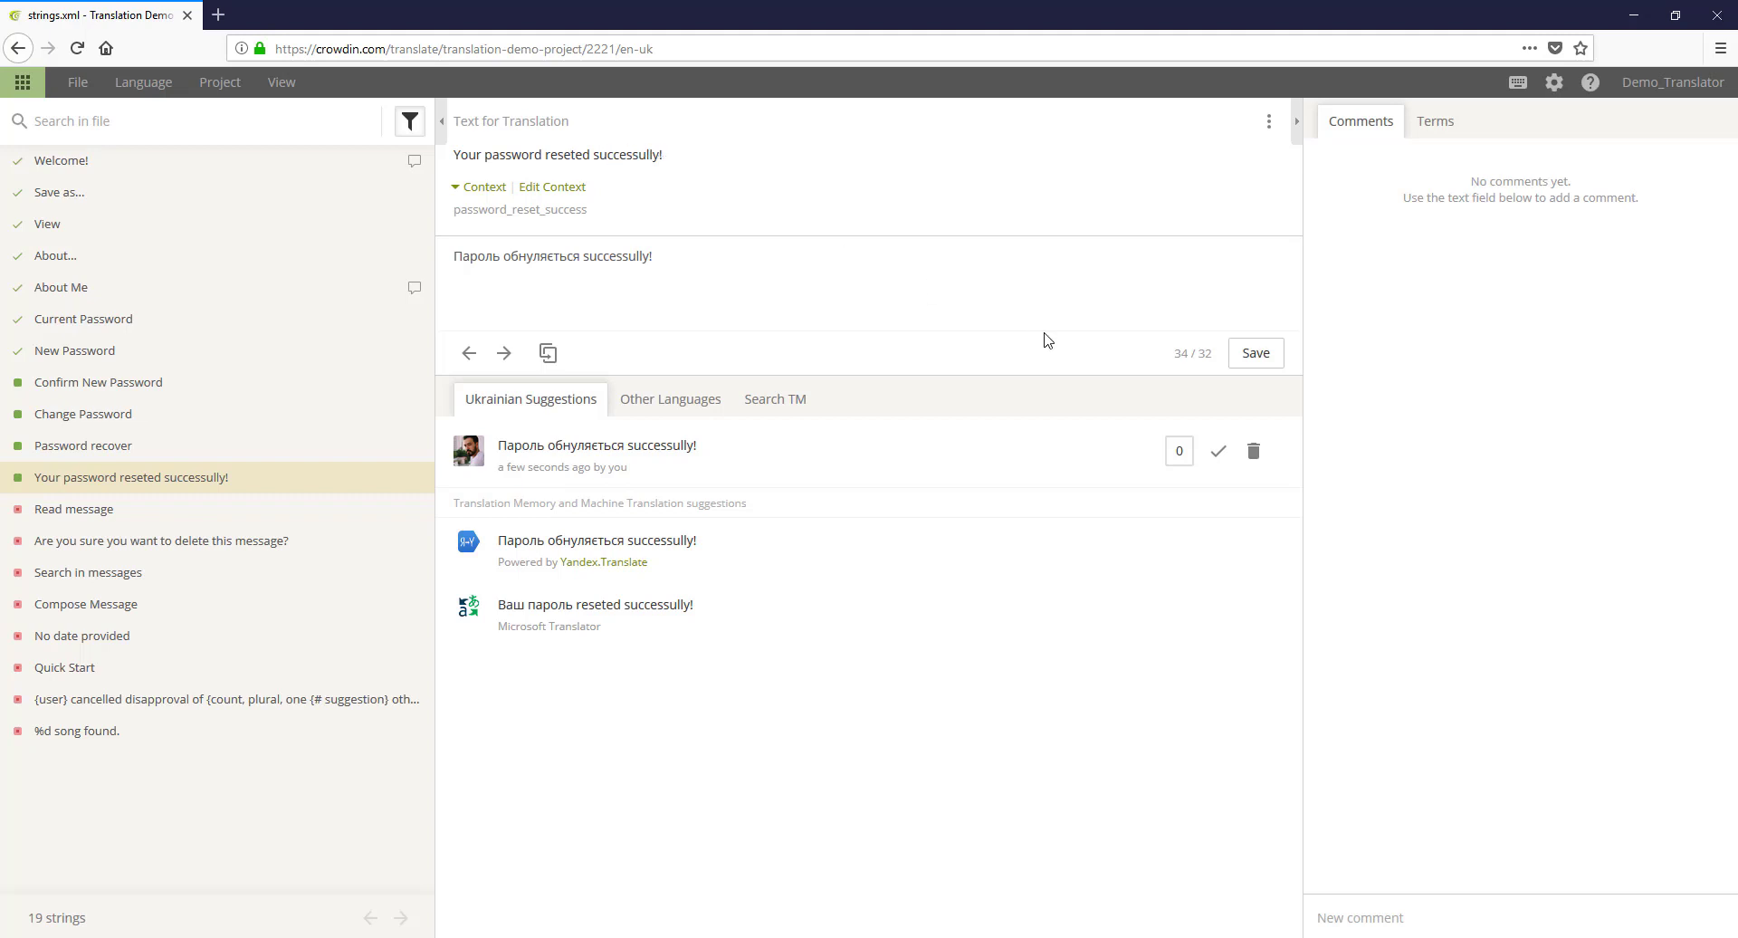
left_click(1475, 916)
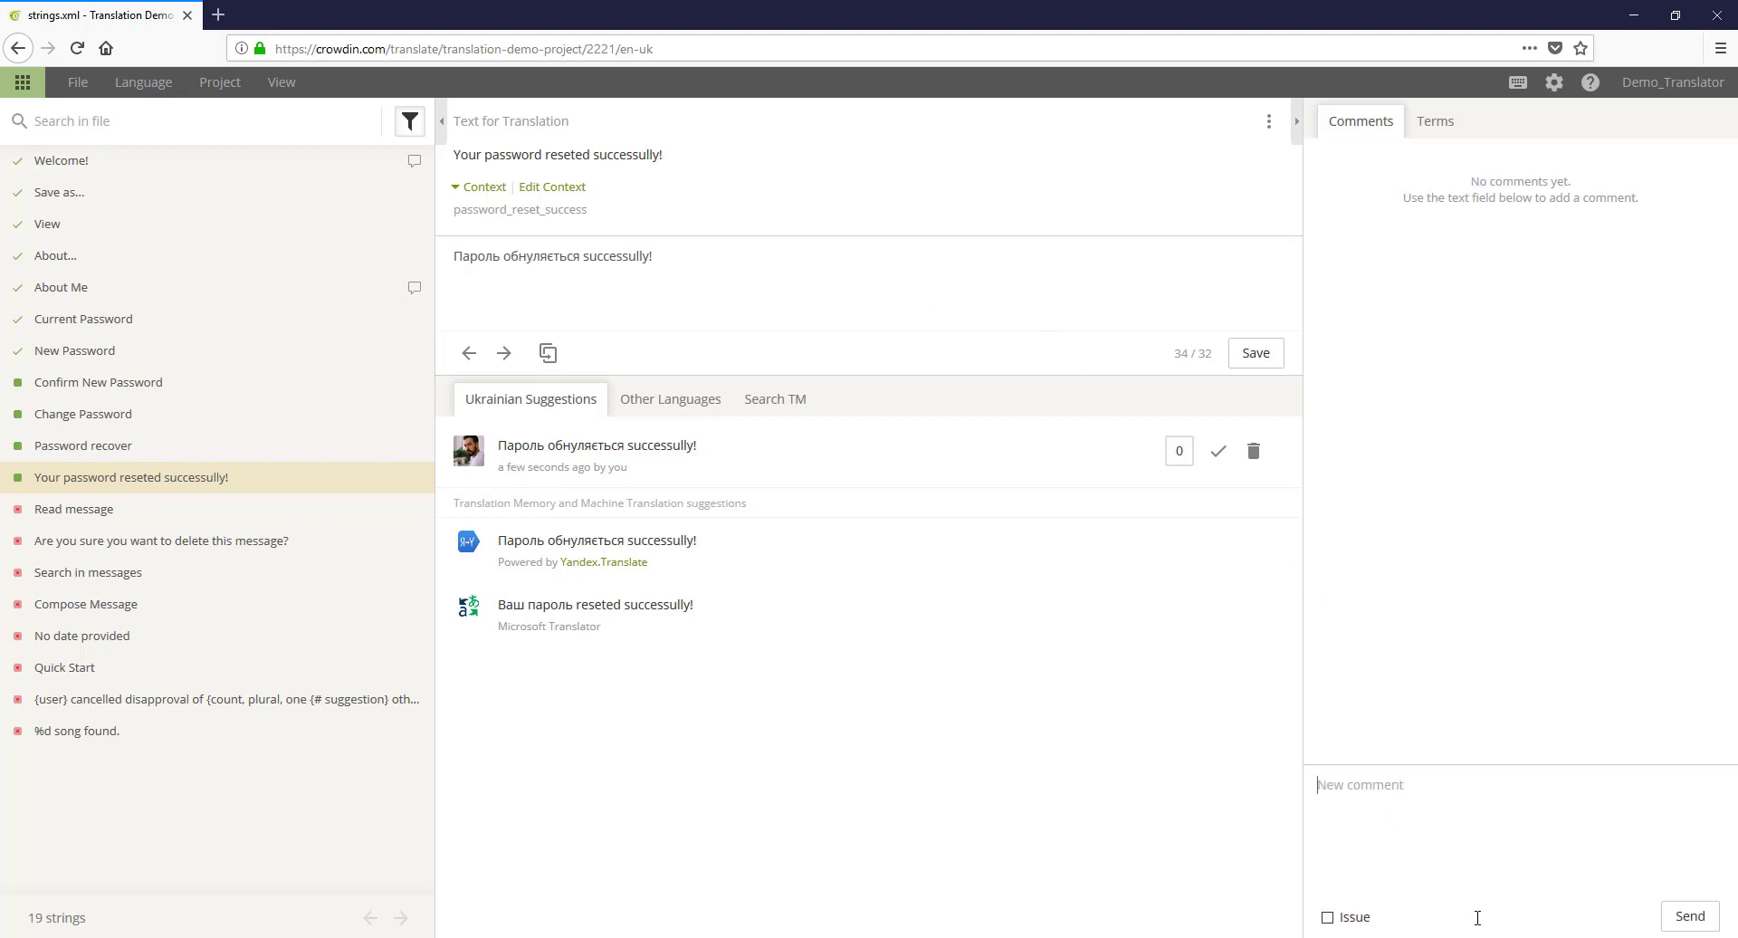
left_click(1327, 917)
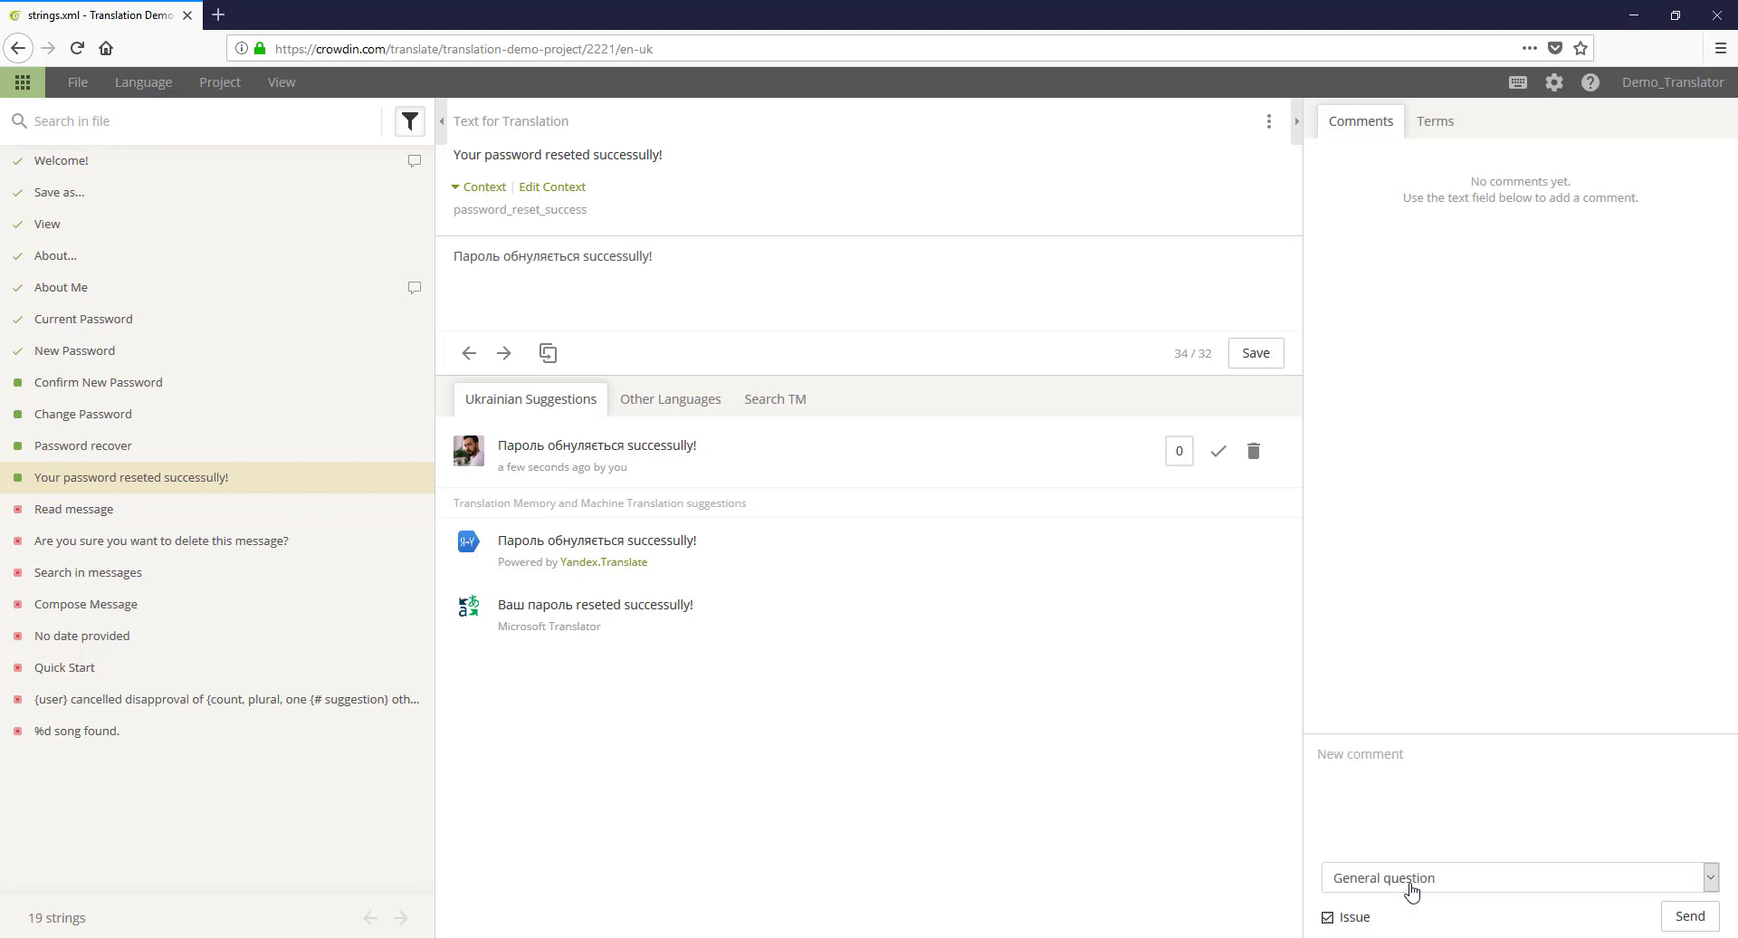
left_click(1410, 881)
left_click(1422, 850)
Step: Write the correction "successully -> successfully" in the issue comment, copying the misspelled word from the source text, and send it
left_click_drag(592, 154, 660, 160)
key("ctrl+c")
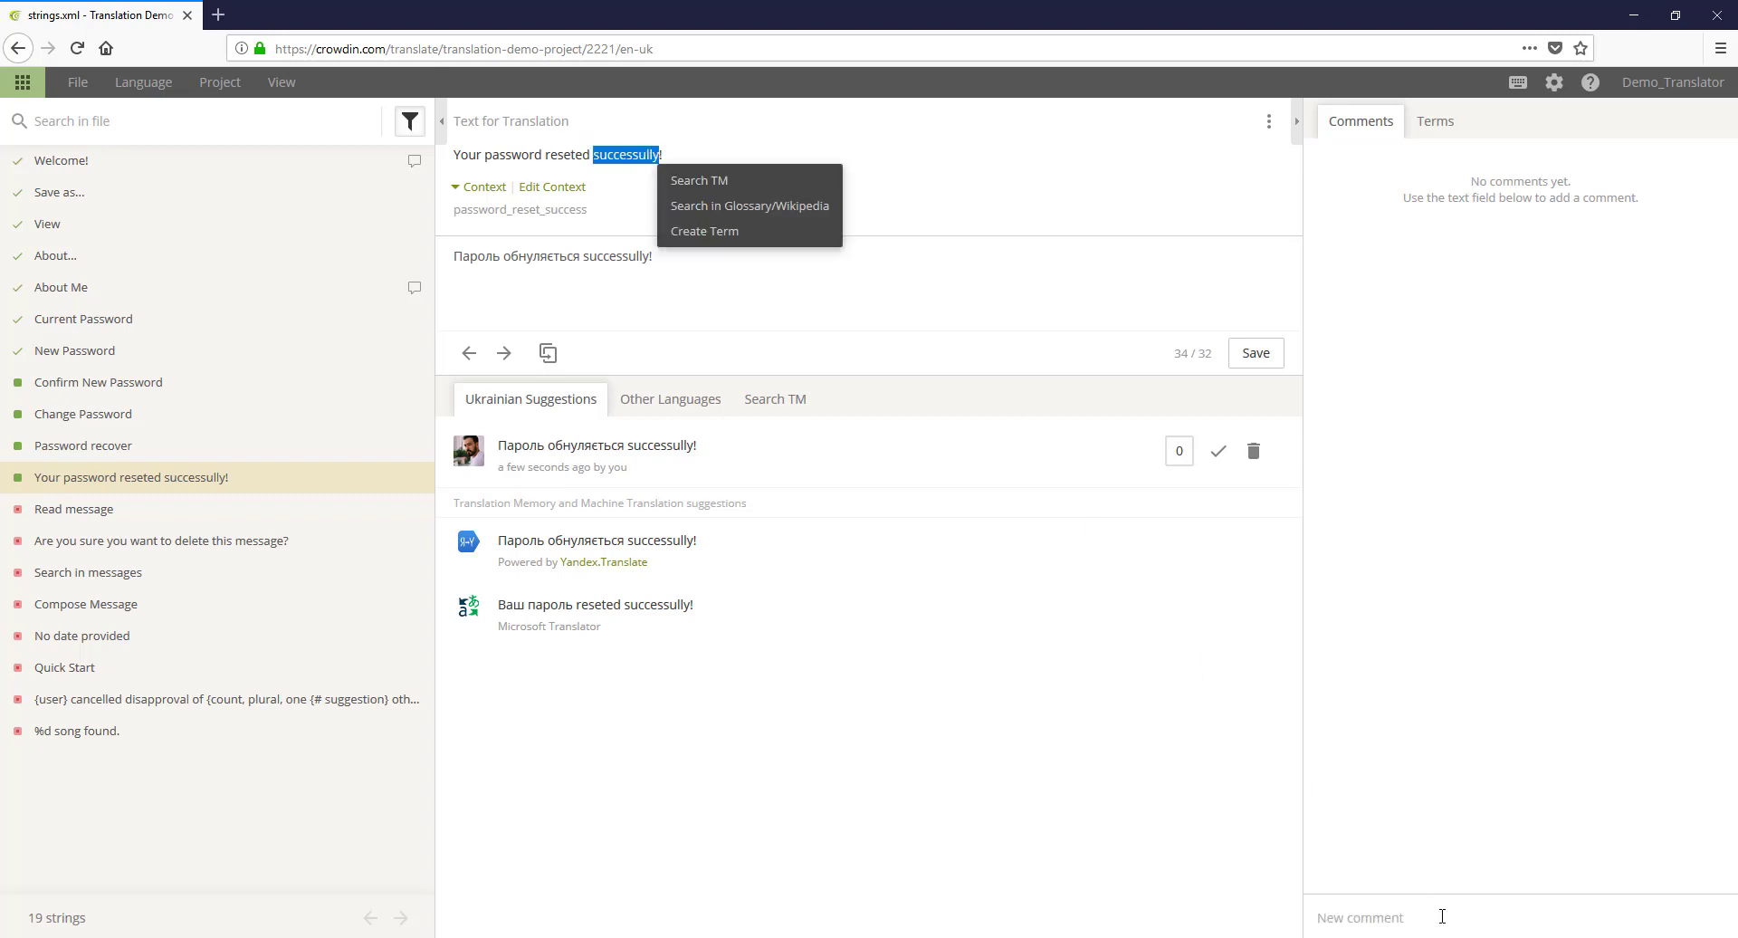
left_click(1439, 810)
key("ctrl+v")
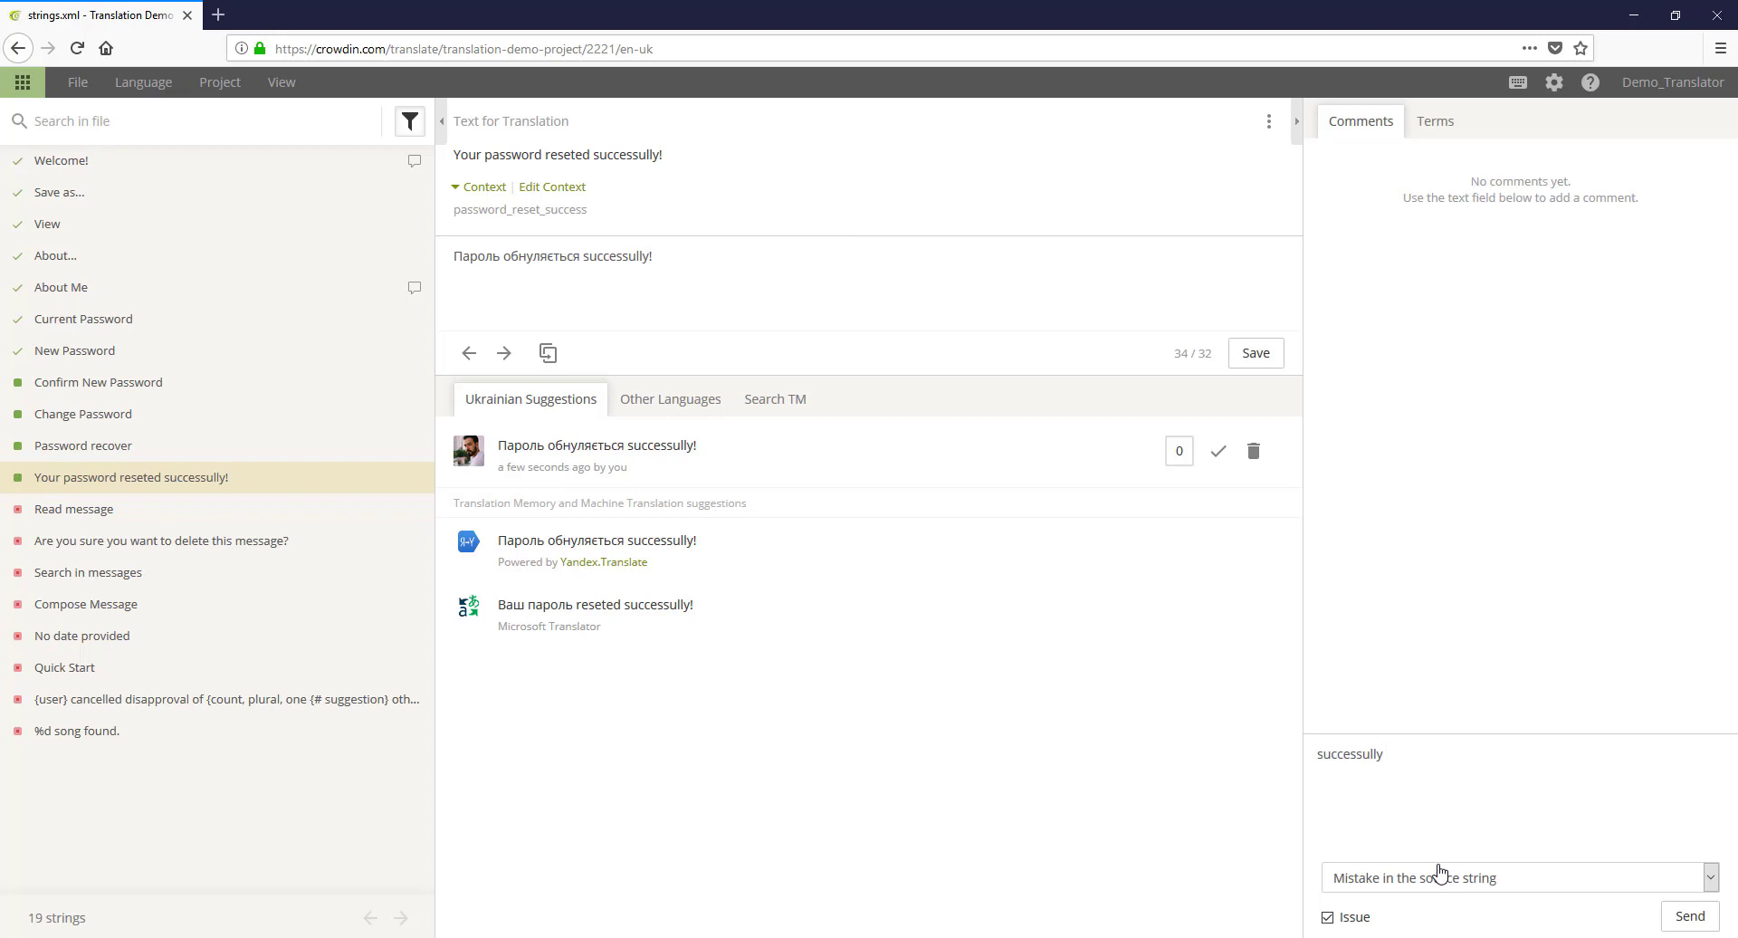
type("-Ю")
key("BackSpace")
type(">")
key("ctrl+v")
type("f")
left_click(1674, 916)
mouse_move(1431, 211)
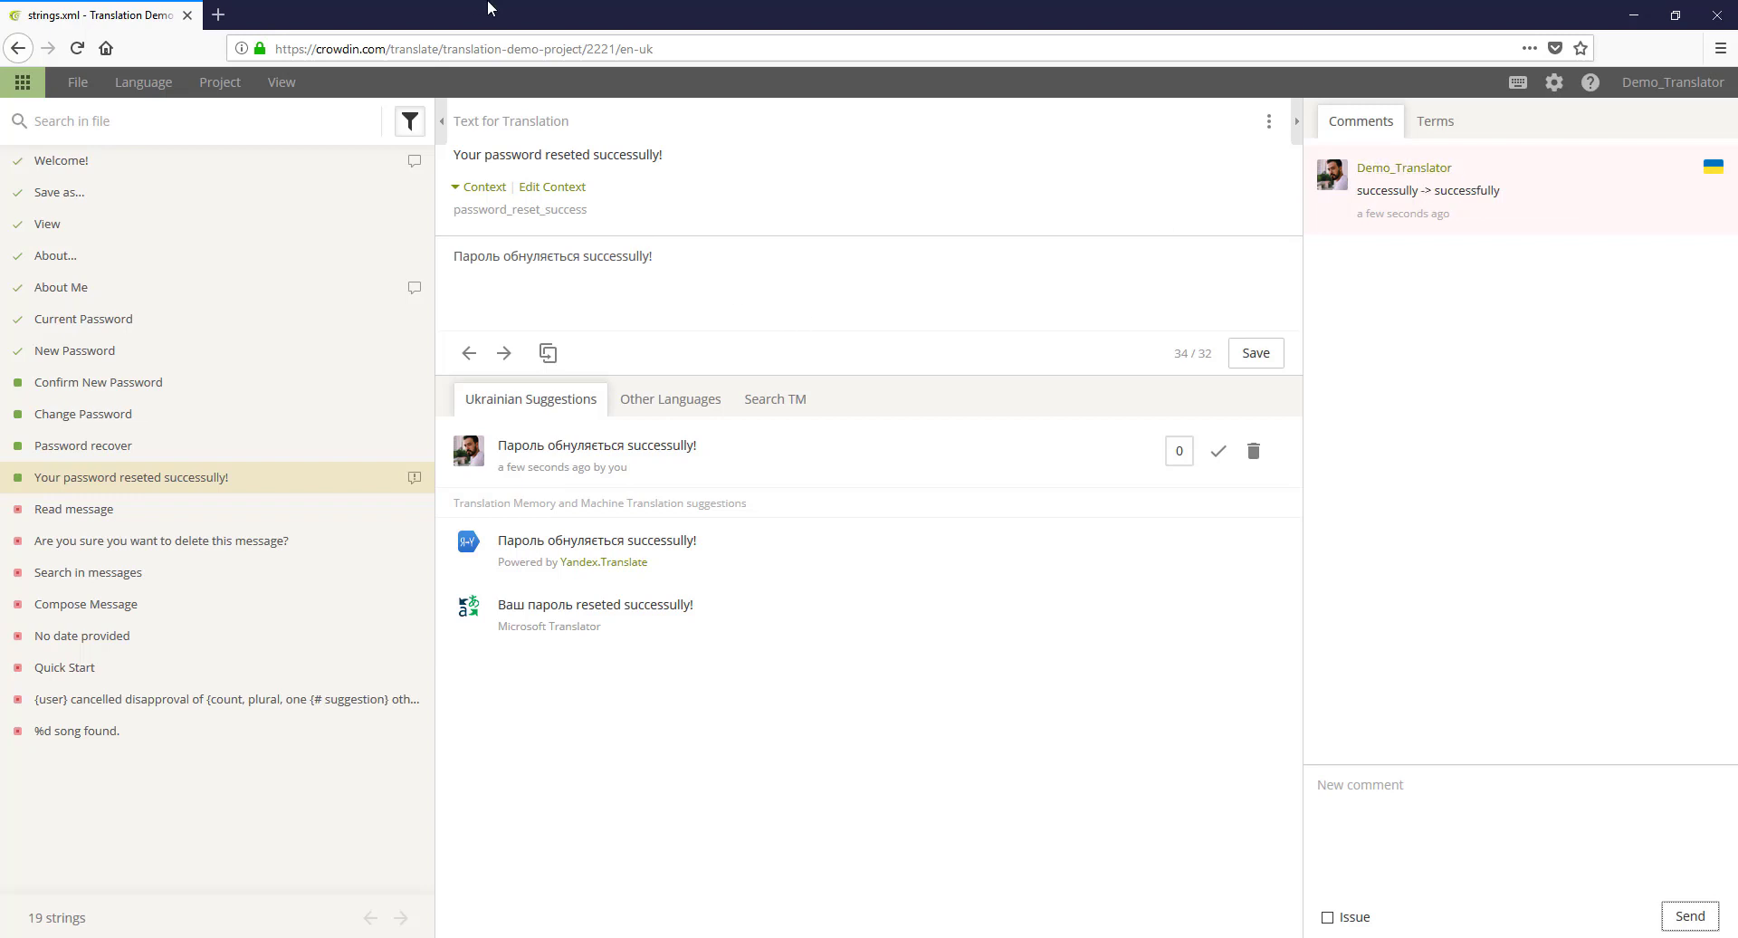
Step: Recheck the misspelled source string with its posted issue, and switch the editor to Proofreading Mode
left_click_drag(598, 154, 653, 158)
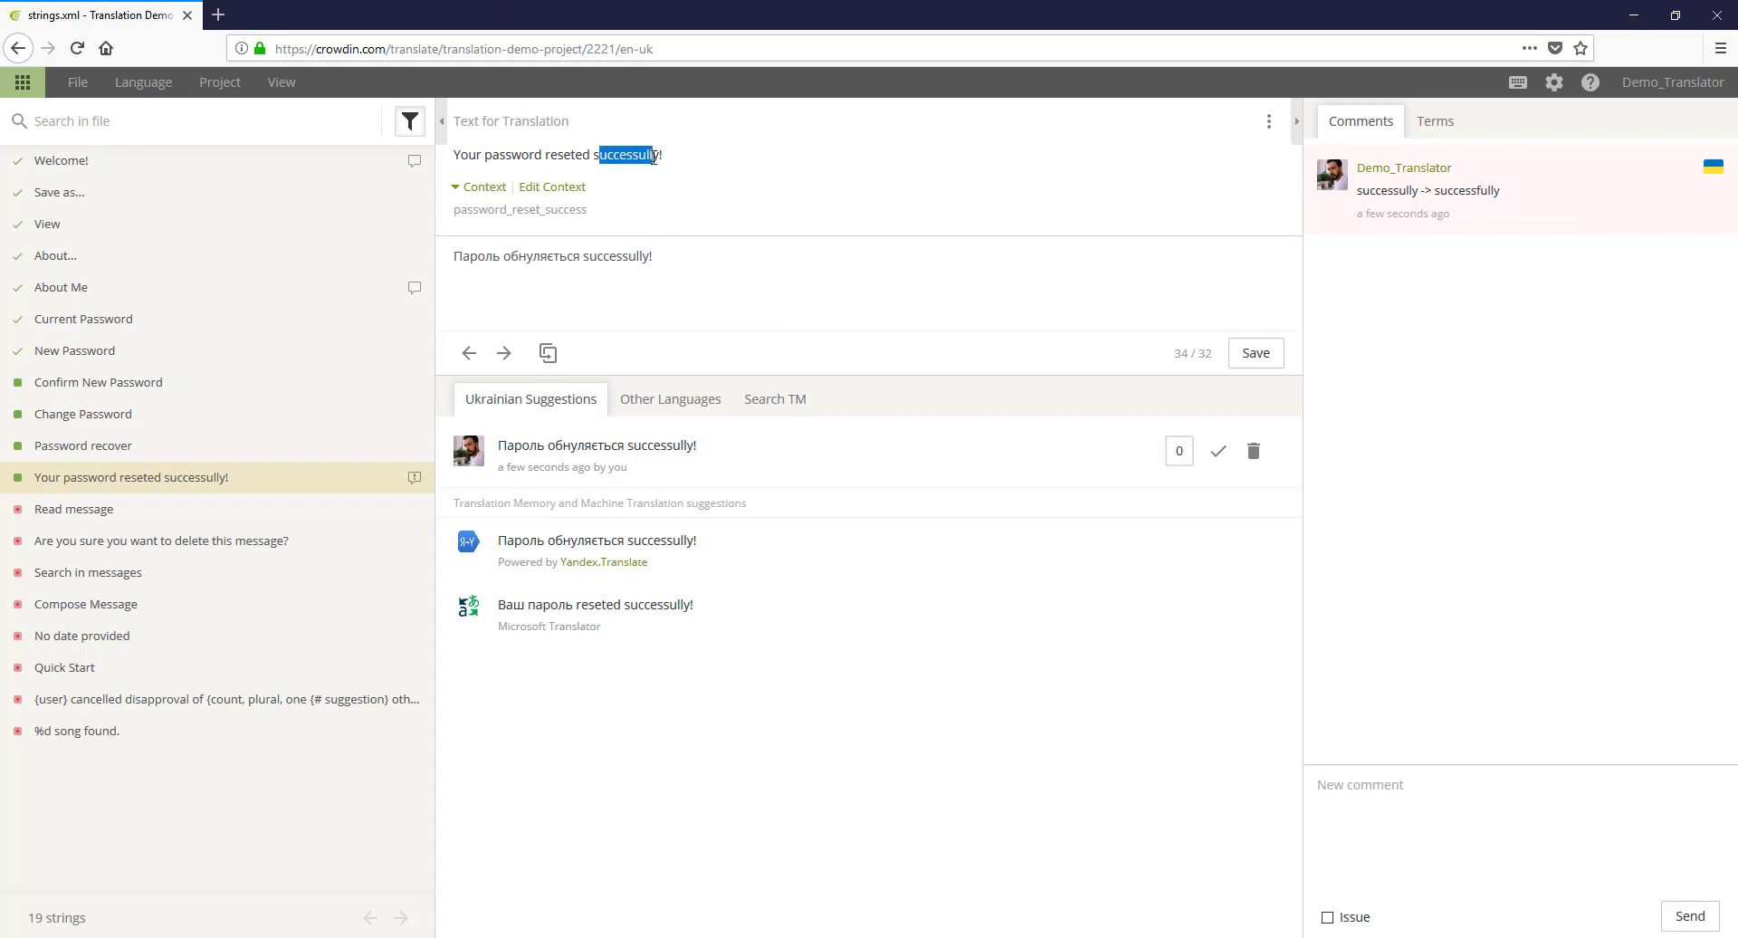
left_click(168, 503)
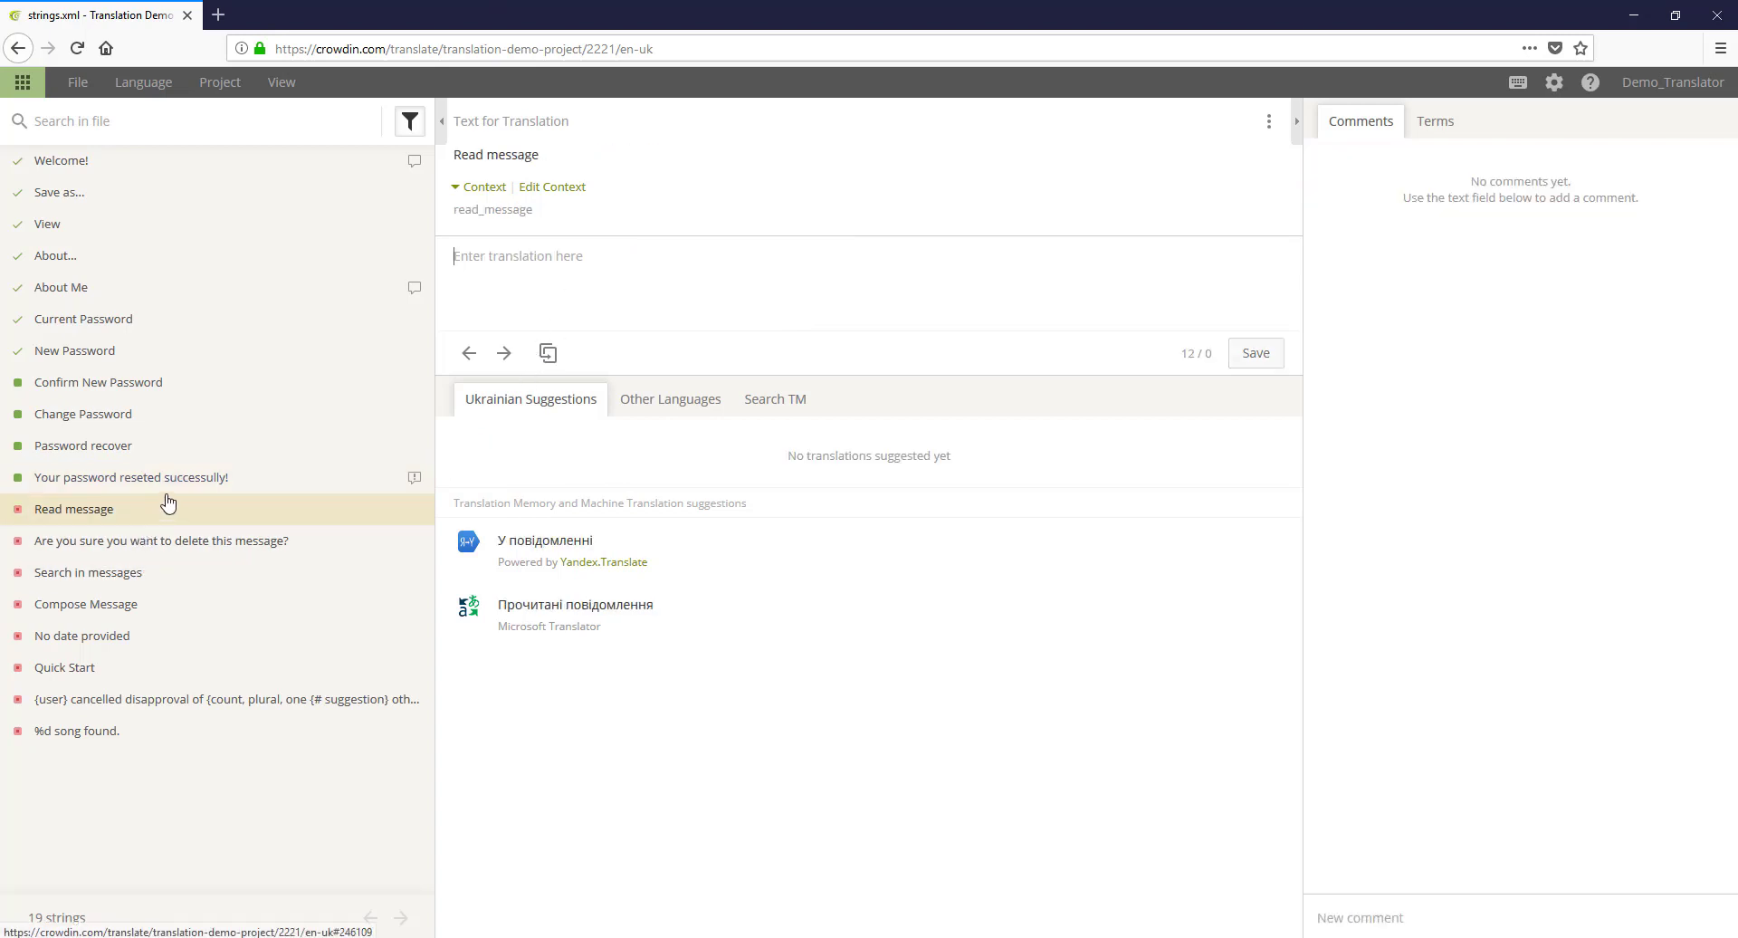
left_click(217, 482)
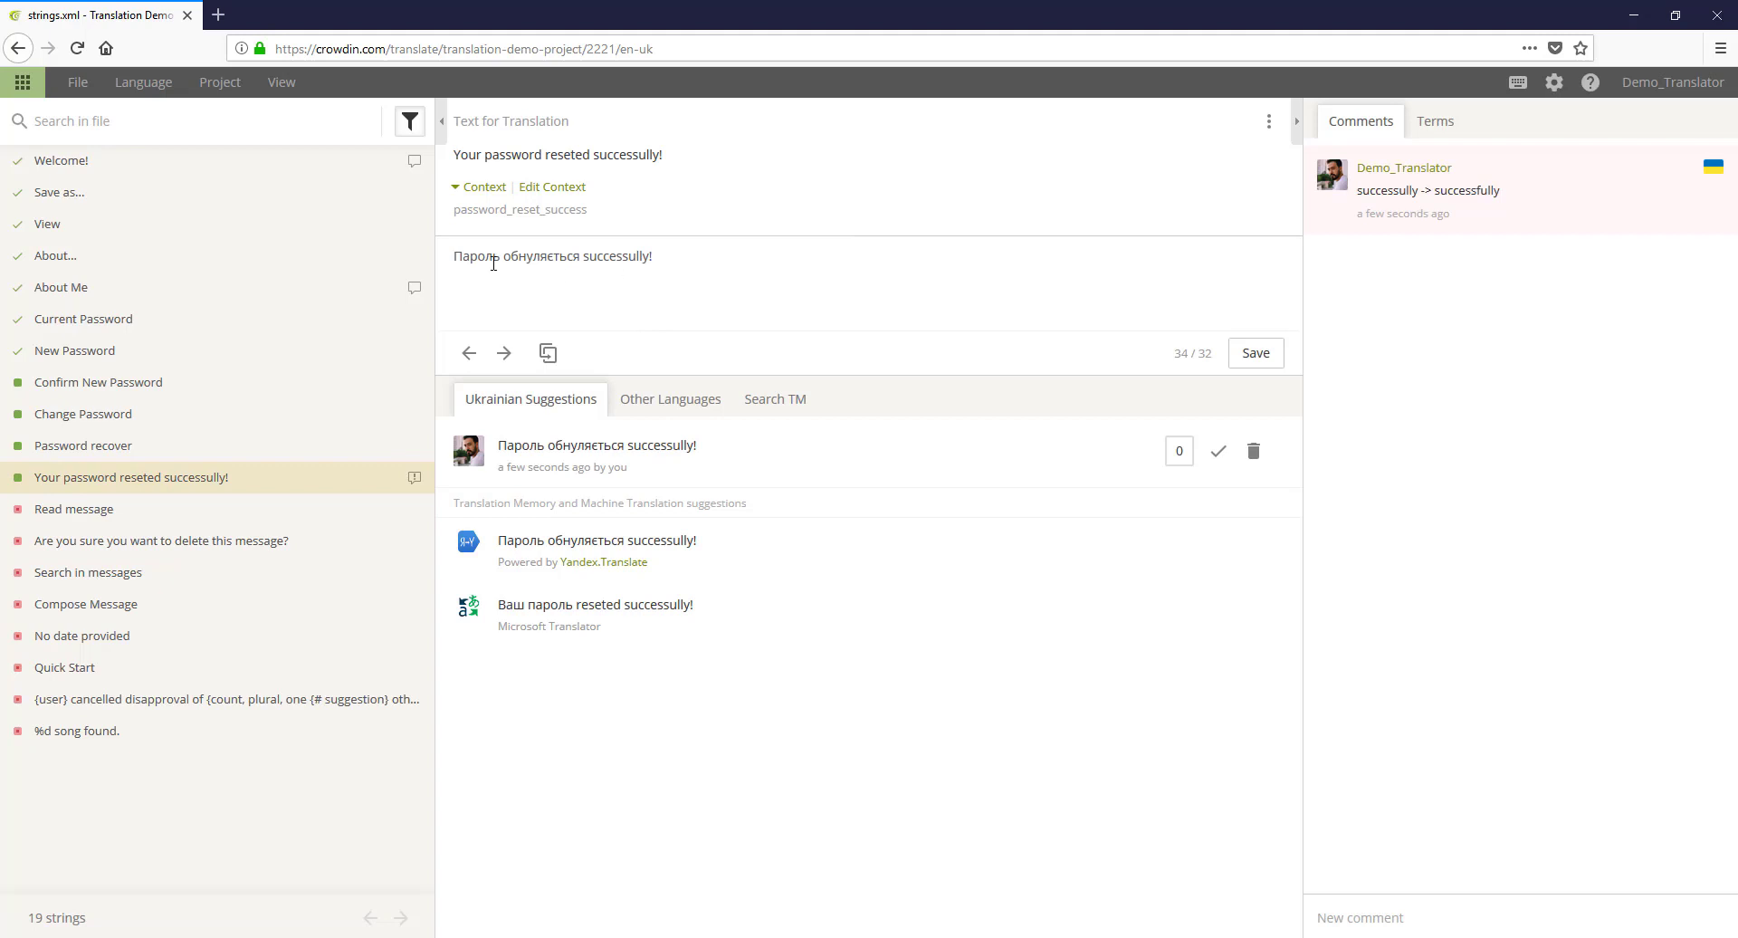
left_click(281, 82)
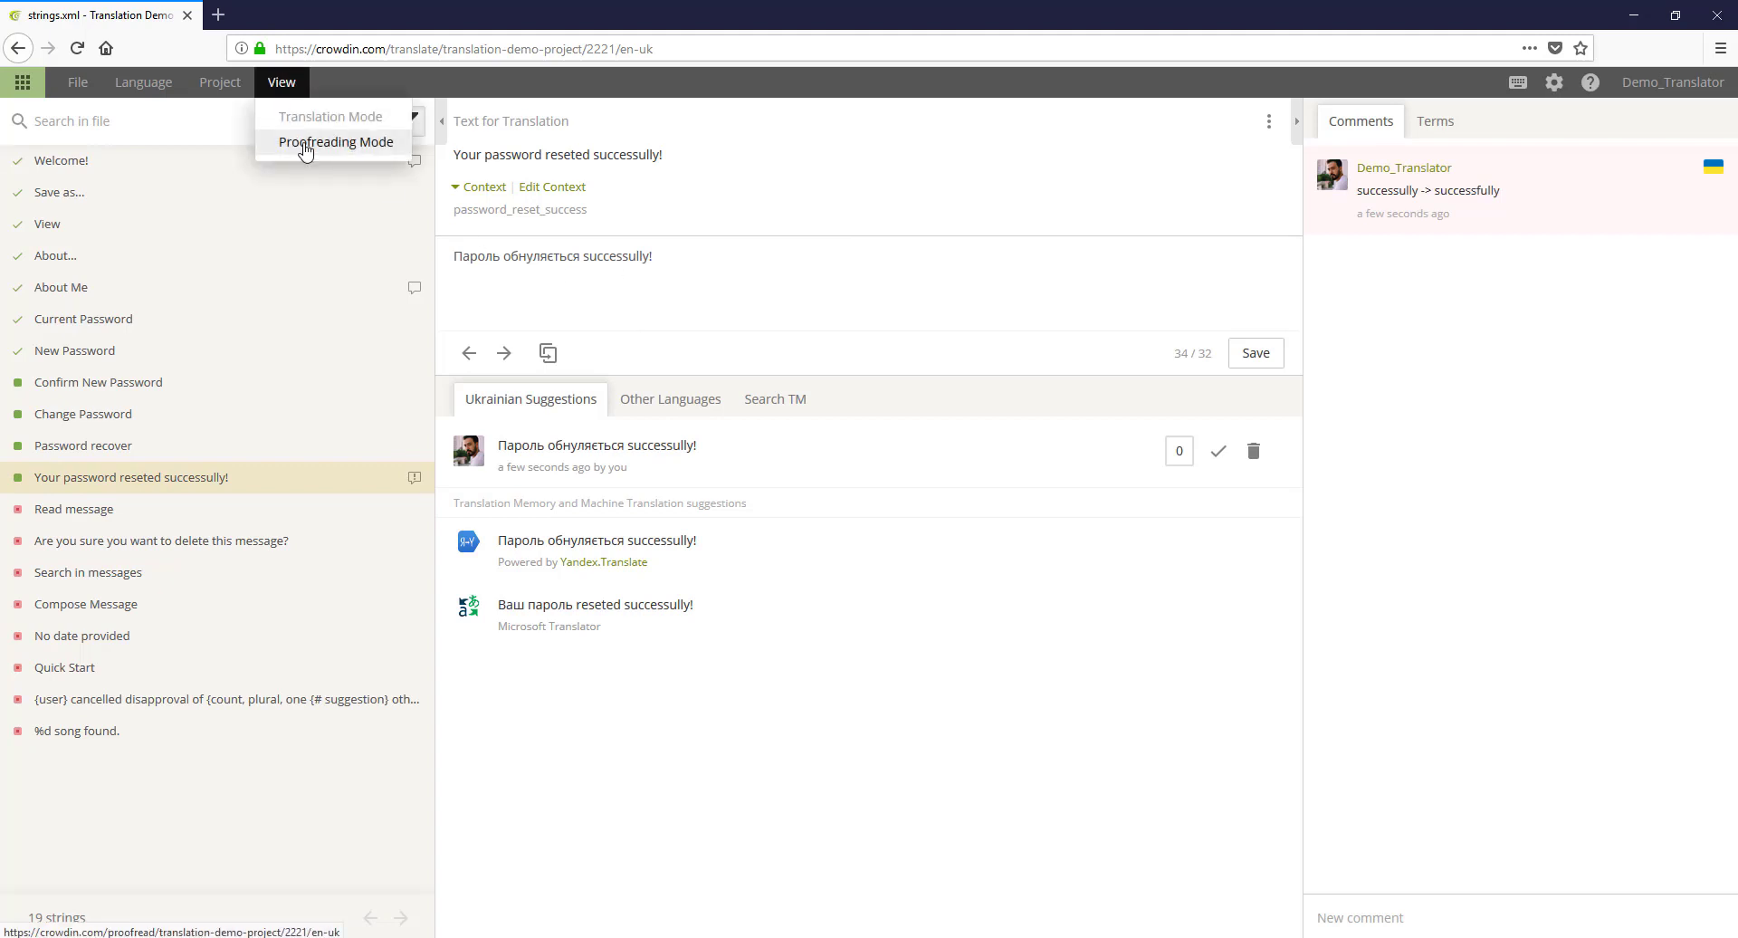
left_click(306, 145)
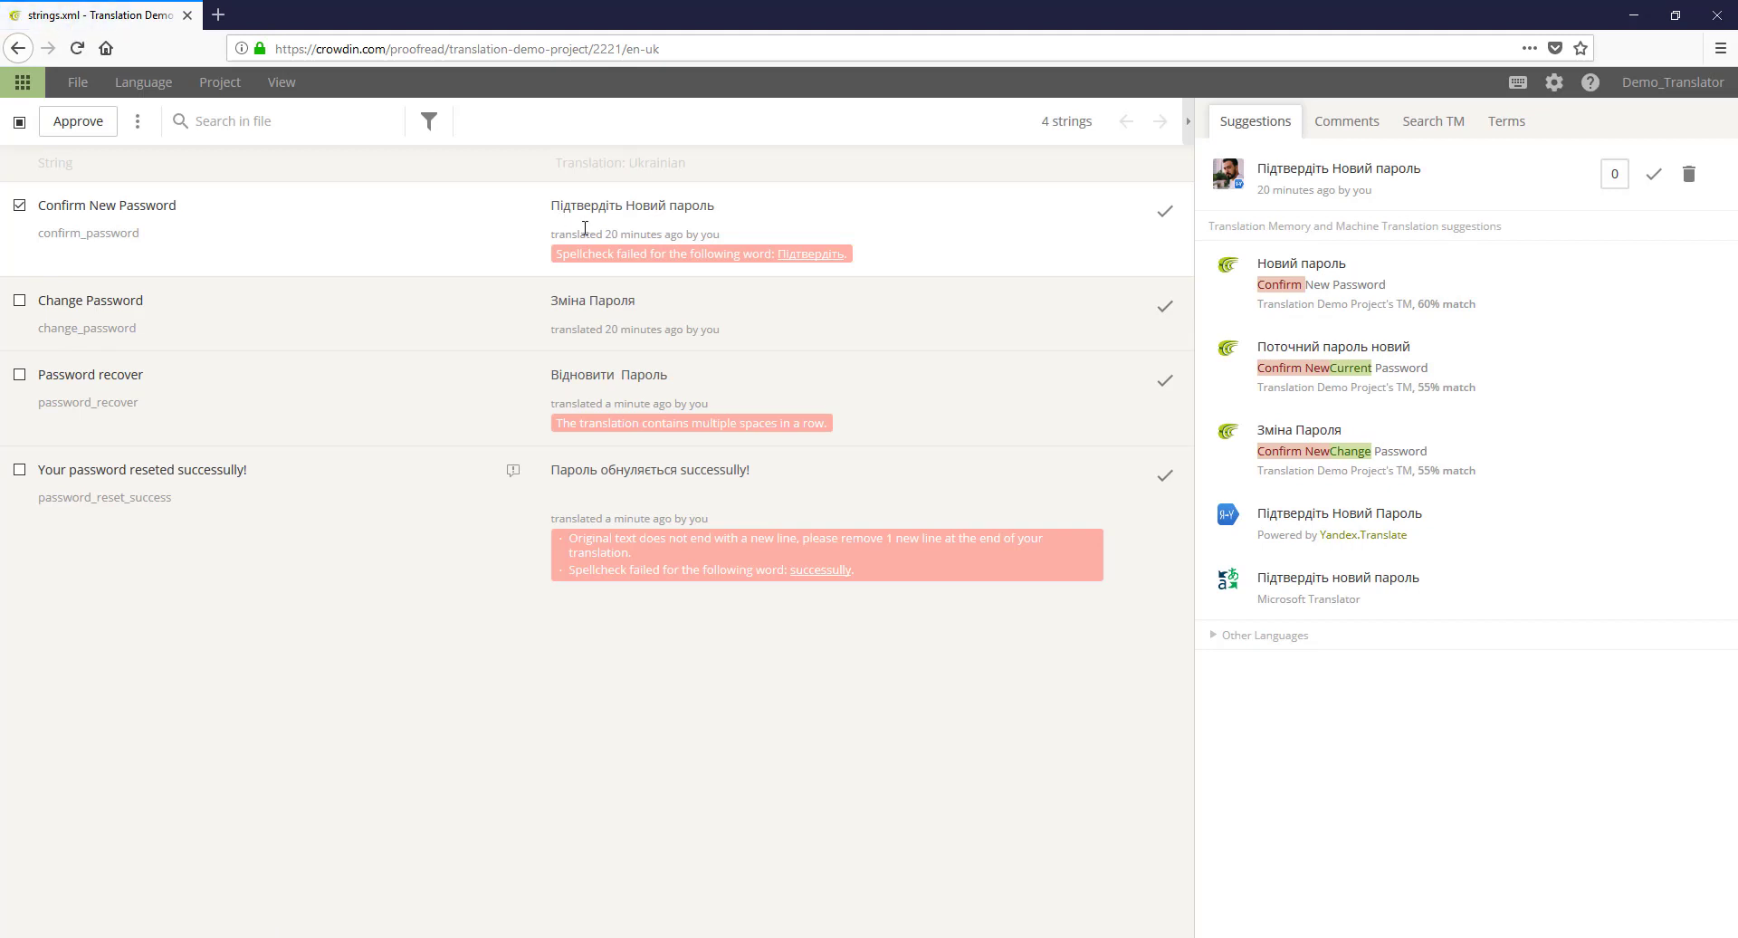
Step: Correct the "Confirm New Password" translation to "Підтвердьте Новий пароль" and save it, and approve the "Change Password" translation
mouse_move(804, 257)
left_click(596, 206)
type("ь")
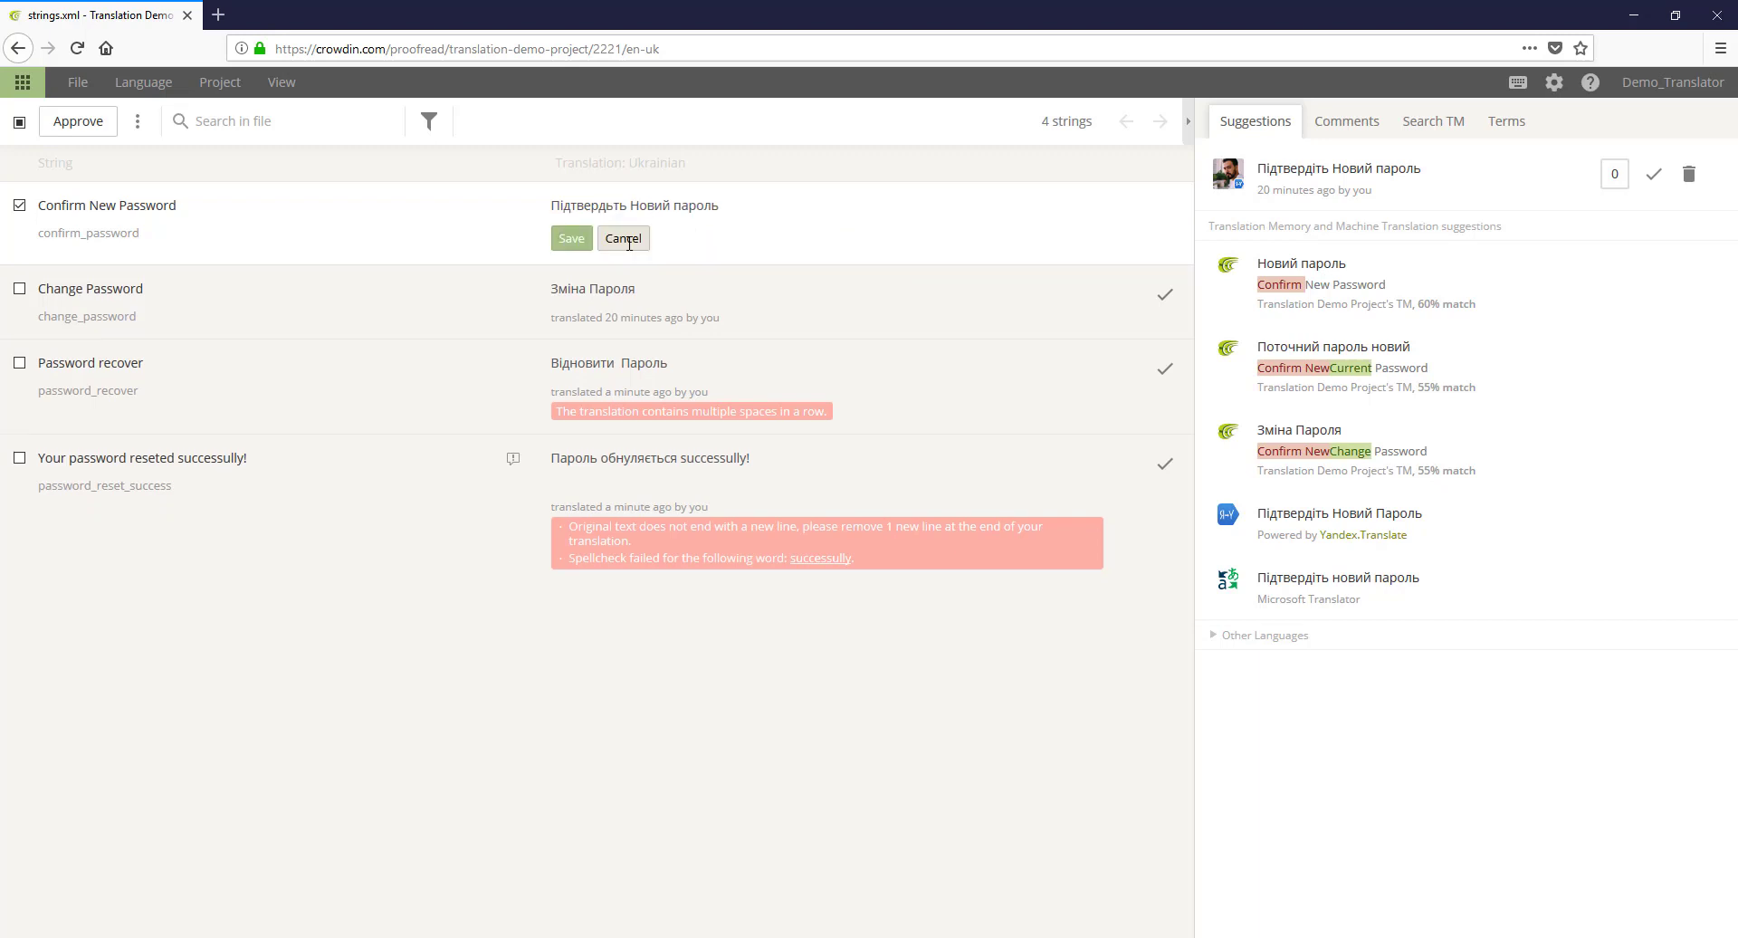
key("shift+Right")
left_click(578, 237)
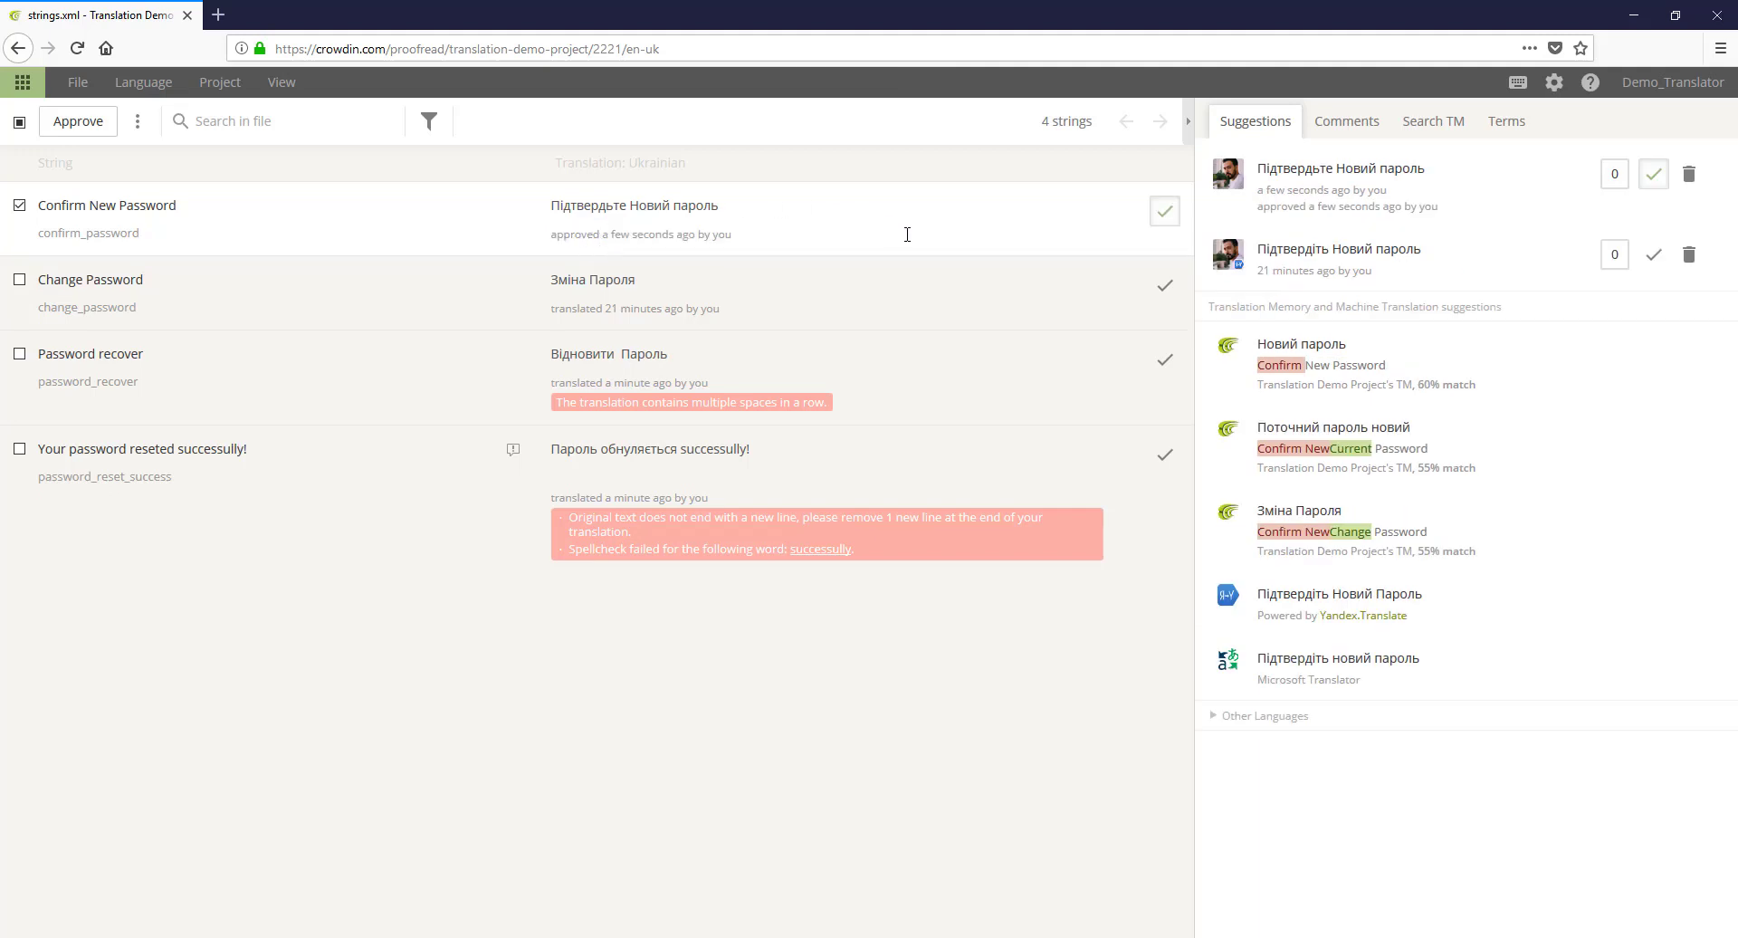
left_click(1164, 286)
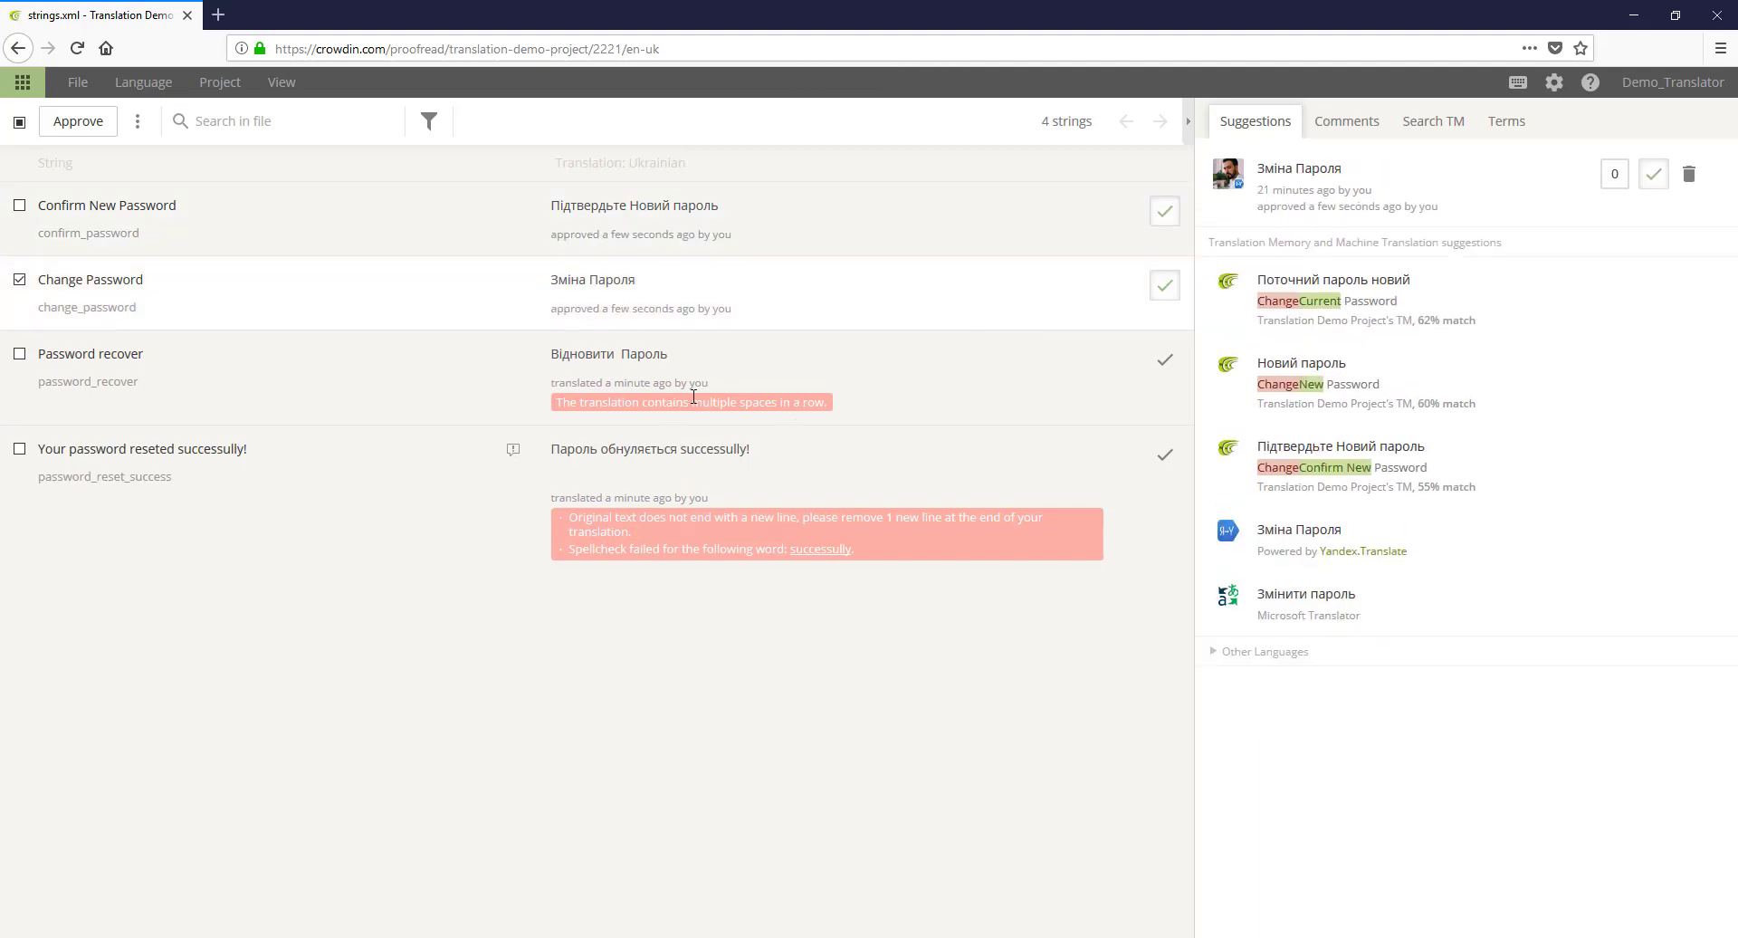
Step: Remove the extra space from the "Password recover" translation so it reads "Відновити Пароль", and save it
left_click(622, 355)
left_click_drag(617, 355, 624, 355)
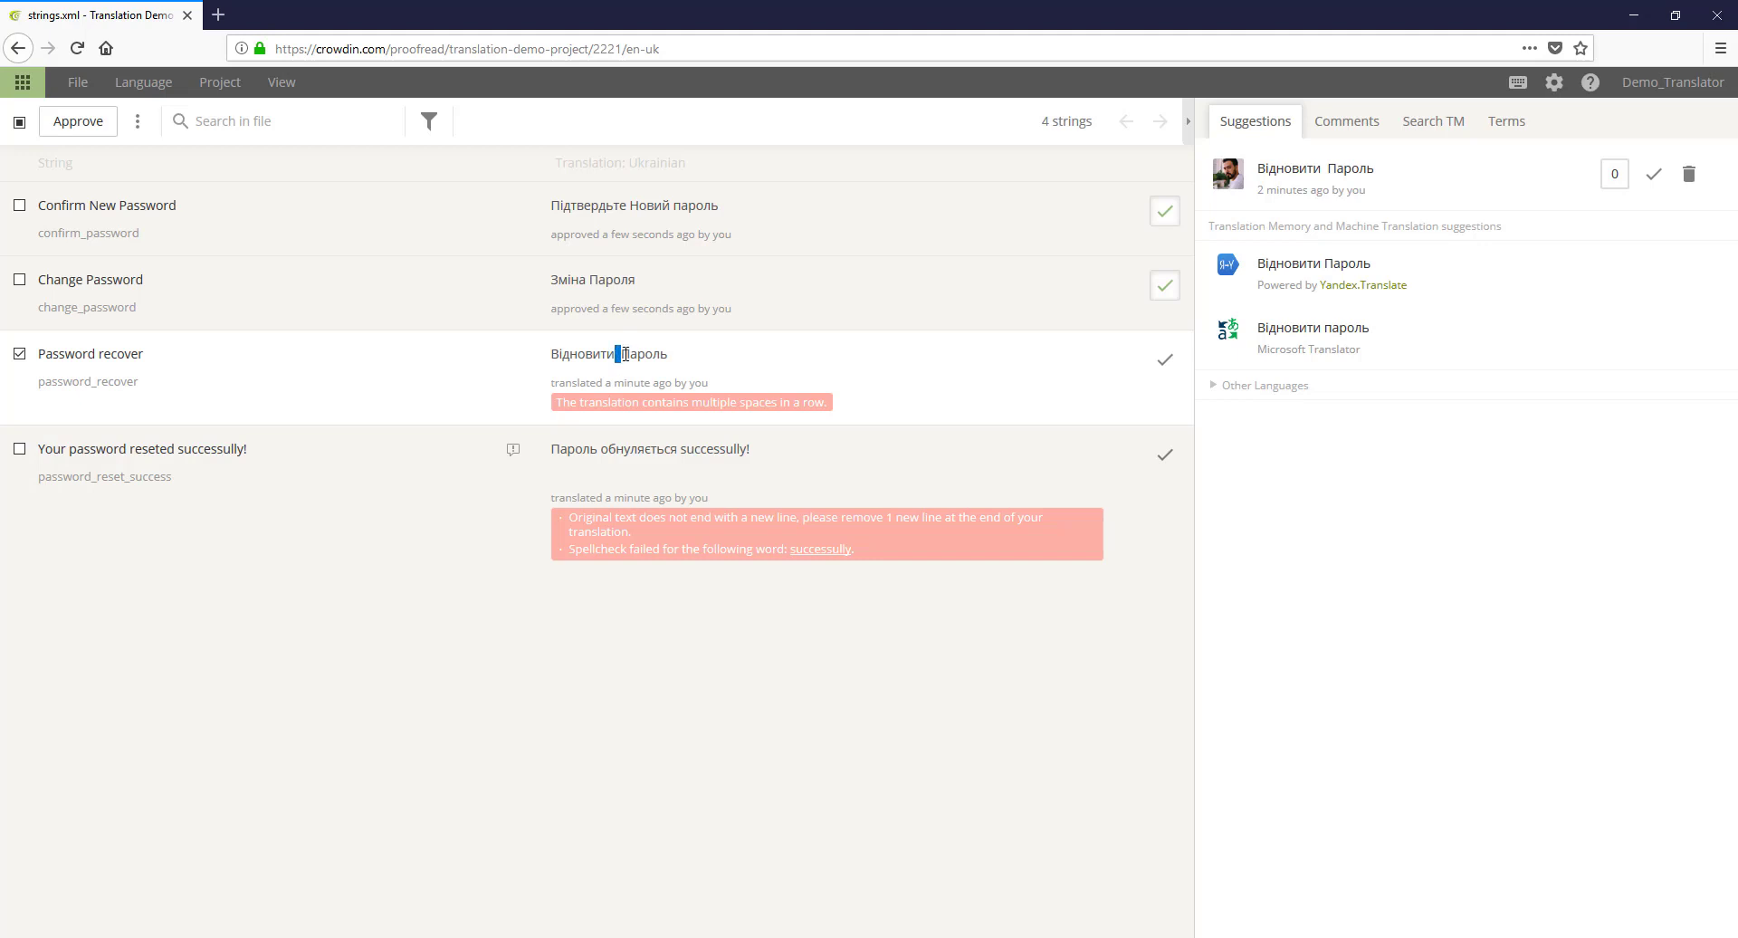
left_click(623, 356)
key("BackSpace")
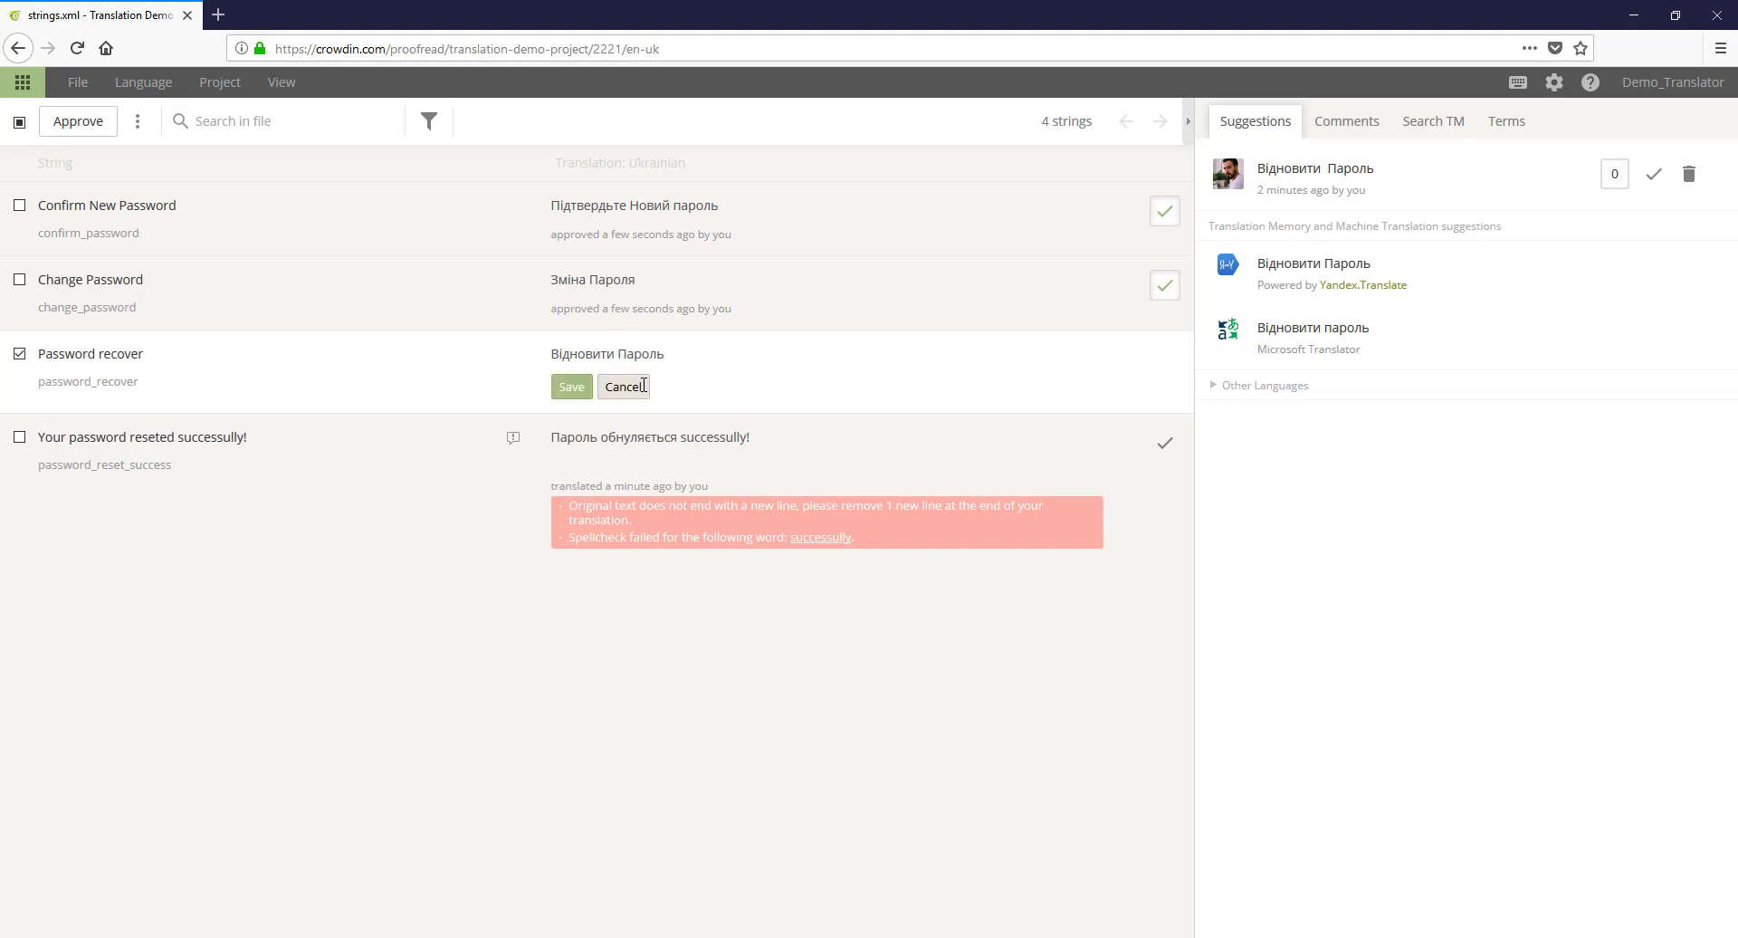
left_click(588, 389)
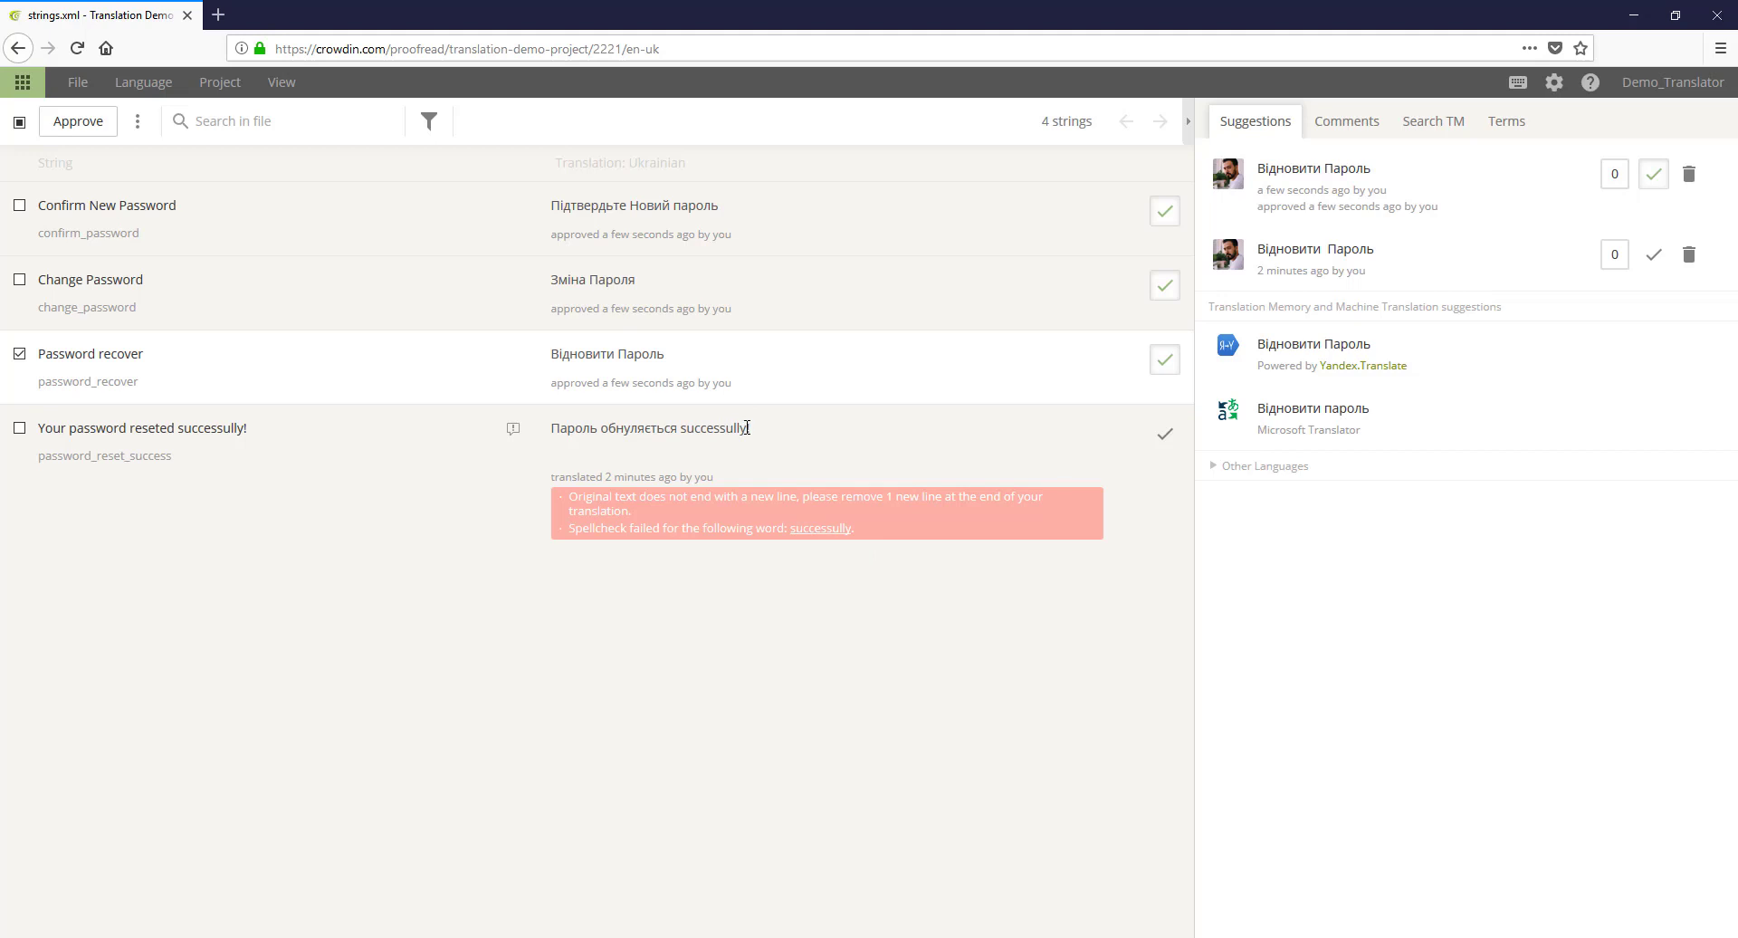
Step: Correct the "Your password reseted successully!" translation to "Пароль обнуляється успішно!" without the trailing new line, and save it
left_click_drag(746, 427, 681, 427)
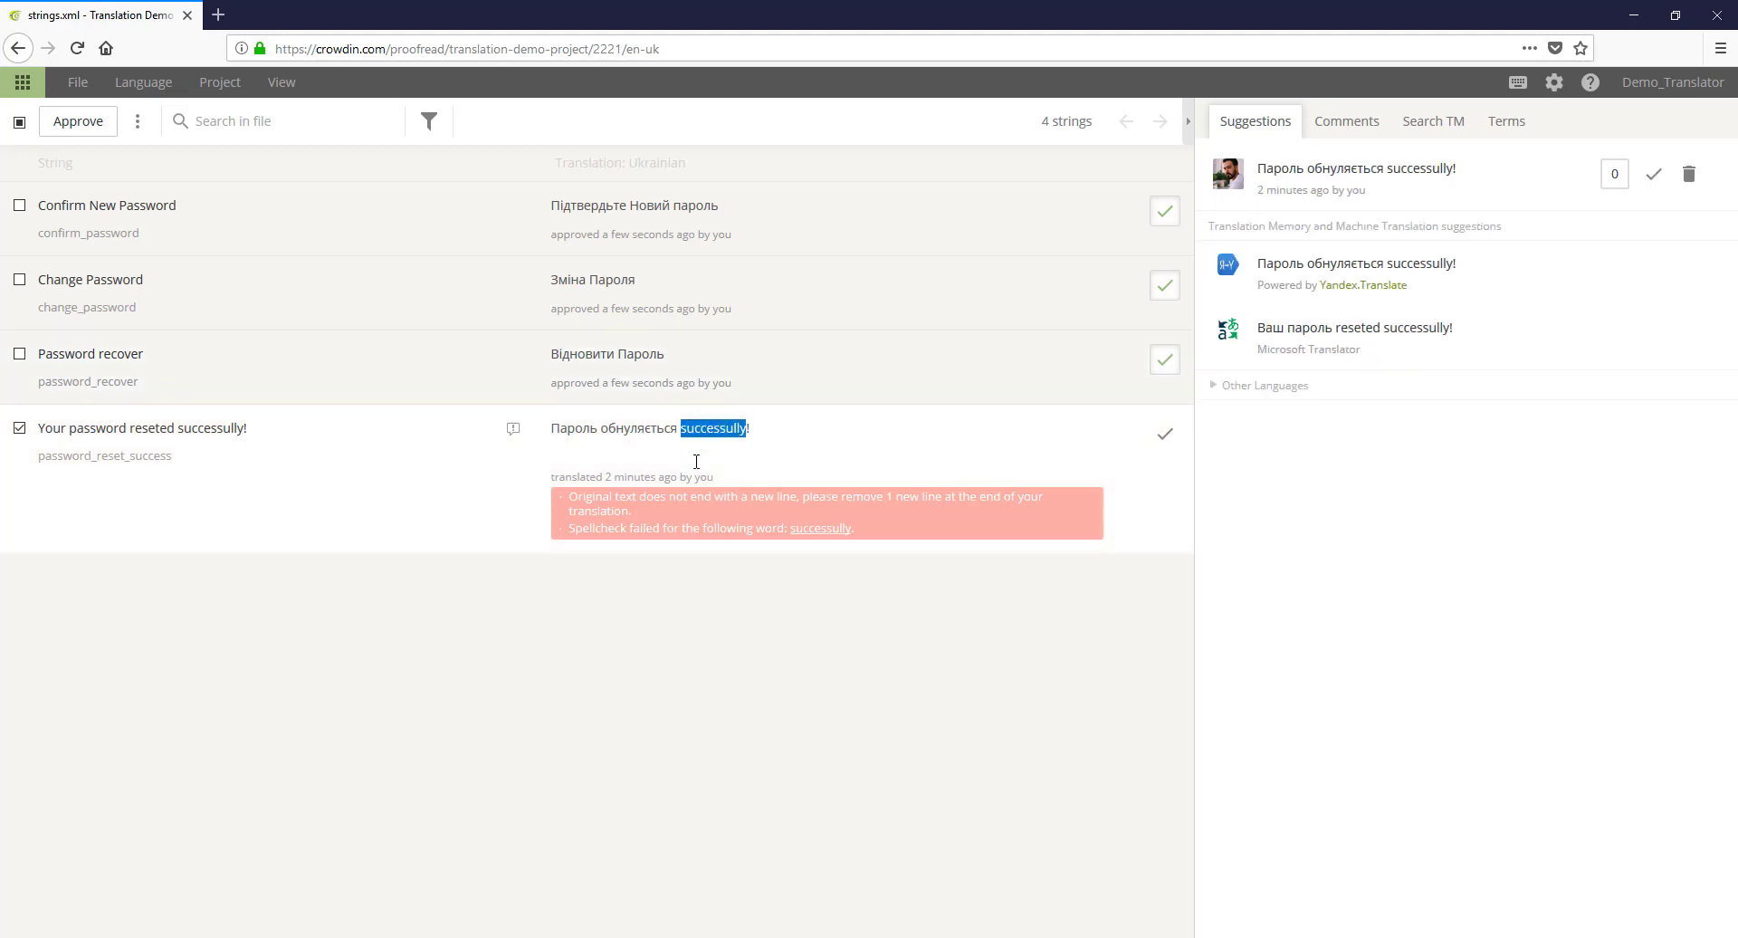
type("успішно!")
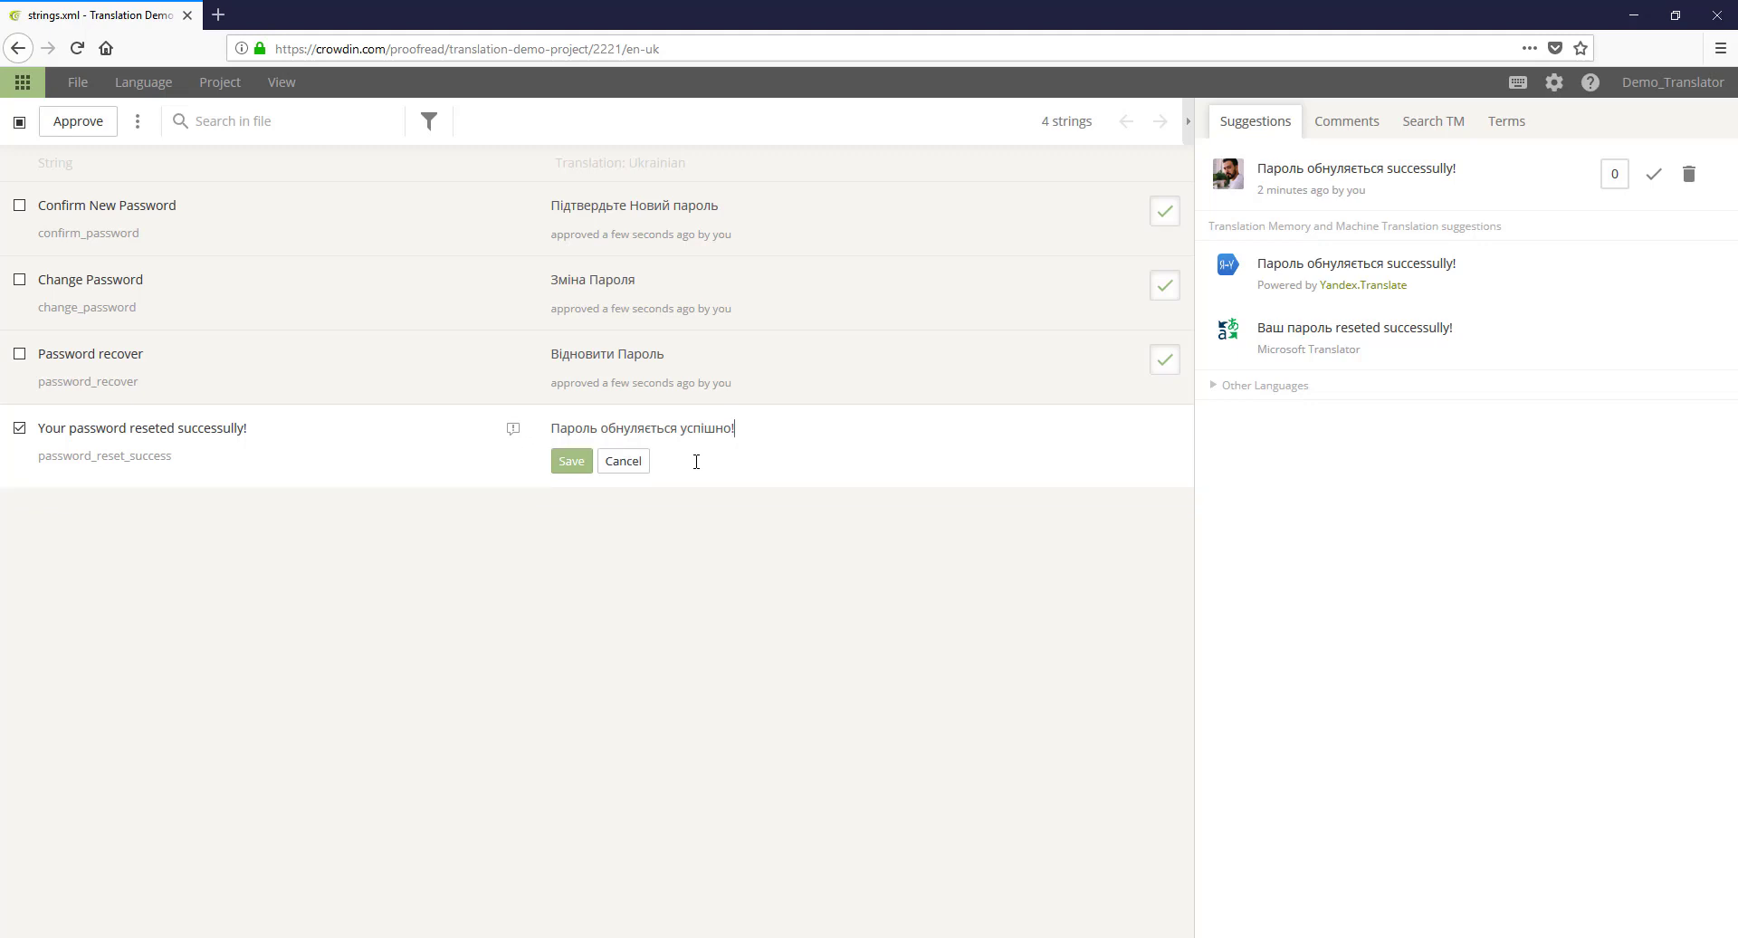
left_click(567, 467)
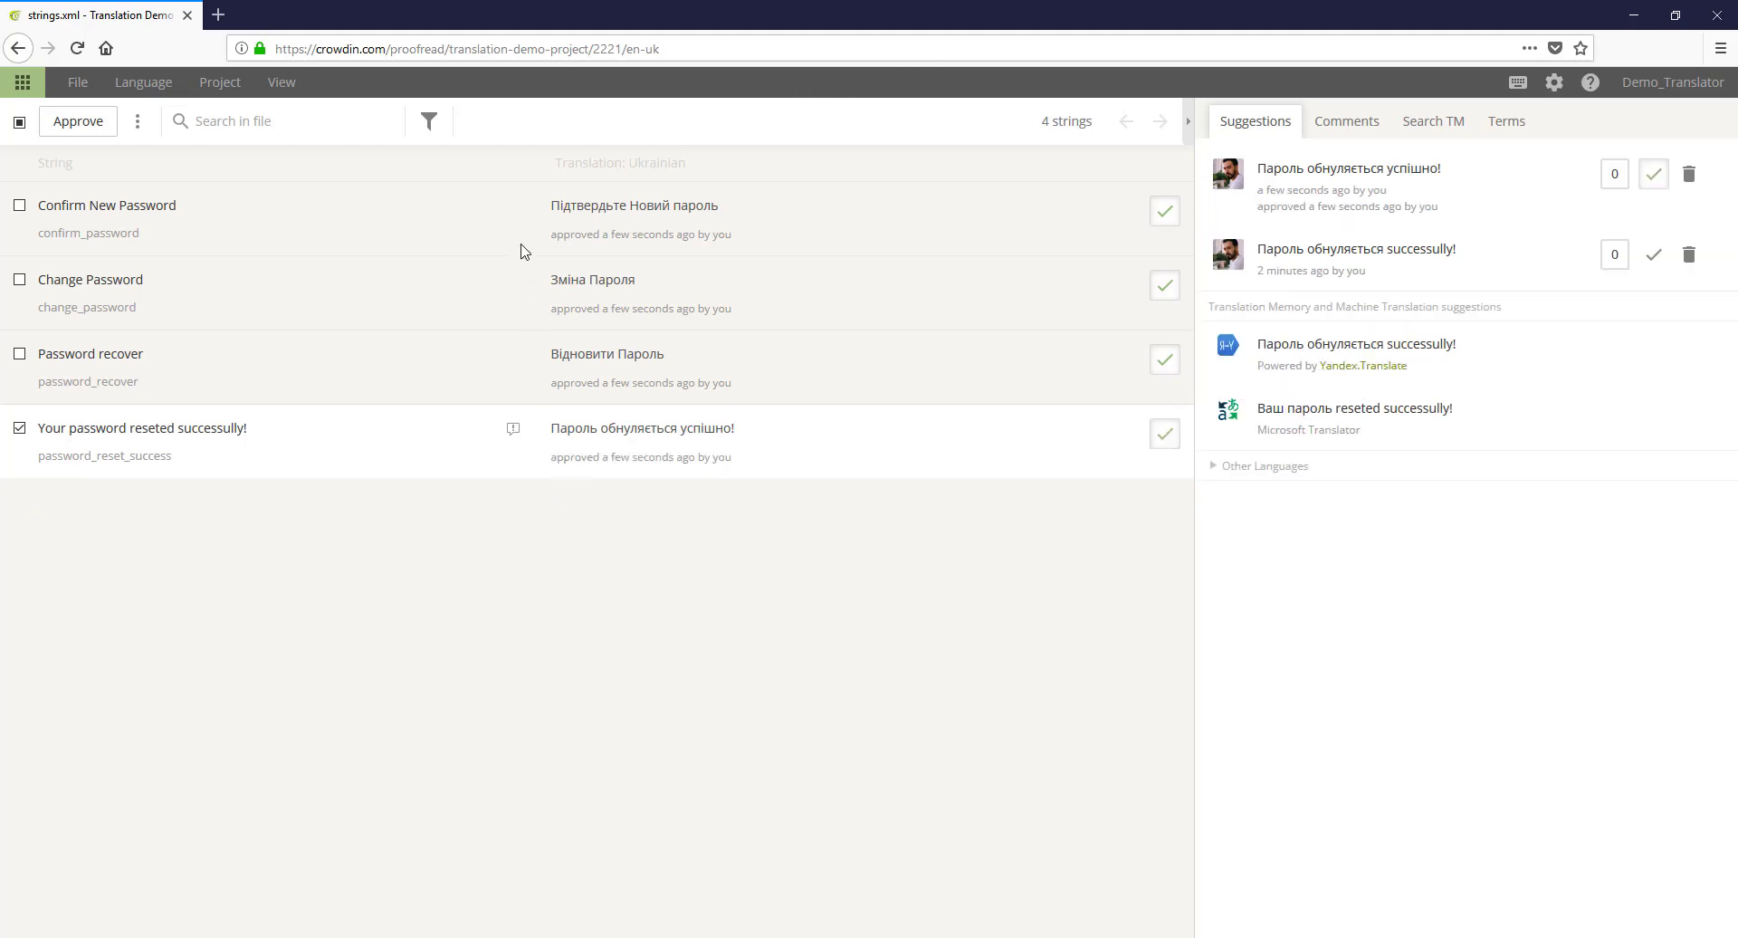
Step: Look over the proofreading string filters, leave Proofreading Mode for the translation editor and open the "%d song found." string
left_click(430, 121)
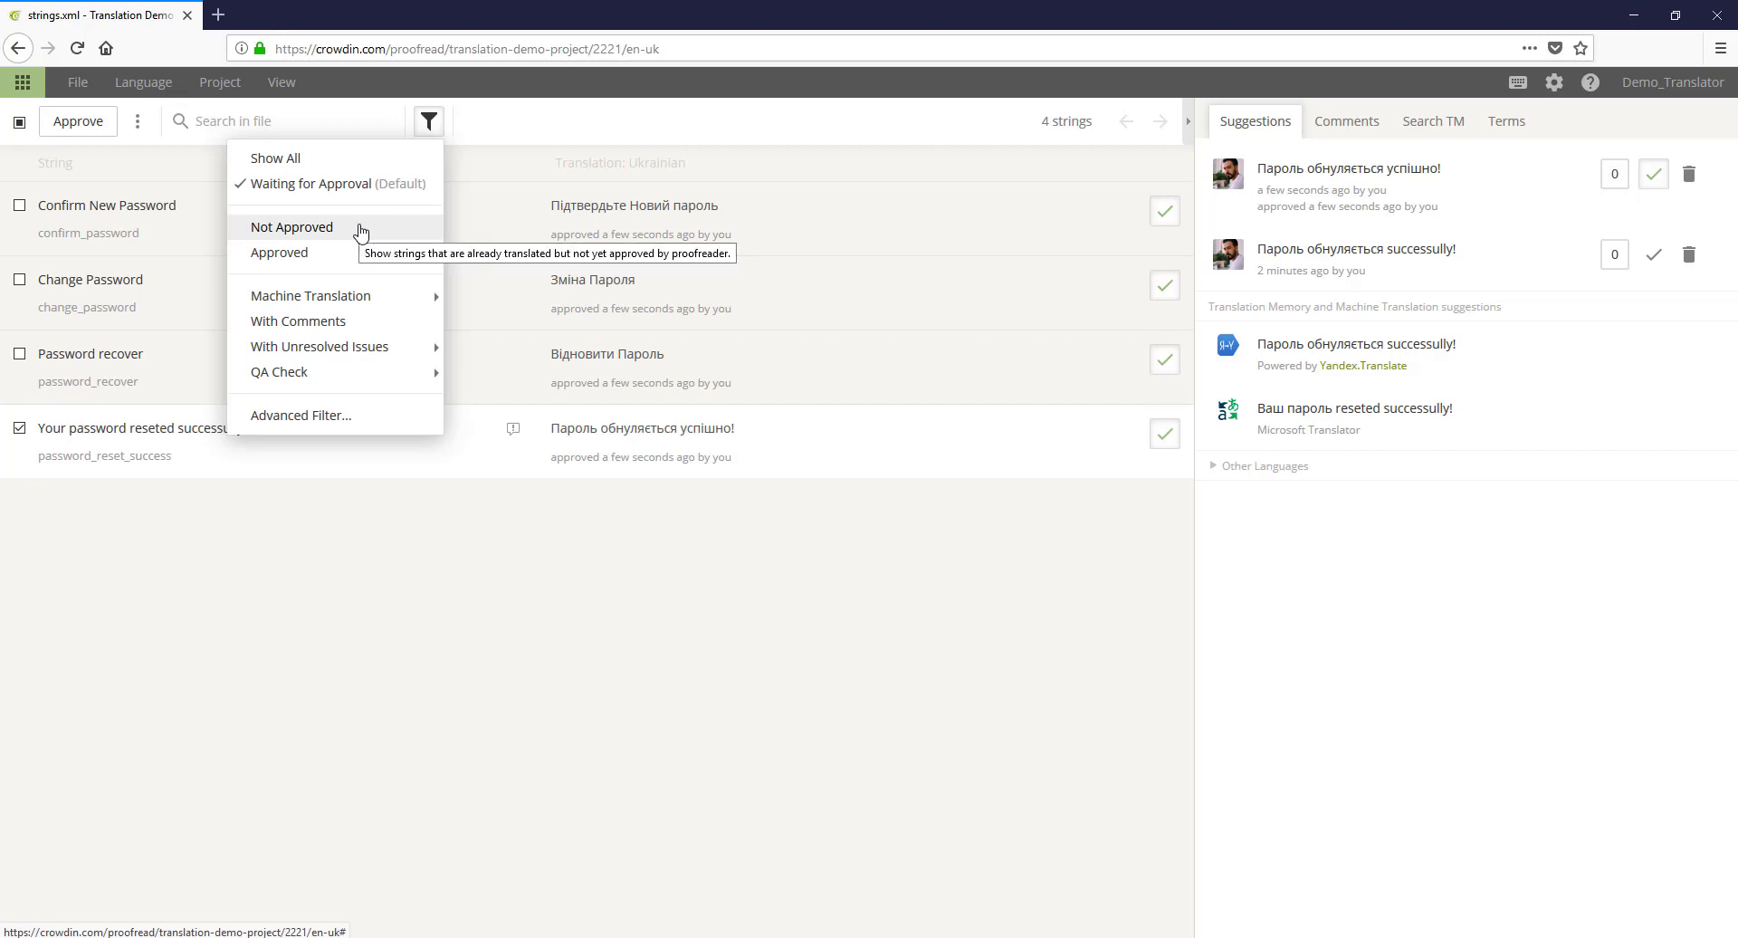
mouse_move(434, 373)
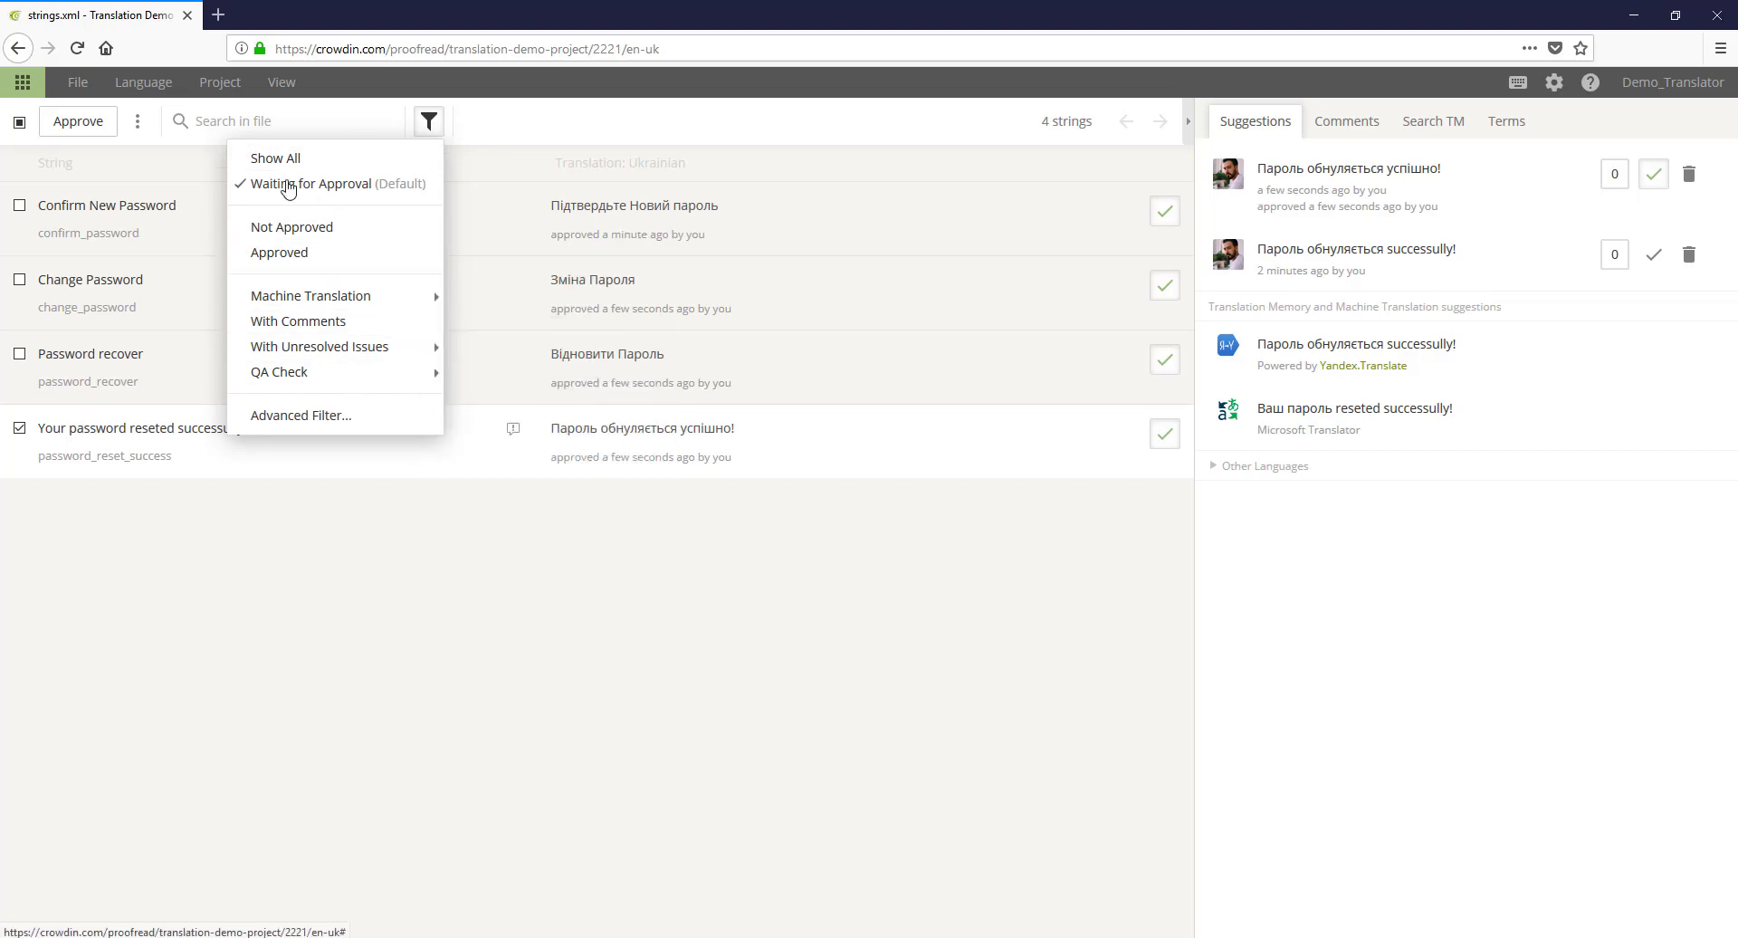
left_click(281, 82)
left_click(302, 112)
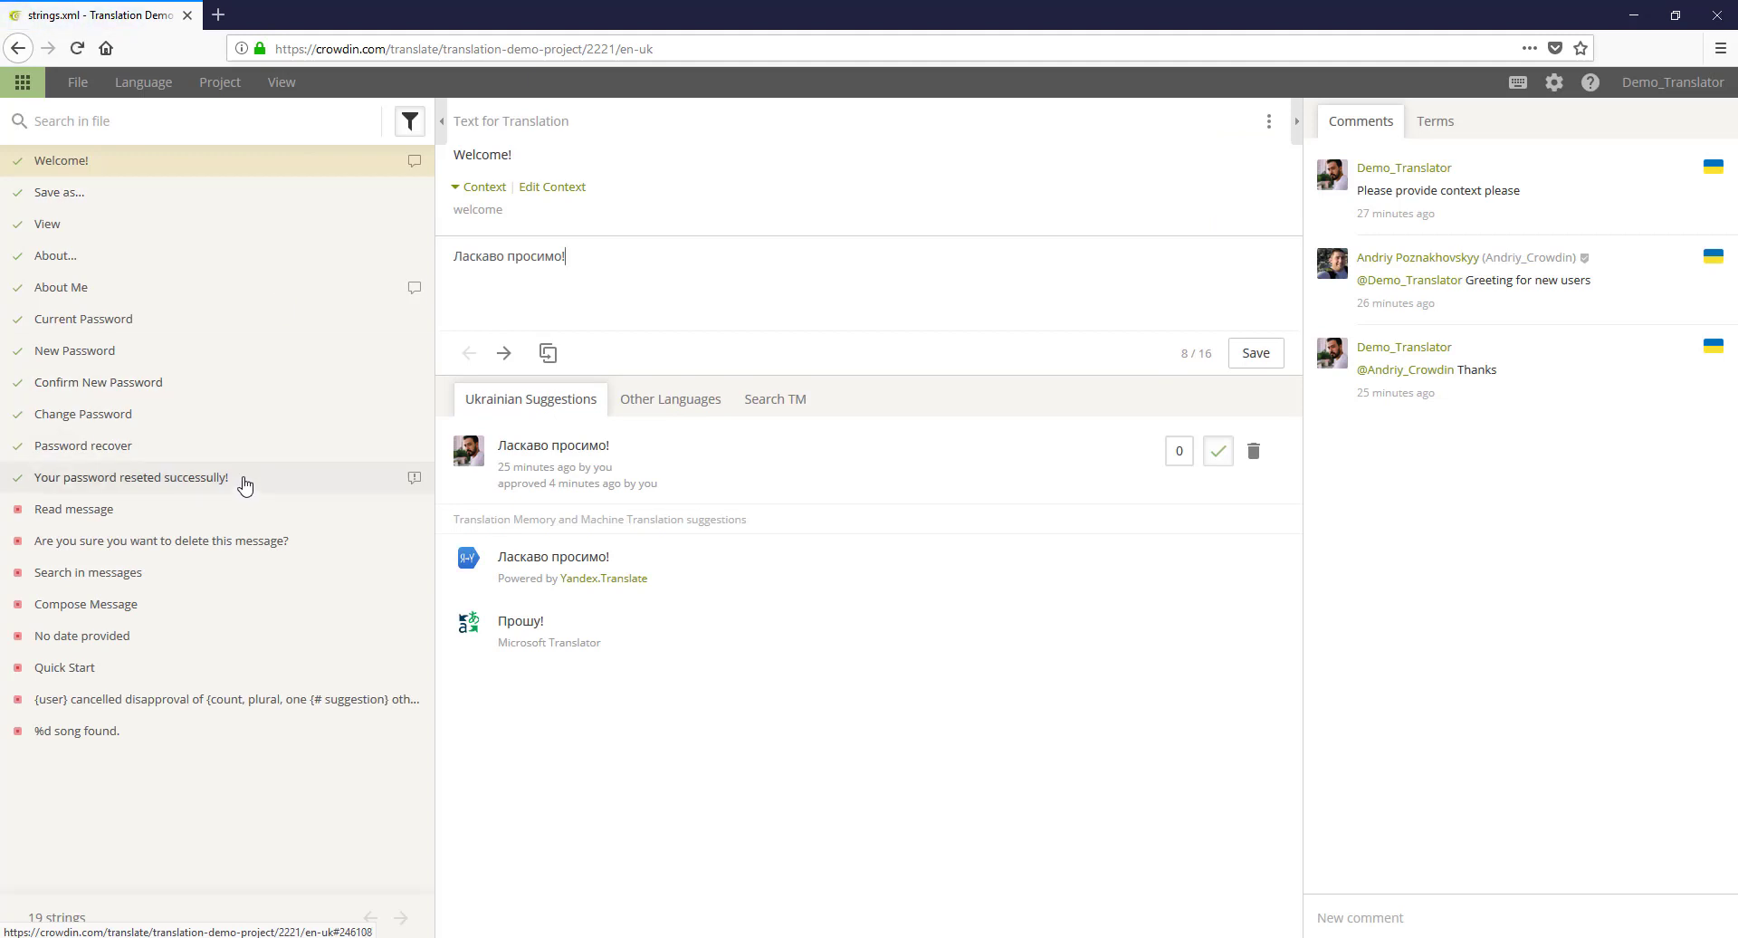
left_click(140, 742)
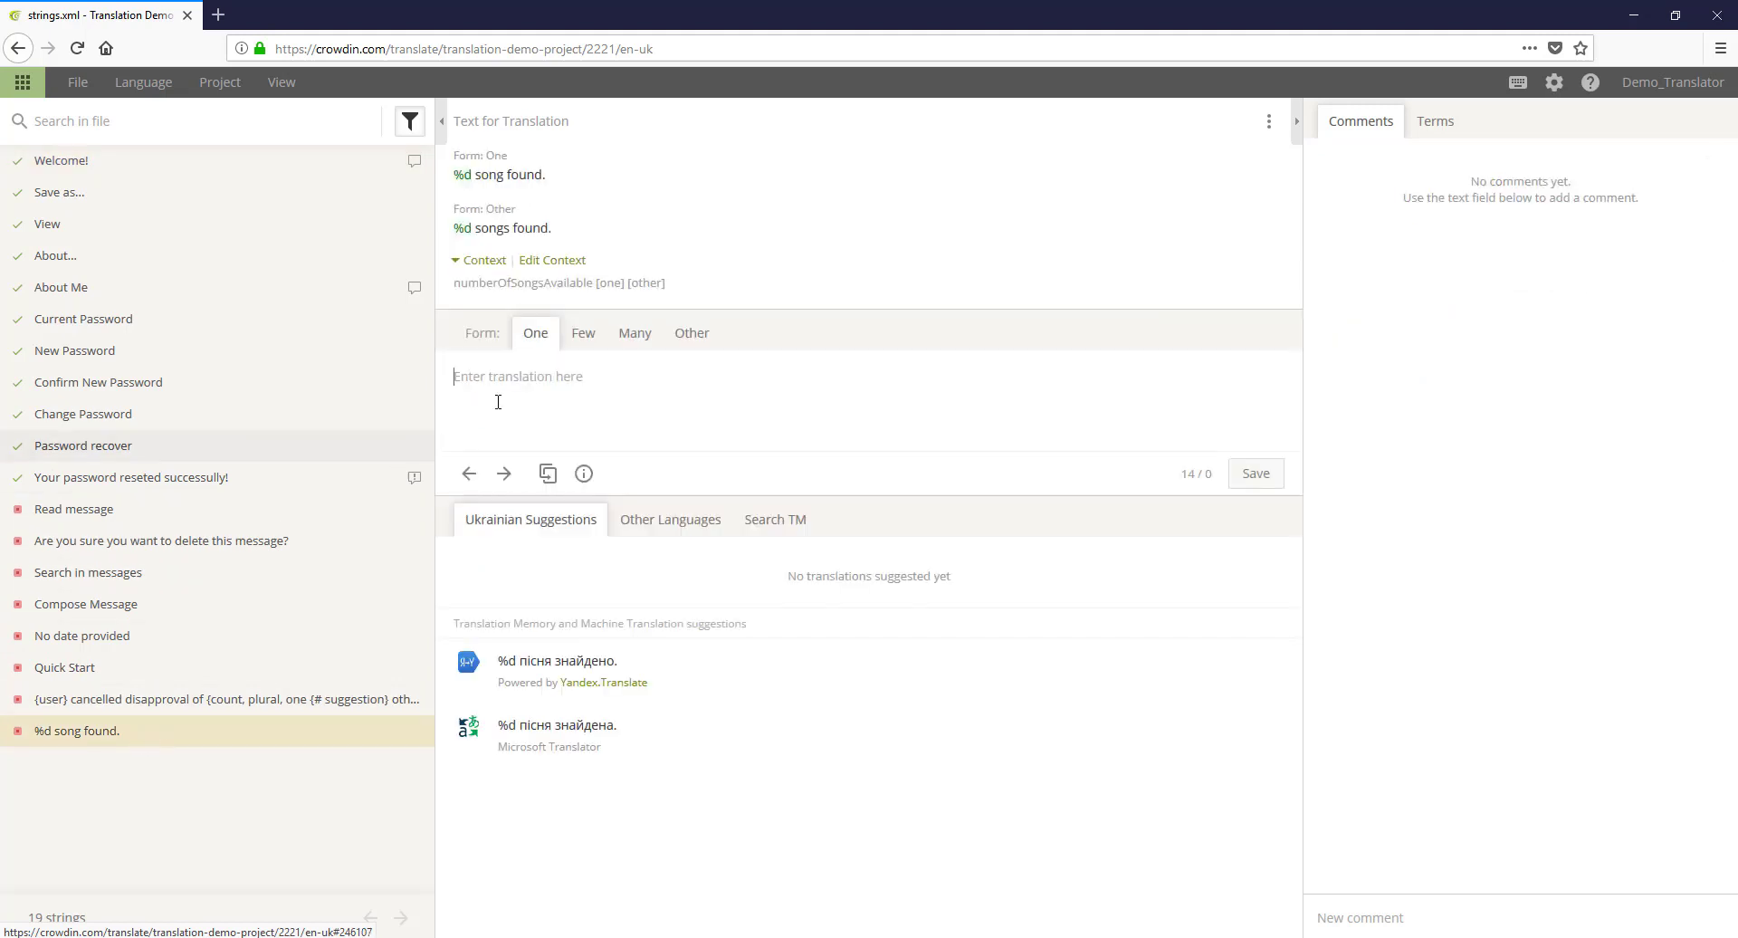
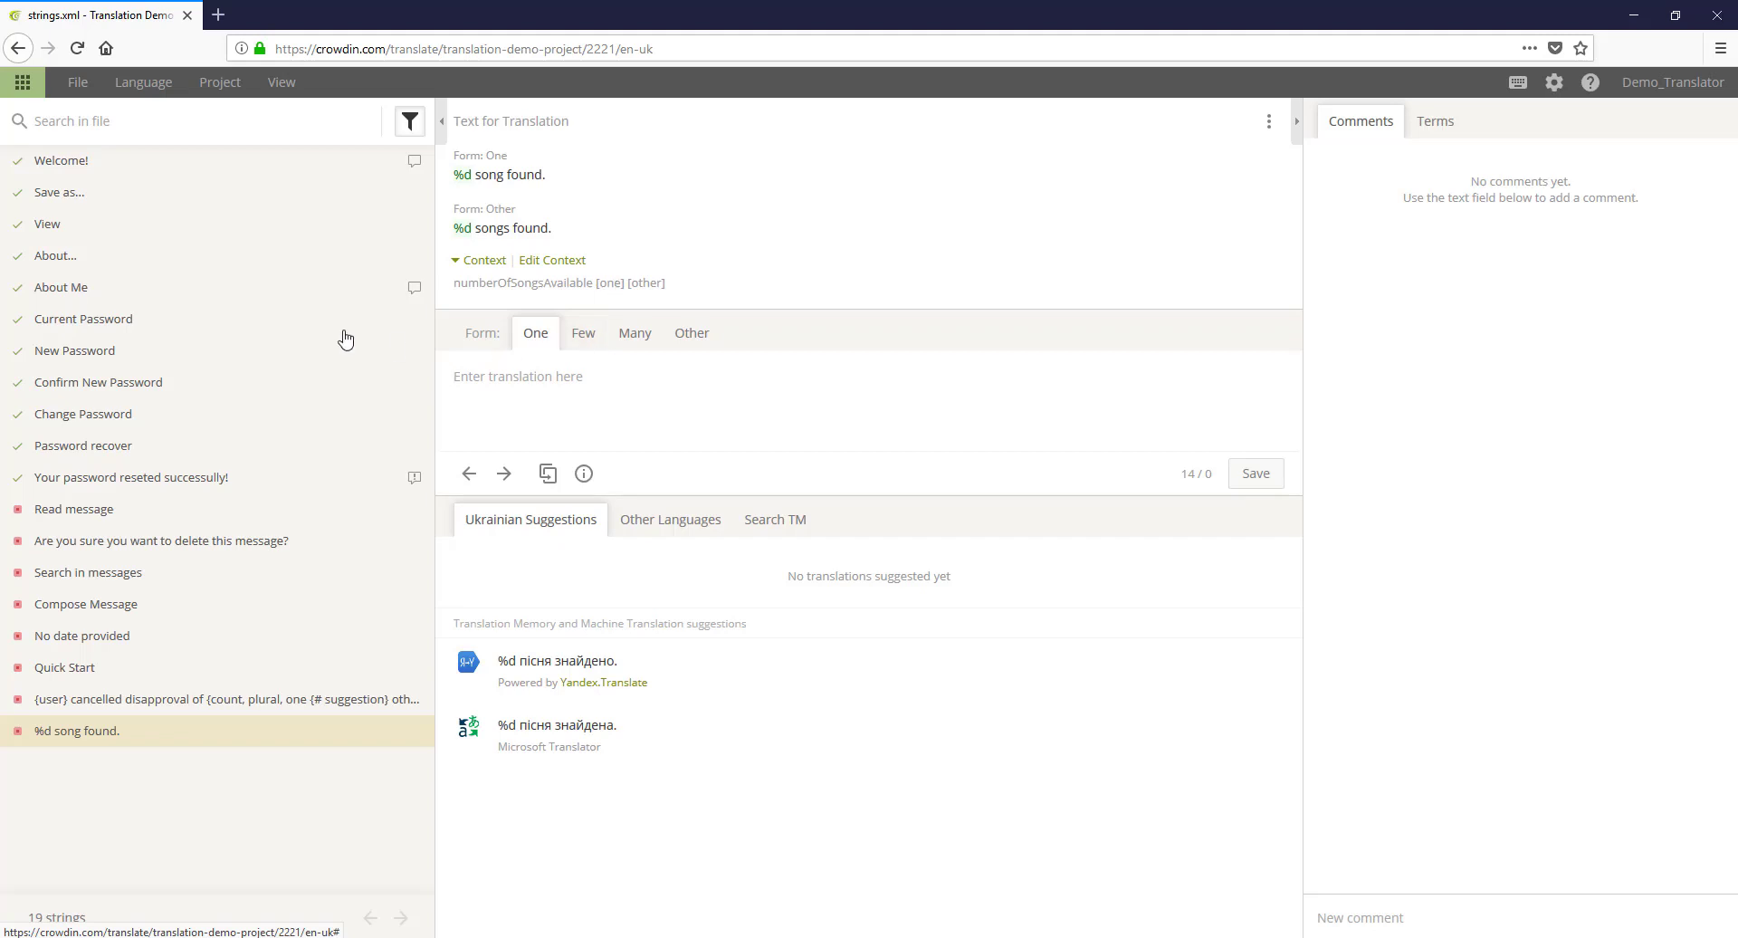
Step: Switch the target language to French and compare the One and Other plural forms of "%d song found."
left_click(138, 83)
left_click(158, 140)
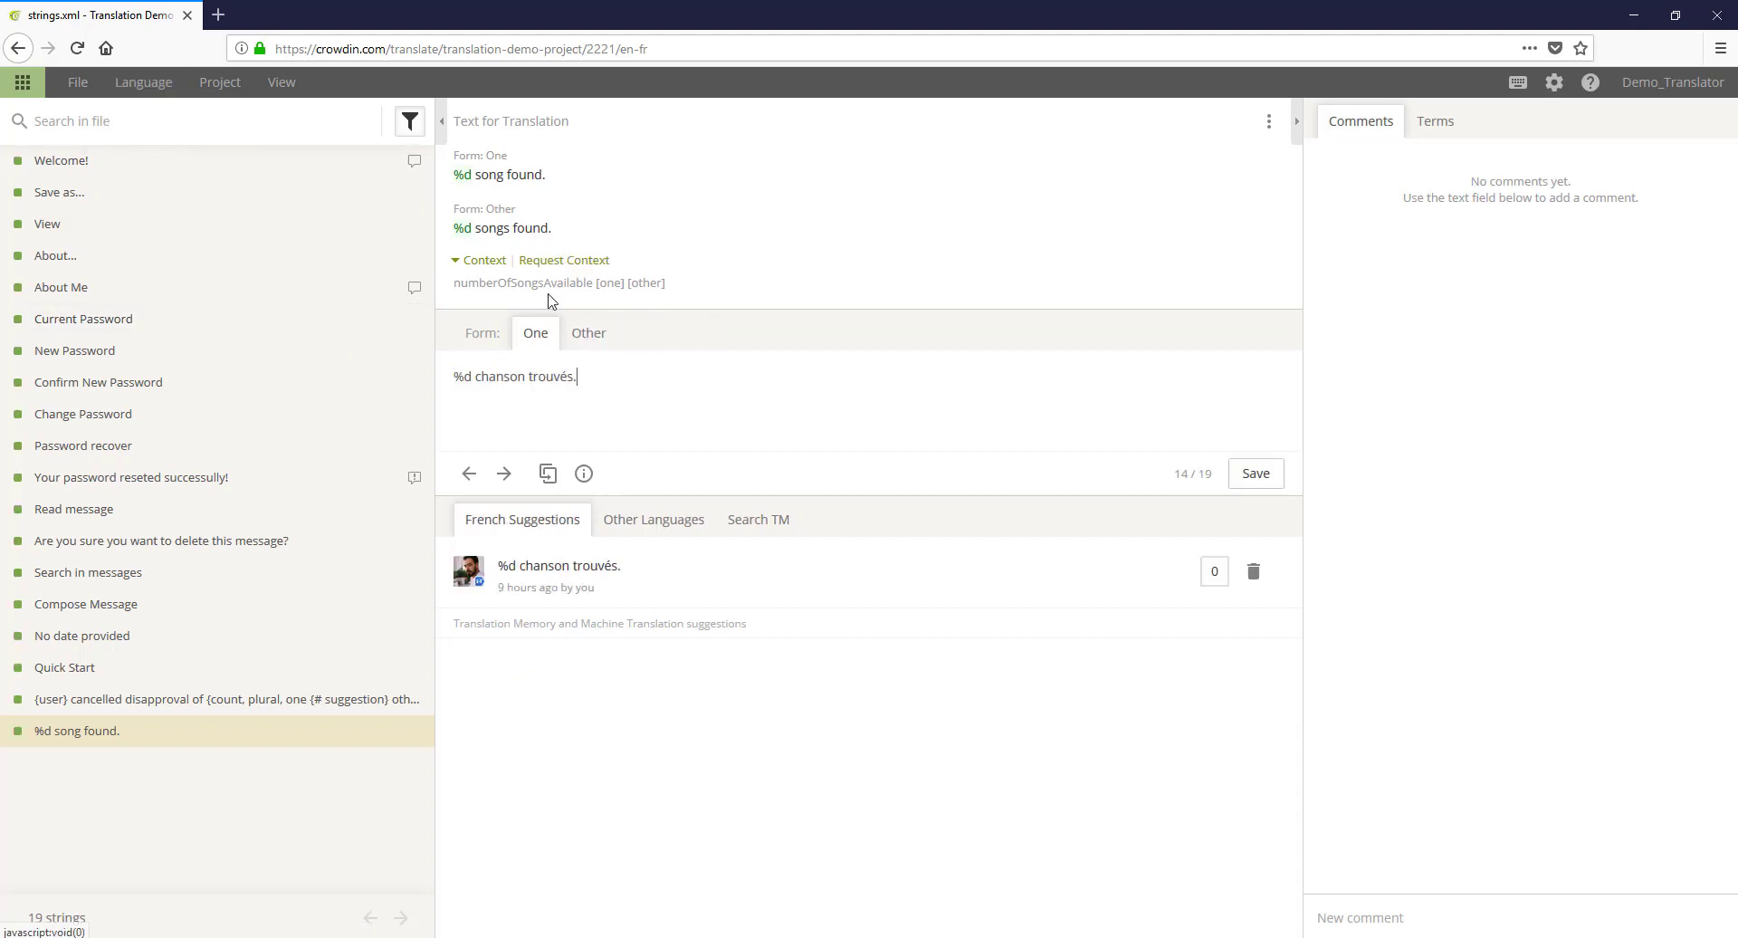
left_click(537, 337)
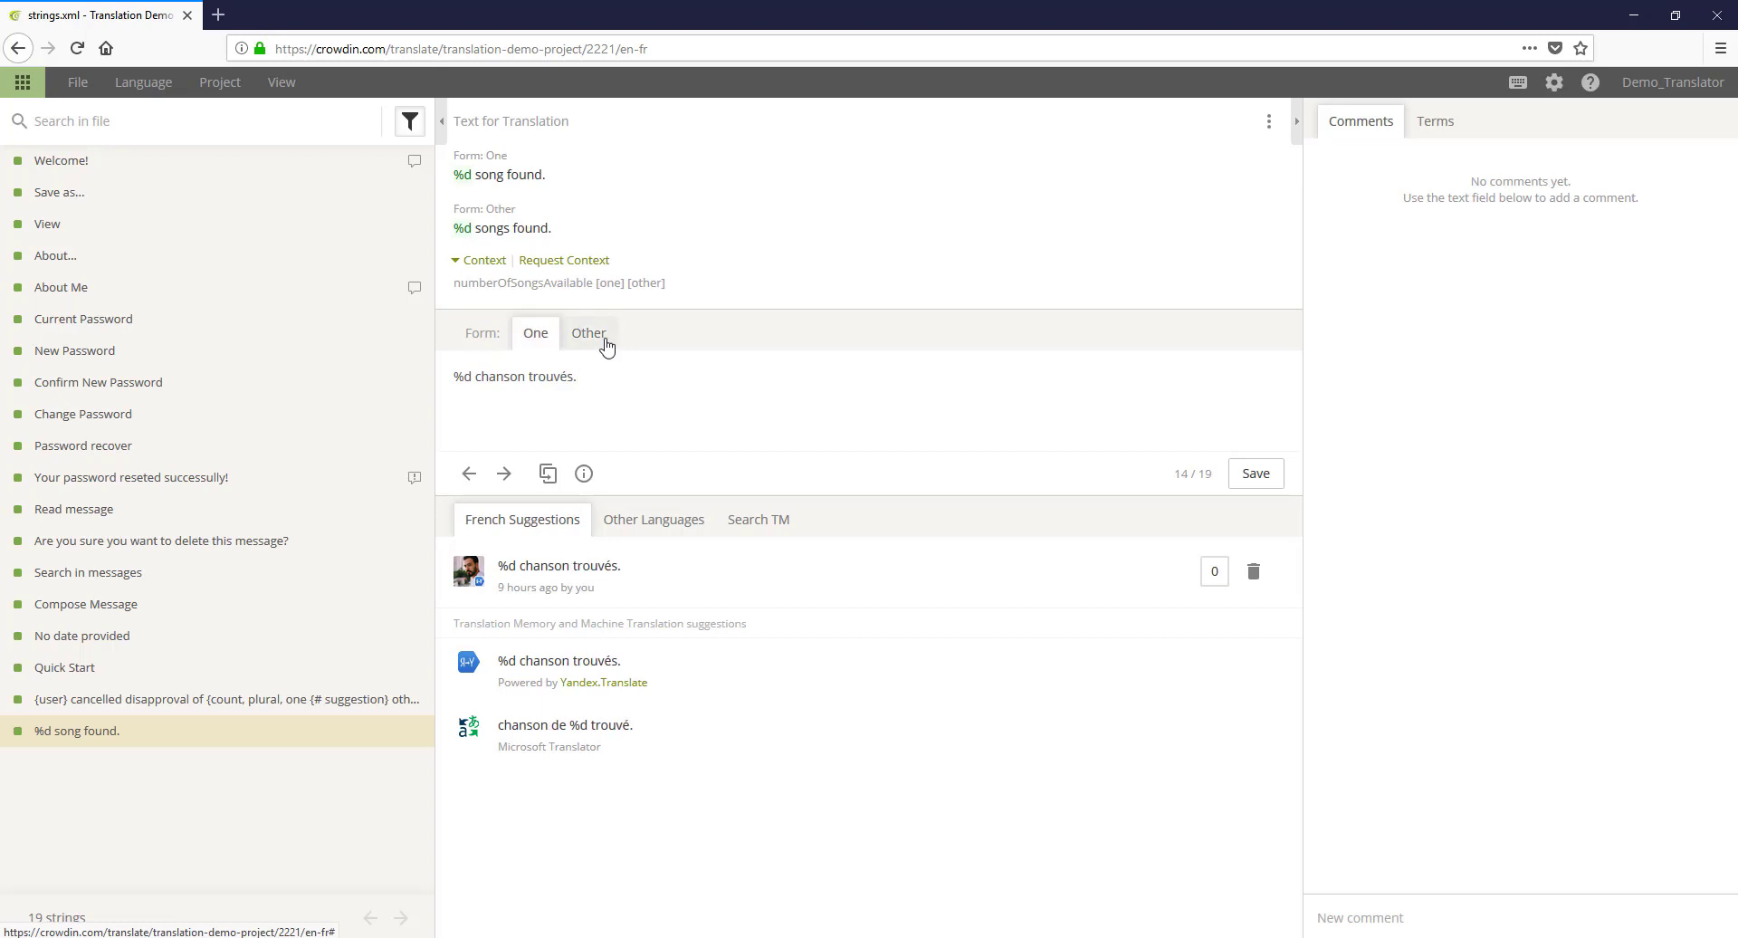
left_click(599, 341)
left_click(535, 334)
left_click(599, 341)
left_click(547, 336)
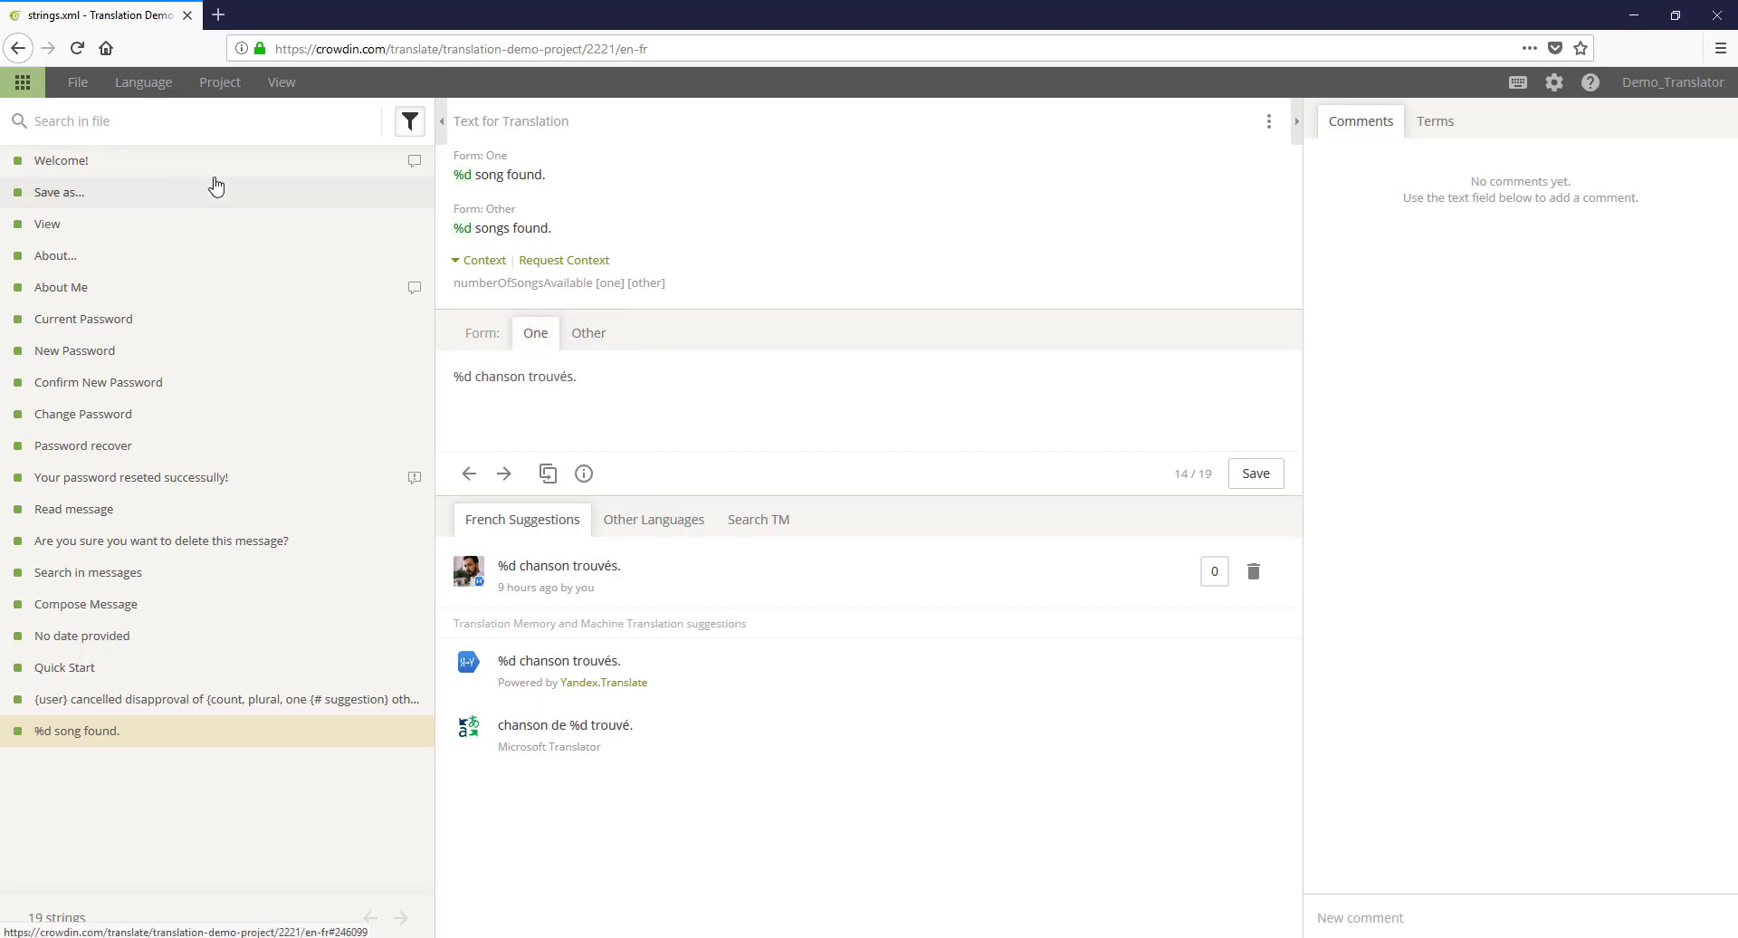
Step: Switch the target language back to Ukrainian and view the Few plural form of "%d song found."
left_click(142, 83)
left_click(187, 167)
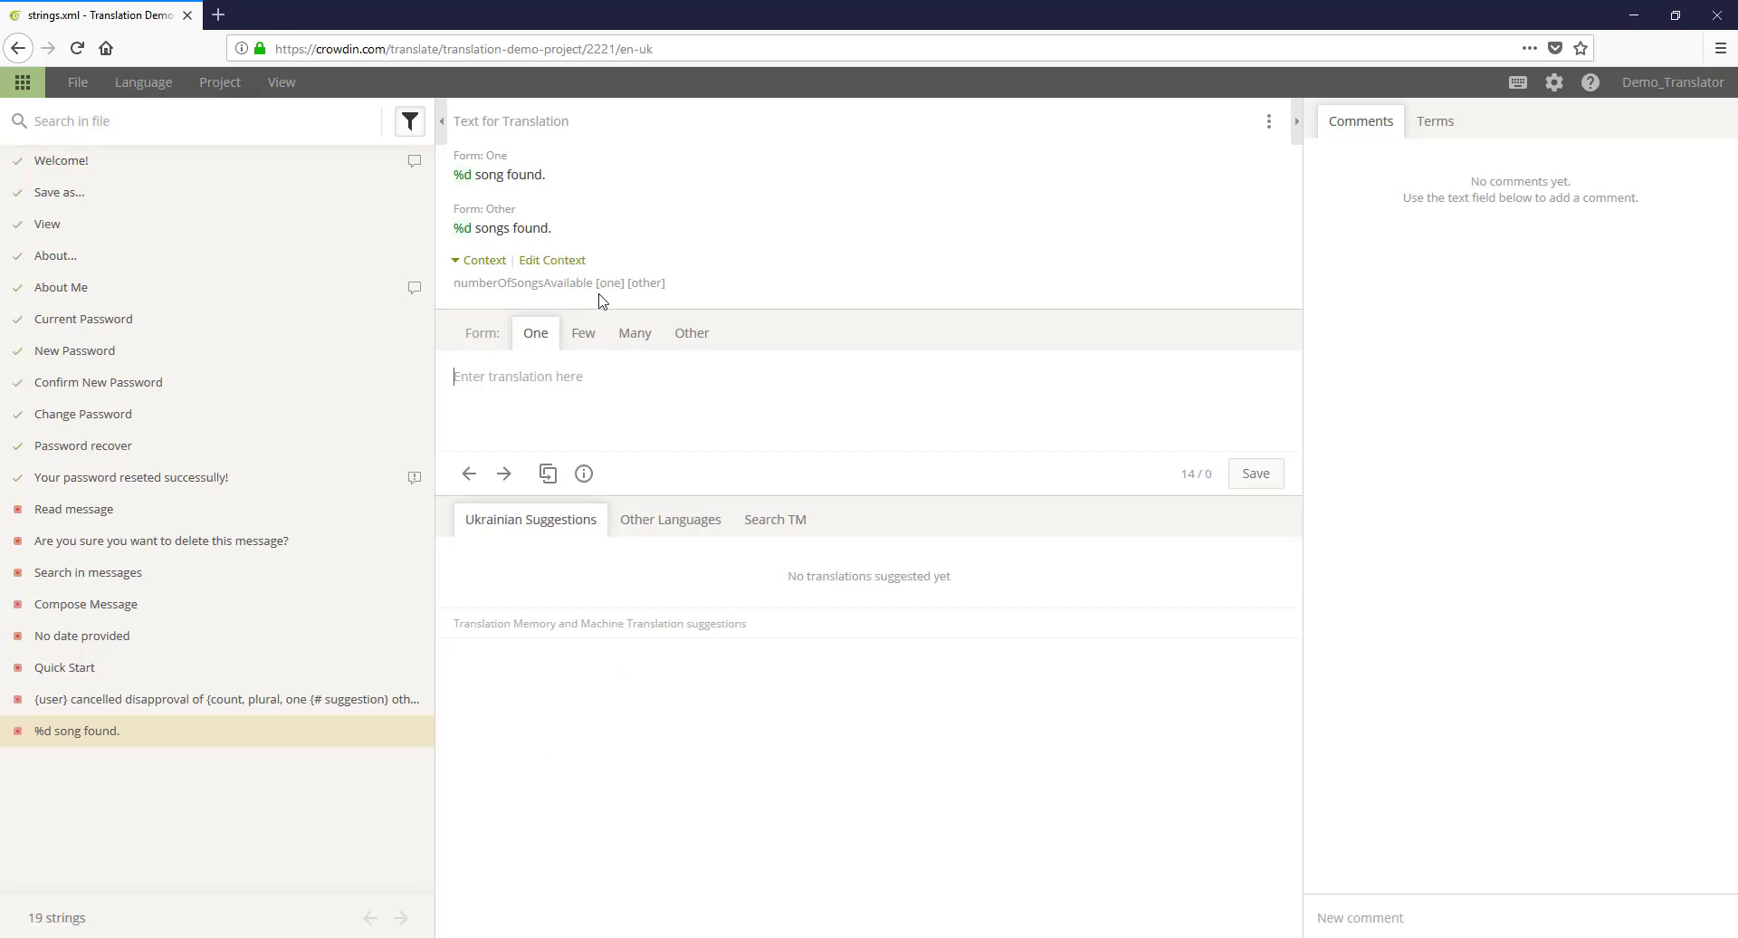
left_click(576, 334)
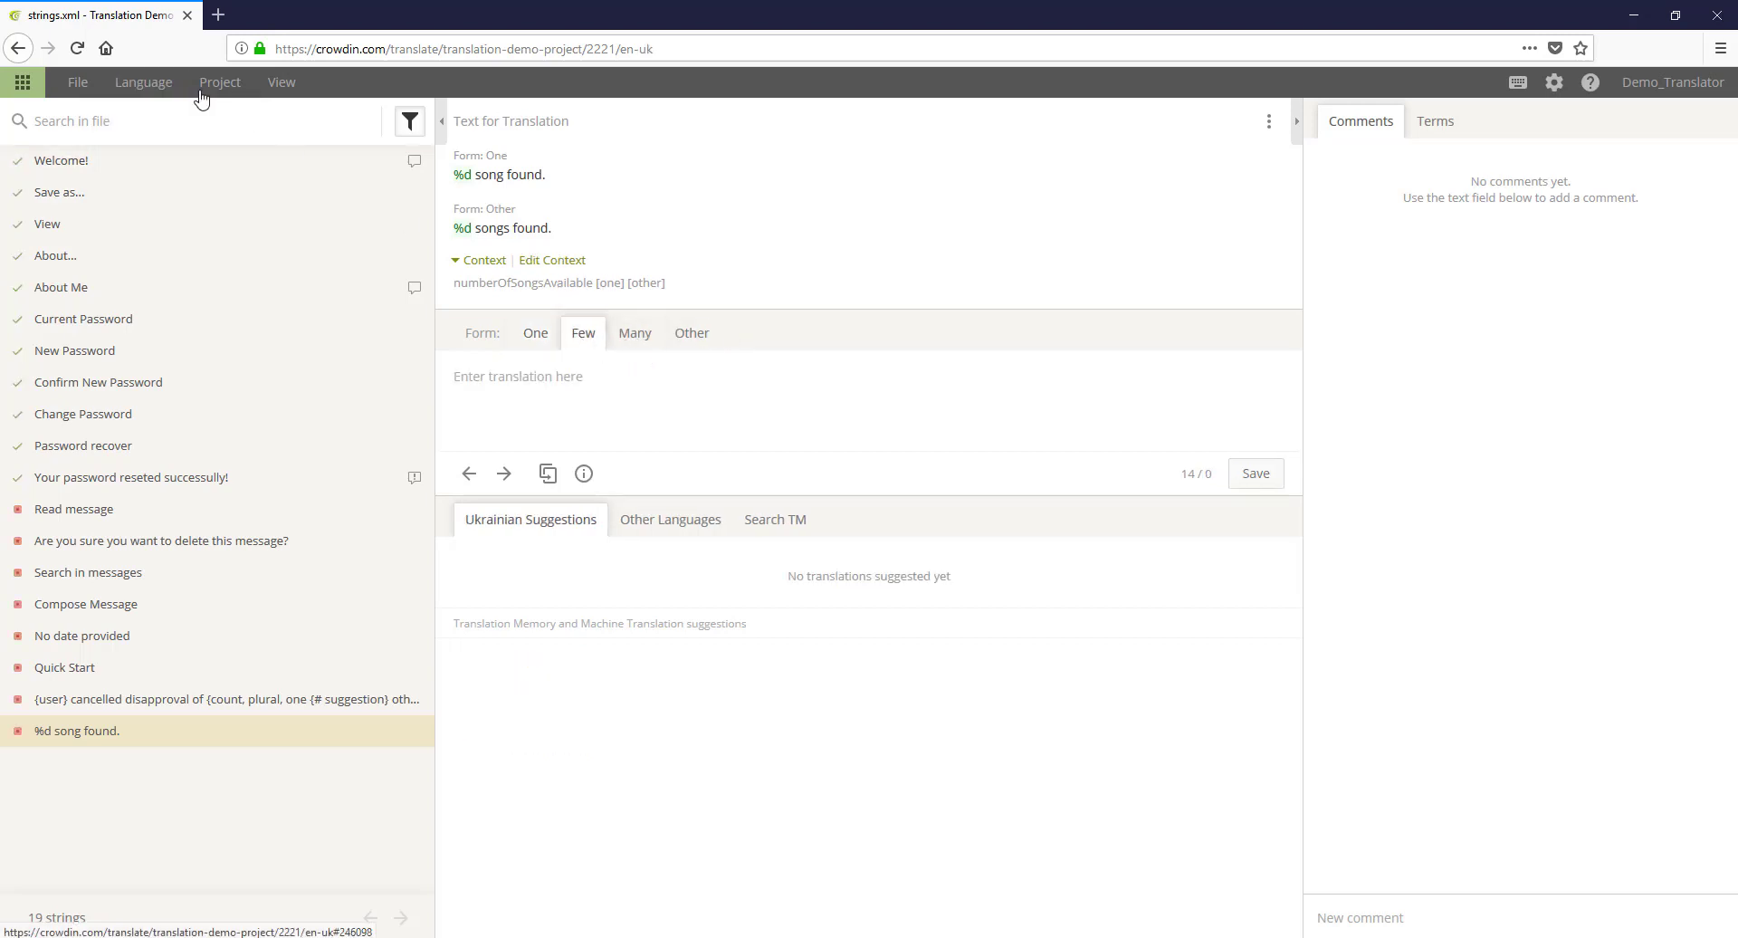
Step: Switch the target language to Arabic and view the Other and Many plural forms of "%d song found."
left_click(143, 82)
left_click(174, 116)
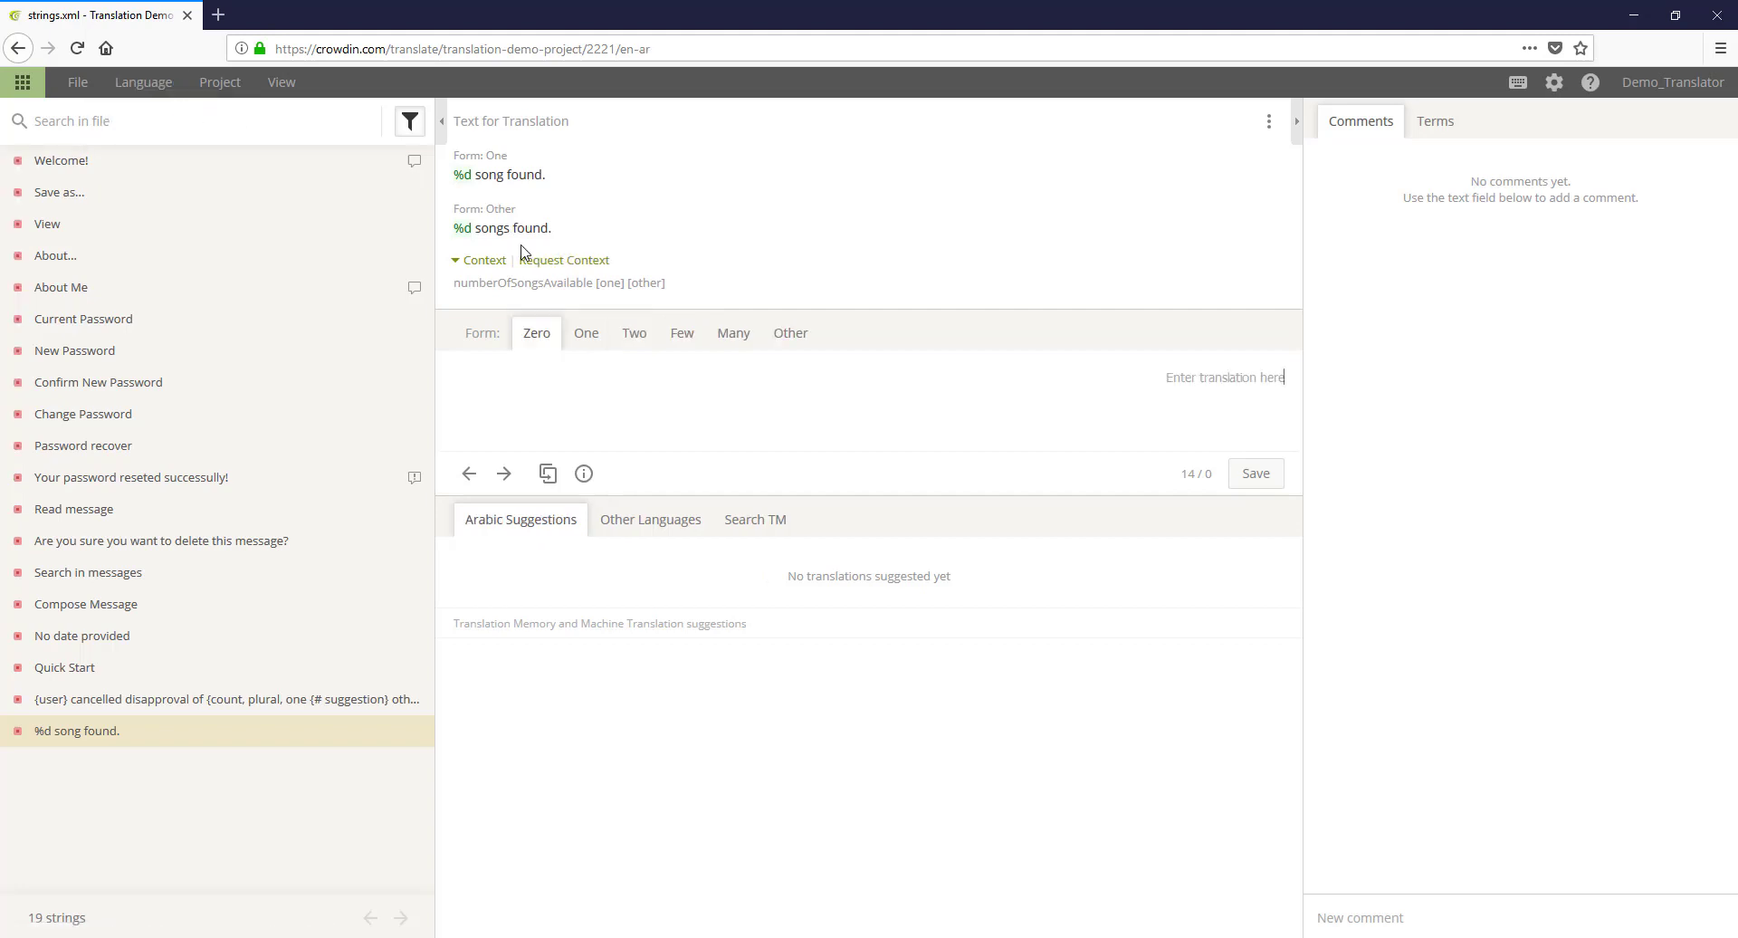
left_click(793, 337)
left_click(733, 334)
left_click(170, 86)
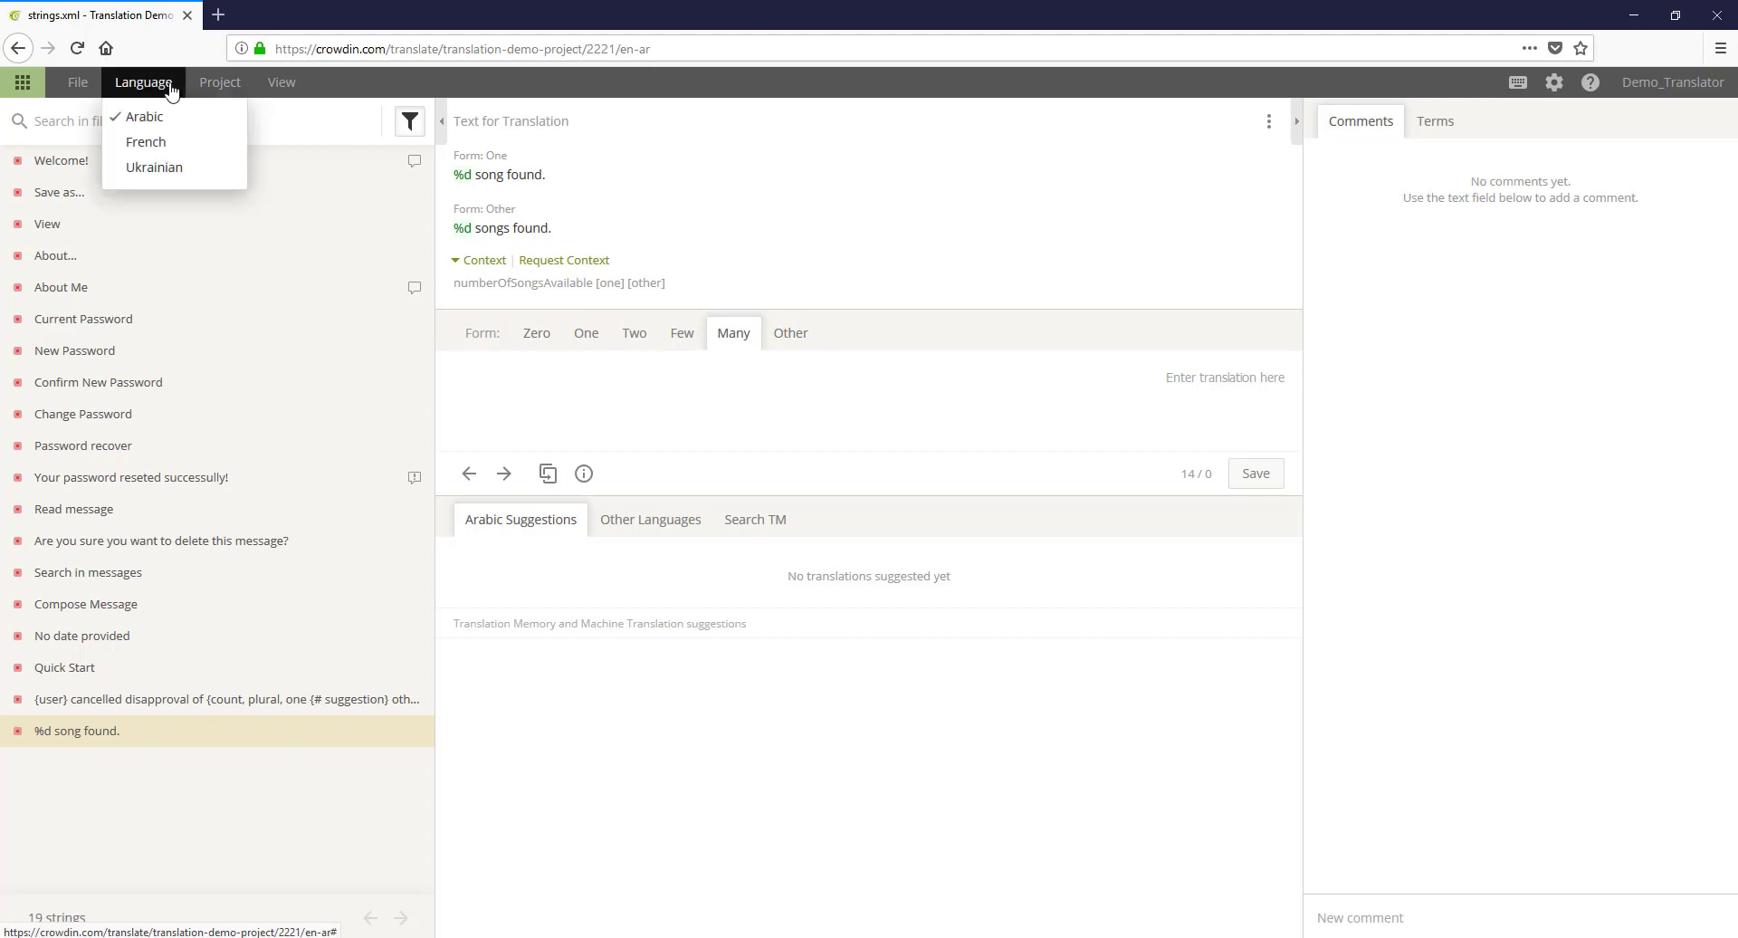
Step: Try out text entry in the Arabic Many form with "sdasdsa" and clear it again
left_click(980, 384)
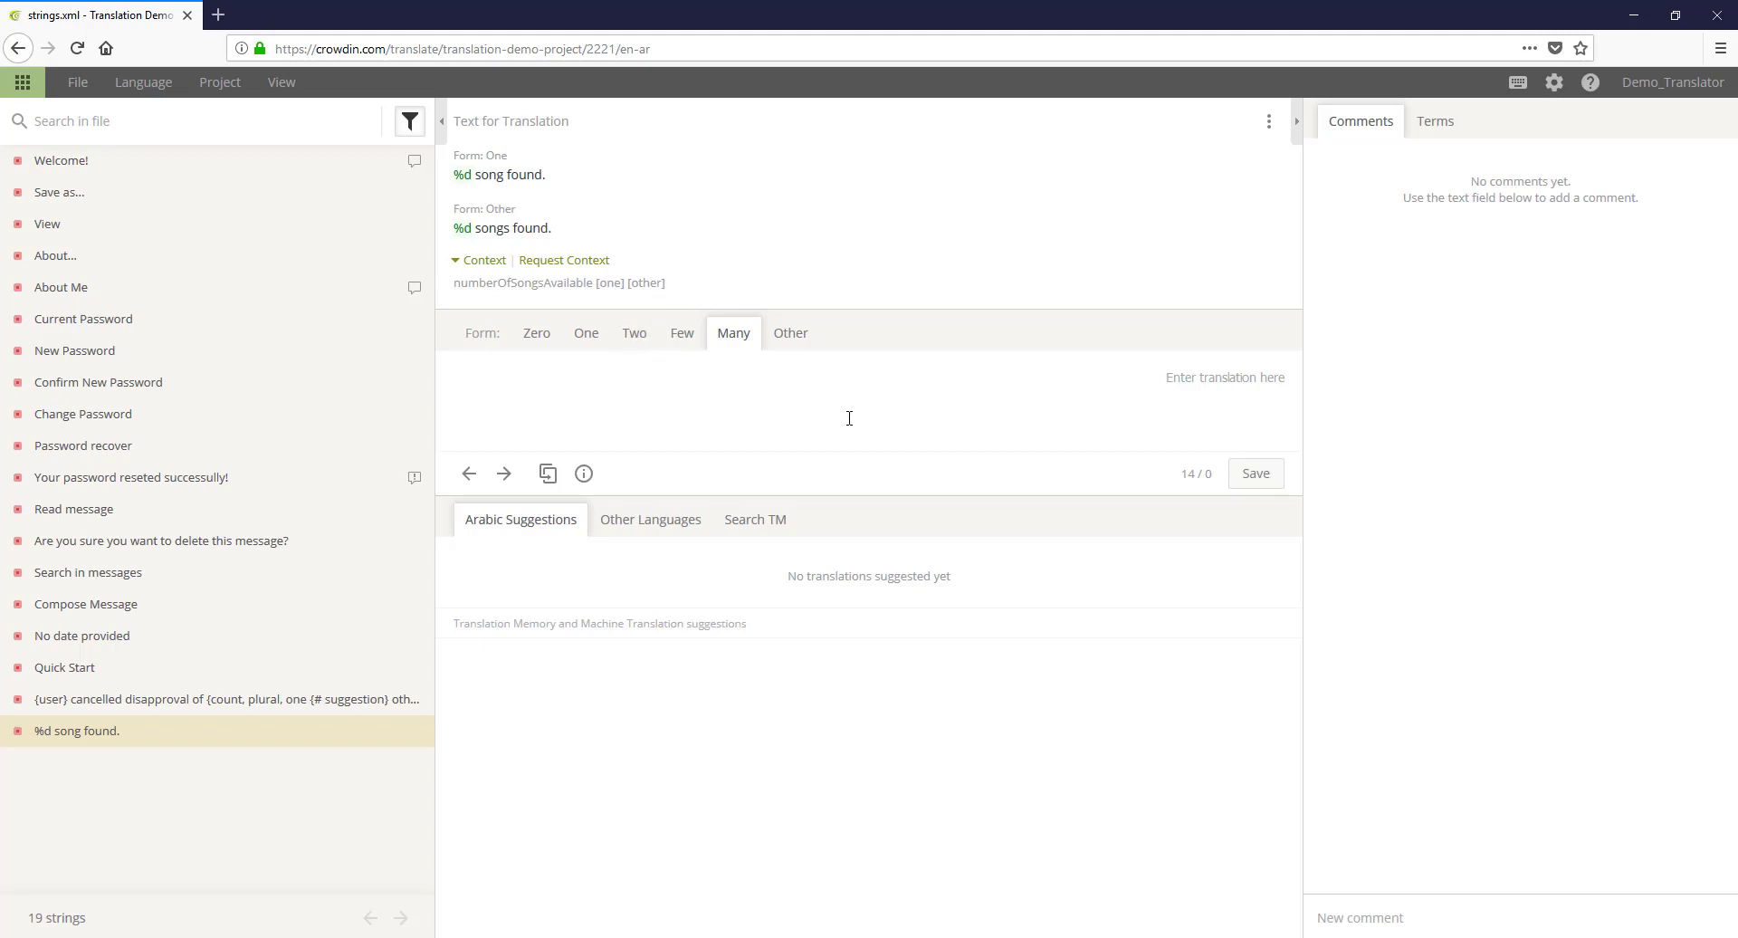
type("ا")
key("BackSpace")
type("sdasdsa")
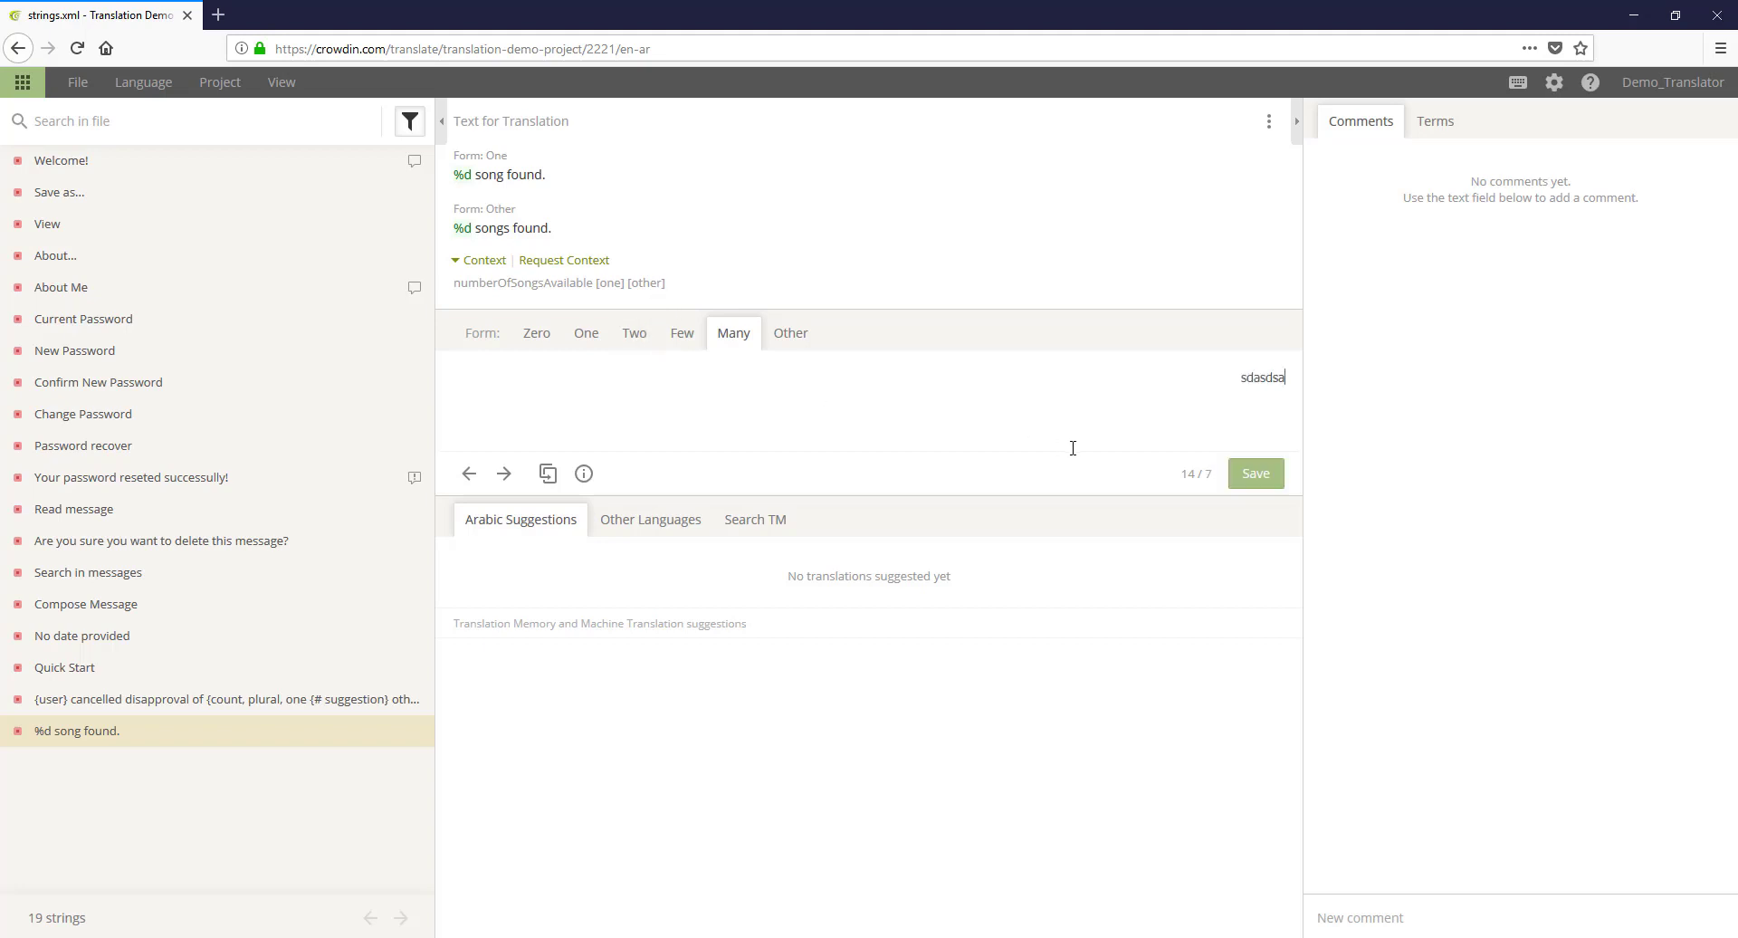
key("BackSpace")
key("BackSpace")
key("BackSpace")
key("BackSpace")
key("BackSpace")
key("BackSpace")
key("BackSpace")
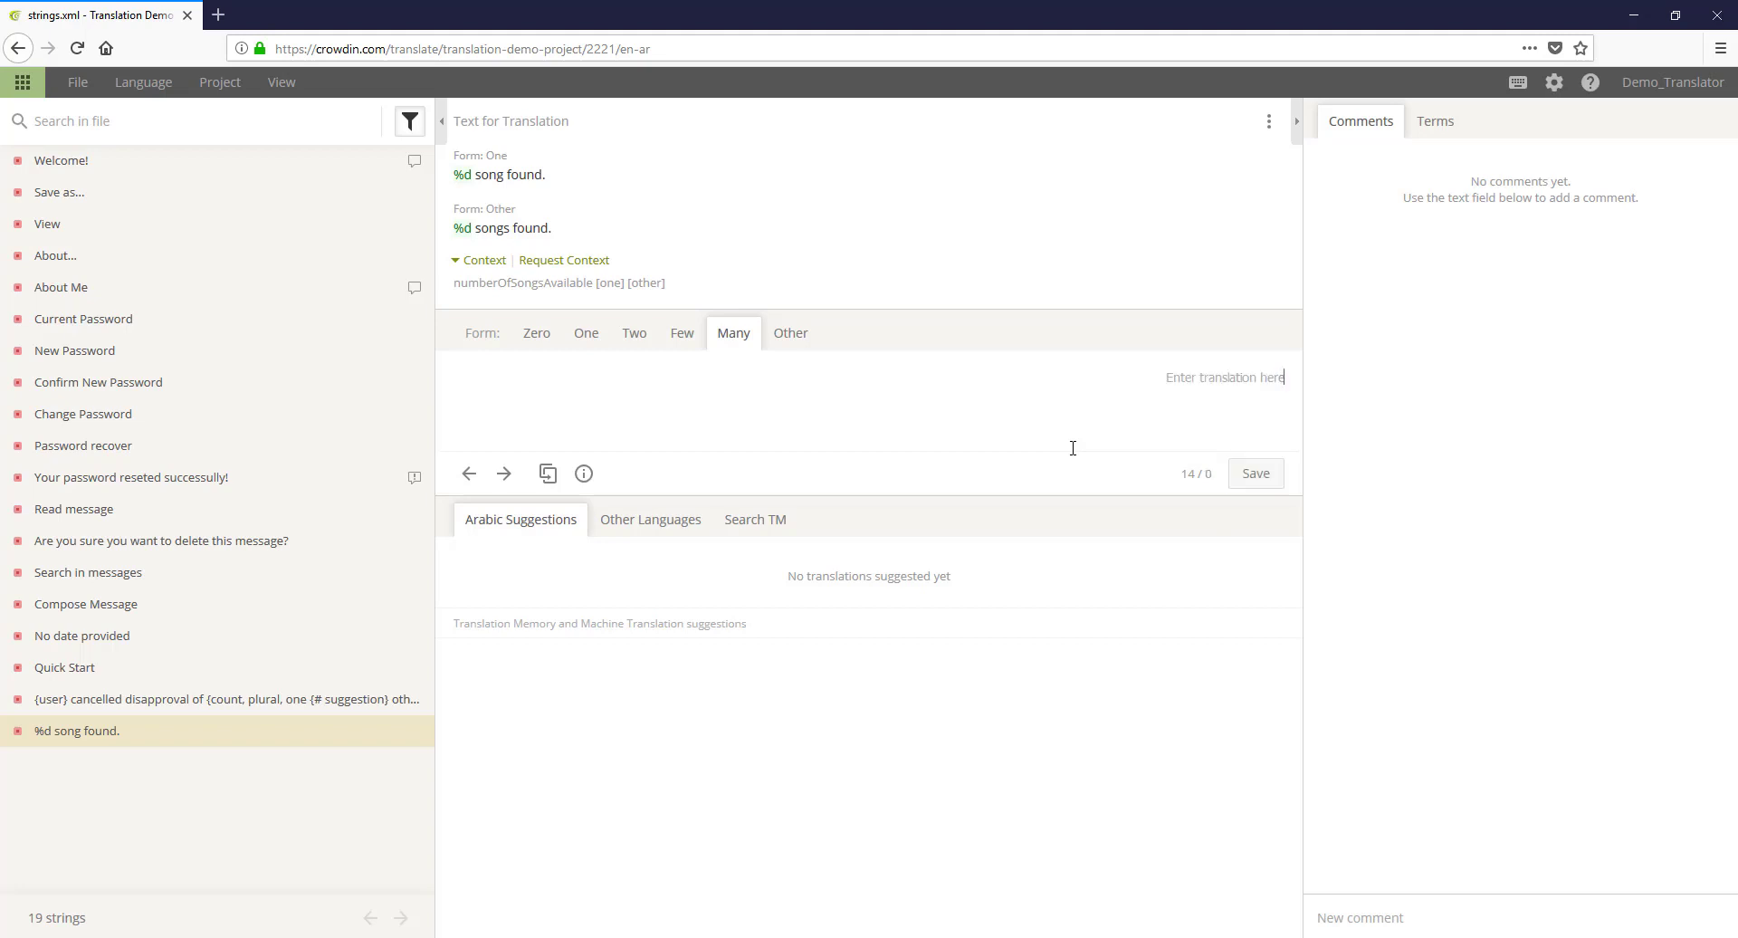
Step: Switch the target language to Ukrainian, translate the One form of "%d song found." as "%d пісня знайдена." and save it
left_click(145, 83)
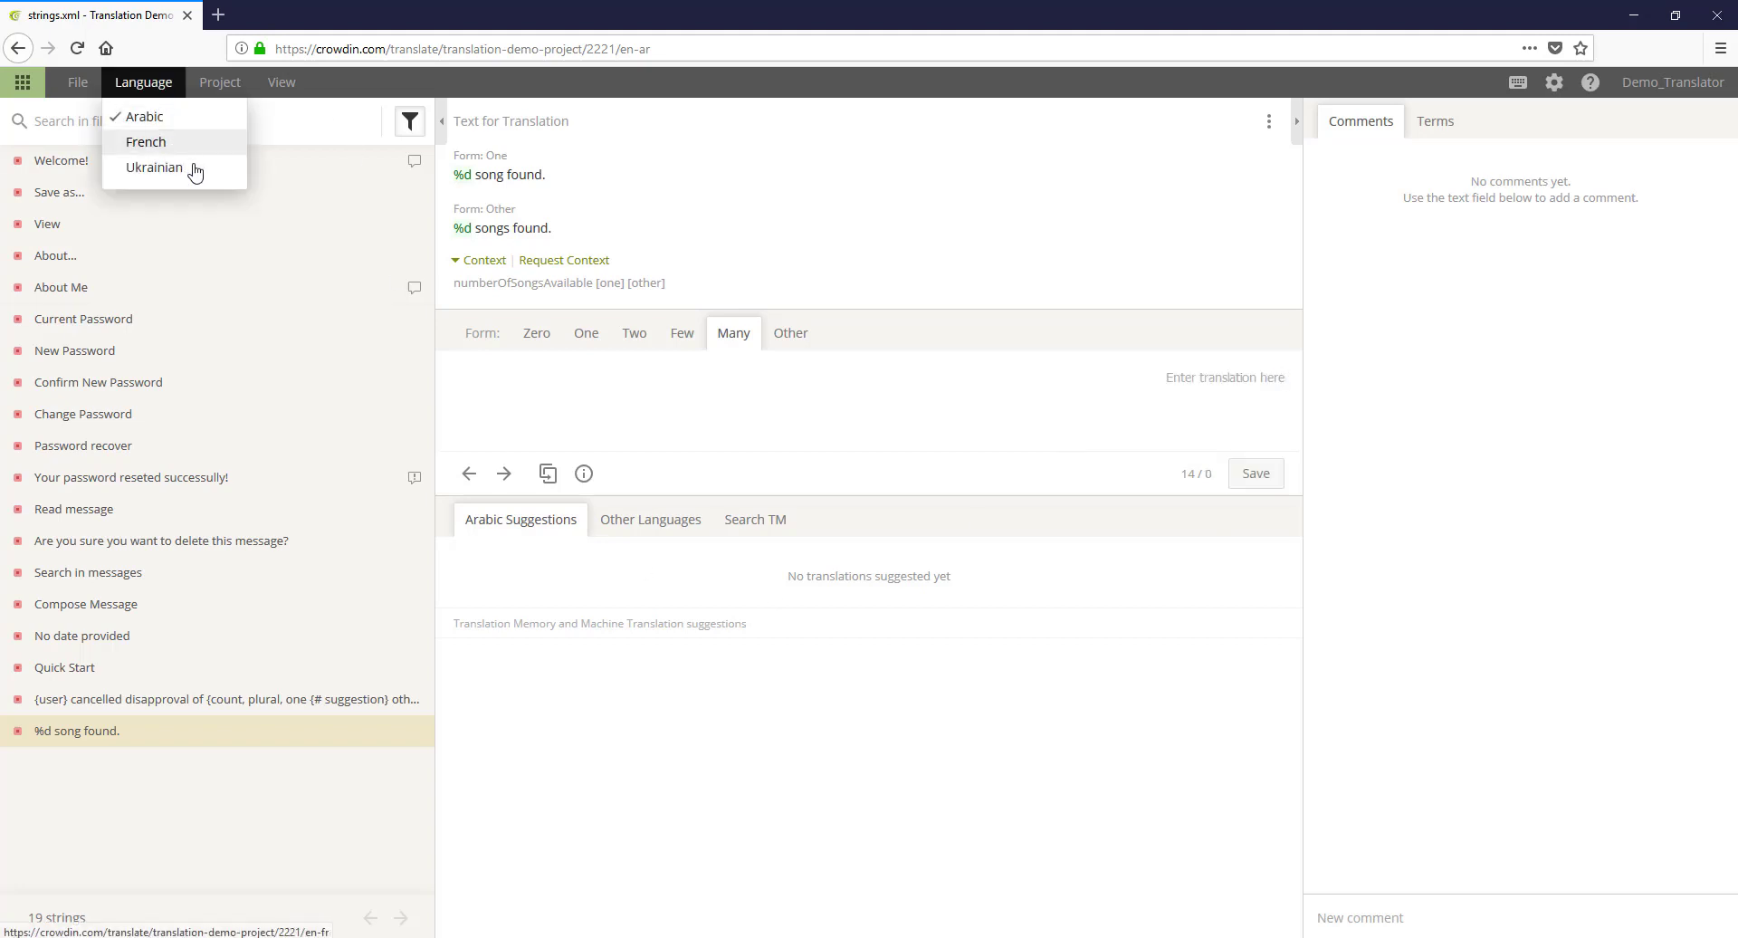
left_click(194, 170)
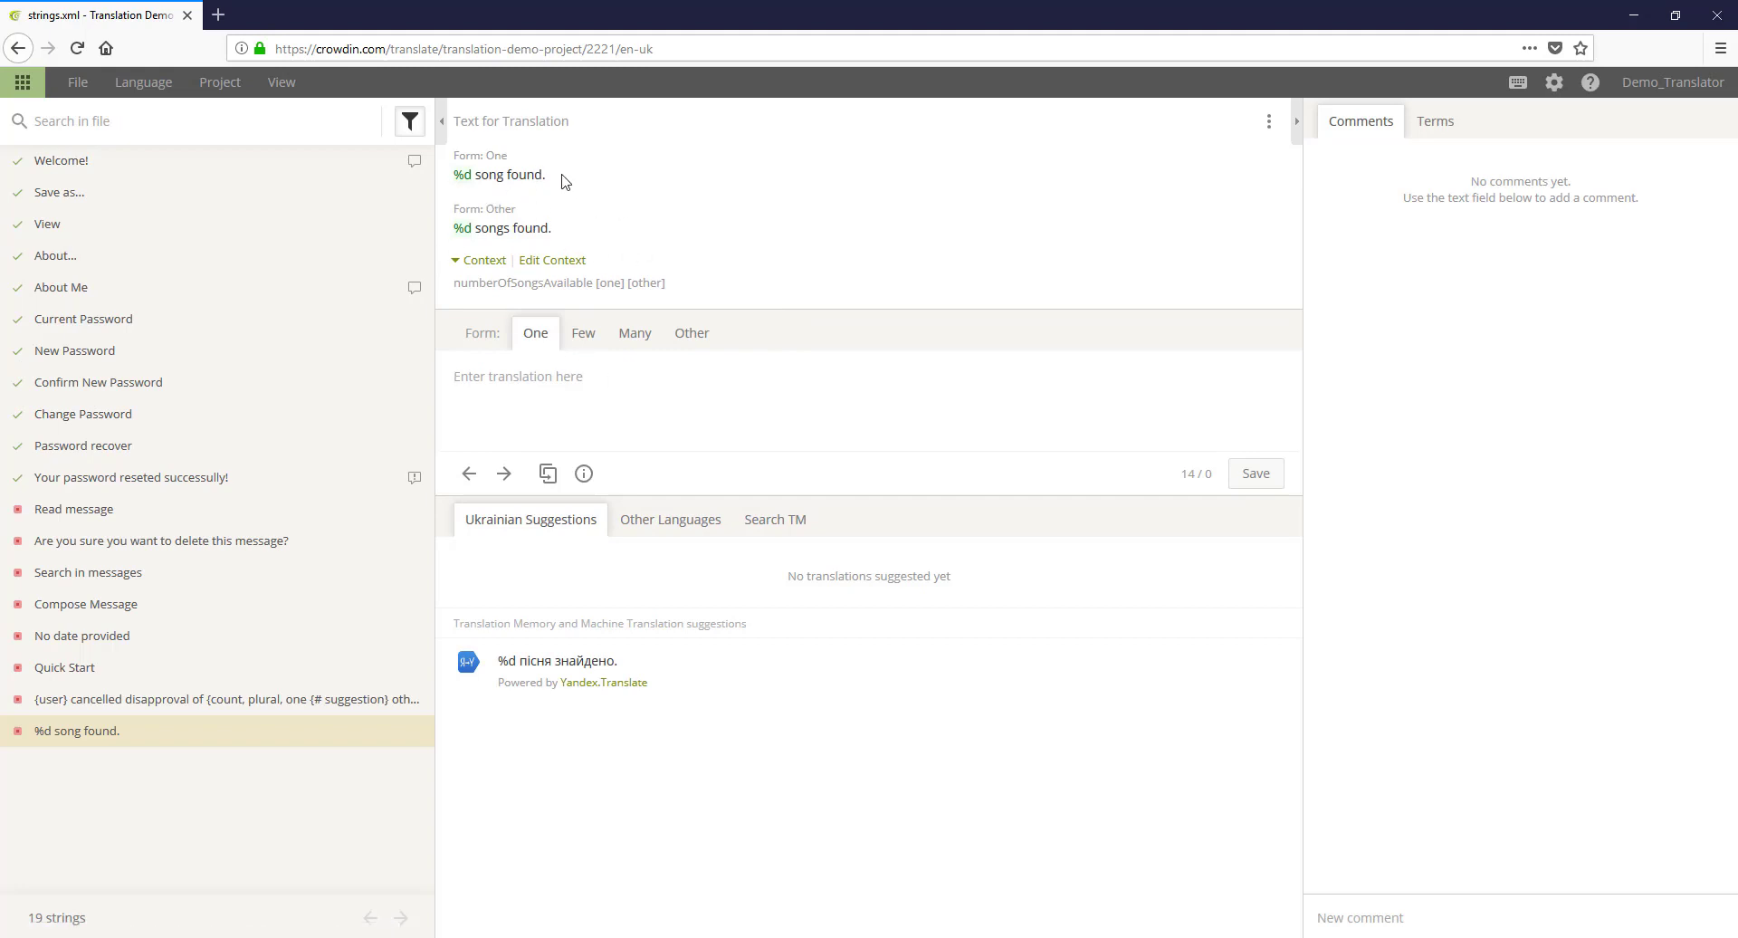
type("%d пісня знад")
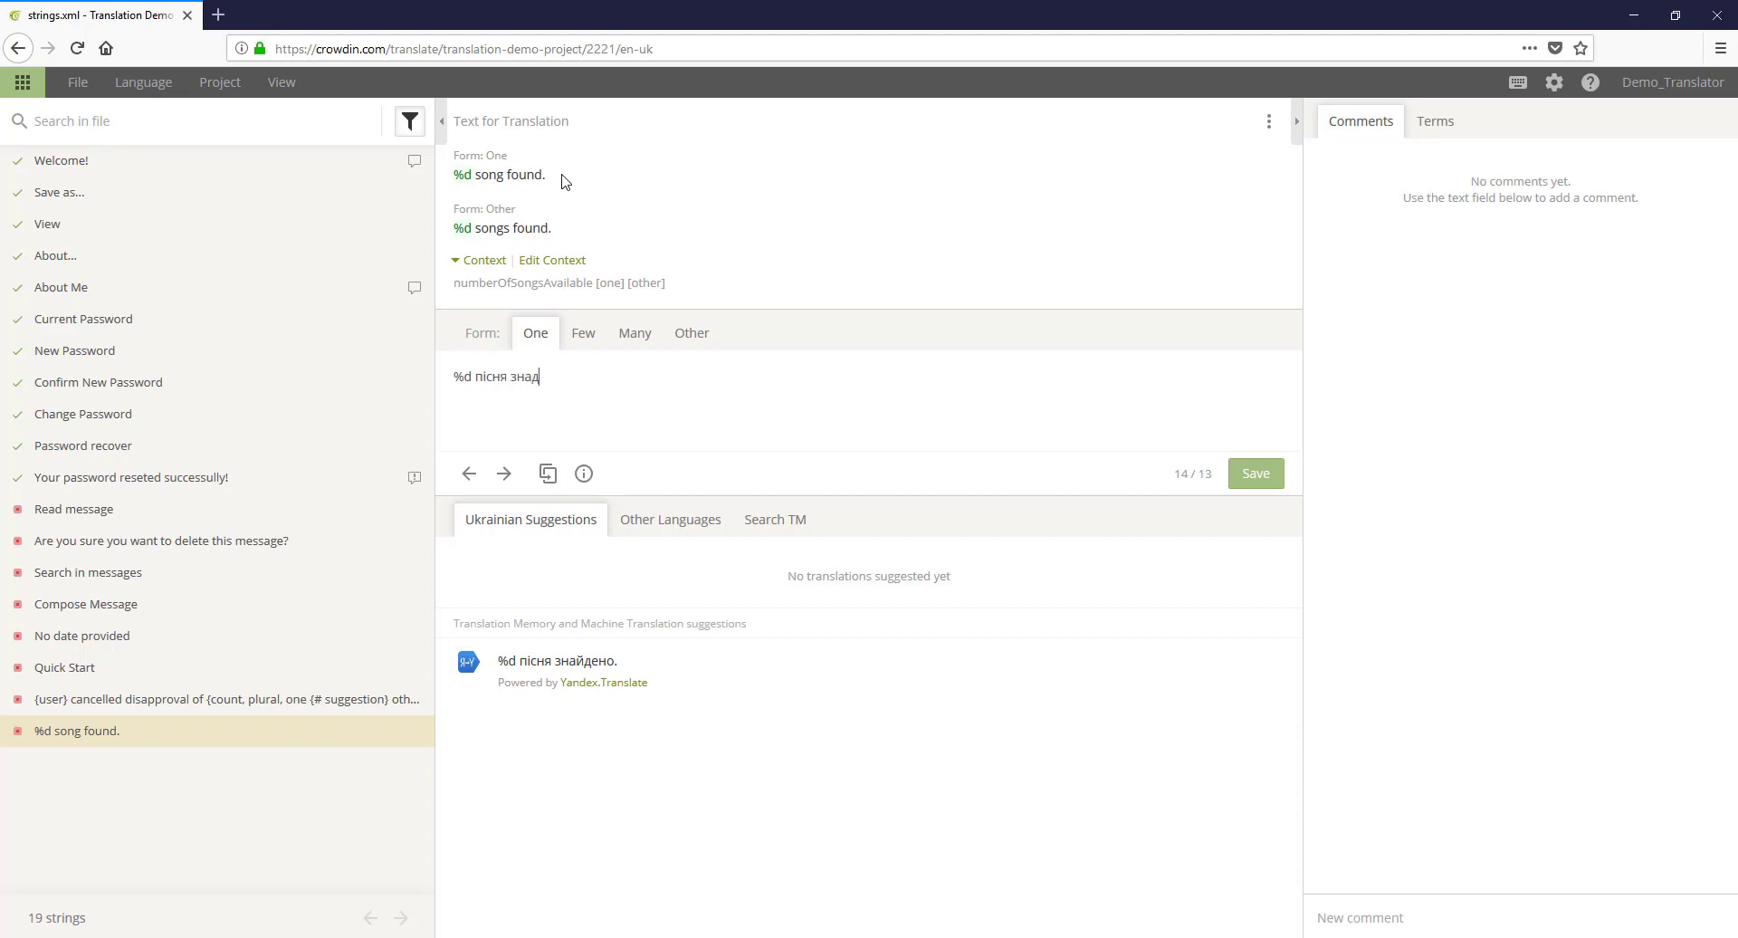
key("BackSpace")
type("йдена.")
key("ctrl+Return")
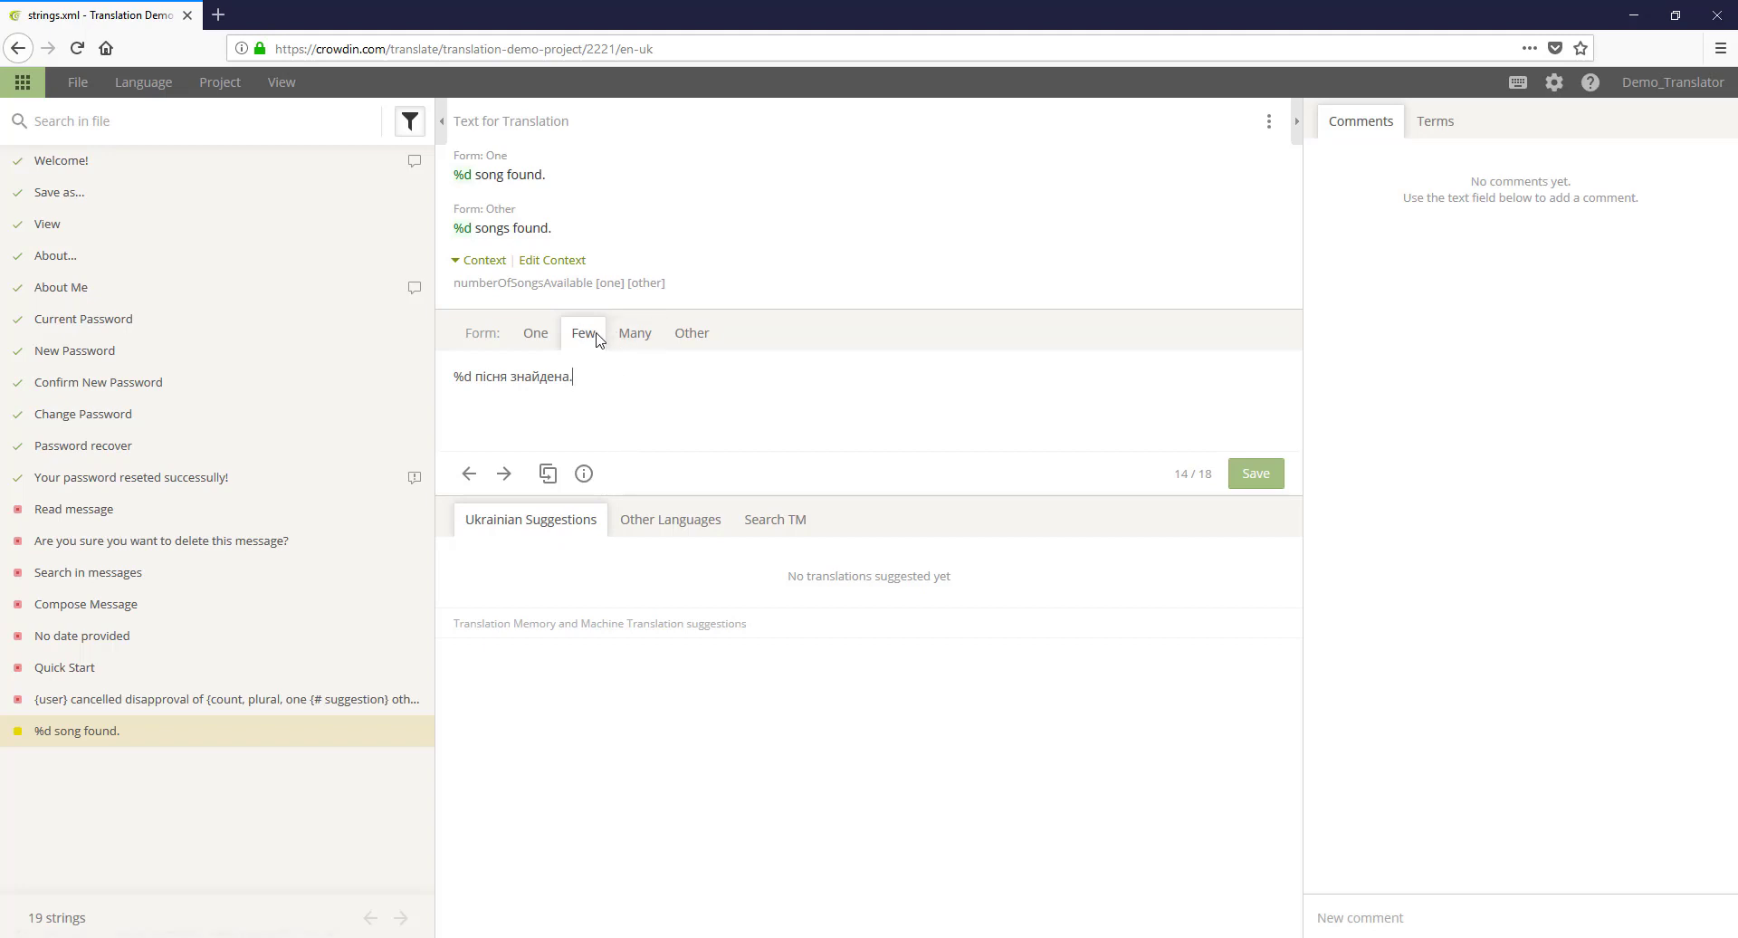
Step: Check which numbers the Few form covers, change its translation to "%d пісні знайдено." and save it
mouse_move(584, 474)
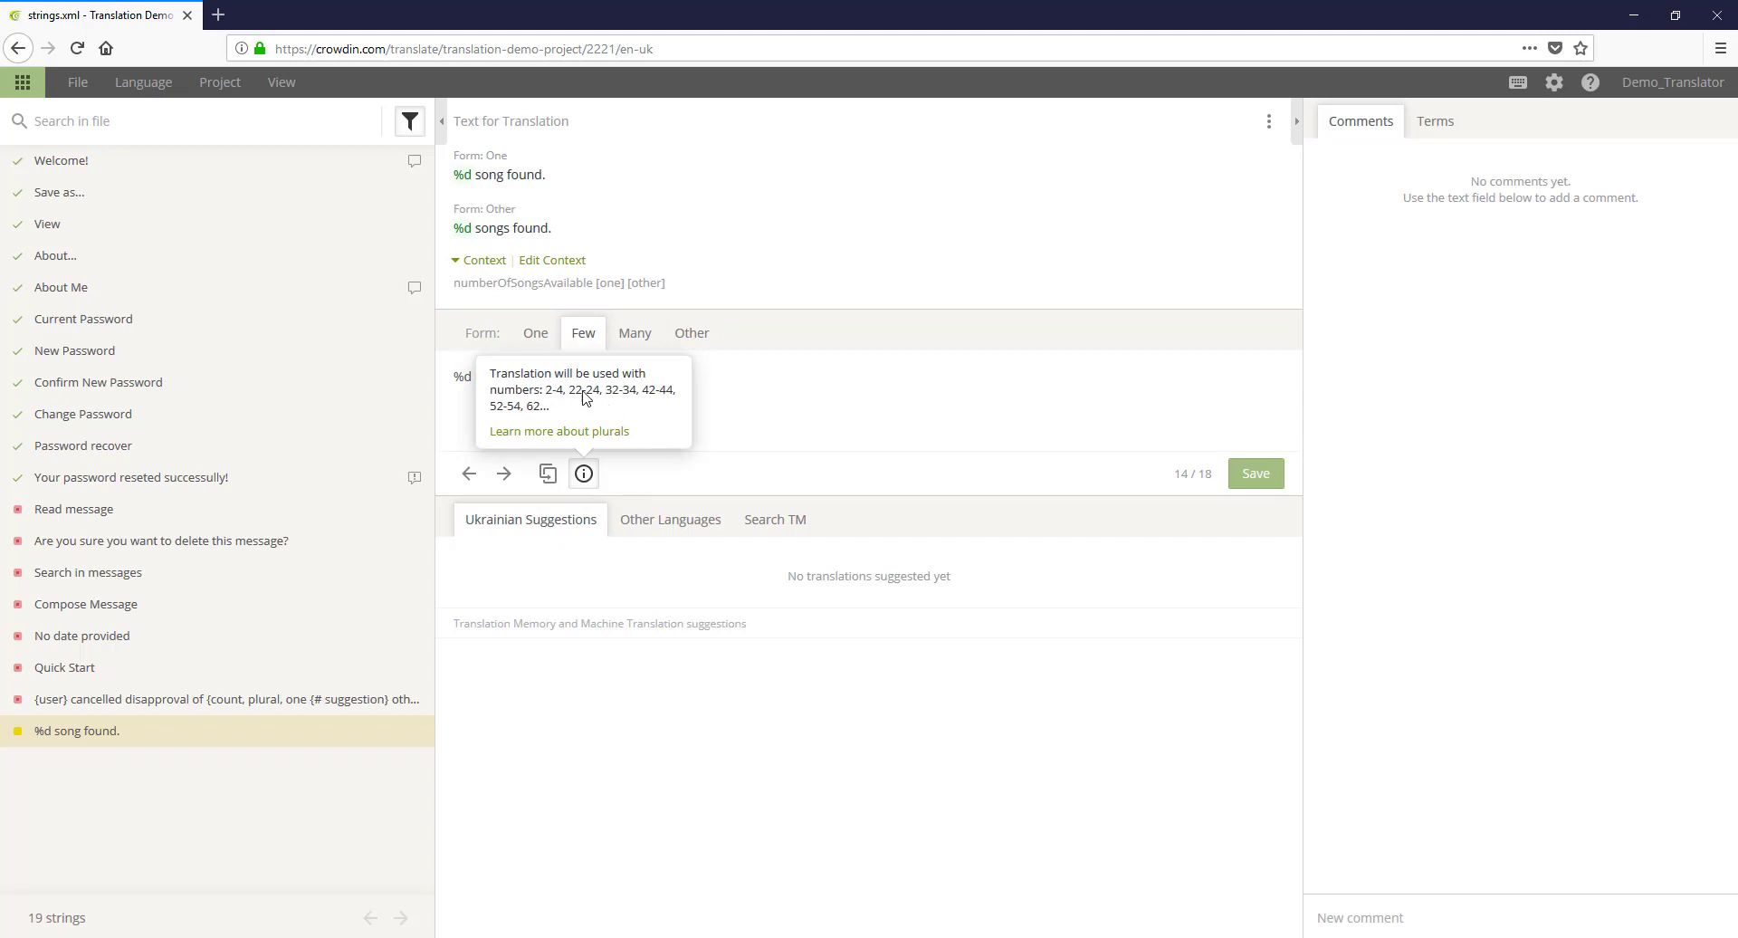
left_click(720, 399)
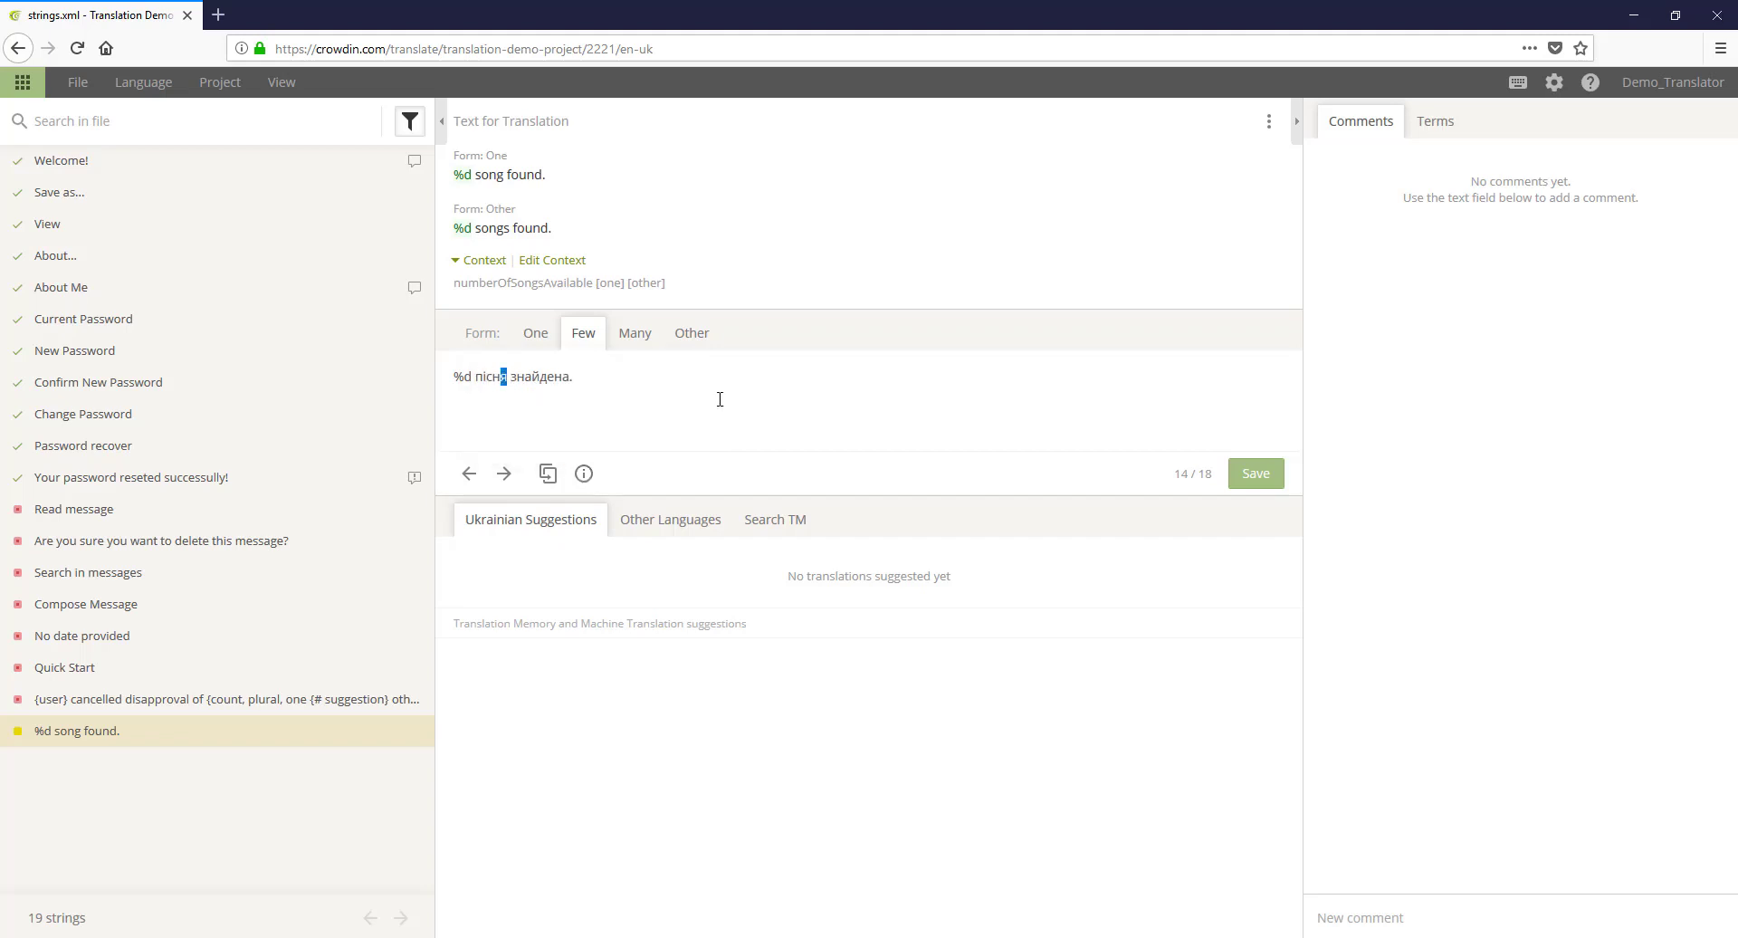
type("і")
key("ctrl+Return")
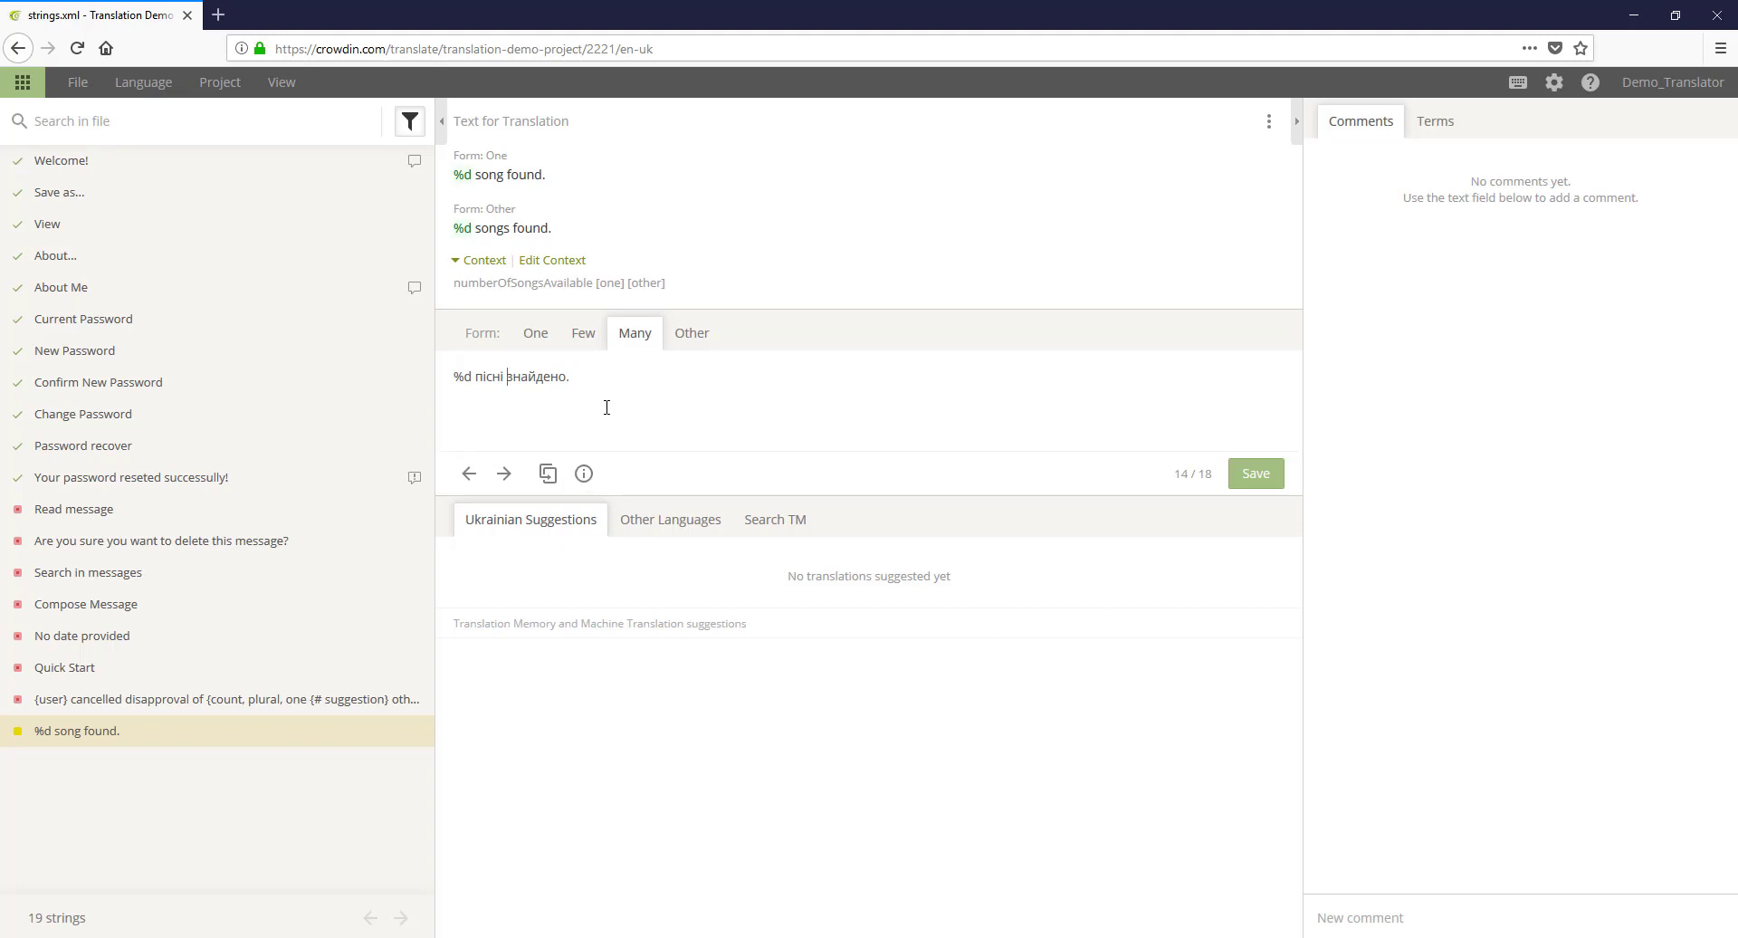
Step: Set the Many form's Ukrainian translation to "%d пісень знайдено." and save it
key("BackSpace")
key("BackSpace")
type("ень")
left_click(1265, 474)
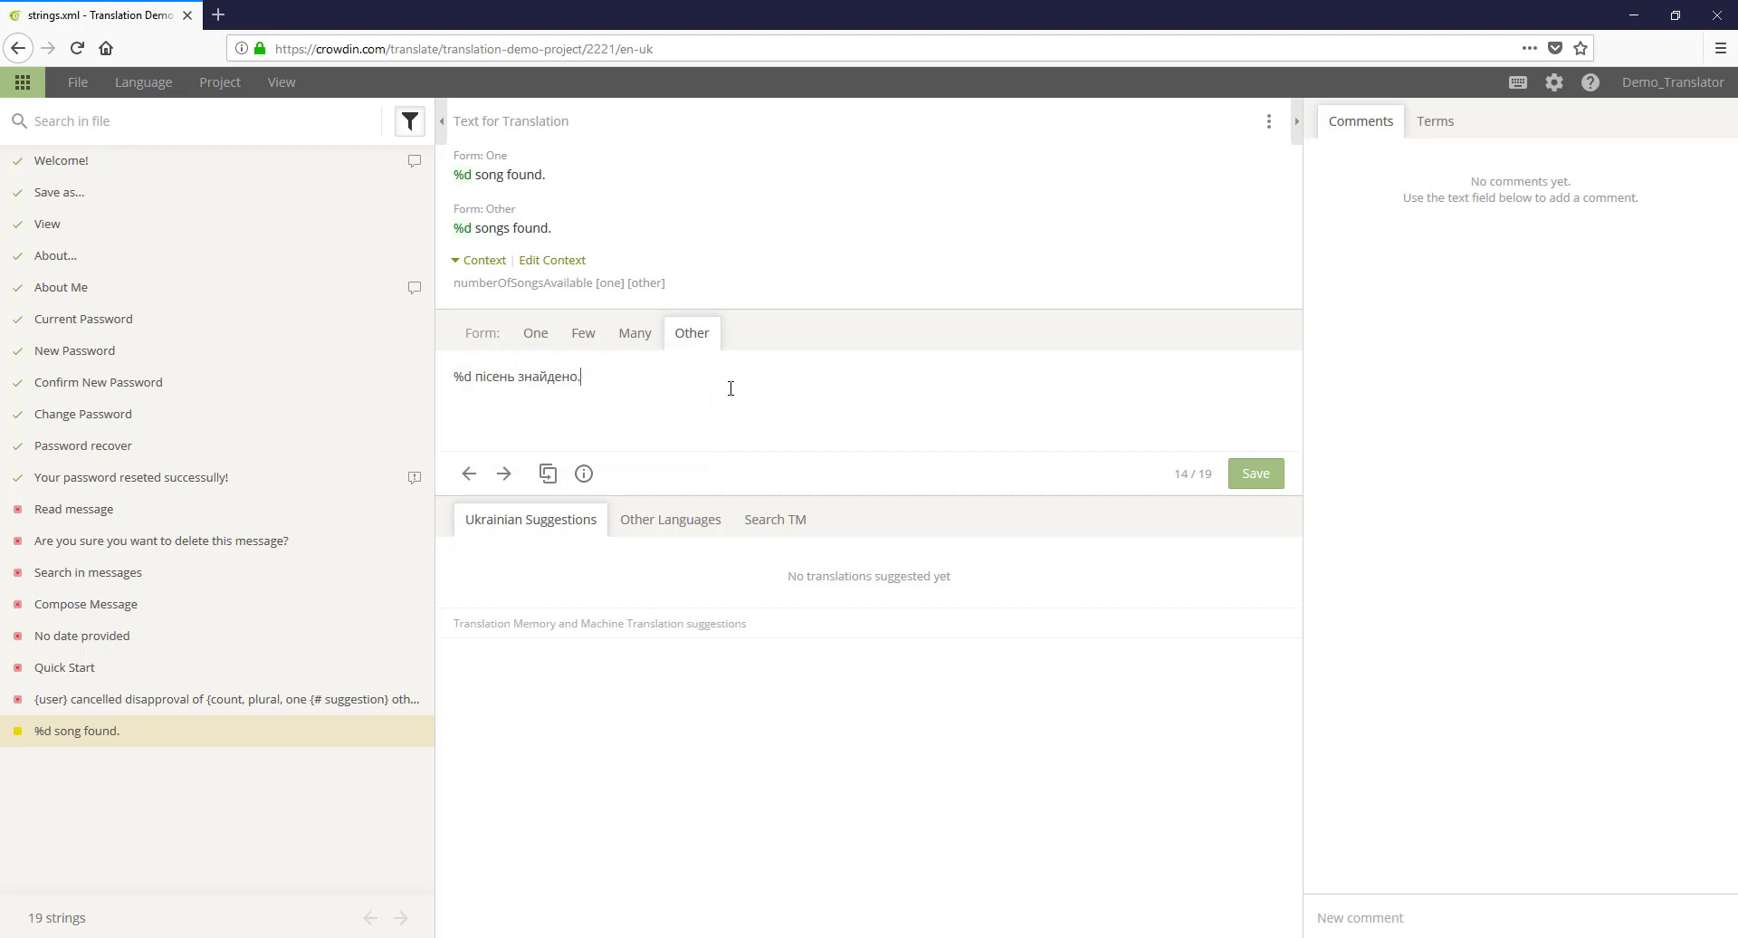
Step: Set the Other form's Ukrainian translation to "%d пісні знайдено." and save it
key("BackSpace")
key("BackSpace")
key("BackSpace")
type("ні")
left_click(1248, 483)
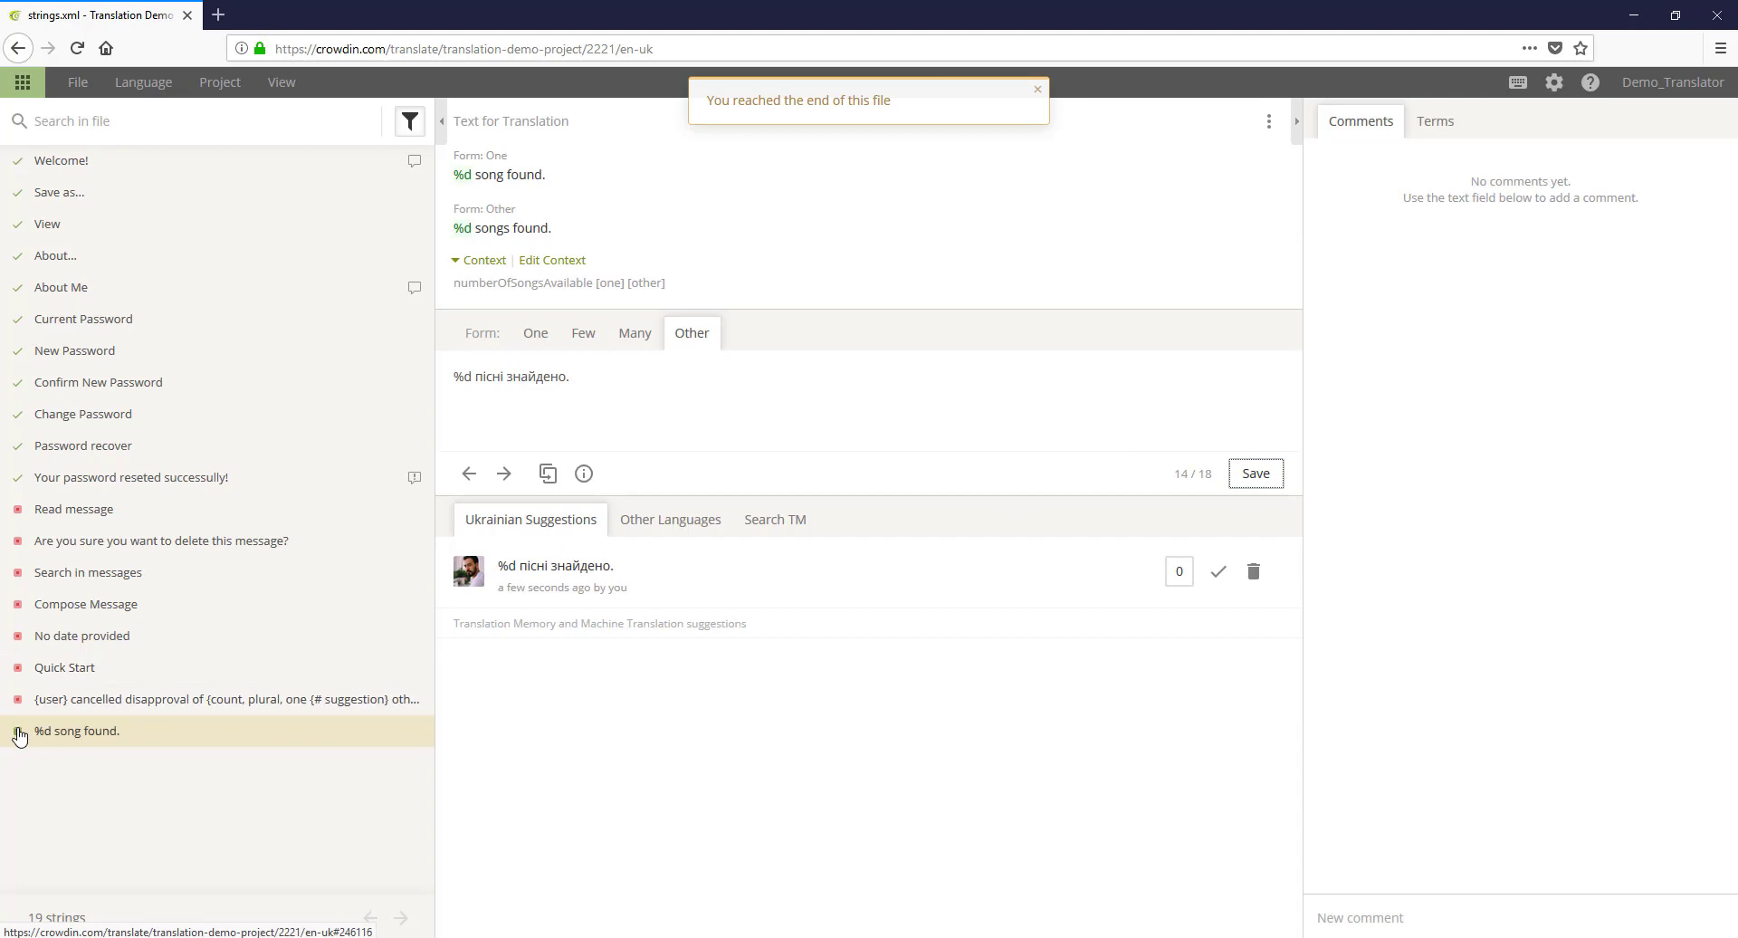
Step: Delete the saved suggestion for the Other form and restore it
left_click(1252, 571)
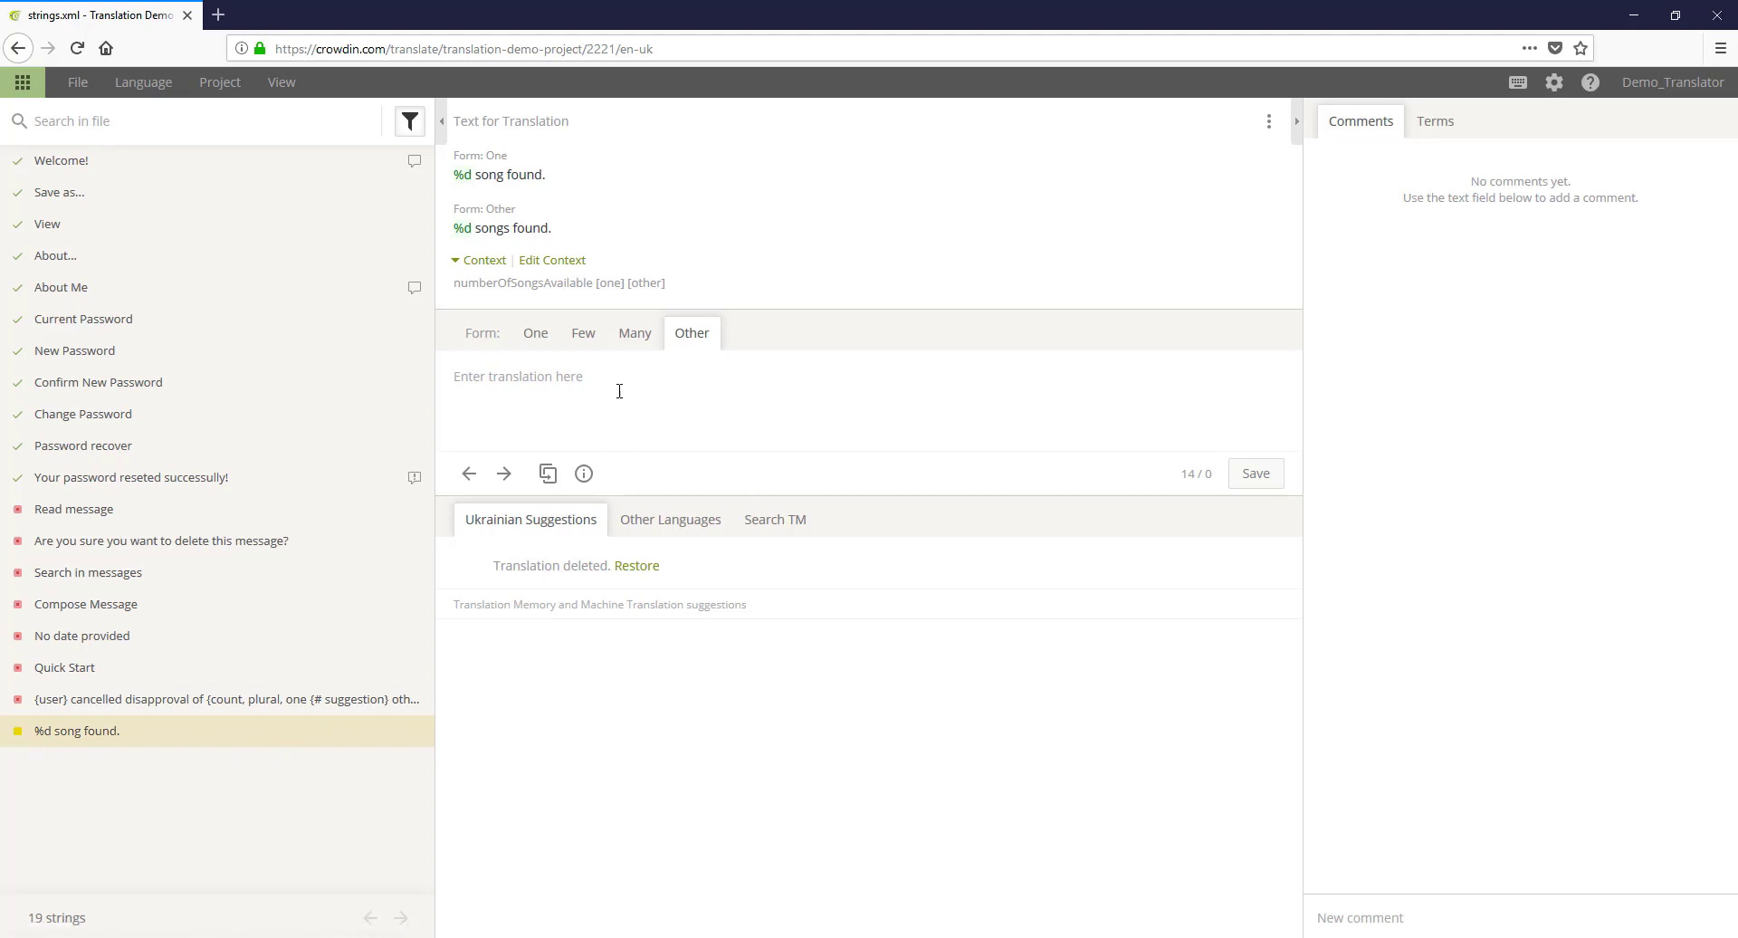
left_click(649, 569)
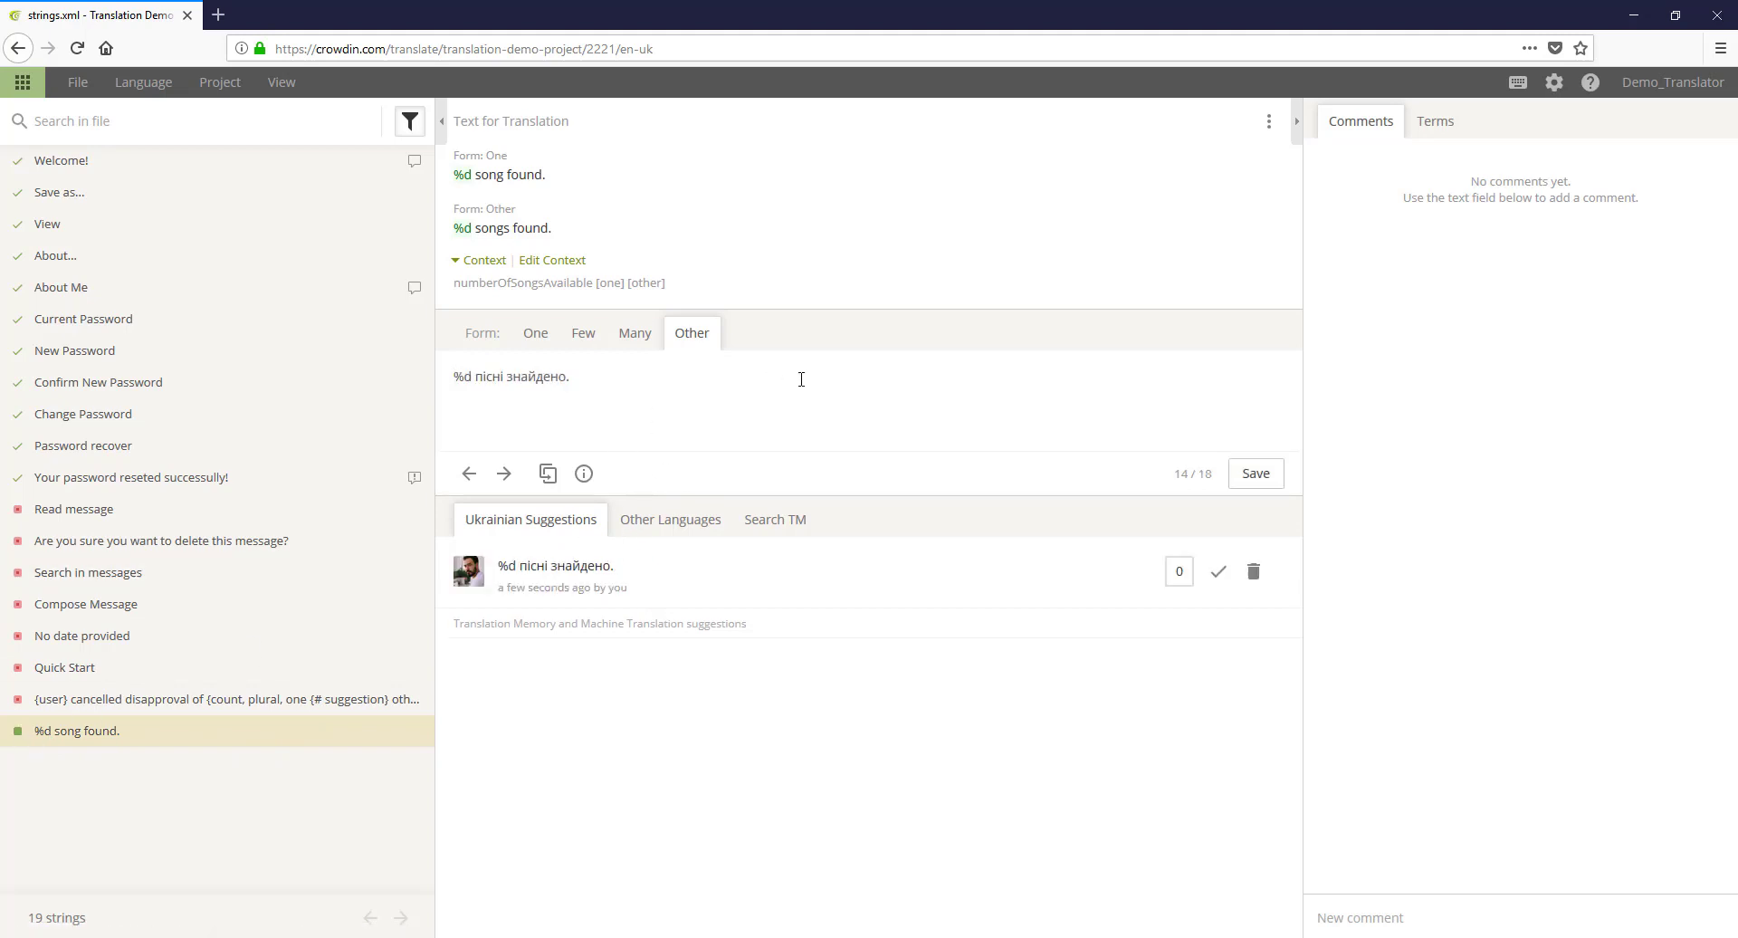
Step: Review the saved Ukrainian translations of the One, Few, Many and Other forms of "%d song found." and check the file download options
left_click(646, 341)
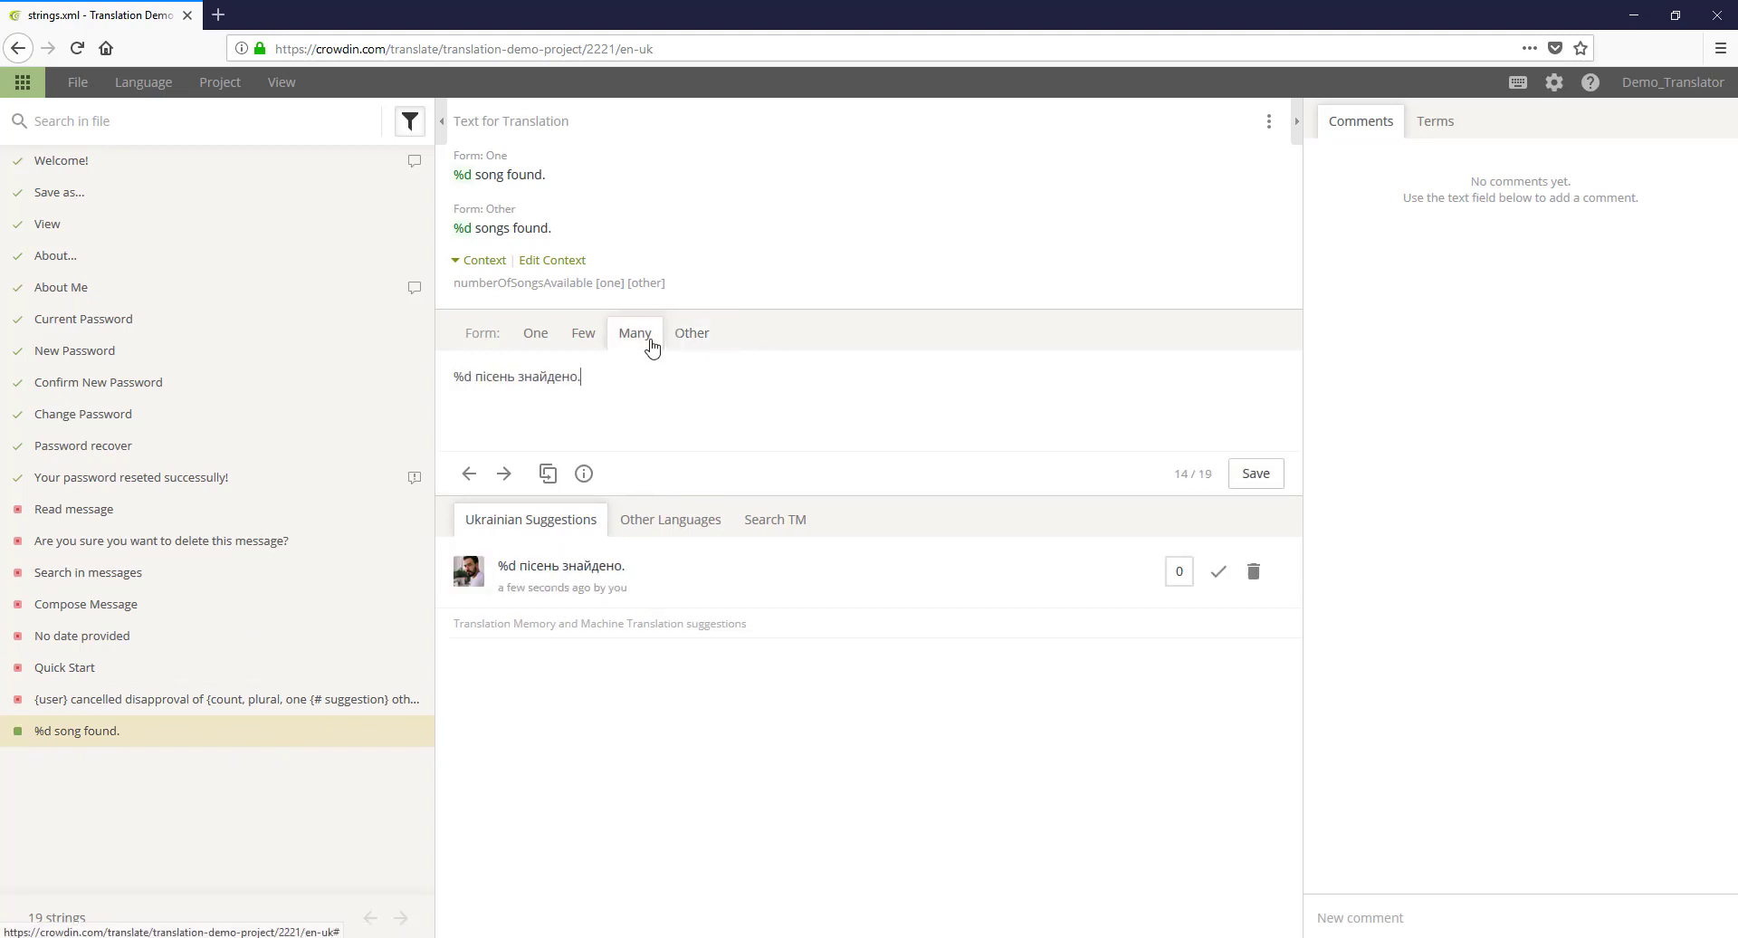
left_click(599, 343)
left_click(541, 342)
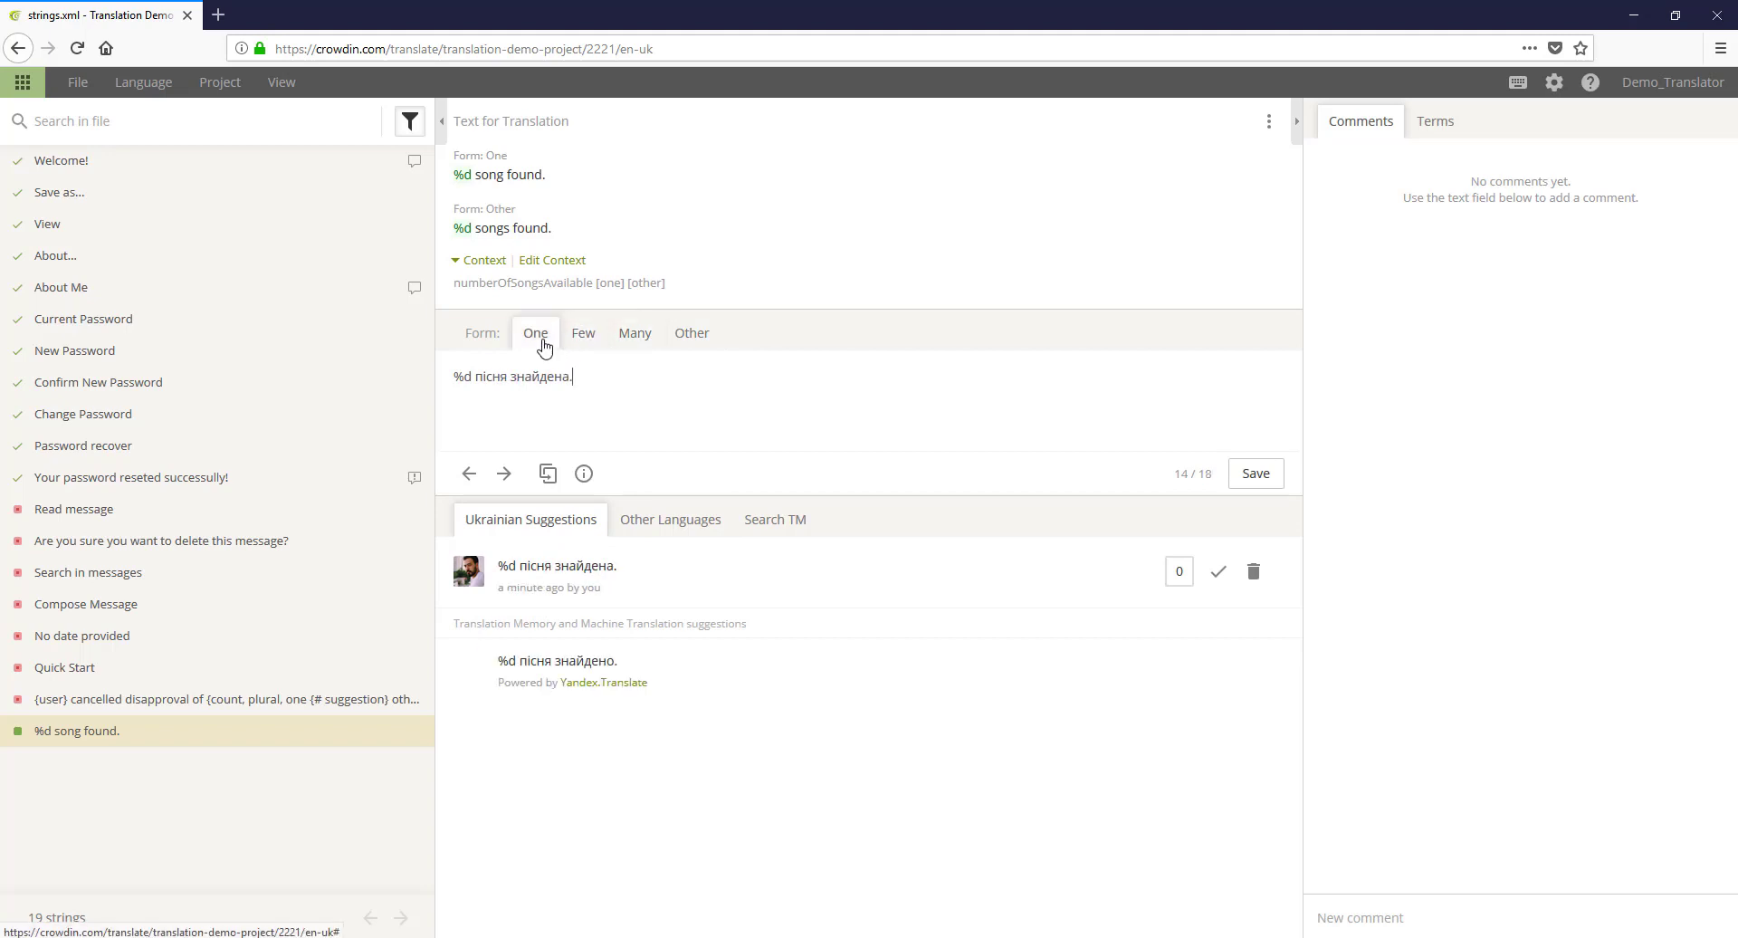
left_click(582, 341)
left_click(648, 337)
left_click(691, 333)
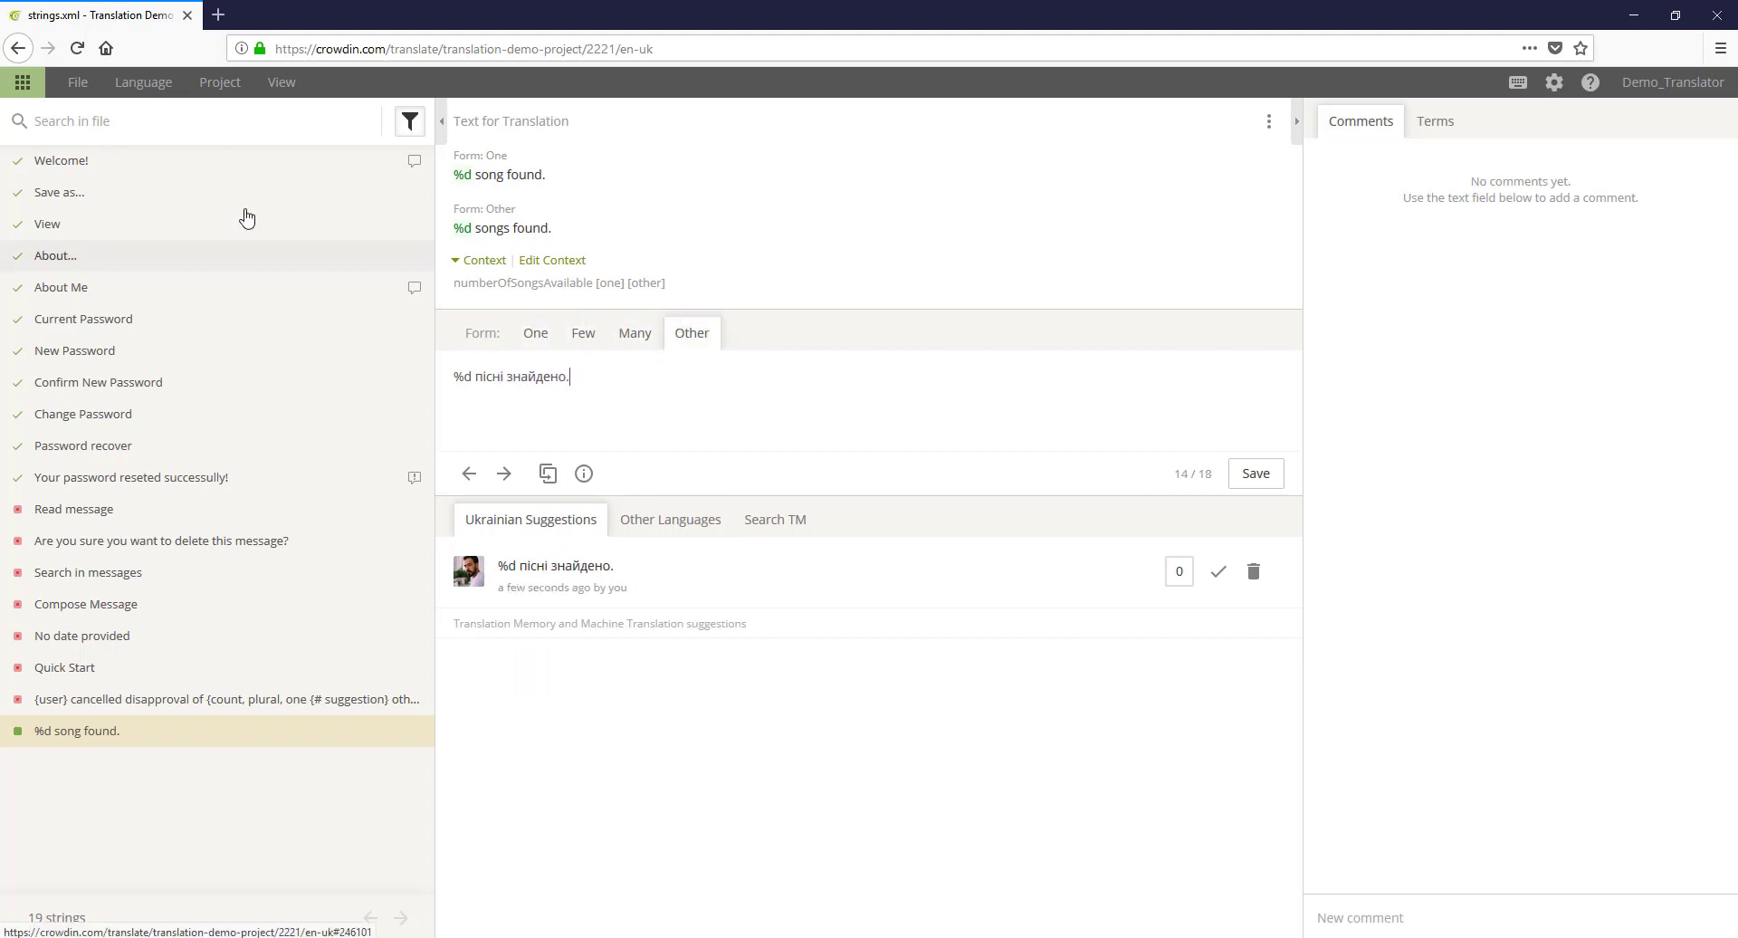
left_click(65, 83)
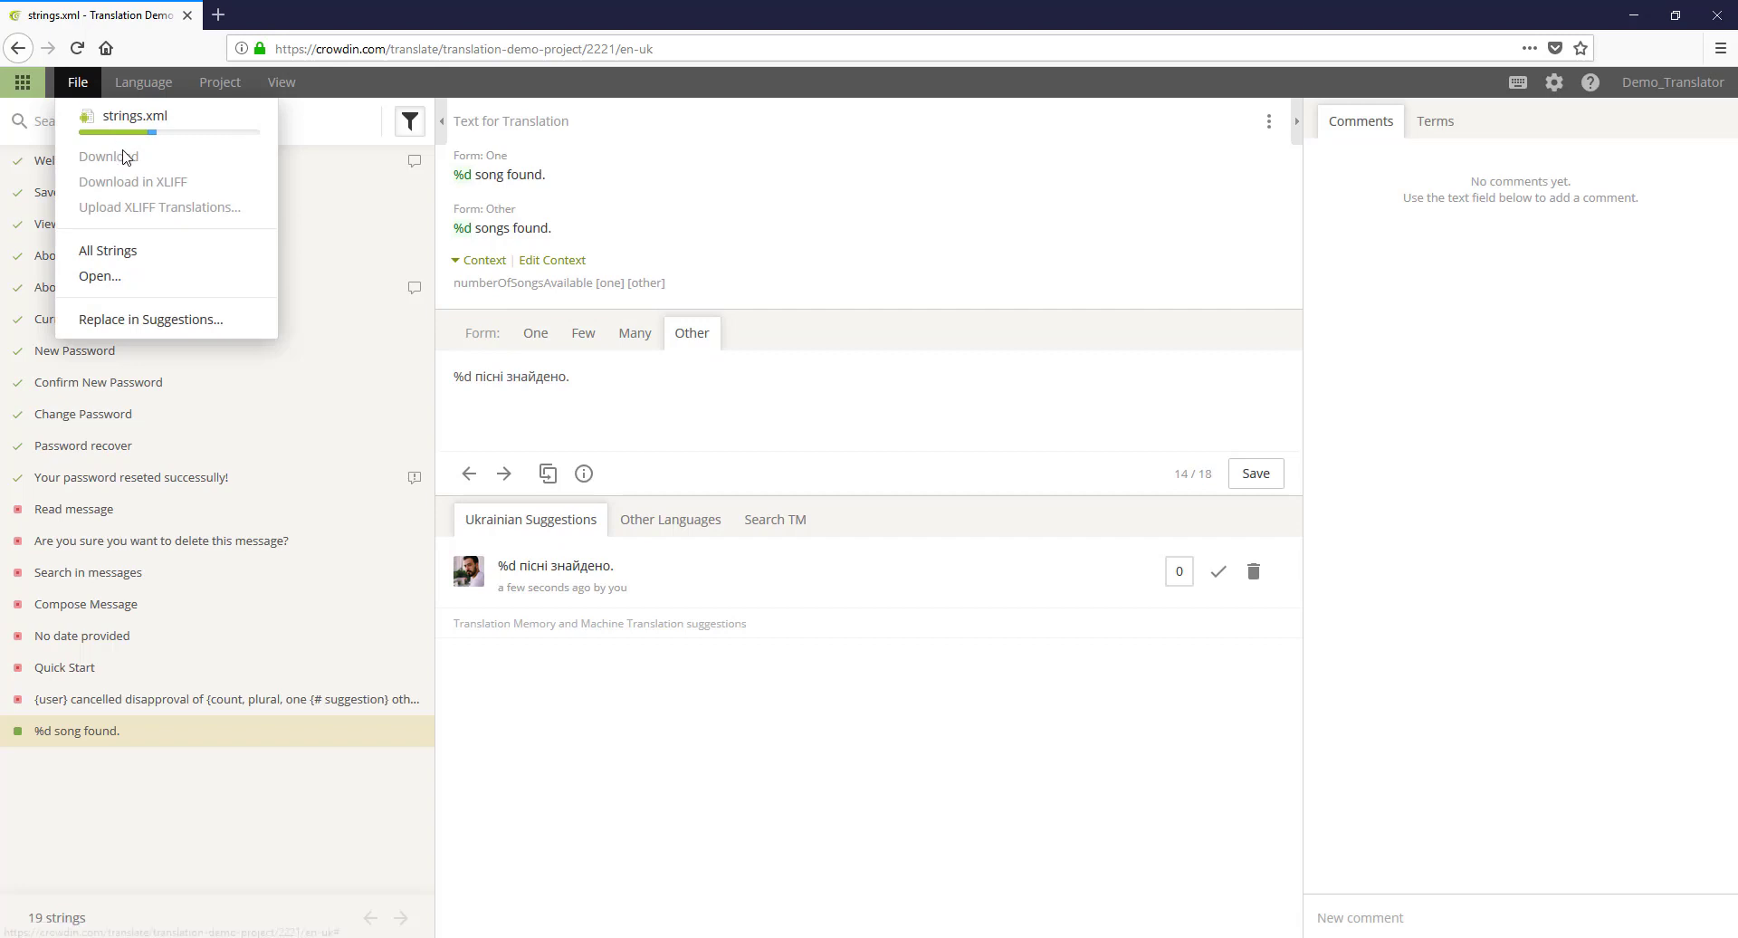
left_click(73, 83)
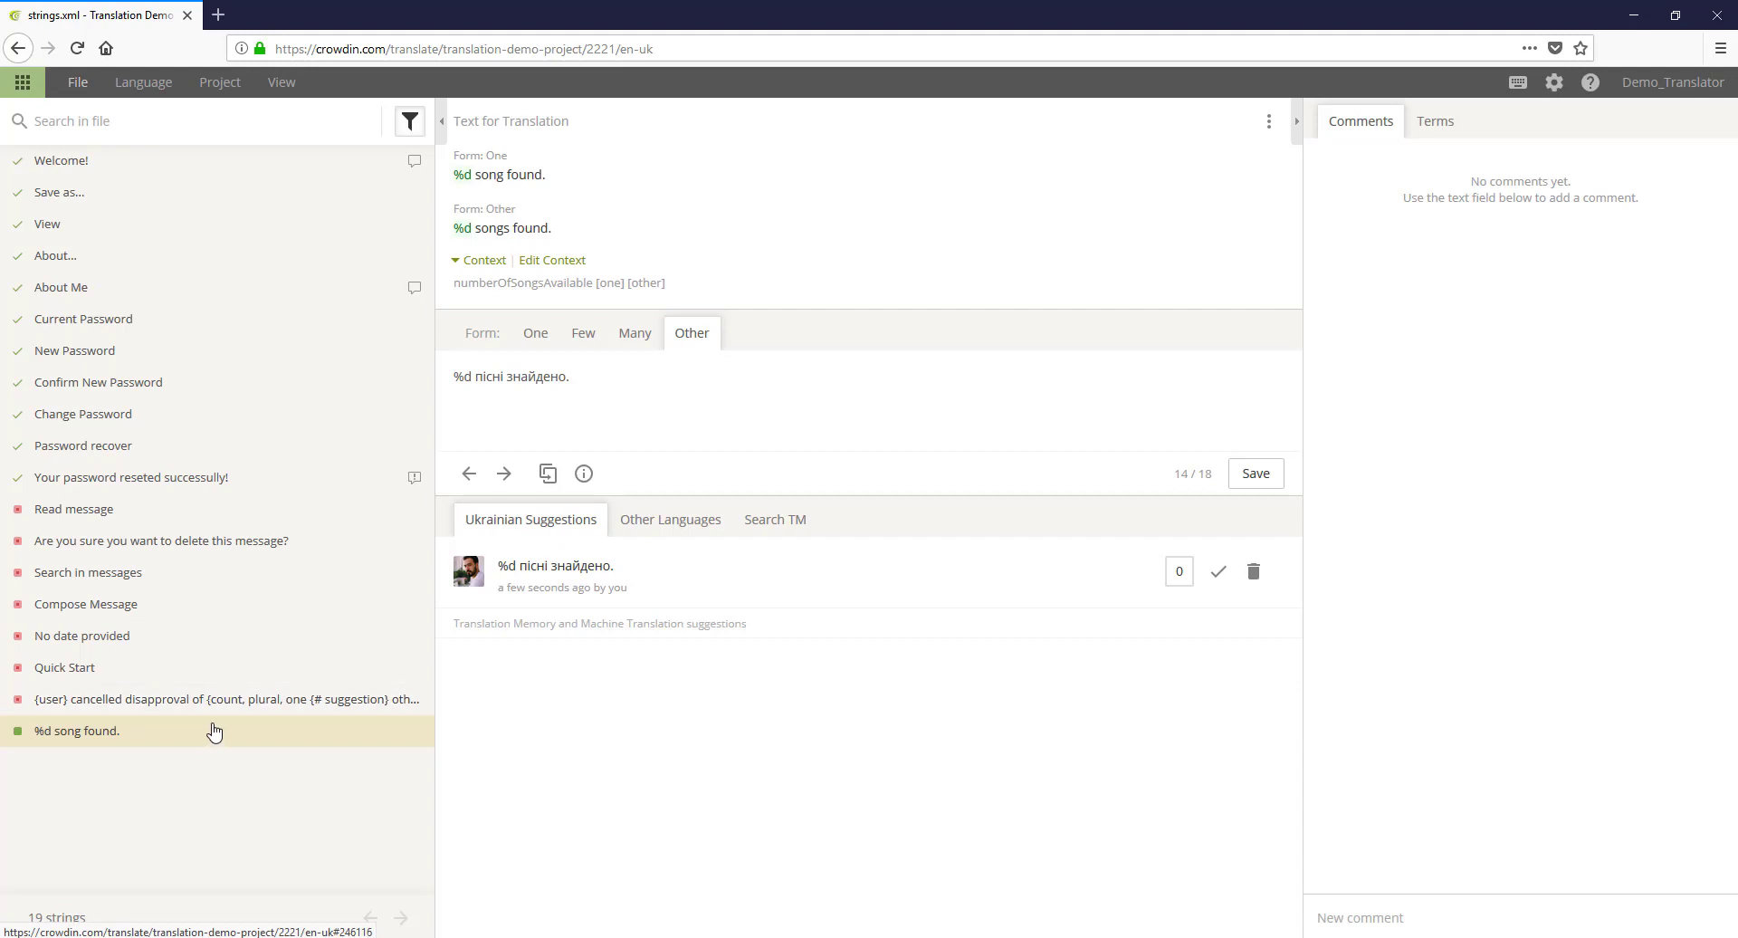
left_click(638, 336)
left_click(583, 337)
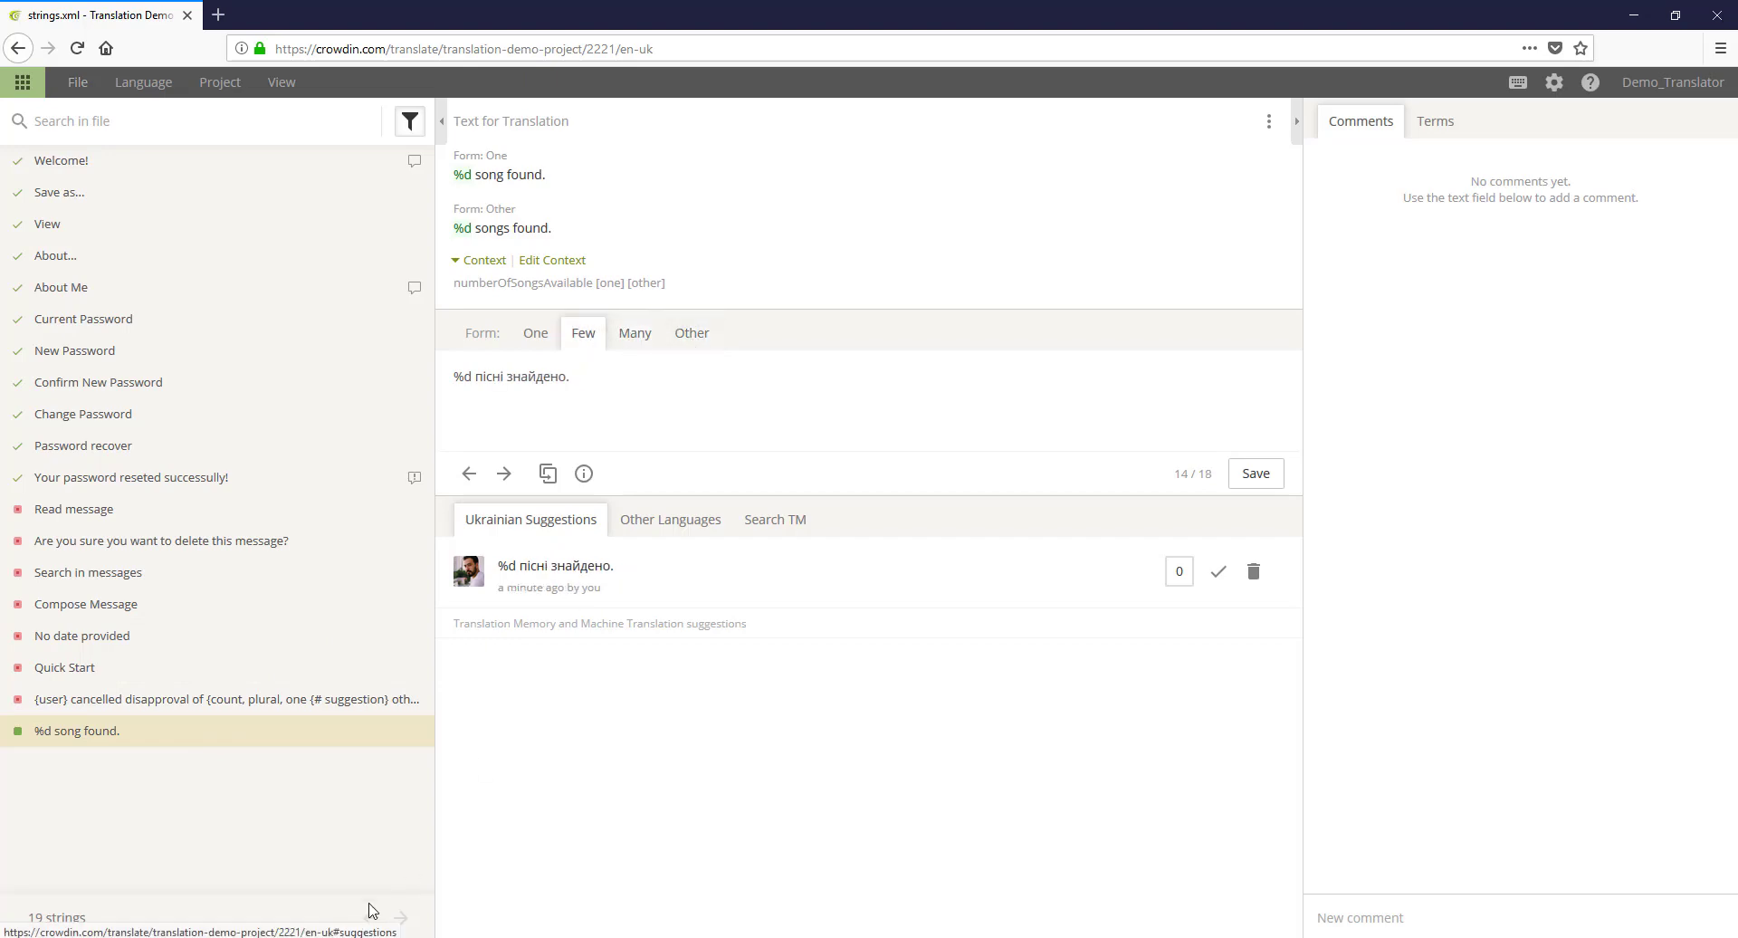
Step: Switch to Notepad++ and examine the one and other items of the numberOfSongsAvailable plurals in the source strings.xml
key("alt+Tab")
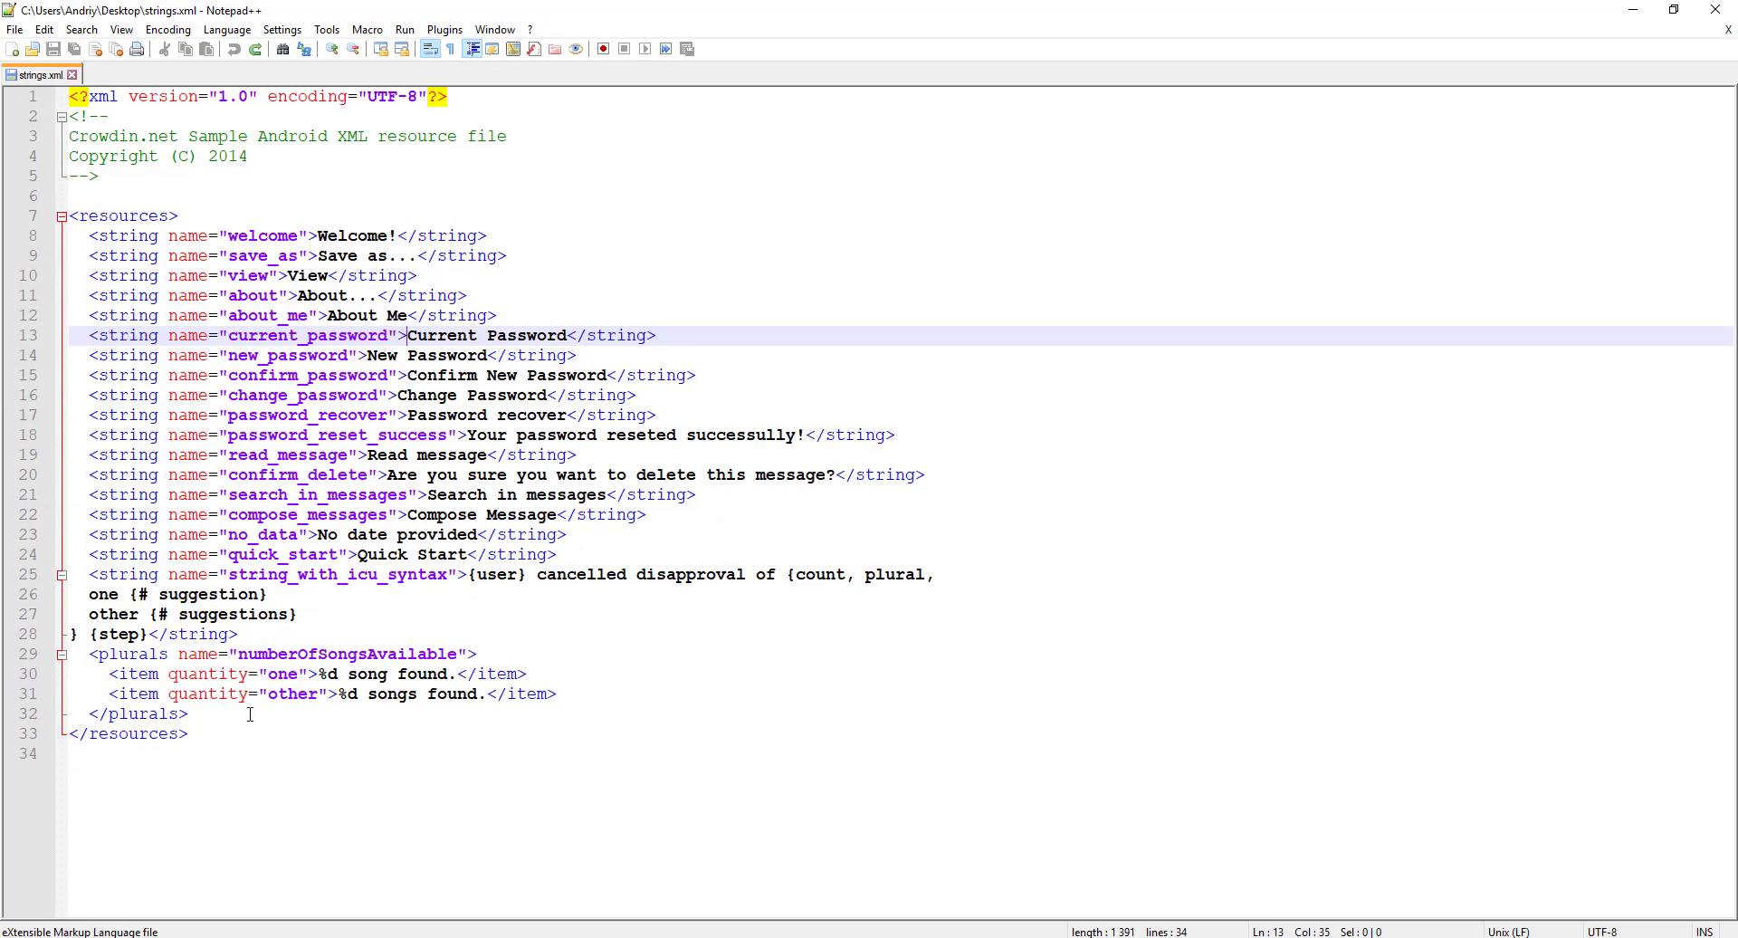
left_click_drag(87, 654, 477, 655)
left_click(273, 674)
left_click(297, 694)
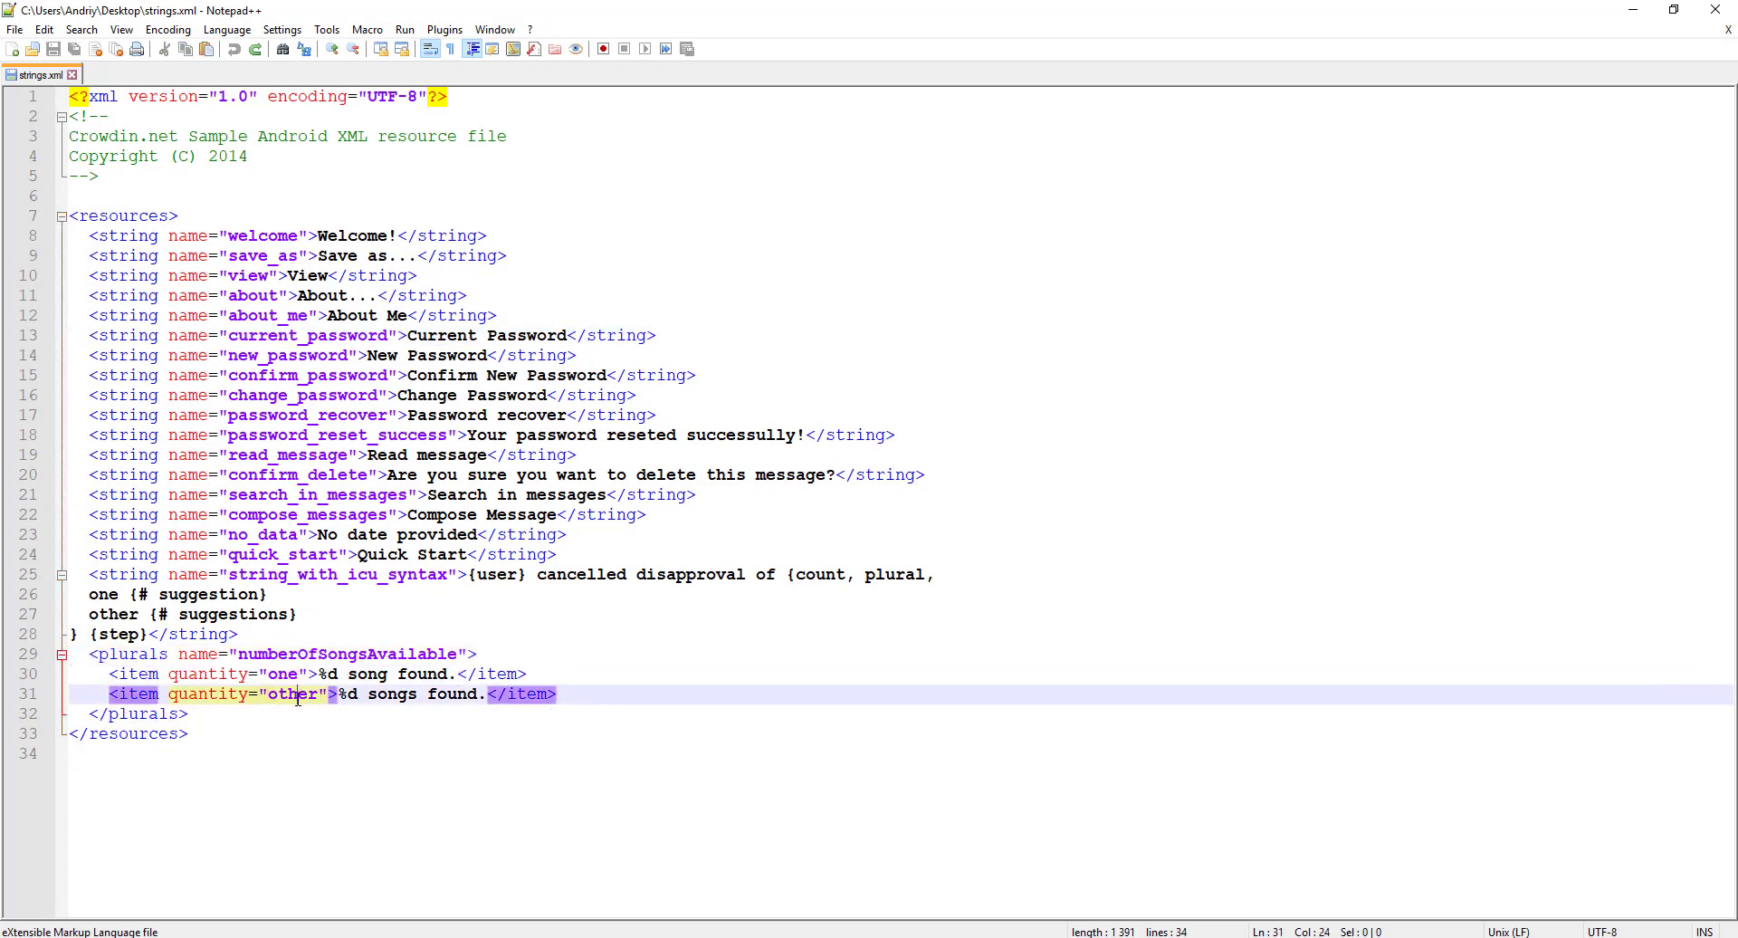
left_click(396, 693)
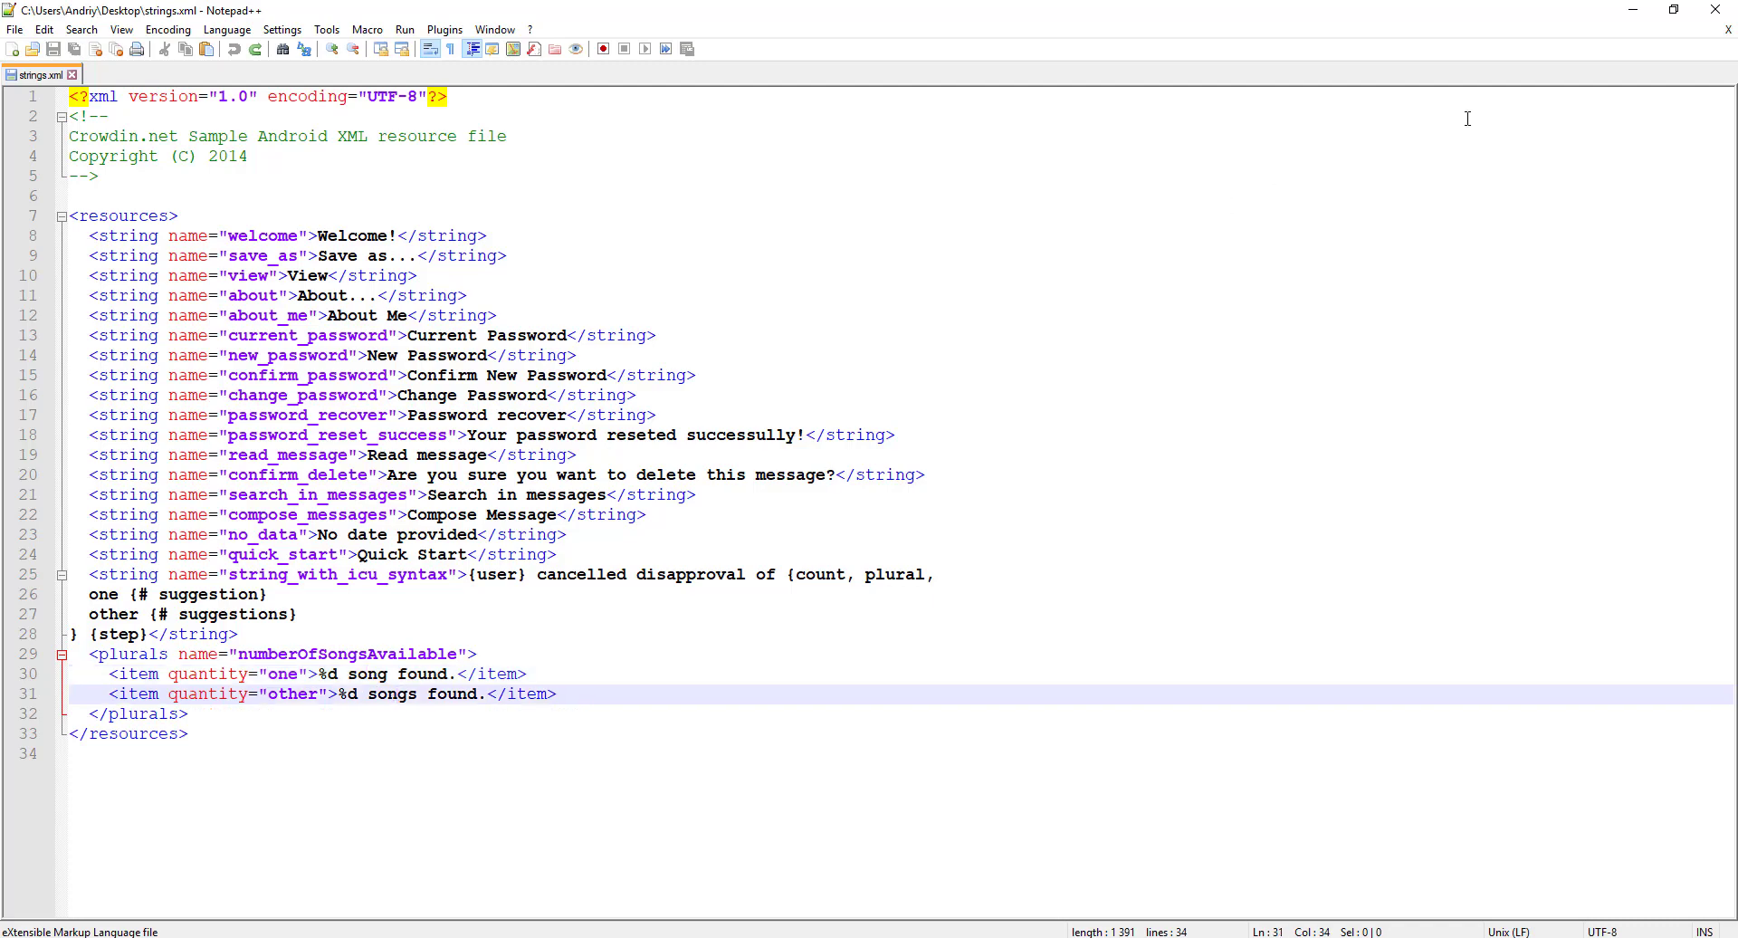
Step: Switch to the project owner's session in Chrome and open strings.xml of Translation Demo Project for Ukrainian translation
left_click(1632, 9)
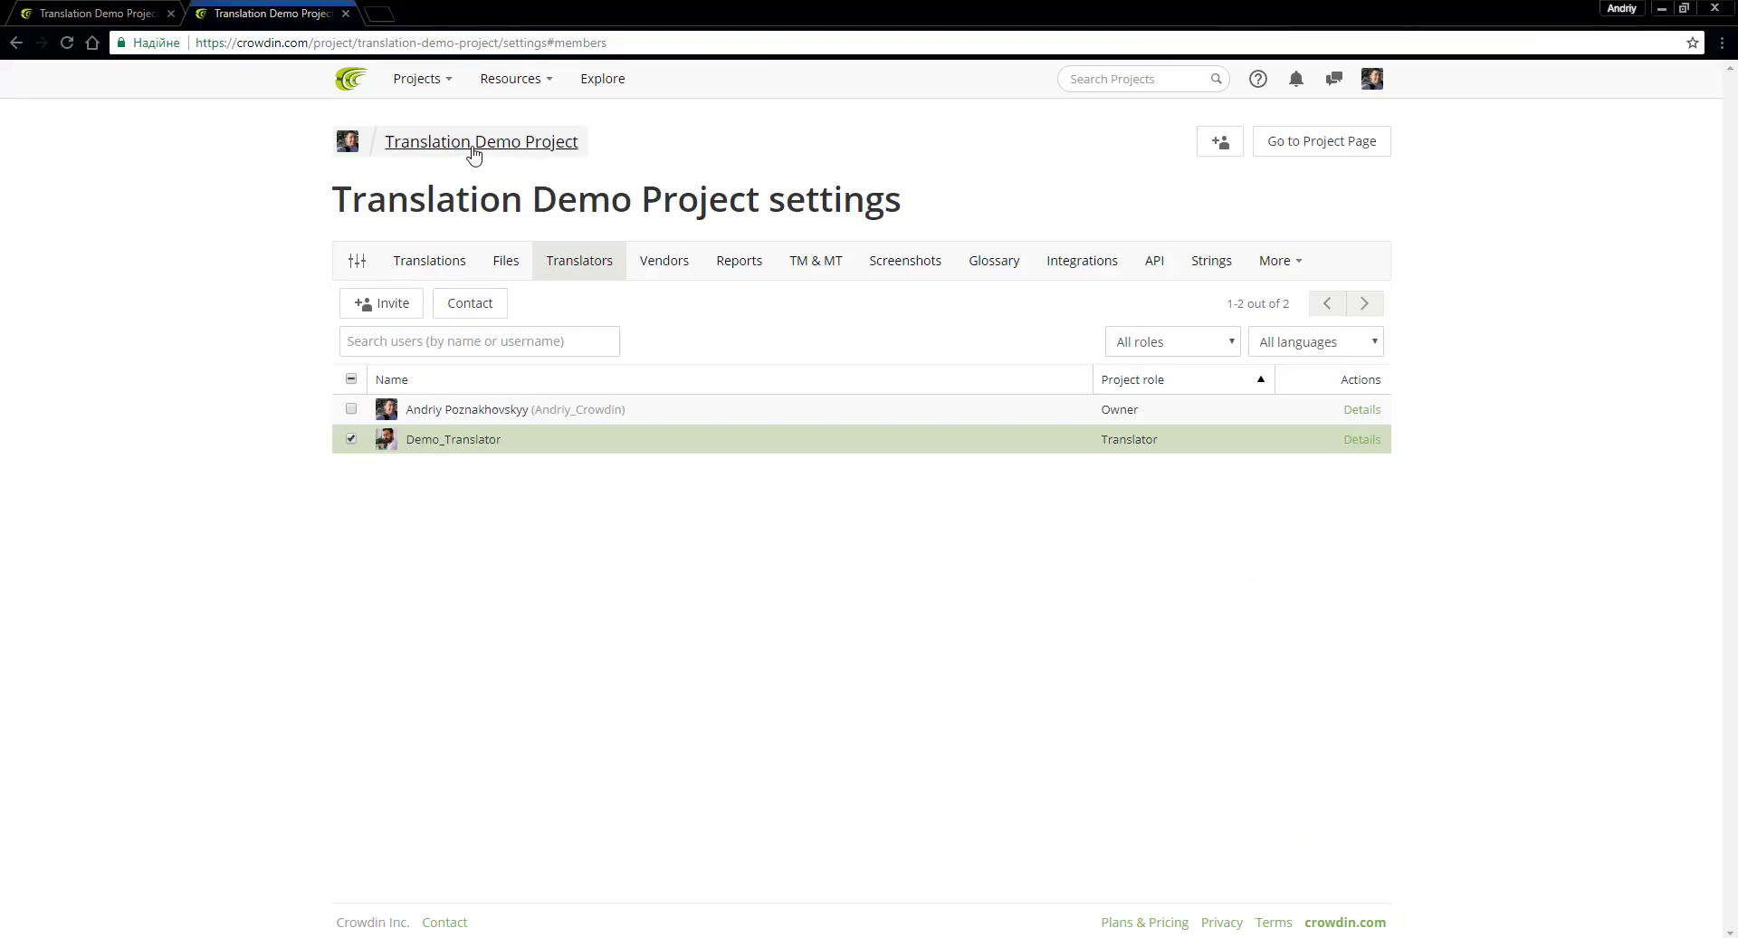
left_click(473, 148)
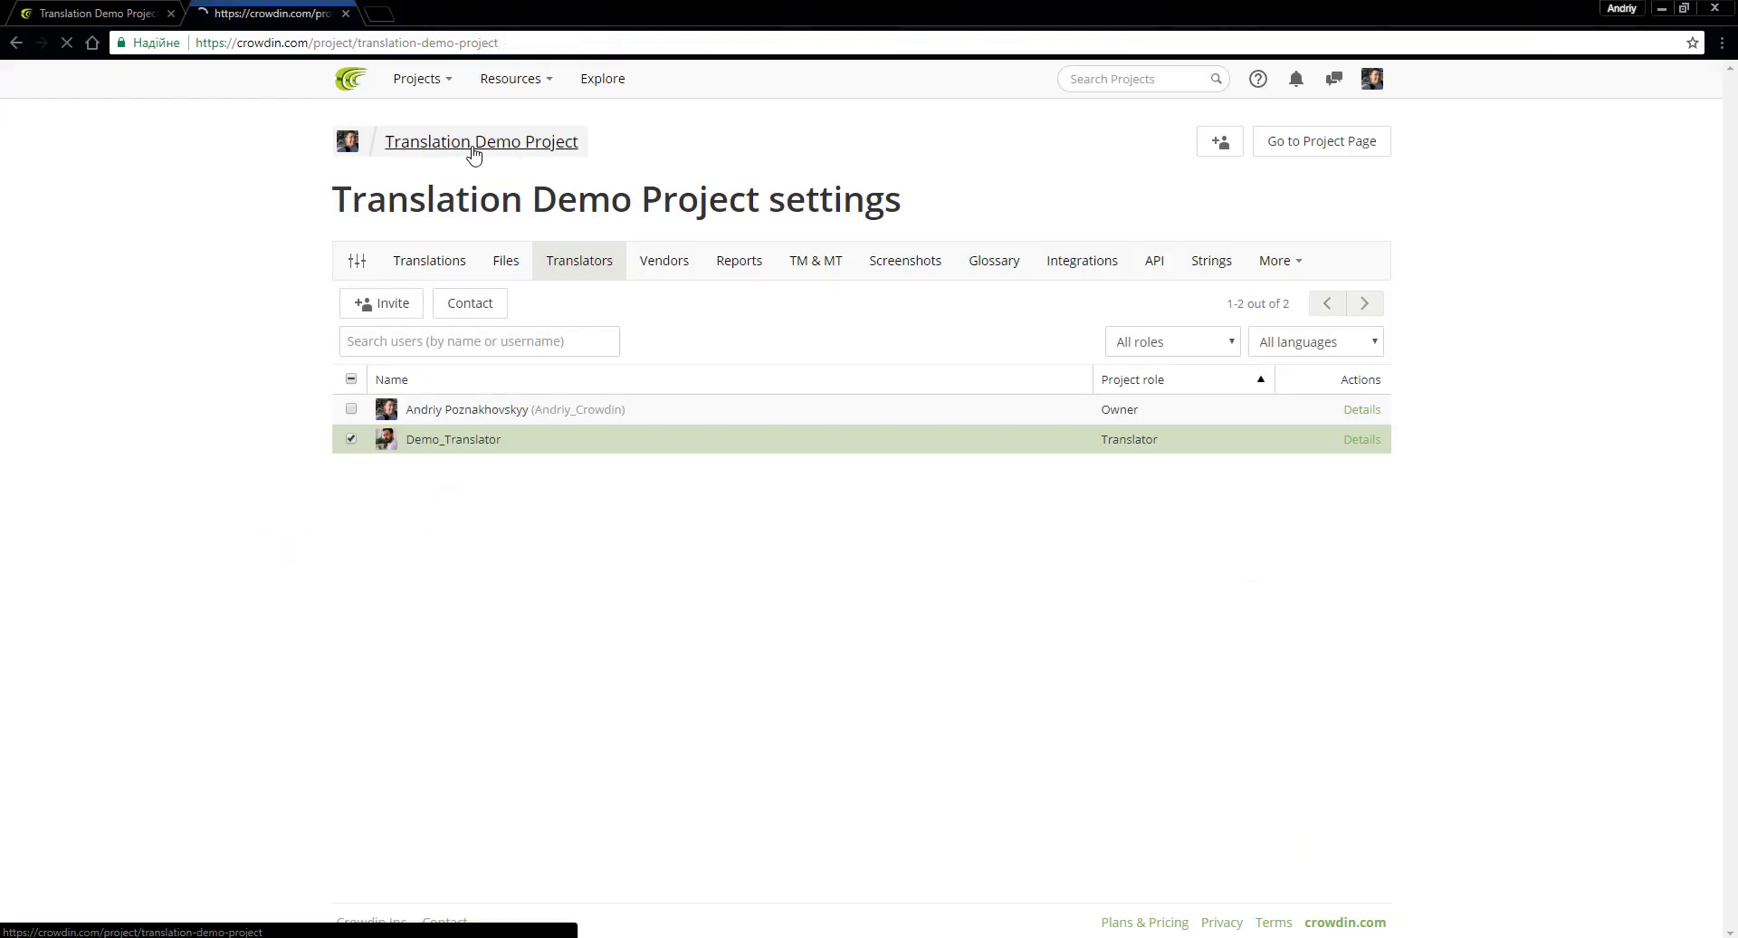
left_click(390, 379)
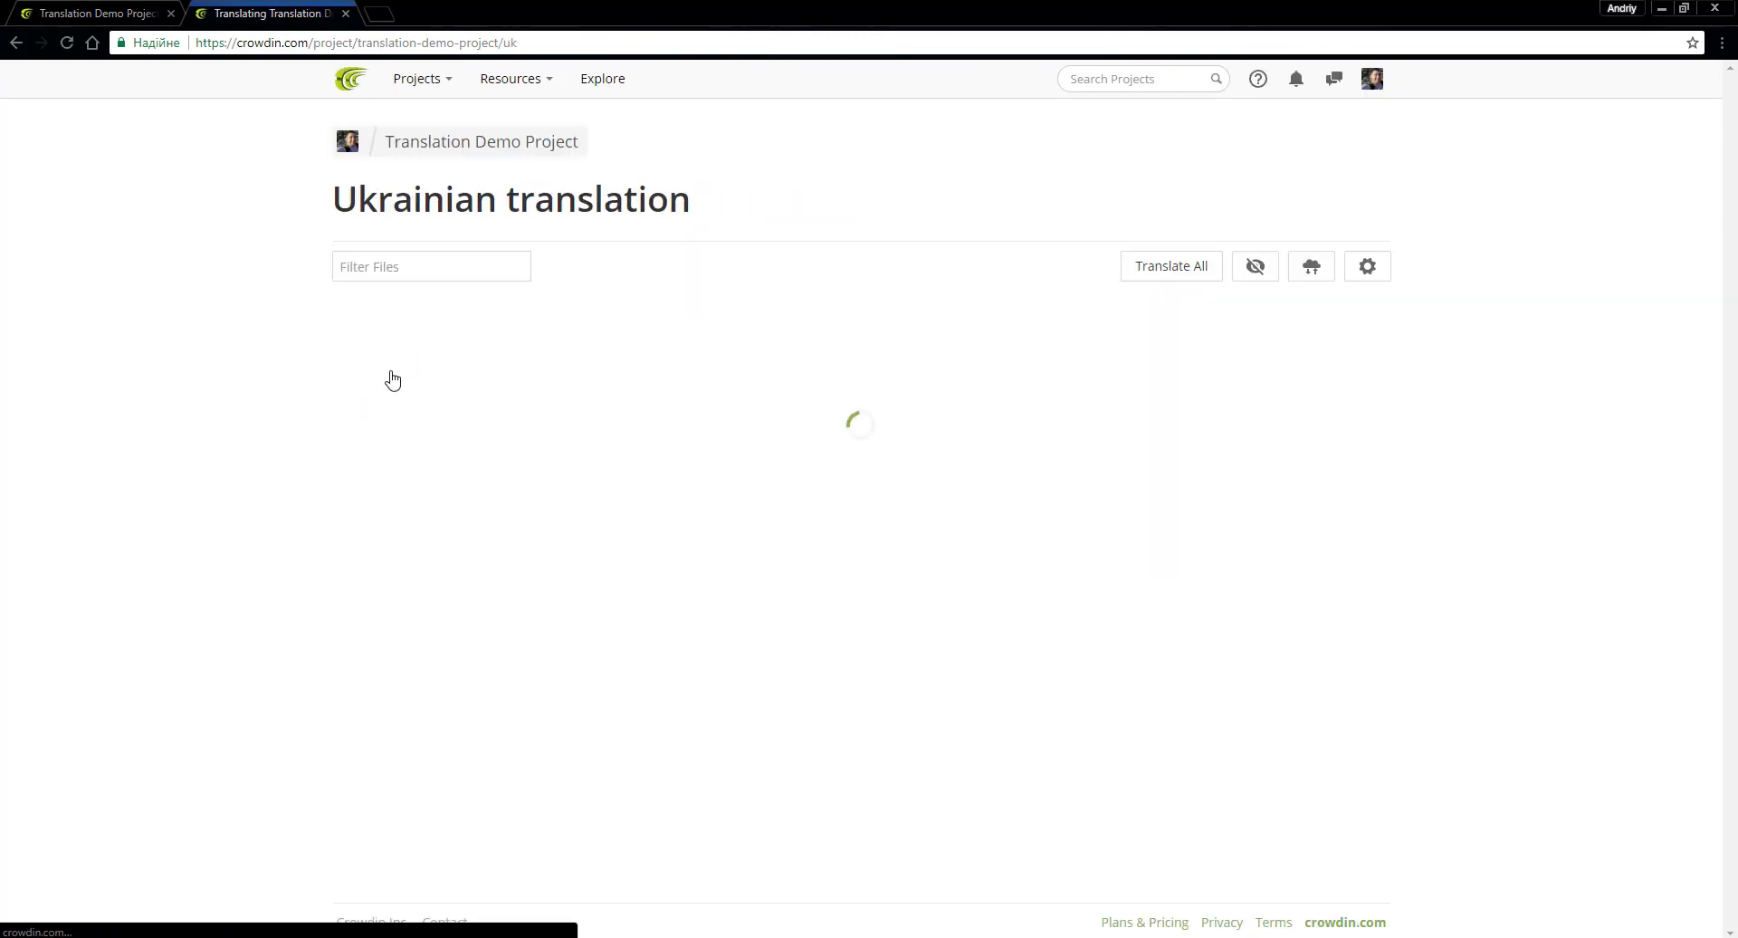
left_click(413, 313)
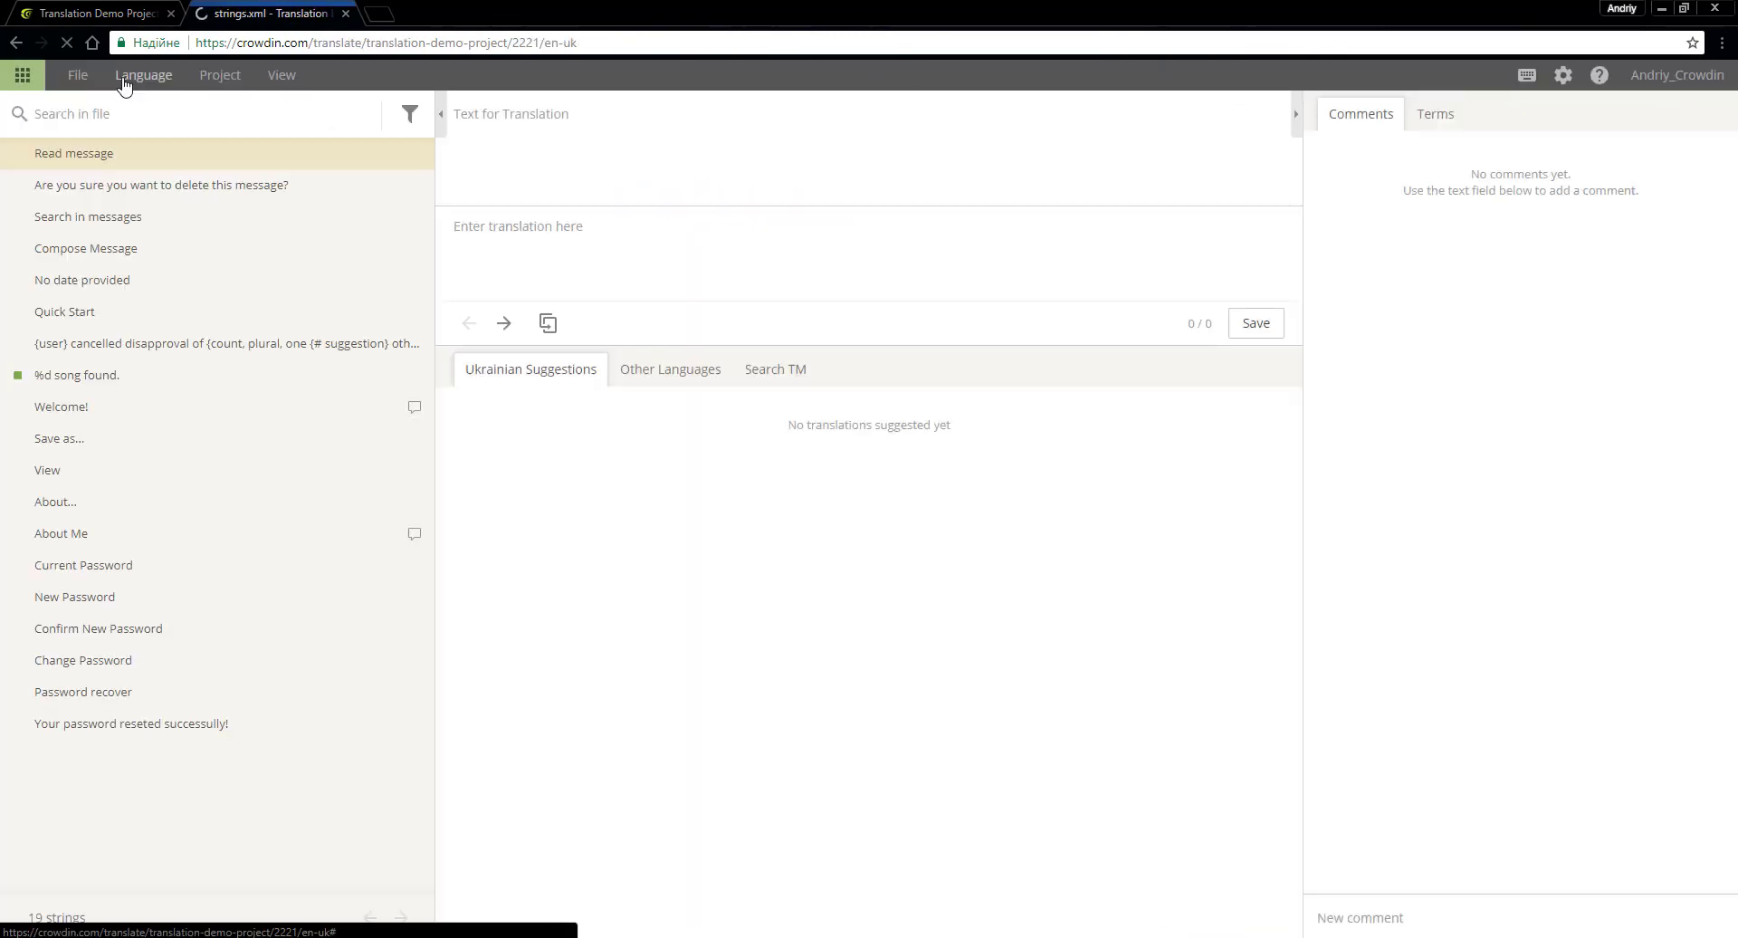
Step: Download the Ukrainian translation file to the desktop as "strings (1).xml" and open it
left_click(76, 76)
left_click(122, 149)
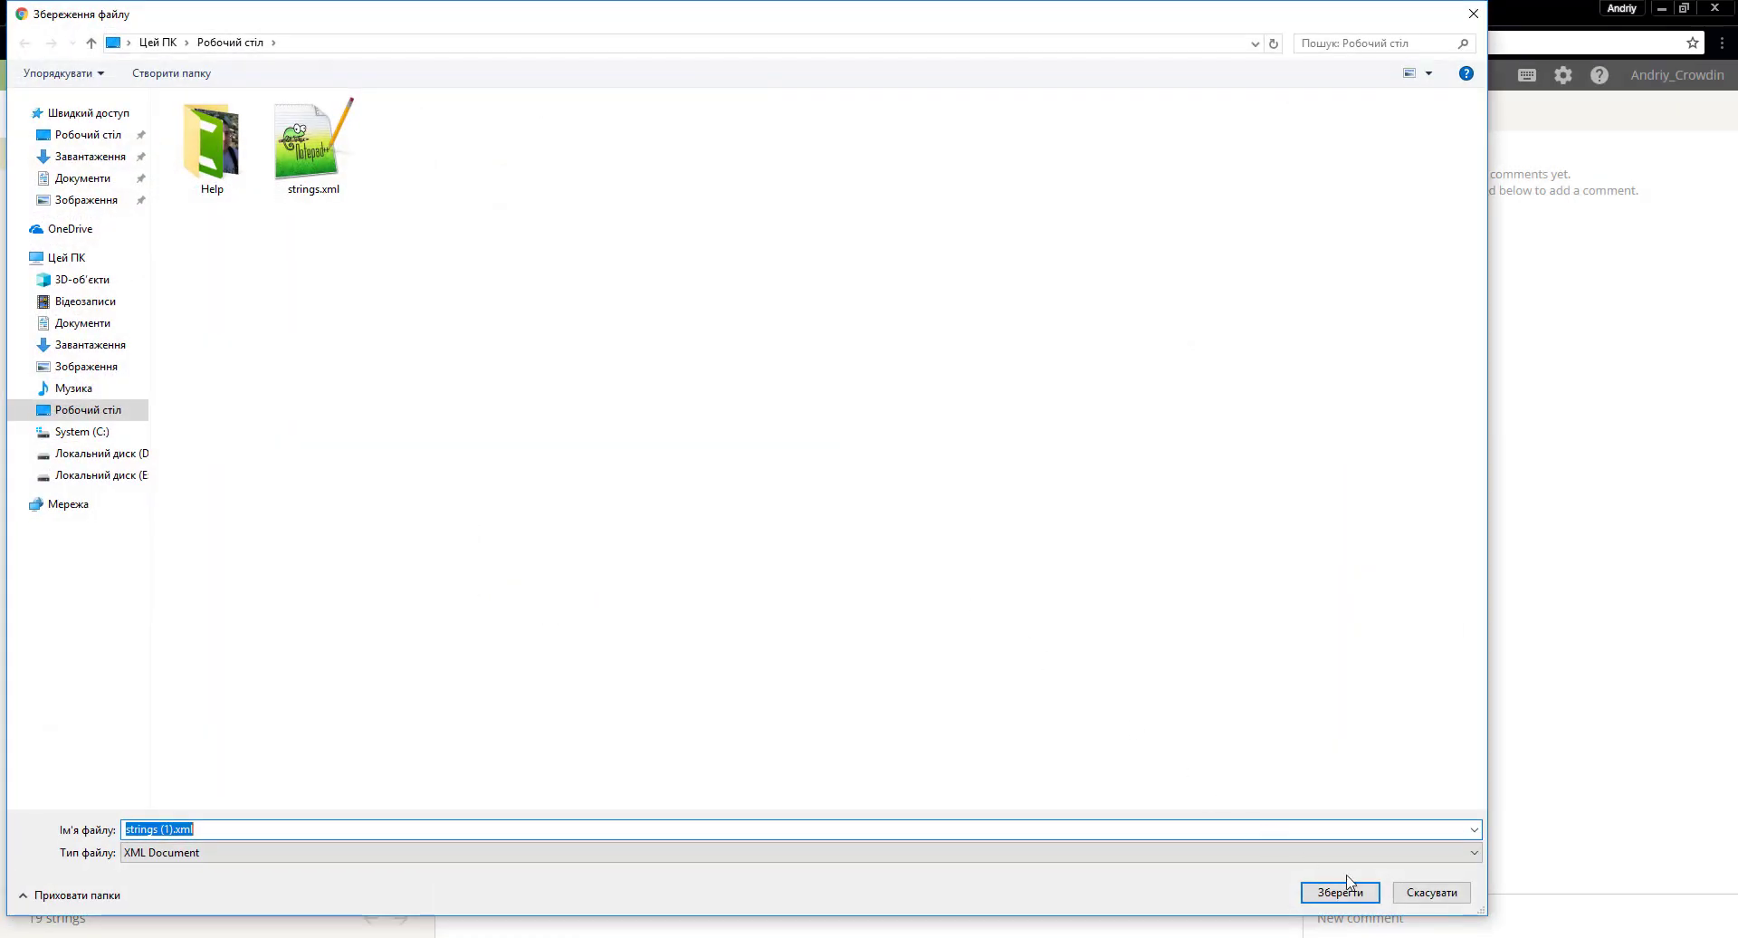
left_click(1339, 890)
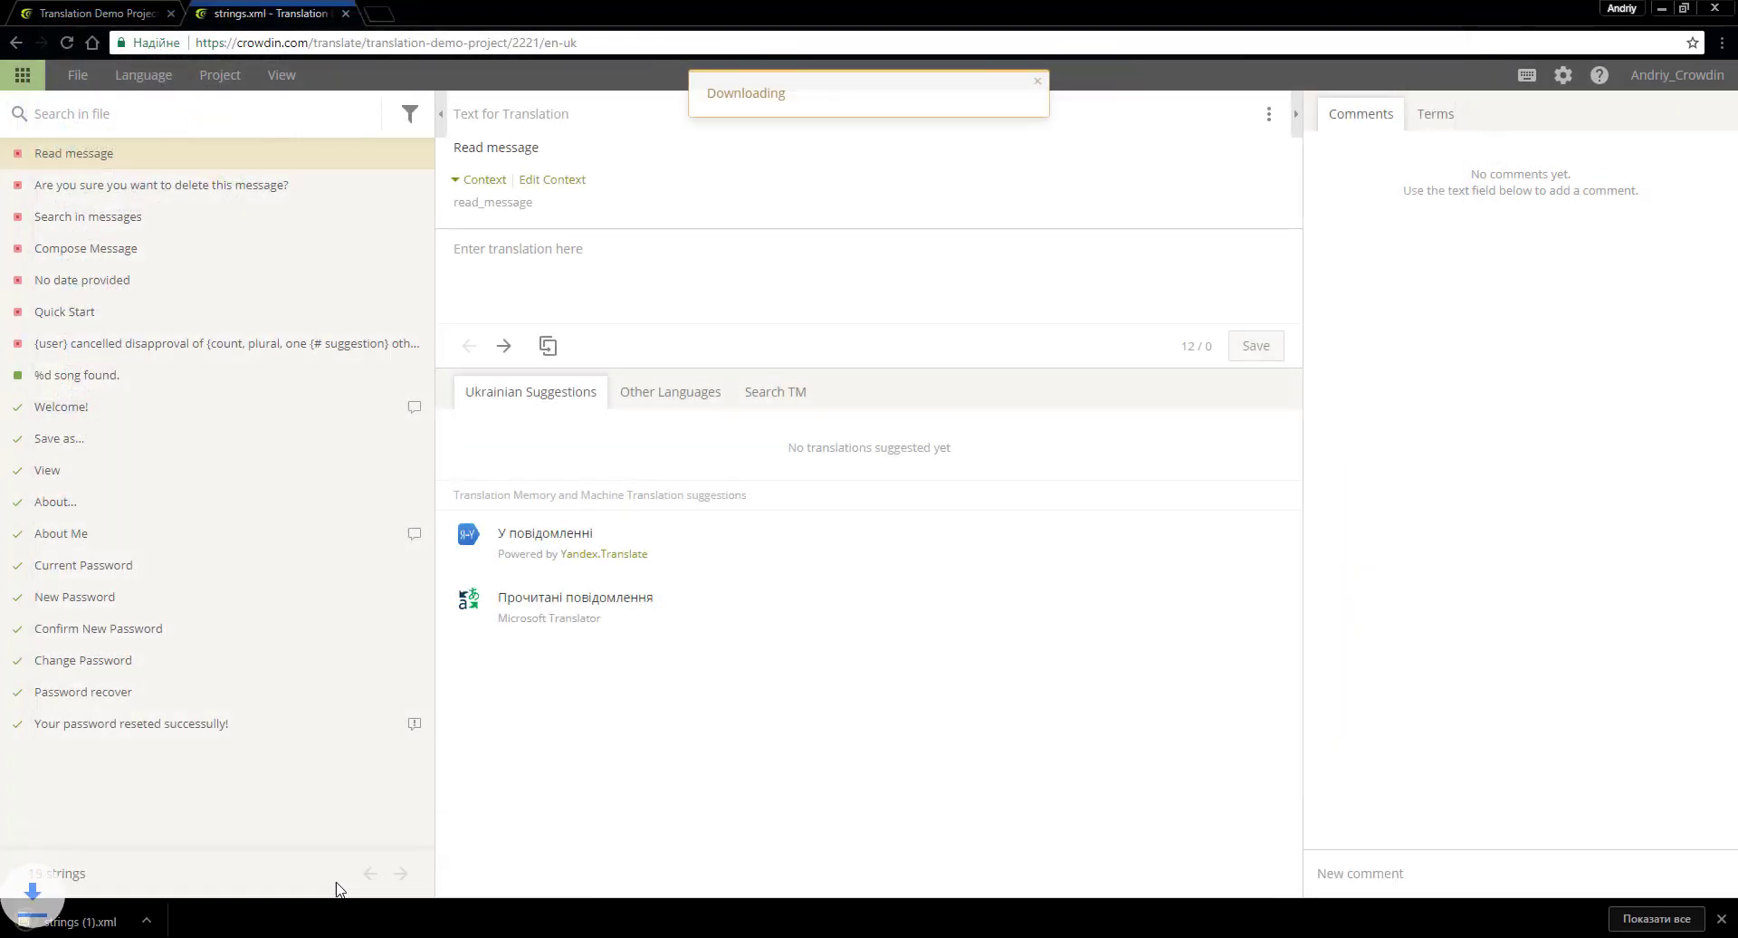
left_click(72, 920)
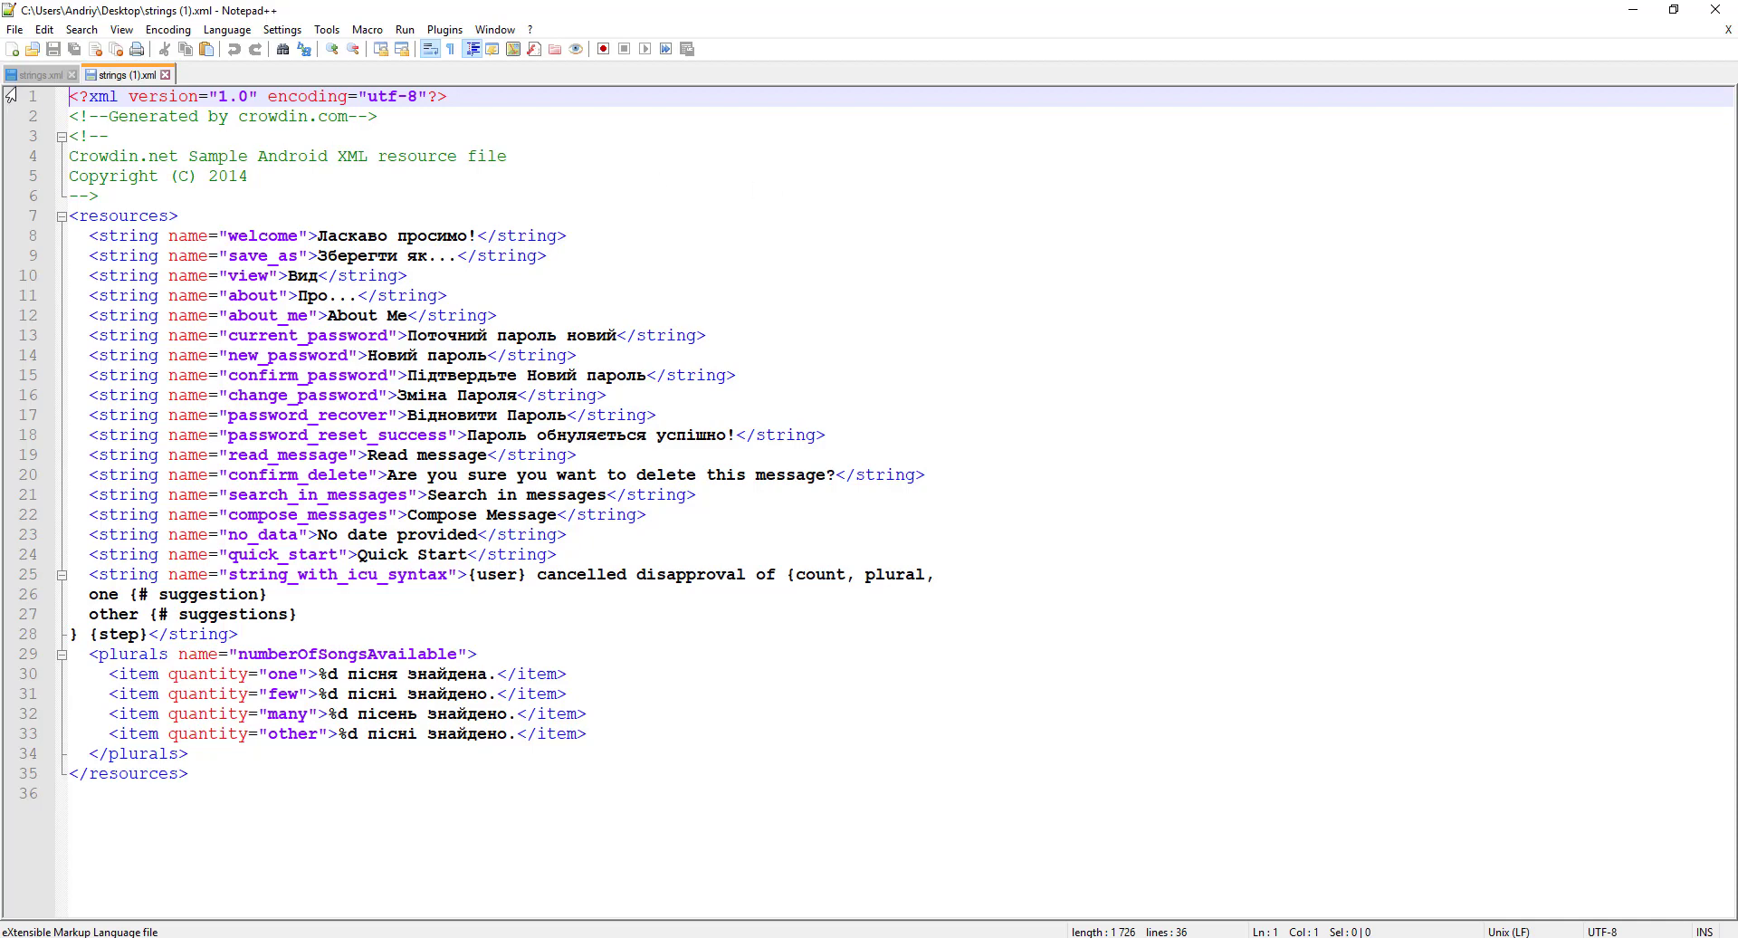
Step: Compare the numberOfSongsAvailable plural items in the source strings.xml with those in the translated strings (1).xml
left_click(37, 78)
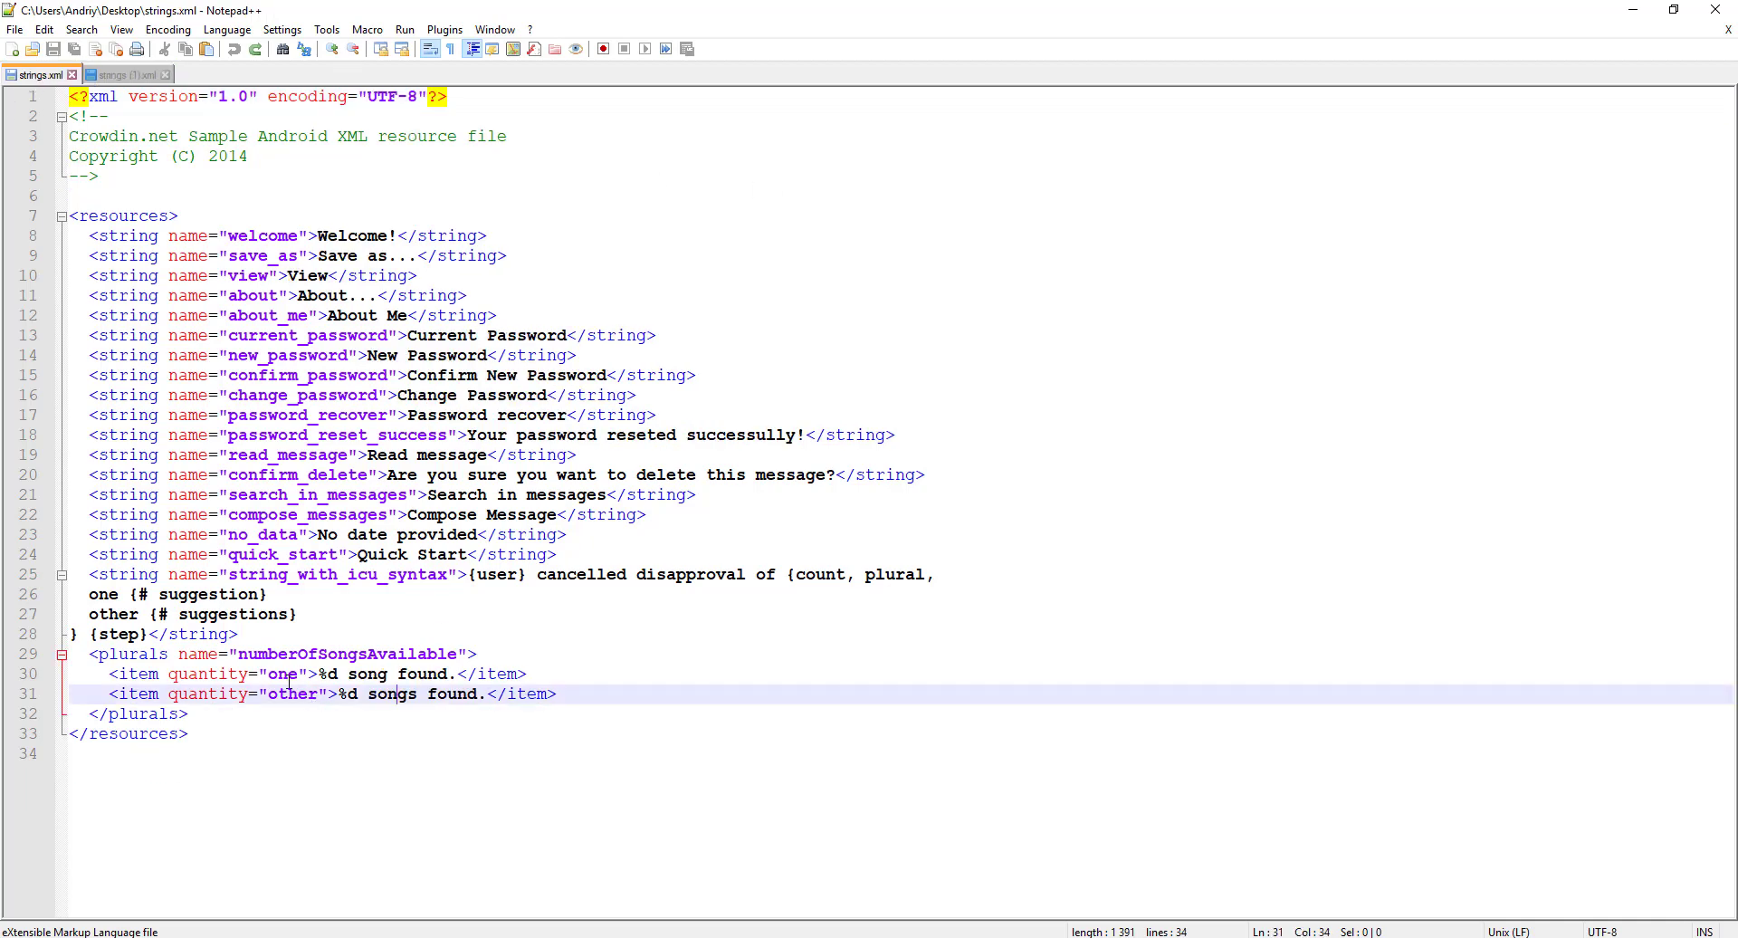
left_click_drag(269, 673, 409, 674)
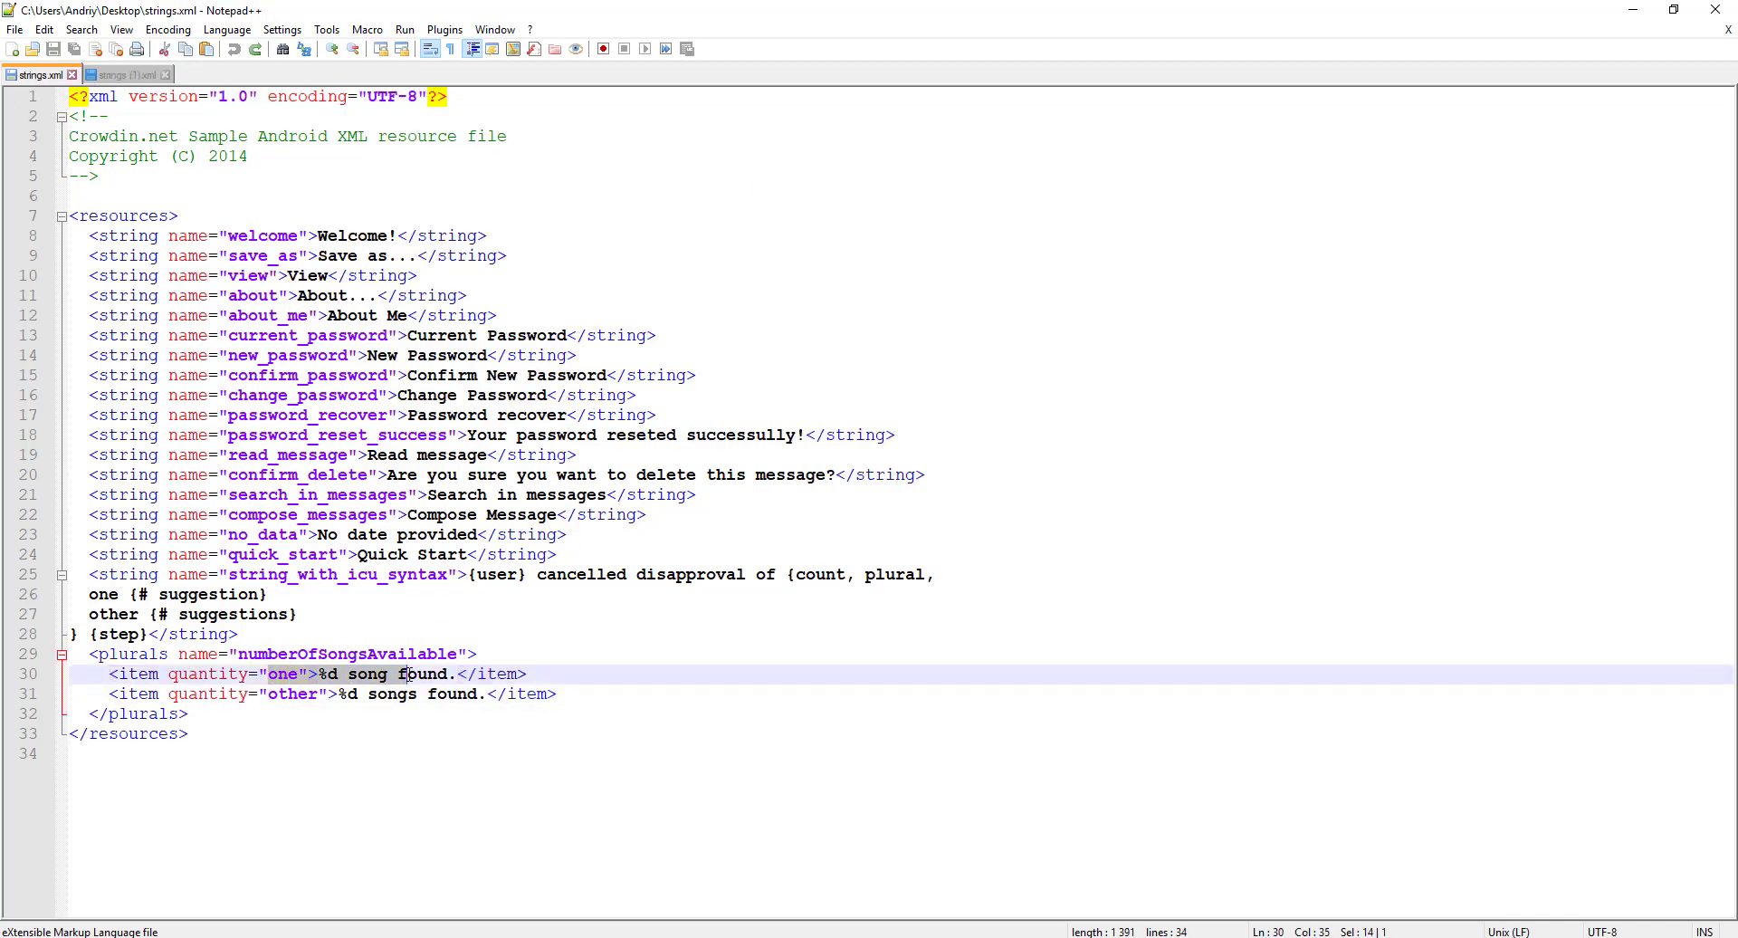
left_click(258, 693)
left_click(127, 76)
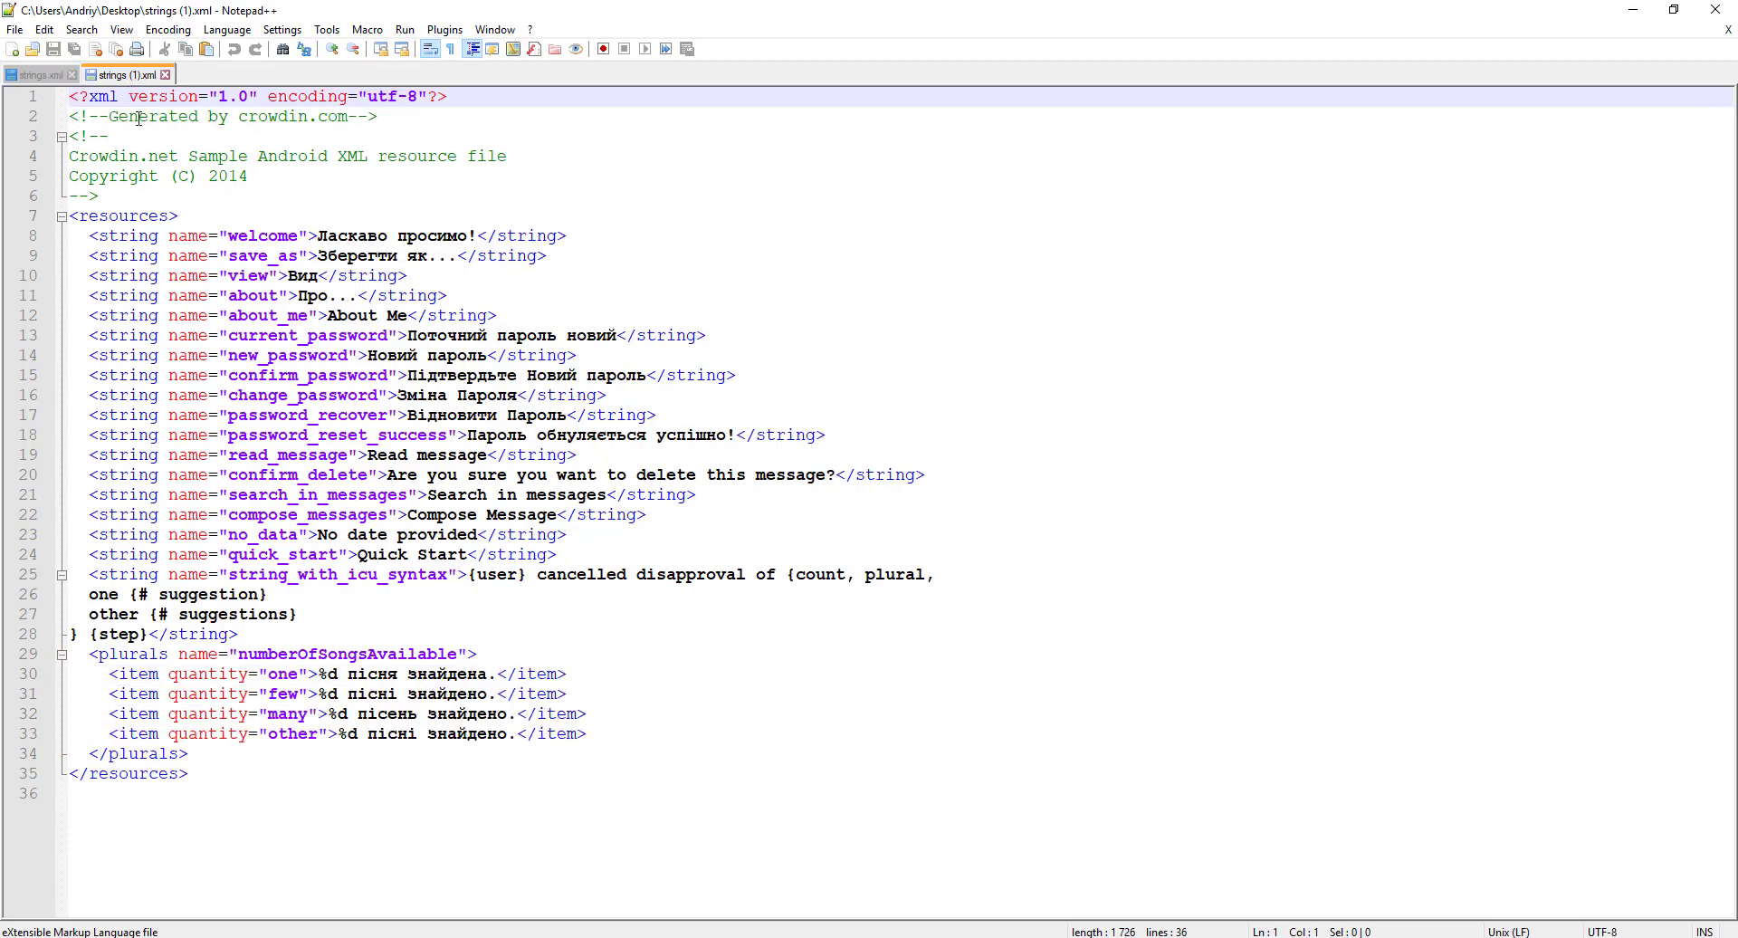
left_click_drag(341, 679, 593, 743)
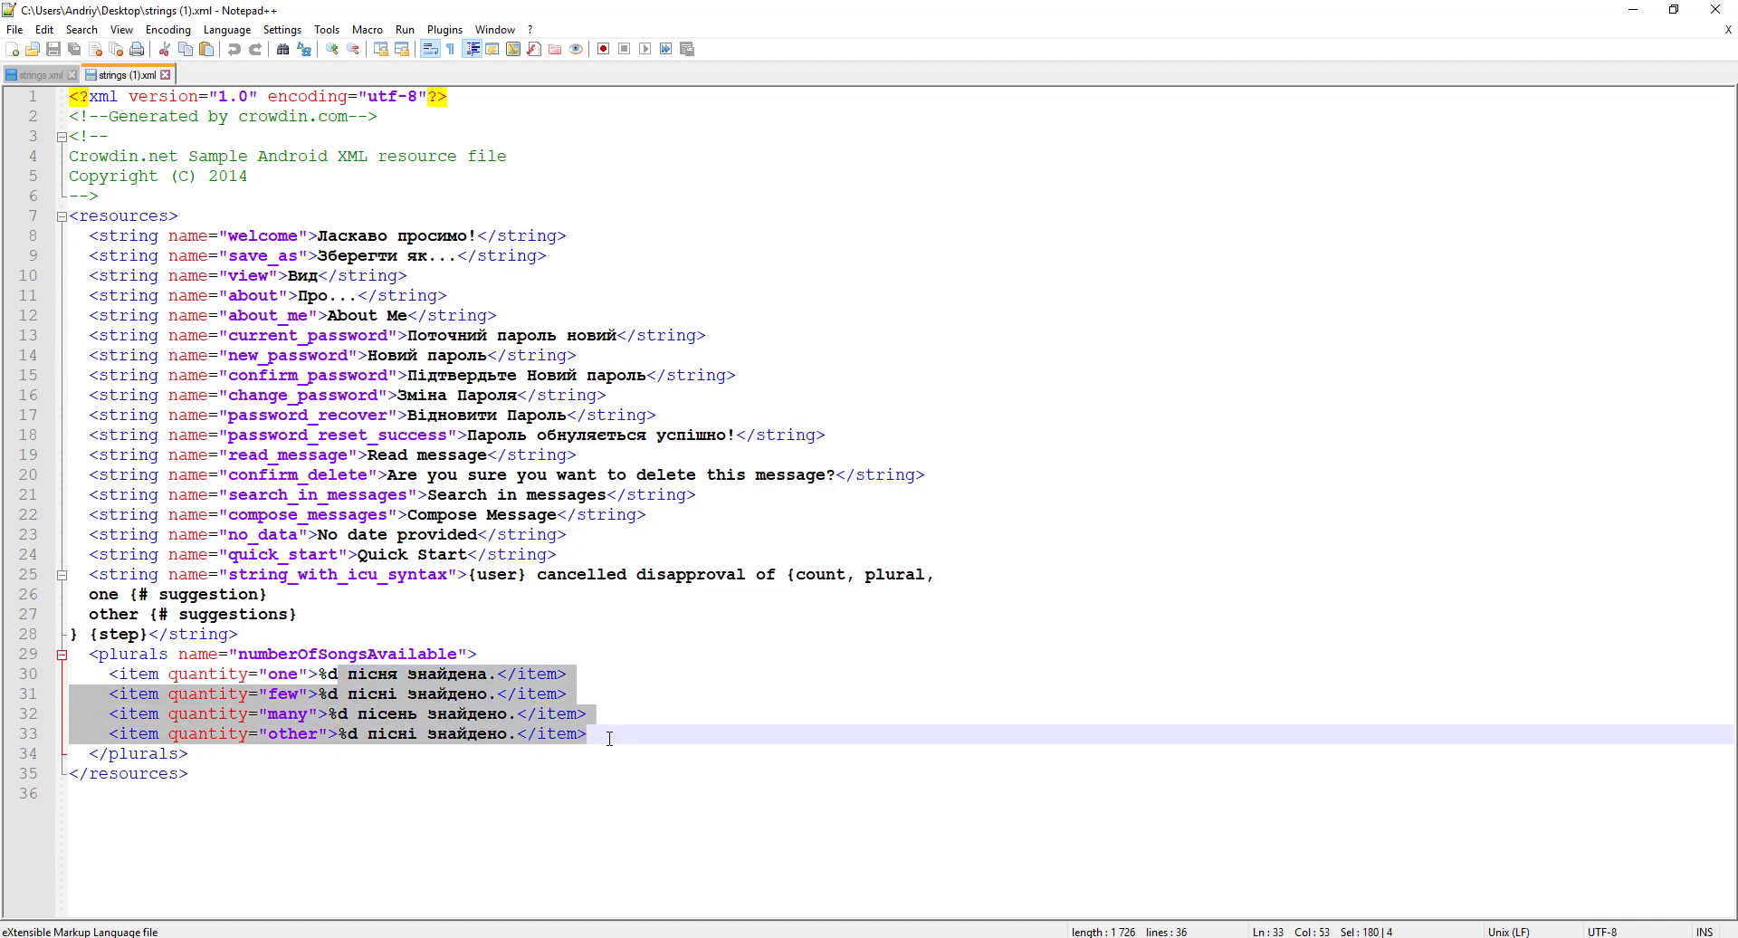
left_click(609, 737)
left_click_drag(583, 735, 3, 681)
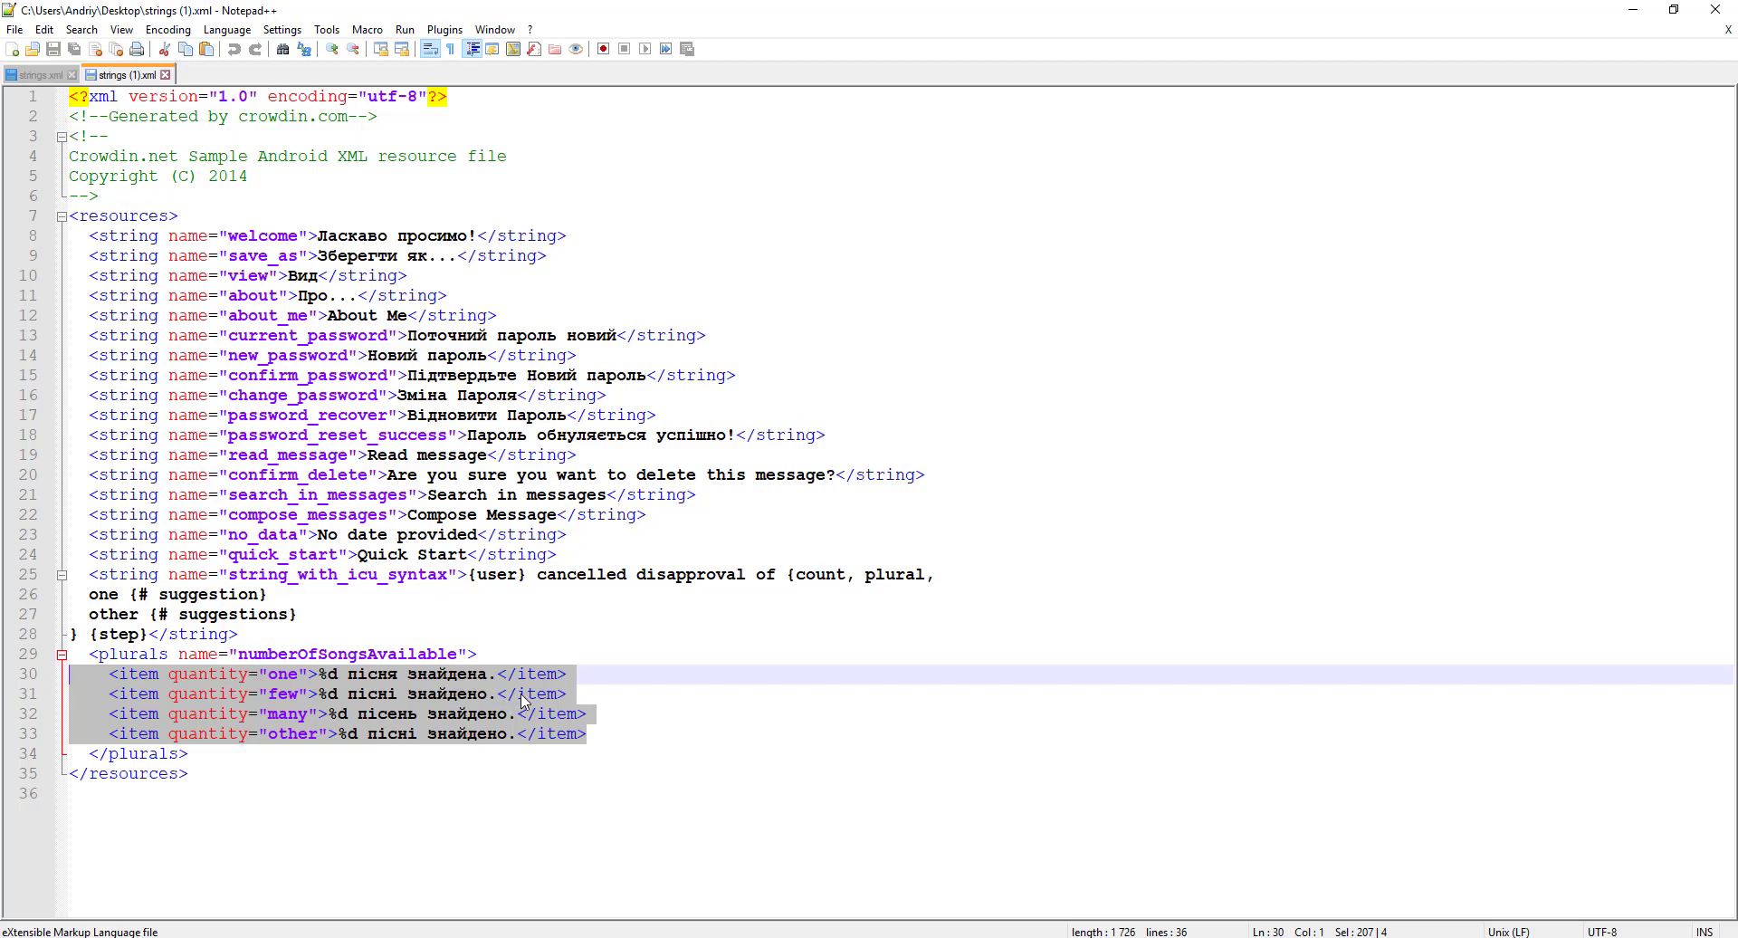
Step: Return to the translator's Crowdin editor in Firefox and open the ICU string beginning "{user} cancelled disapproval of"
left_click(1633, 10)
left_click(115, 11)
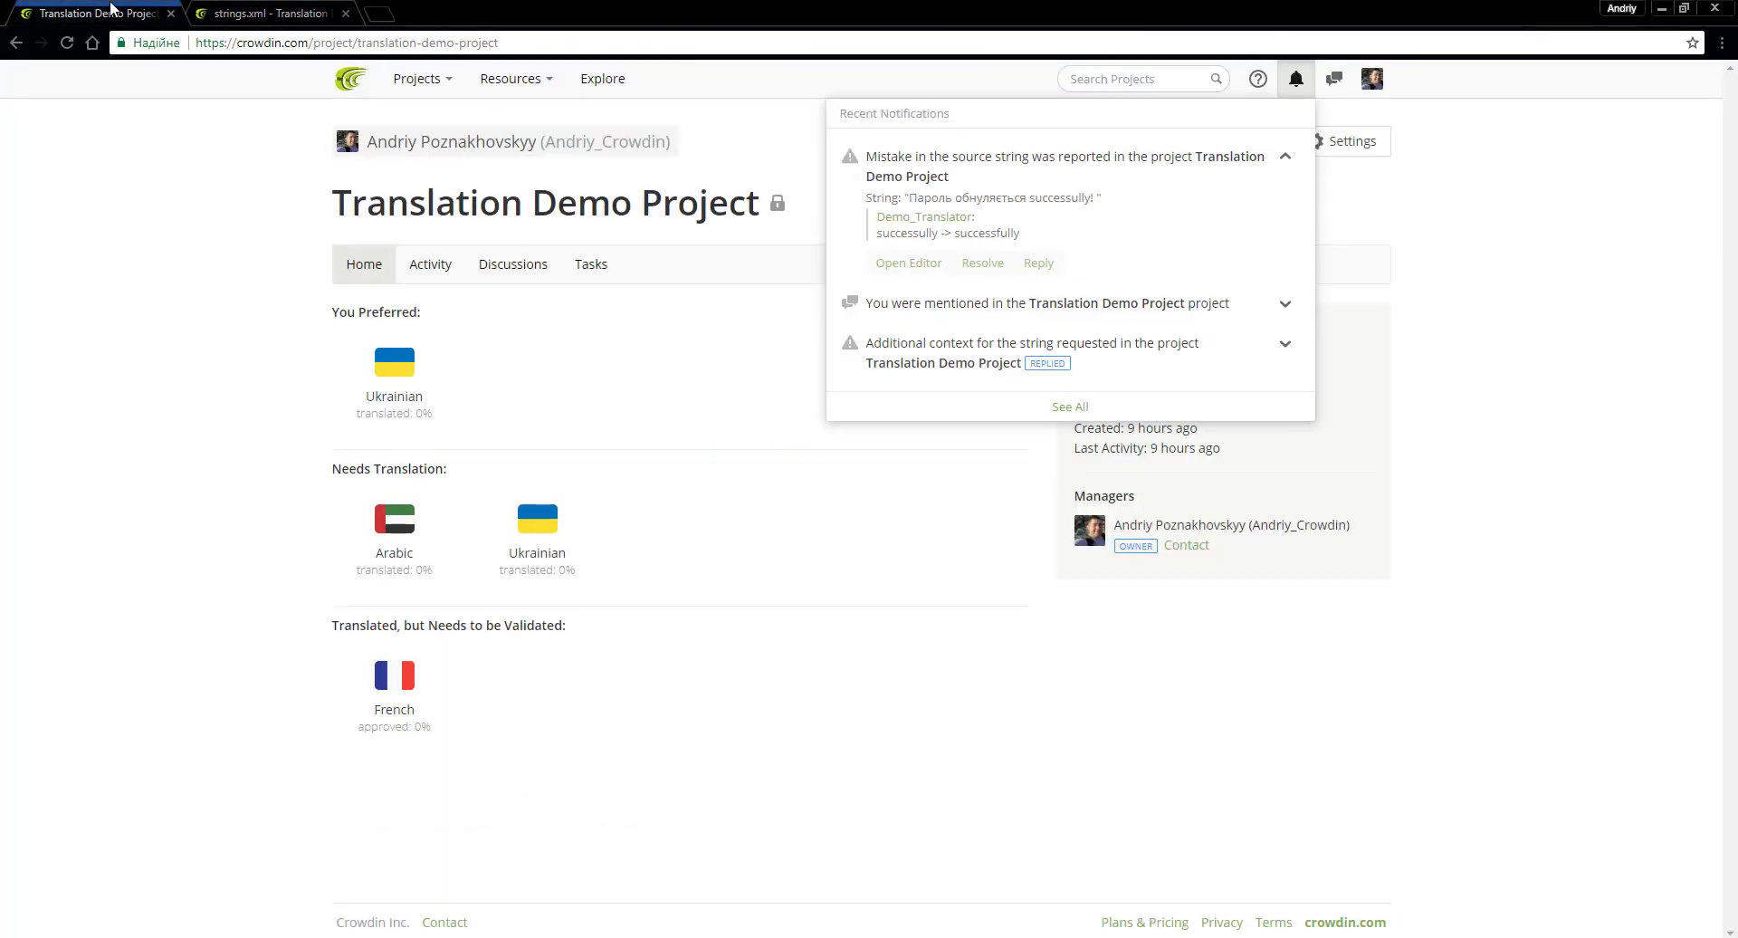
left_click(231, 11)
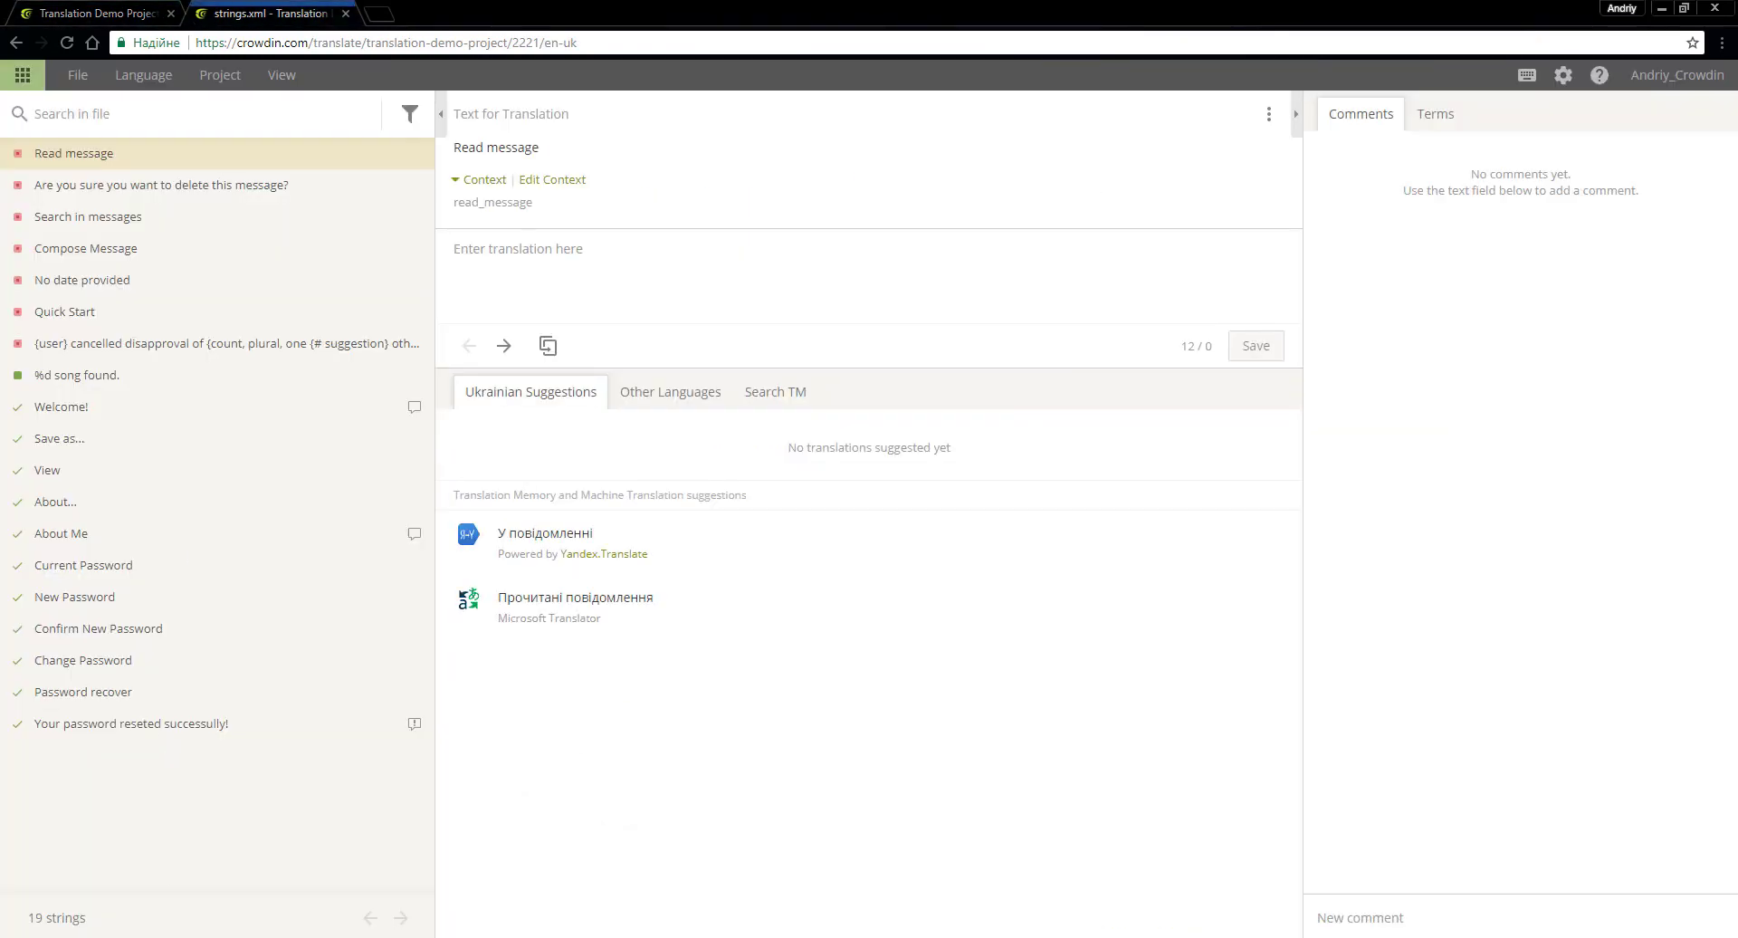
left_click(149, 937)
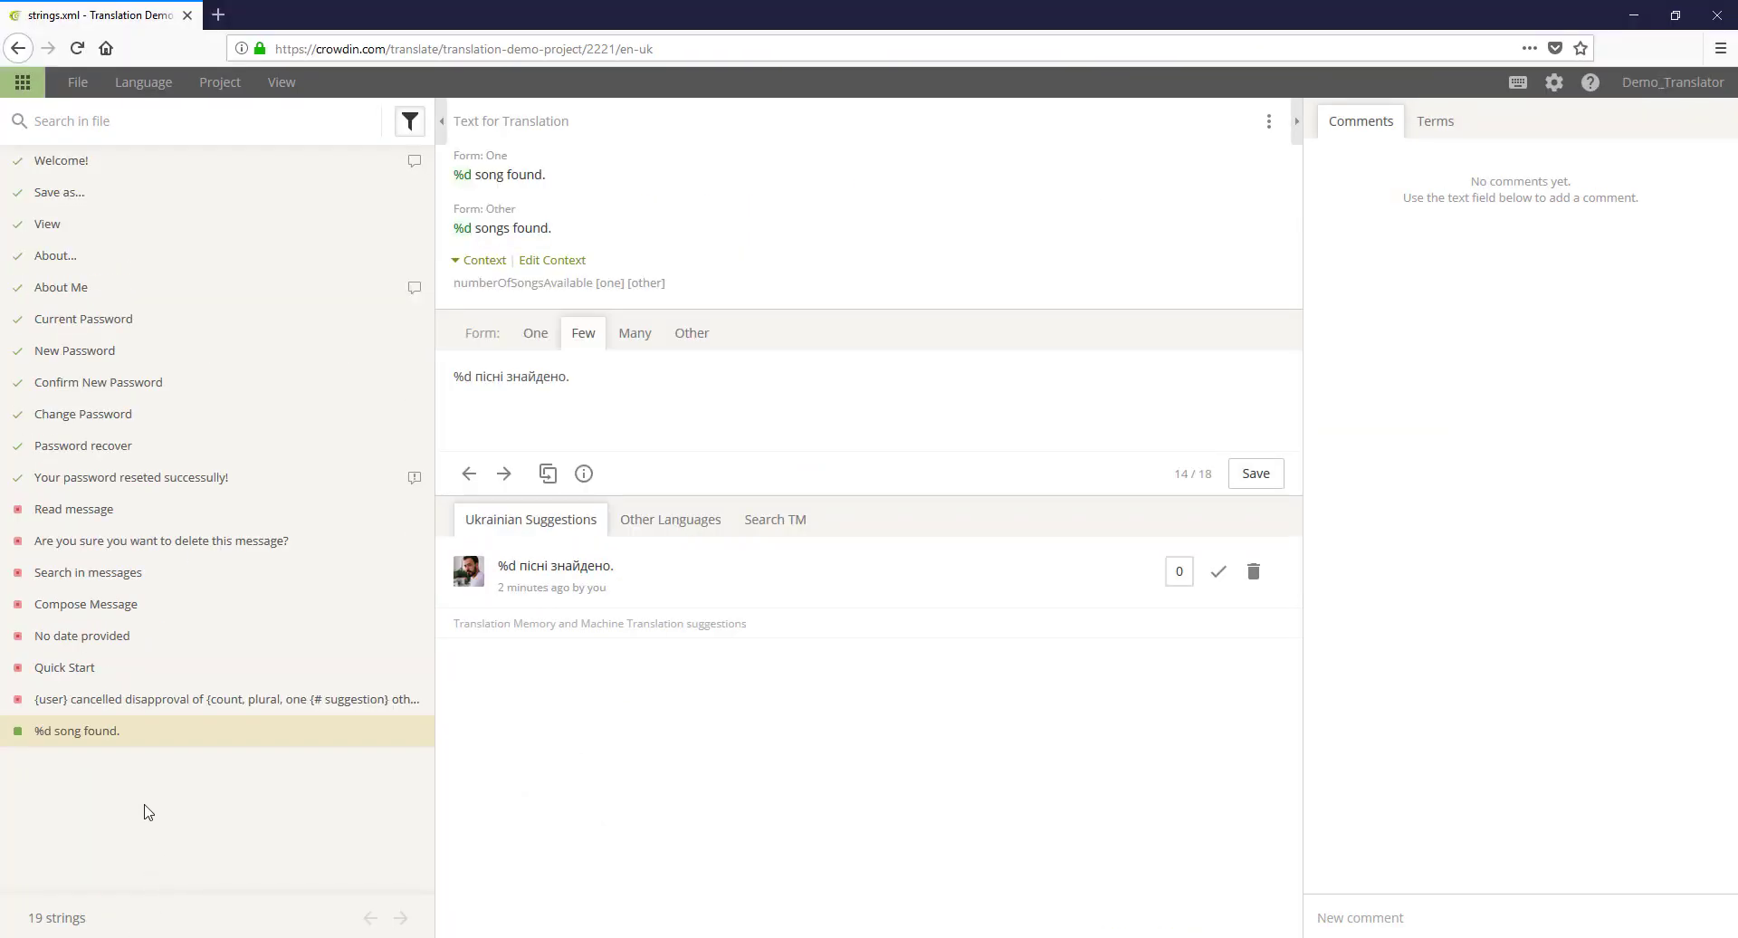
left_click(108, 698)
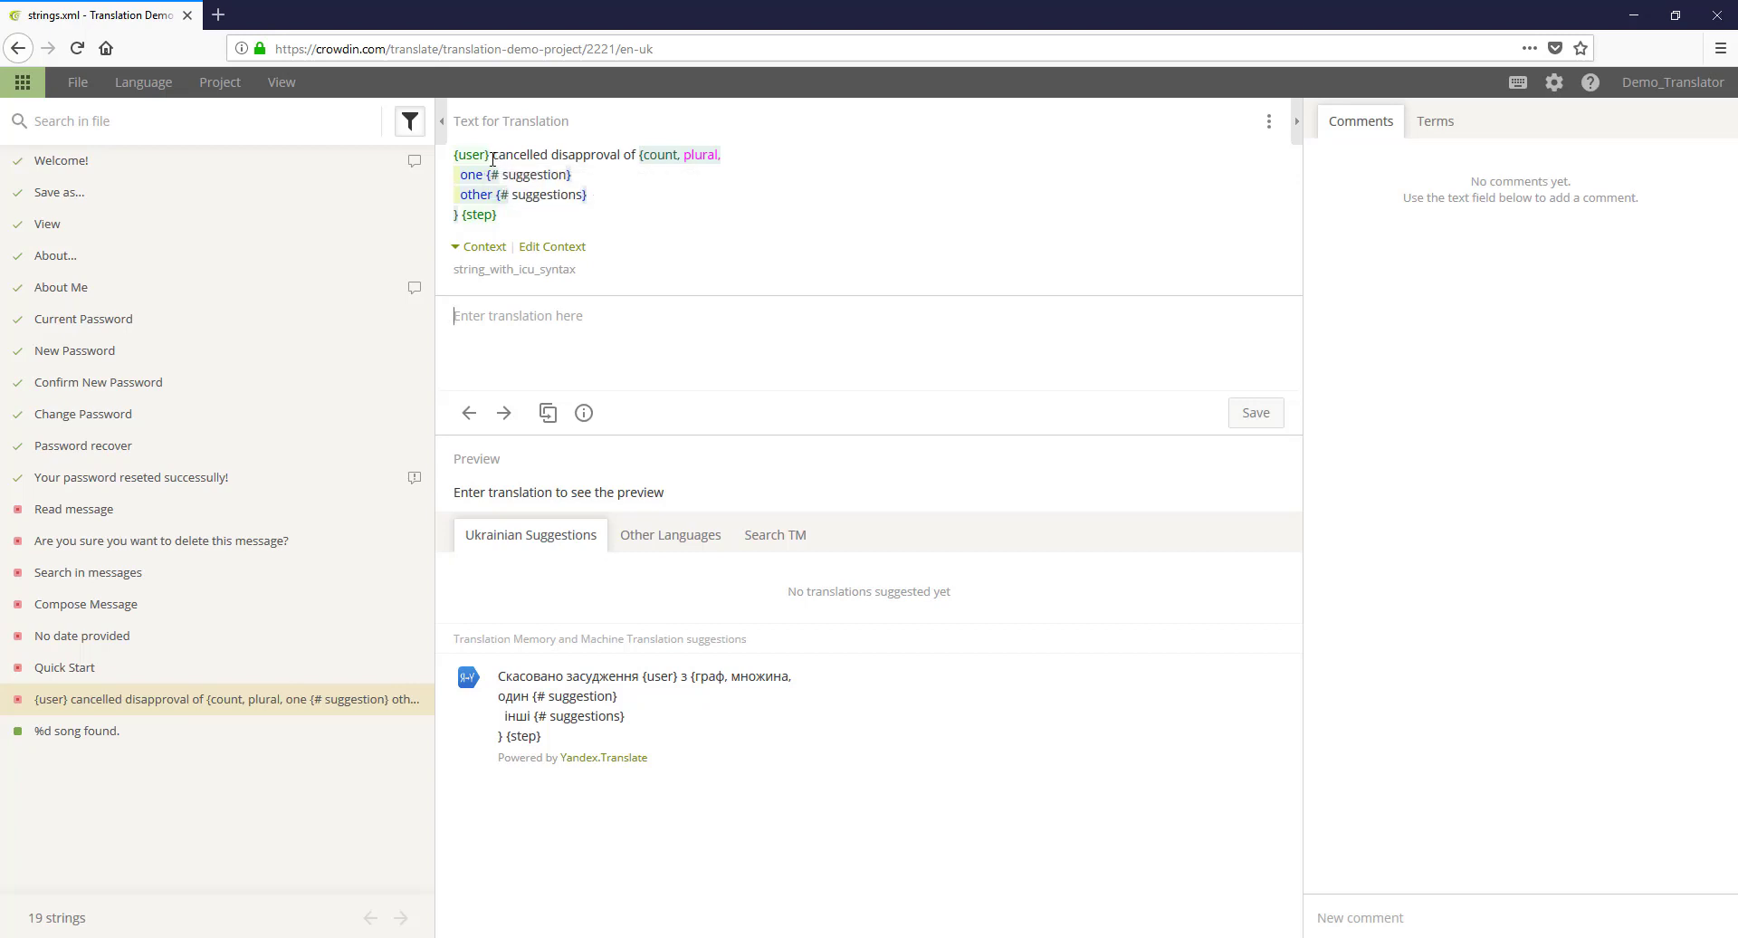
Step: Copy the ICU source text into the Ukrainian translation and examine its plural form lines
left_click_drag(493, 155, 552, 154)
left_click(582, 154)
left_click(548, 415)
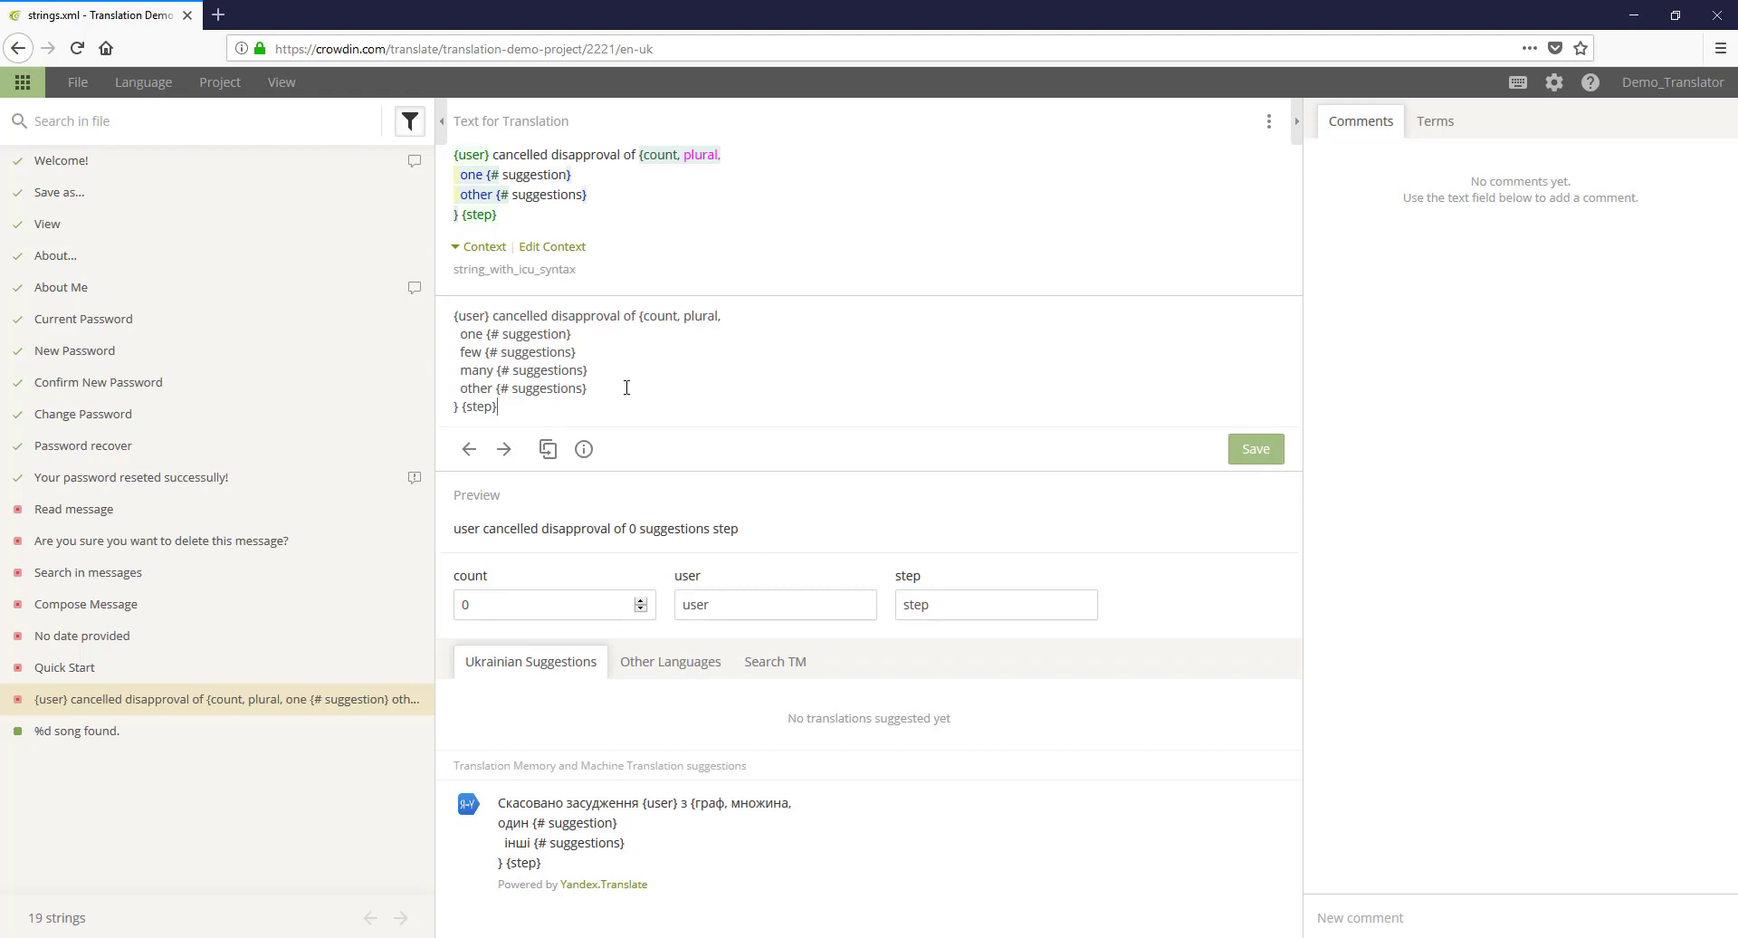
left_click_drag(628, 387, 442, 333)
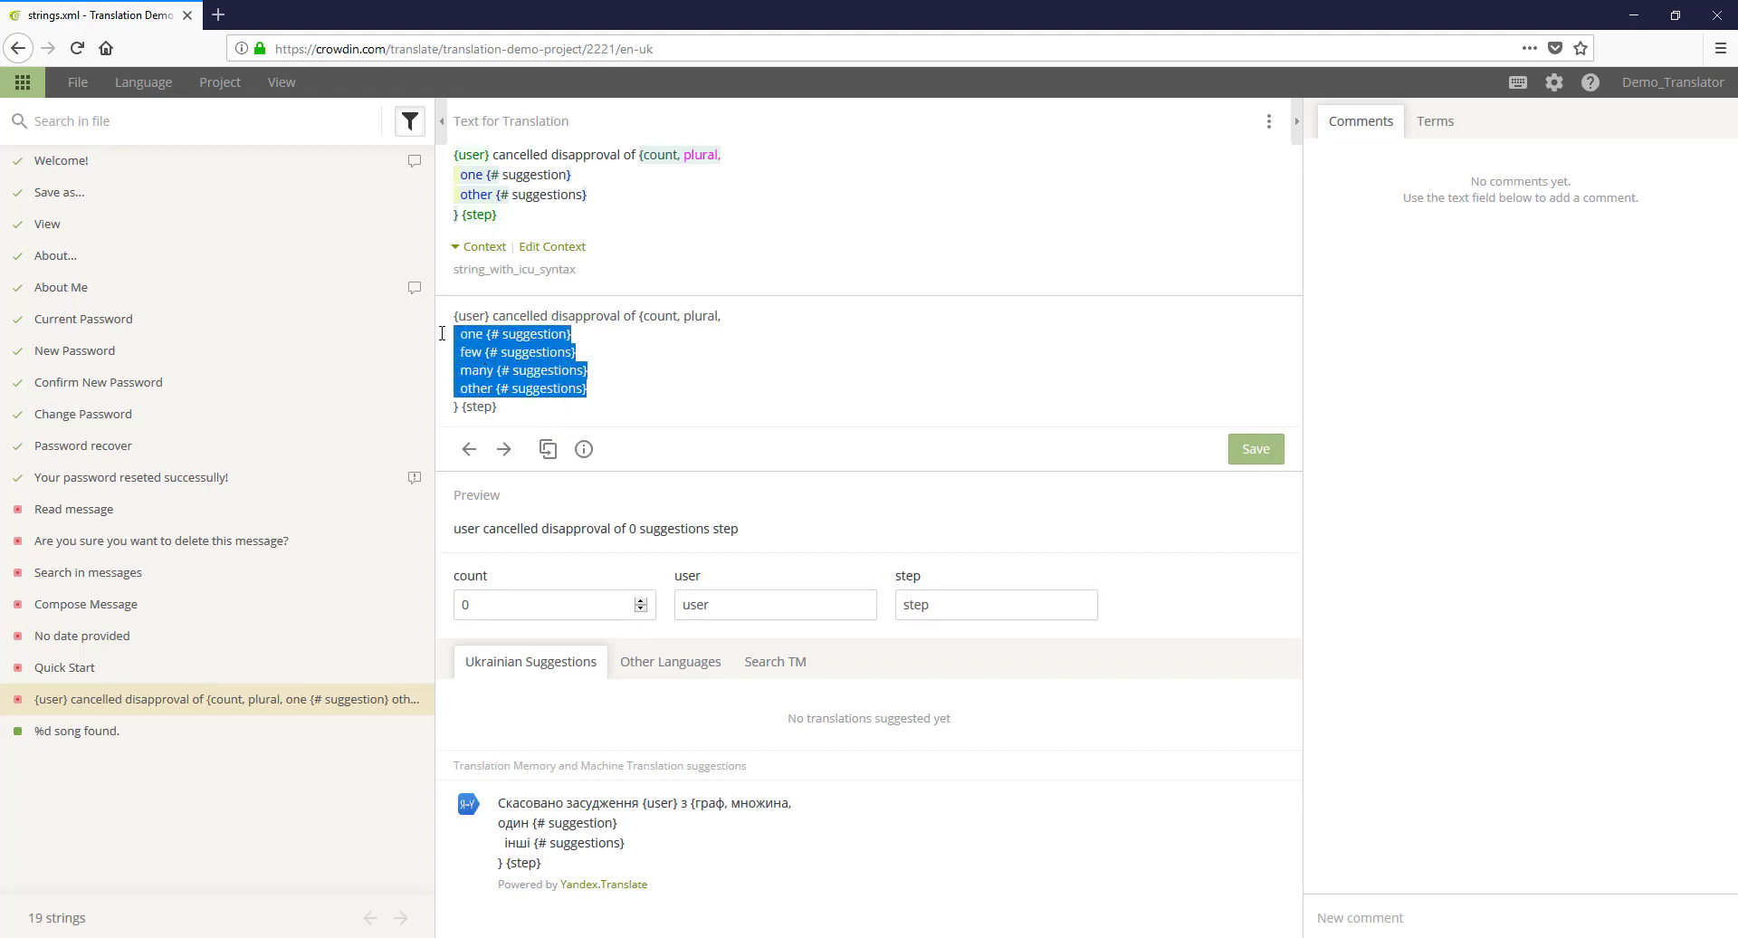
Step: Replace "cancelled disapproval of" with "скасував схвалення" in the Ukrainian translation
left_click(507, 316)
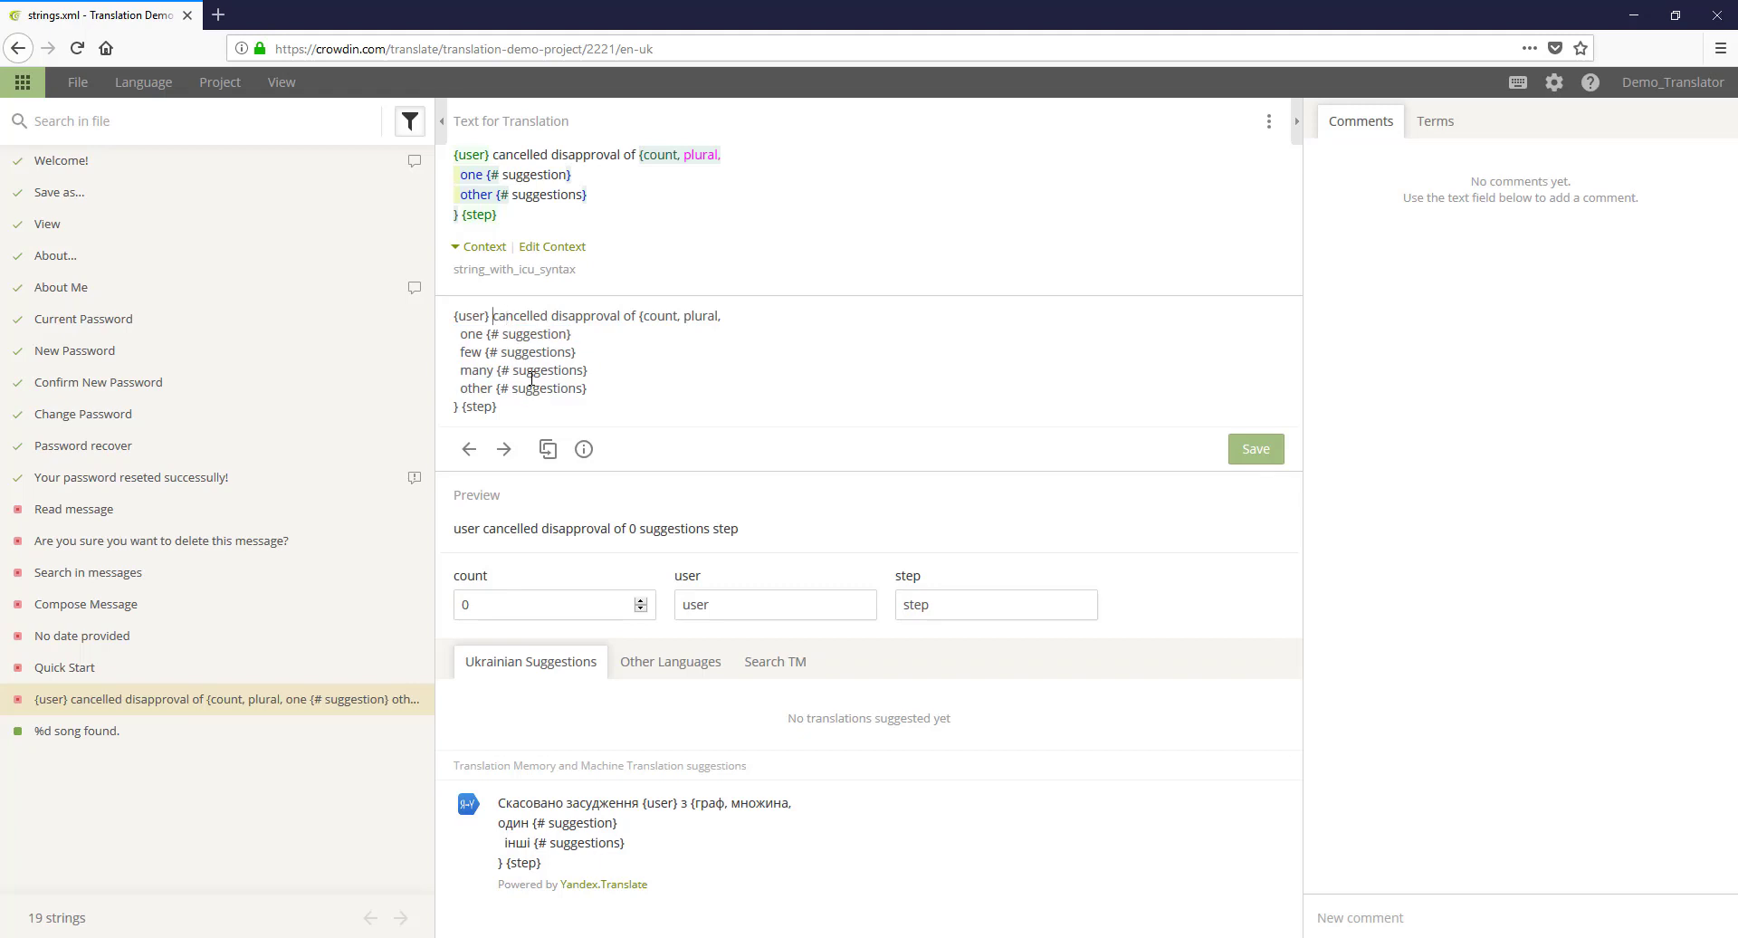
key("ctrl+shift+Right")
key("ctrl+shift+Right")
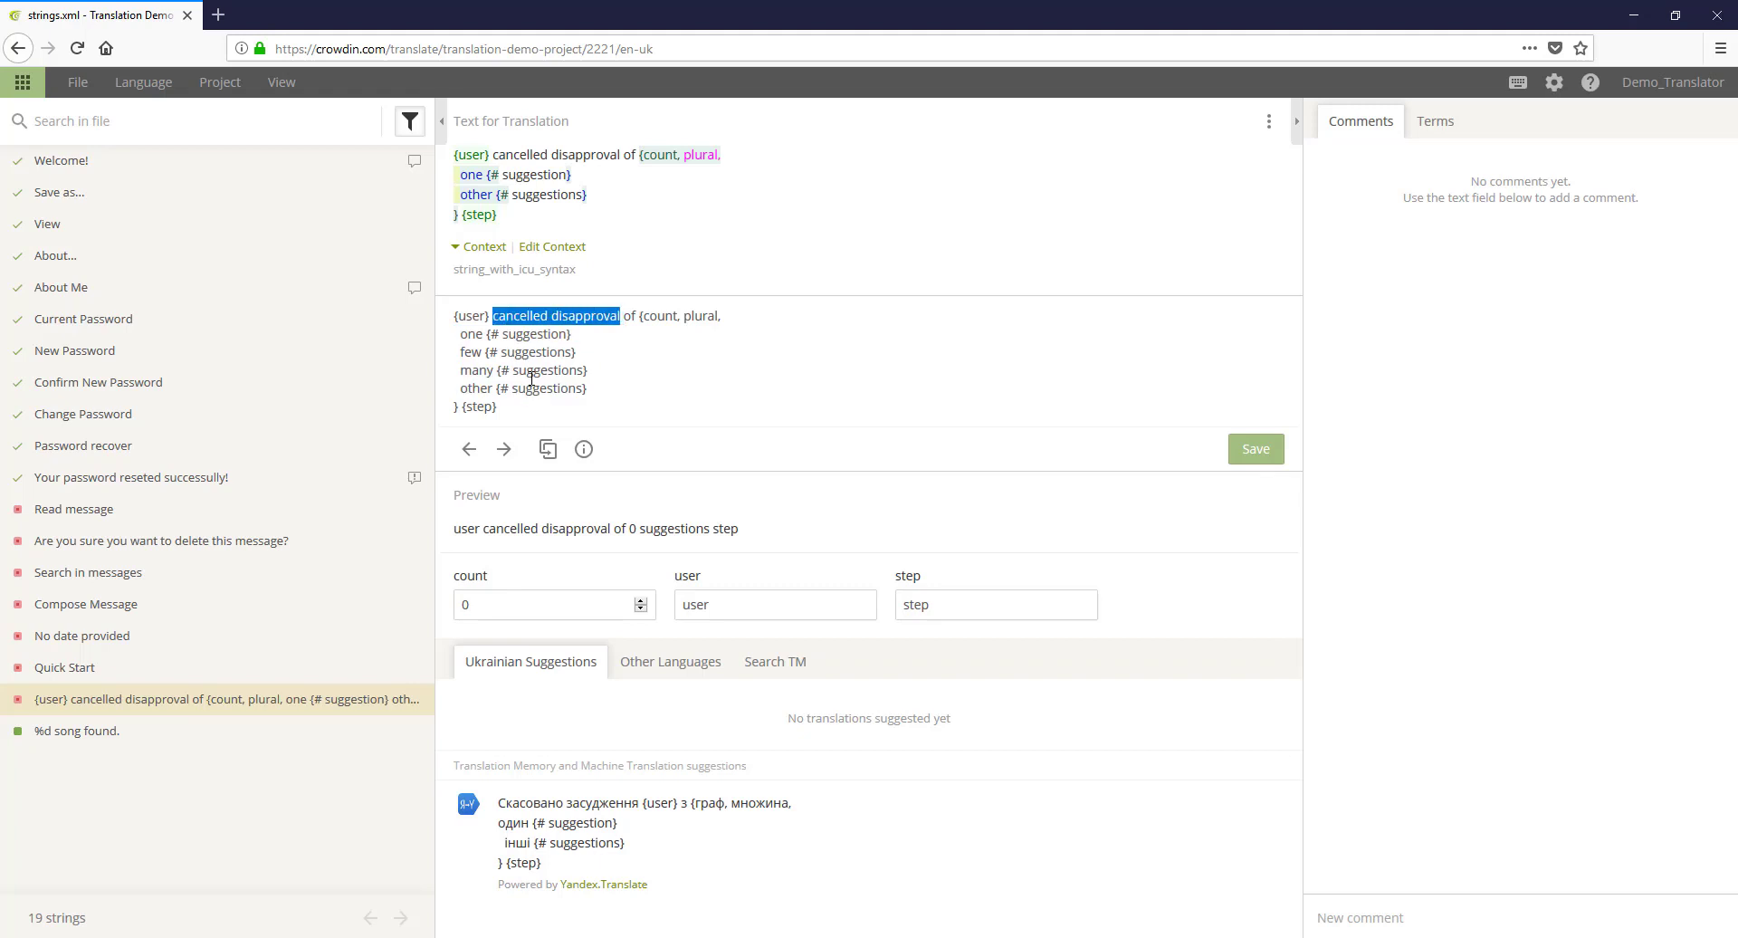
key("ctrl+shift+Right")
type("скасував ")
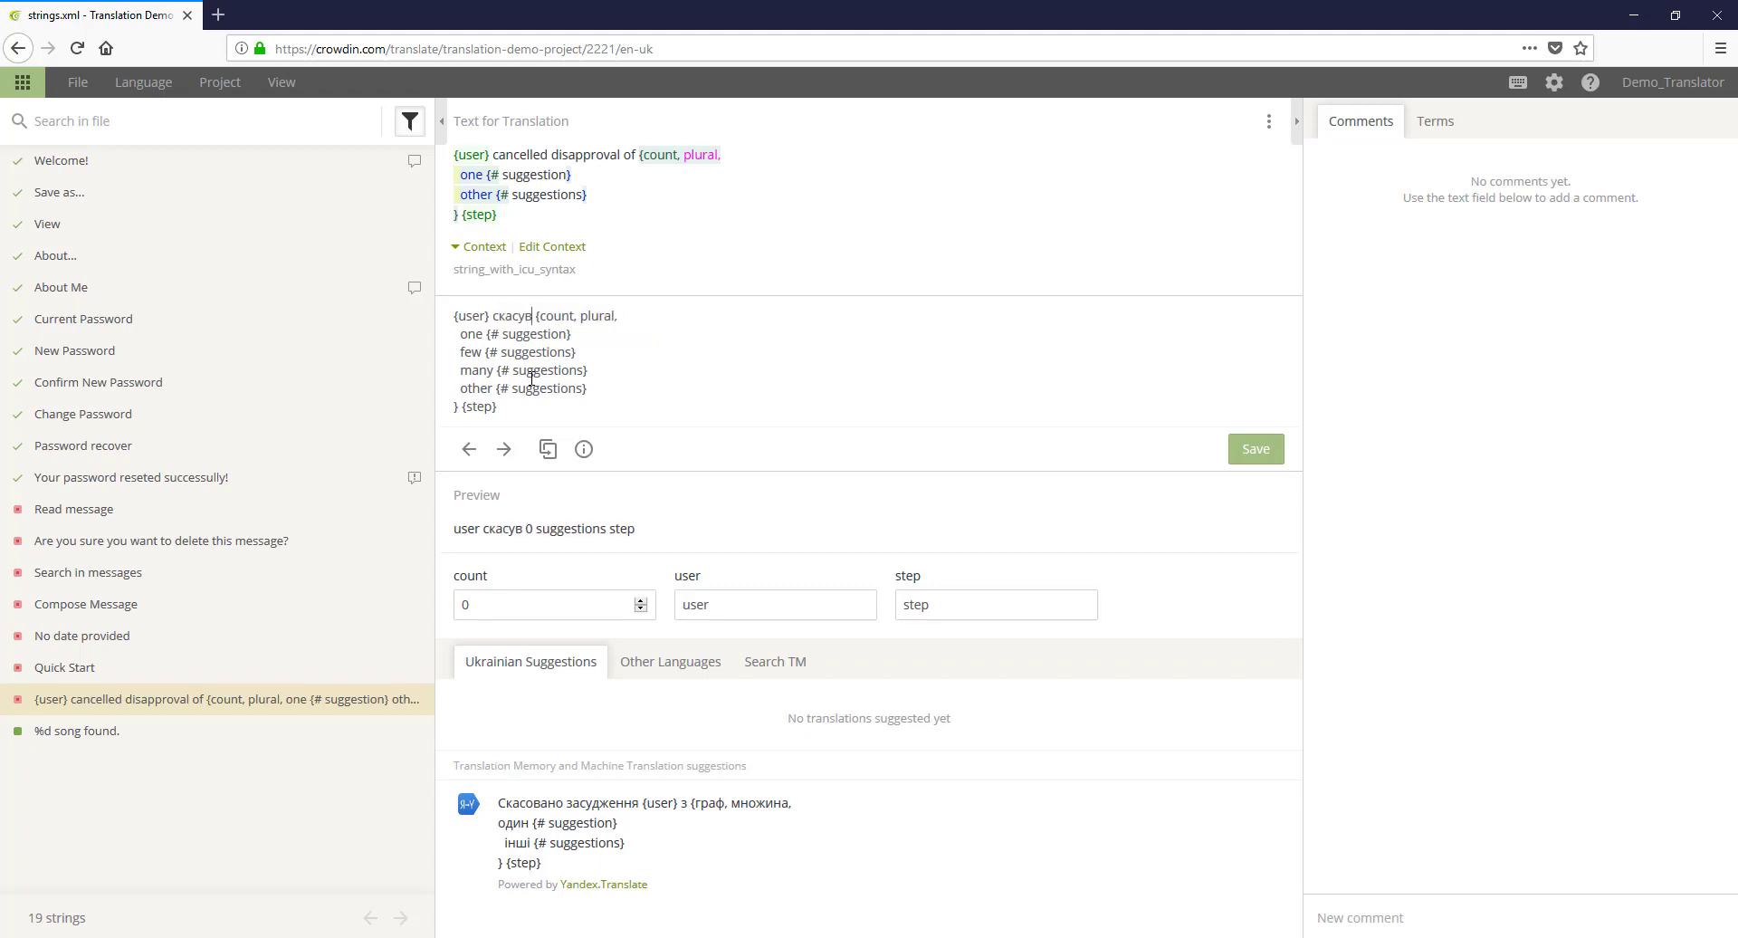
type("схвалення")
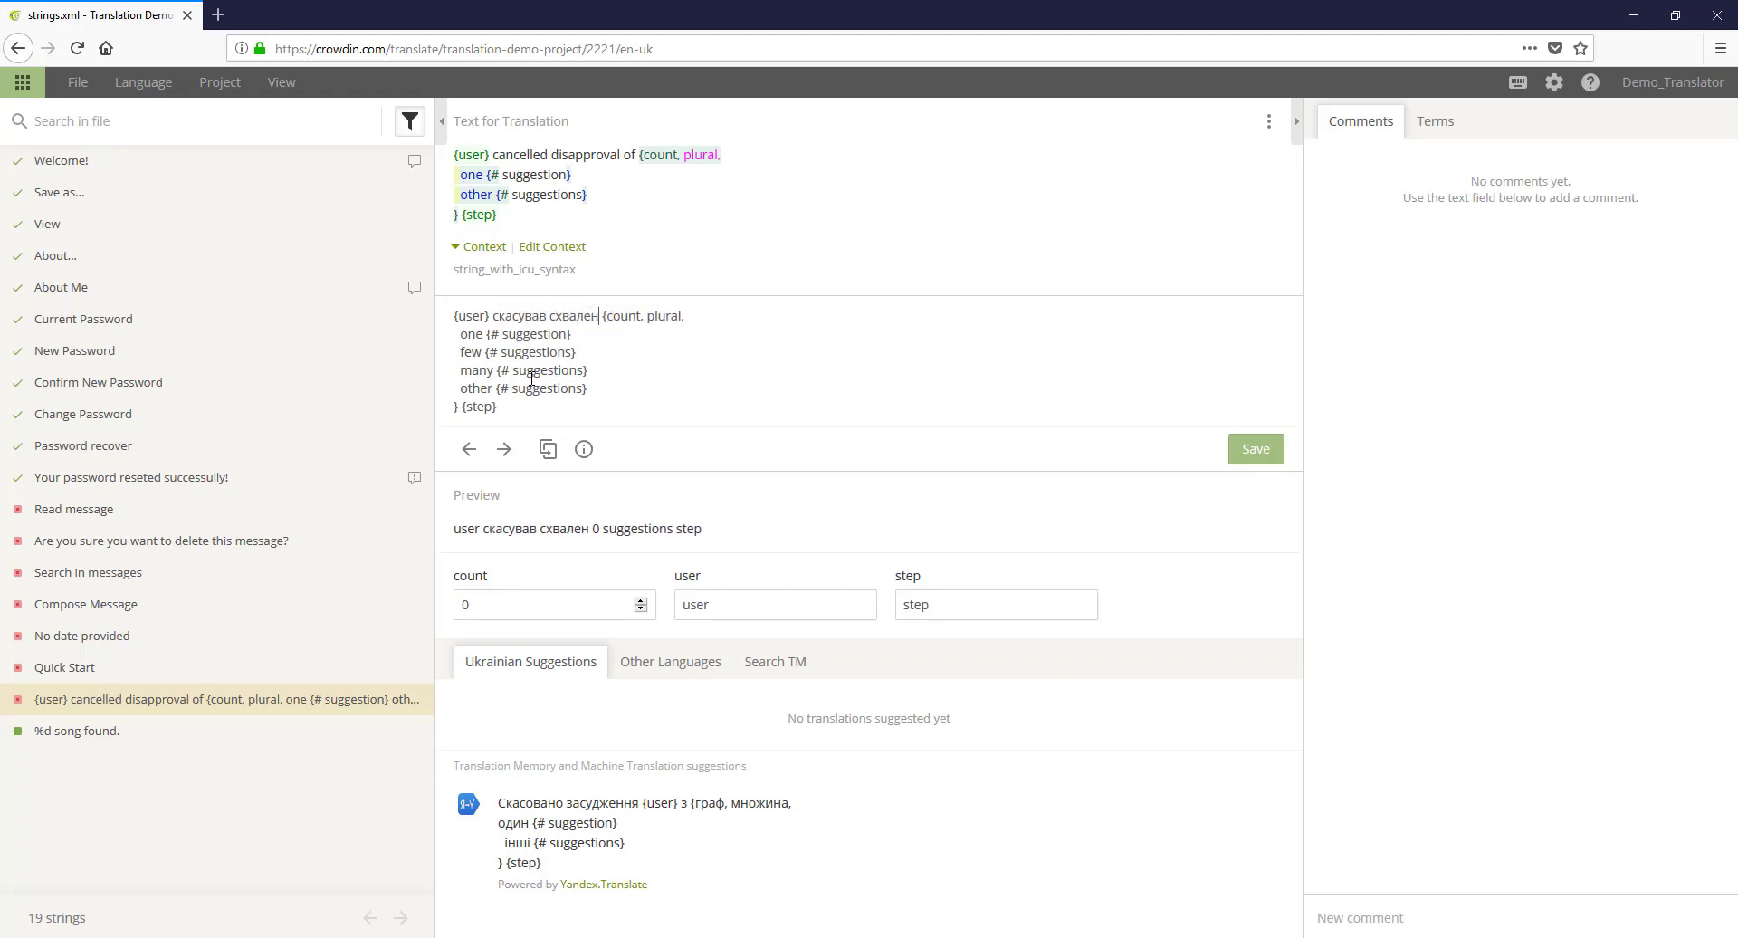
Step: Translate the suggestion word as "перекладу" in the one form and "перекладів" in the few form
key("ctrl+shift+Left")
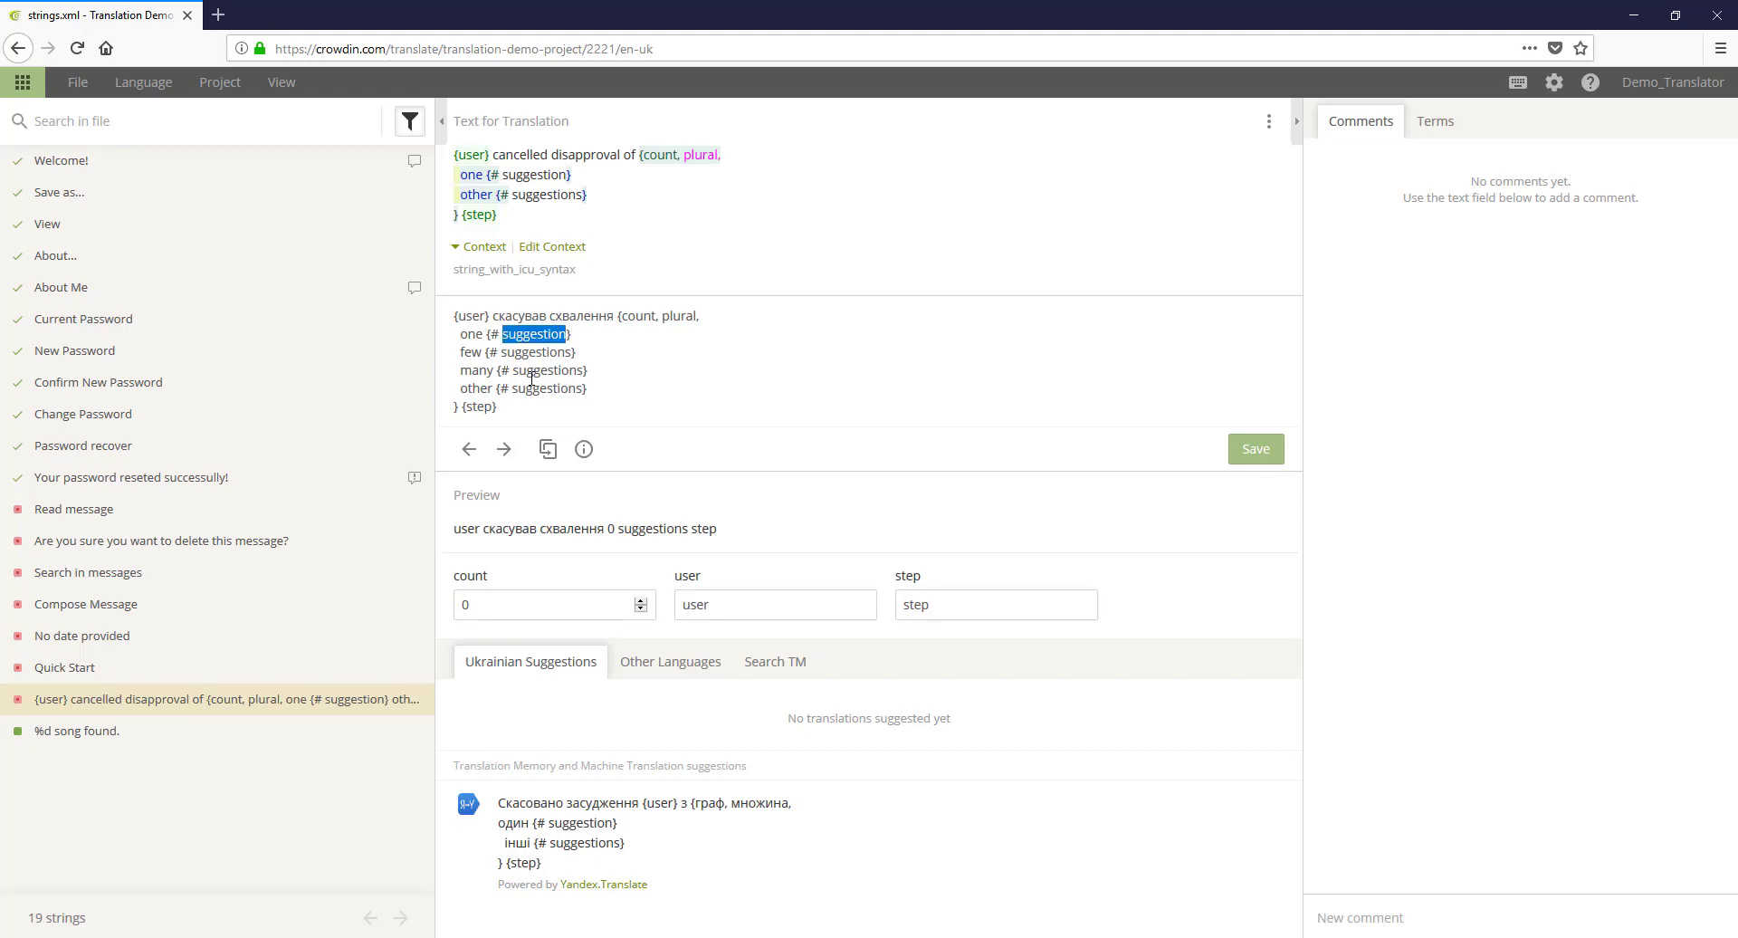
type("перекладу")
key("ctrl+shift+Left")
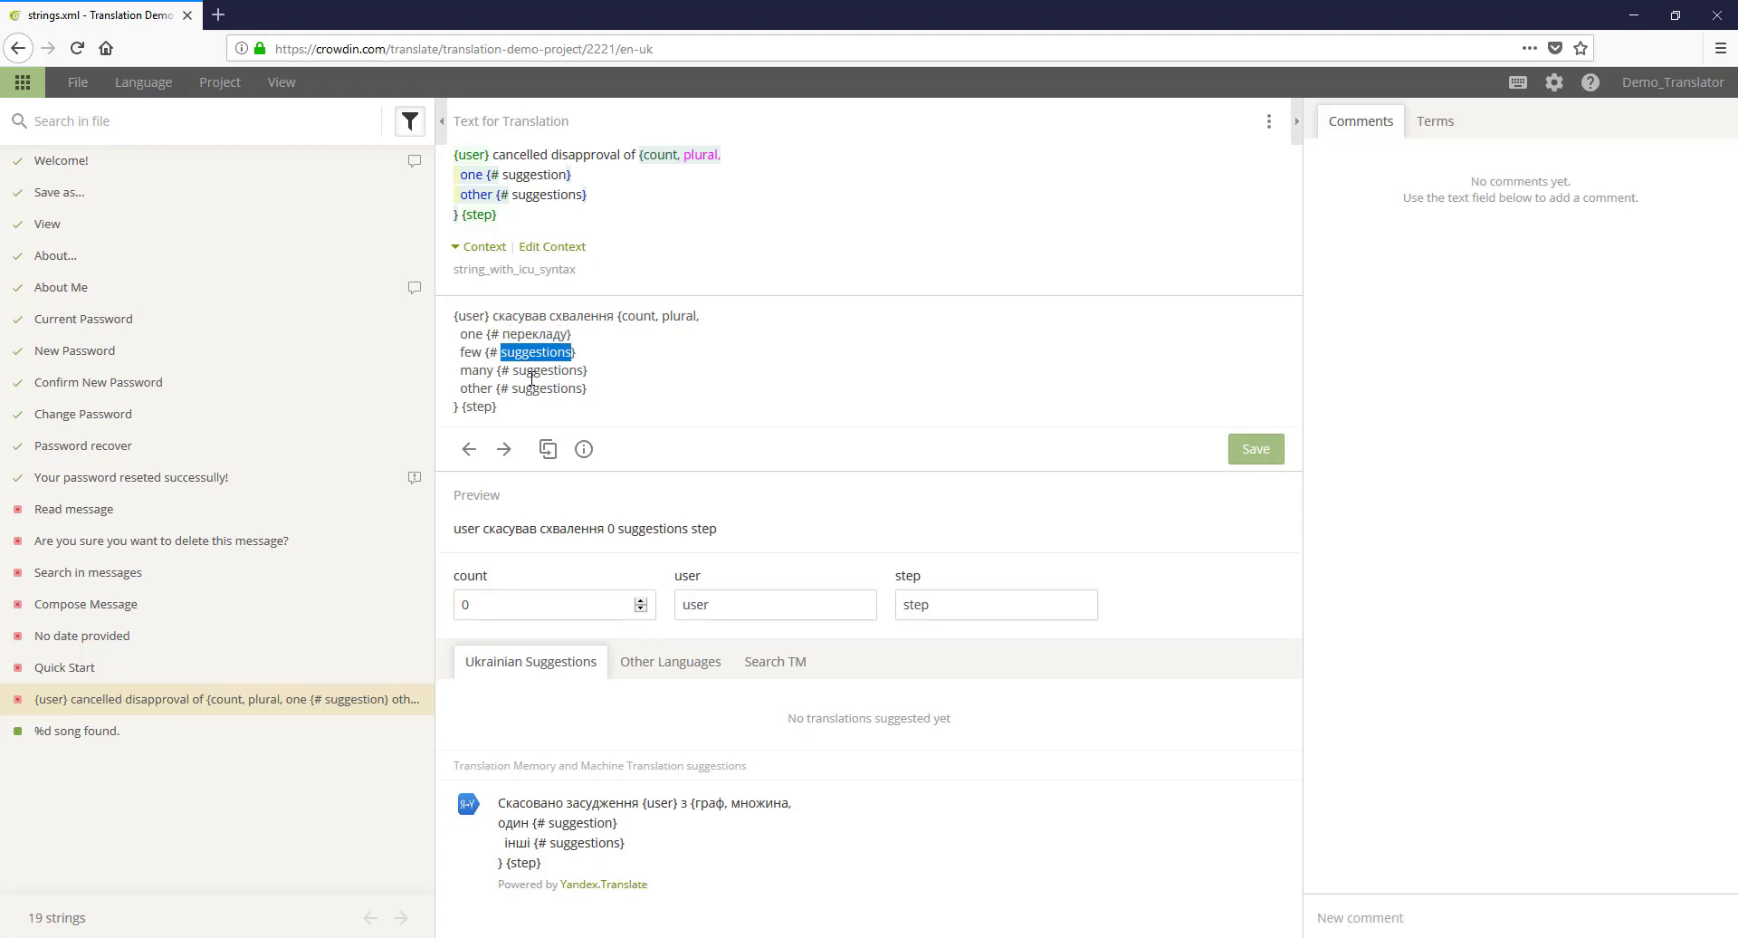
type("переклады")
key("BackSpace")
type("ів")
Step: Translate the suggestion word as "перекладів" in the many form and "перекладу" in the other form
key("ctrl+shift+Left")
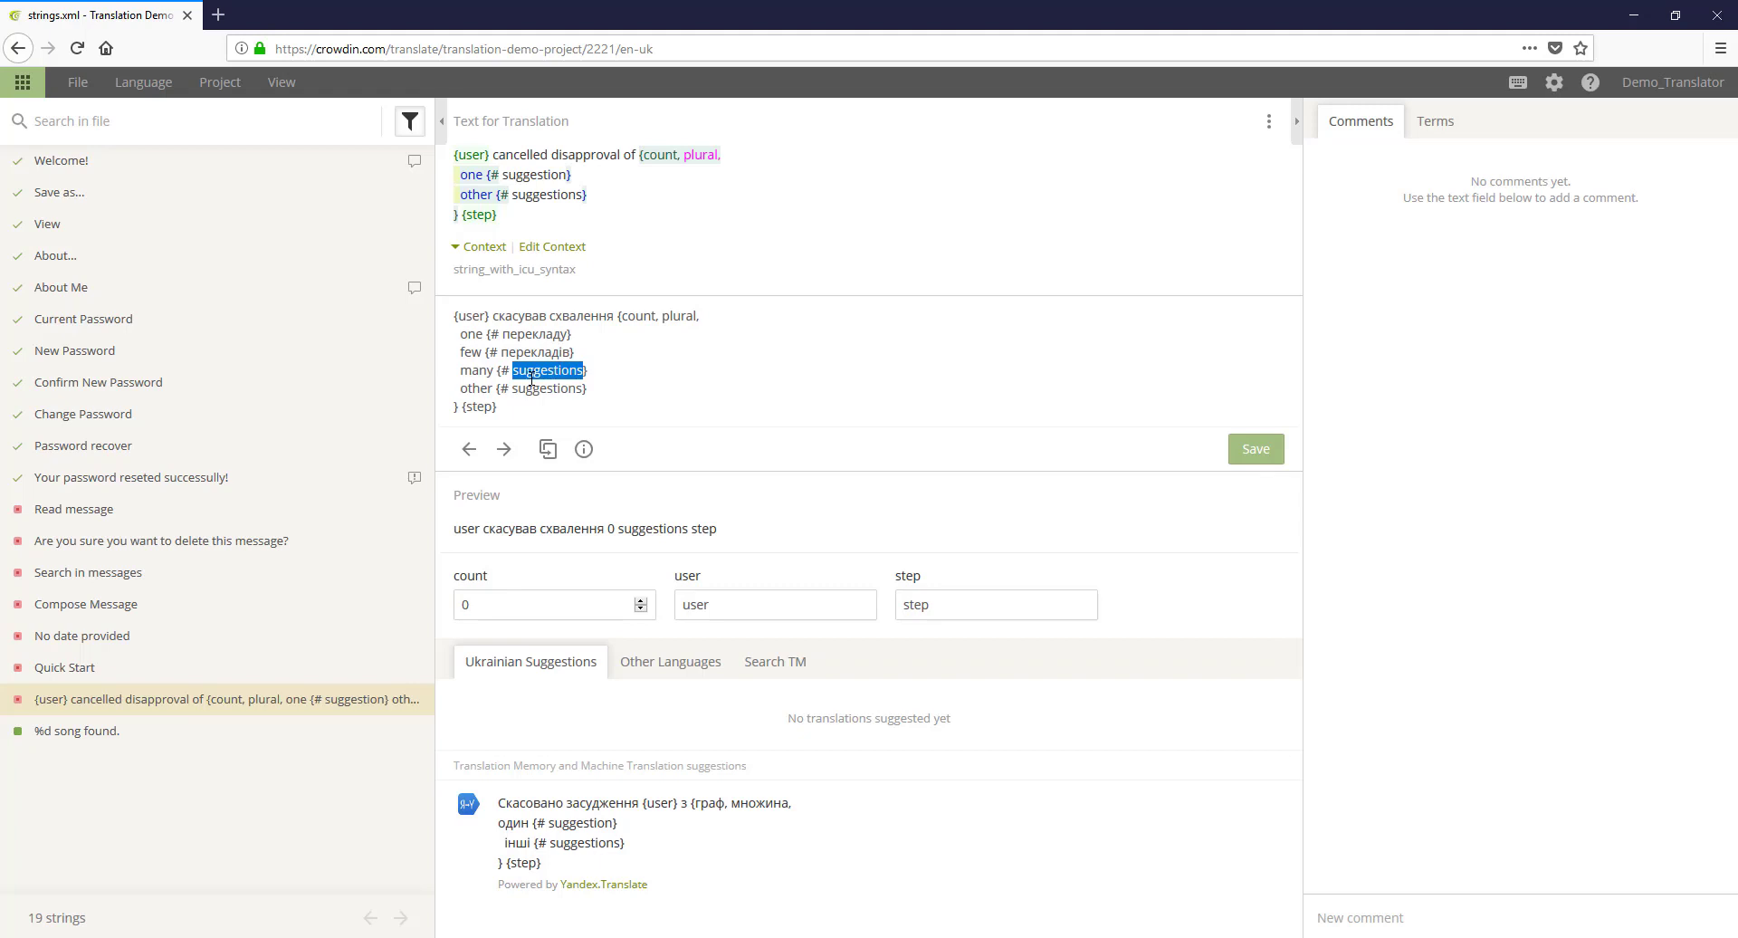
type("перекла")
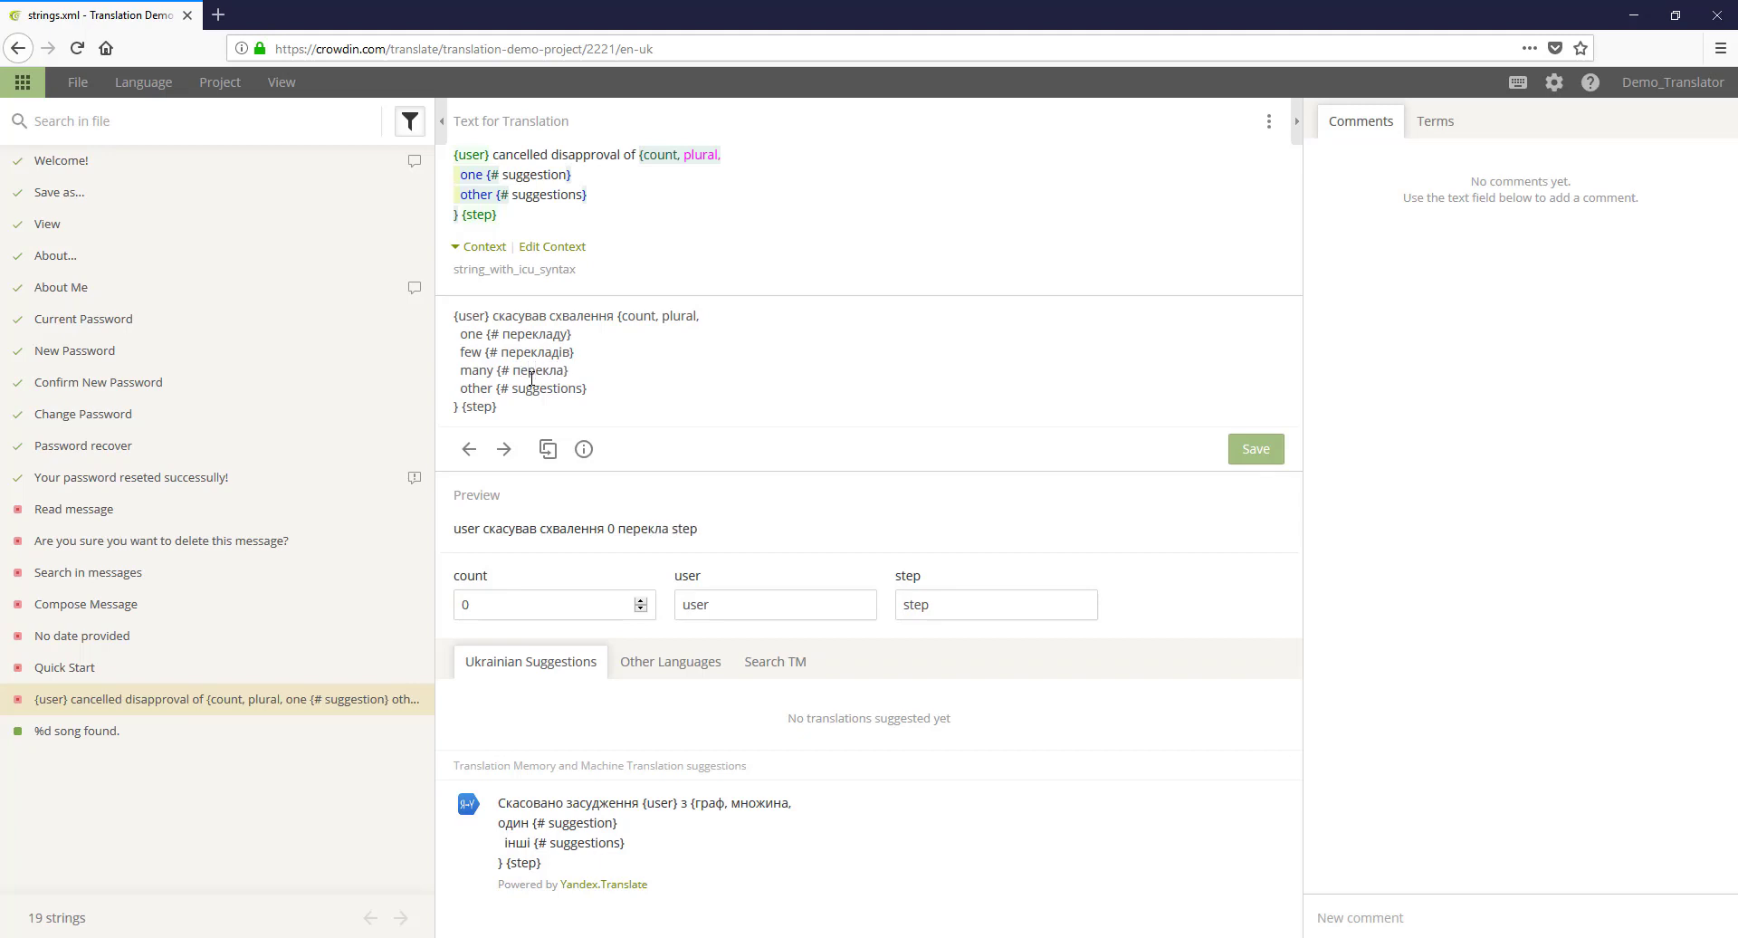
type("дів")
key("ctrl+shift+Left")
type("перекладу")
Step: Replace the {user} placeholder in the Ukrainian translation with a person's first name and highlight the {step} placeholder
left_click(484, 316)
left_click_drag(484, 316, 447, 314)
type("Andriy")
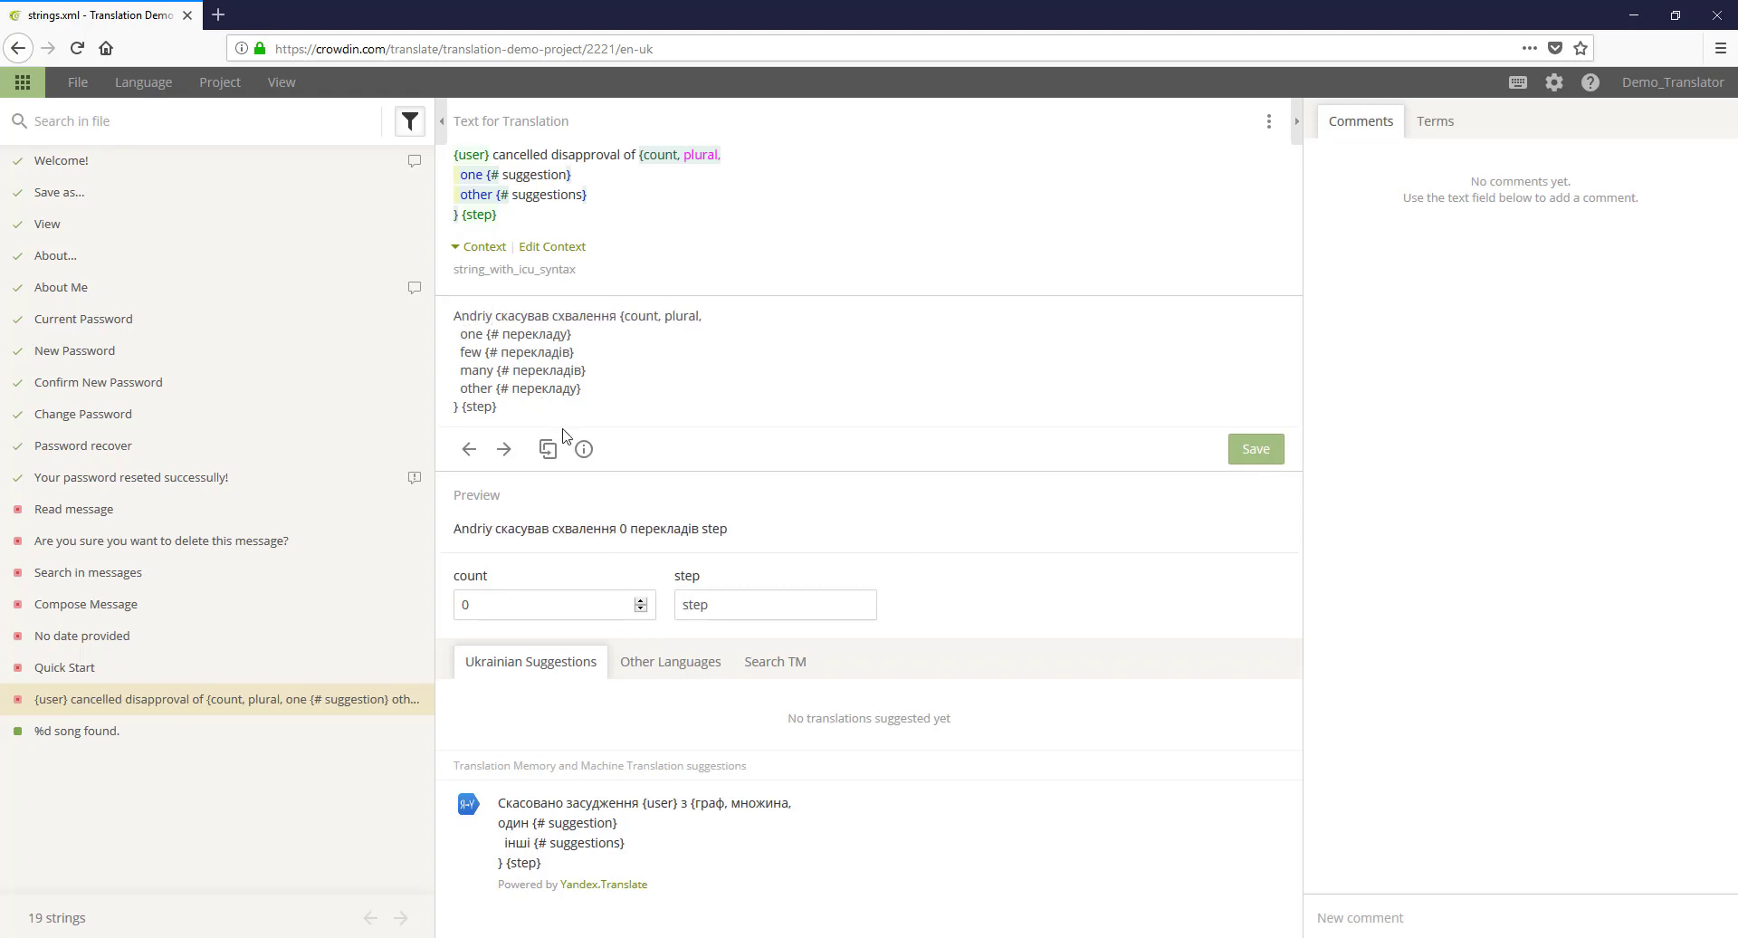
left_click(499, 407)
left_click_drag(497, 408, 465, 414)
Step: Step the preview count up and down to check which Ukrainian plural form each whole number uses
left_click(643, 602)
left_click(641, 602)
left_click(642, 609)
left_click(642, 602)
left_click(641, 602)
left_click(641, 602)
left_click(641, 602)
left_click(640, 608)
left_click(642, 609)
left_click(642, 609)
left_click(642, 609)
left_click(642, 609)
left_click(641, 605)
left_click(642, 609)
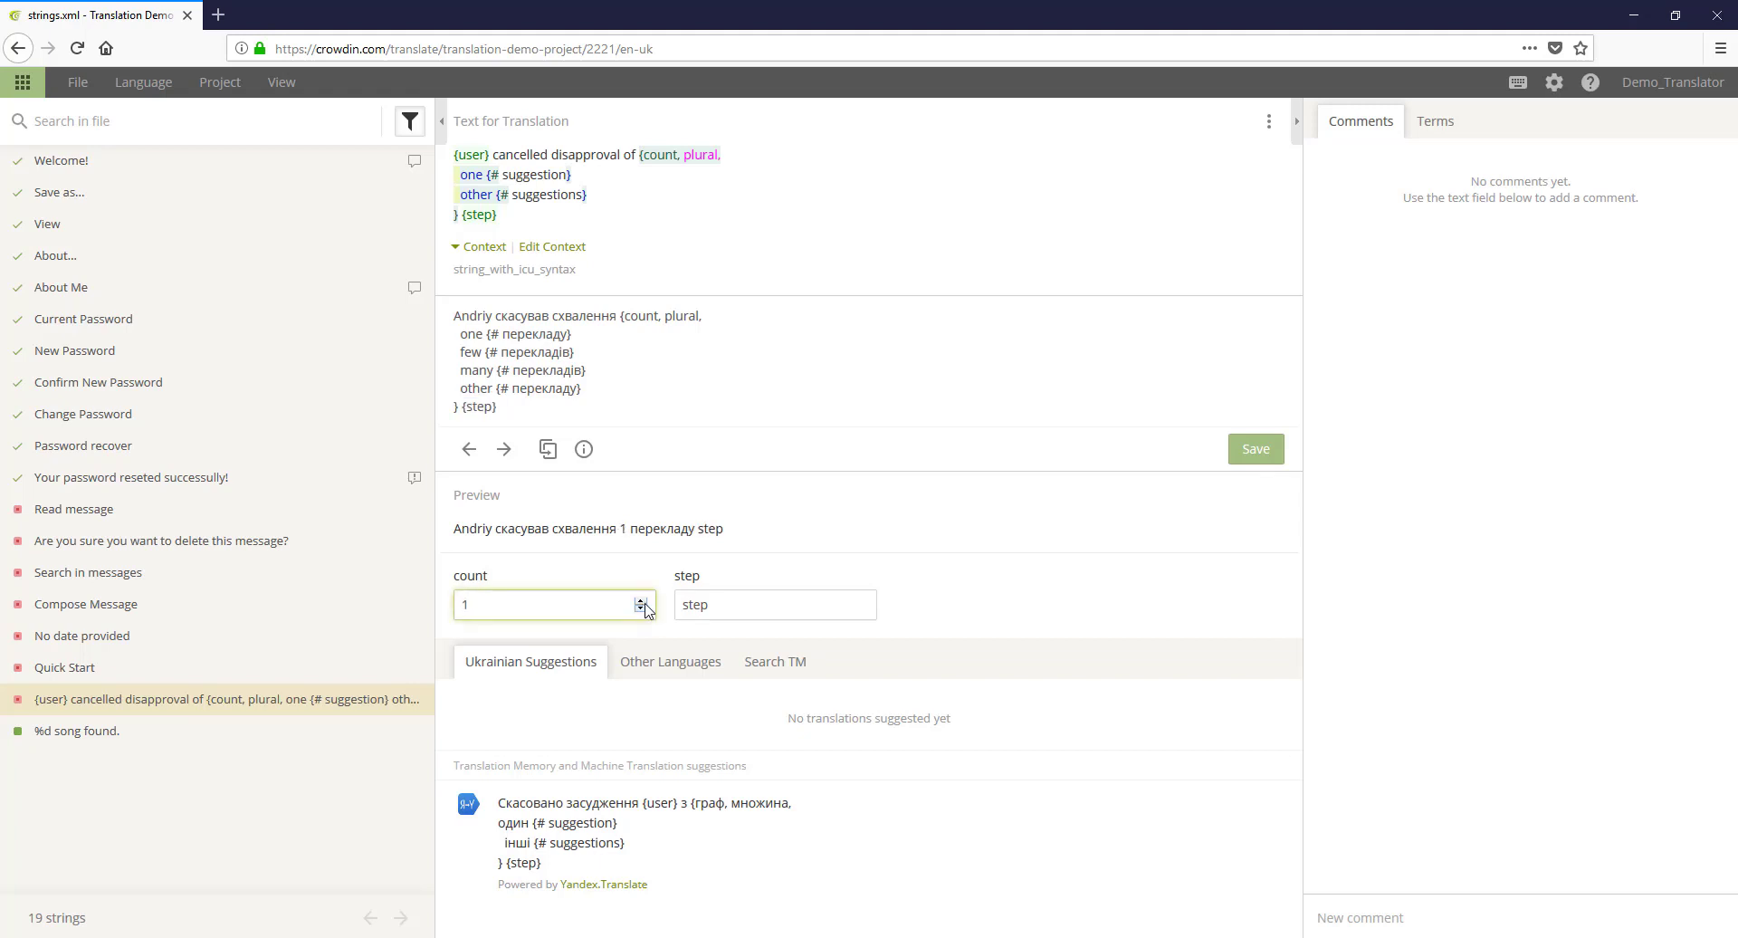
left_click(640, 600)
left_click(641, 609)
left_click(641, 600)
Step: Set the preview count to 1,5 and compare the preview with the other form's word in the translation
double_click(467, 604)
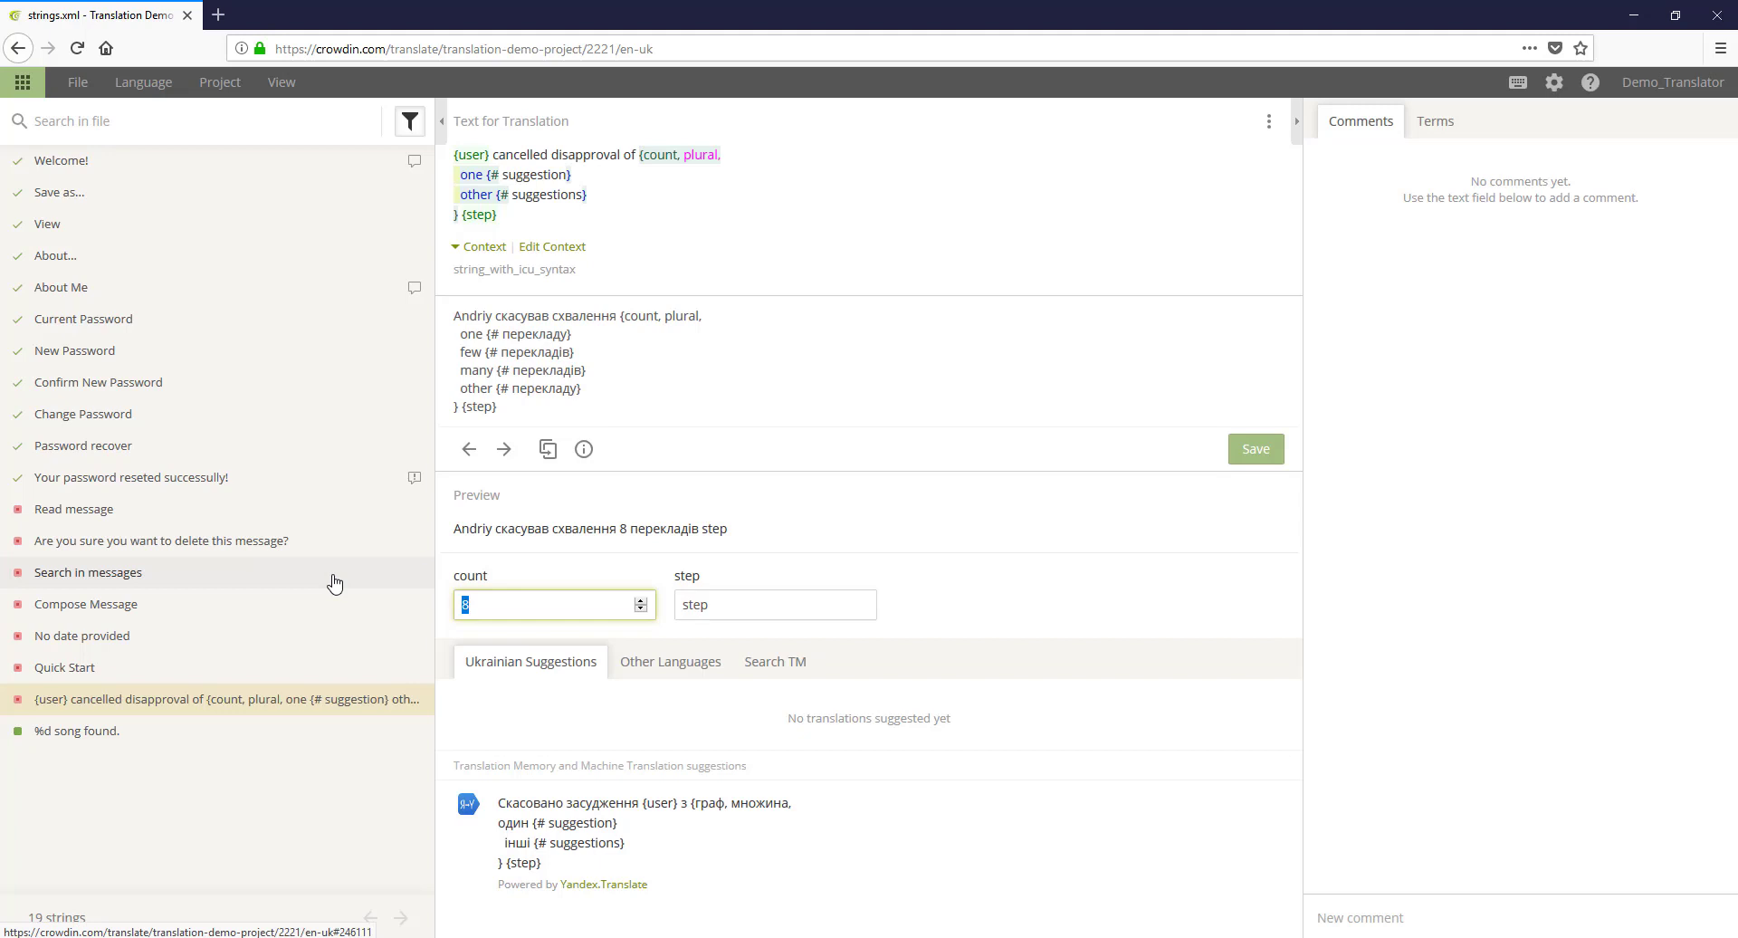
type("1.5")
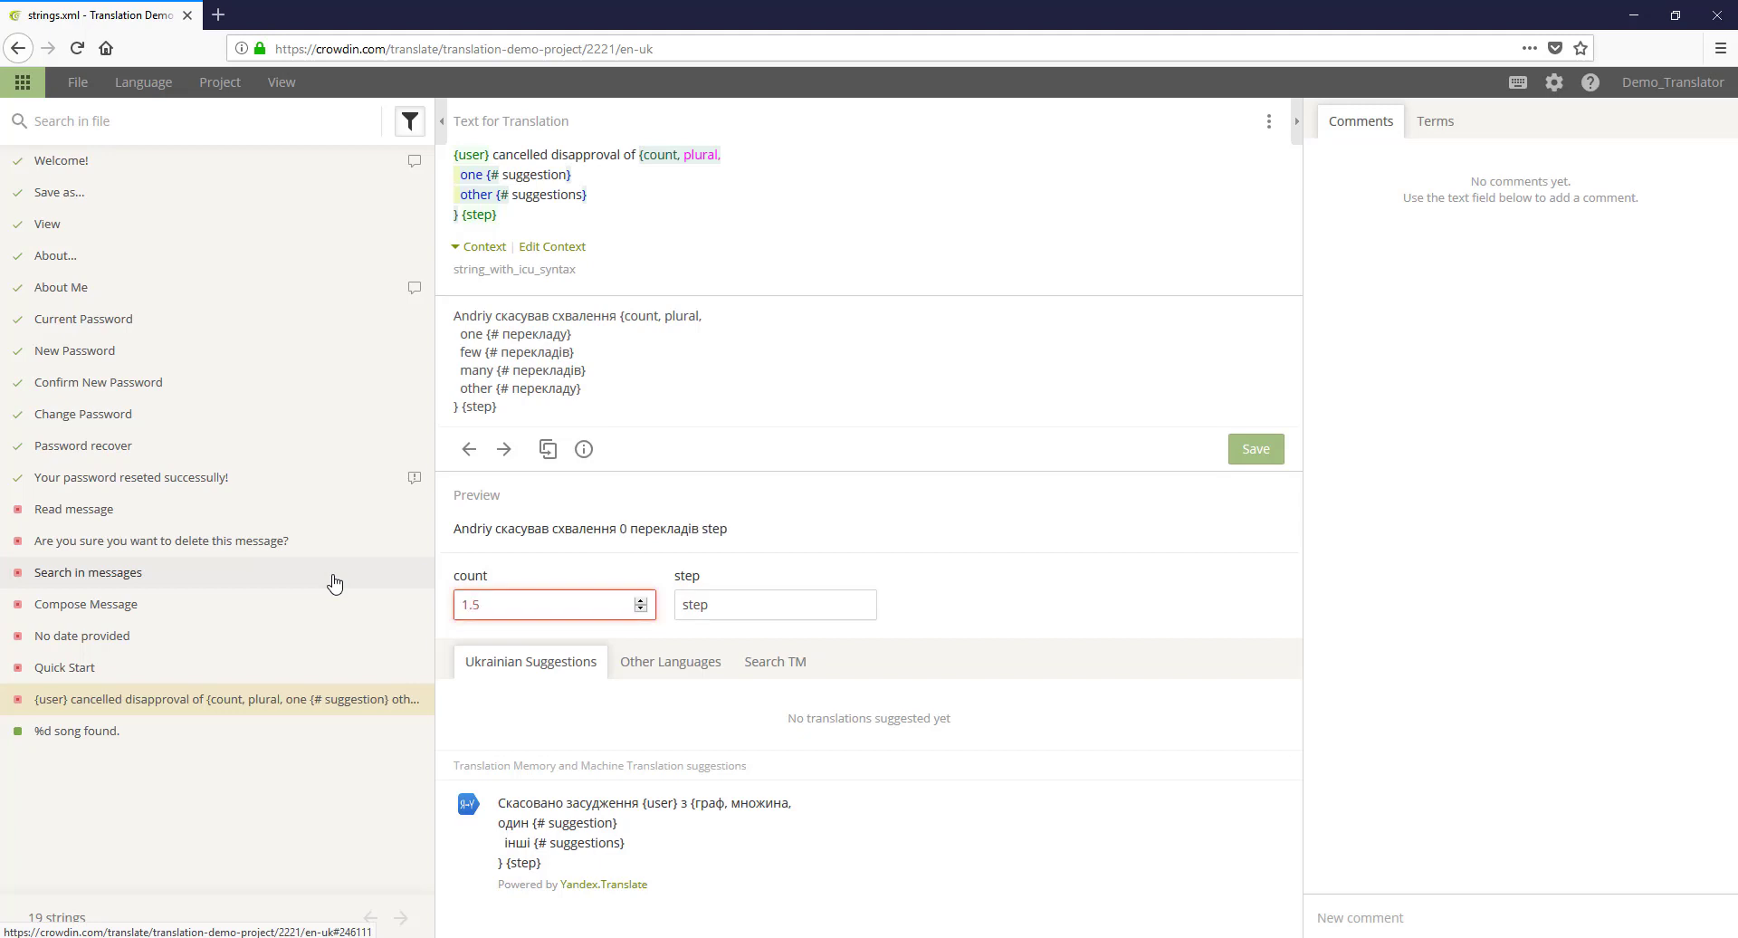
key("BackSpace")
key("BackSpace")
type(",5")
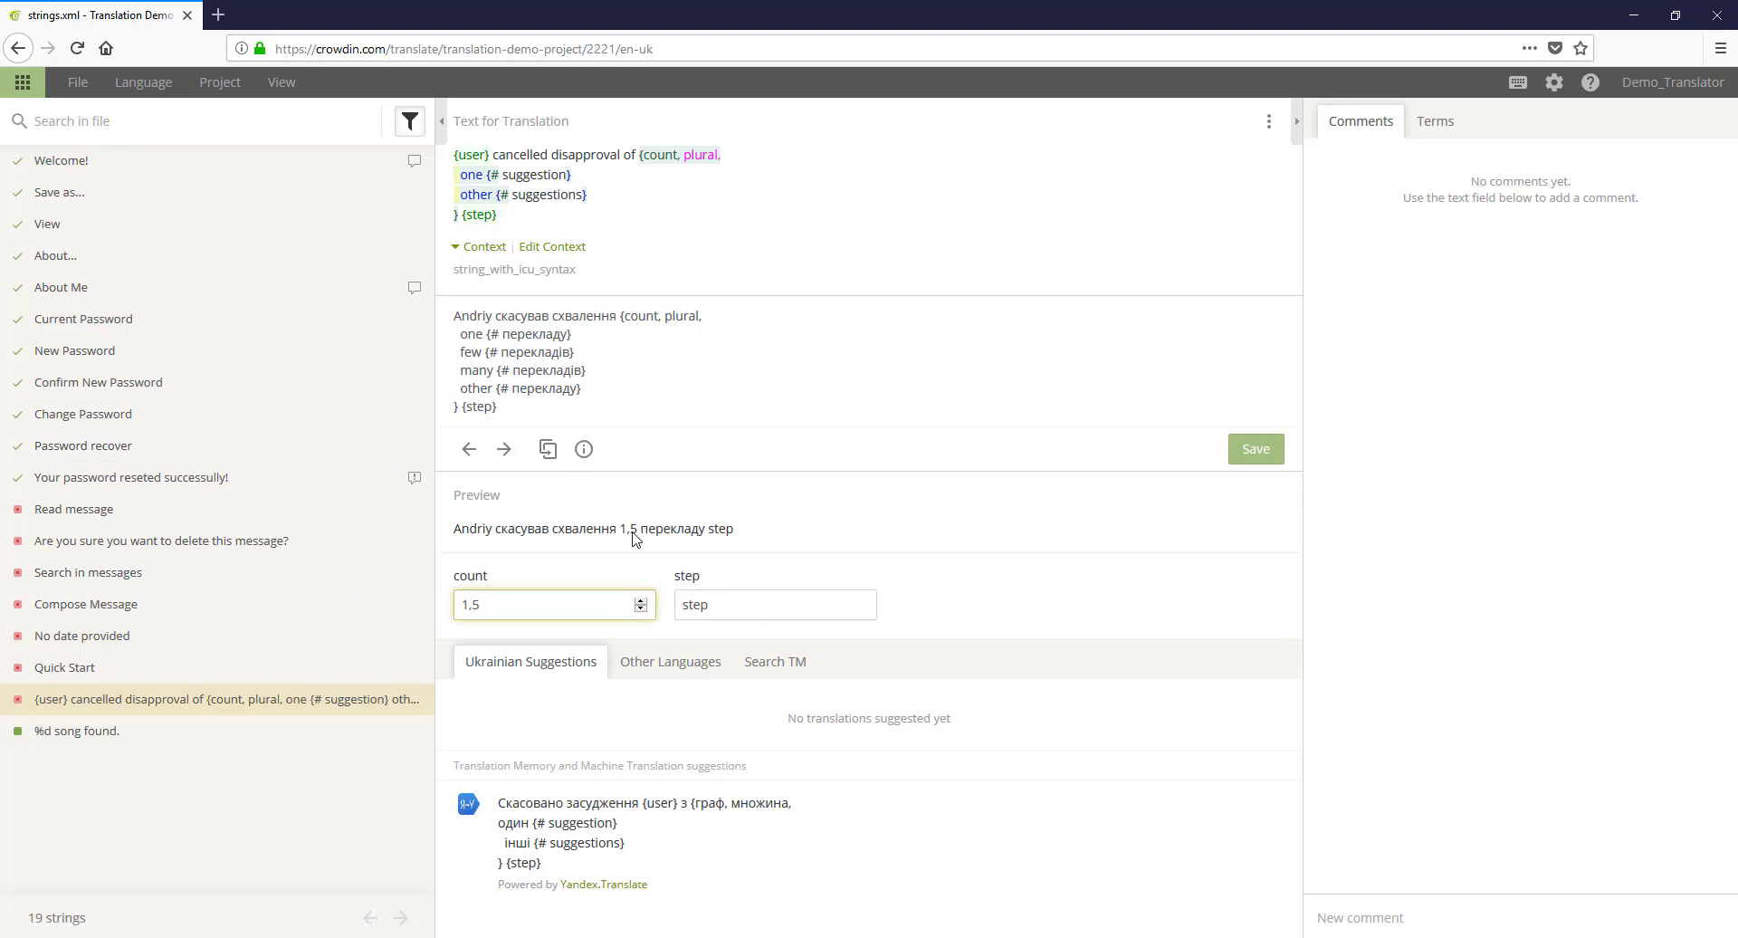
left_click_drag(577, 389, 521, 391)
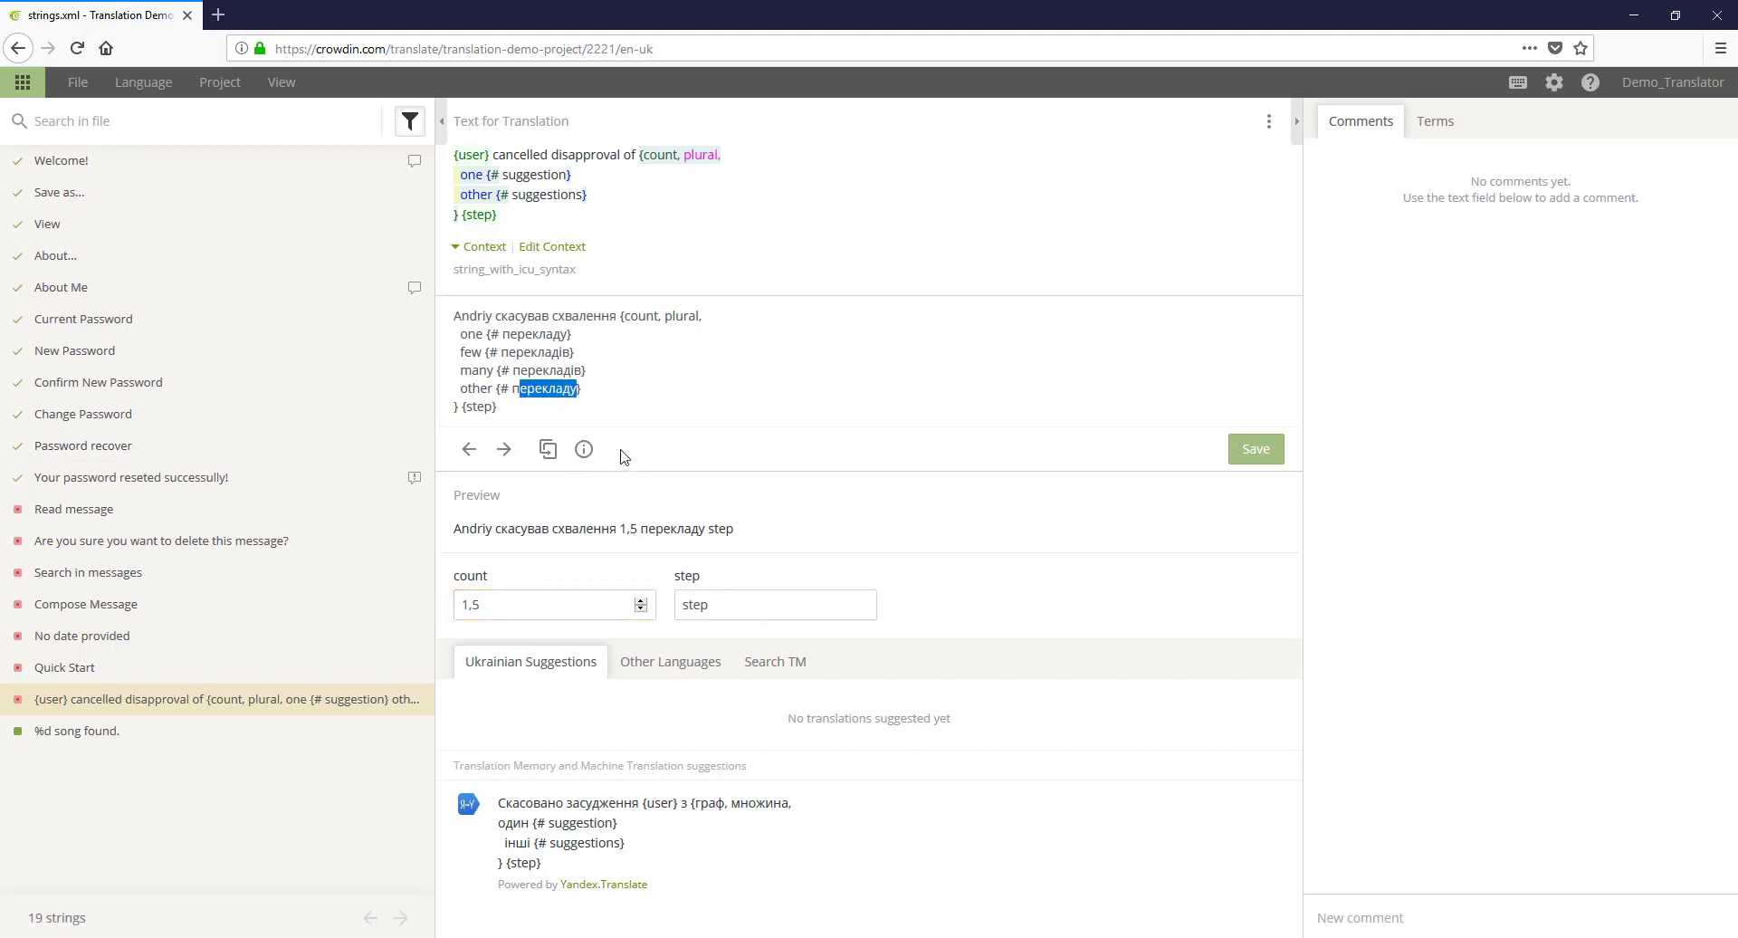
Step: Set the preview's step value to "Stage"
left_click(745, 601)
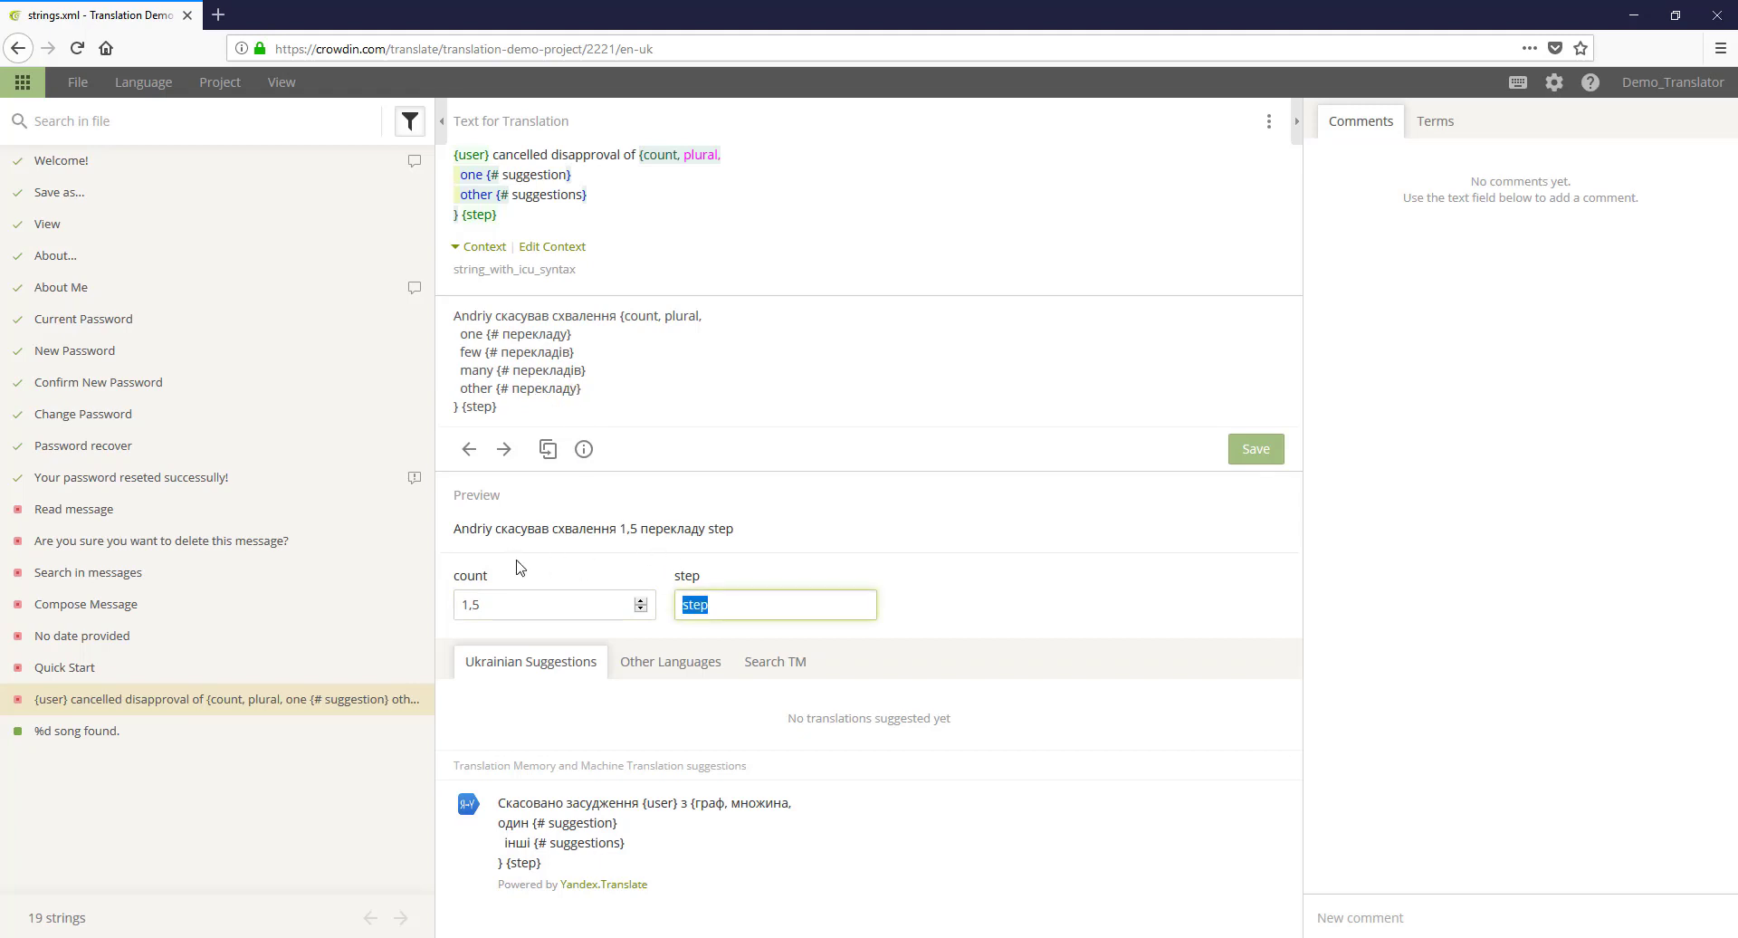
type("крок")
key("ctrl+a")
type("Stage")
Step: Run the preview count from 0 up to 2 and compare the rendered sentence with the ICU source text
left_click(603, 604)
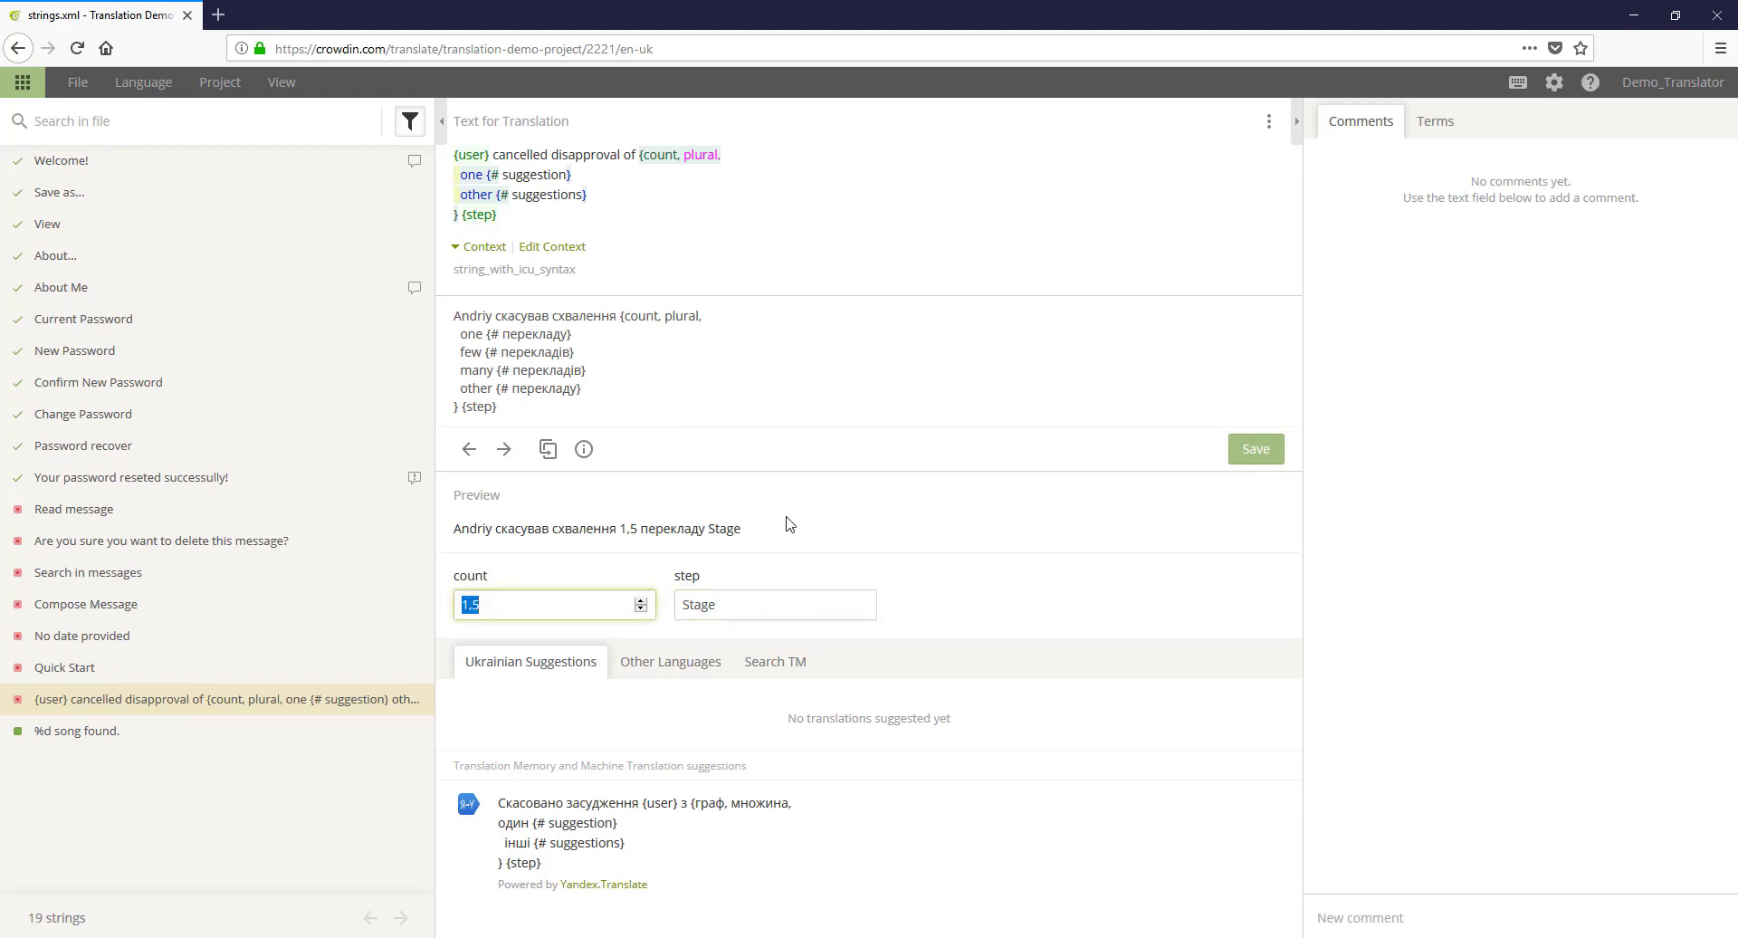
left_click(641, 608)
left_click(641, 608)
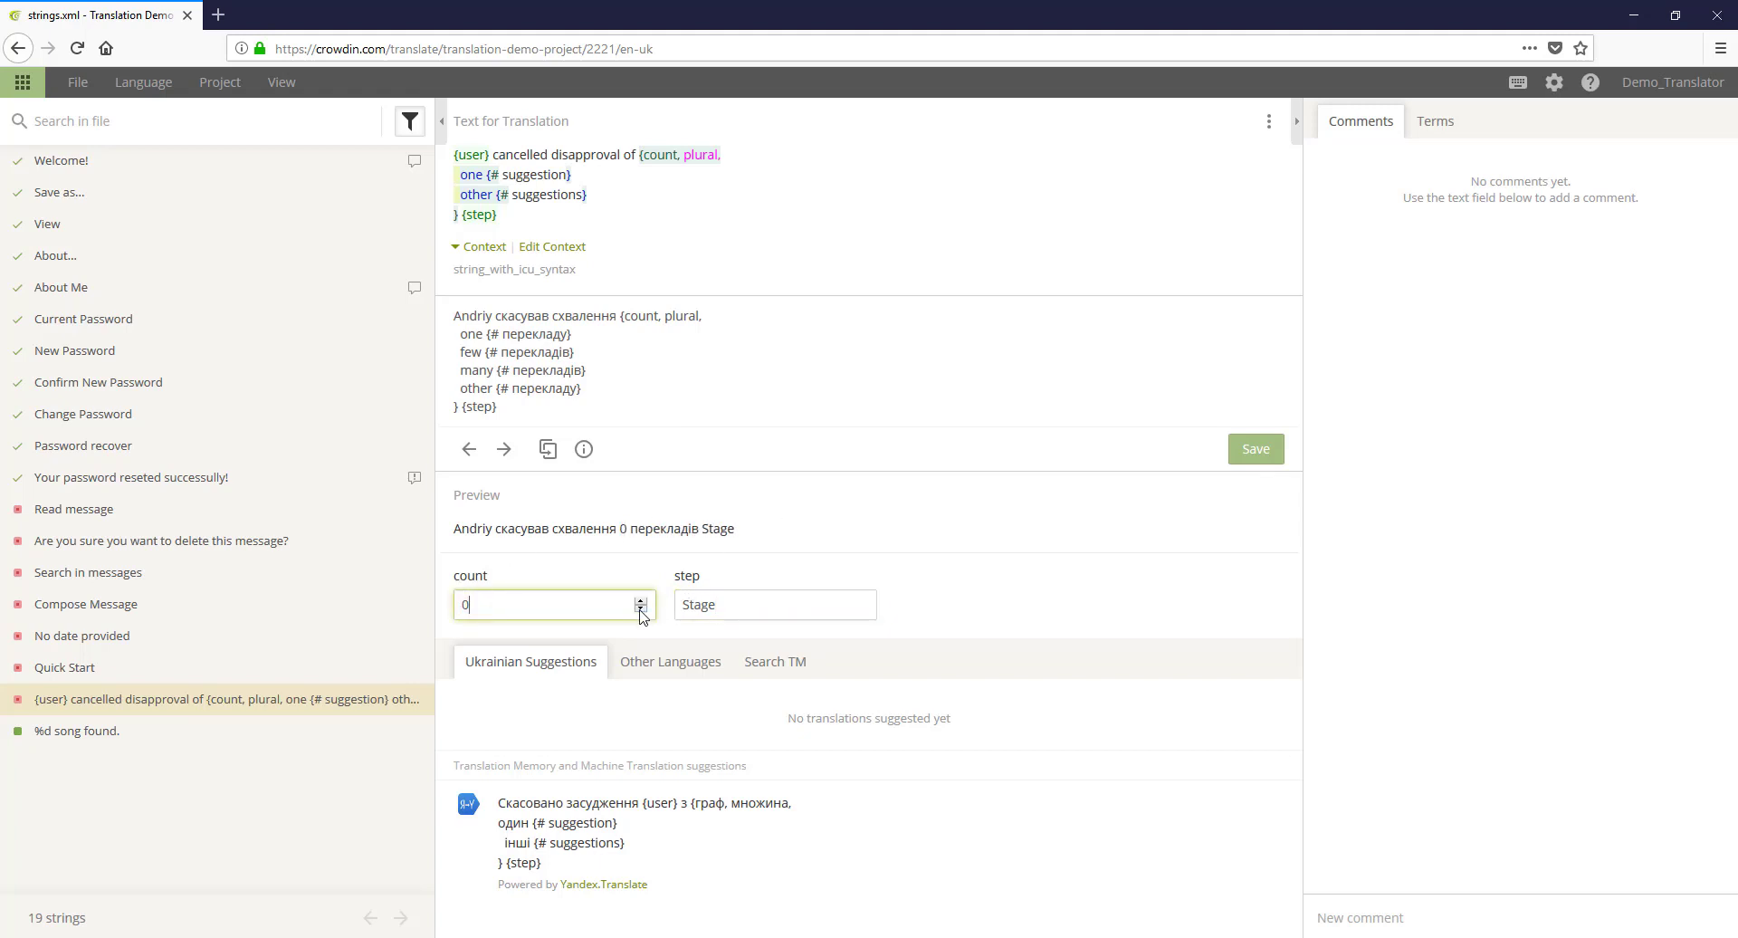
left_click(641, 608)
left_click(640, 604)
left_click(640, 604)
left_click_drag(520, 216, 436, 146)
left_click(575, 217)
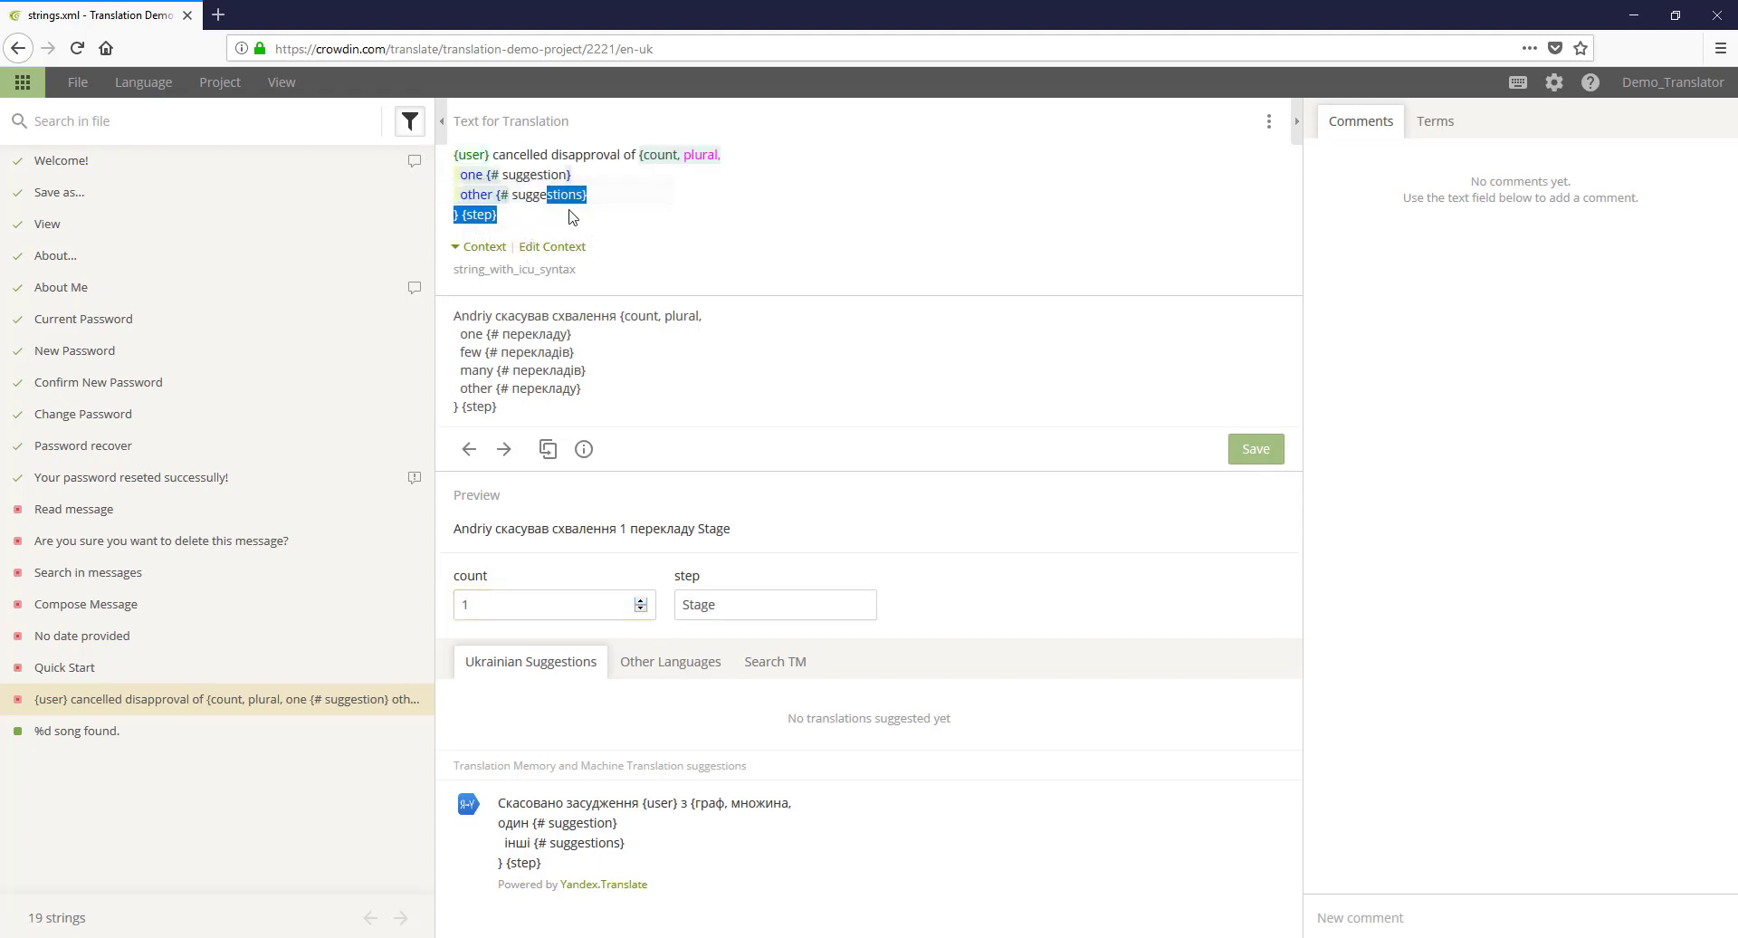
left_click(641, 600)
double_click(779, 595)
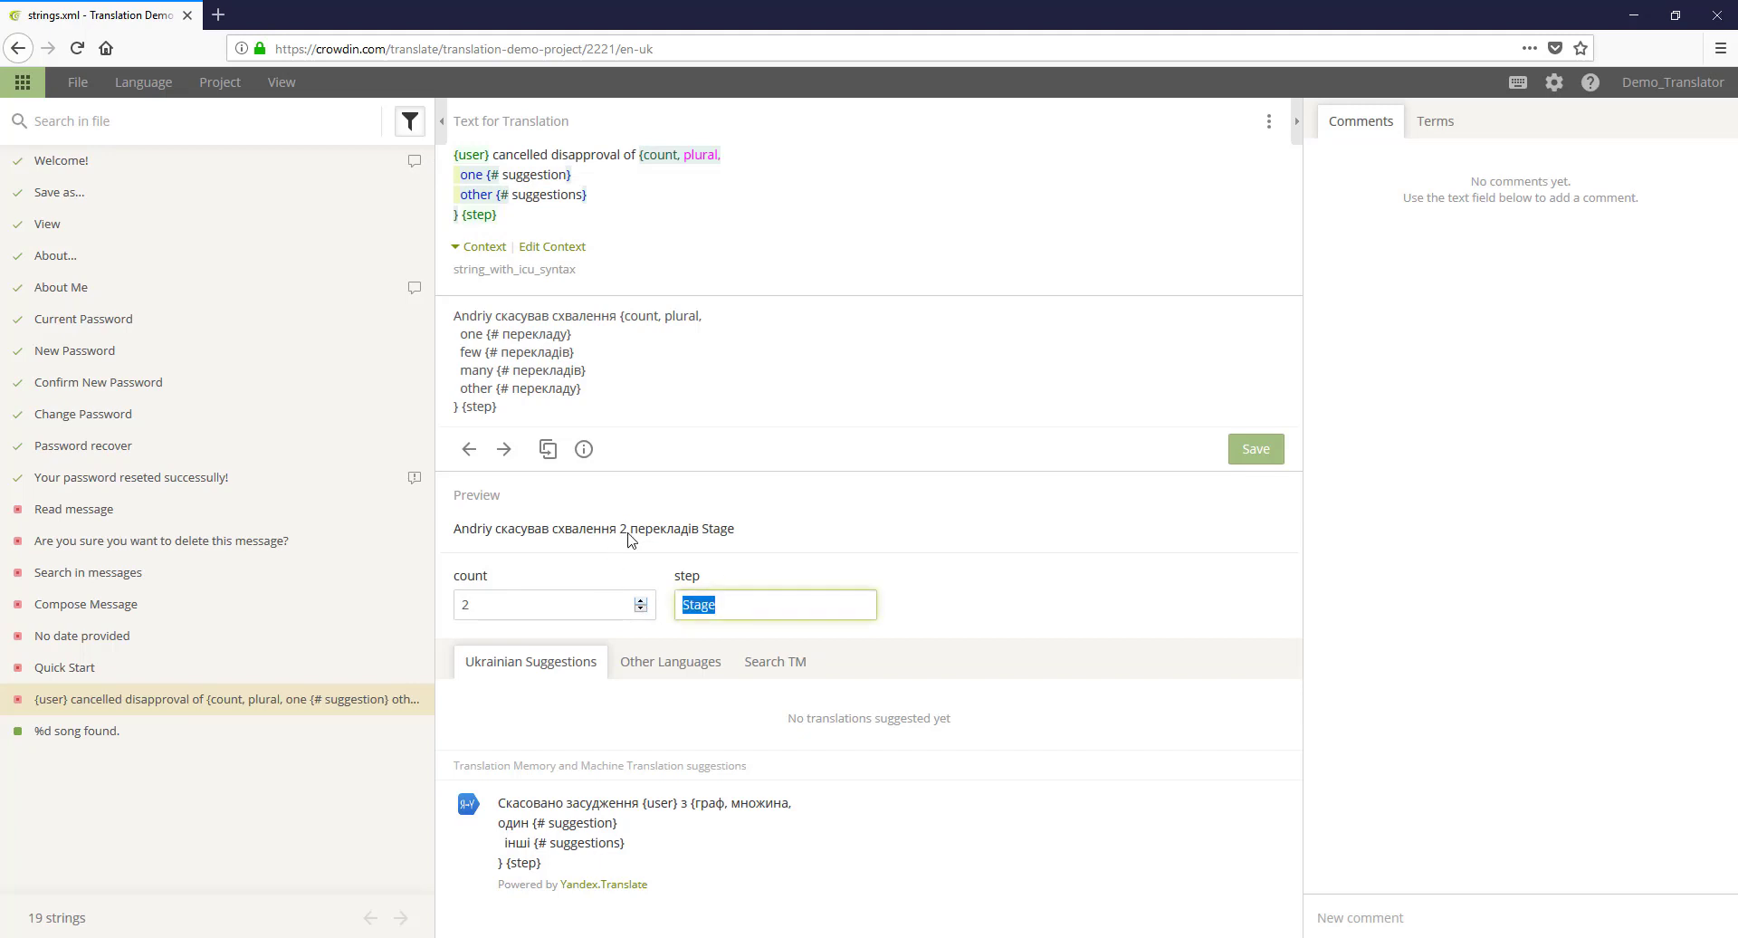
Step: Save the Ukrainian translation of the ICU string despite its unresolved issues
left_click(149, 86)
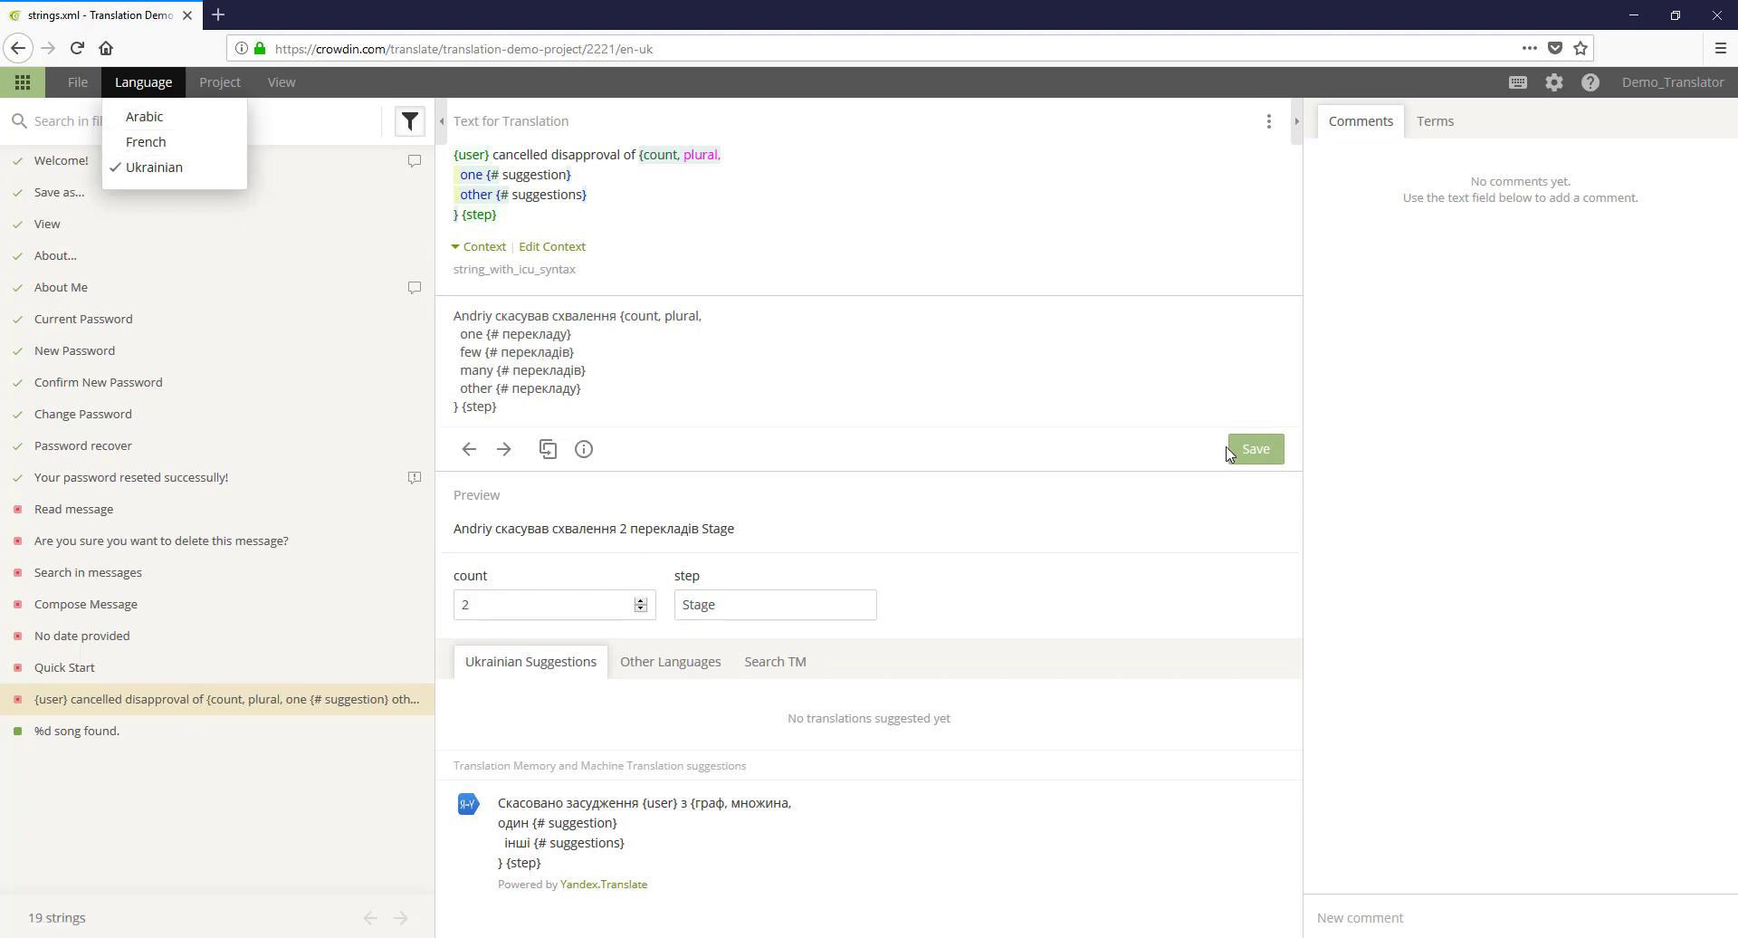
left_click(1263, 451)
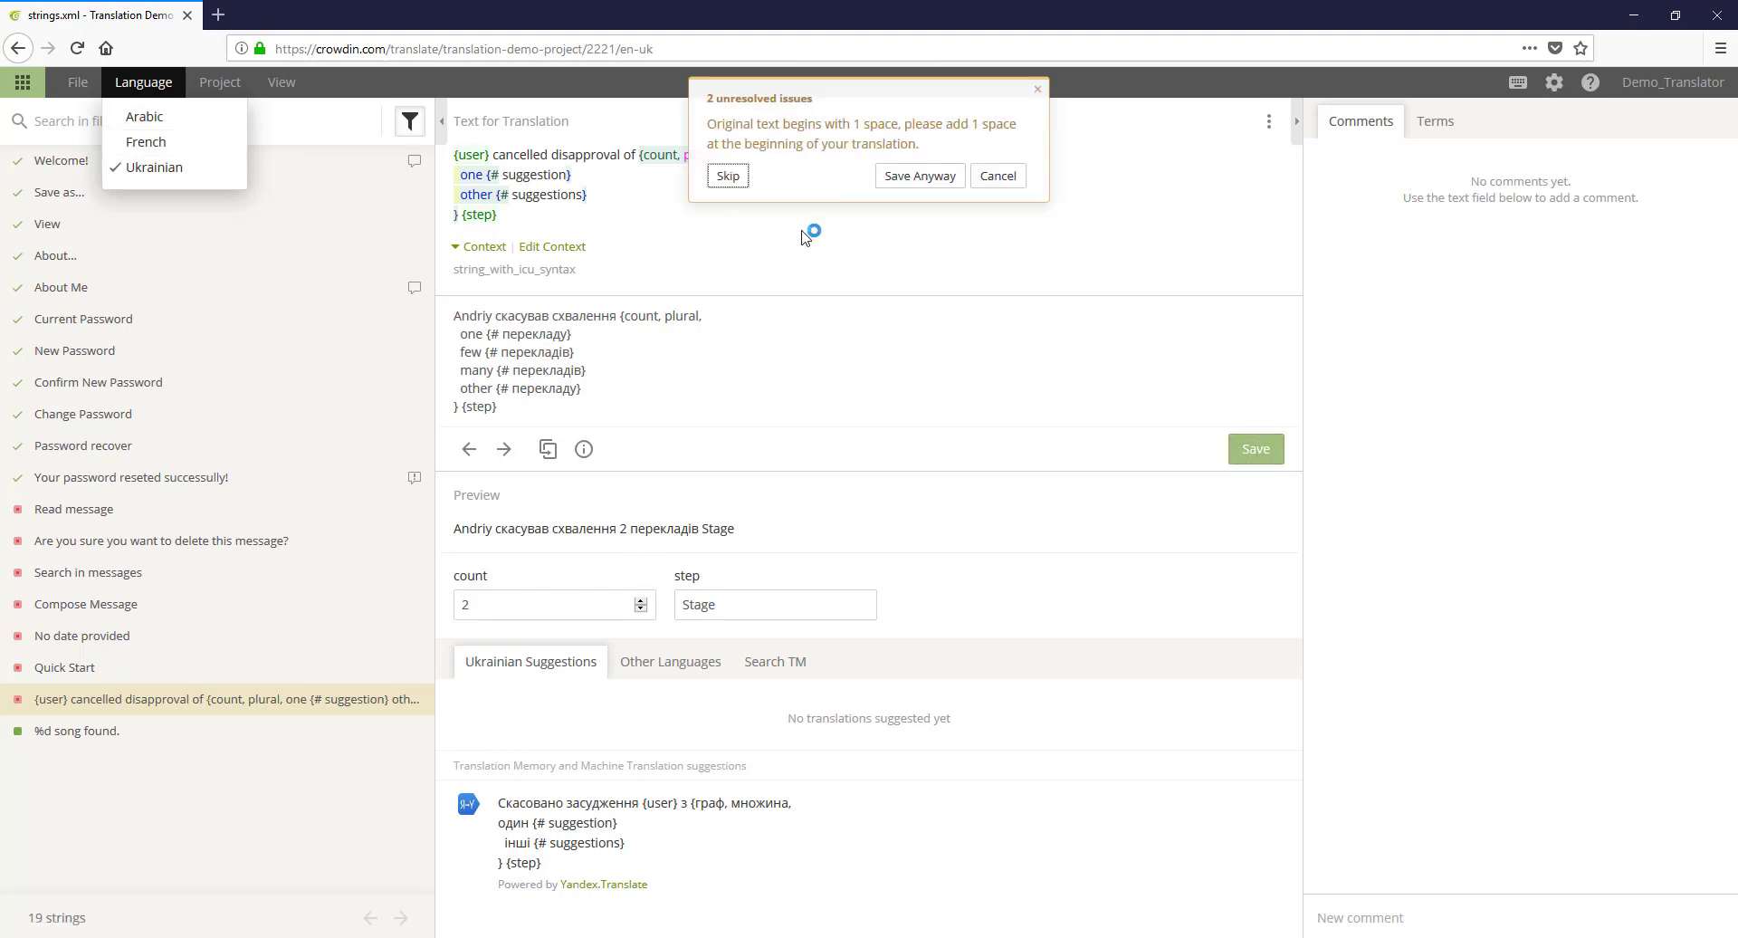
left_click(999, 178)
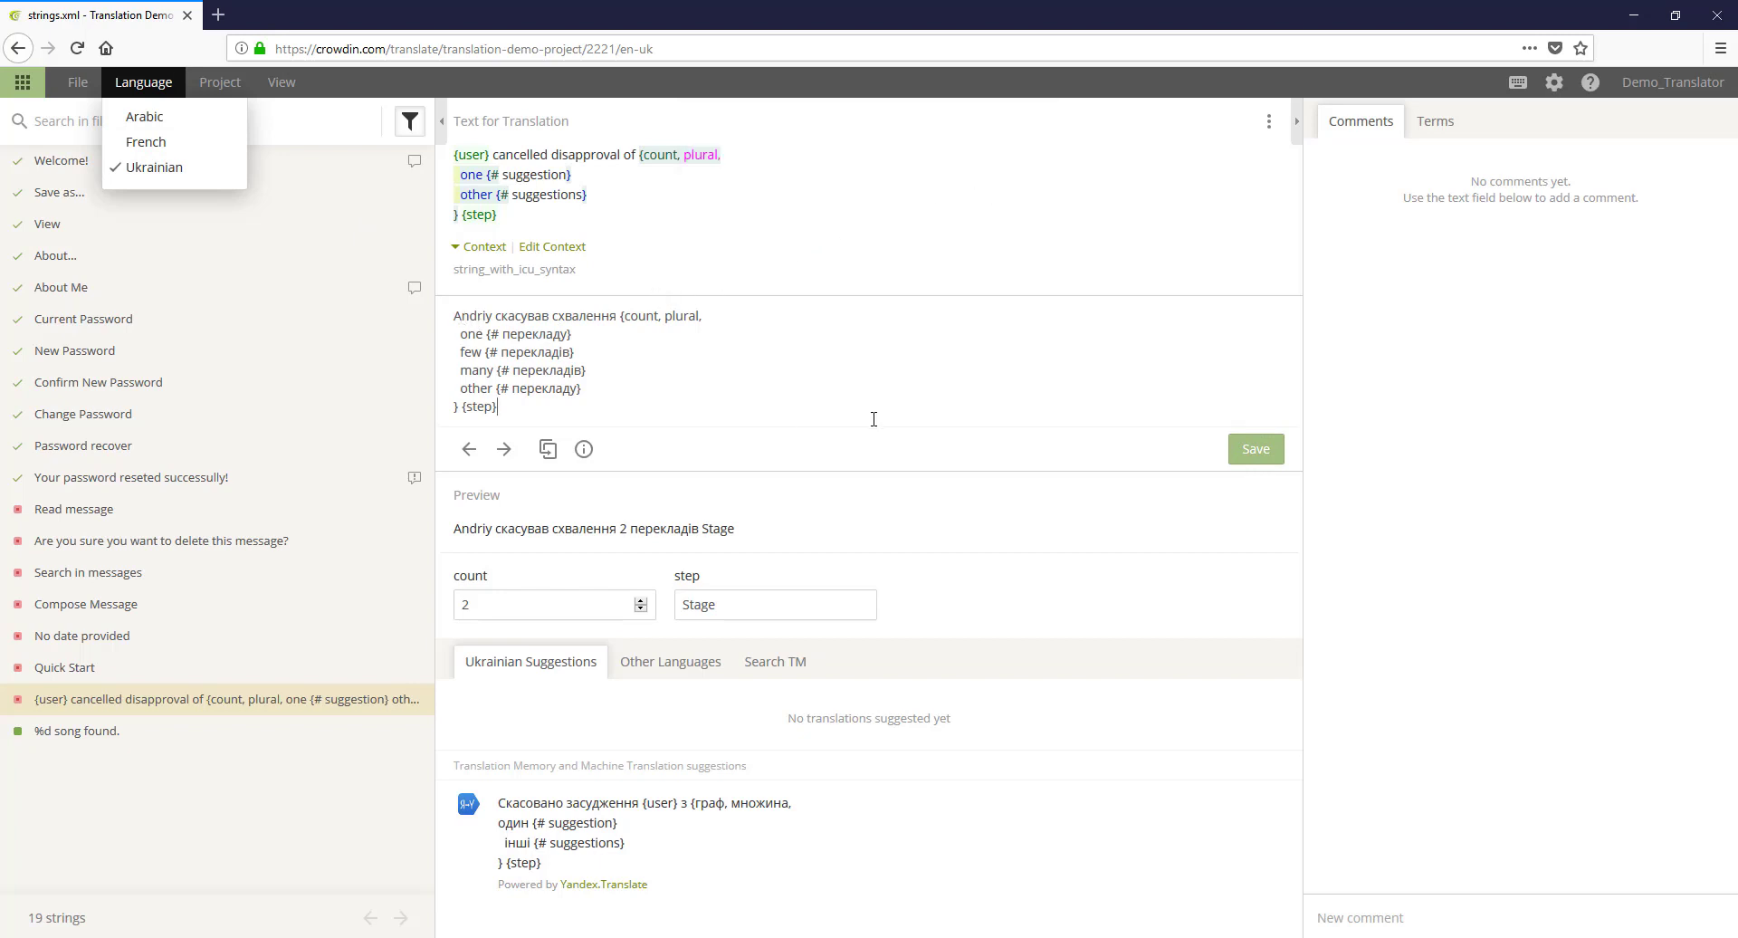
left_click(1255, 448)
left_click(916, 175)
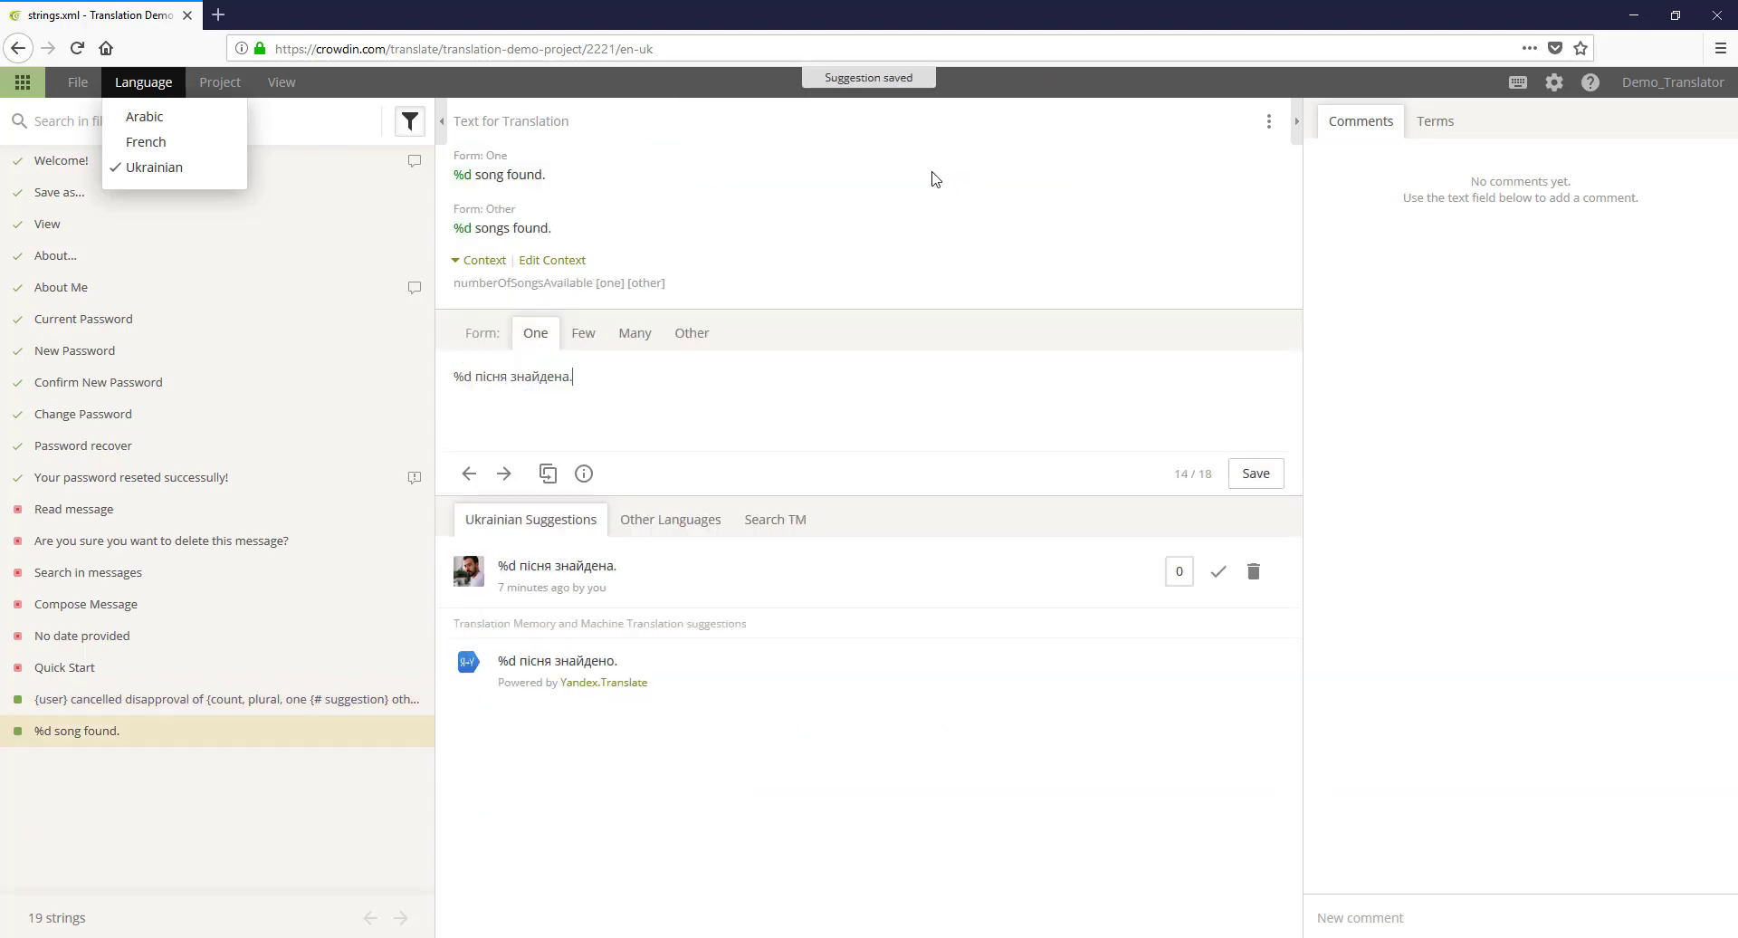
Step: Switch the target language to French and examine the plural forms of the "{user} cancelled disapproval of" string
left_click(161, 140)
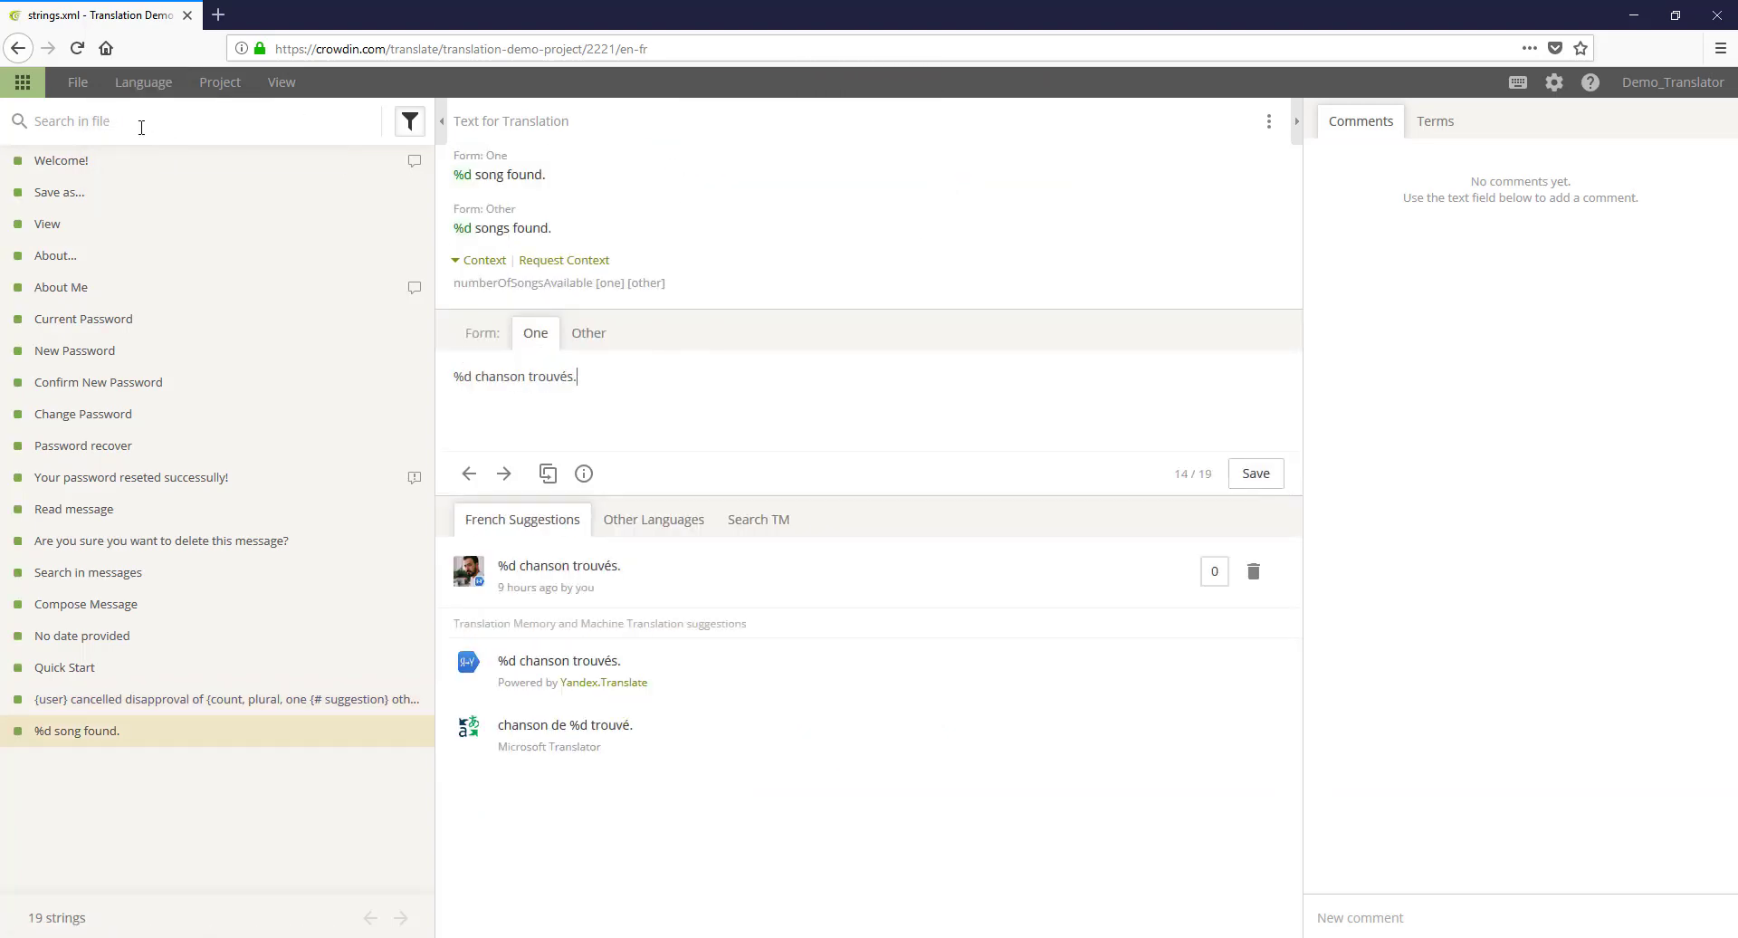
left_click(247, 707)
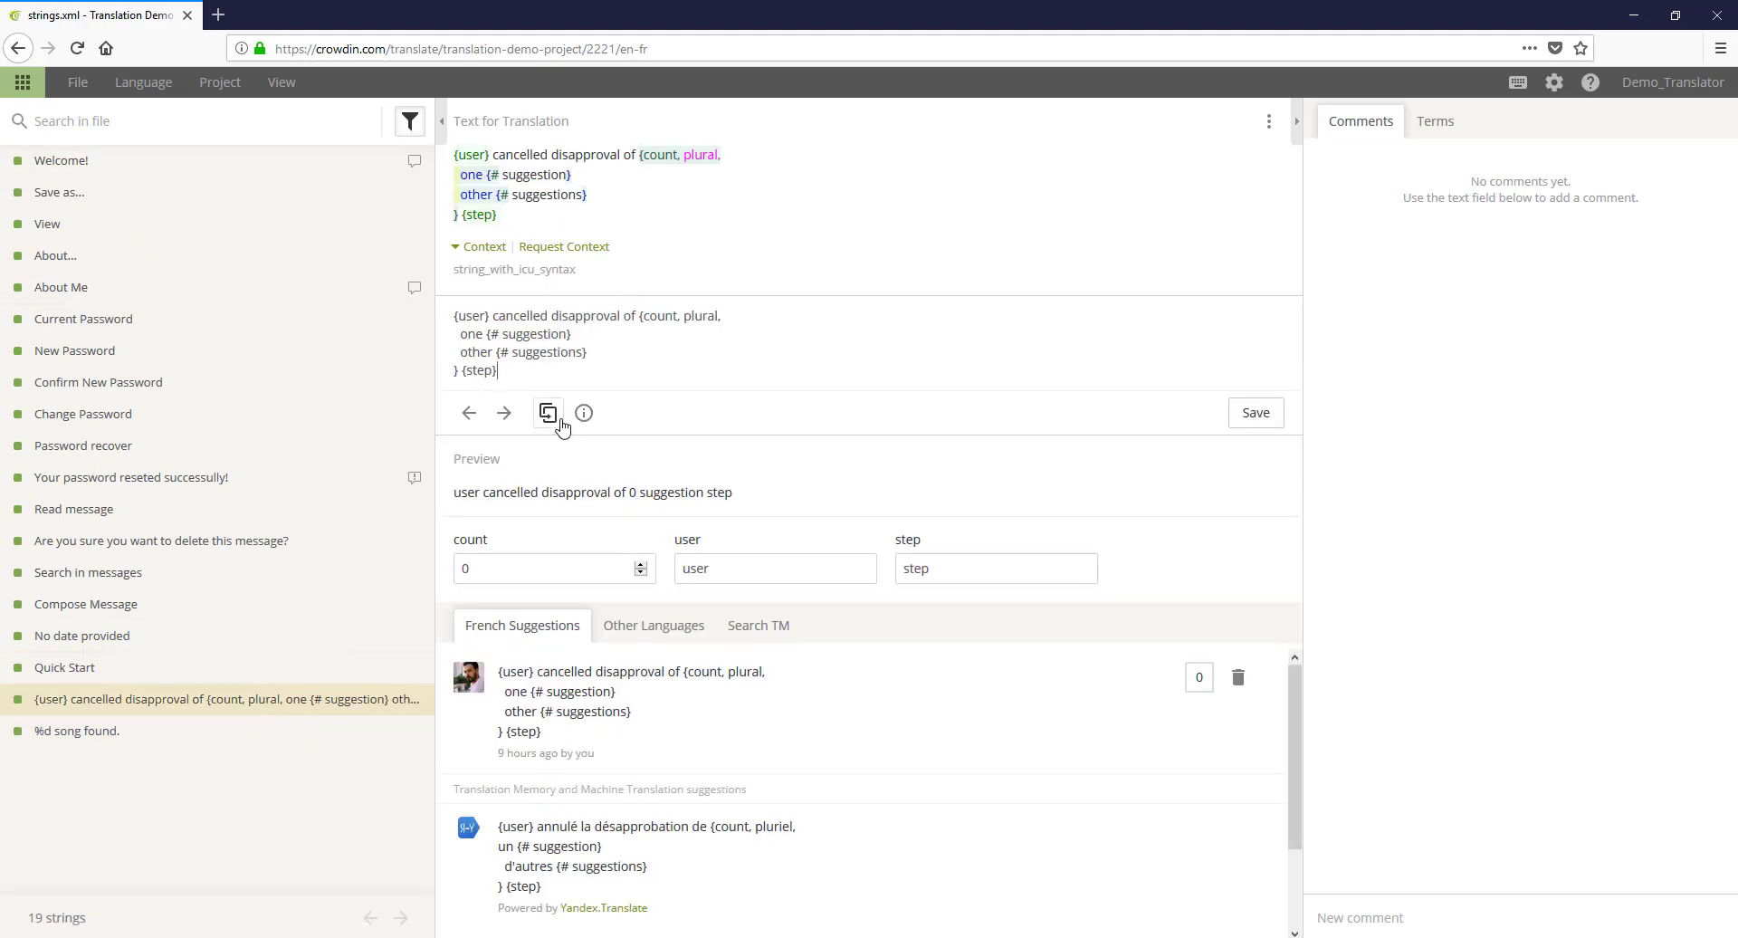
left_click_drag(455, 285, 535, 414)
Step: Switch the target language to Arabic and copy the ICU source into the translation to examine its plural forms
left_click(143, 82)
left_click(145, 116)
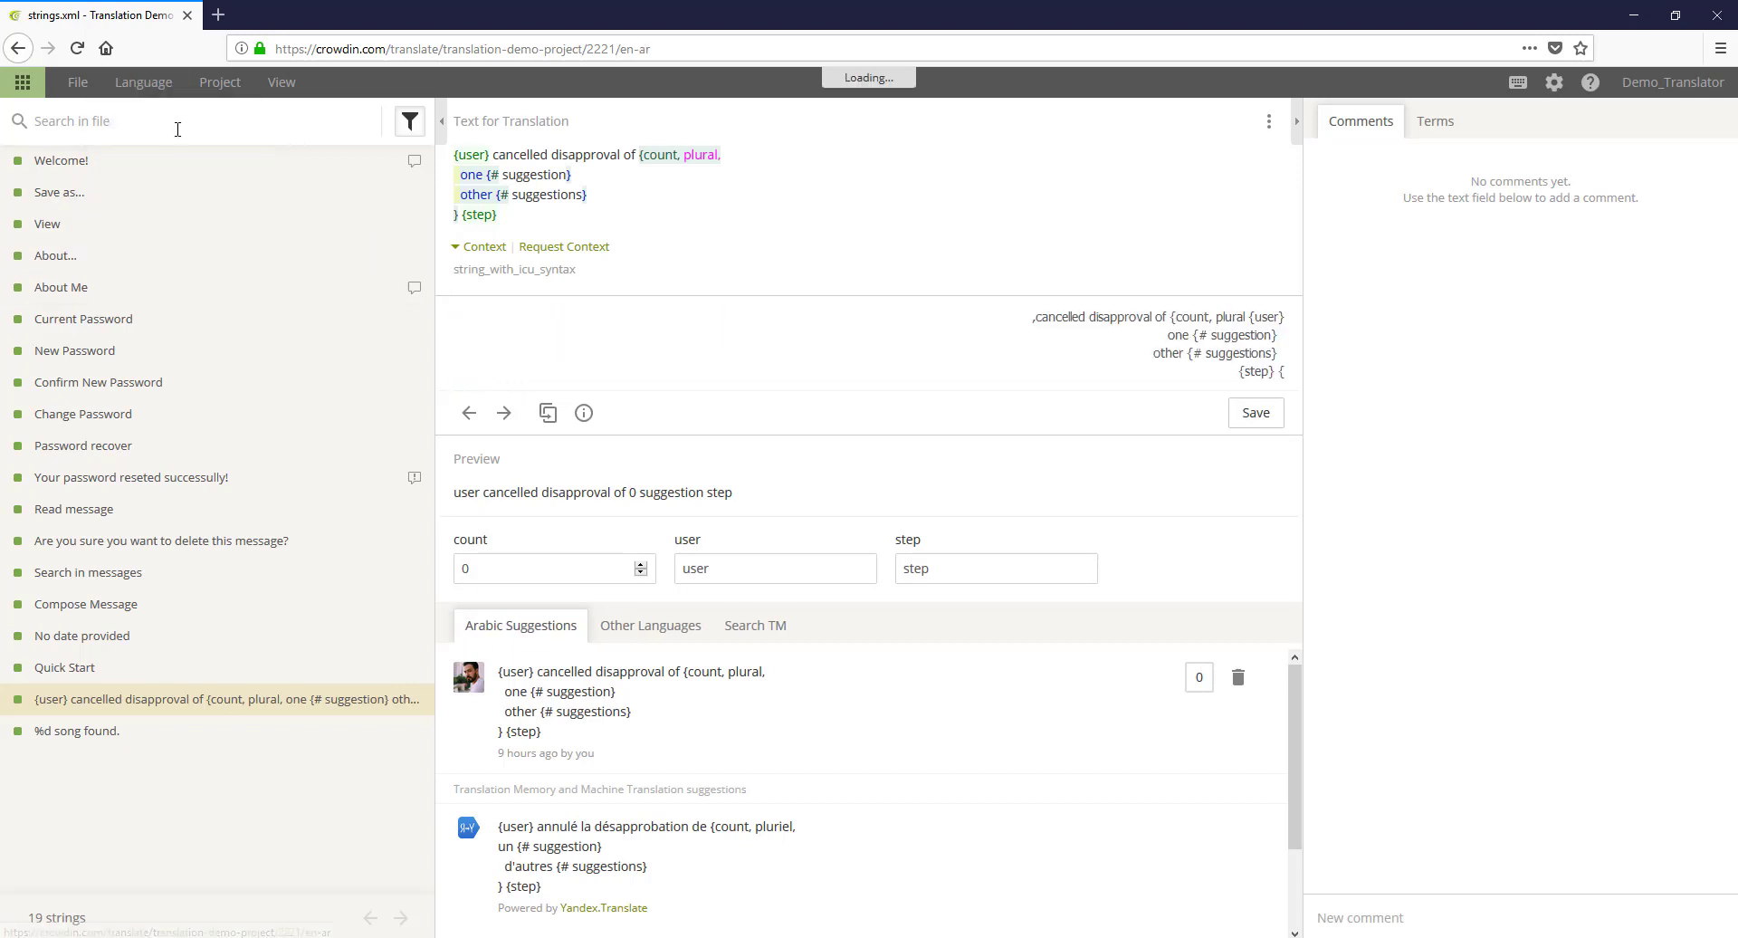
left_click(551, 414)
left_click(1097, 371)
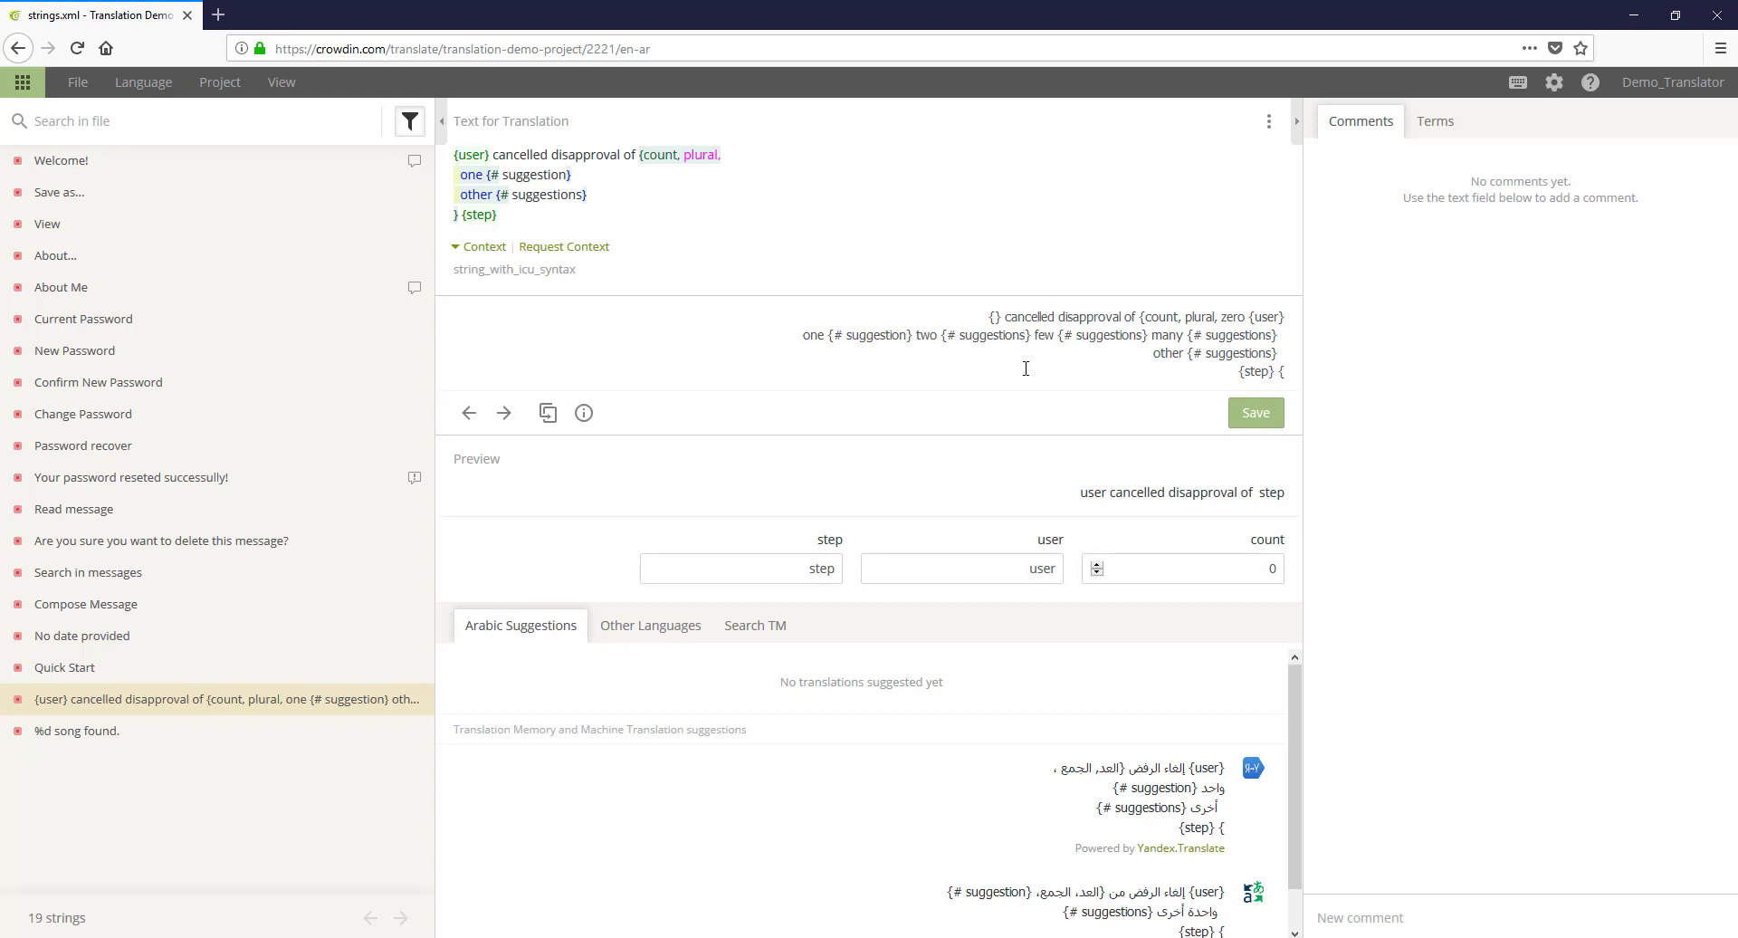
Step: Return to Ukrainian and review several approved strings, from "Save as..." through "About Me" to "Your password reseted successully!"
left_click(143, 83)
left_click(194, 163)
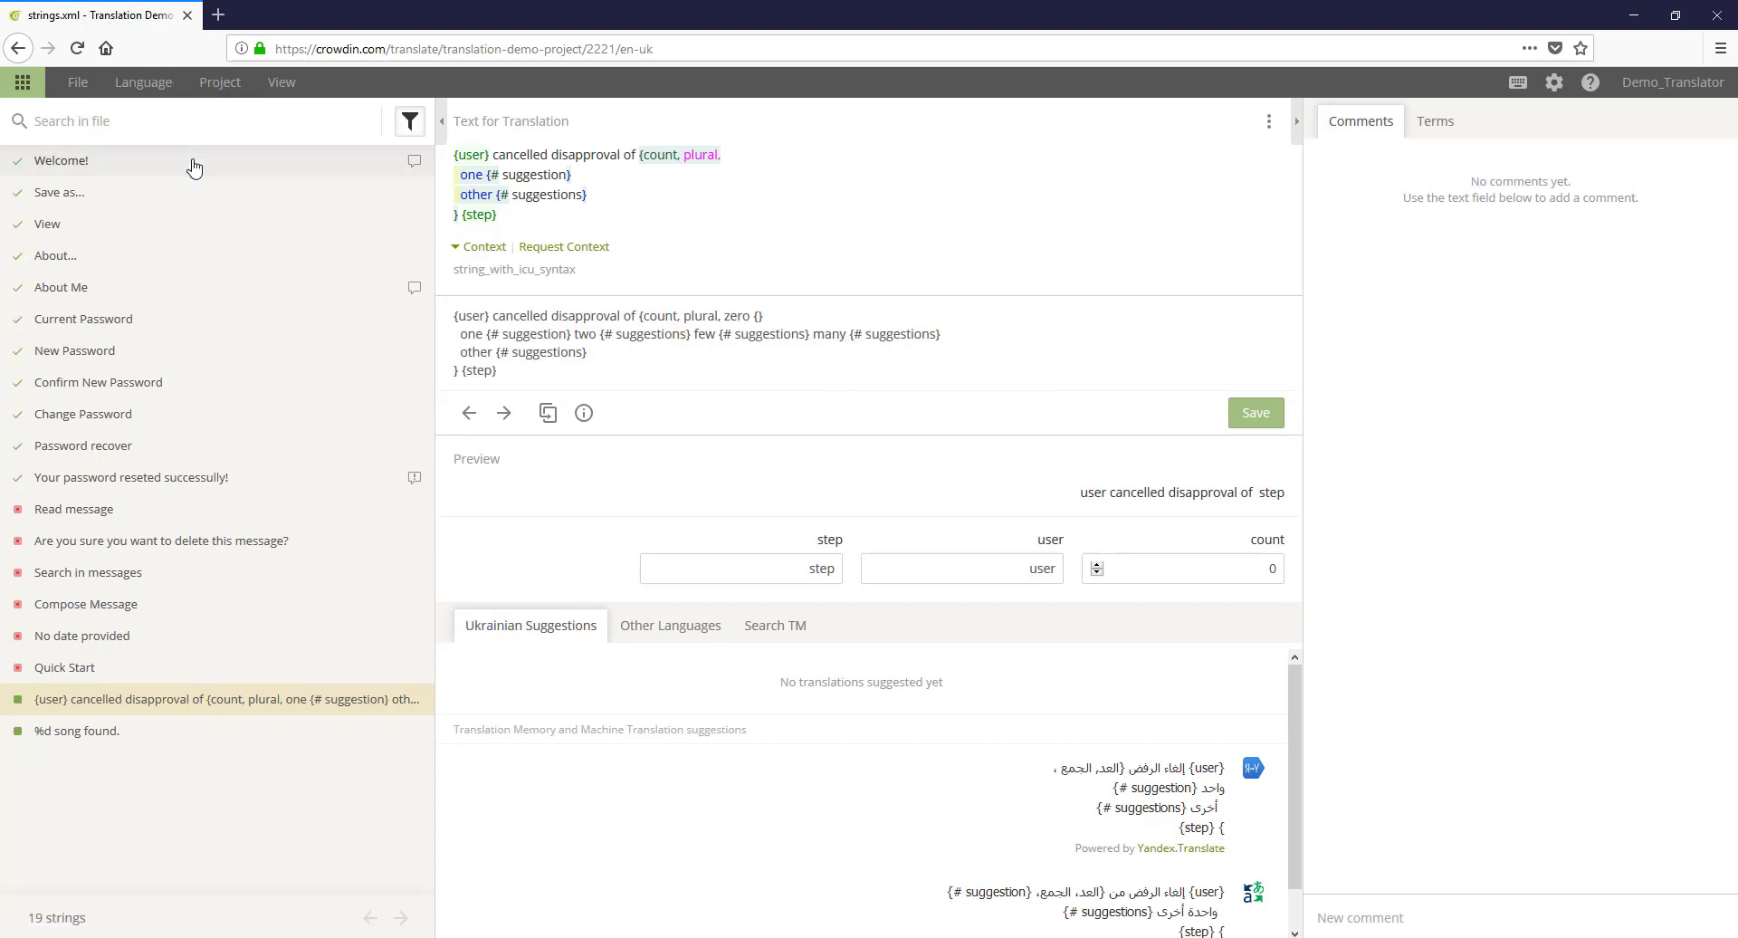
left_click(178, 290)
left_click(232, 195)
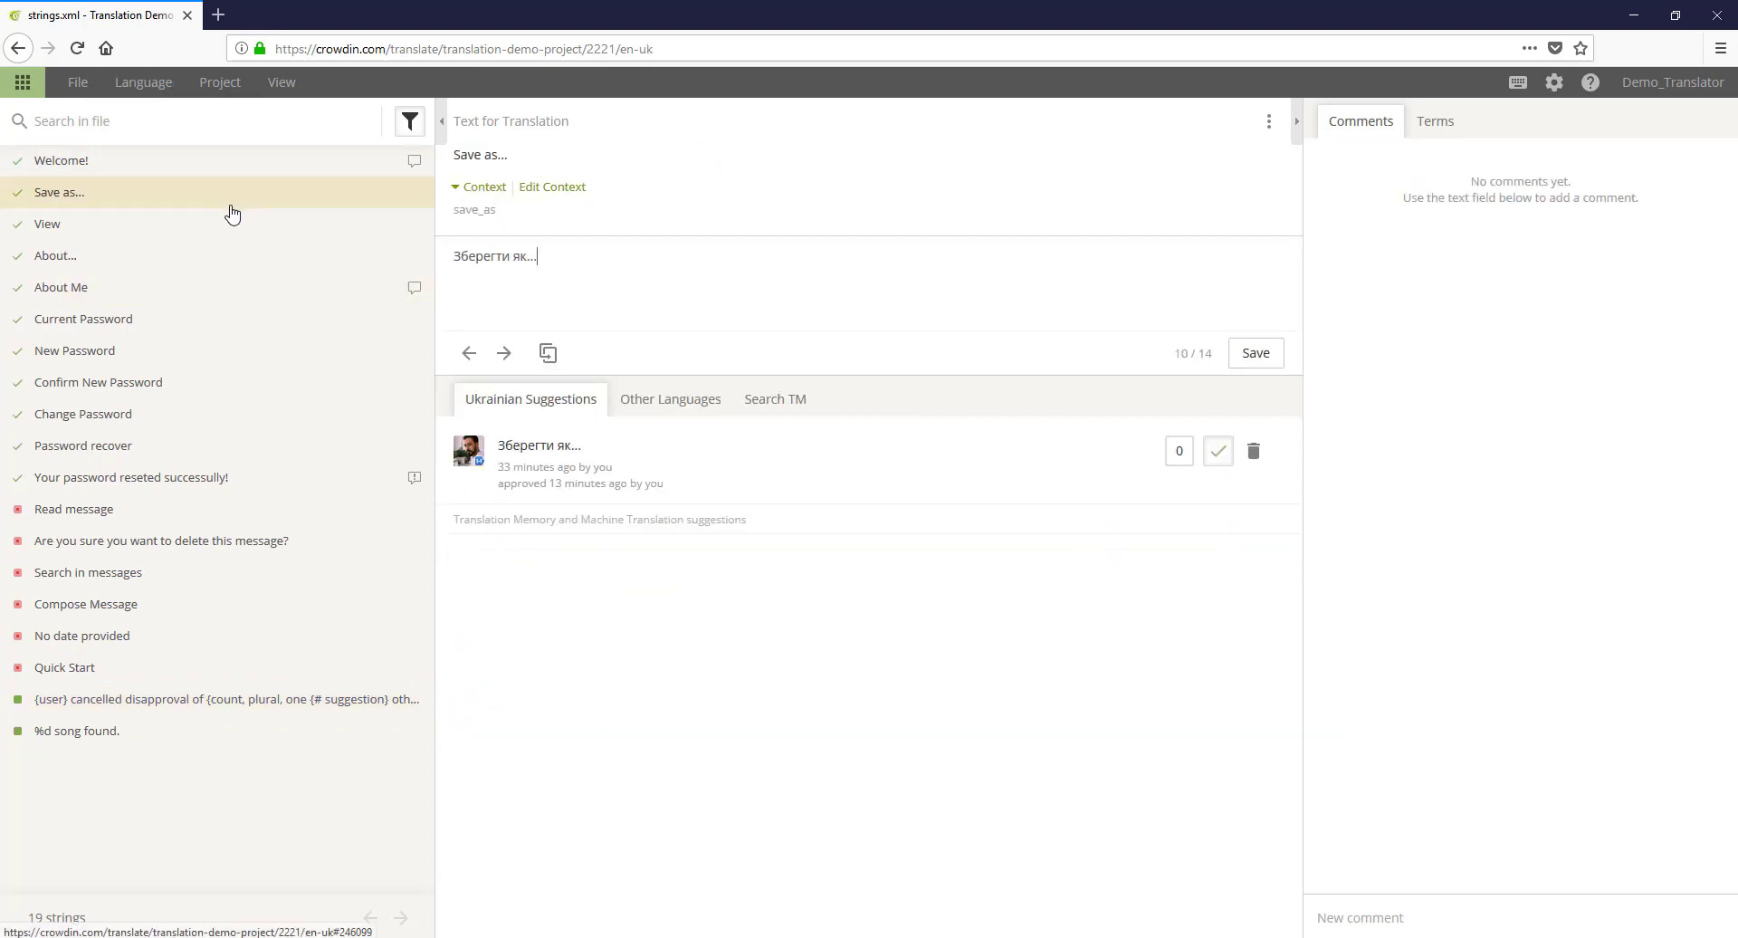
left_click(229, 224)
left_click(225, 286)
left_click(228, 353)
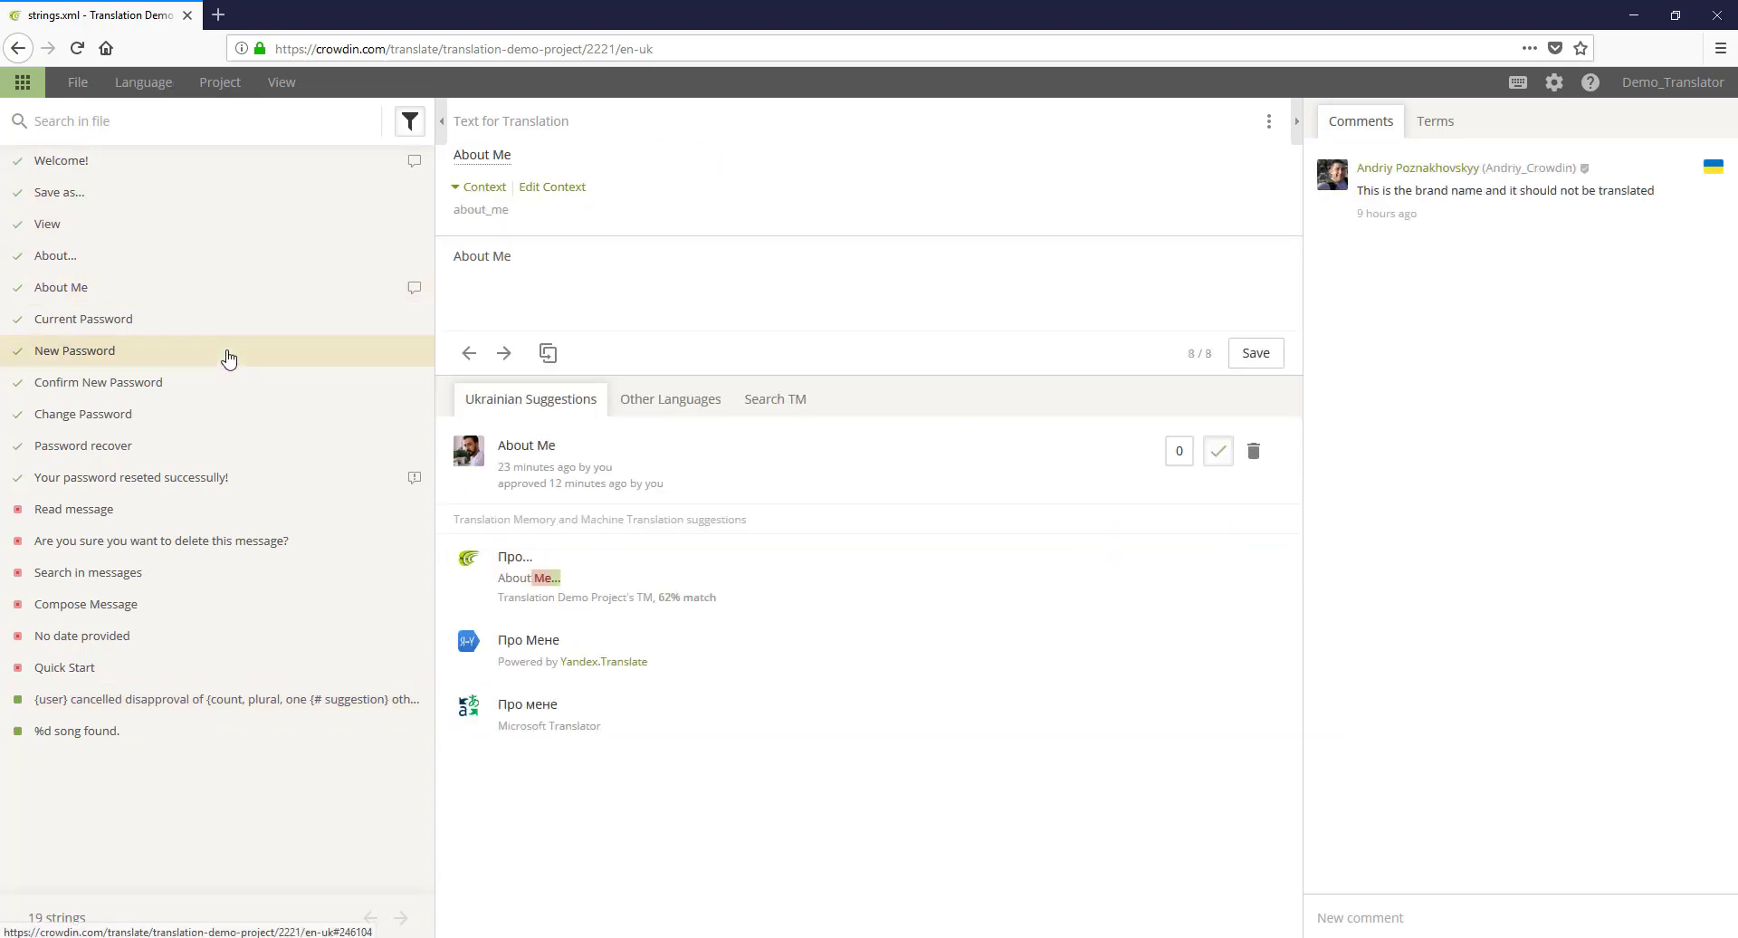
left_click(228, 477)
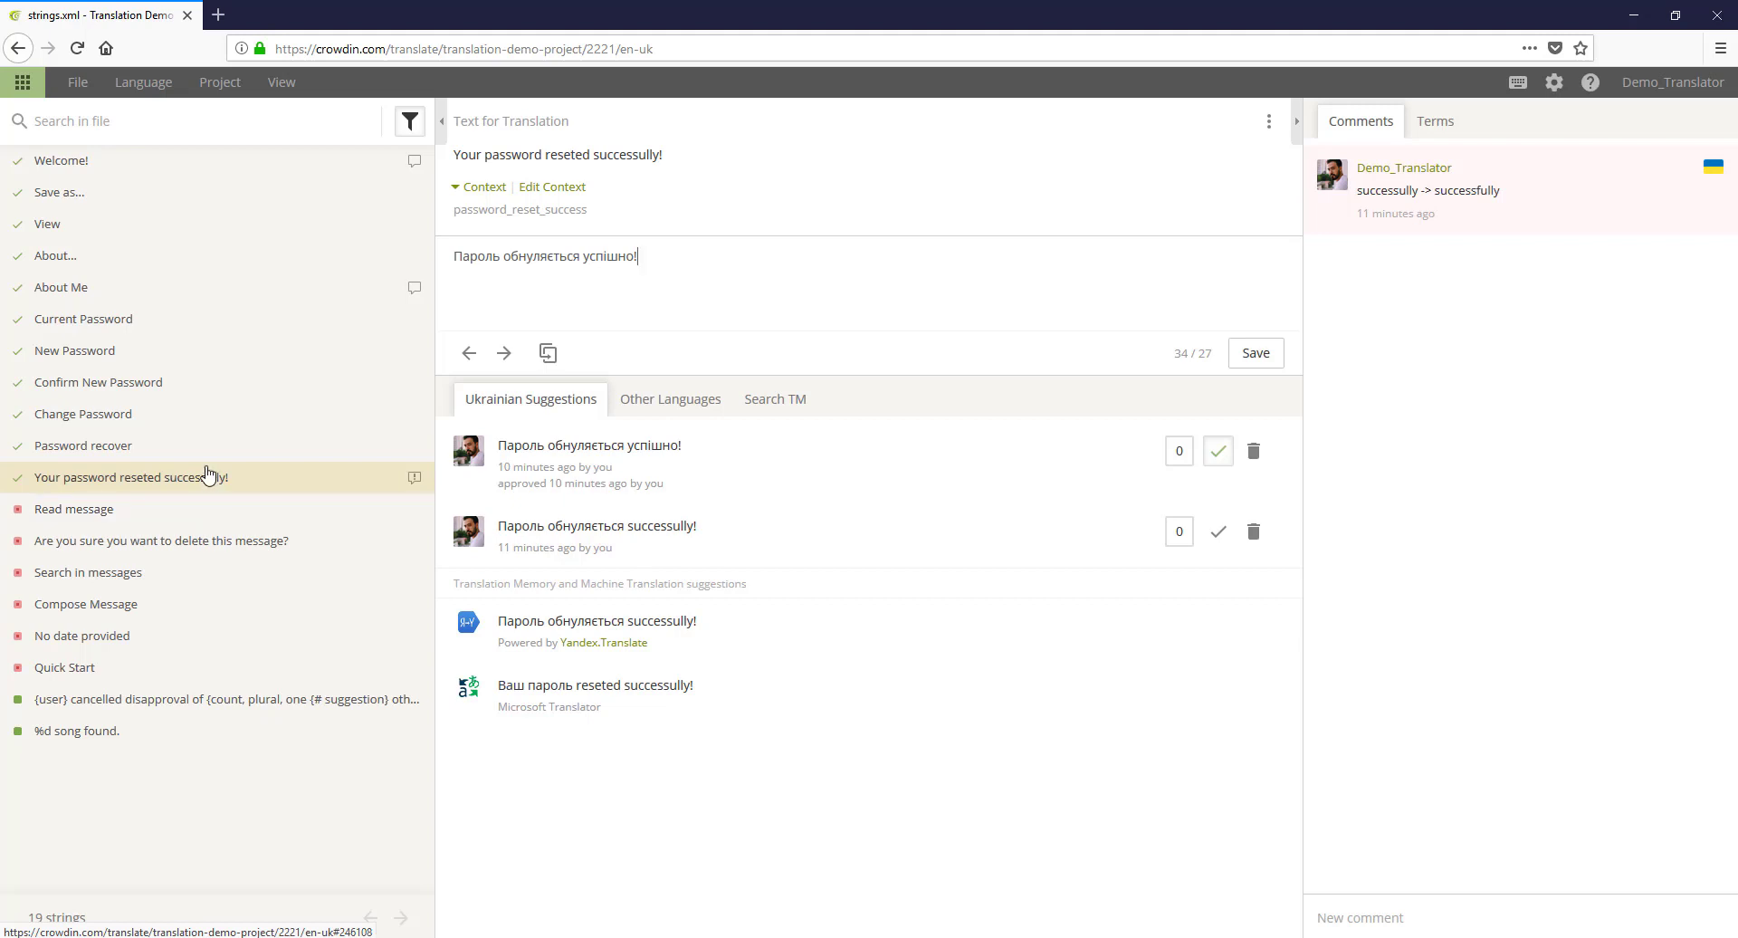
Step: Leave the demo project, open api-commands.md in the Docusaurus project's Ukrainian translation and skim through the document
left_click(12, 88)
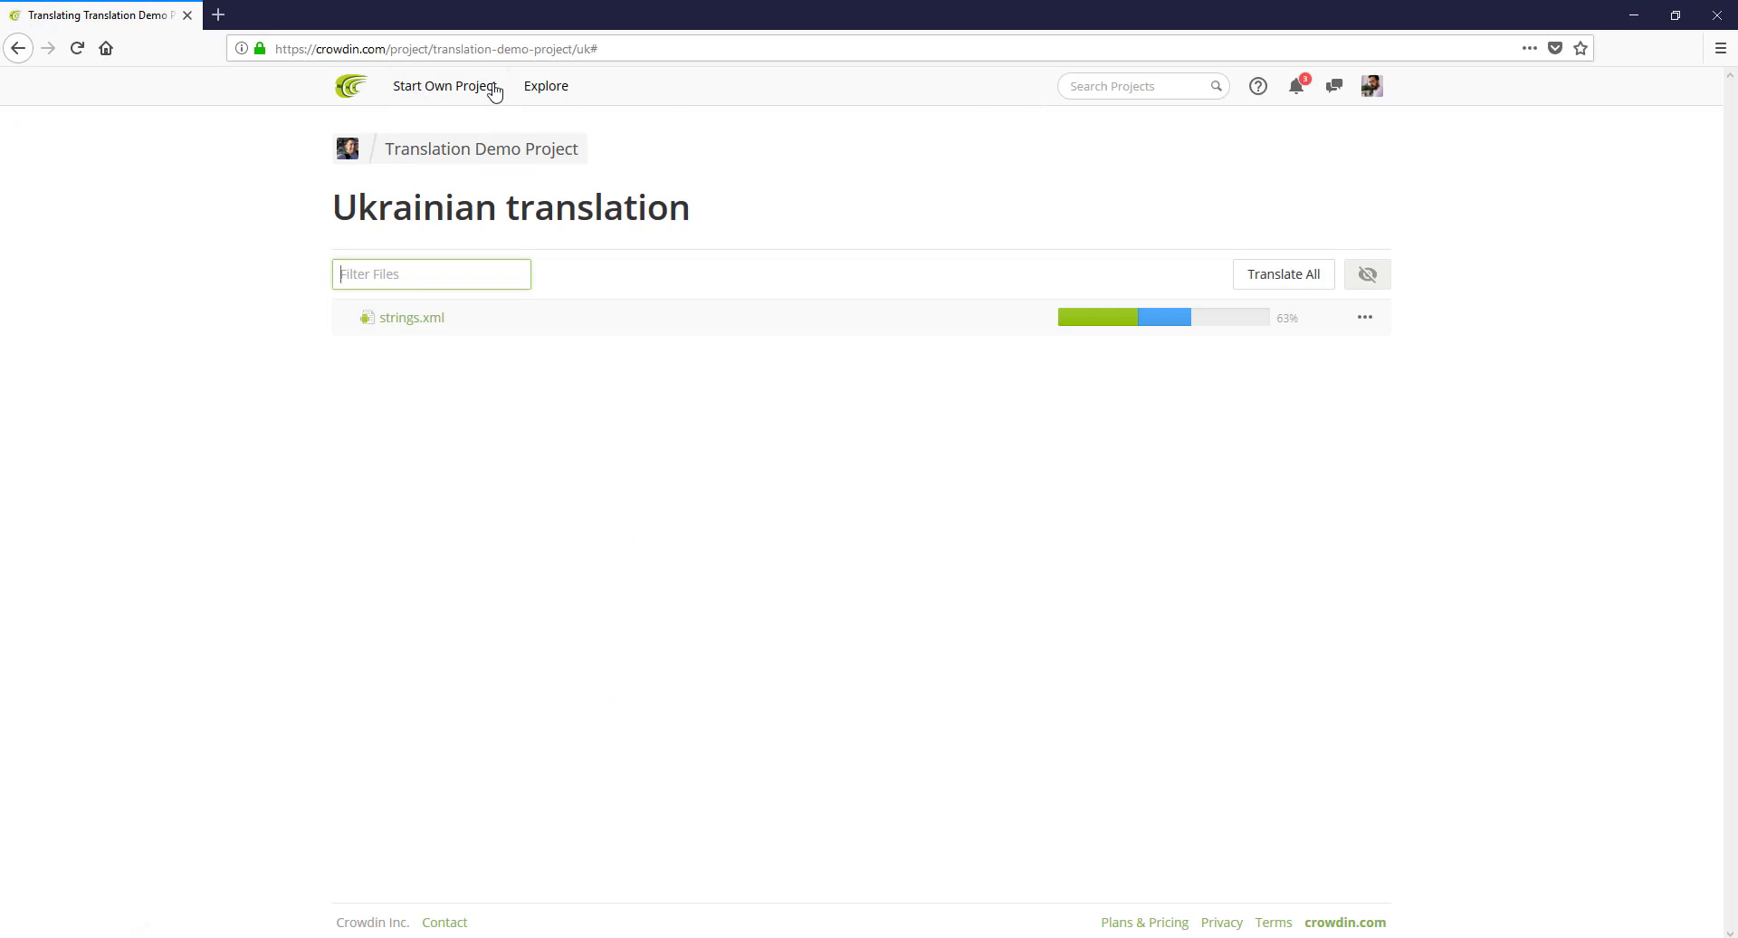
left_click(349, 87)
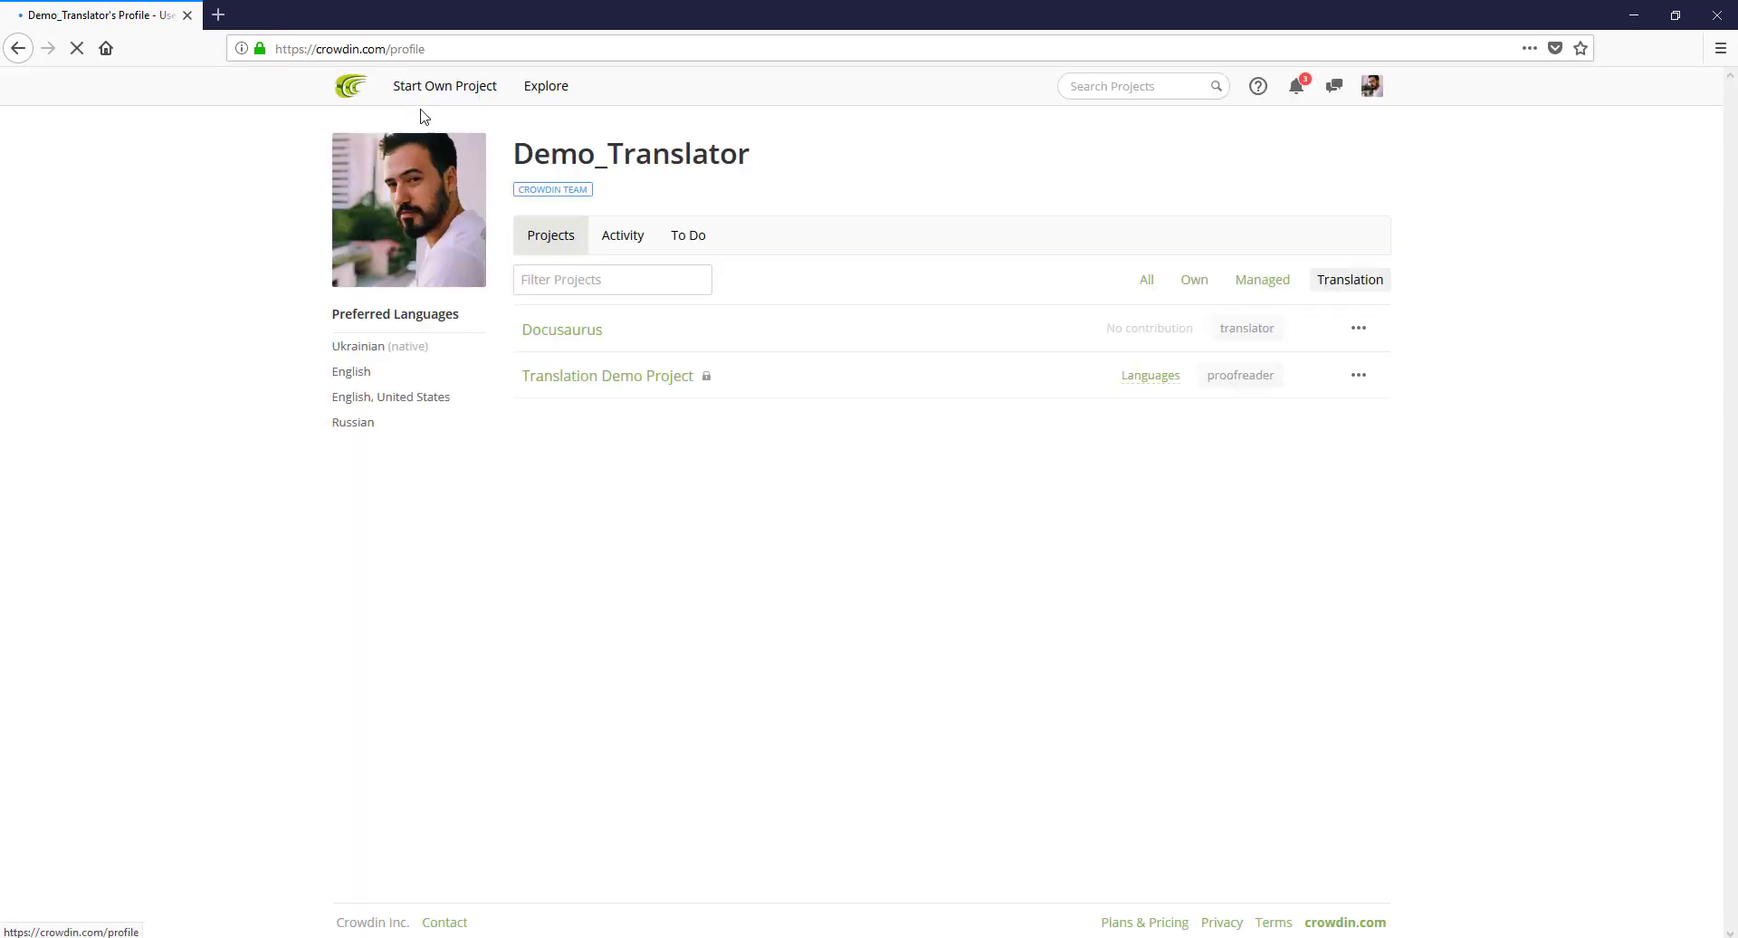
left_click(579, 327)
left_click(557, 391)
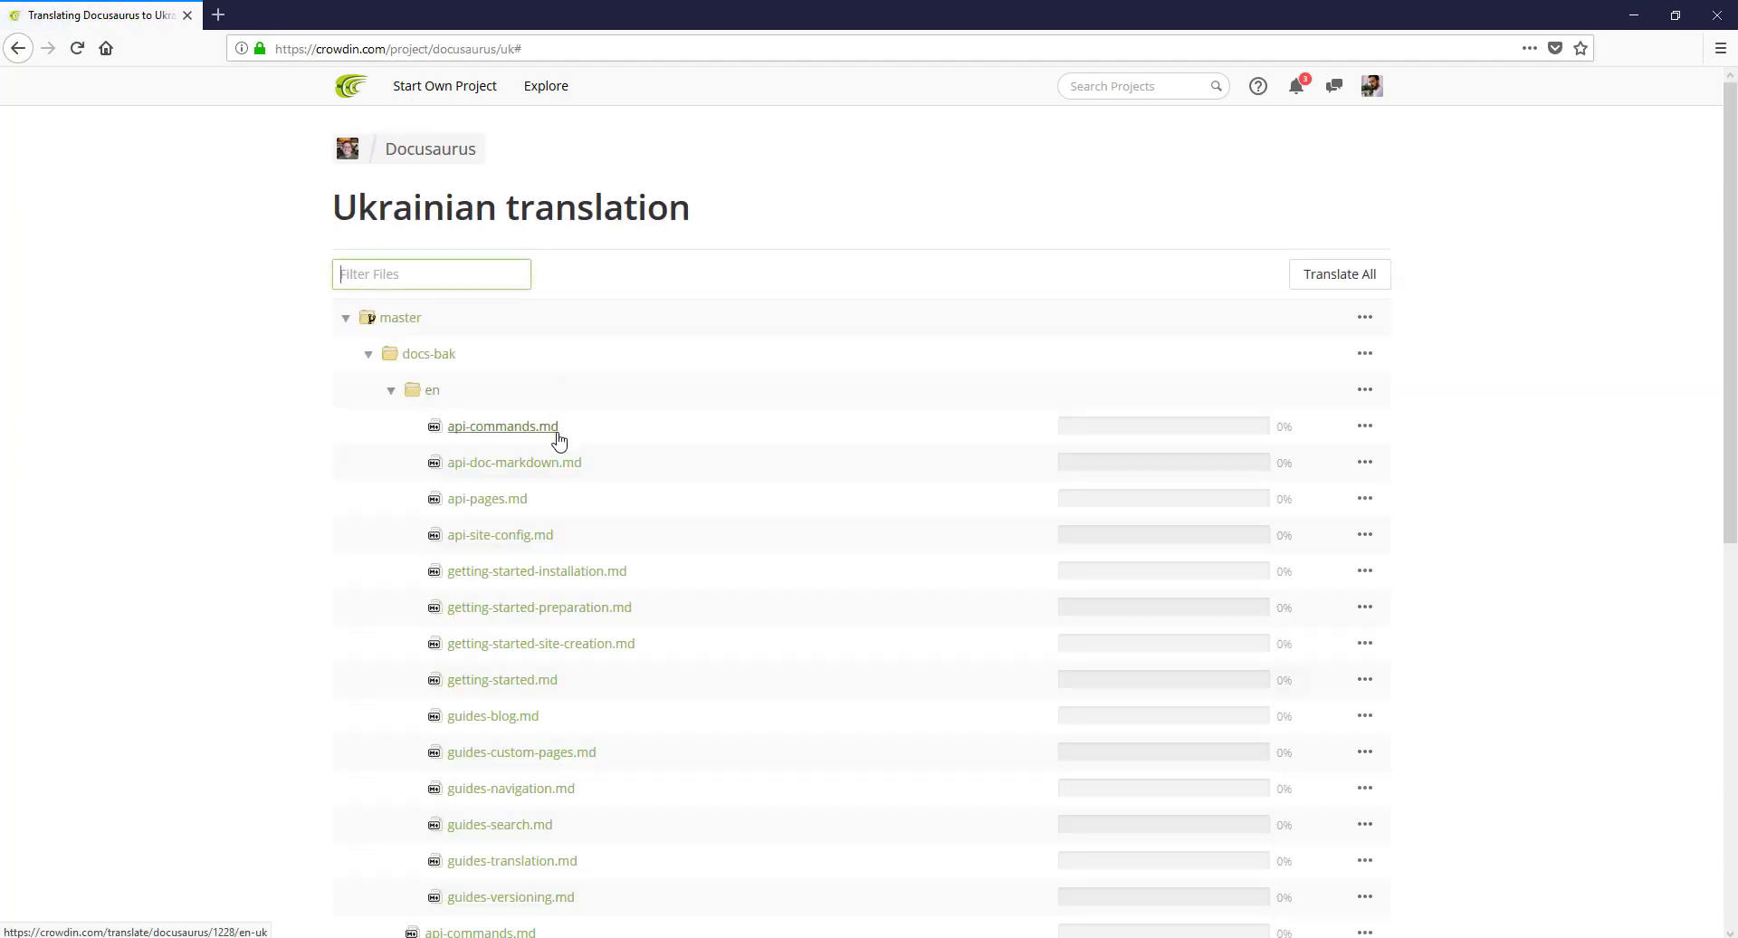
left_click(555, 427)
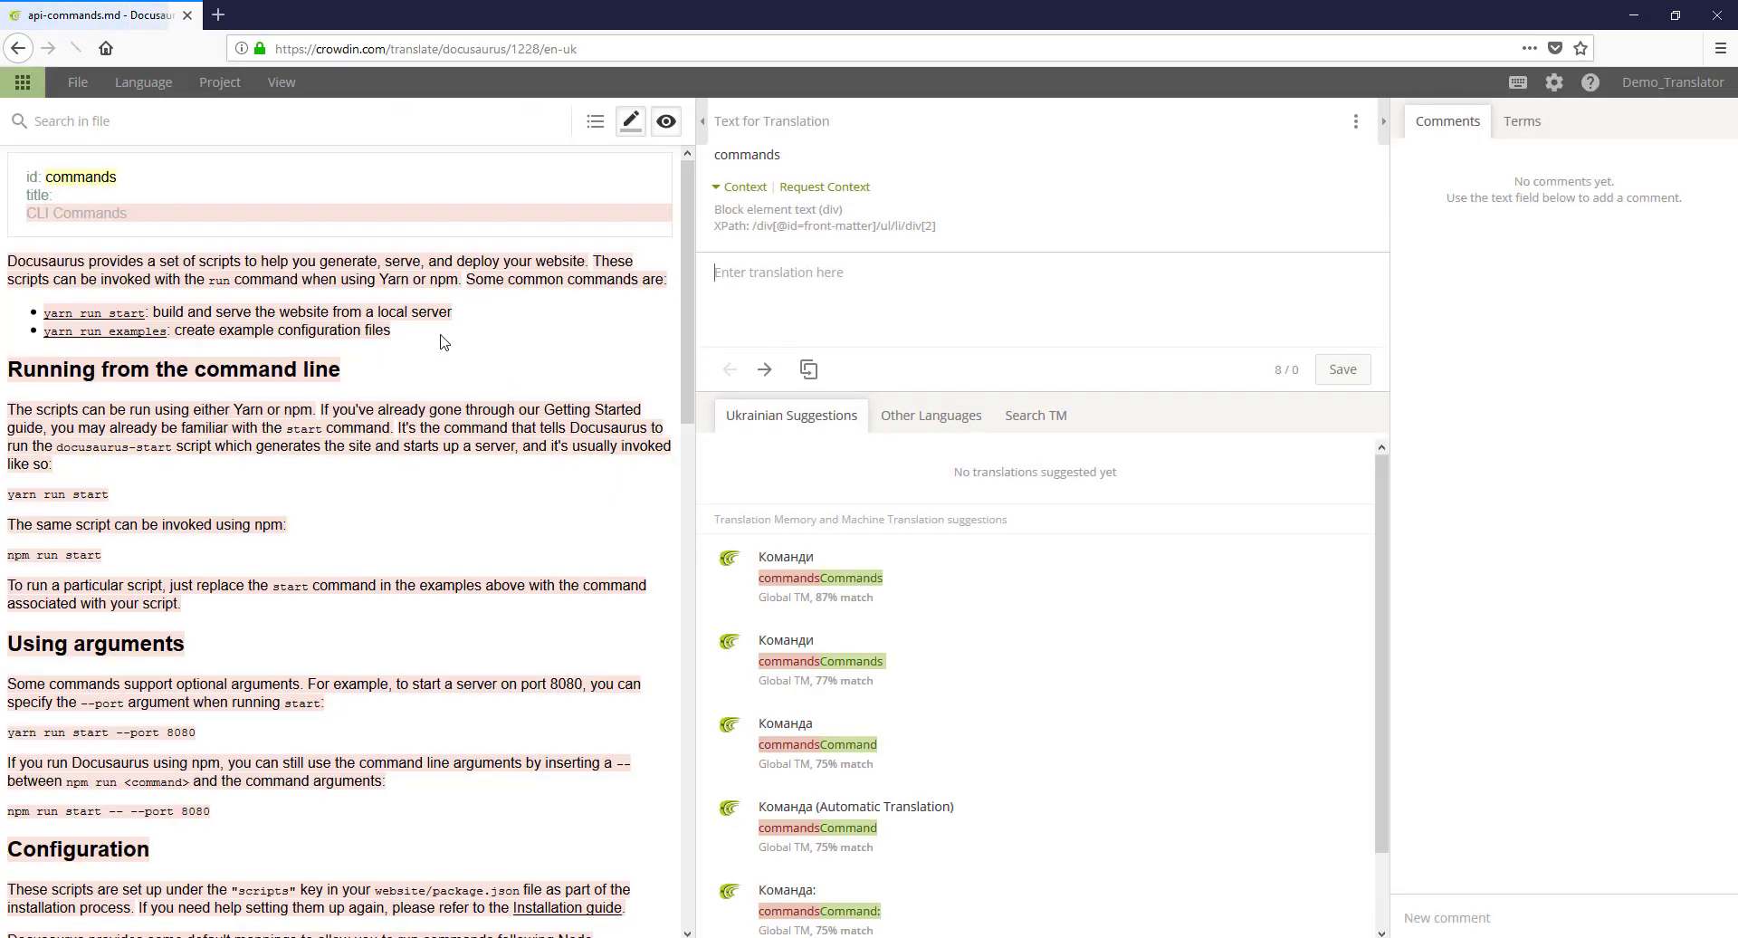
scroll(426, 331, "down", 1)
scroll(426, 330, "down", 10)
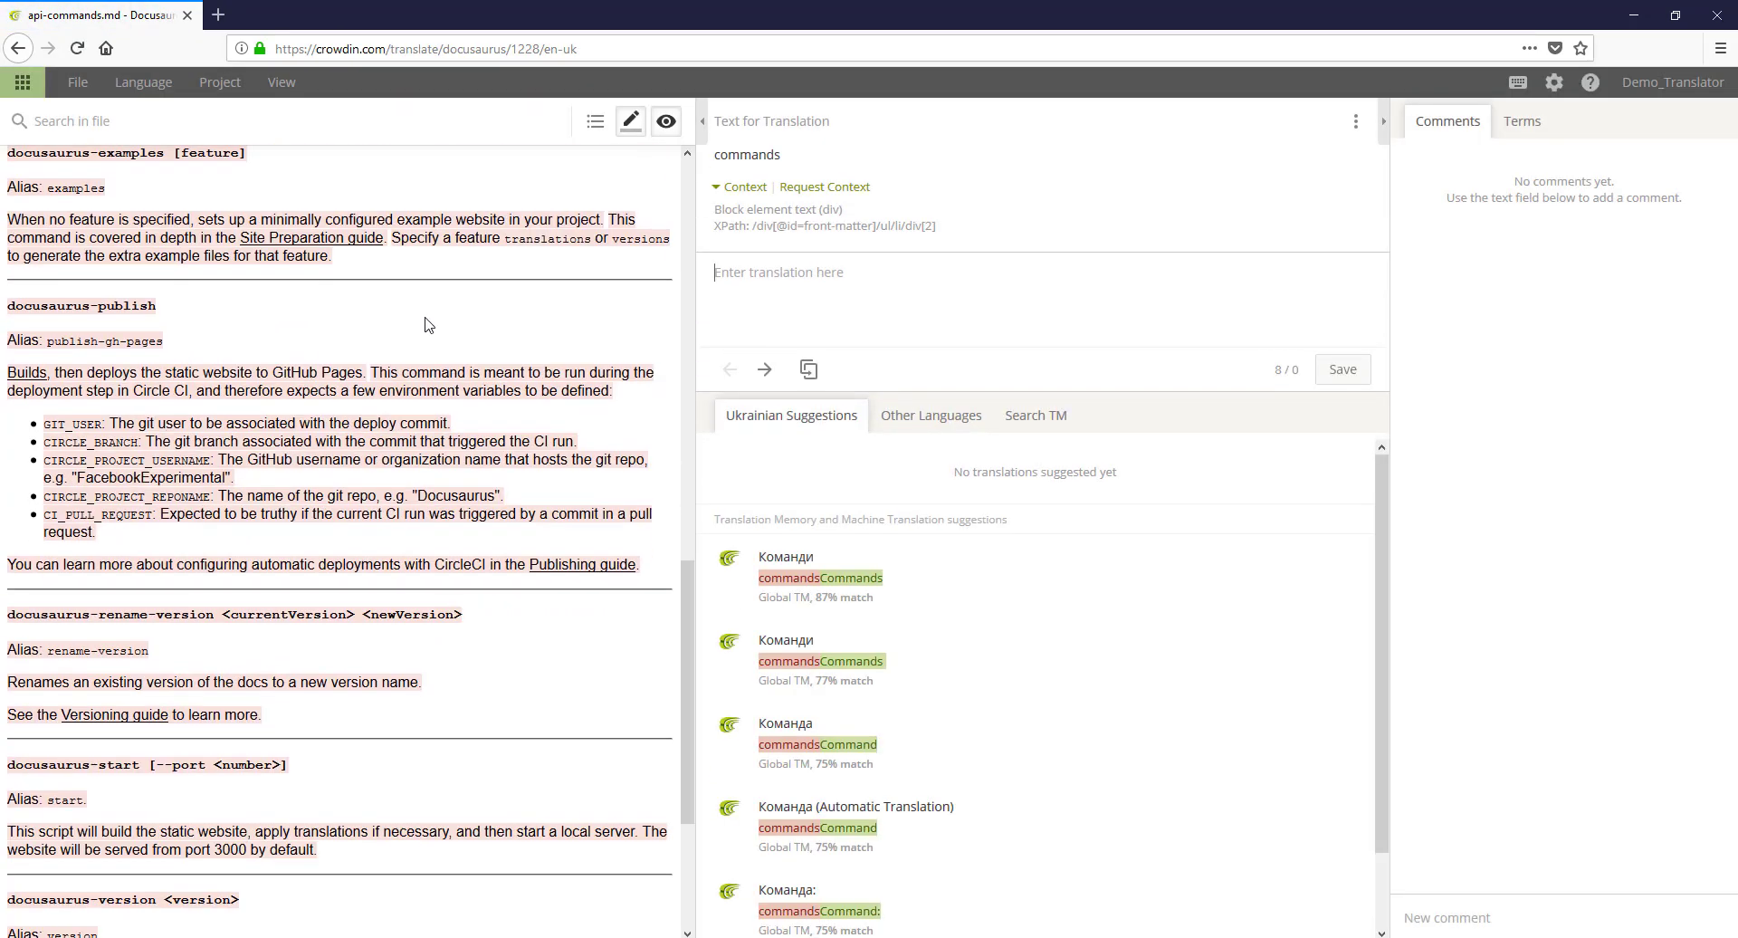
scroll(426, 330, "up", 13)
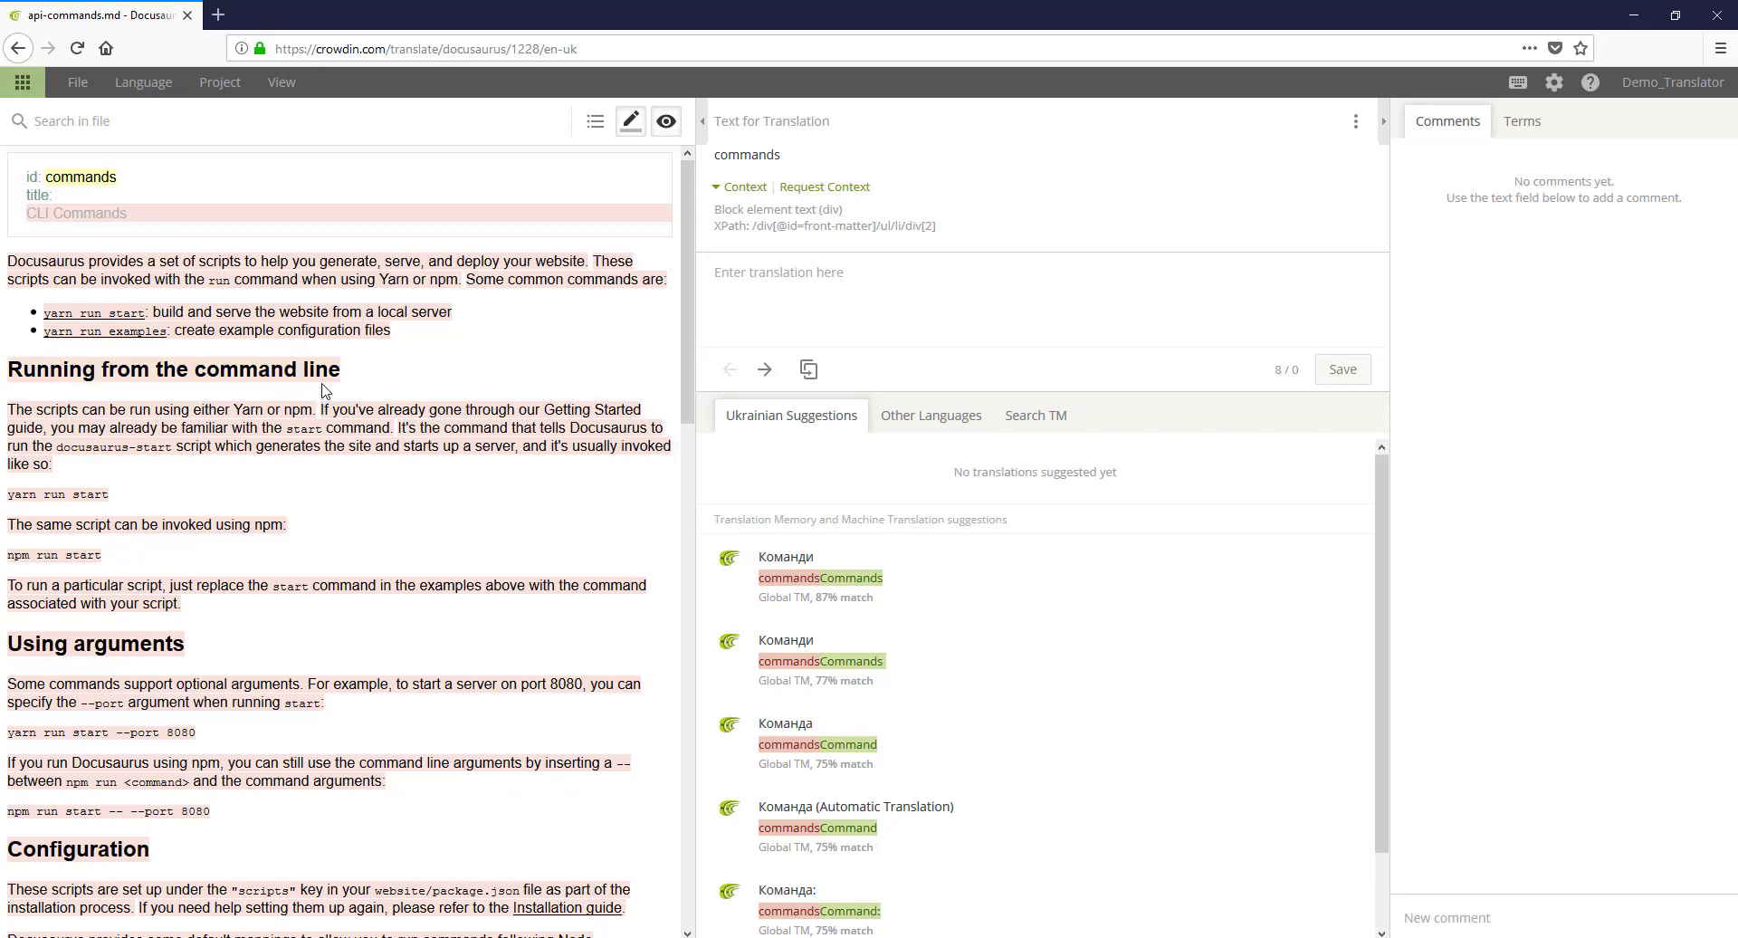
Step: Translate the heading "Running from the command line" as "Запуск із командного рядка" and save it
left_click(326, 387)
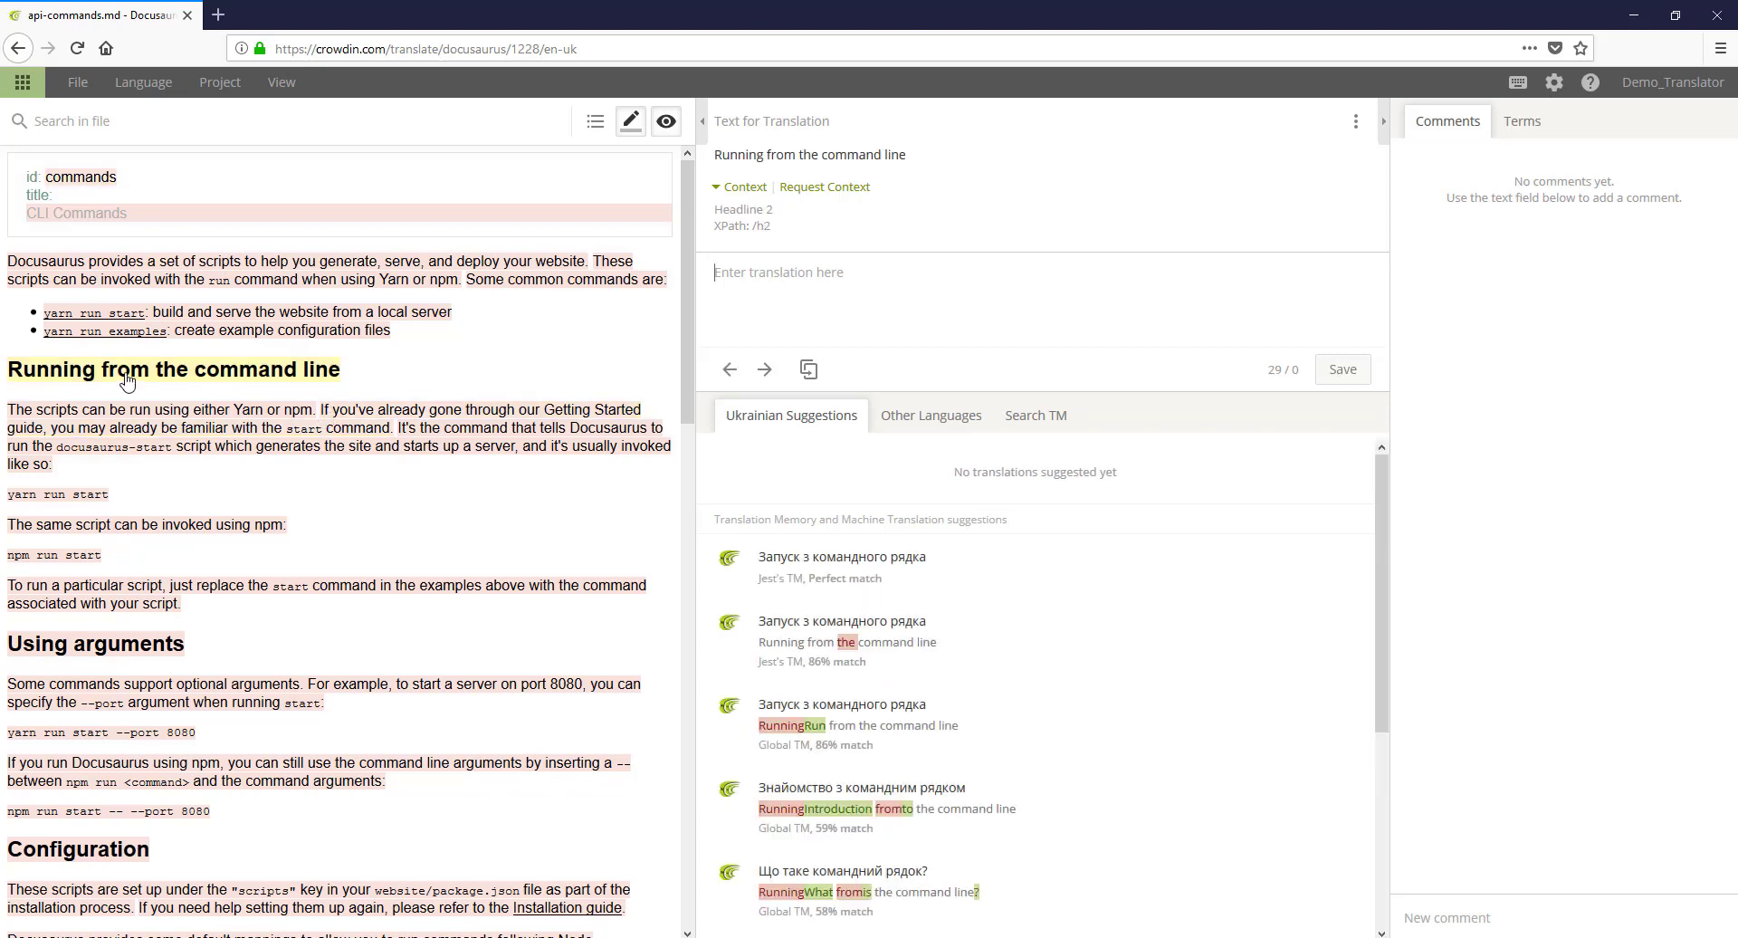
left_click(190, 414)
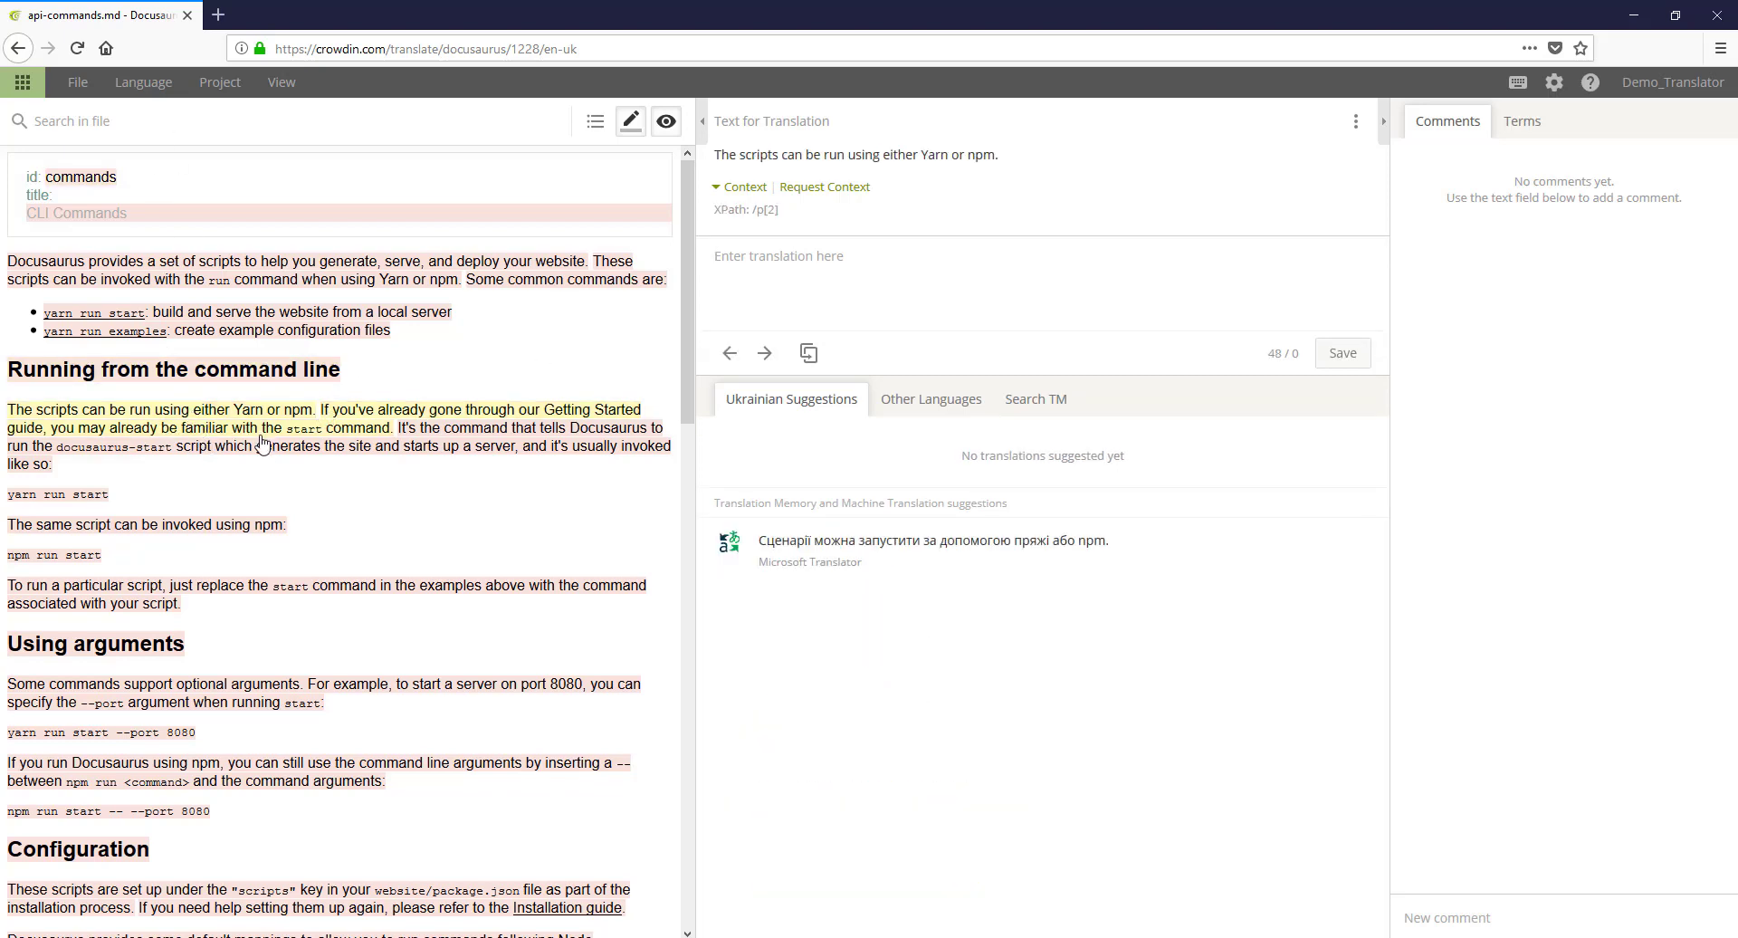
left_click(260, 432)
left_click(242, 382)
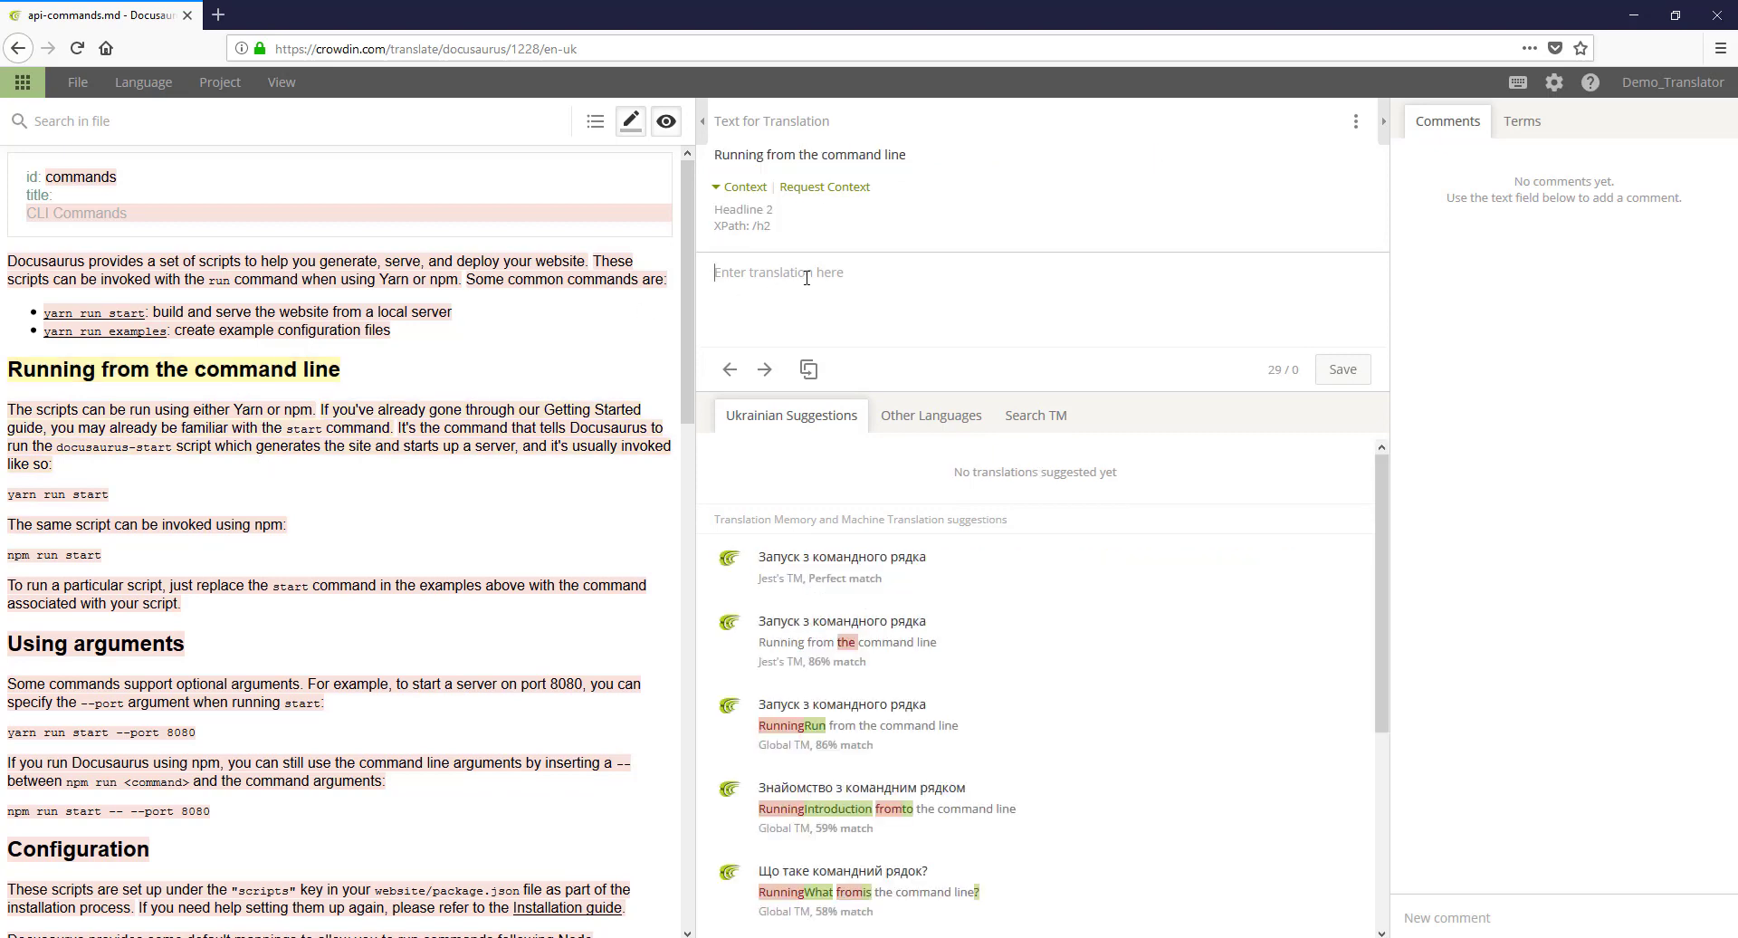
type("Запуск")
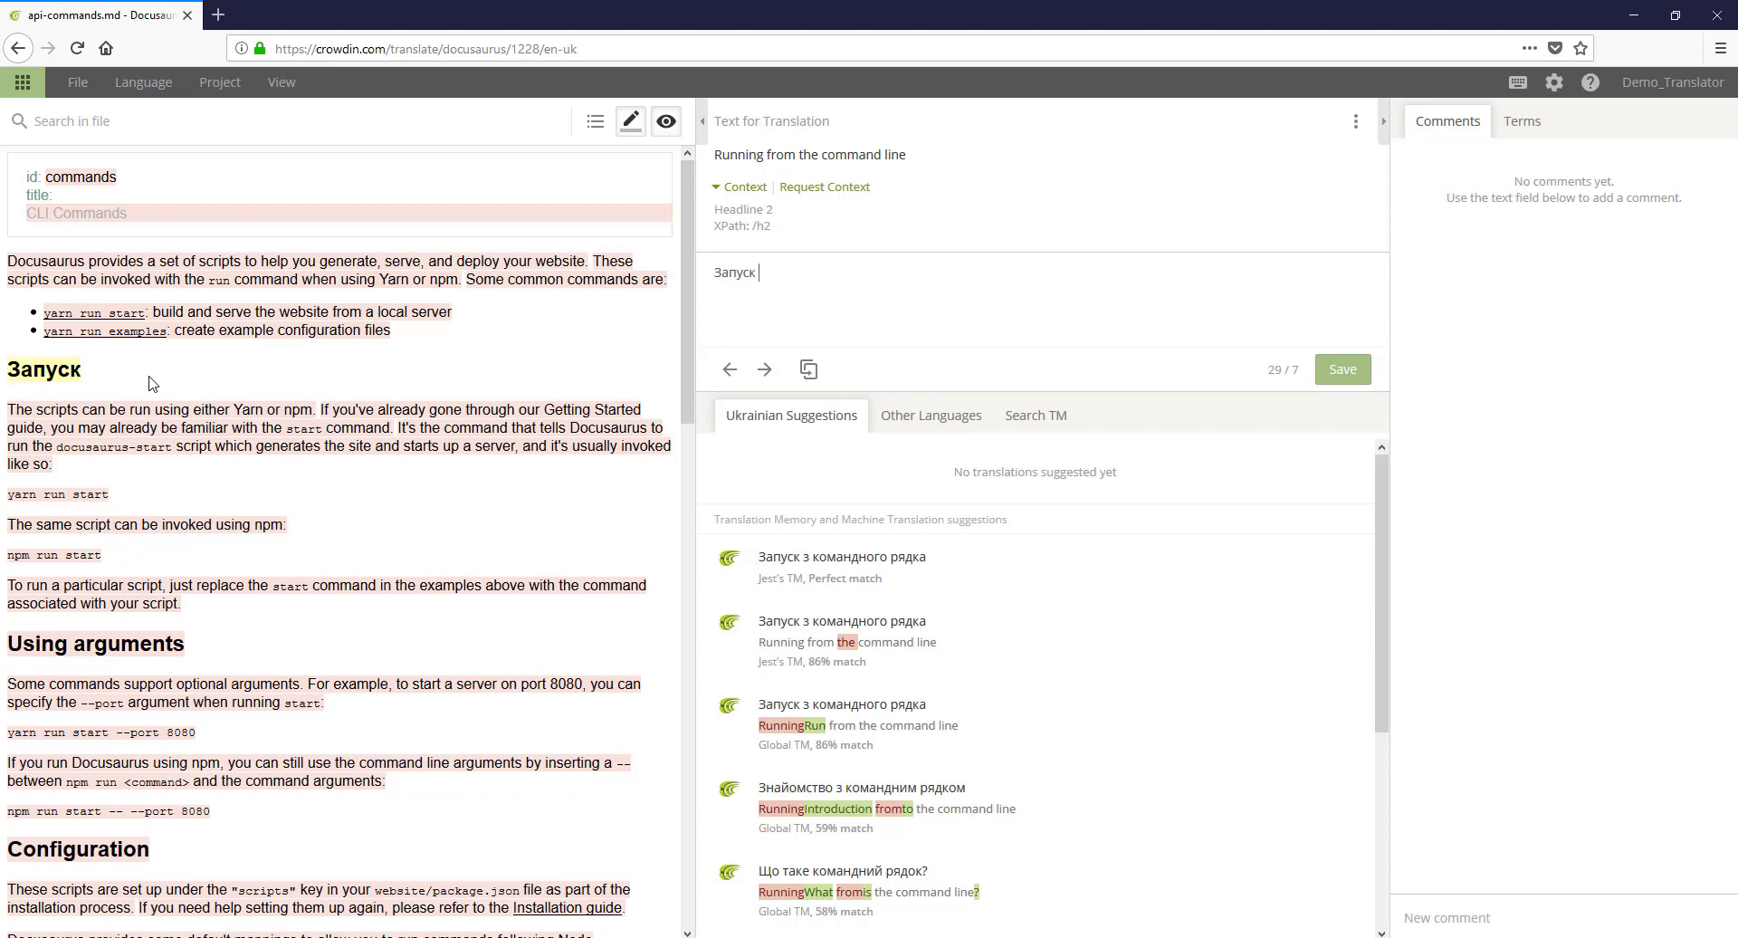
type("із команд")
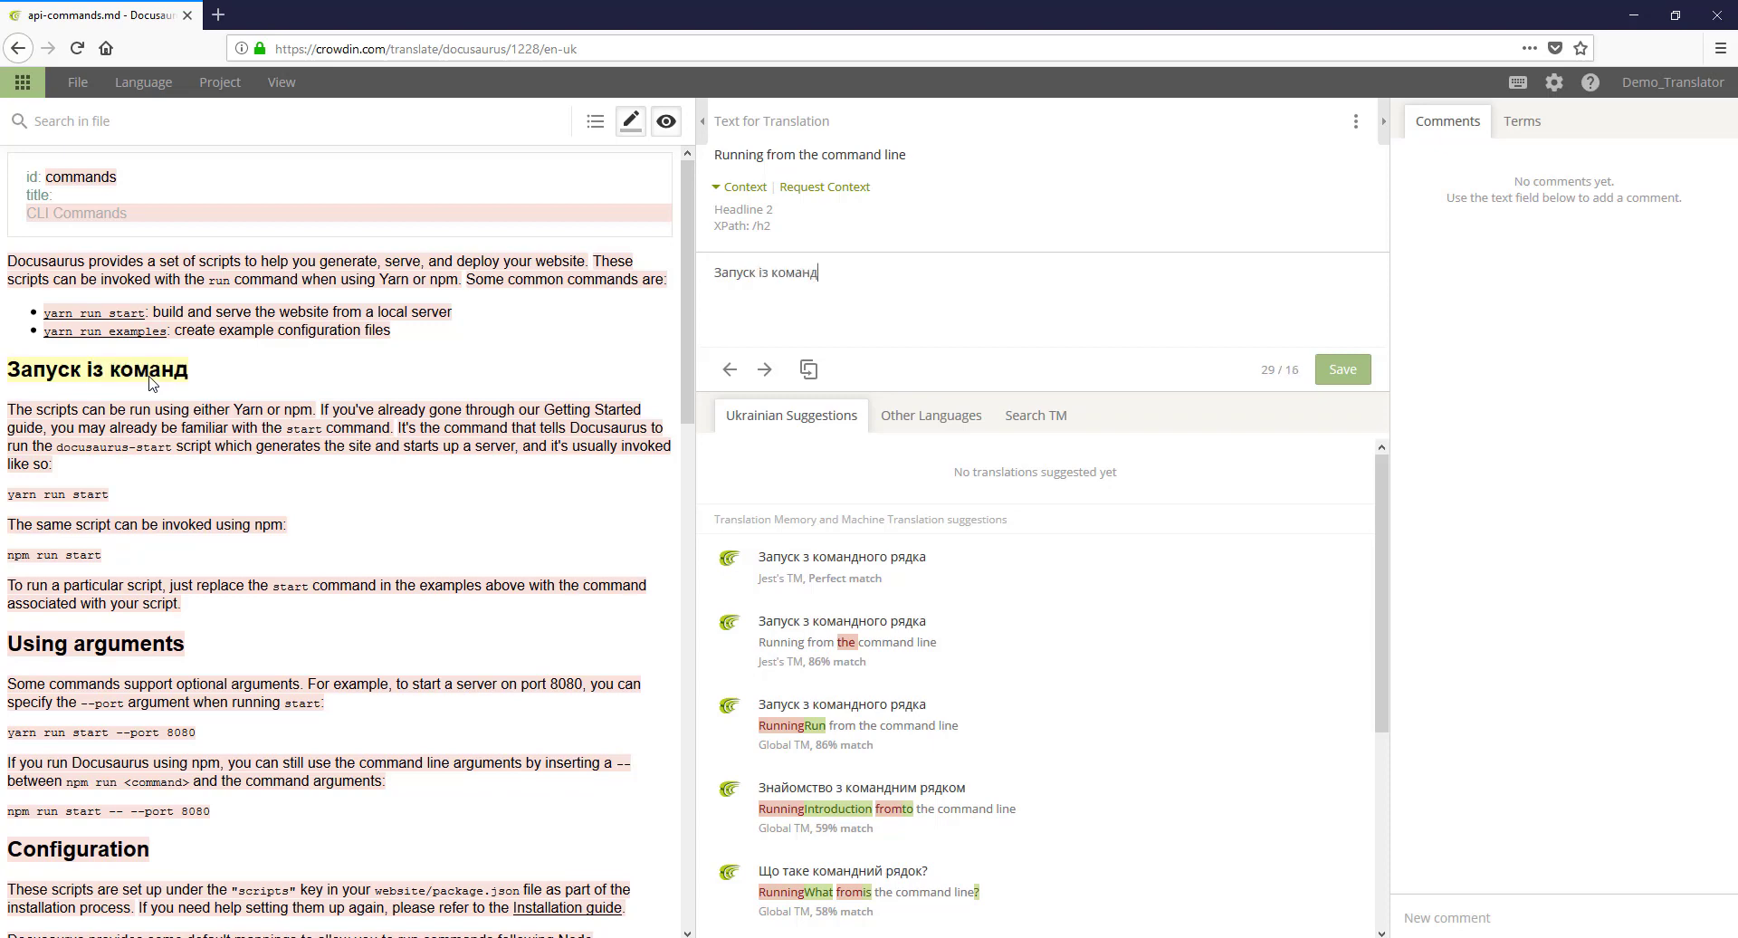
type("ного рядка")
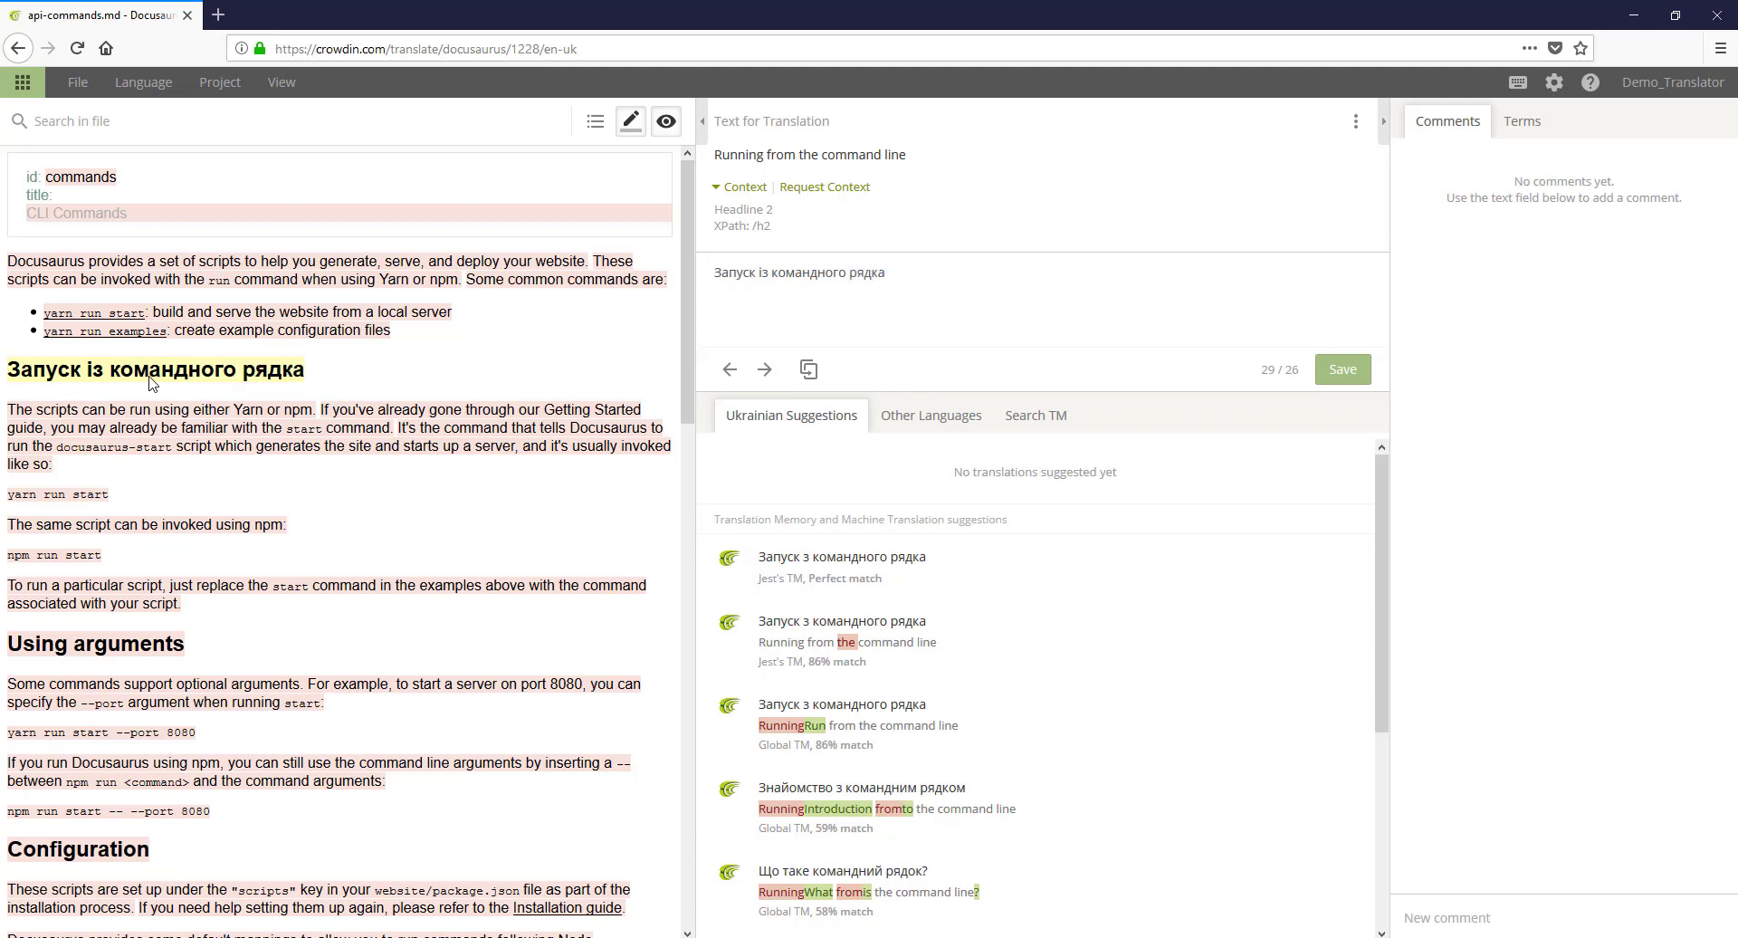
key("ctrl+Return")
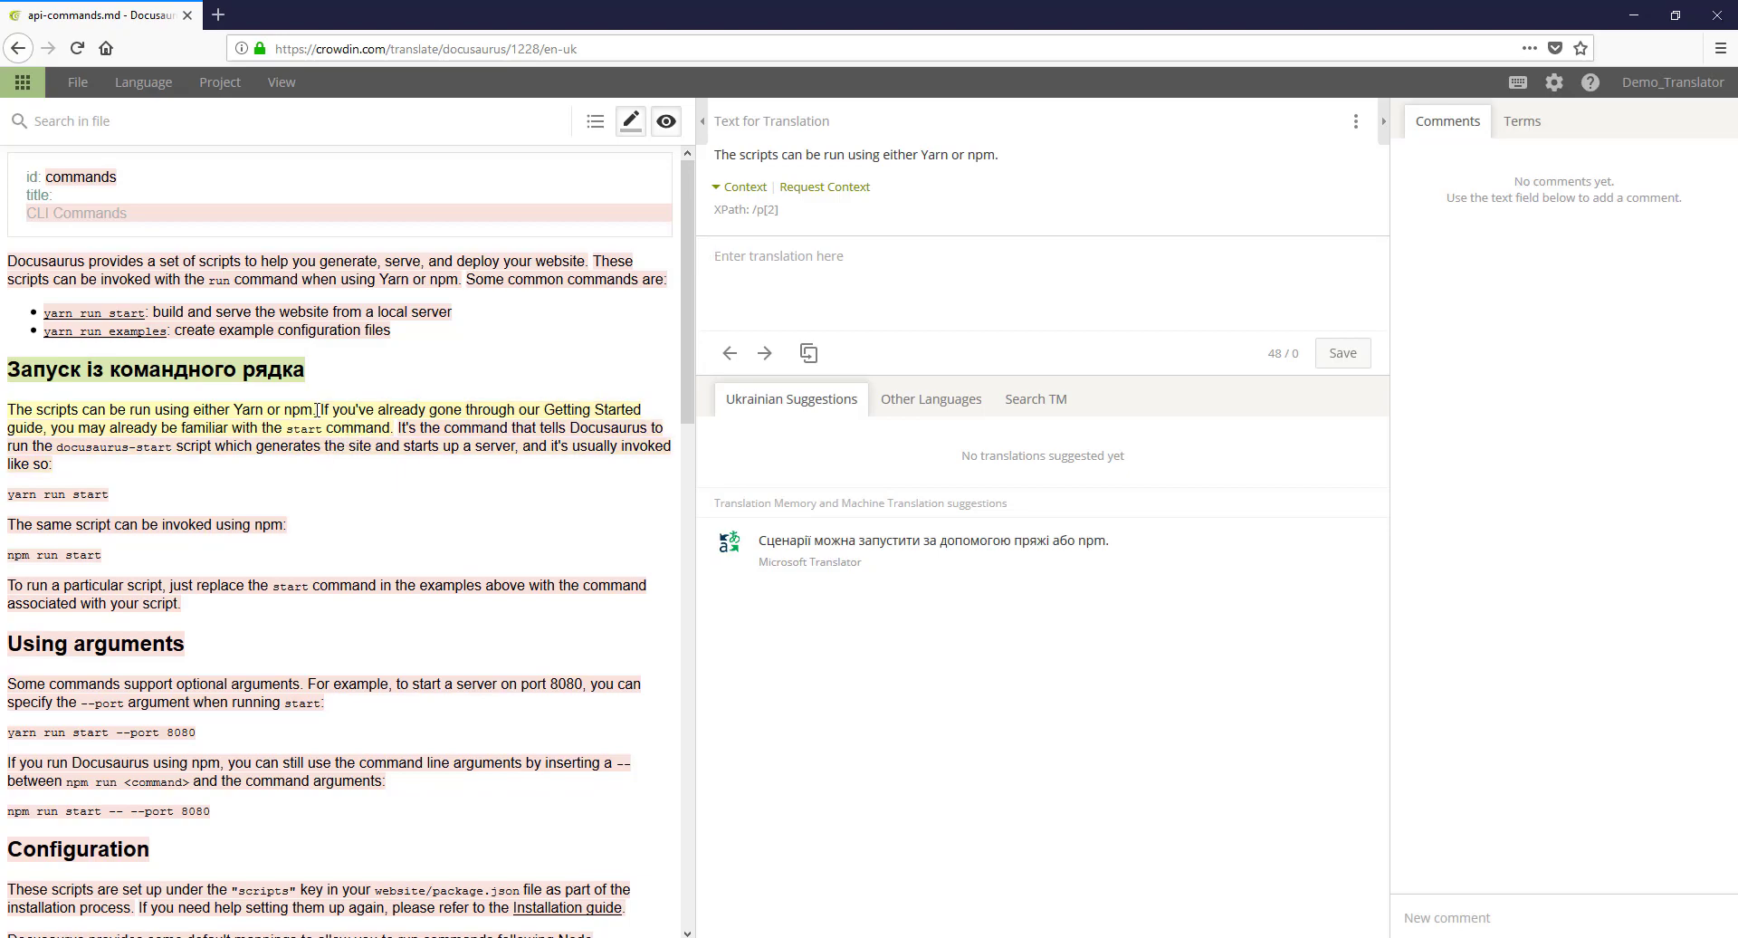
Step: Review other strings in the document preview, from the "It's the command that tells Docusaurus" sentence down to the rename-version alias
left_click(346, 423)
left_click(351, 446)
scroll(354, 488, "down", 5)
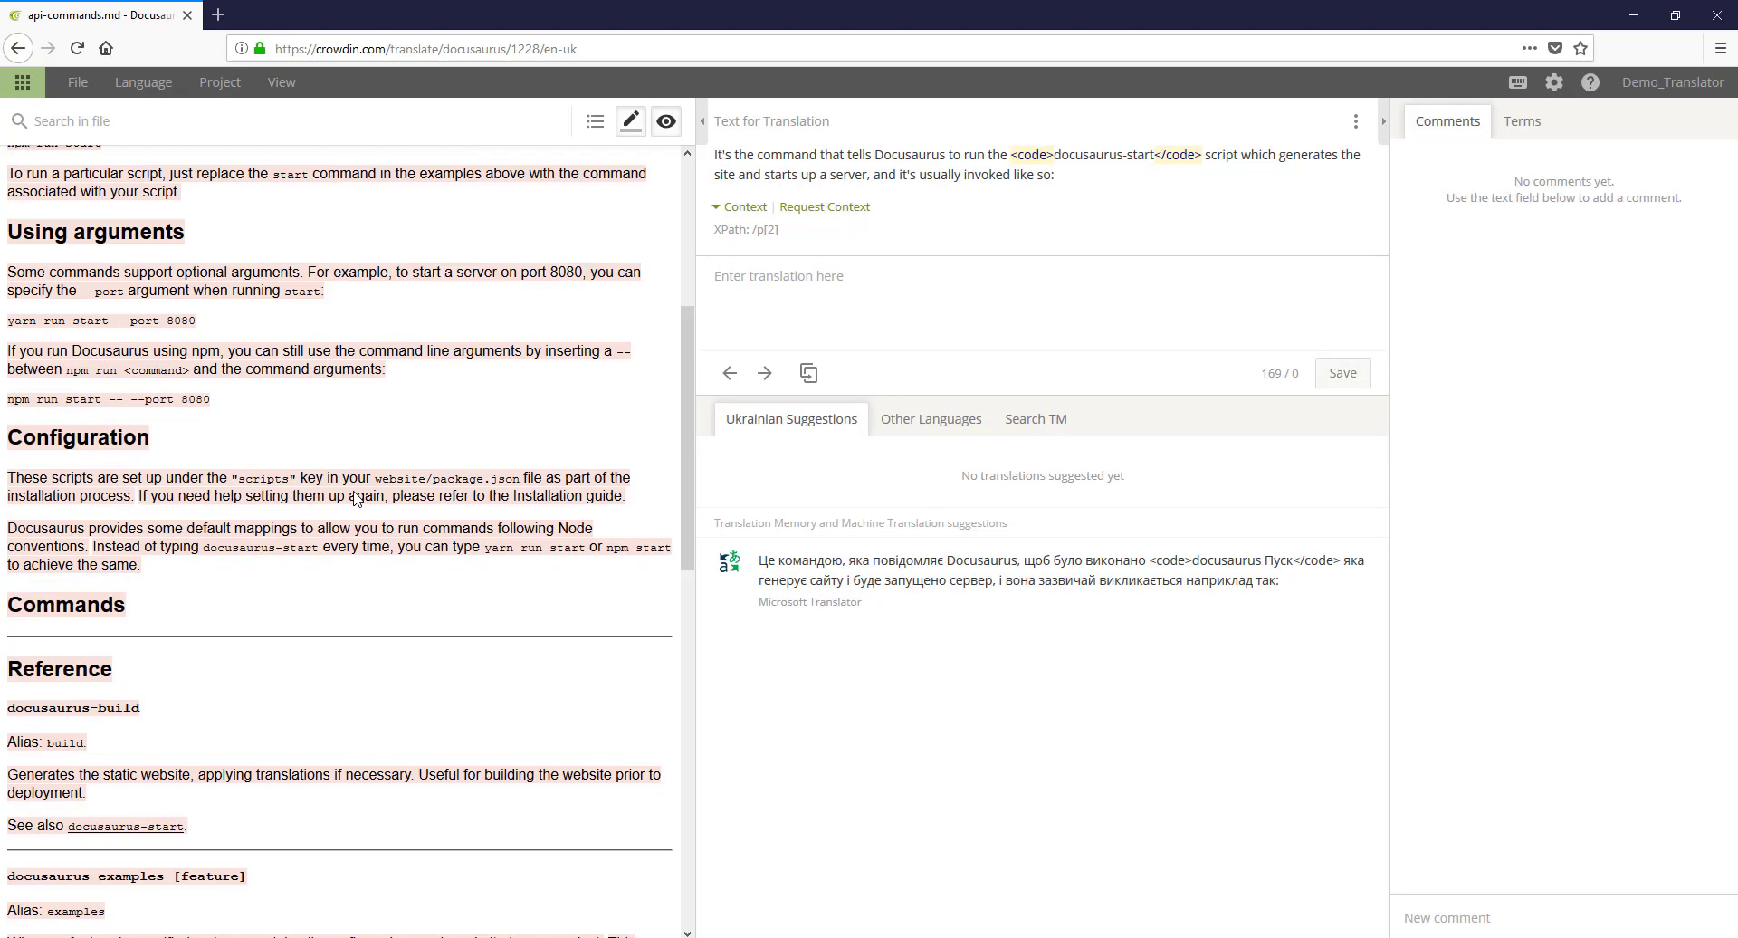
scroll(254, 493, "down", 12)
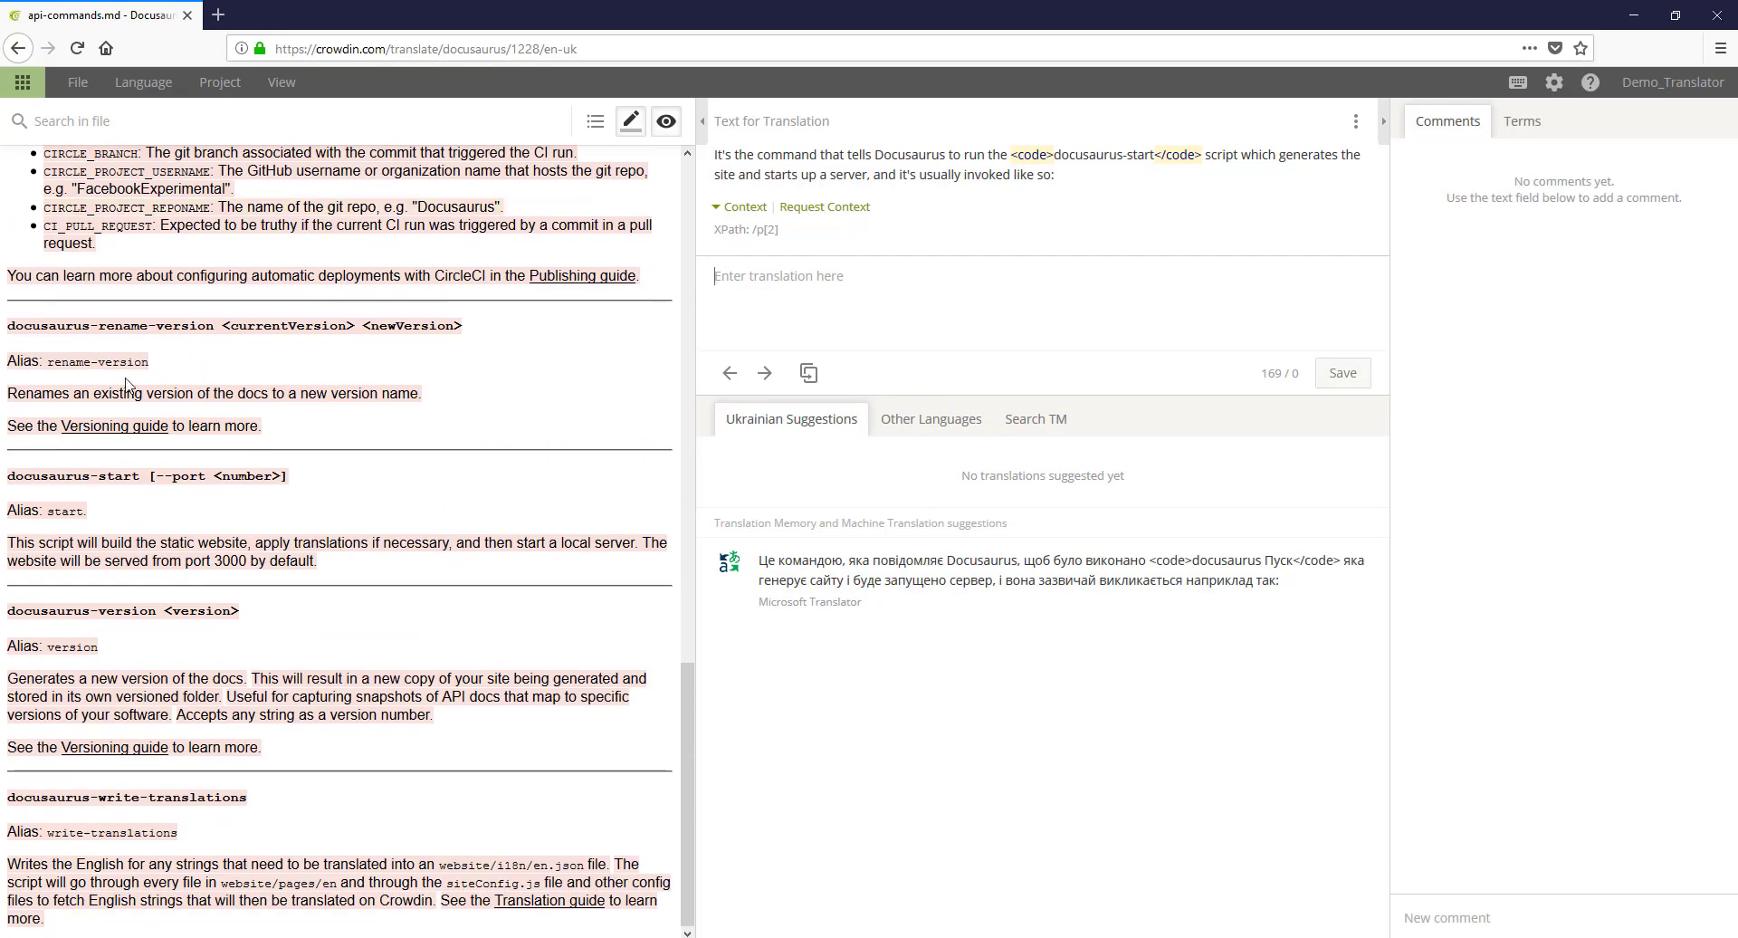
left_click(118, 363)
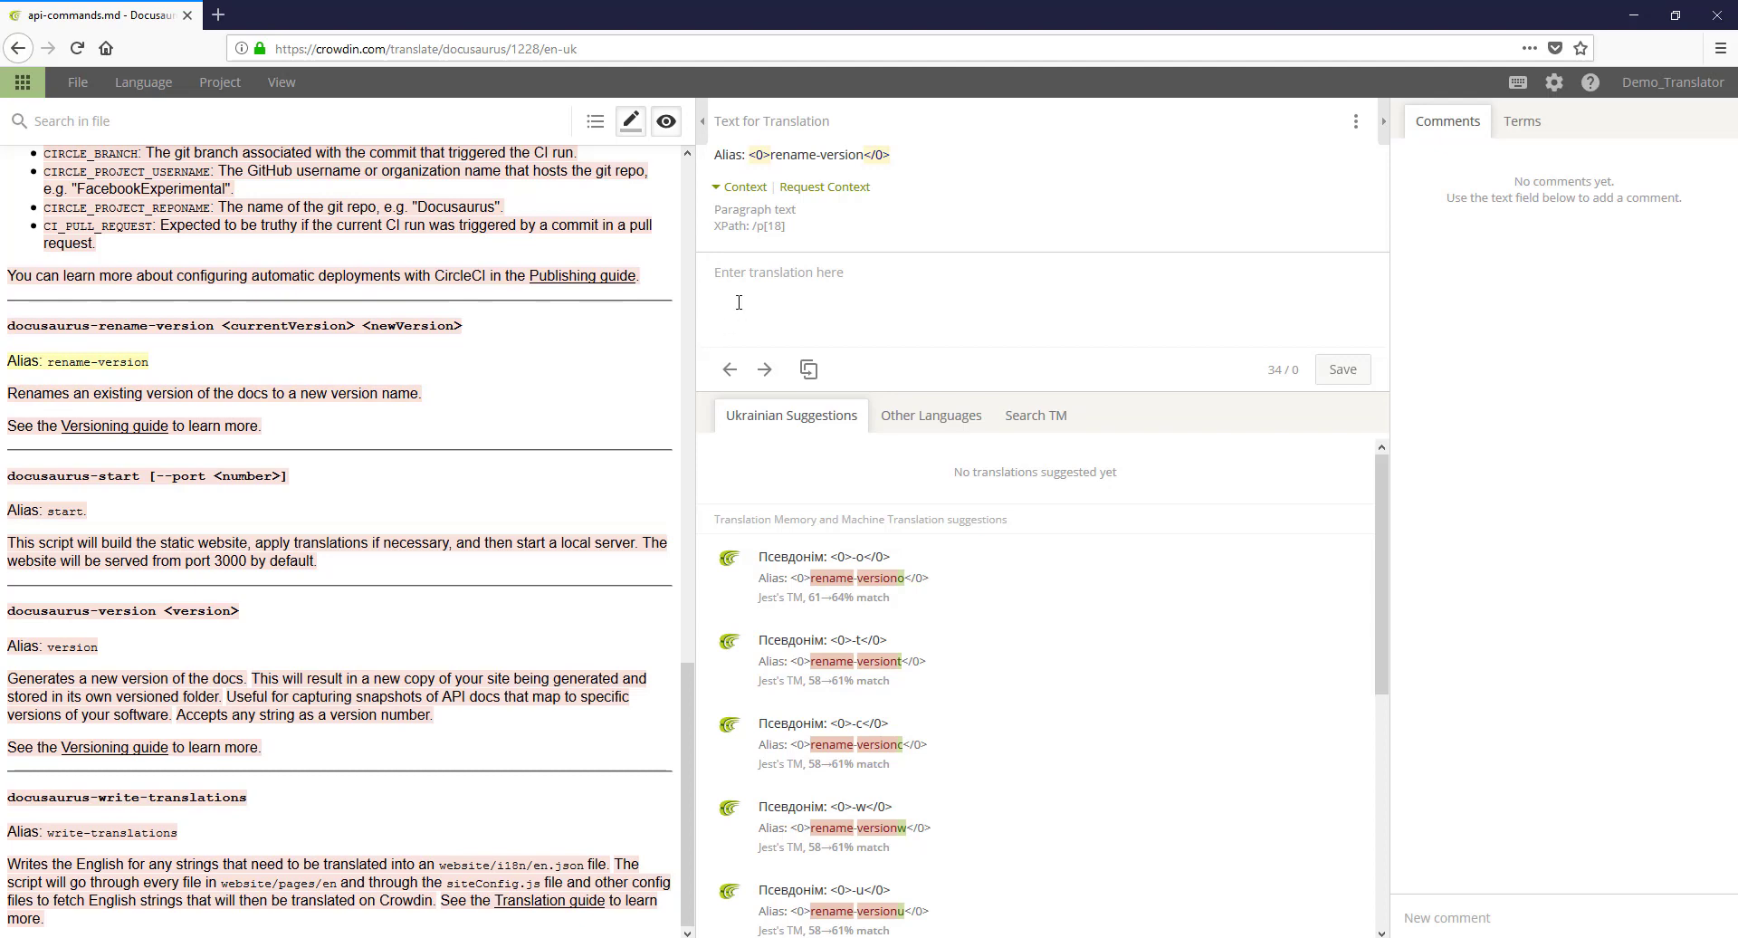
Step: Switch between document preview and string list, and view the "If you've already gone through" and "To run a particular script" strings in the list
left_click(603, 132)
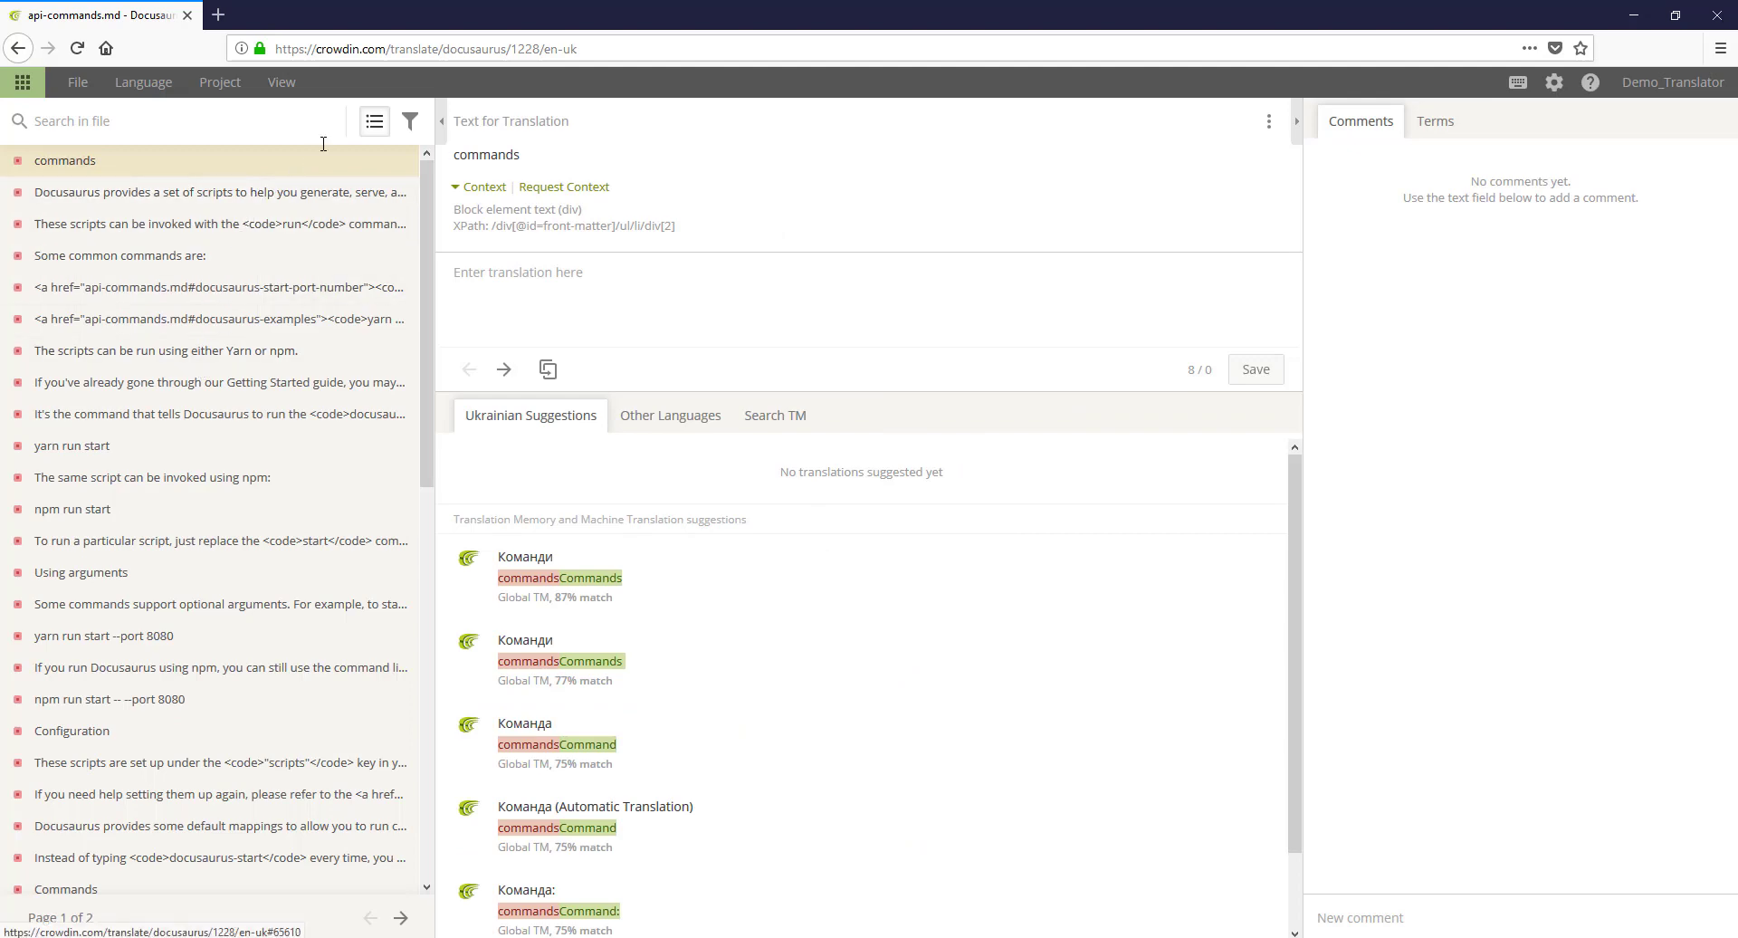
left_click(374, 123)
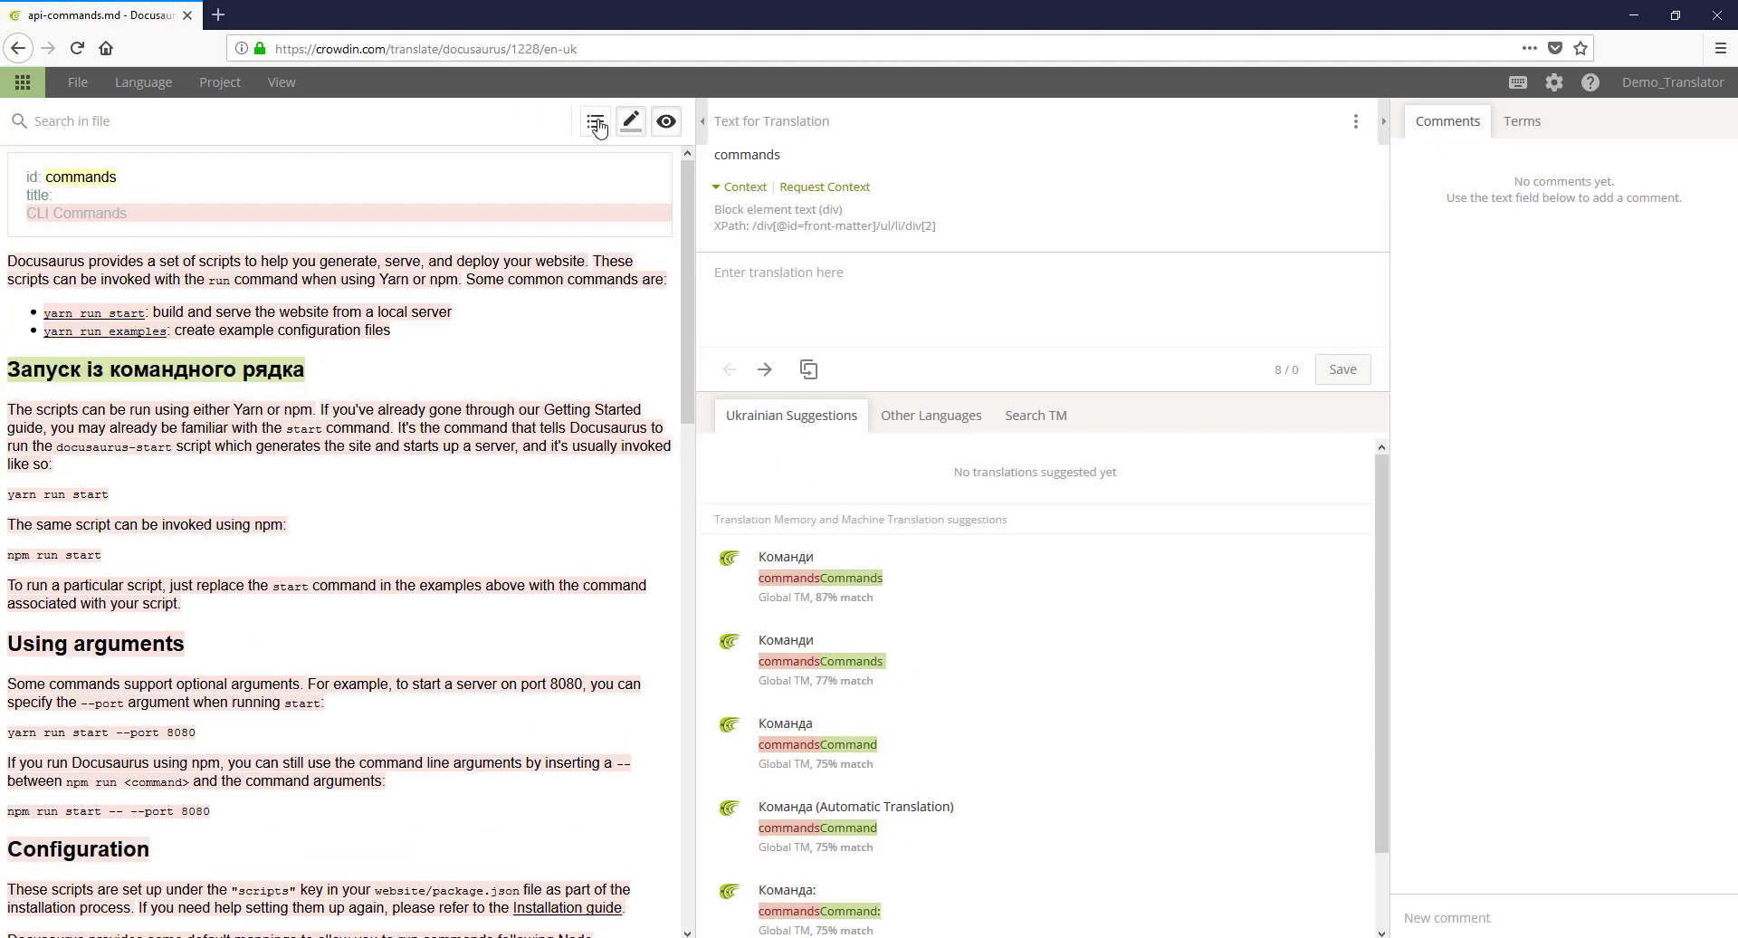
left_click(596, 123)
left_click(226, 382)
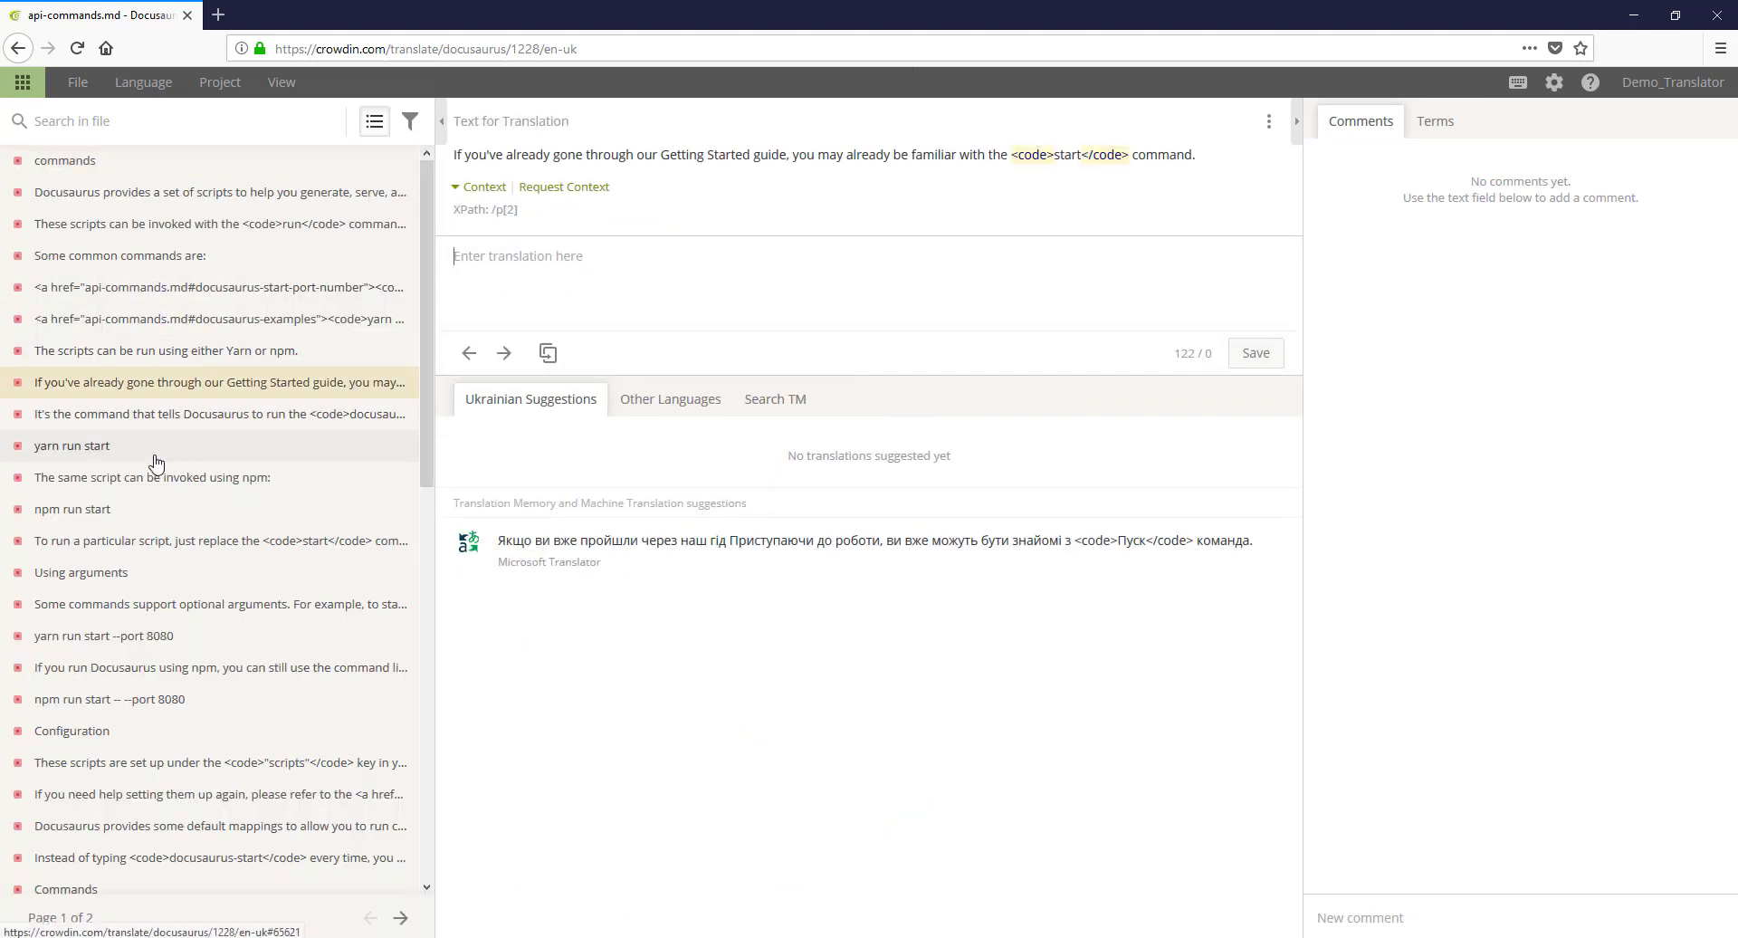
left_click(227, 540)
Step: Filter the string list by Untranslated and by Need to Be Voted, and return to showing all strings
left_click(410, 120)
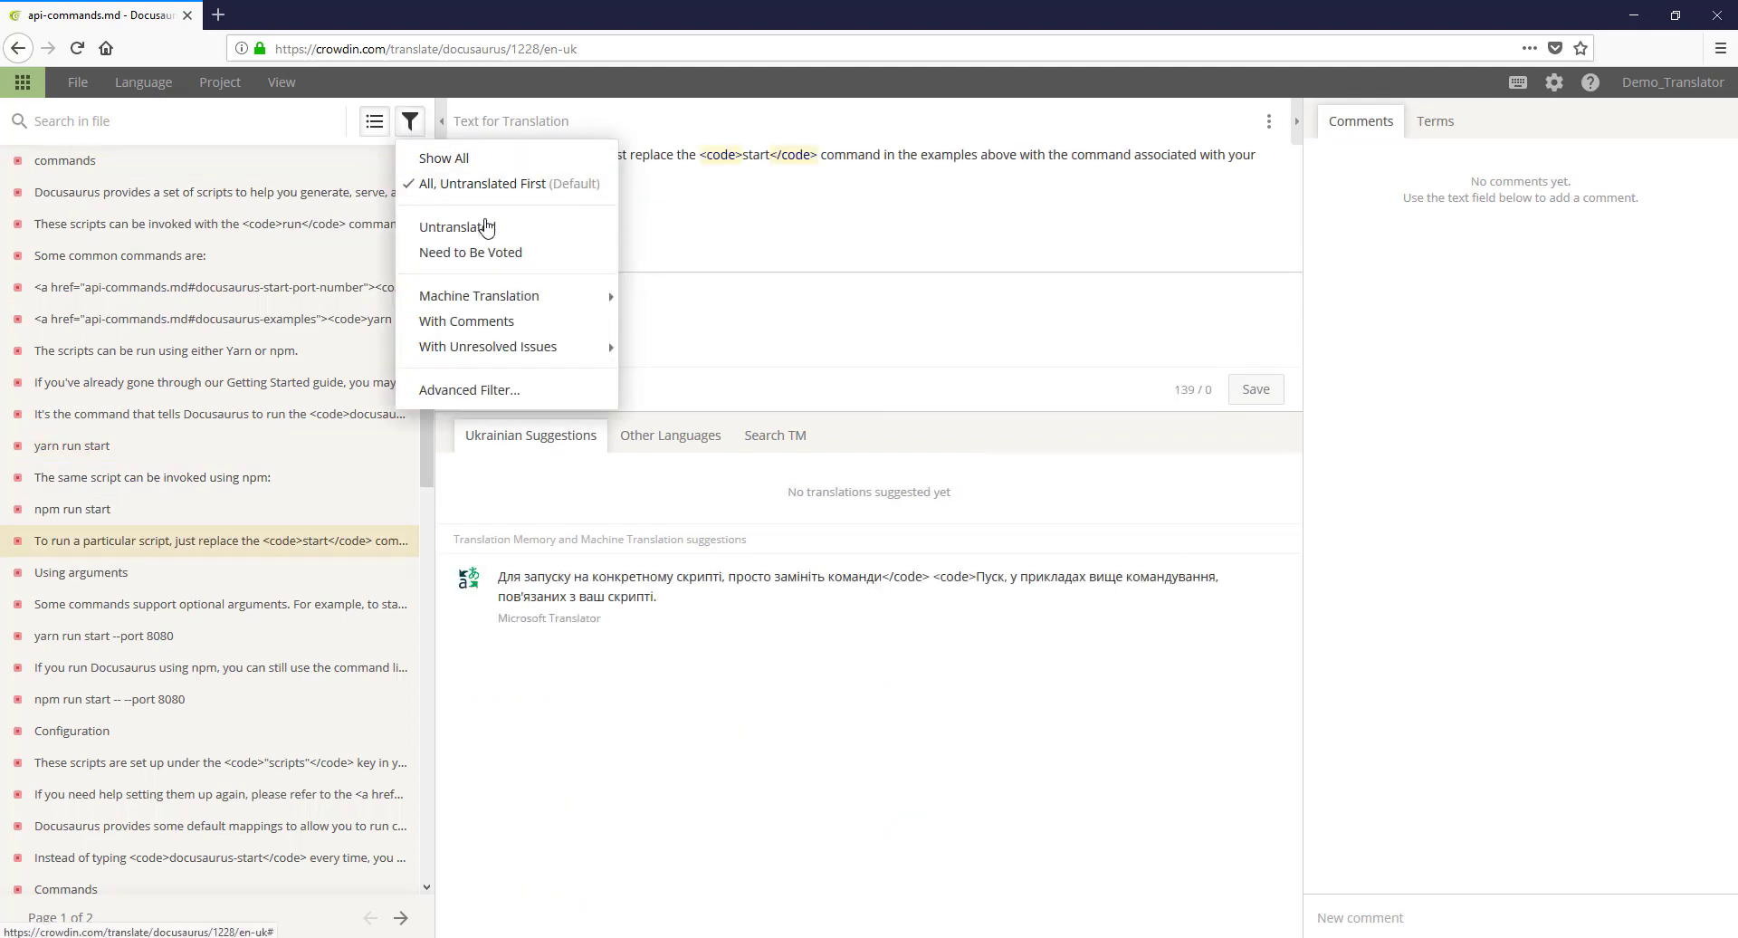
left_click(485, 227)
left_click(410, 121)
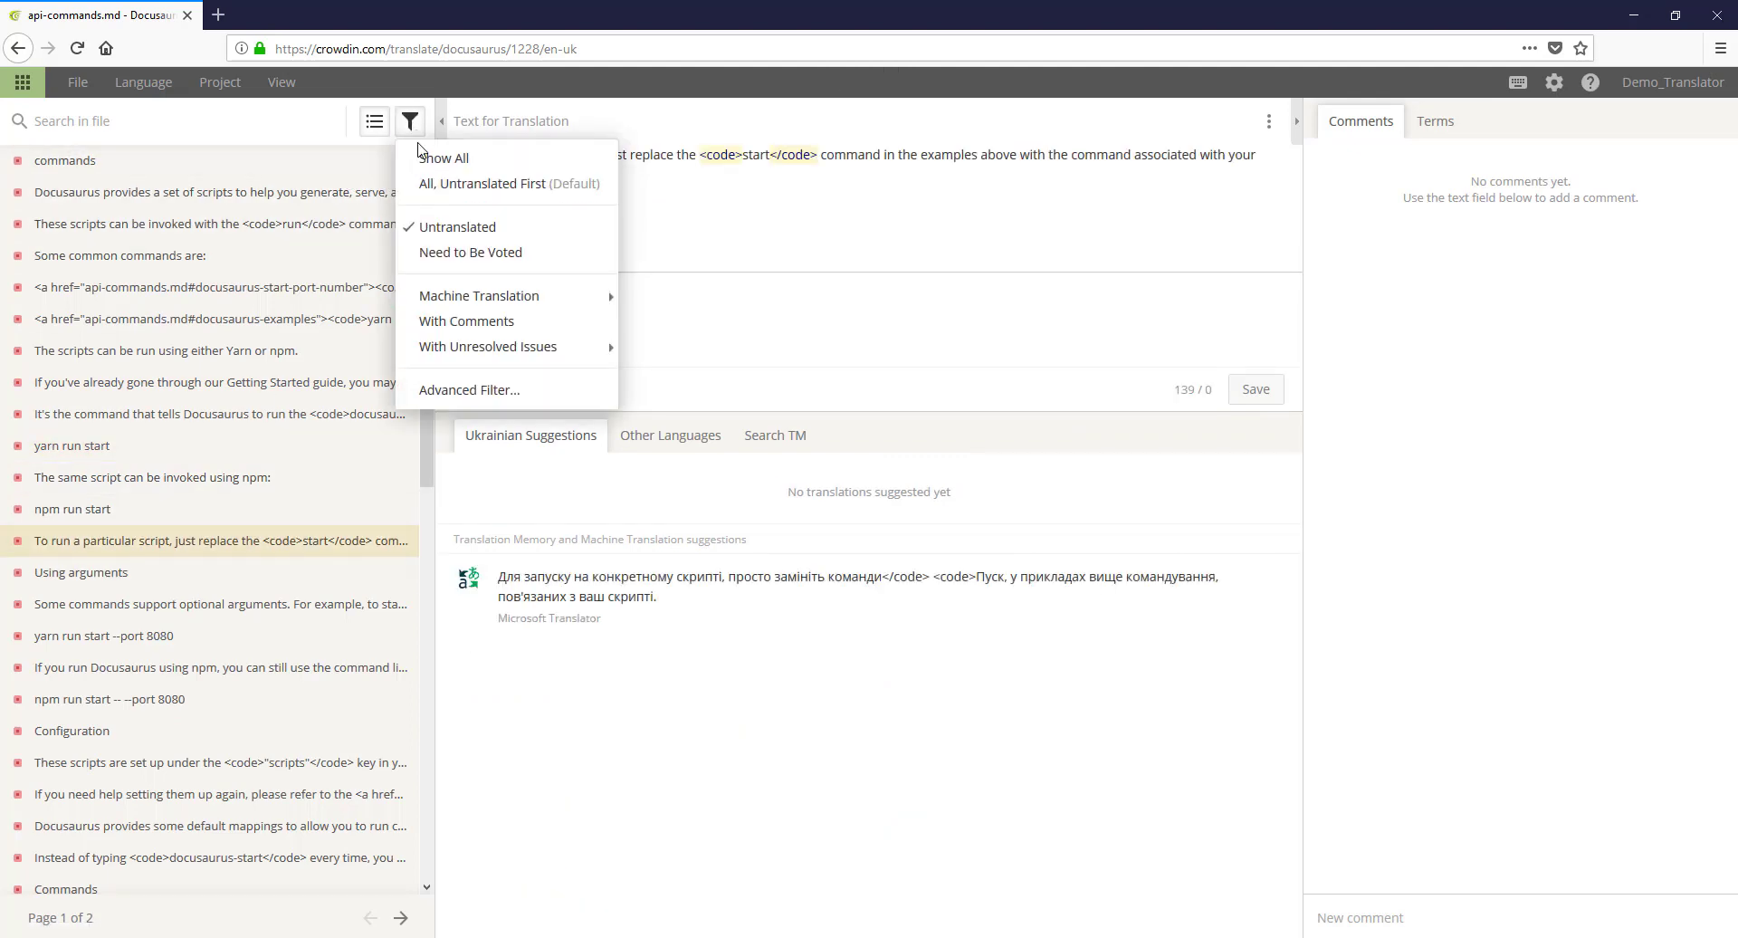
left_click(493, 253)
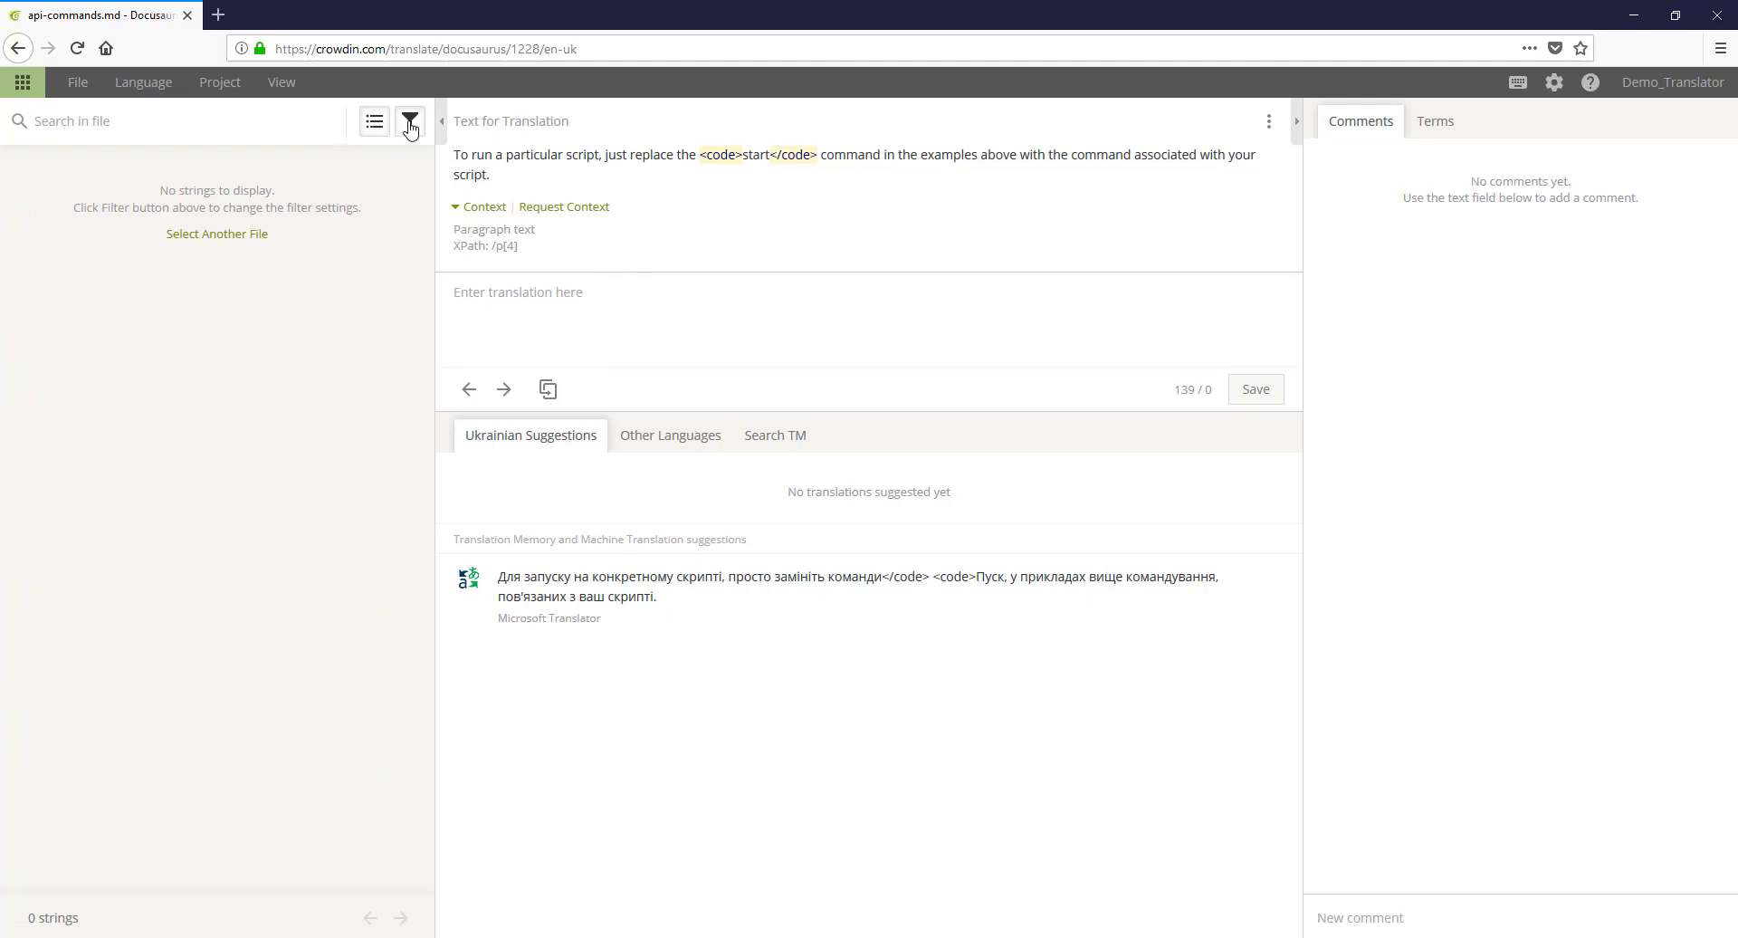
left_click(410, 121)
left_click(454, 168)
Step: Return to the document preview and turn off the string highlighting throughout the document
left_click(375, 121)
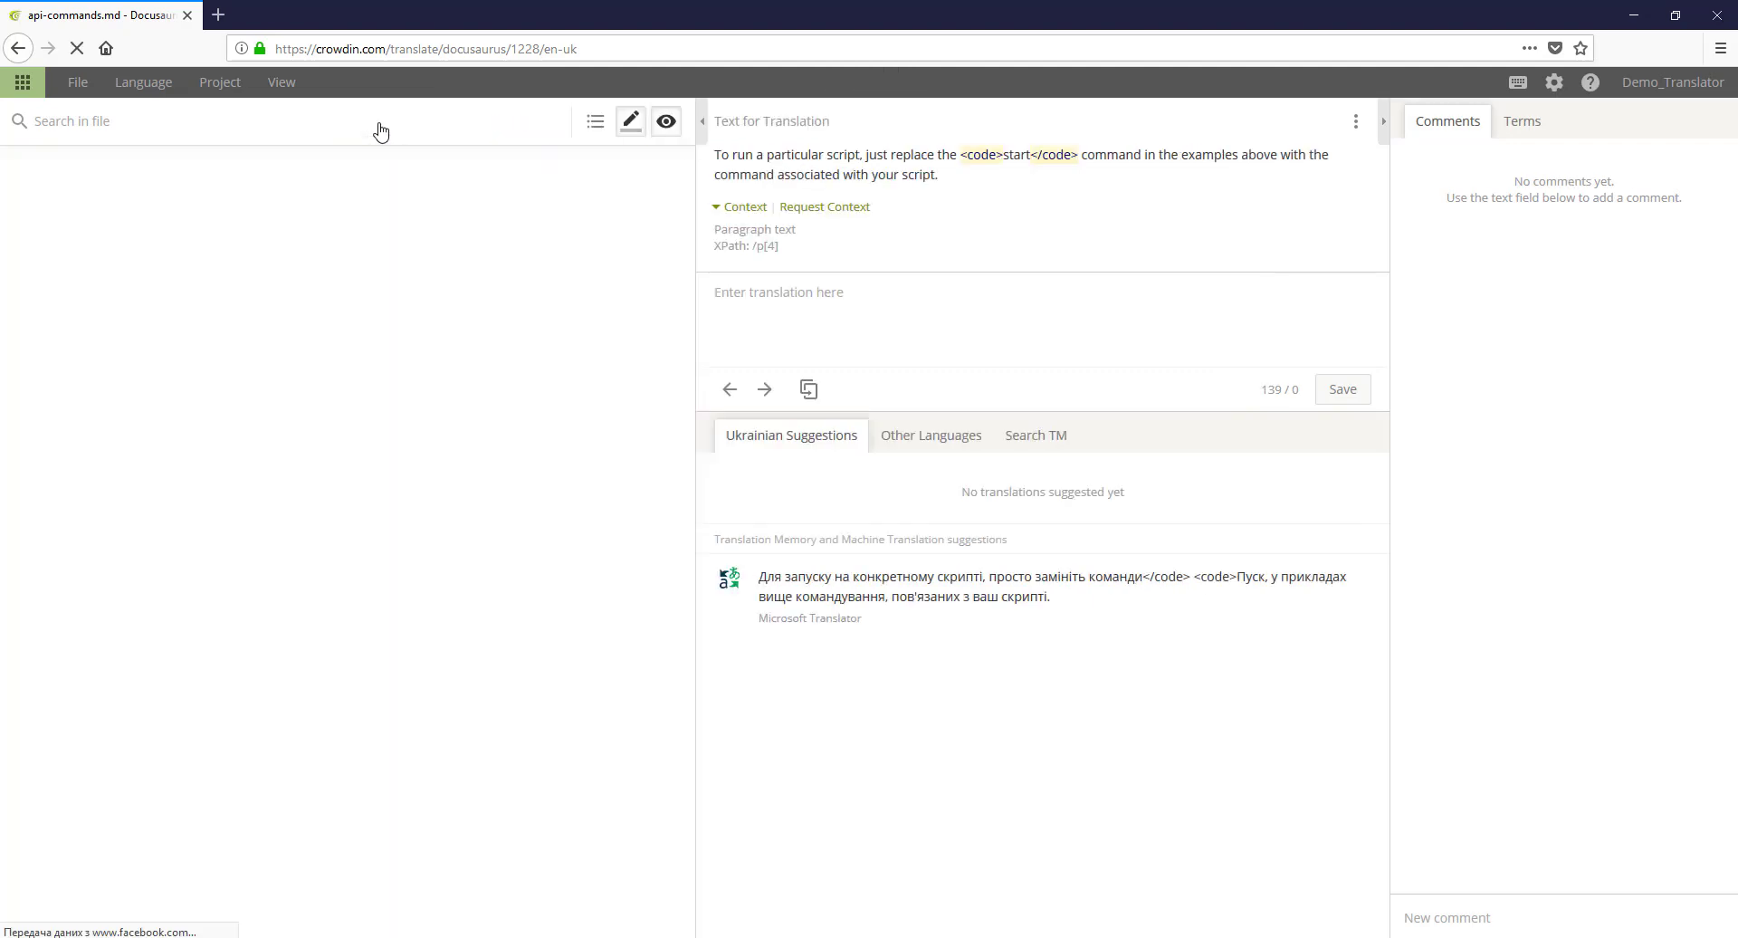
left_click(632, 126)
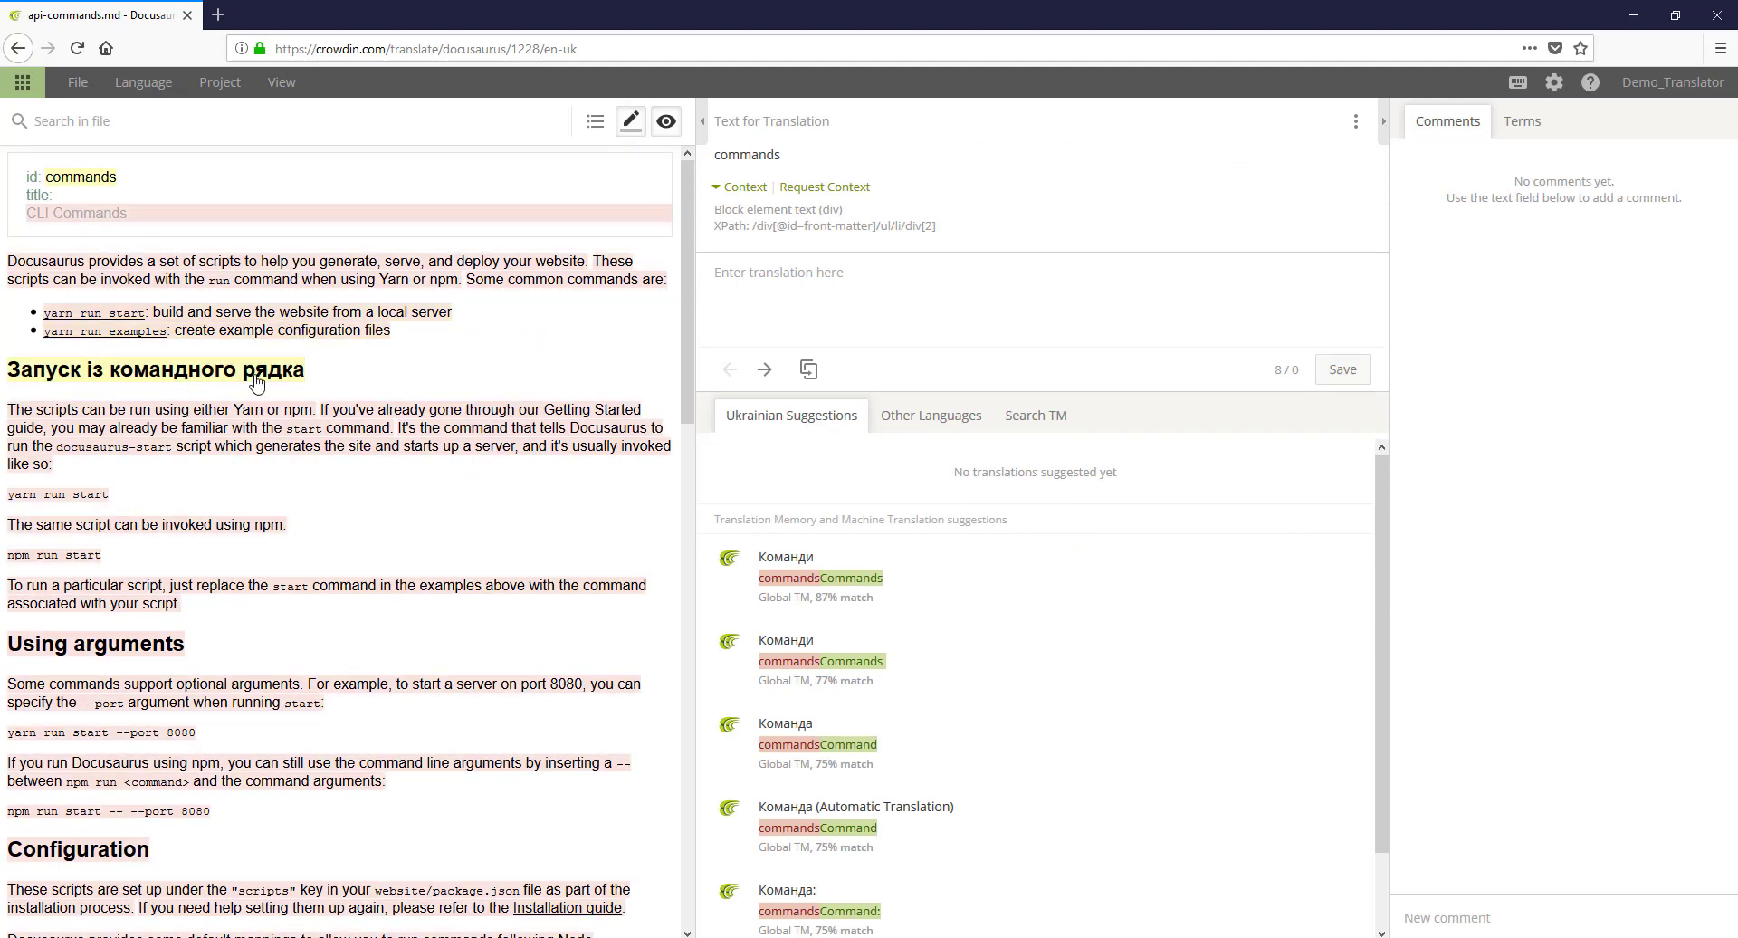
scroll(494, 337, "down", 8)
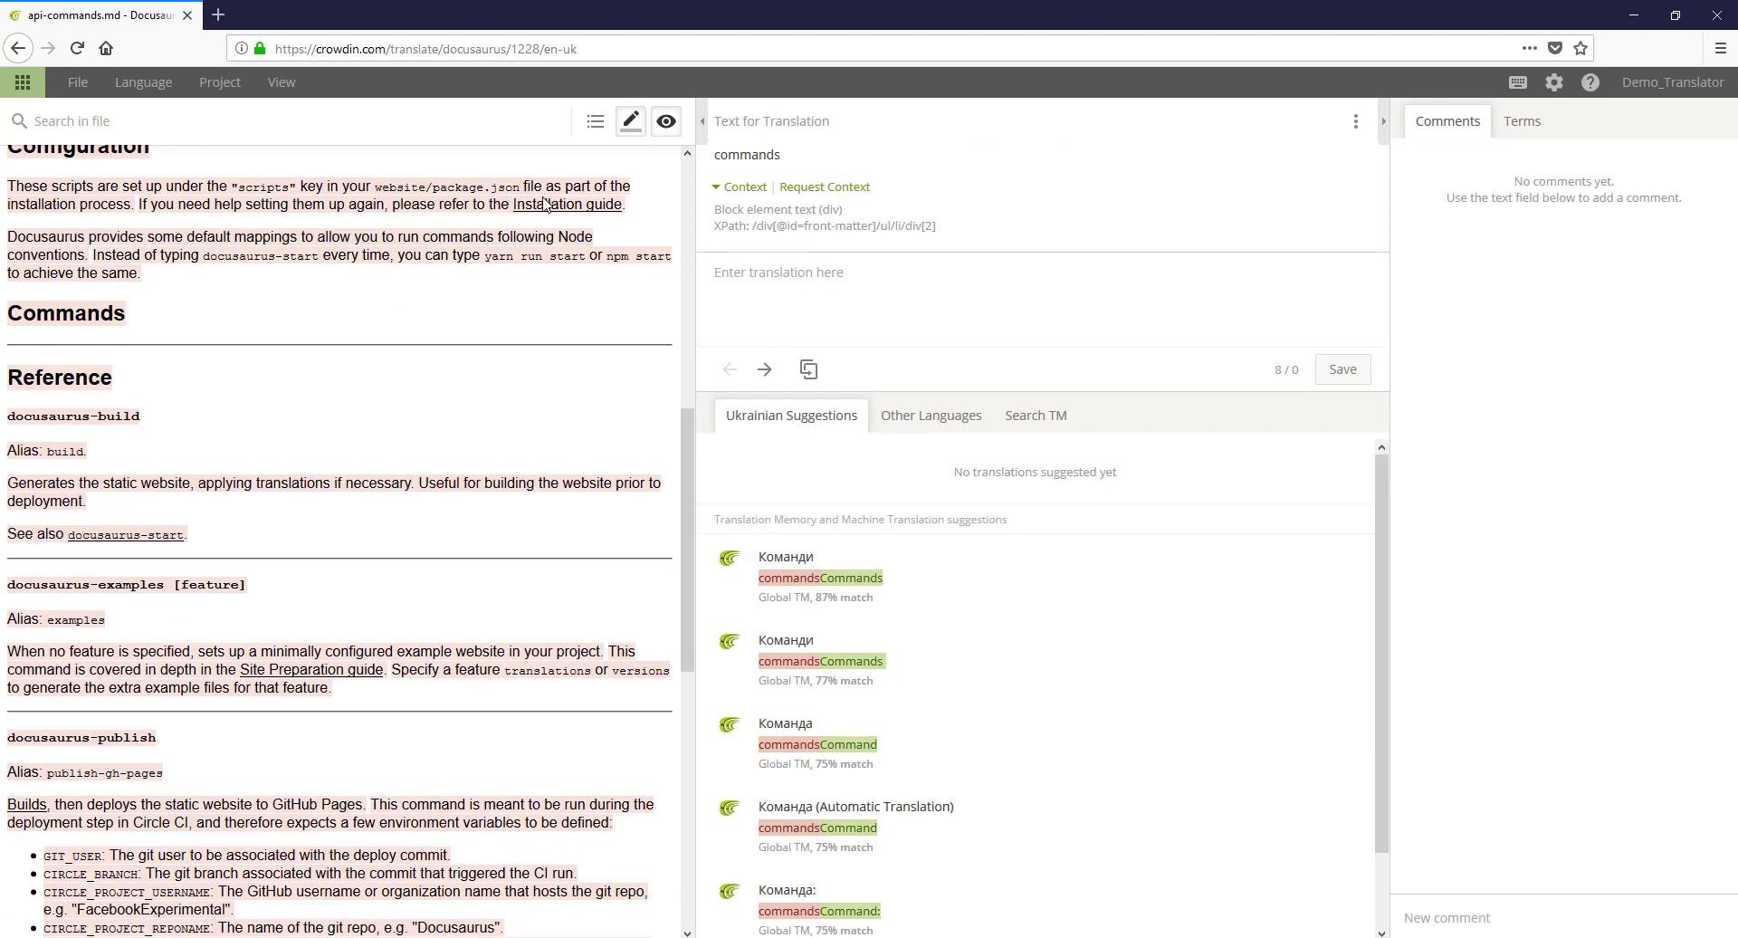
scroll(485, 404, "down", 8)
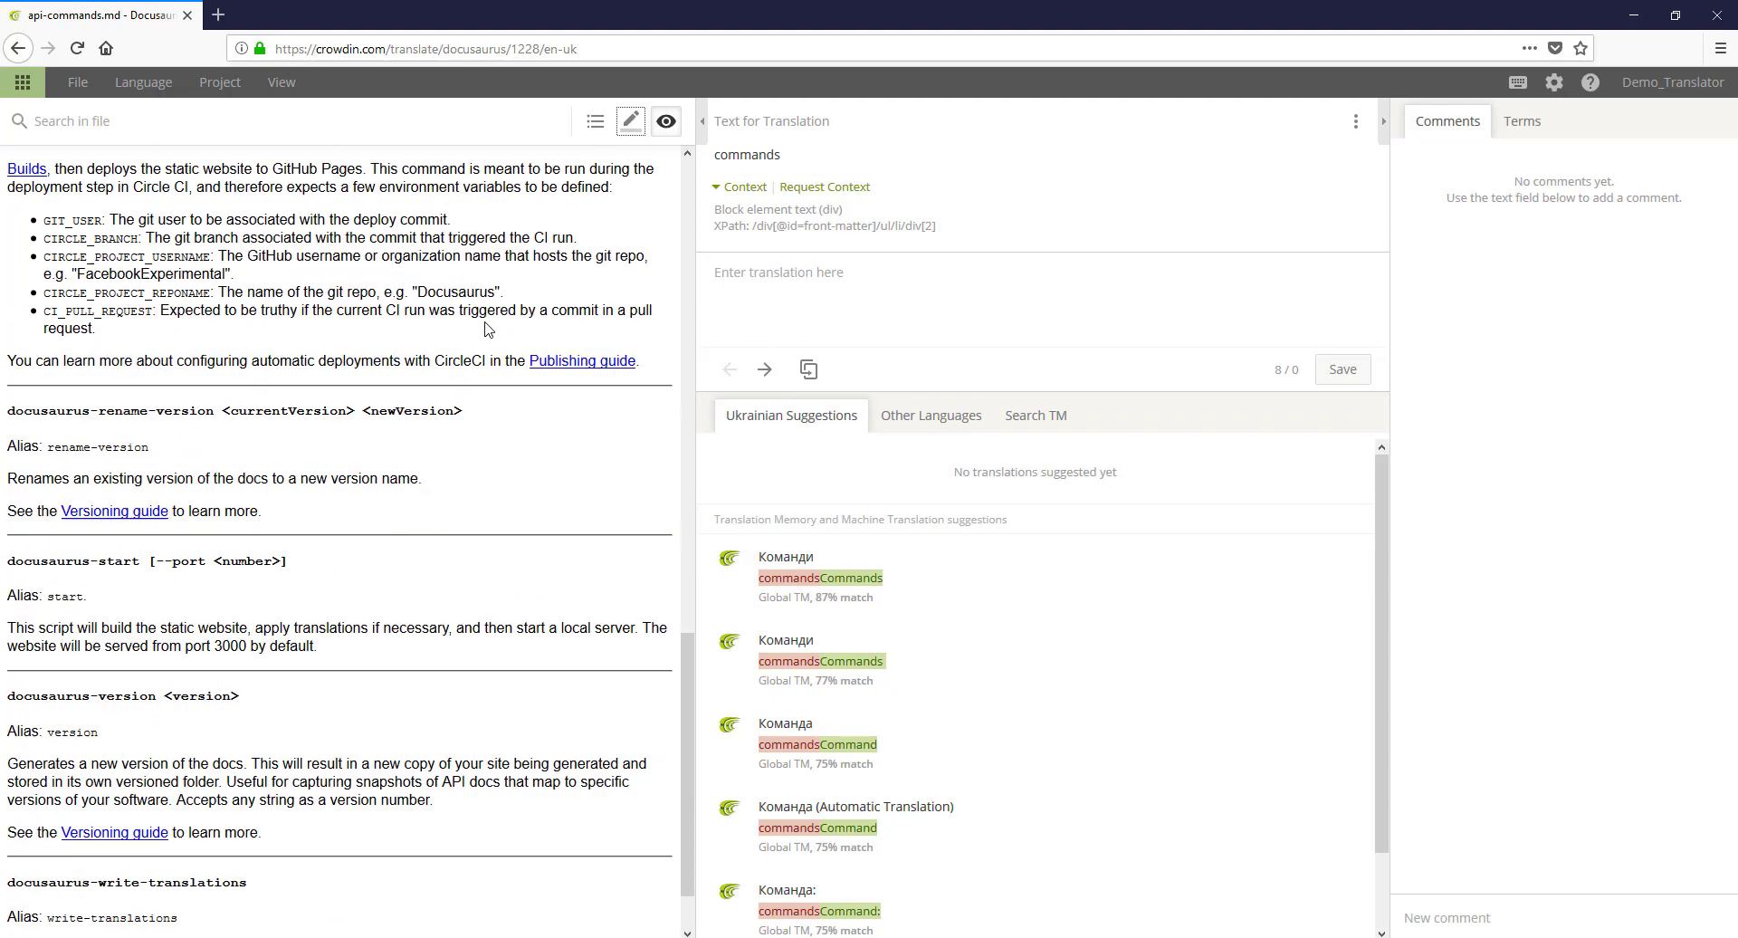
left_click(630, 118)
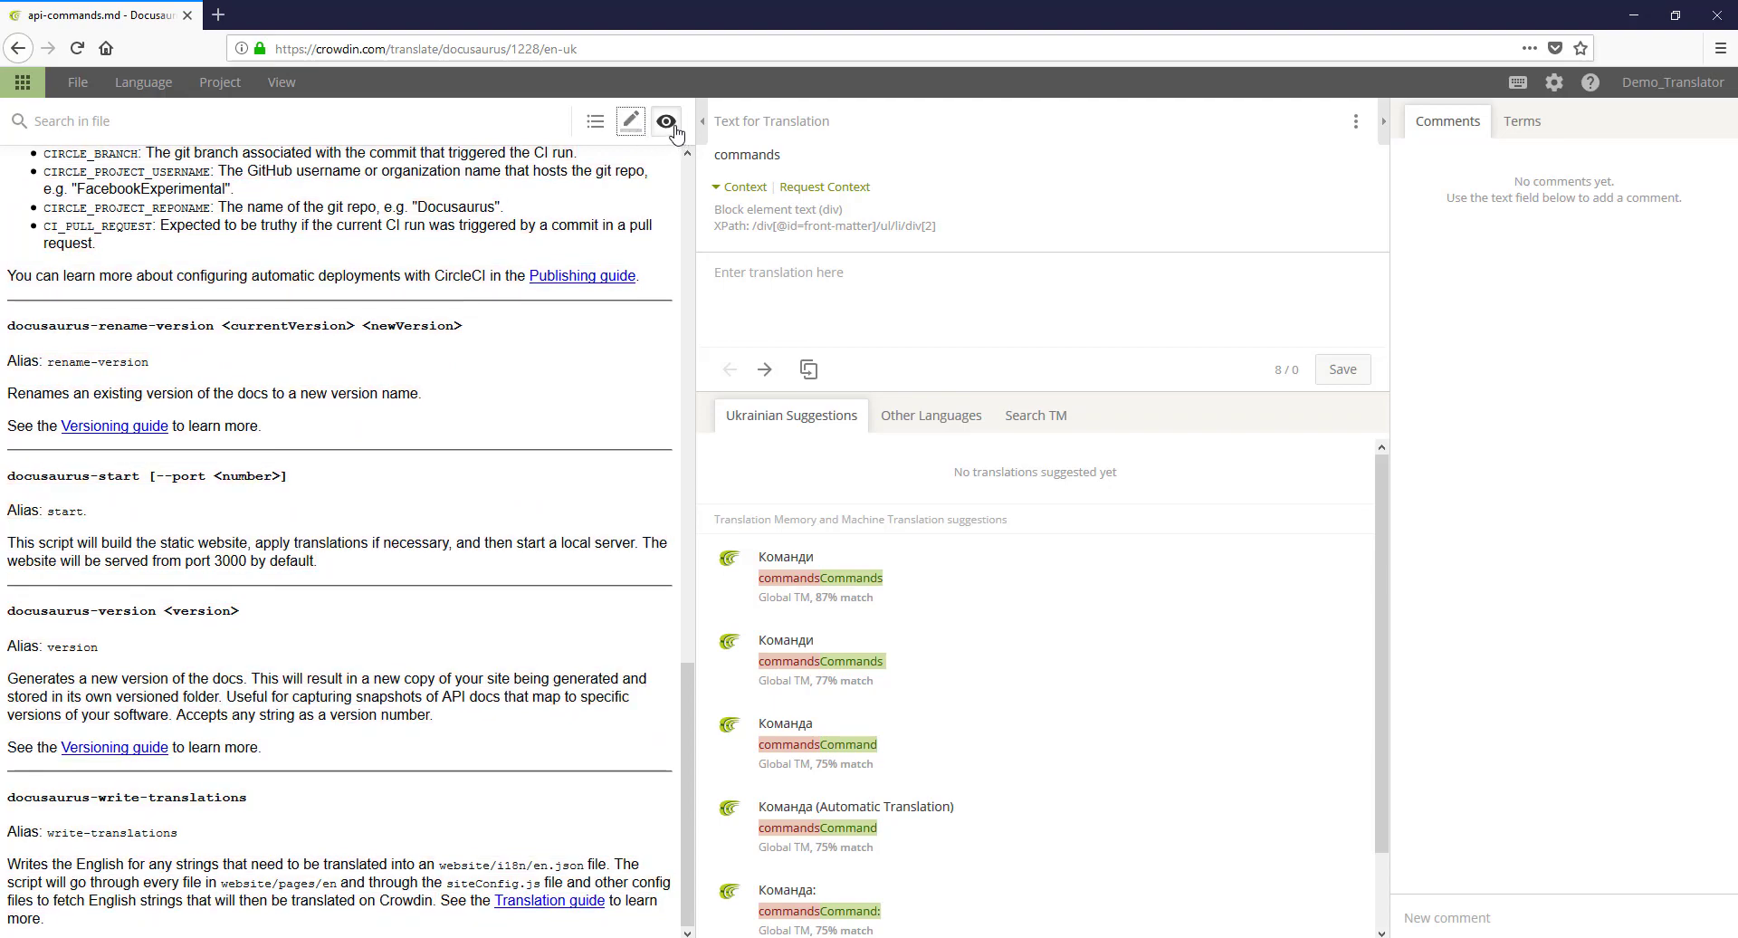
Step: Toggle the document preview between translated and original text, leaving it on the original text
left_click(666, 123)
scroll(562, 427, "up", 20)
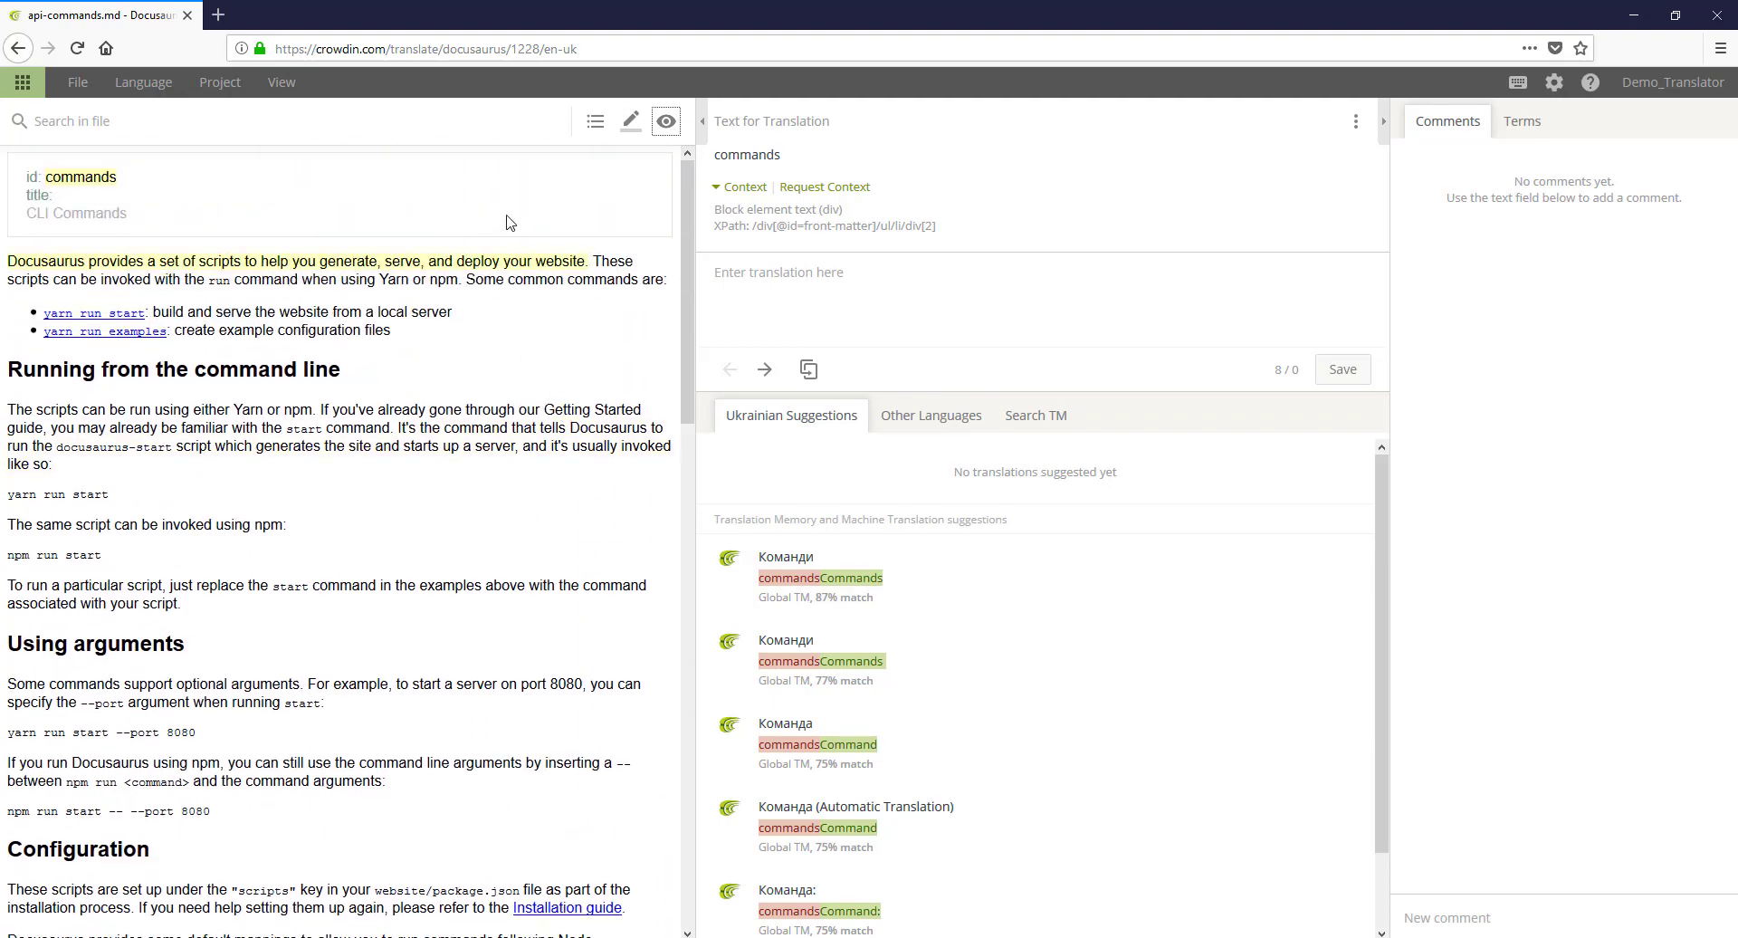
left_click(660, 134)
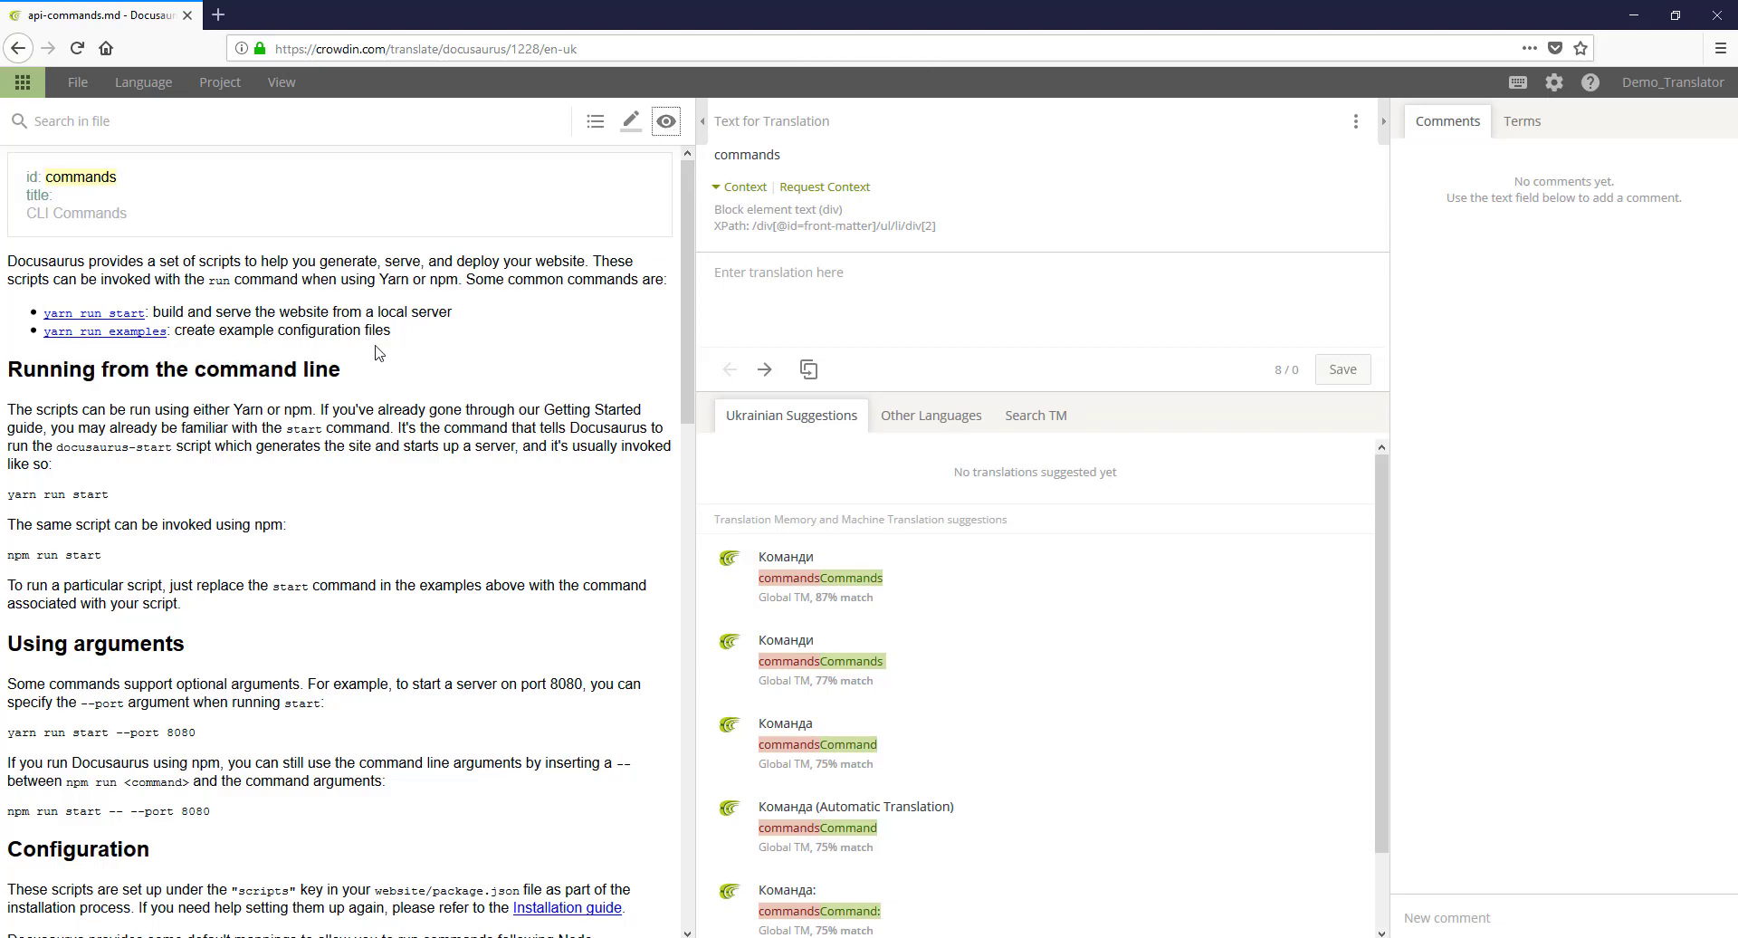
left_click(666, 123)
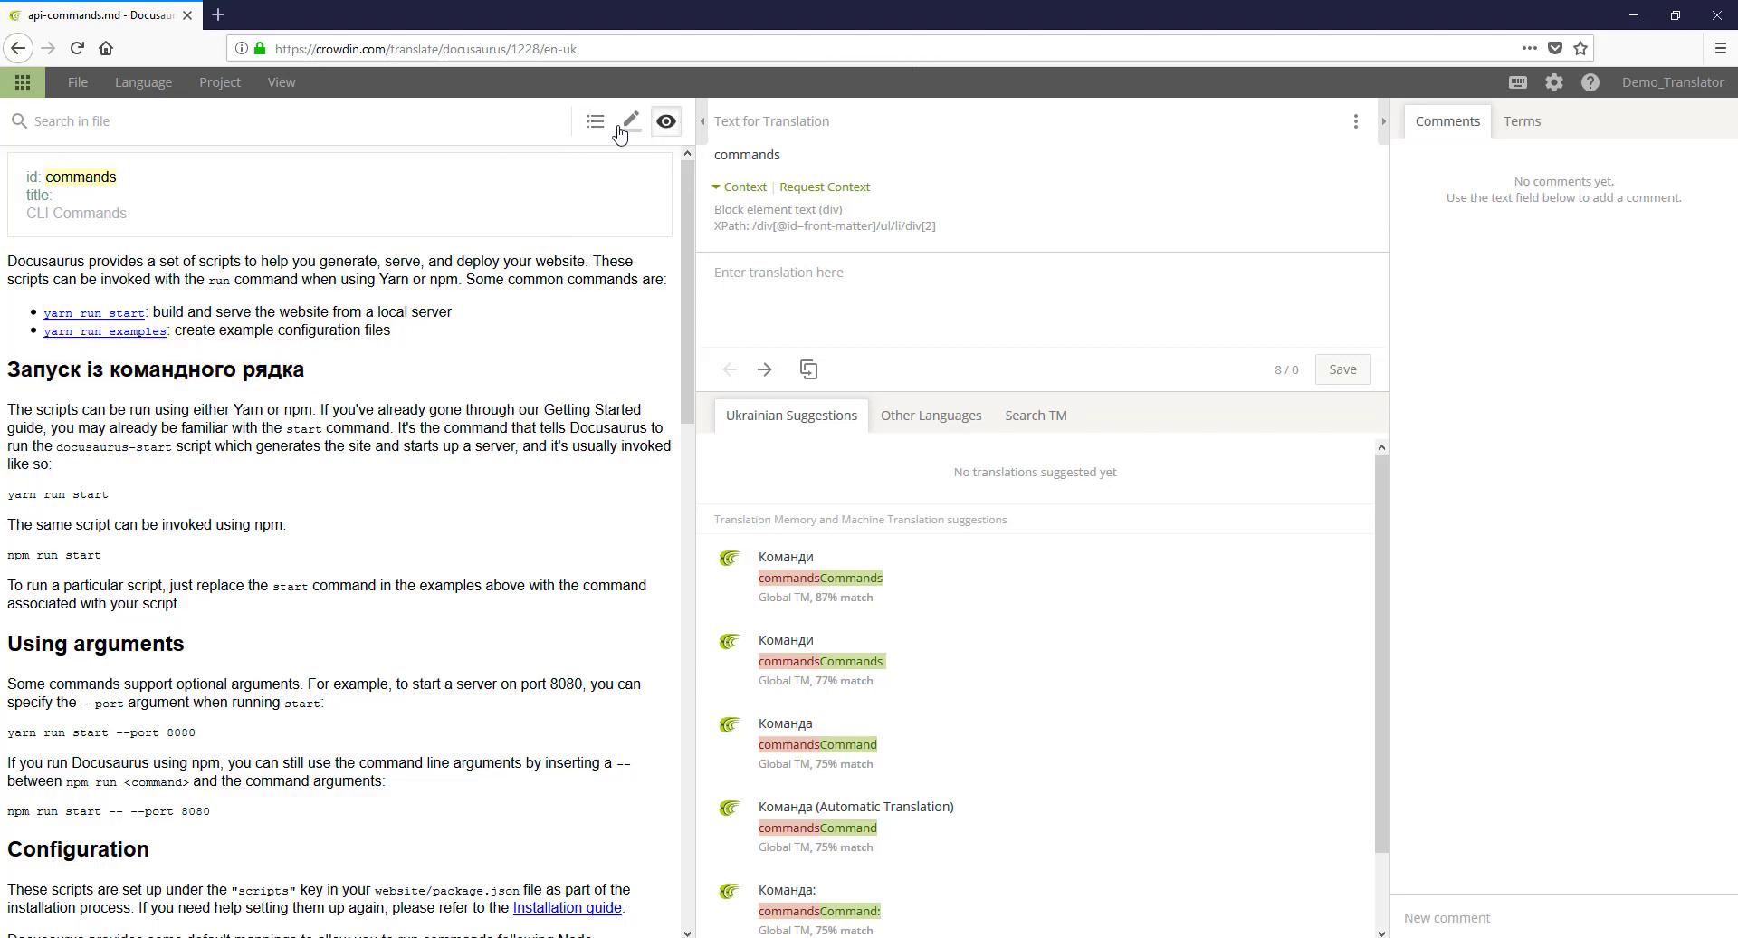
left_click(666, 124)
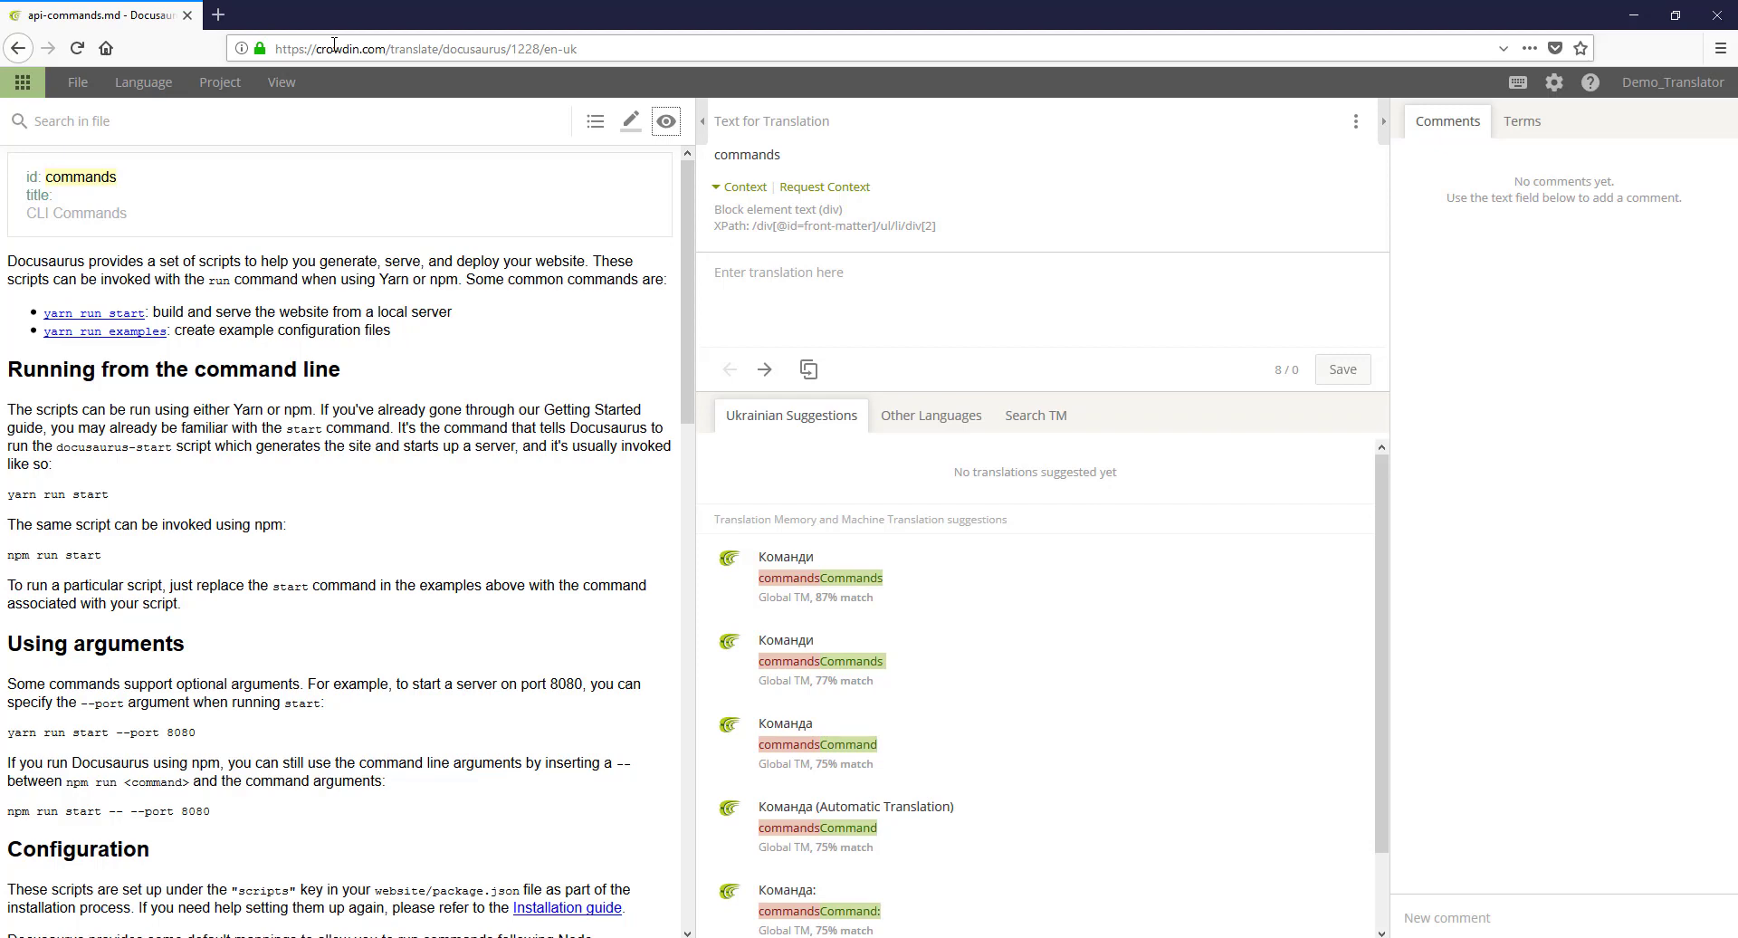
Step: Open demo.crowdin.com in a new browser tab
left_click(228, 19)
type("ск")
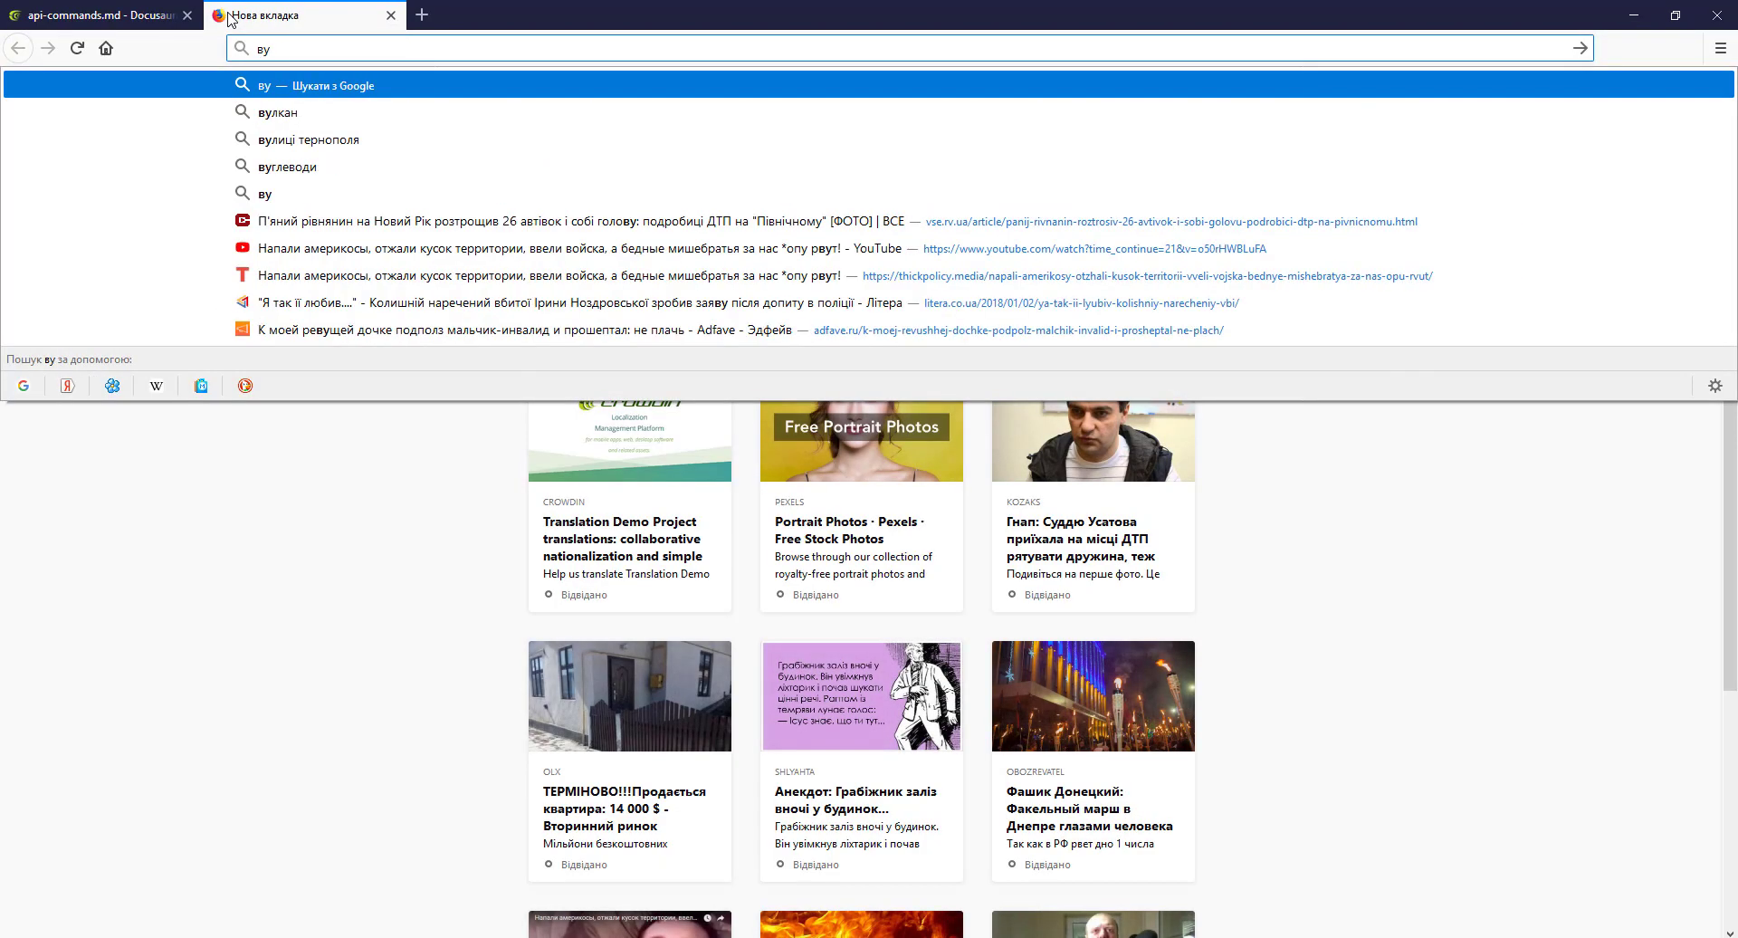
key("BackSpace")
key("BackSpace")
type("demo")
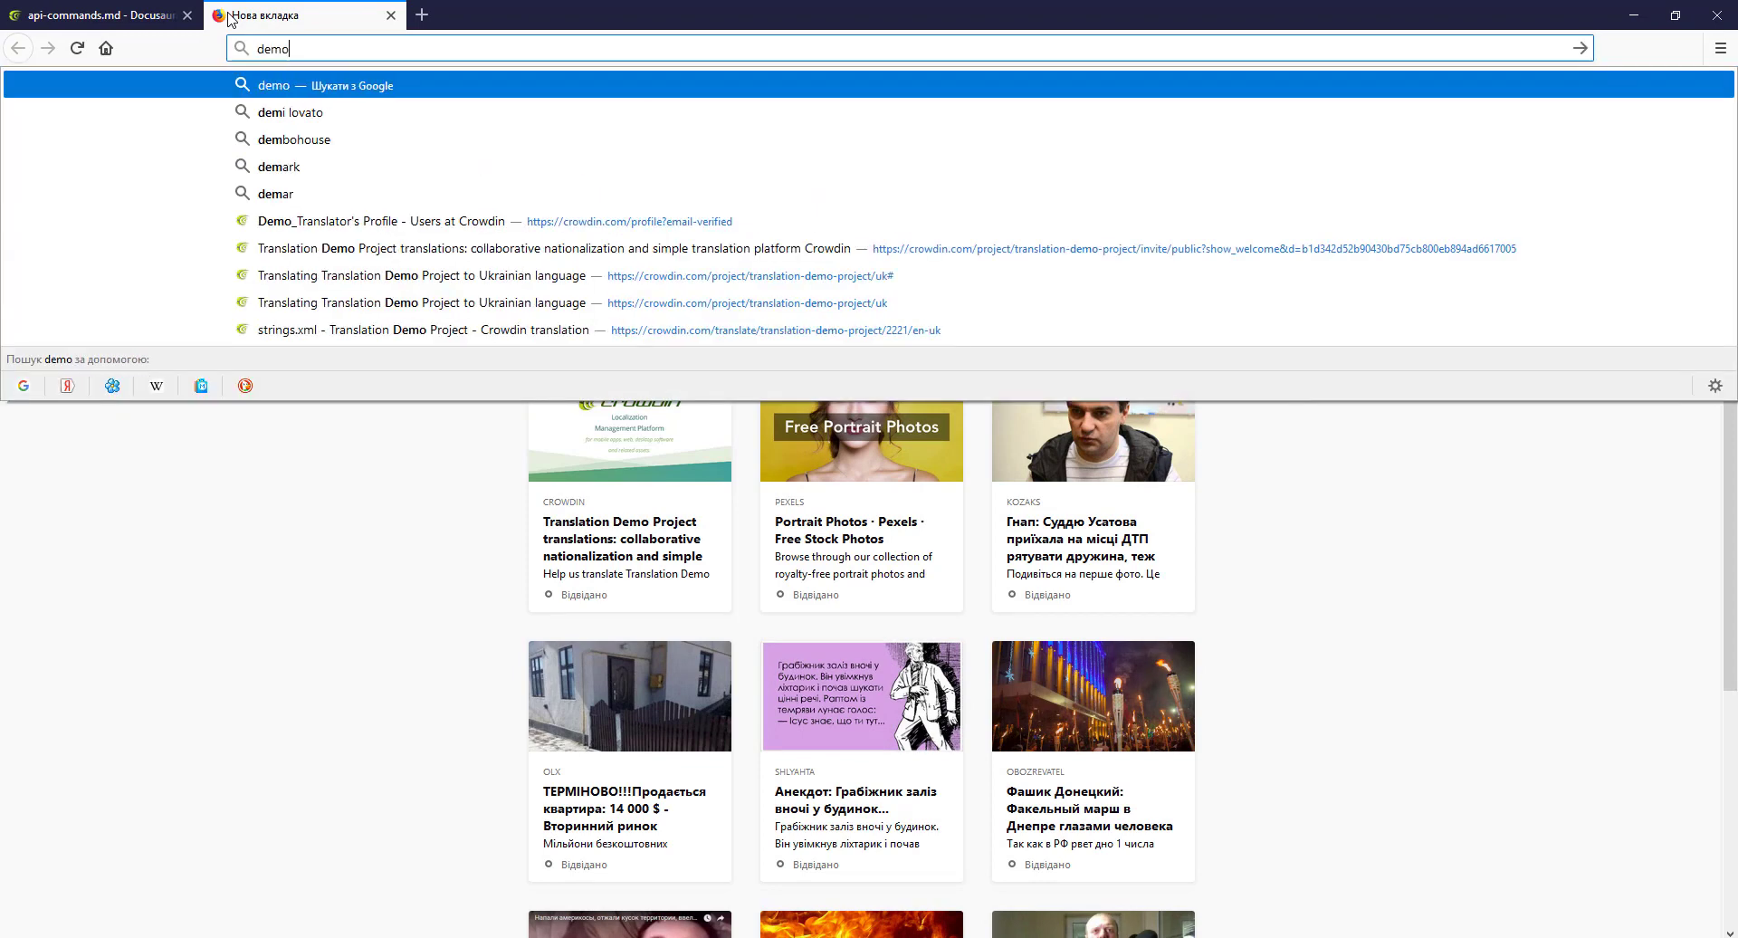
type(".crowdin.com")
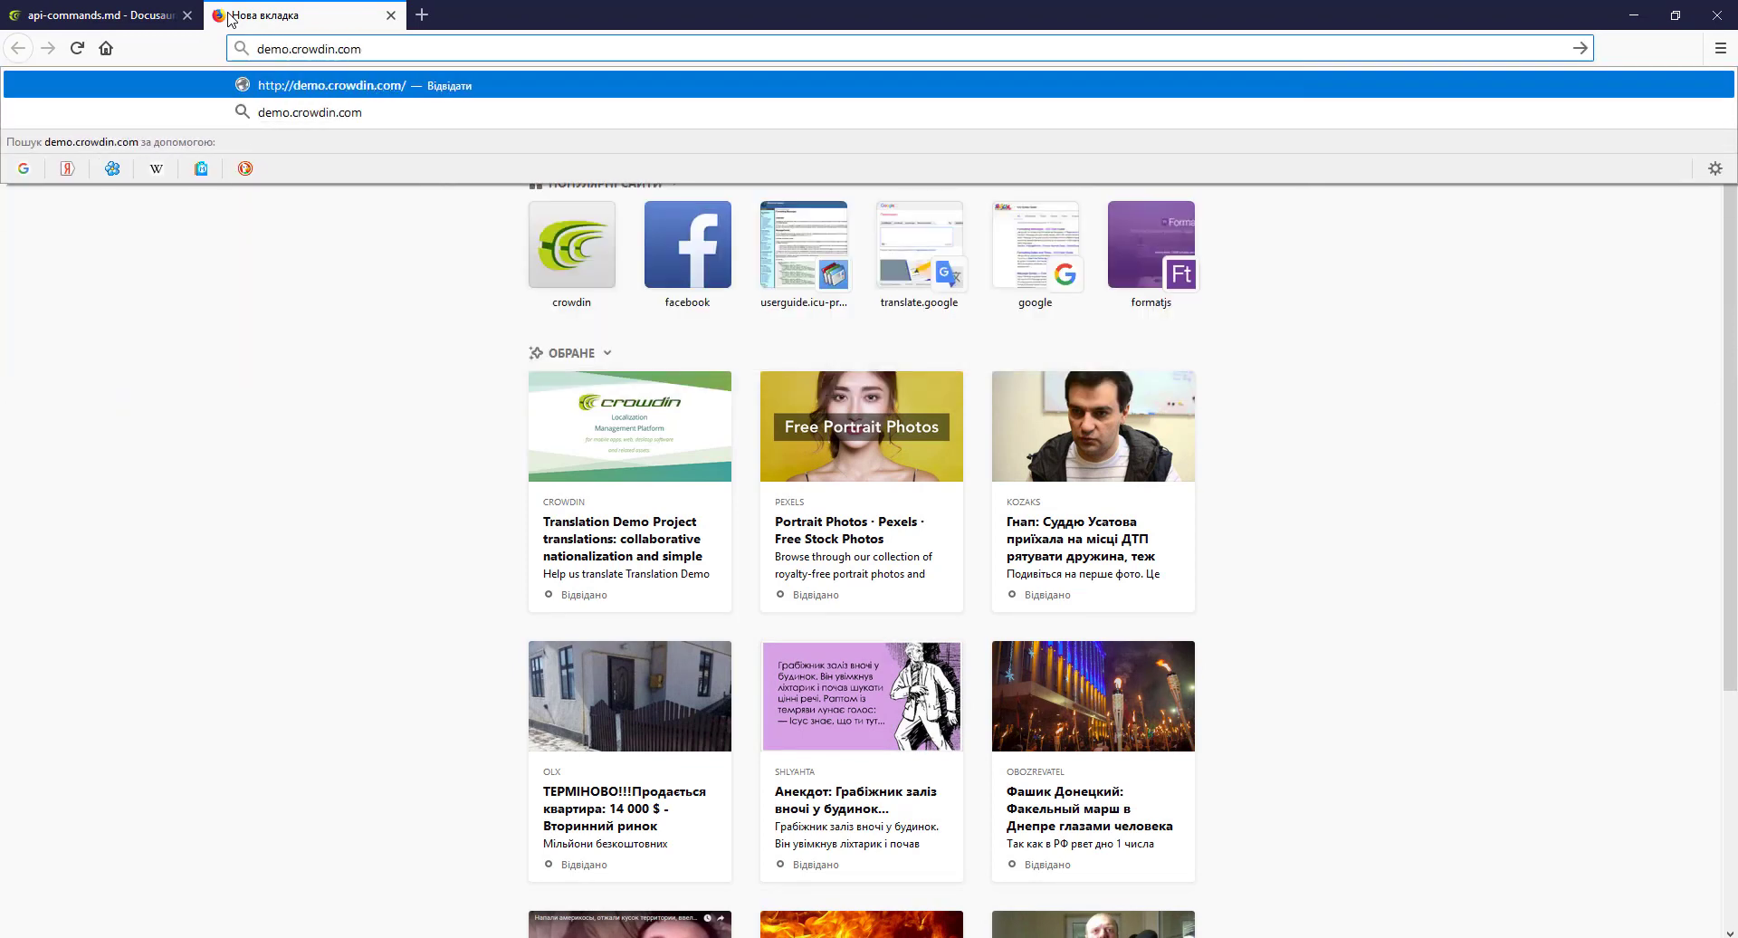
key("Return")
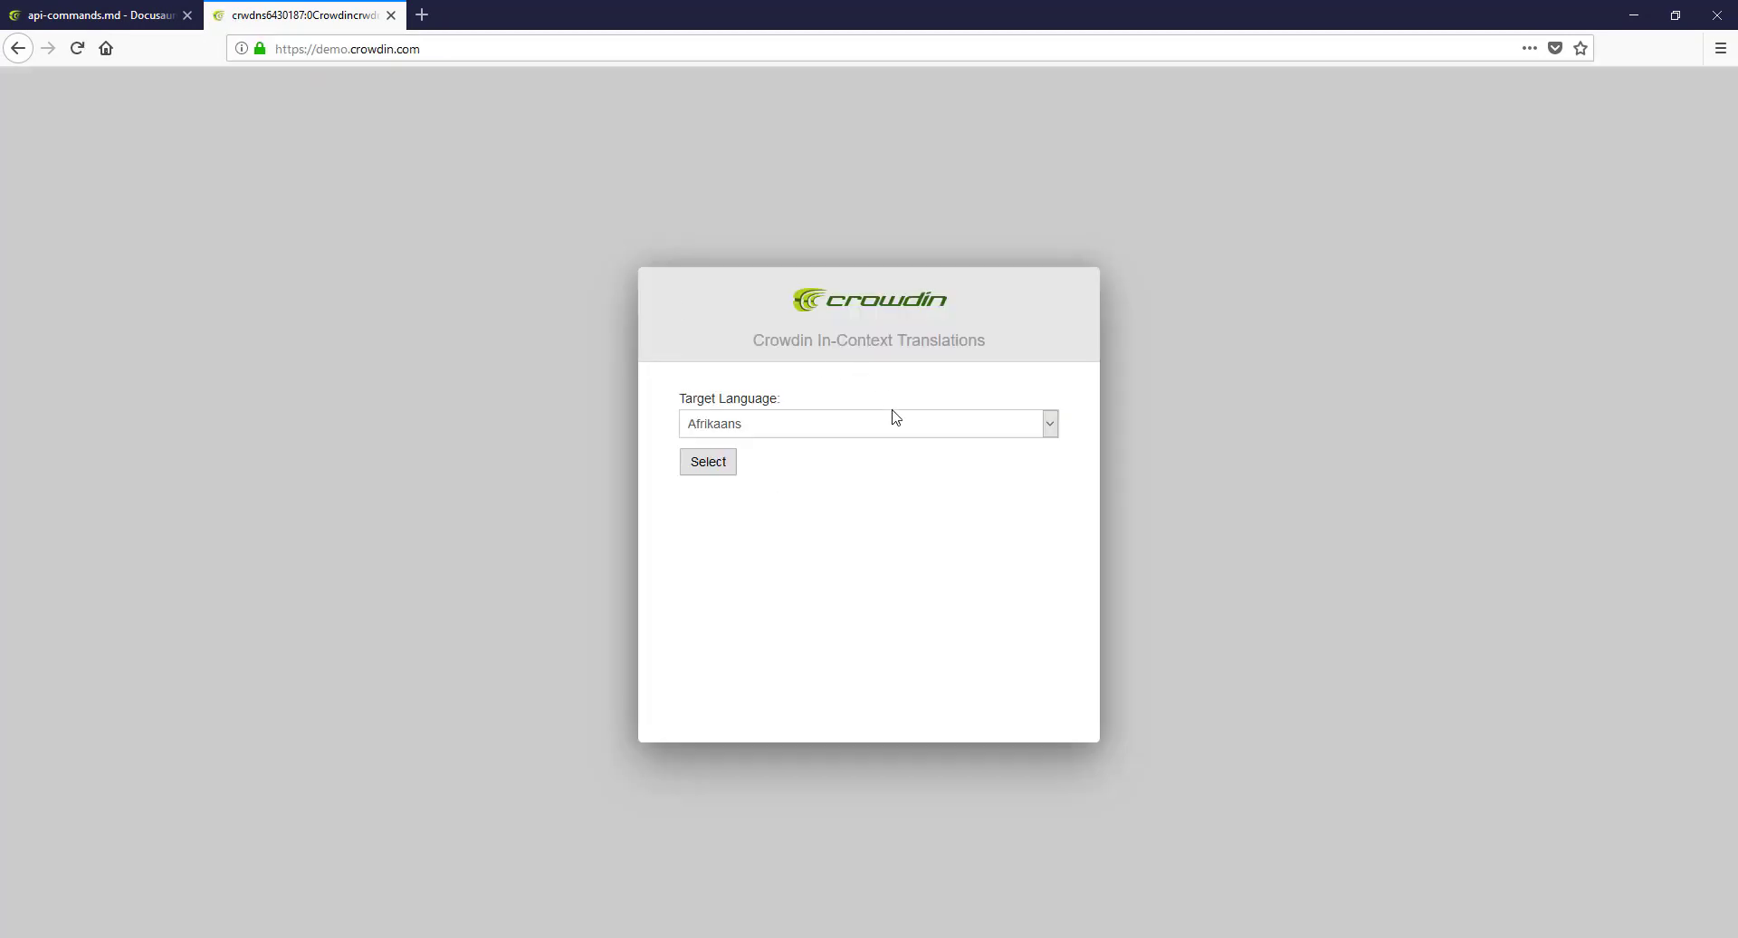
Step: Choose Ukrainian as the target language for Crowdin In-Context Translations and confirm the selection
left_click(909, 422)
scroll(932, 485, "down", 15)
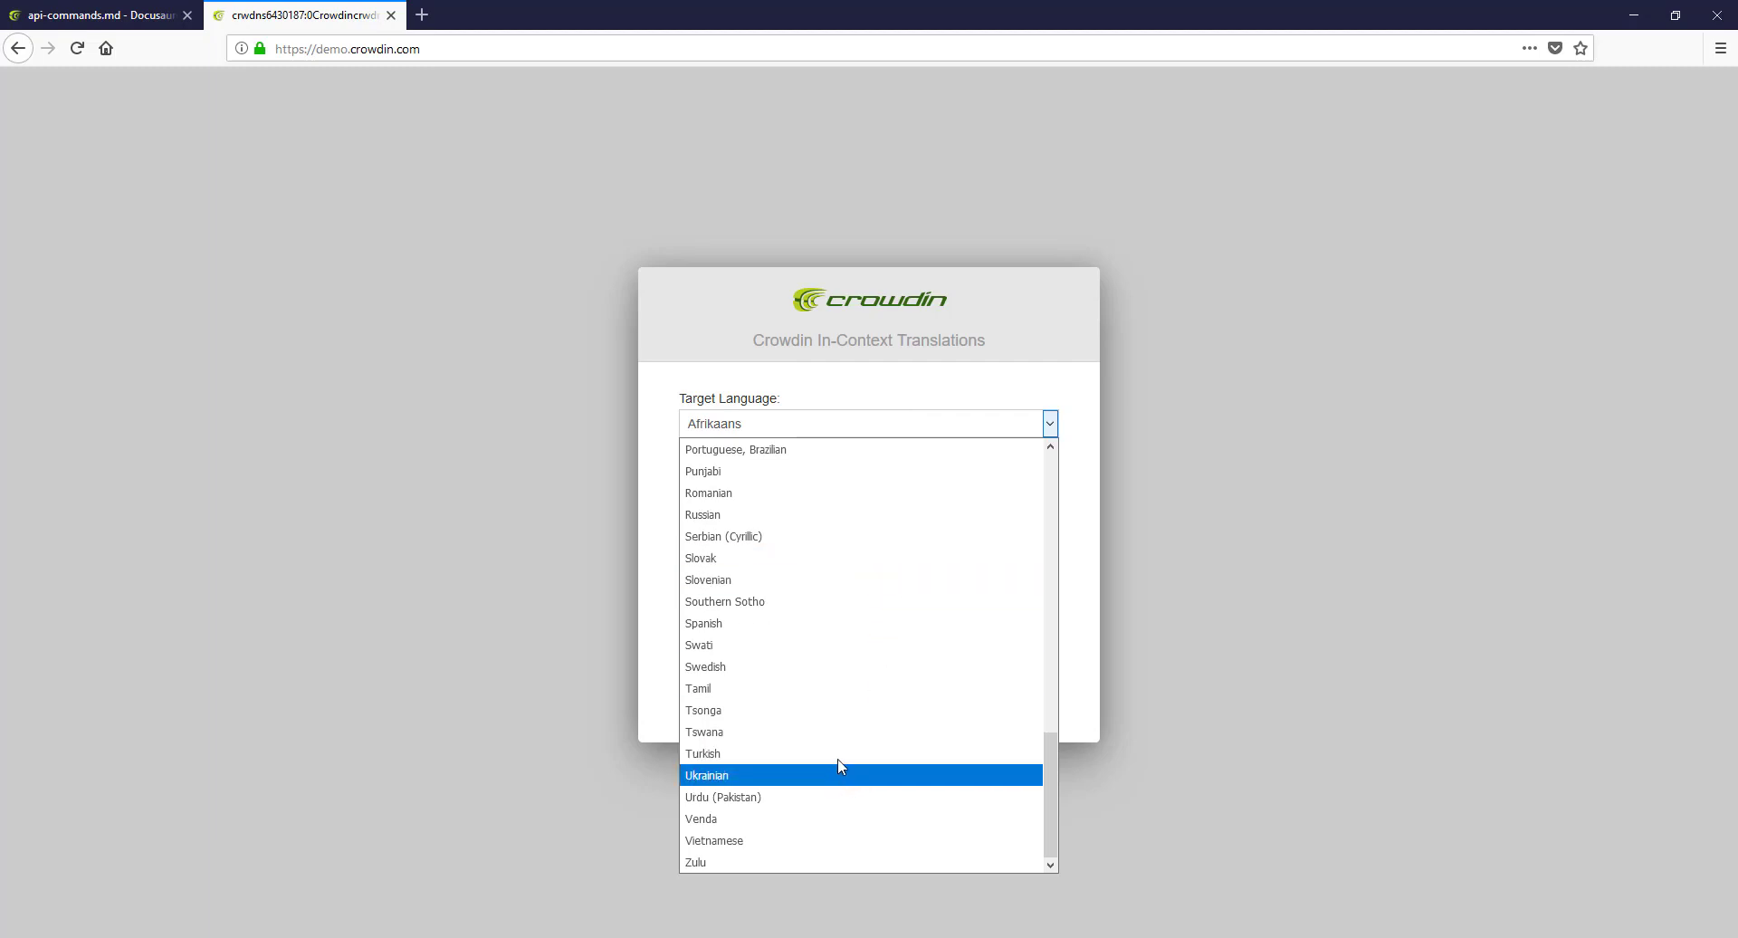
scroll(860, 605, "up", 5)
scroll(860, 608, "down", 5)
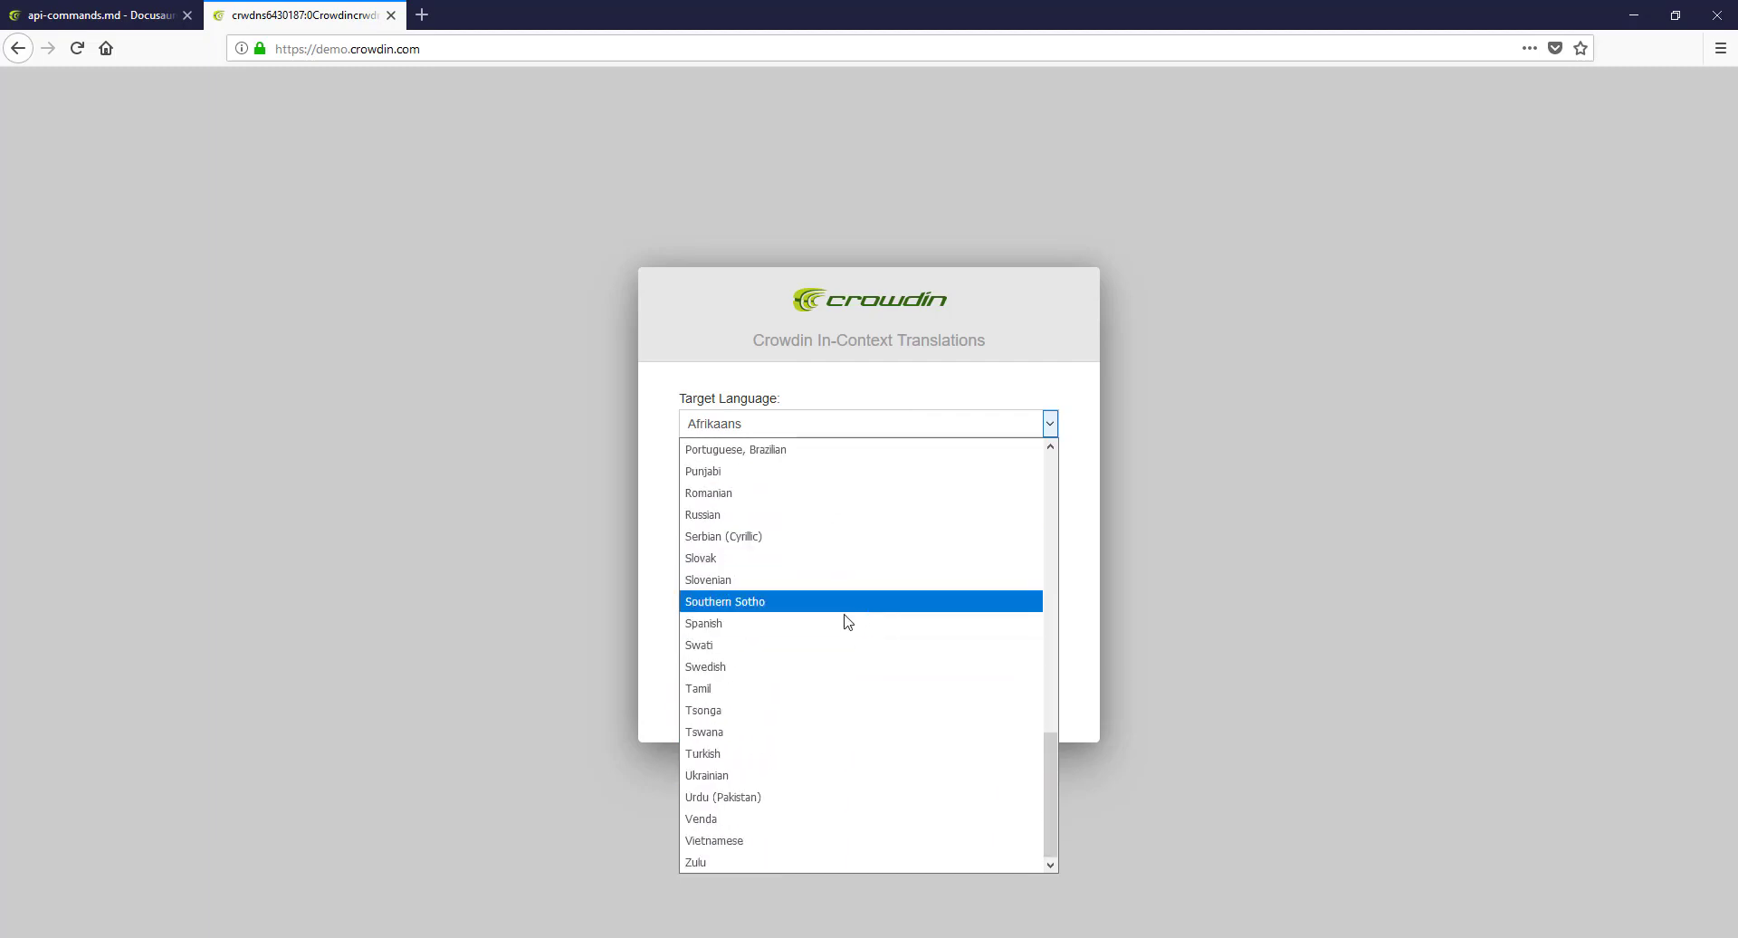
left_click(784, 782)
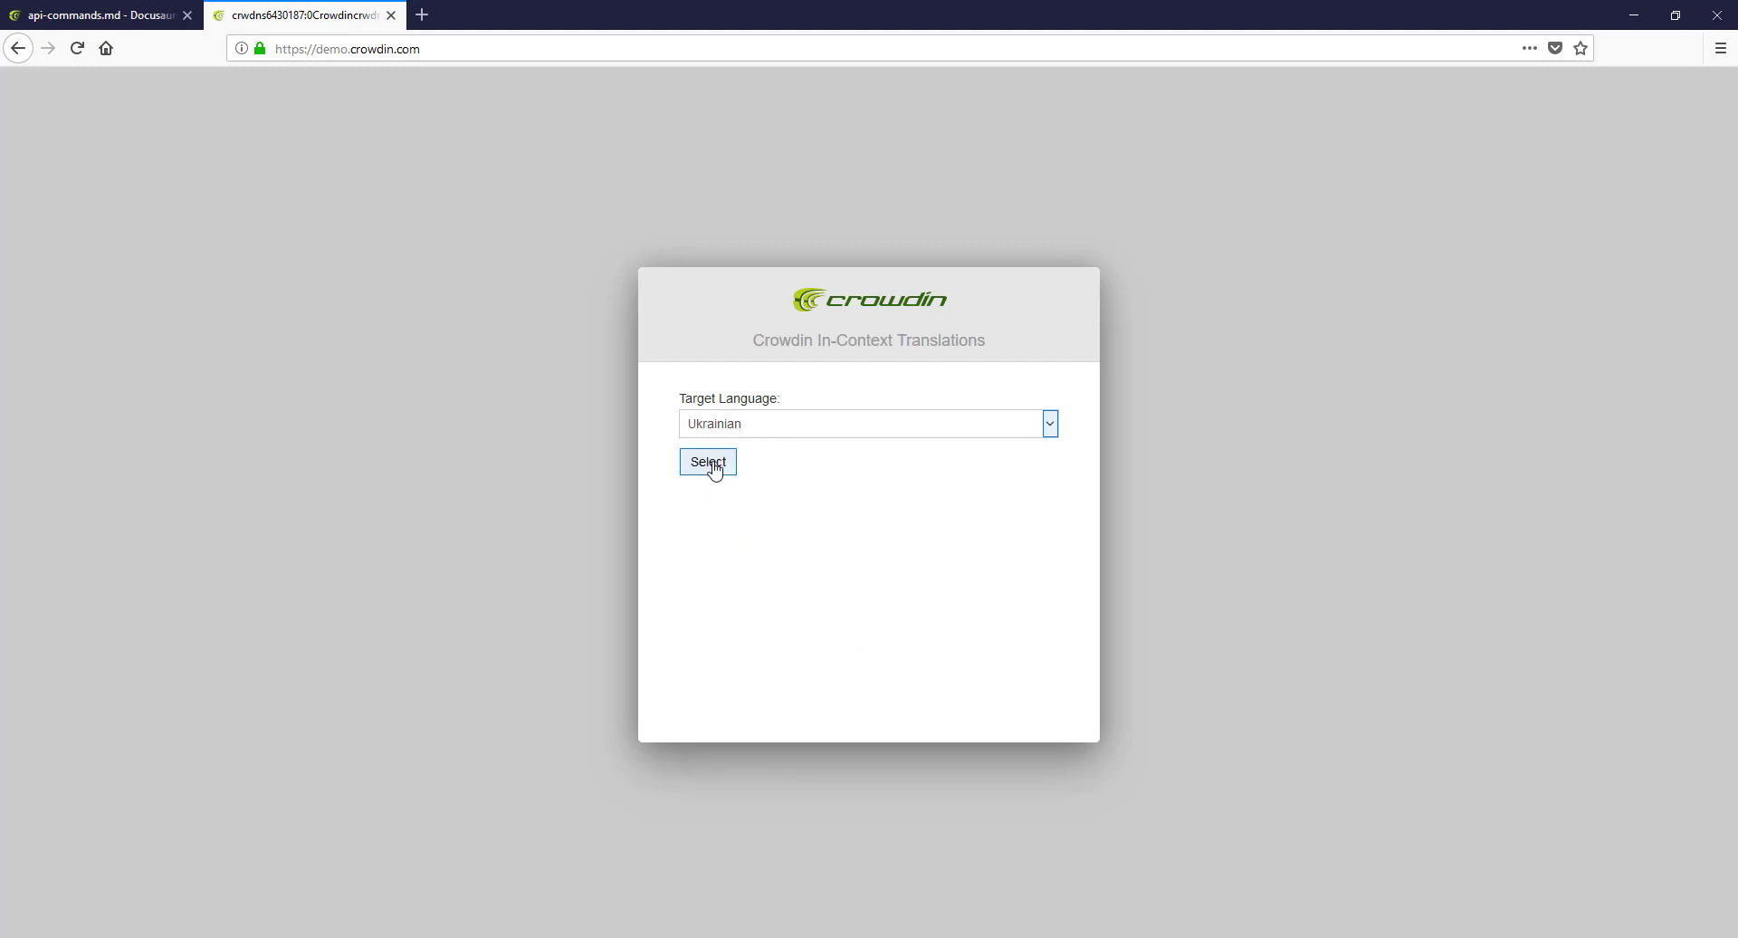
left_click(776, 430)
left_click(775, 429)
left_click(712, 465)
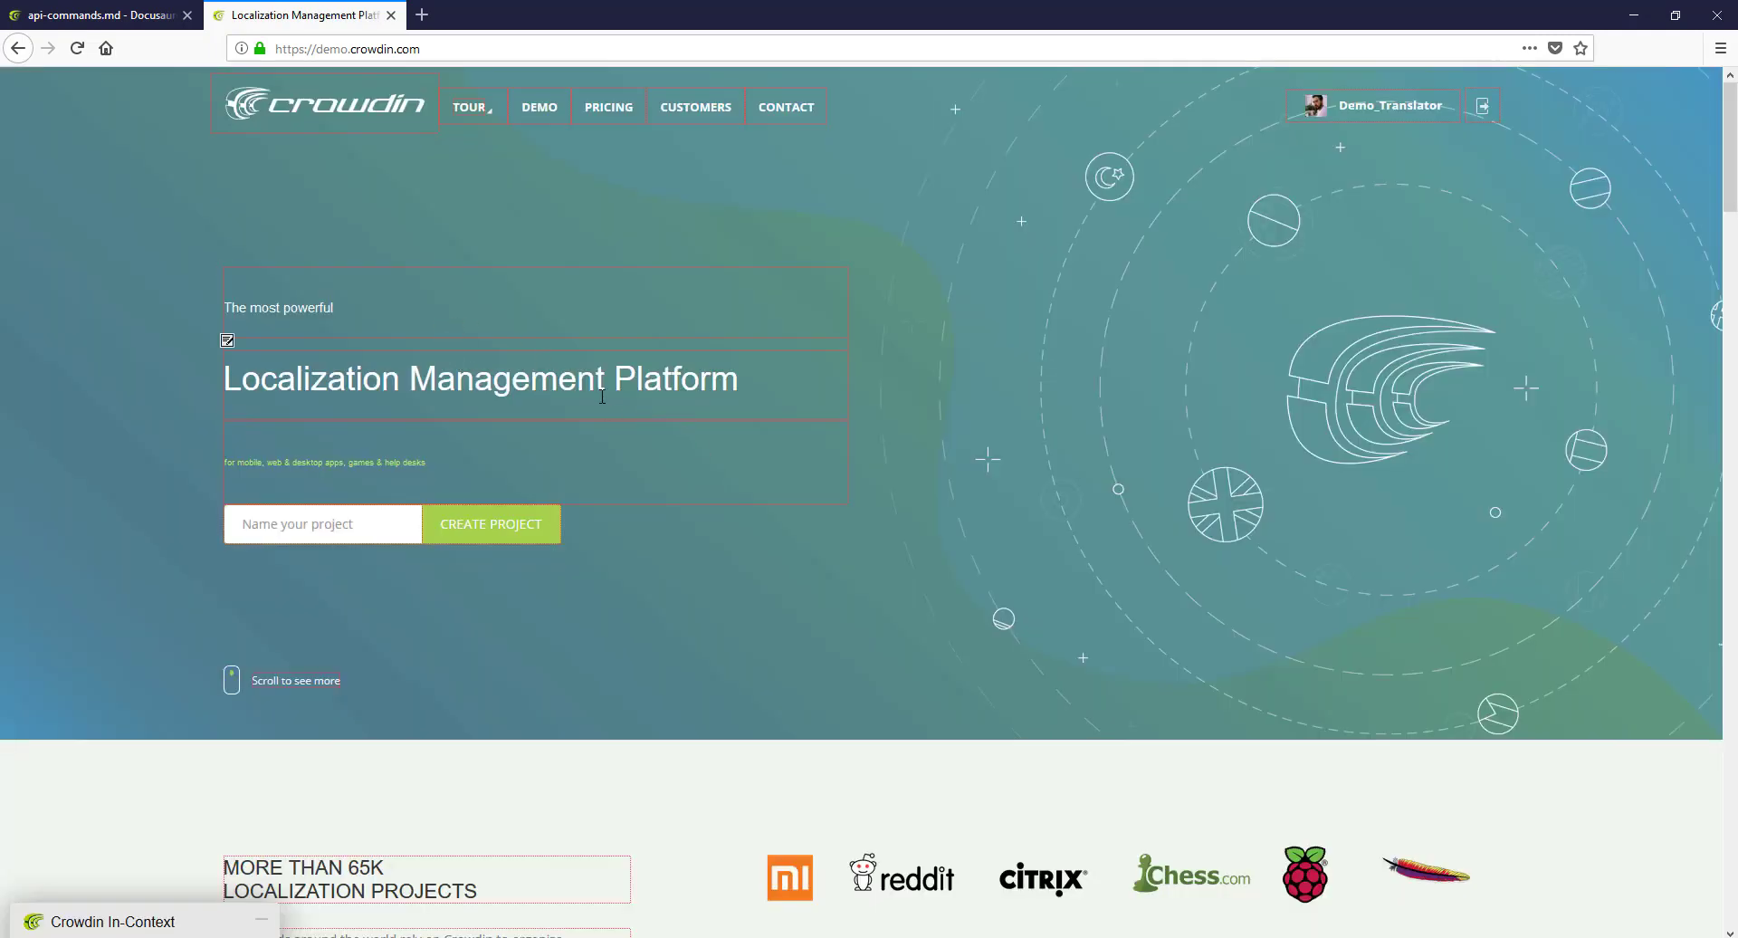
Step: Translate the "Localization Management Platform" headline in context with the 100% match "Локалізація управління платформи" and save it
scroll(609, 412, "down", 10)
scroll(610, 414, "up", 10)
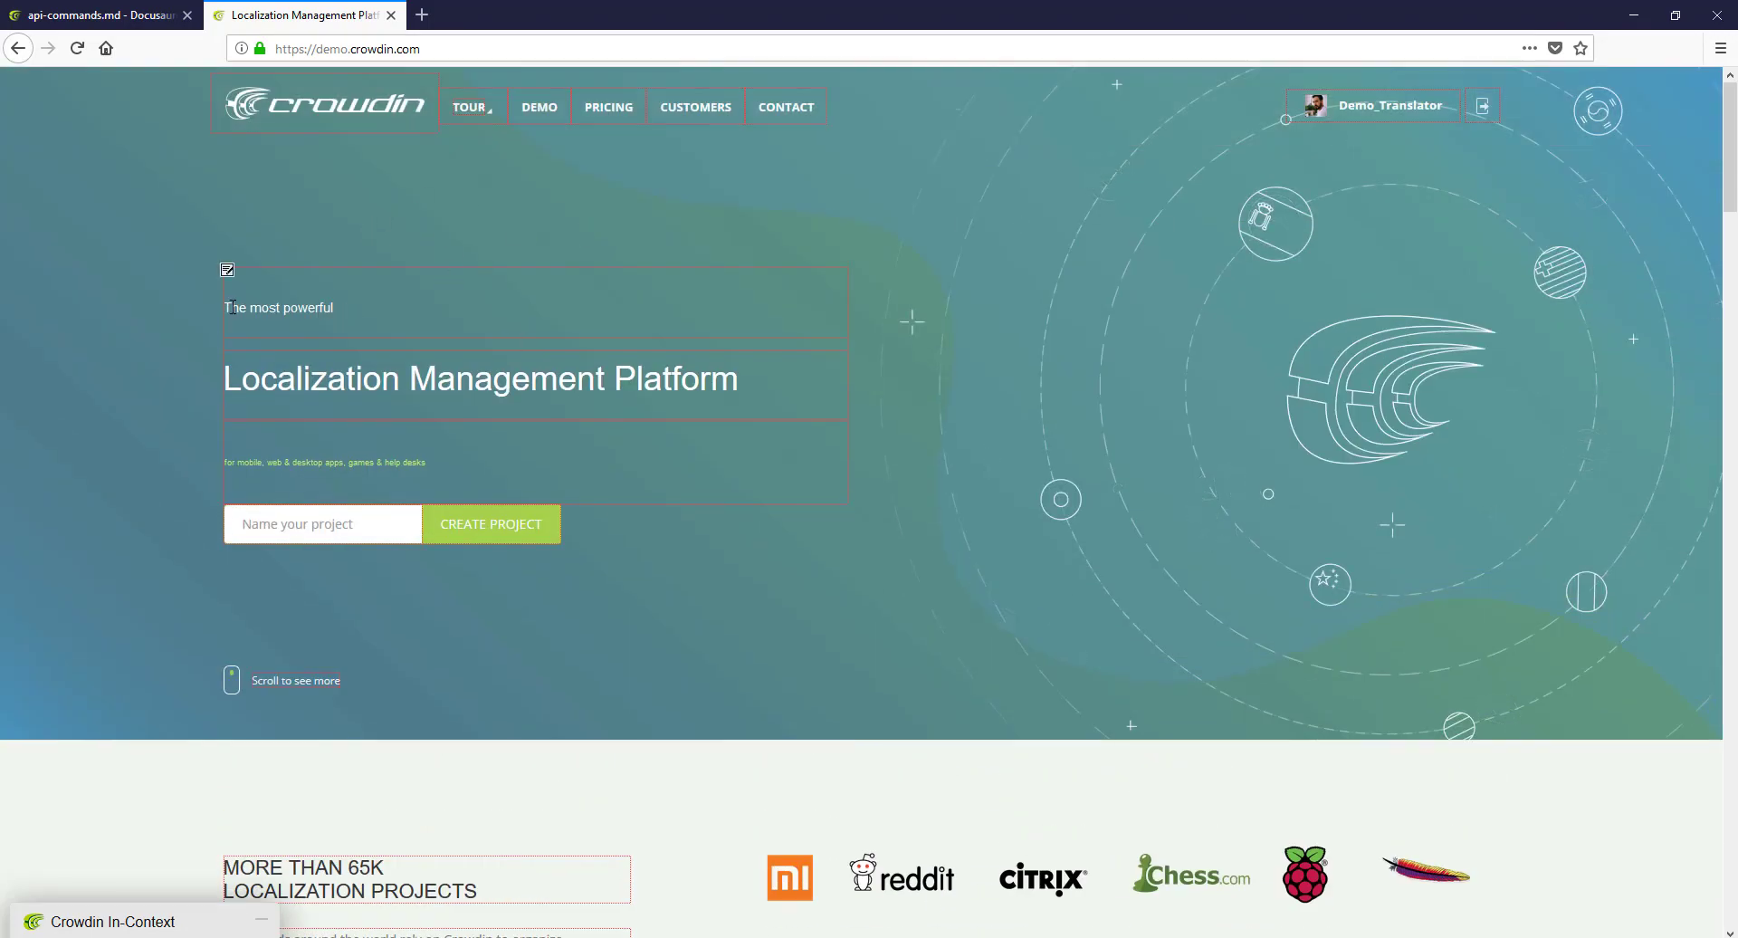
left_click(228, 342)
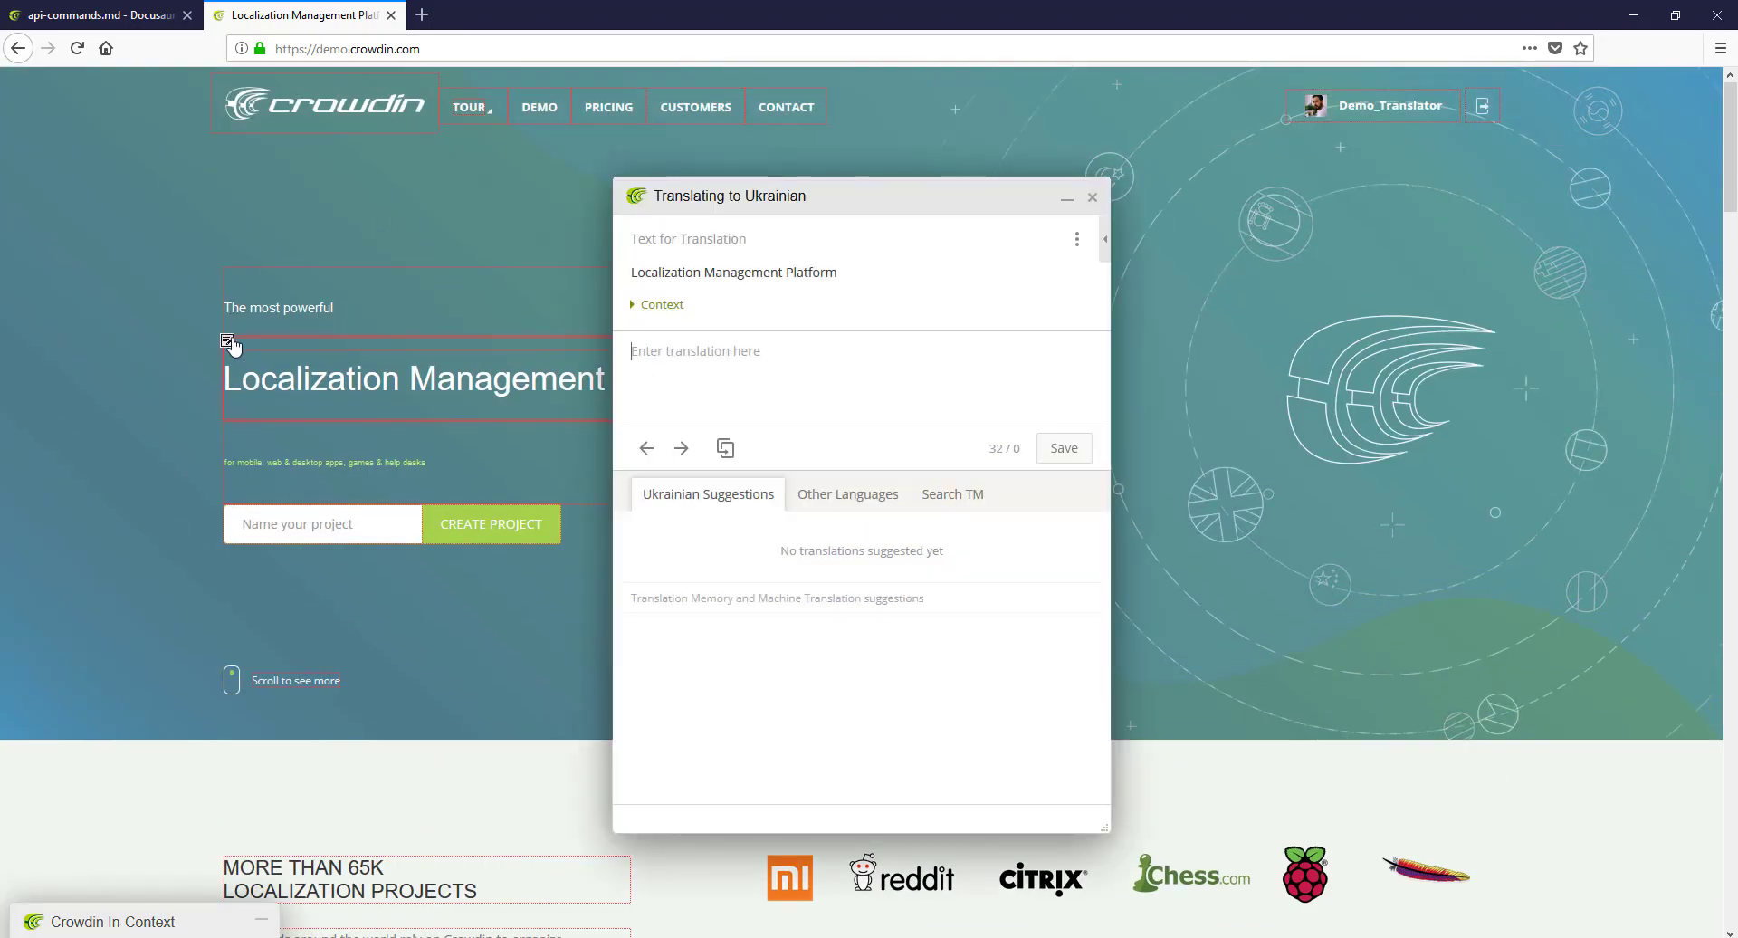
left_click_drag(966, 204, 1058, 144)
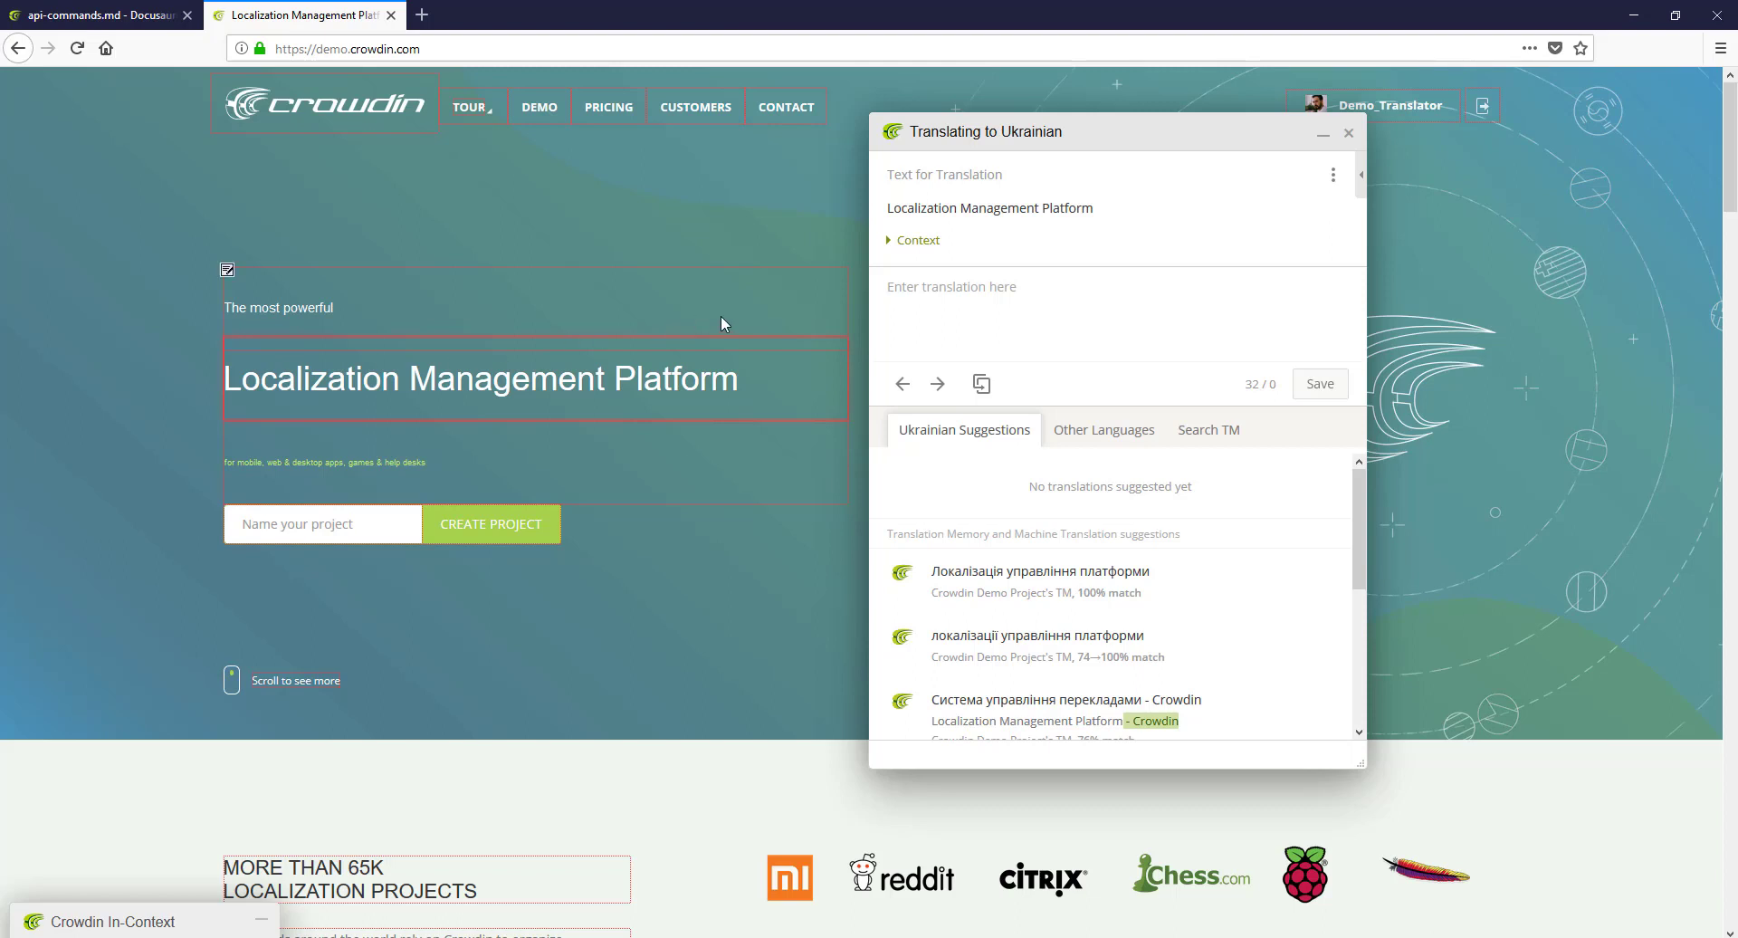
left_click(1145, 589)
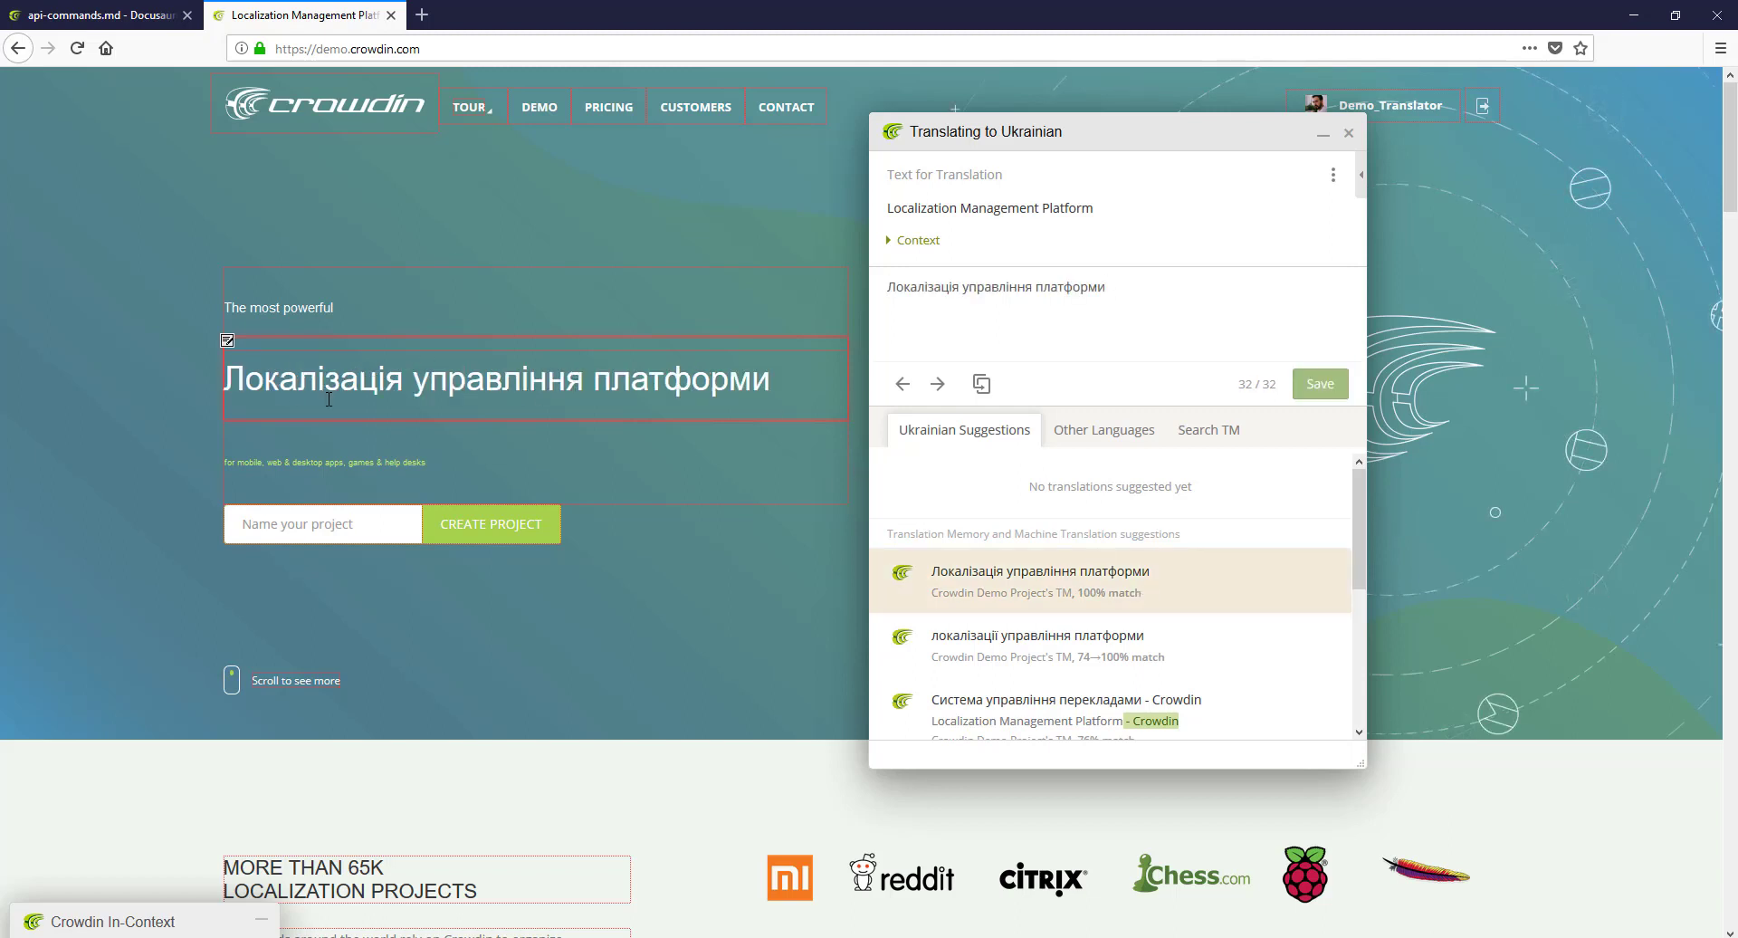
key("ctrl+Return")
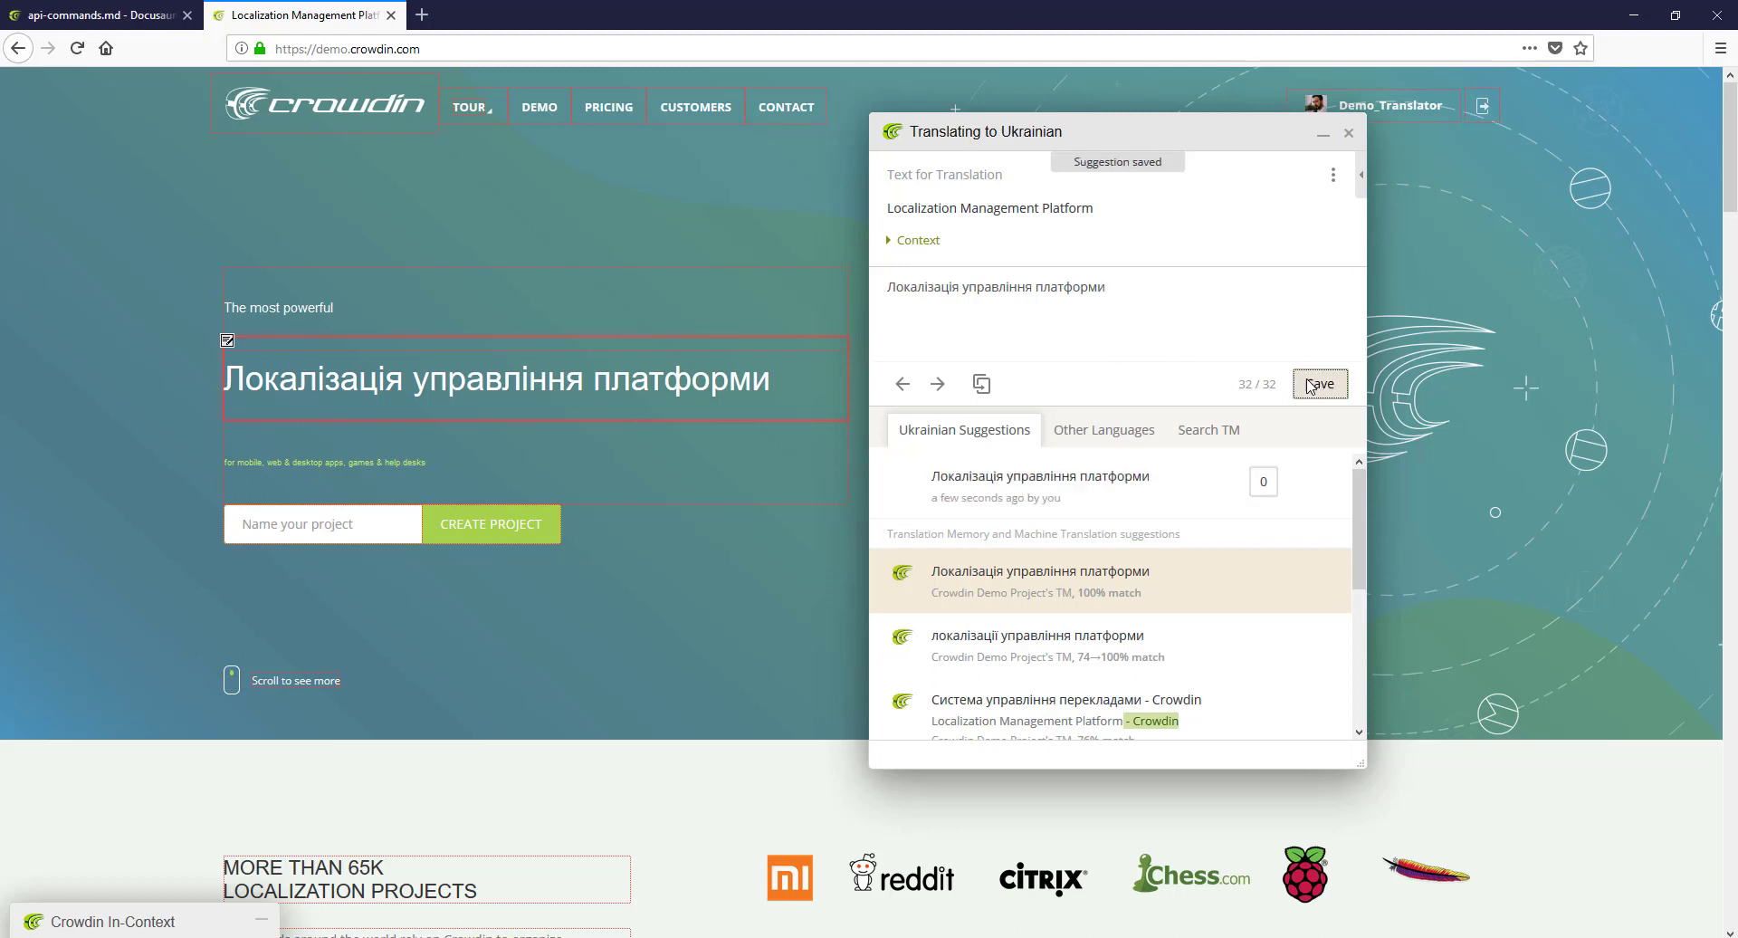
Step: Translate the "Contact" navigation link with the 100% match suggestion "Контакти" and save it
left_click(748, 91)
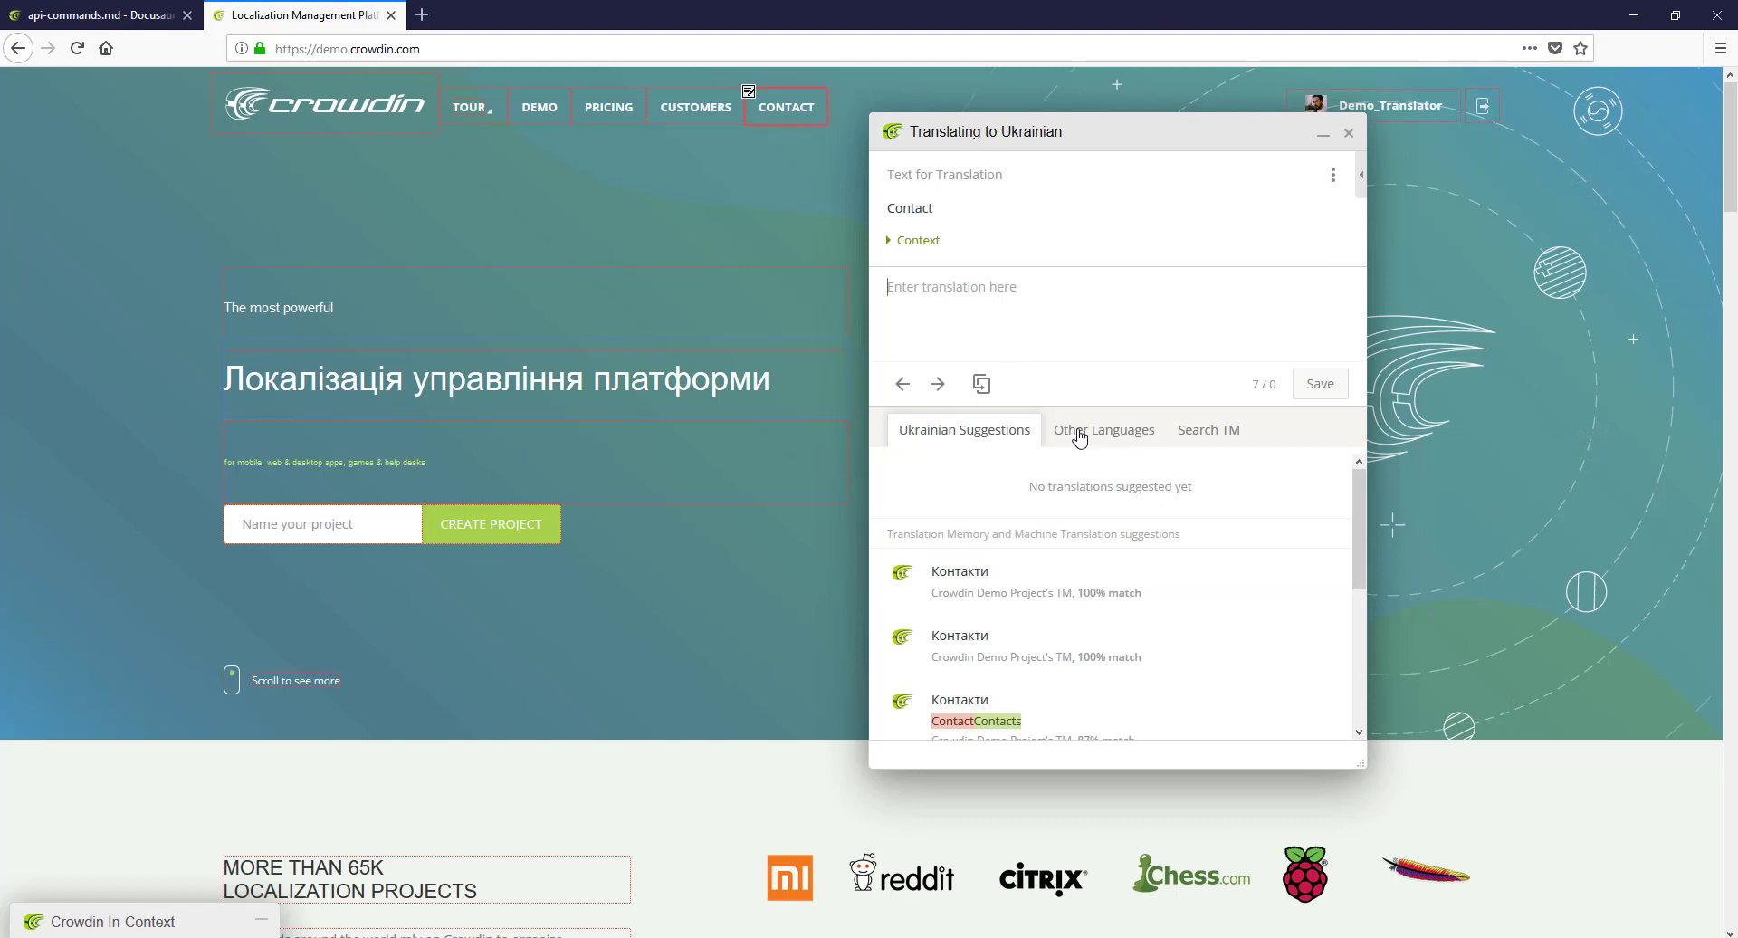
left_click(1067, 577)
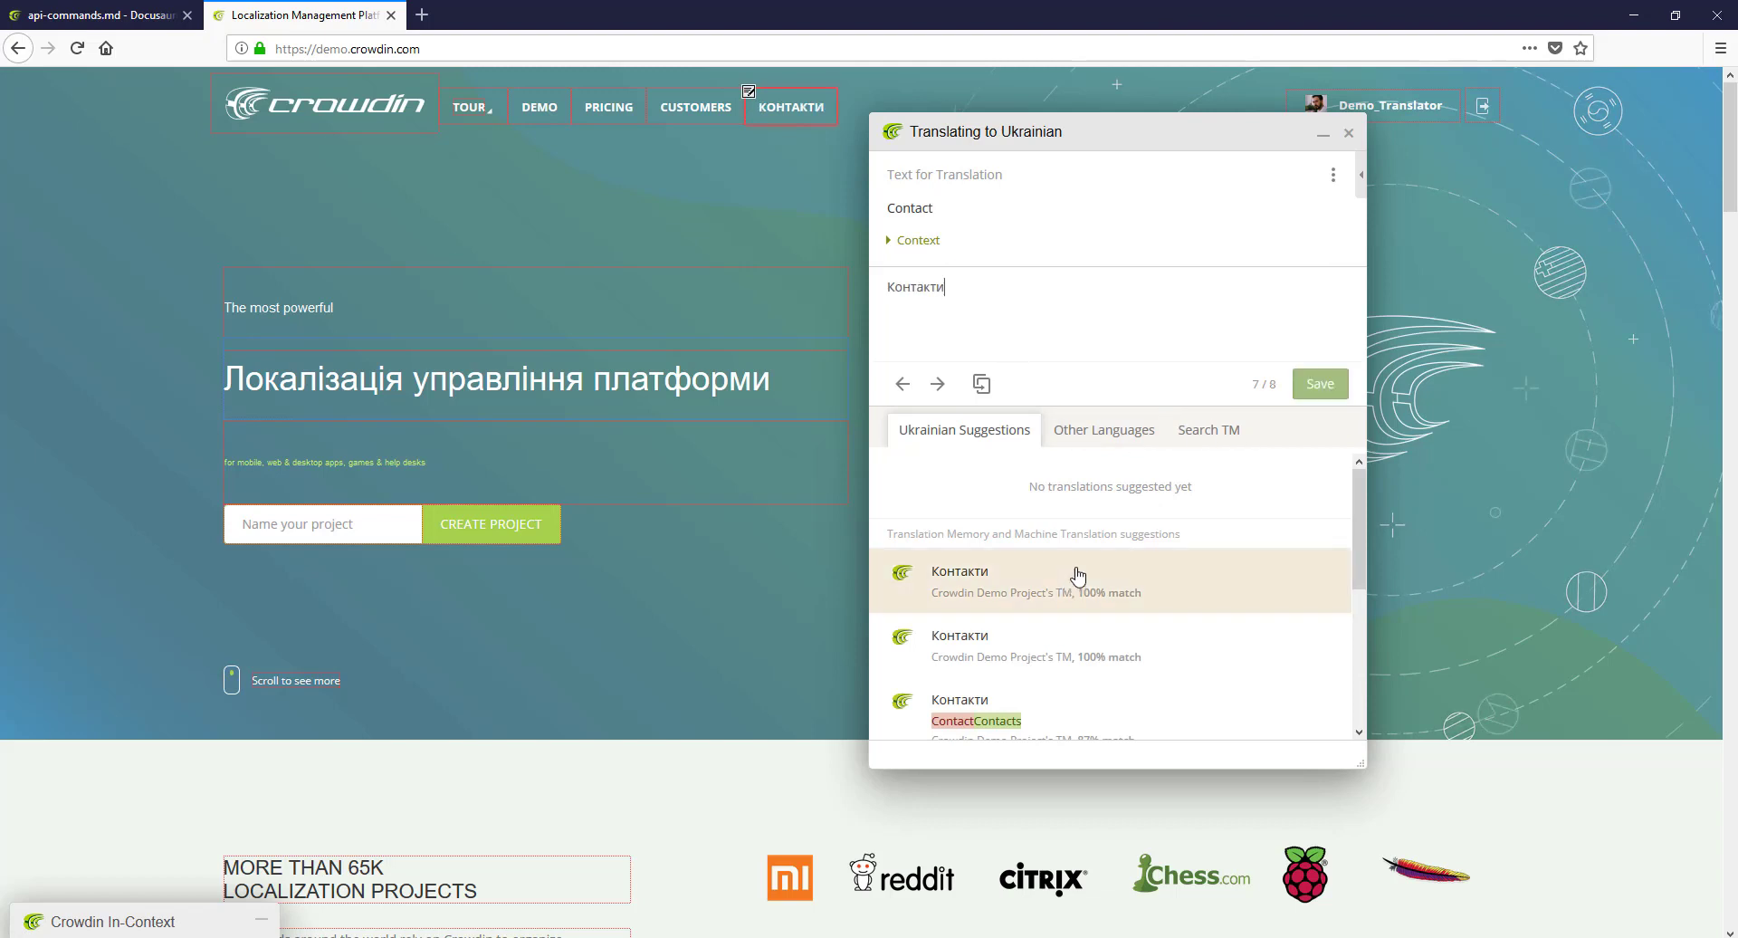
left_click(1337, 384)
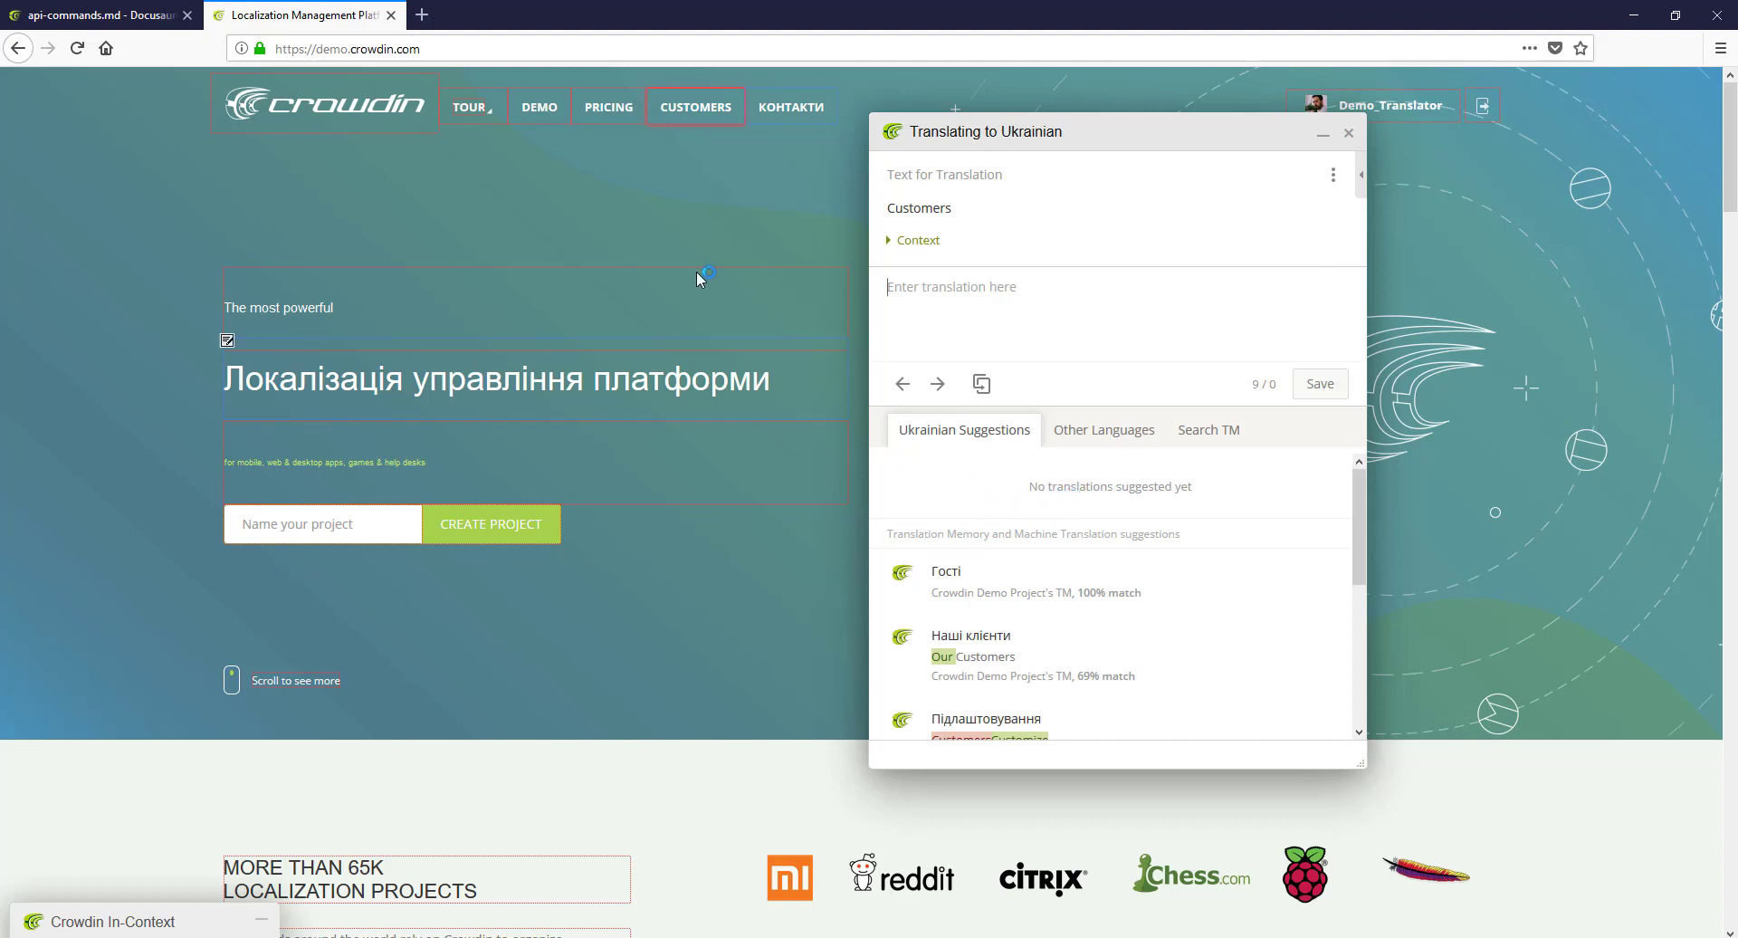
Step: Translate the "Demo" navigation link with the 100% match suggestion "Демо" and save it
left_click(574, 92)
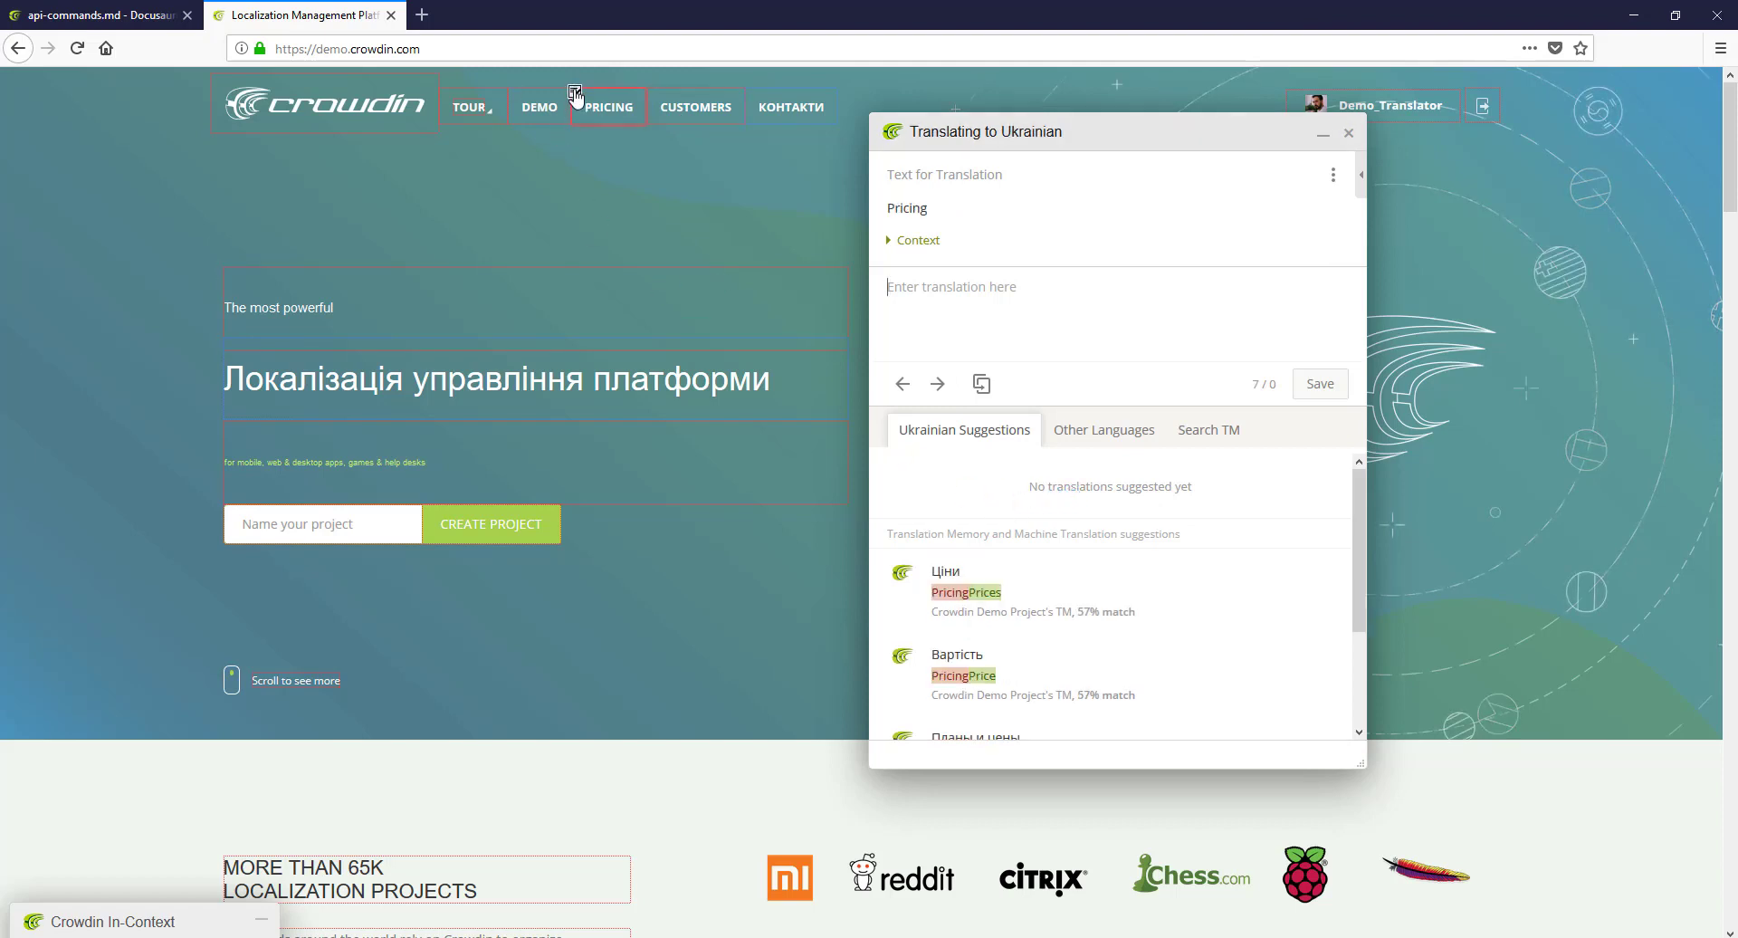
left_click(512, 91)
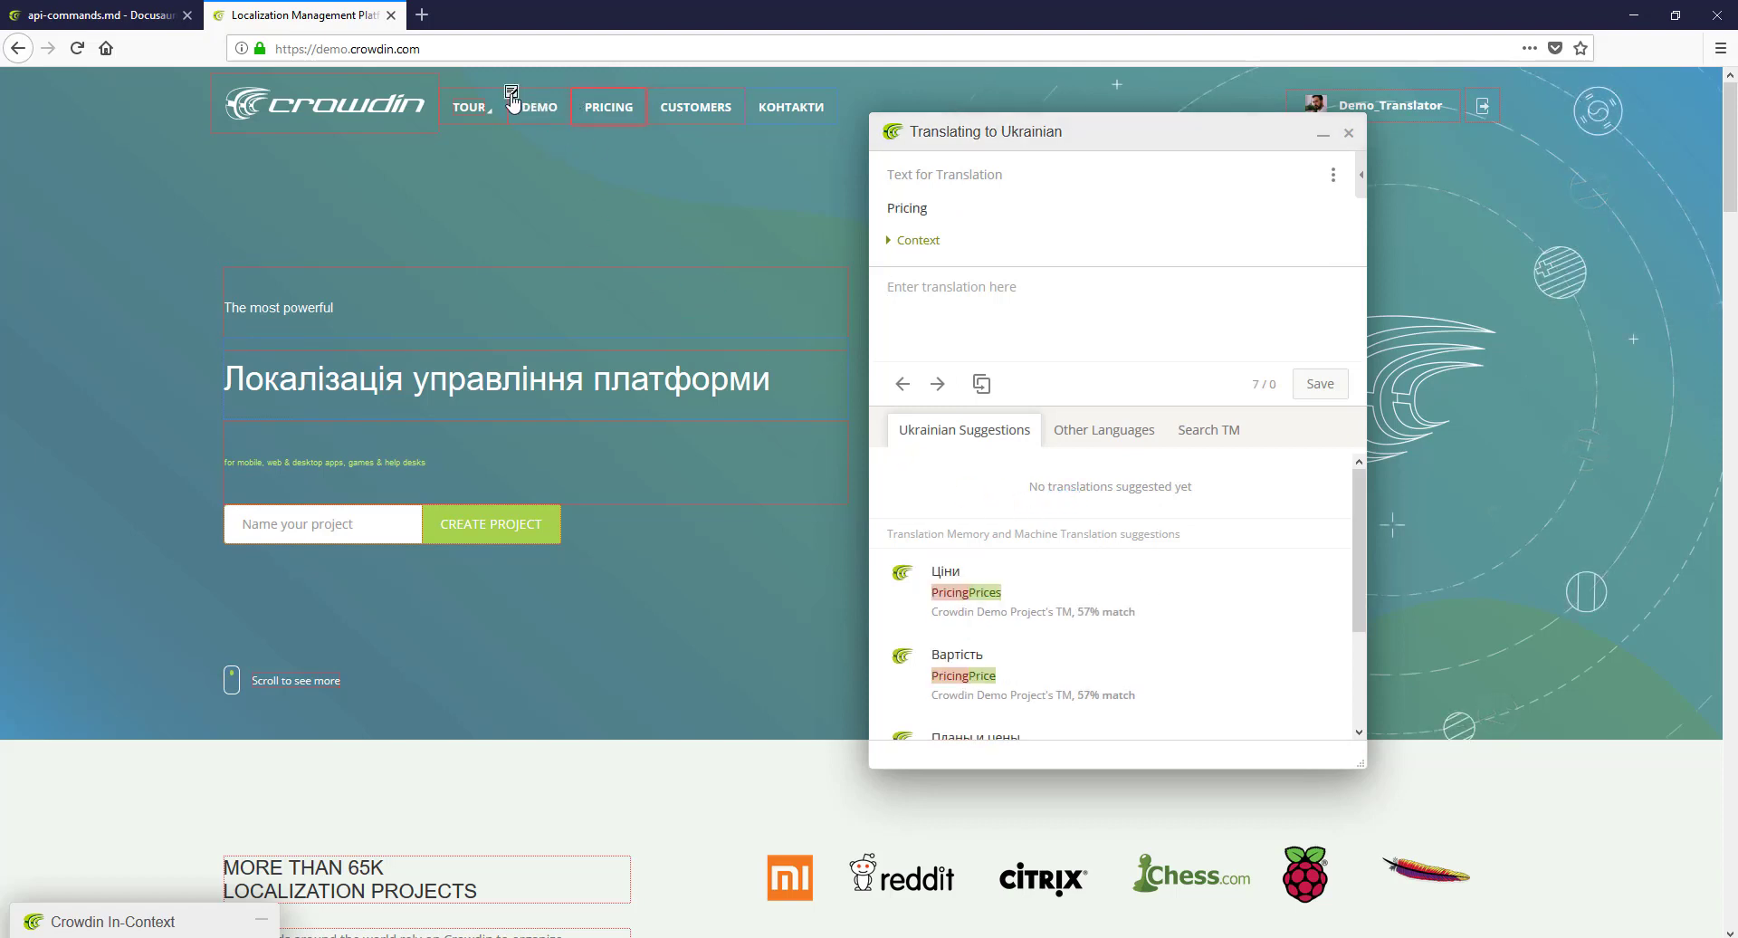
left_click(1109, 602)
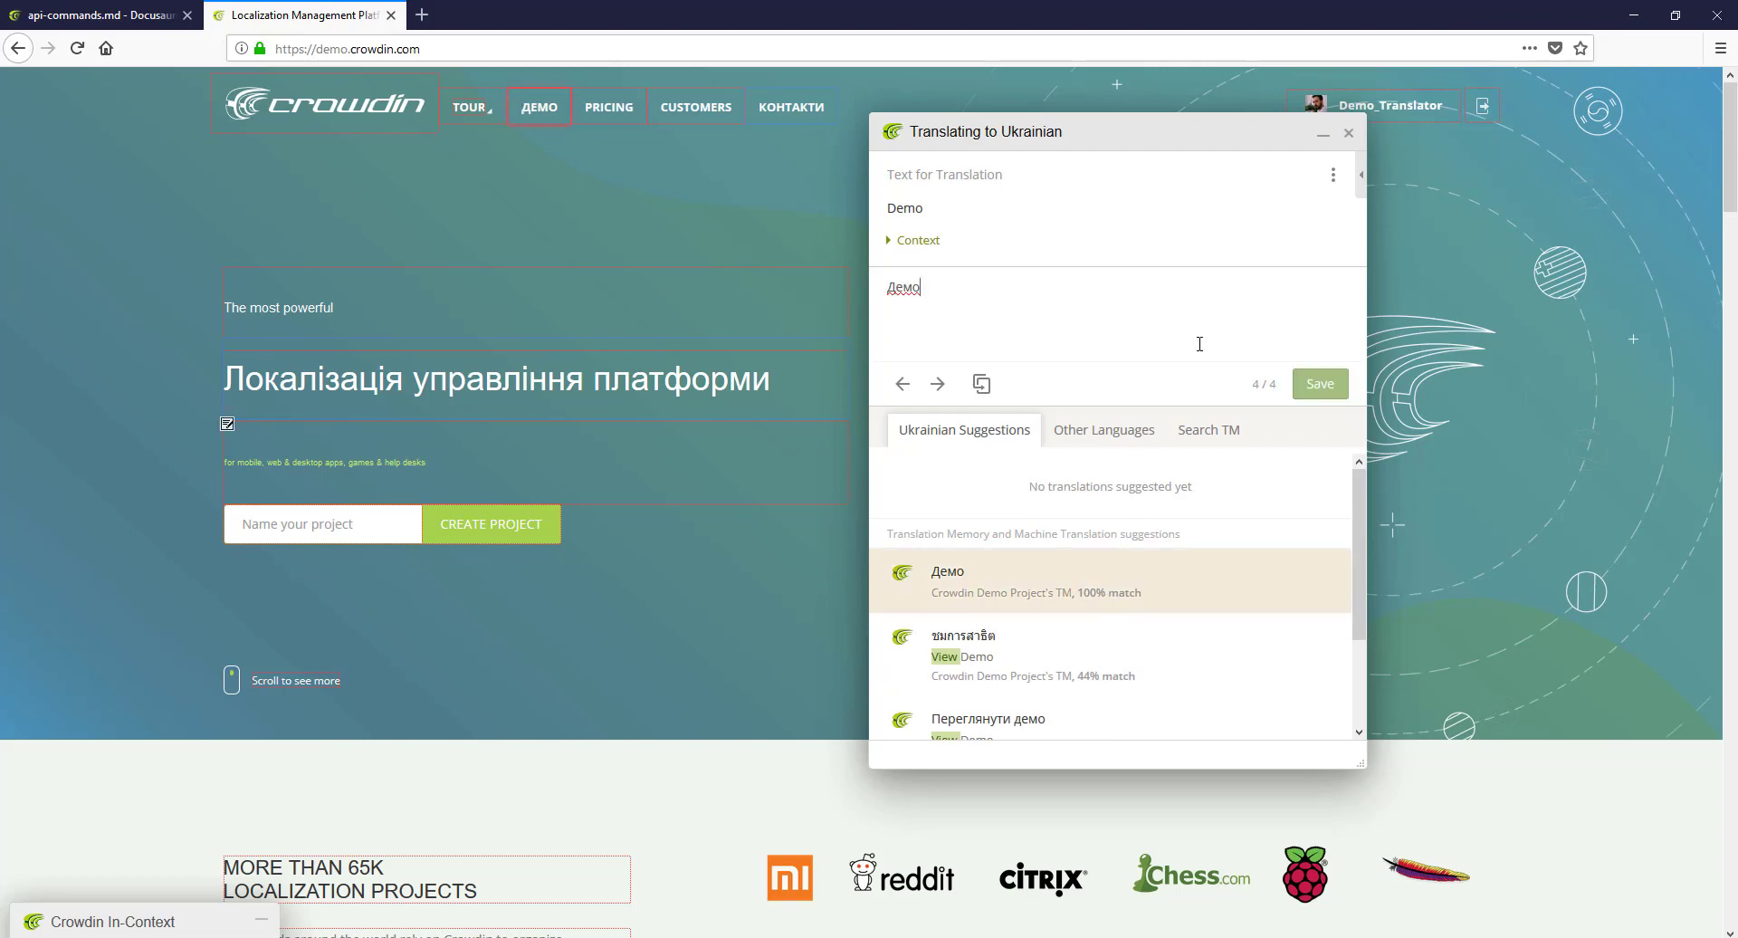
left_click(1320, 383)
Step: Translate the heading "Translate and manage the process better, faster, and smarter" with the Microsoft Translator suggestion, save it and hide the translation window
scroll(541, 356, "down", 4)
scroll(541, 356, "down", 1)
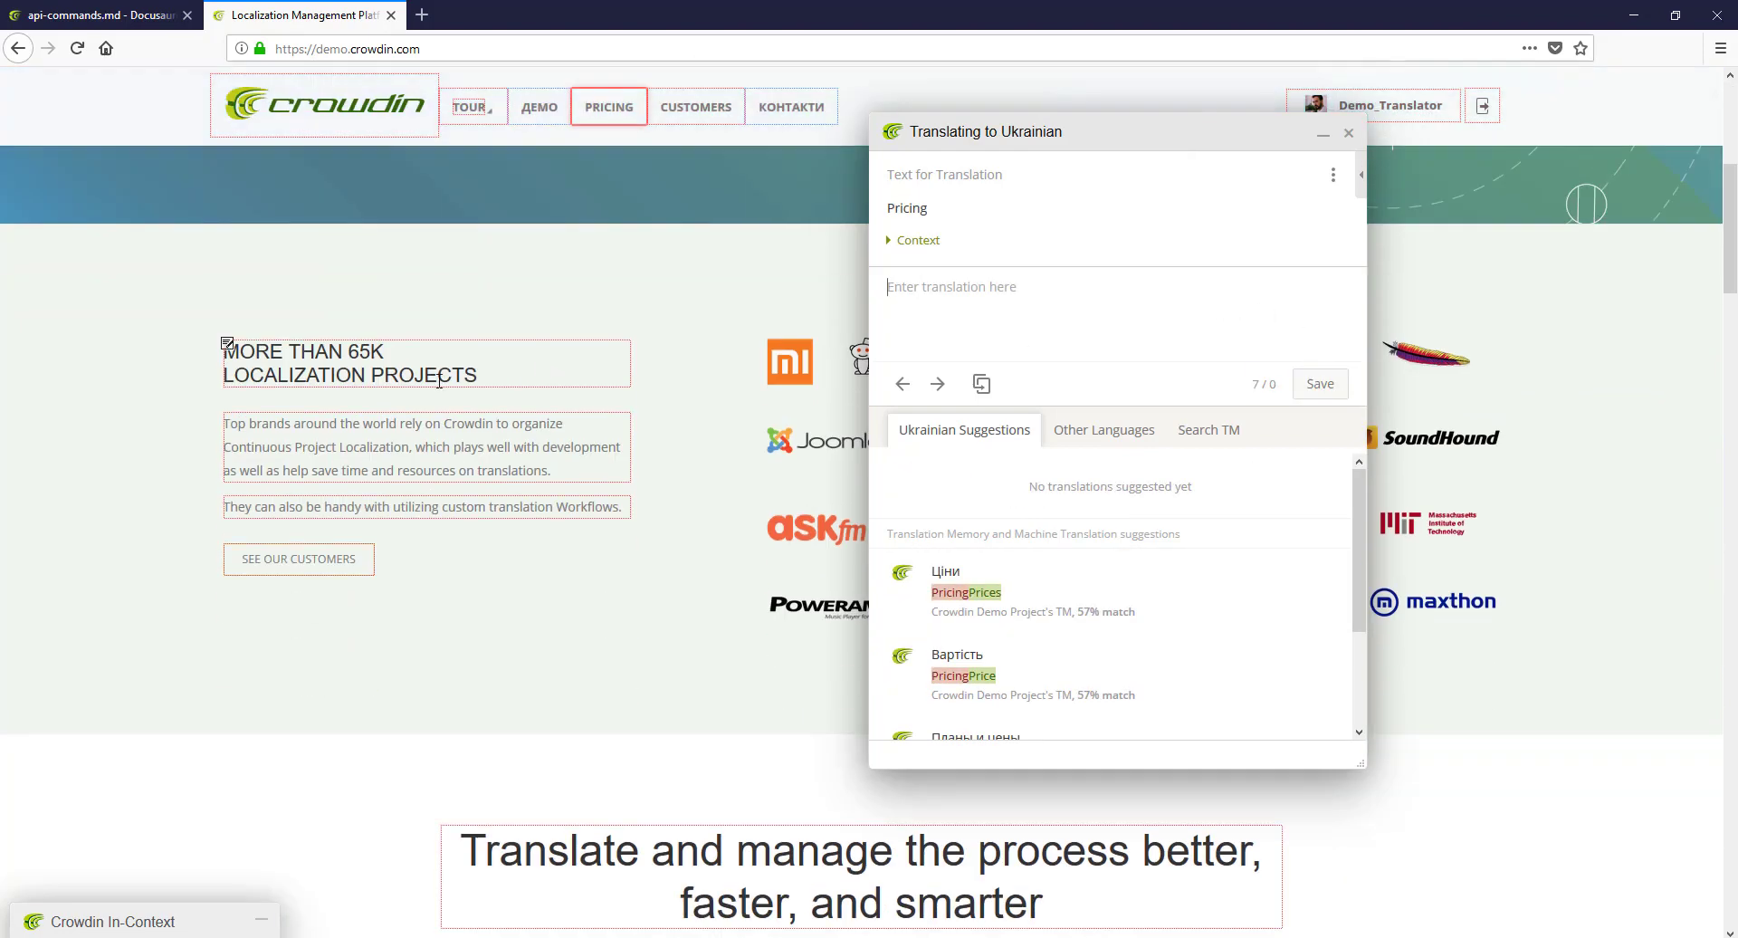
scroll(380, 461, "down", 3)
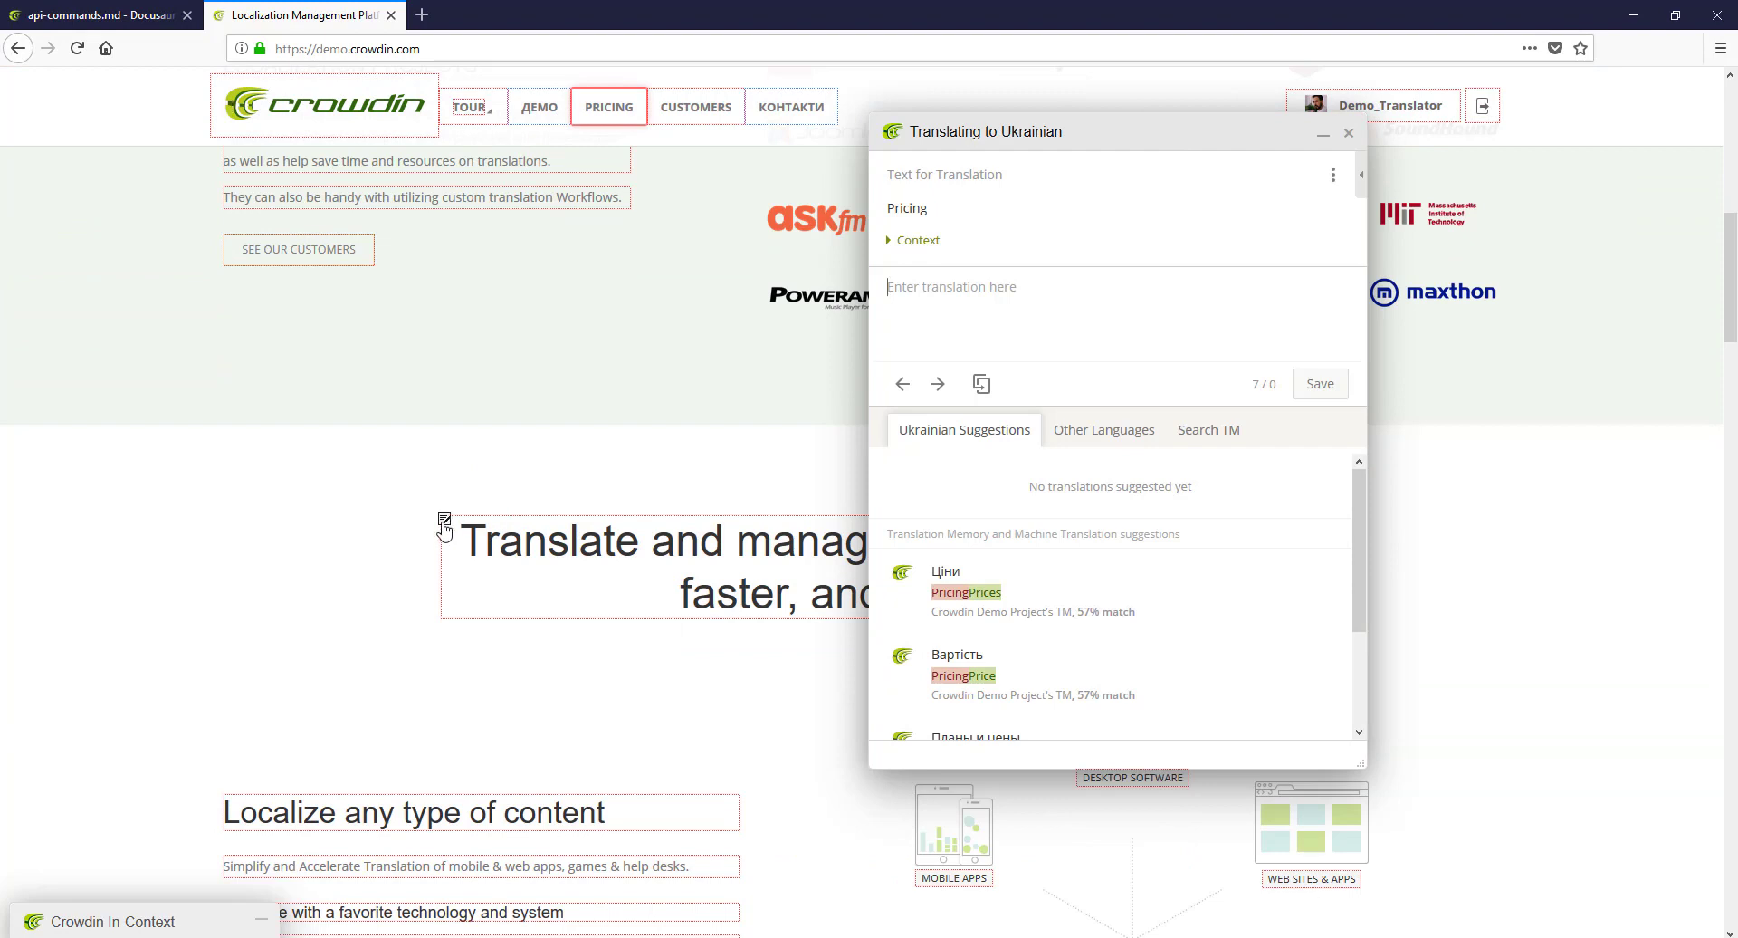
left_click(444, 529)
left_click_drag(1020, 151, 1399, 123)
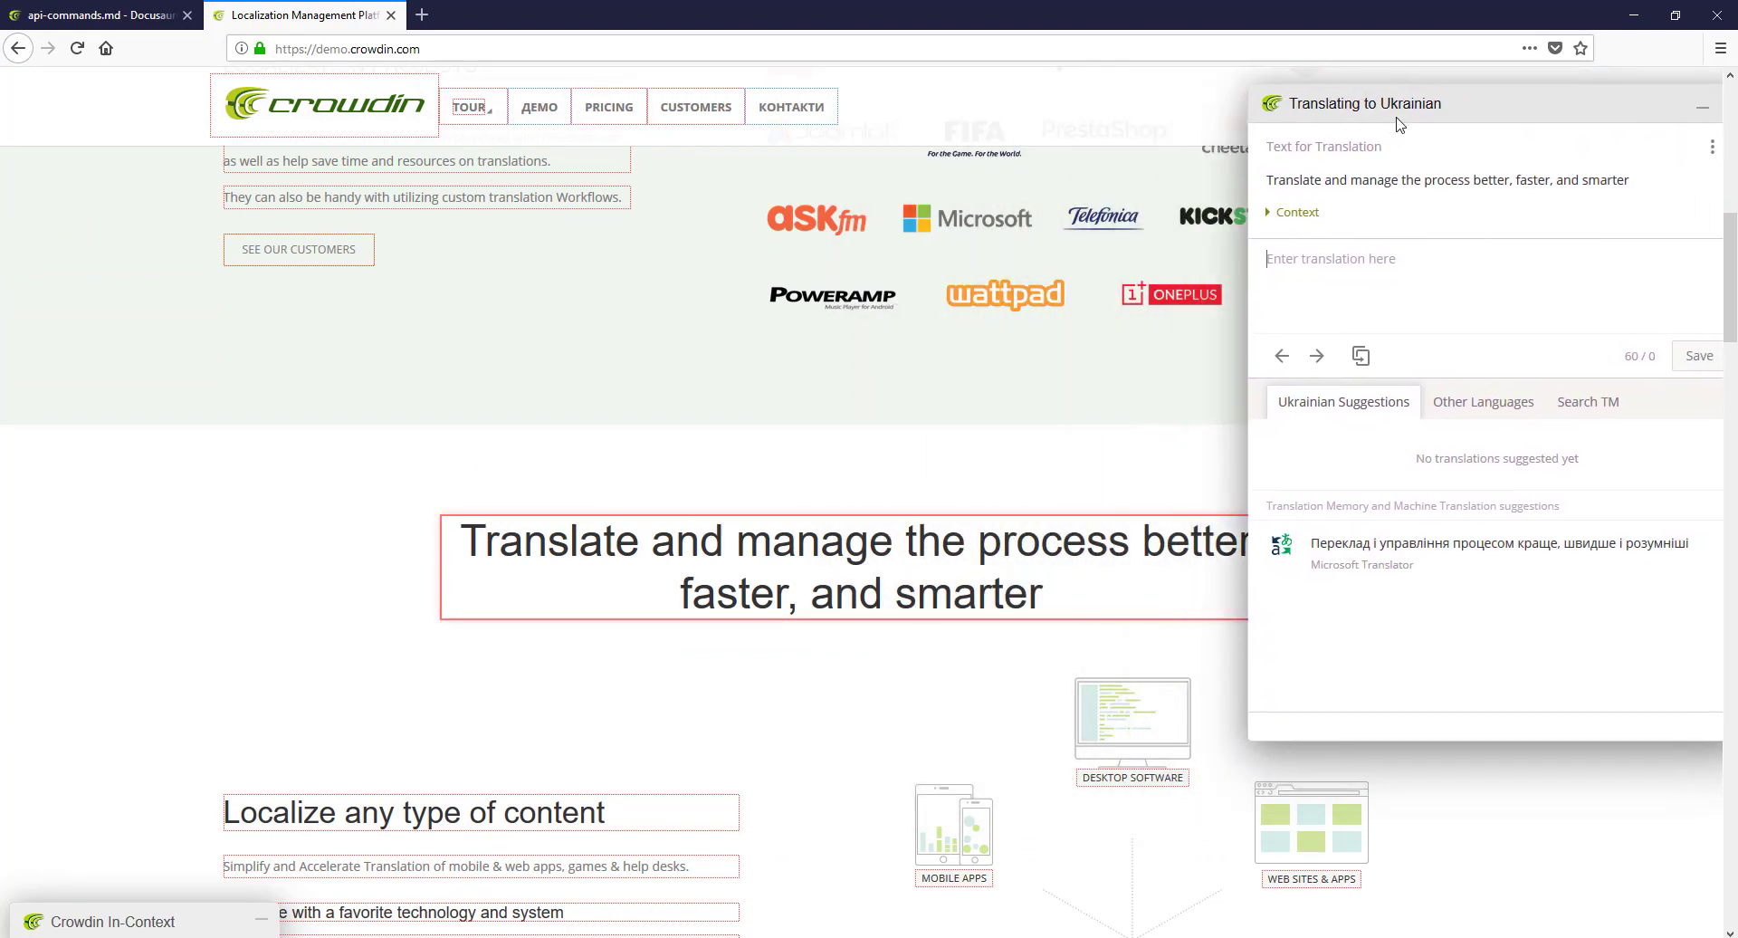
left_click(1420, 559)
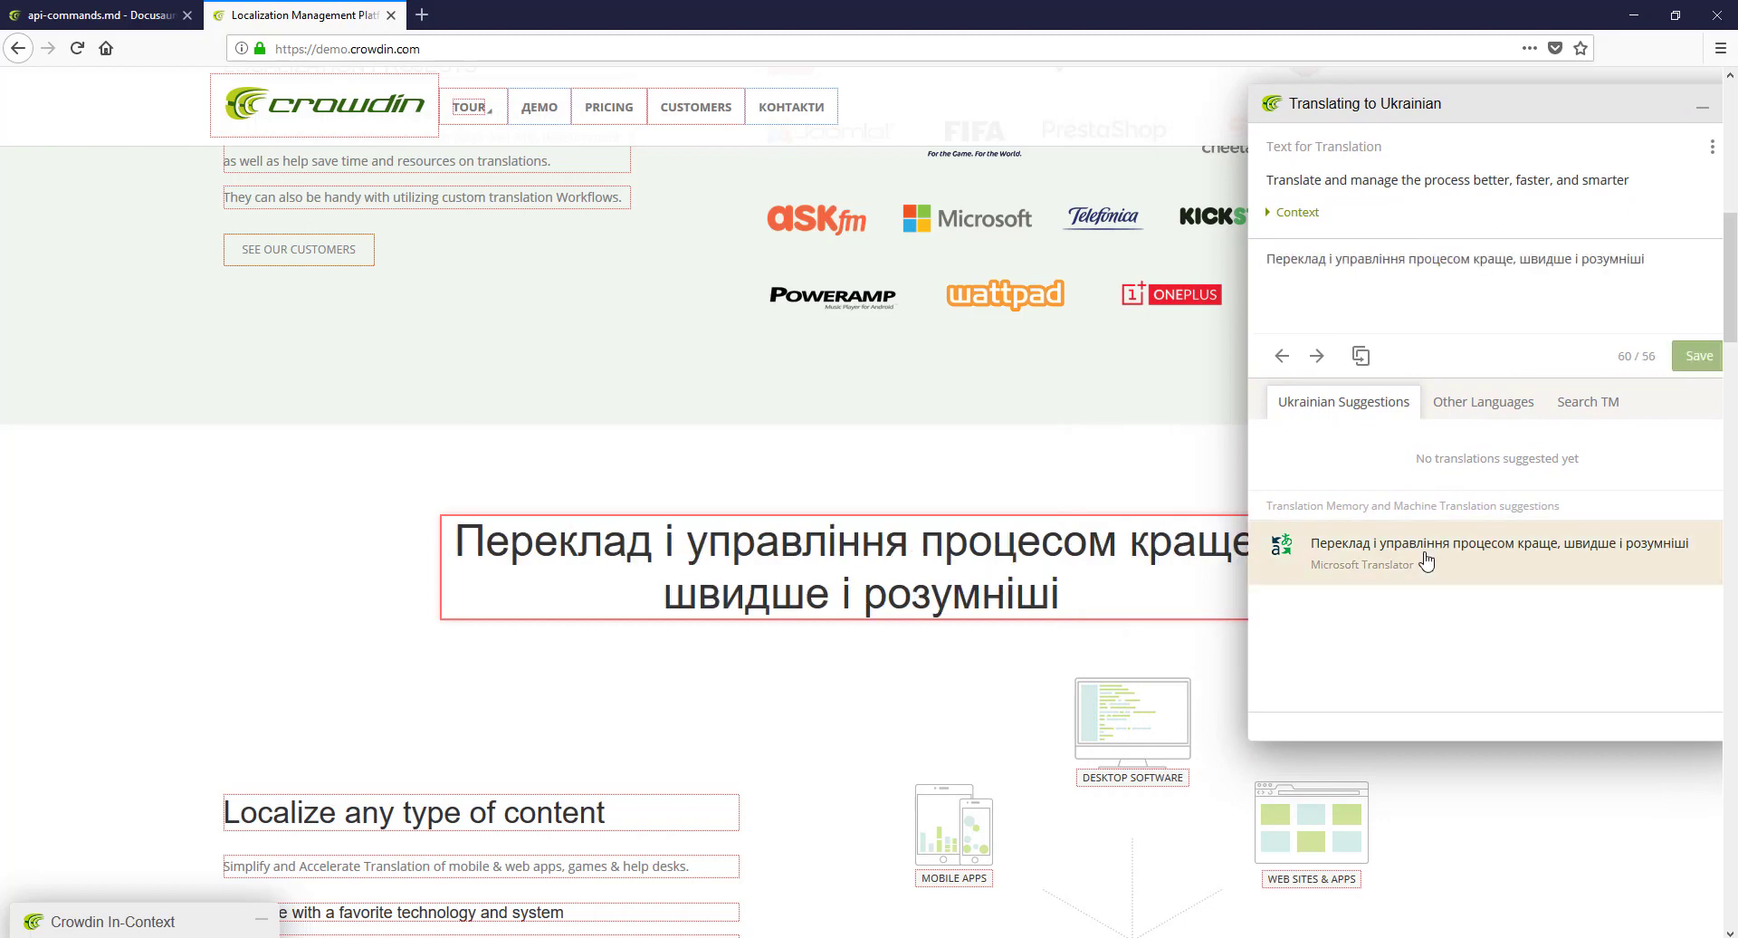
left_click(1699, 354)
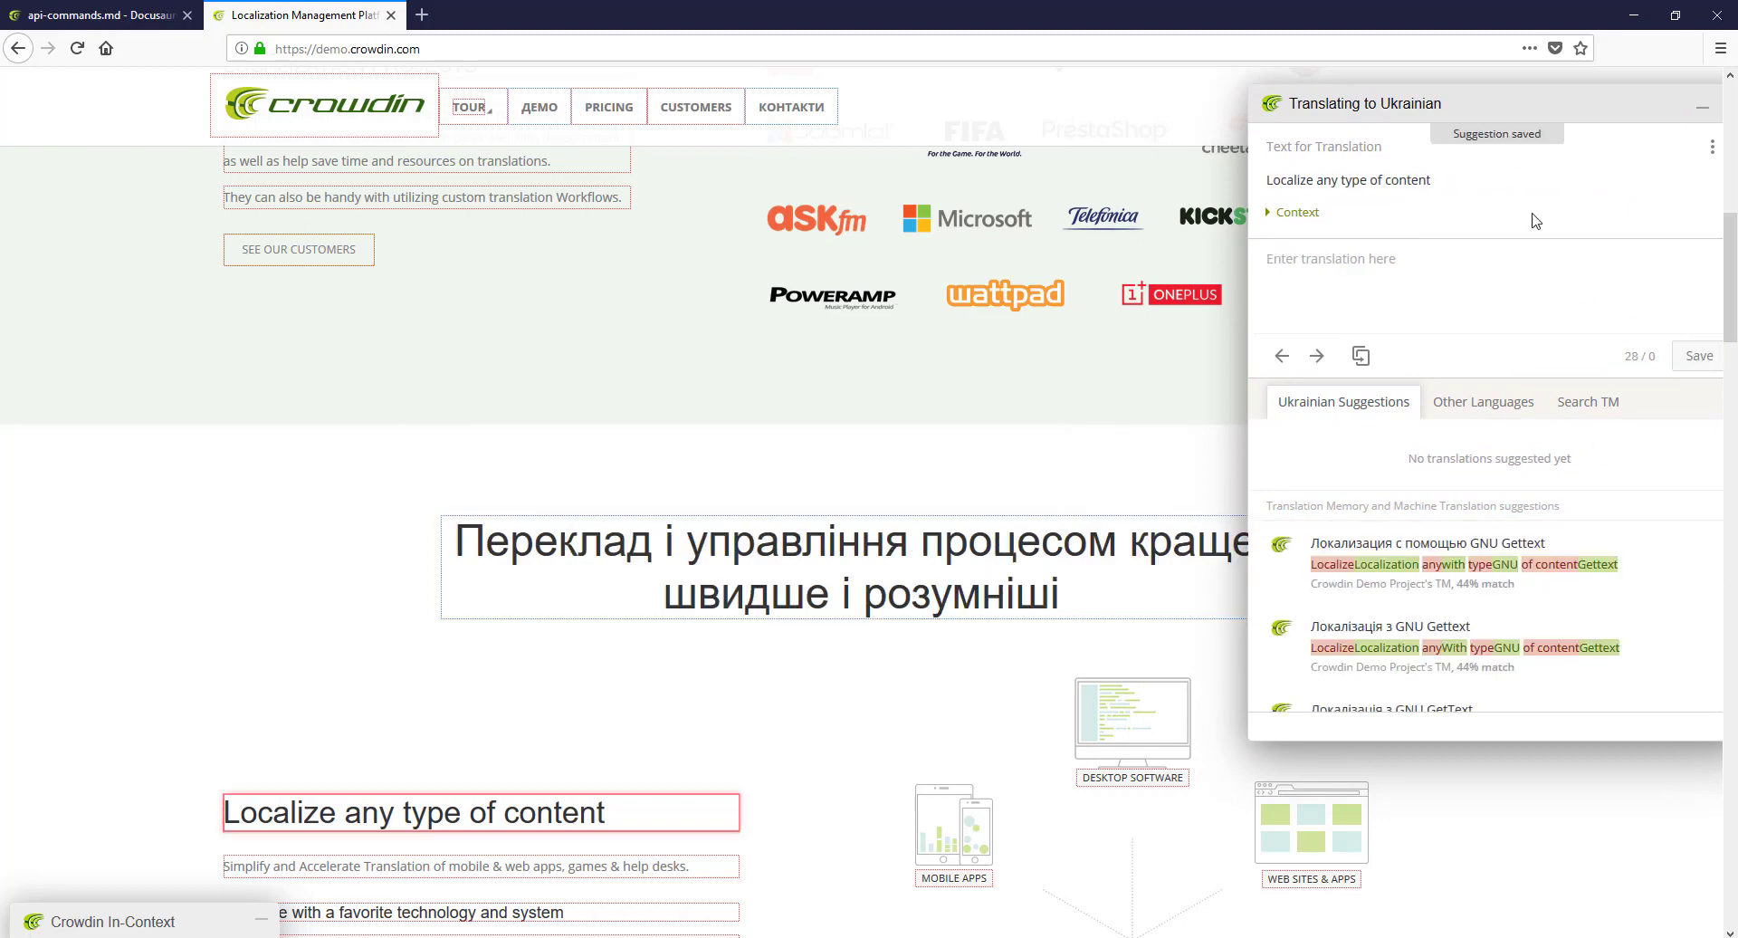
left_click(1702, 106)
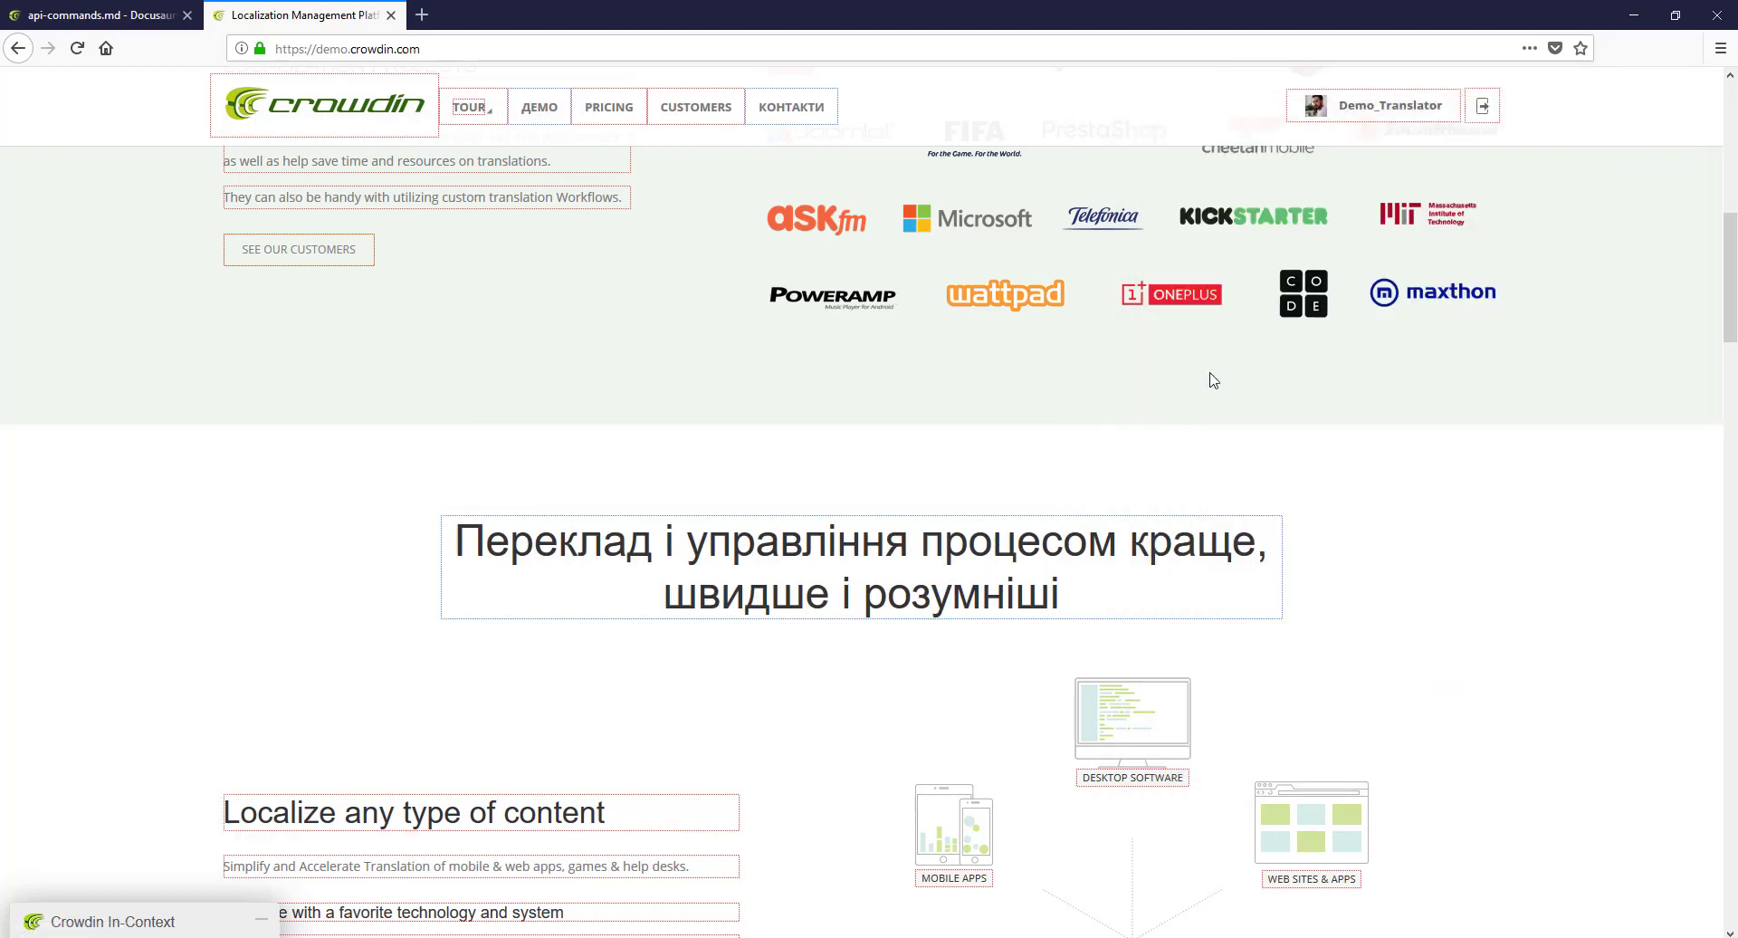
Step: Translate the "Localize any type of content" heading as "Перекладай будь-який контент" and save it
scroll(1214, 380, "down", 5)
left_click(227, 282)
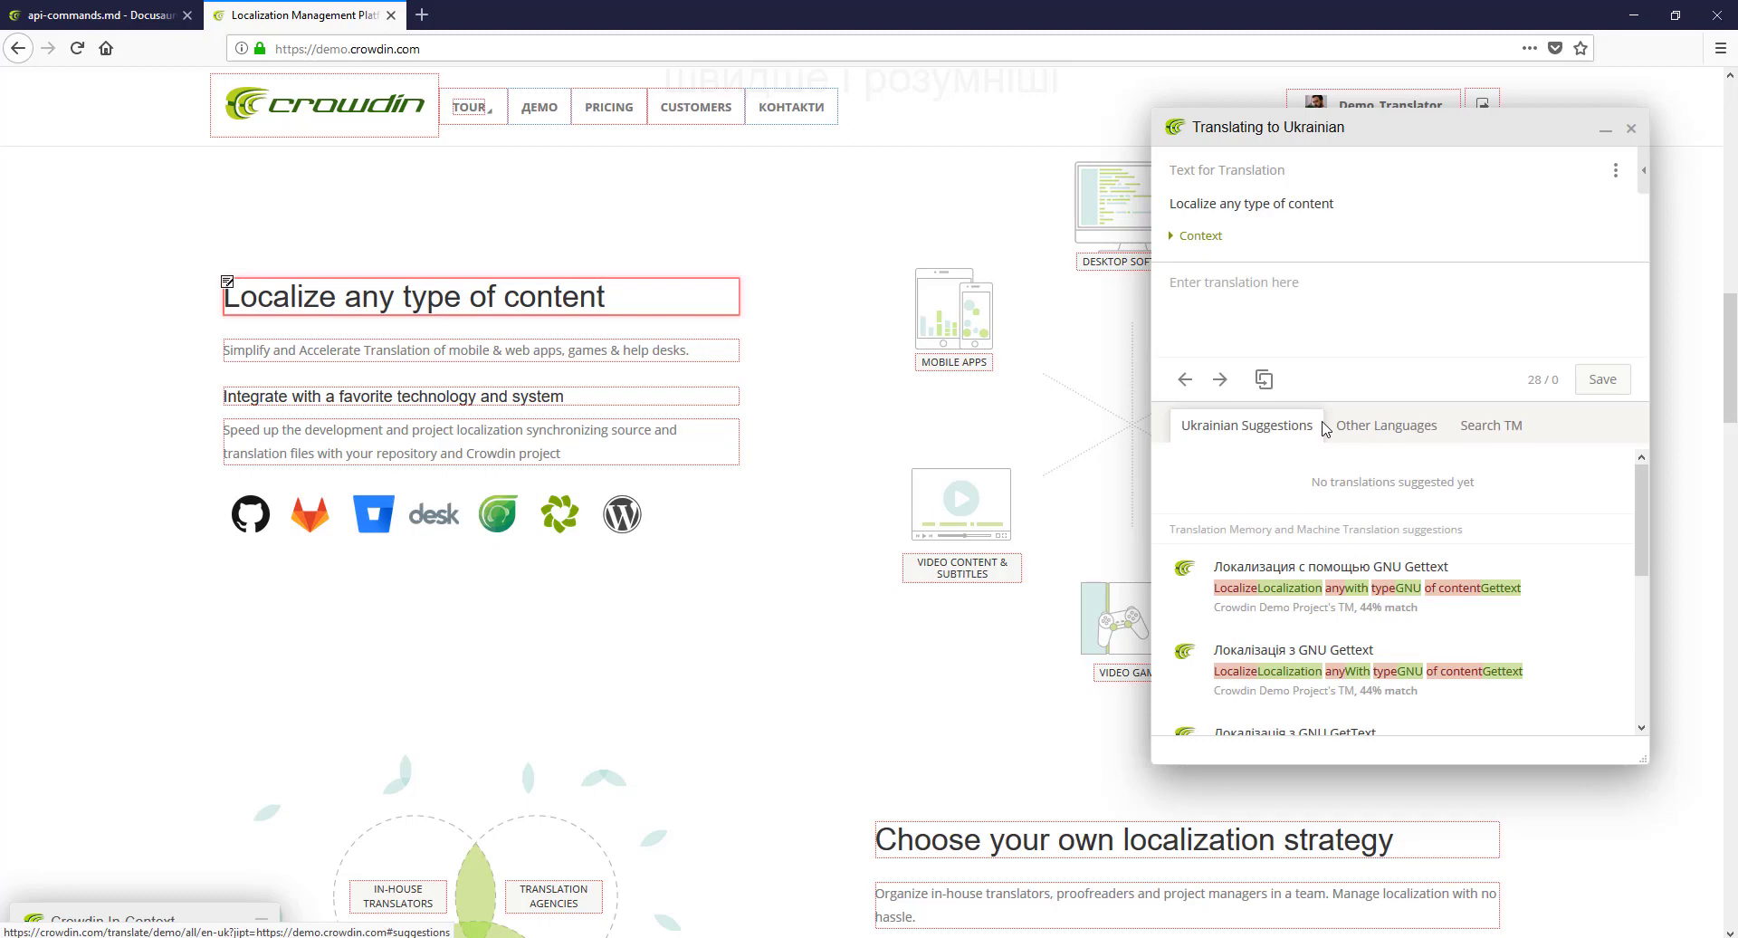
type("Перекладай")
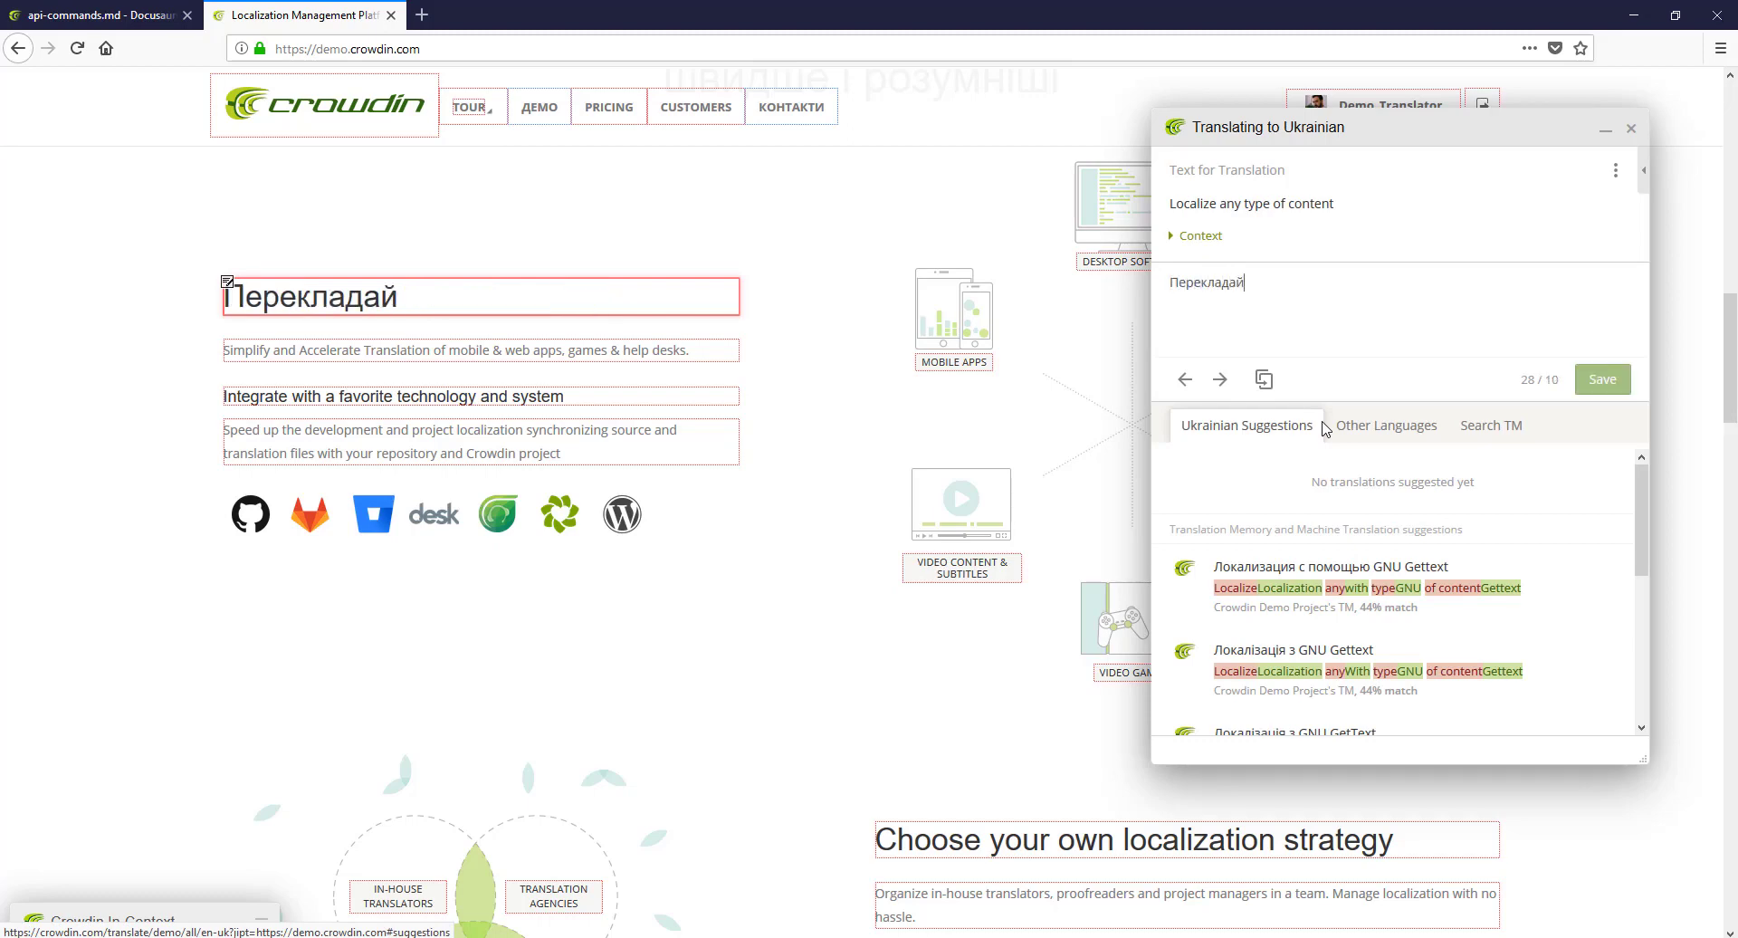
type(" будь-який")
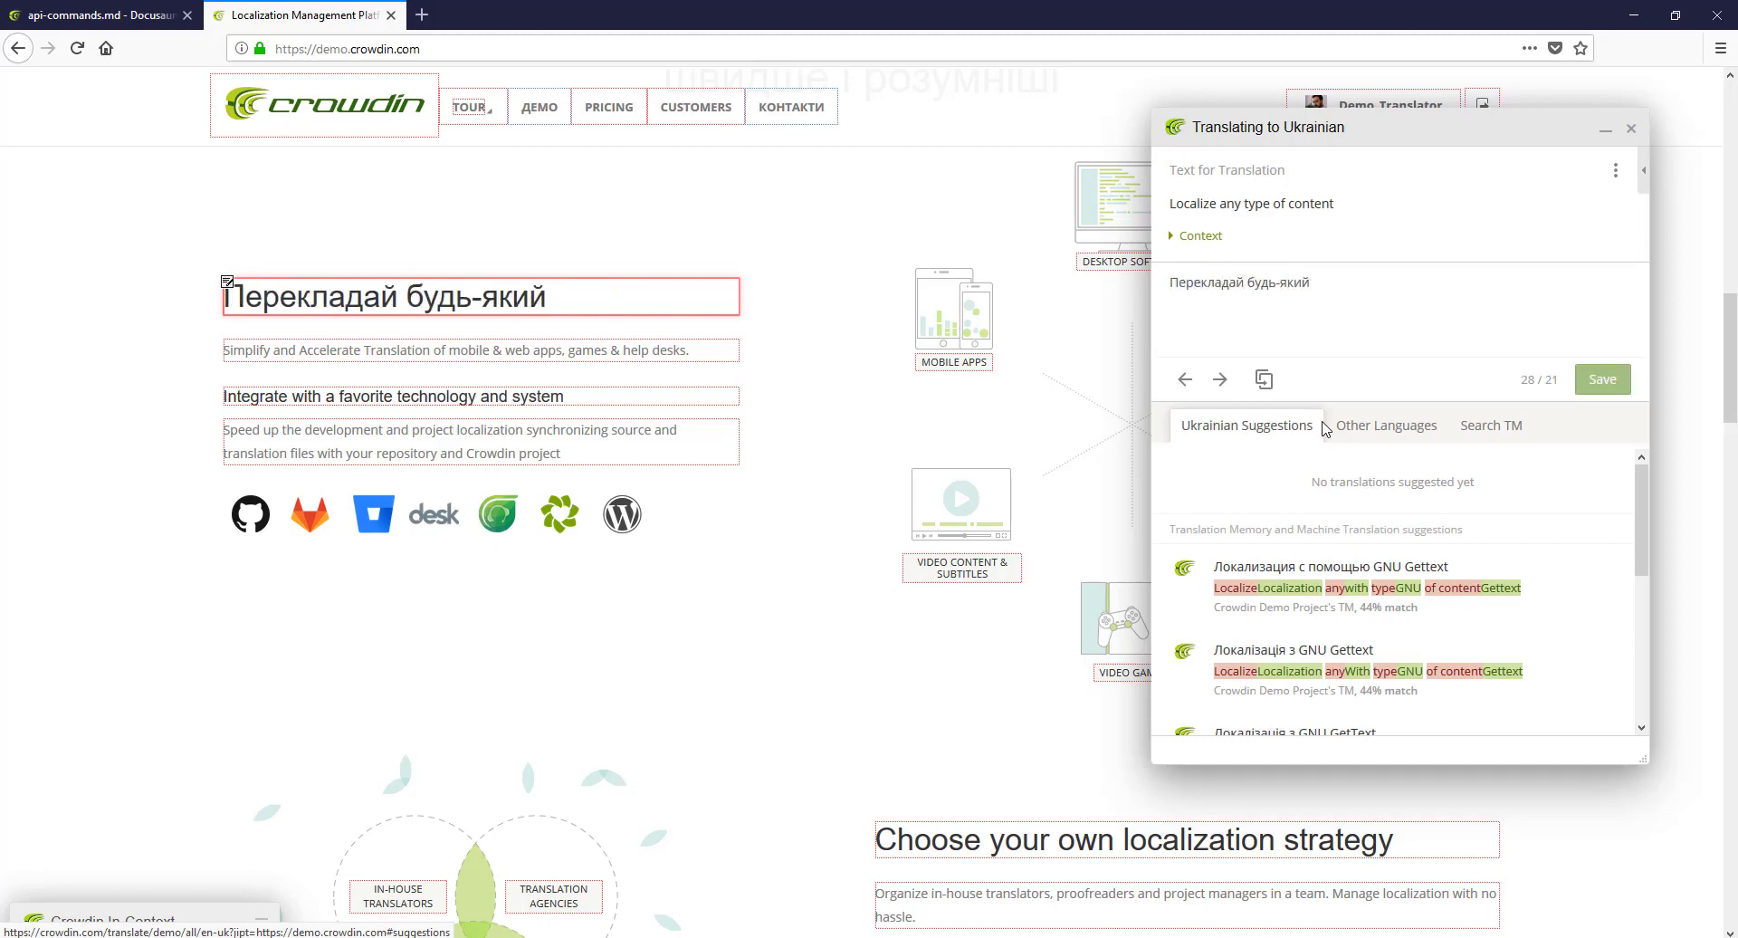
type(" контент")
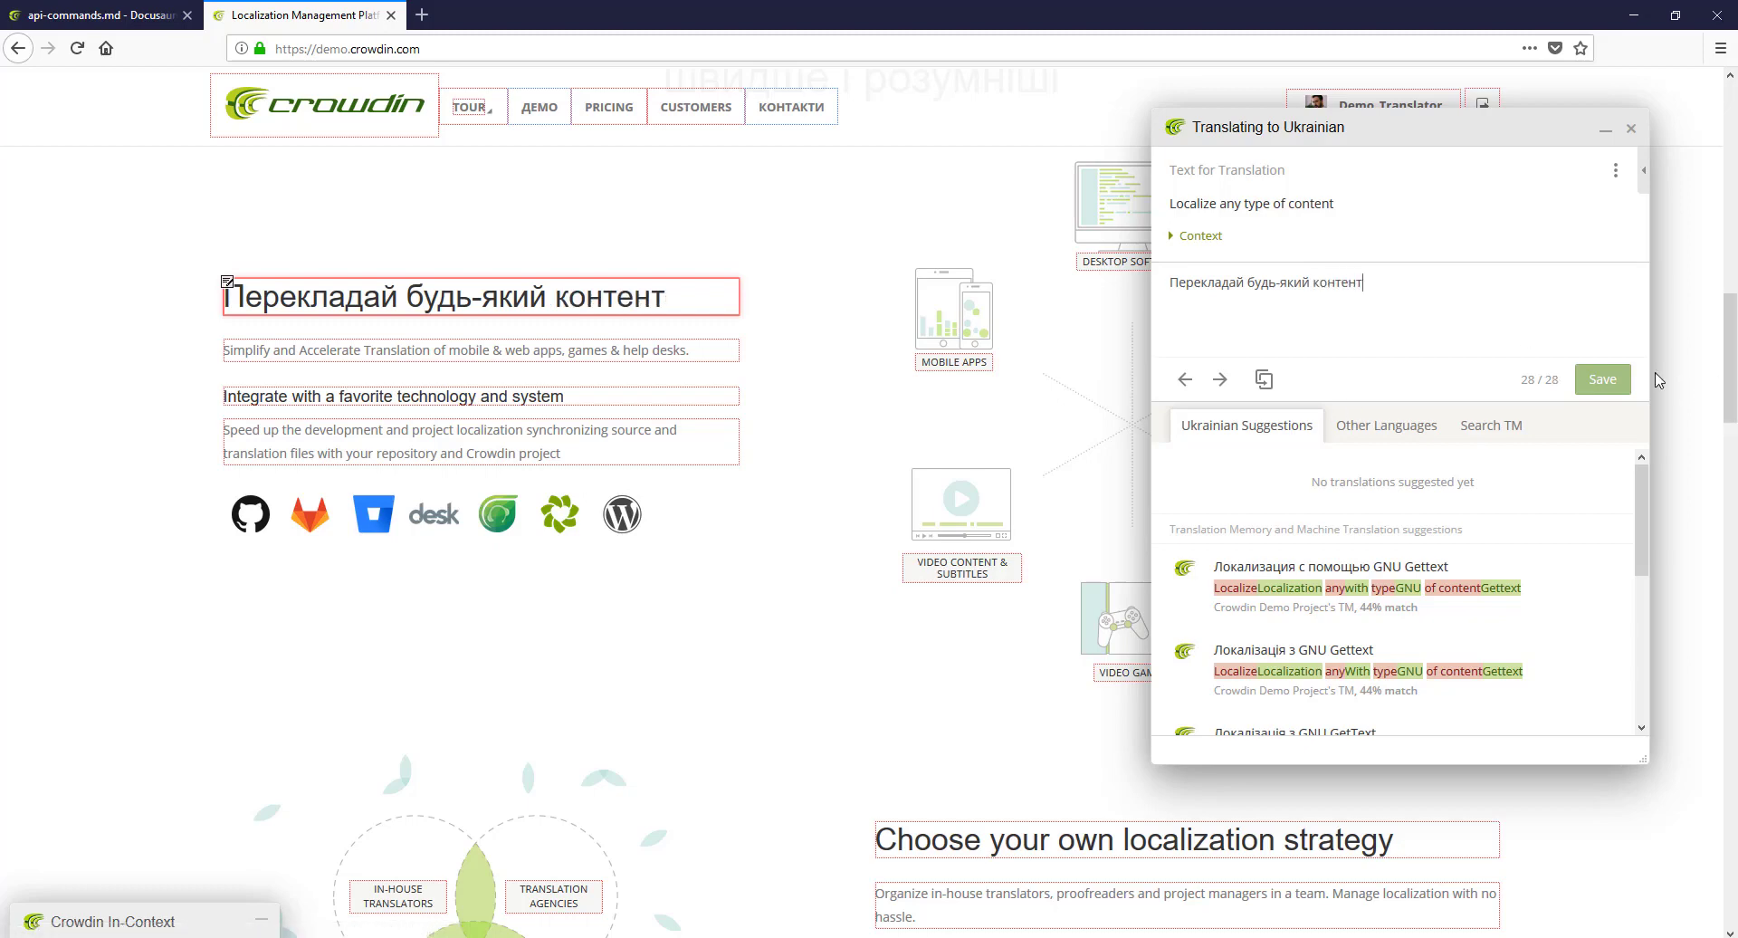
left_click(1622, 381)
Step: Translate the "In-house translators" diagram label with the Microsoft Translator suggestion "Будинку перекладачів" and save it
scroll(722, 381, "down", 7)
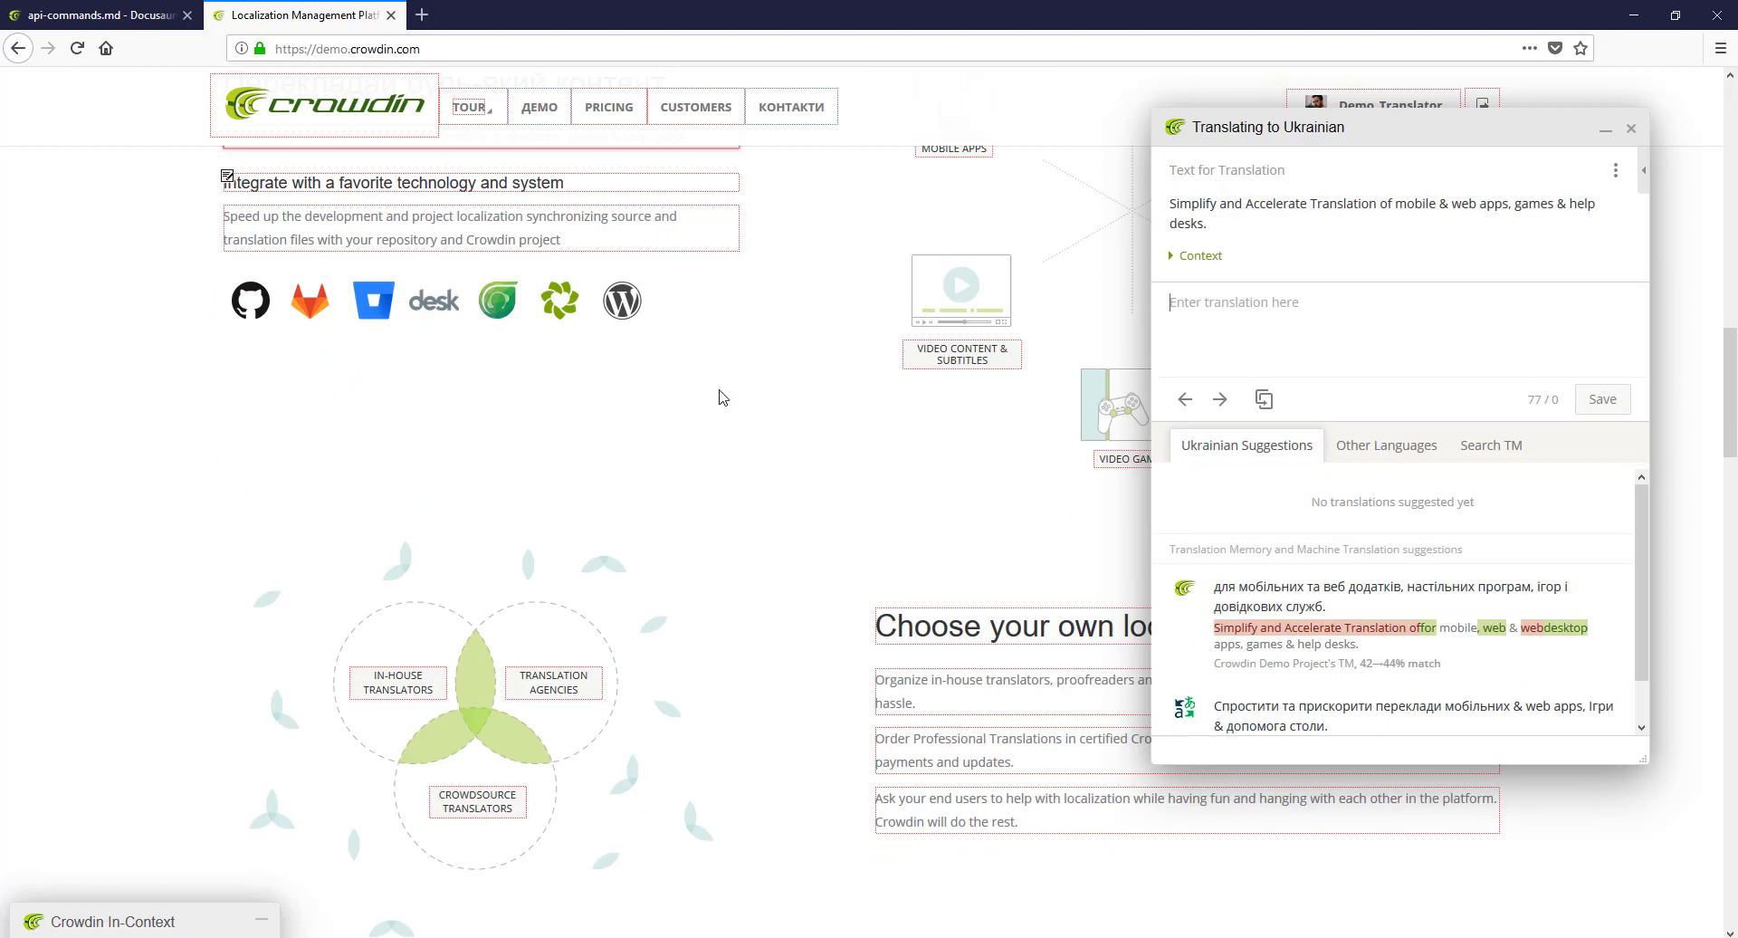
scroll(666, 435, "up", 8)
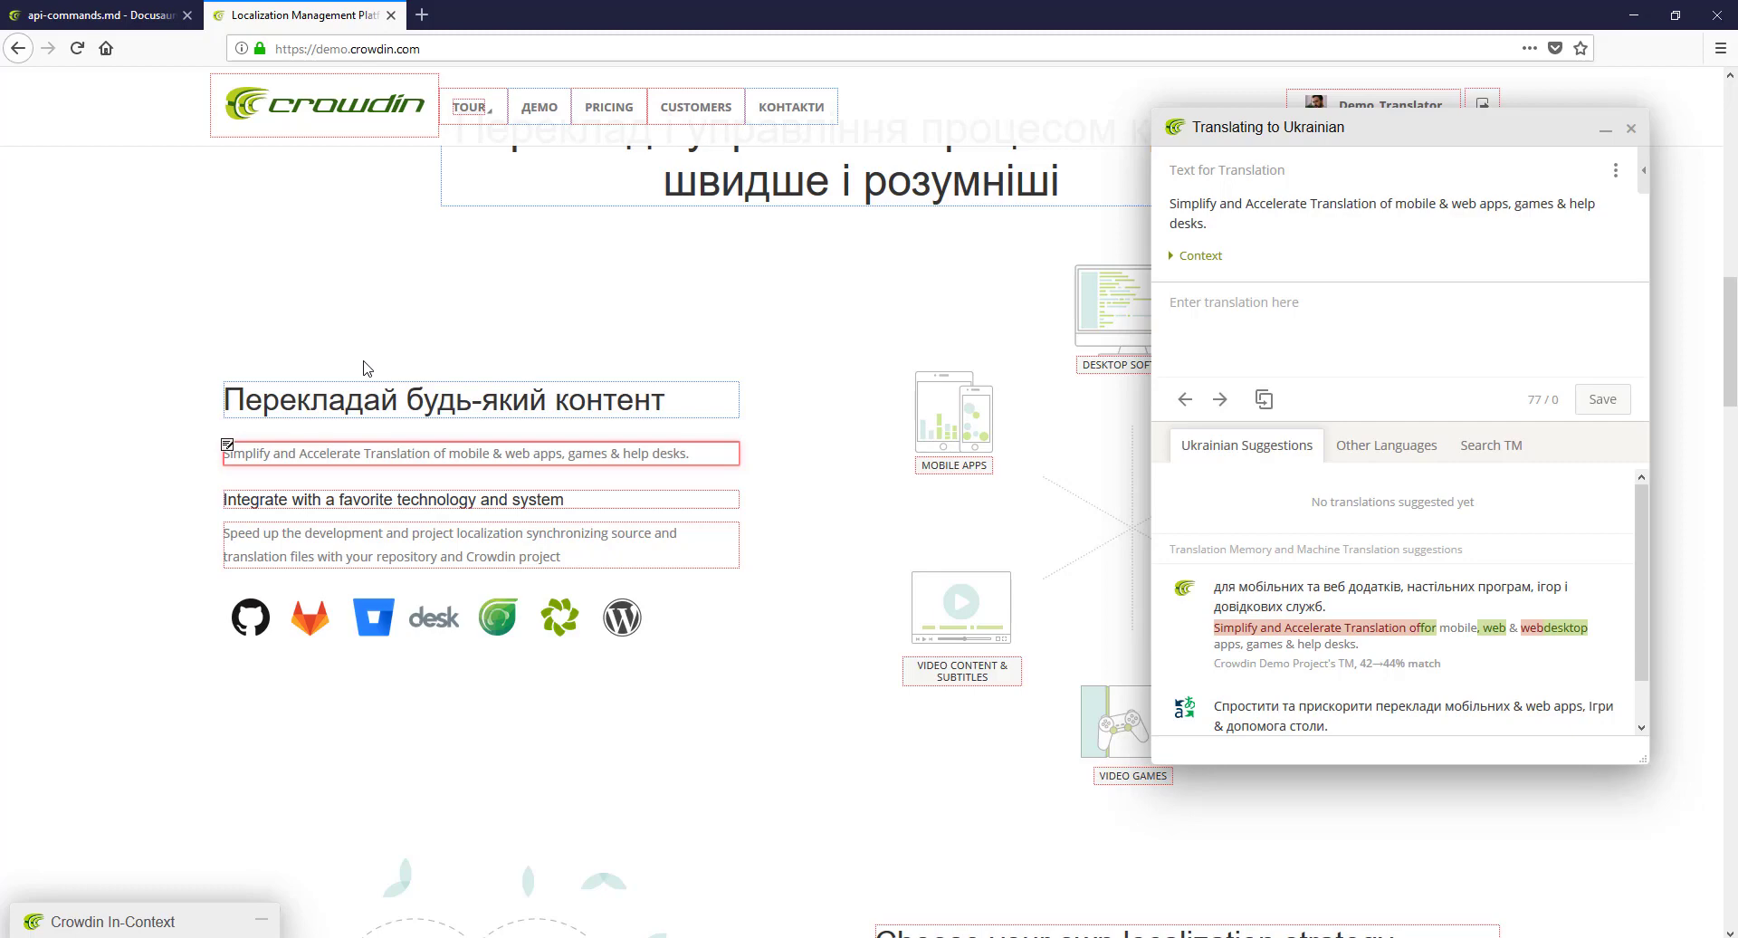
scroll(367, 367, "up", 3)
scroll(439, 489, "down", 8)
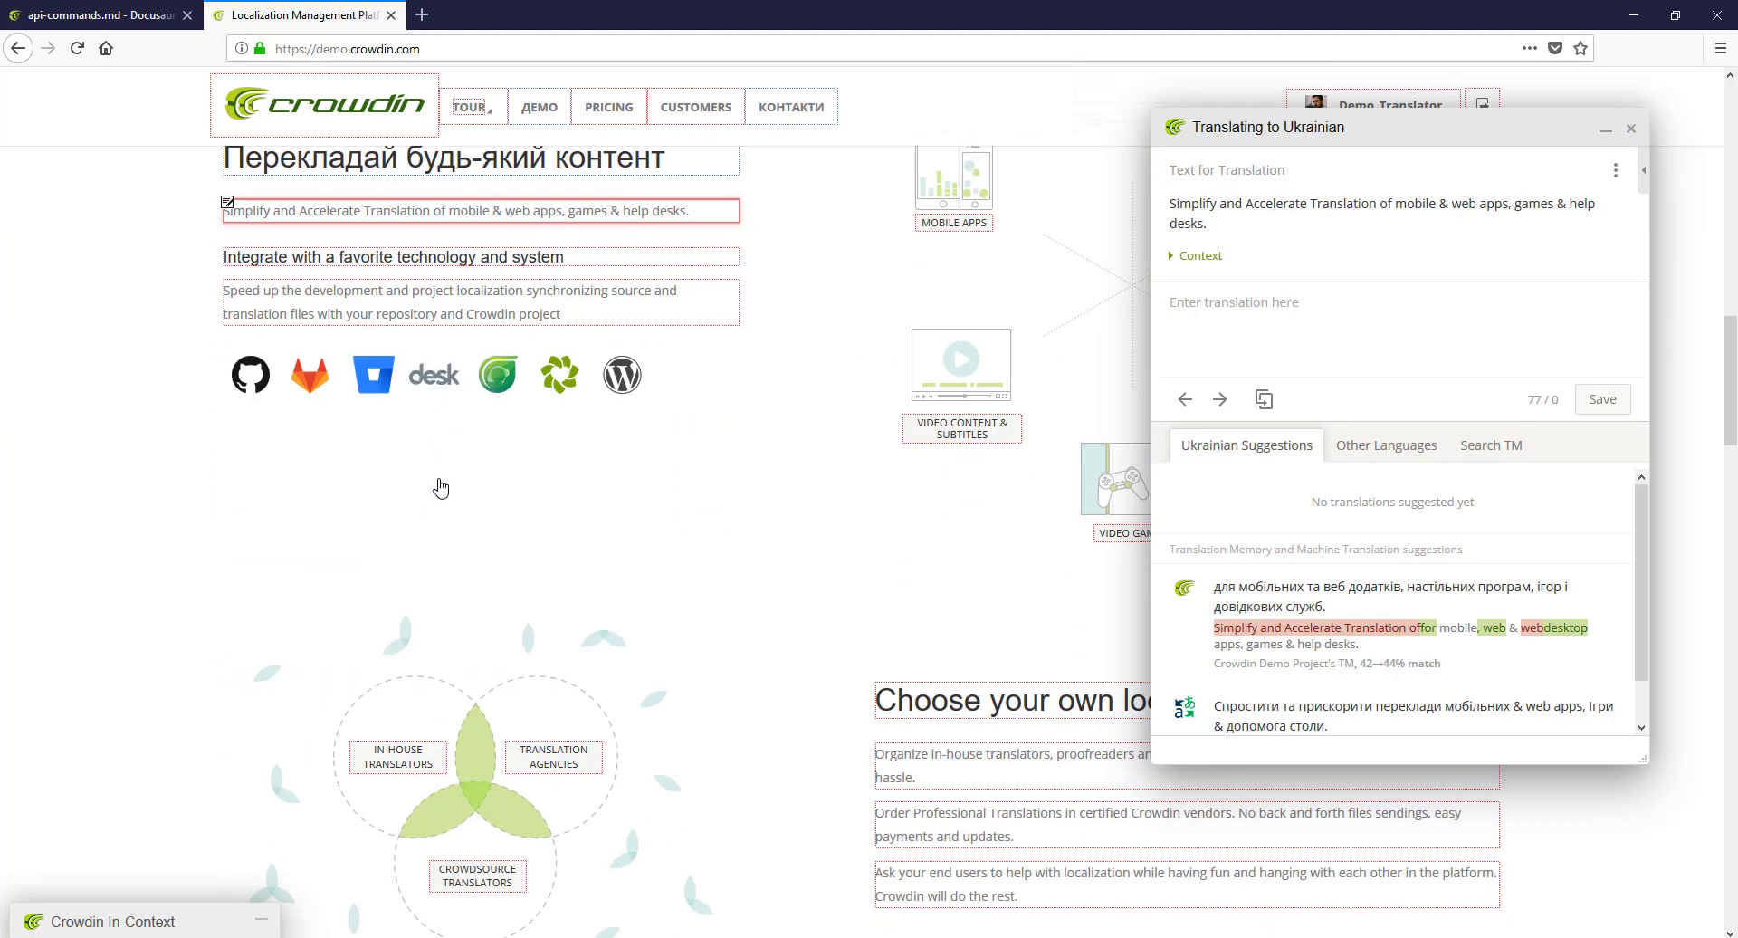
left_click(878, 516)
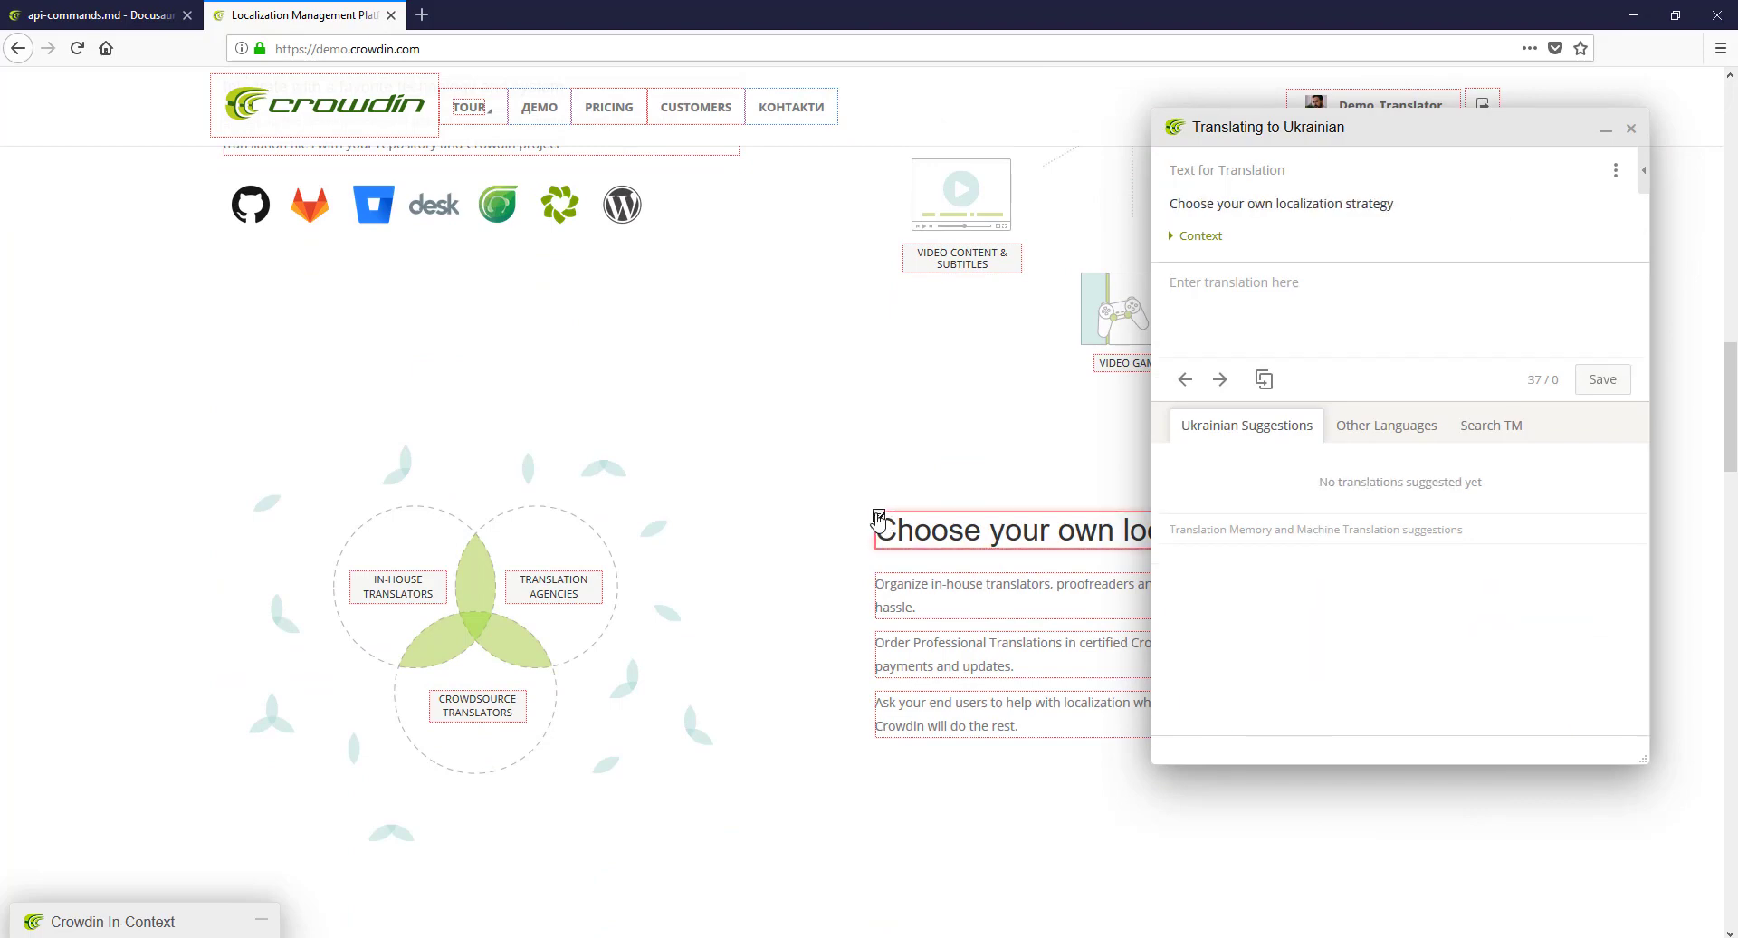
left_click(356, 576)
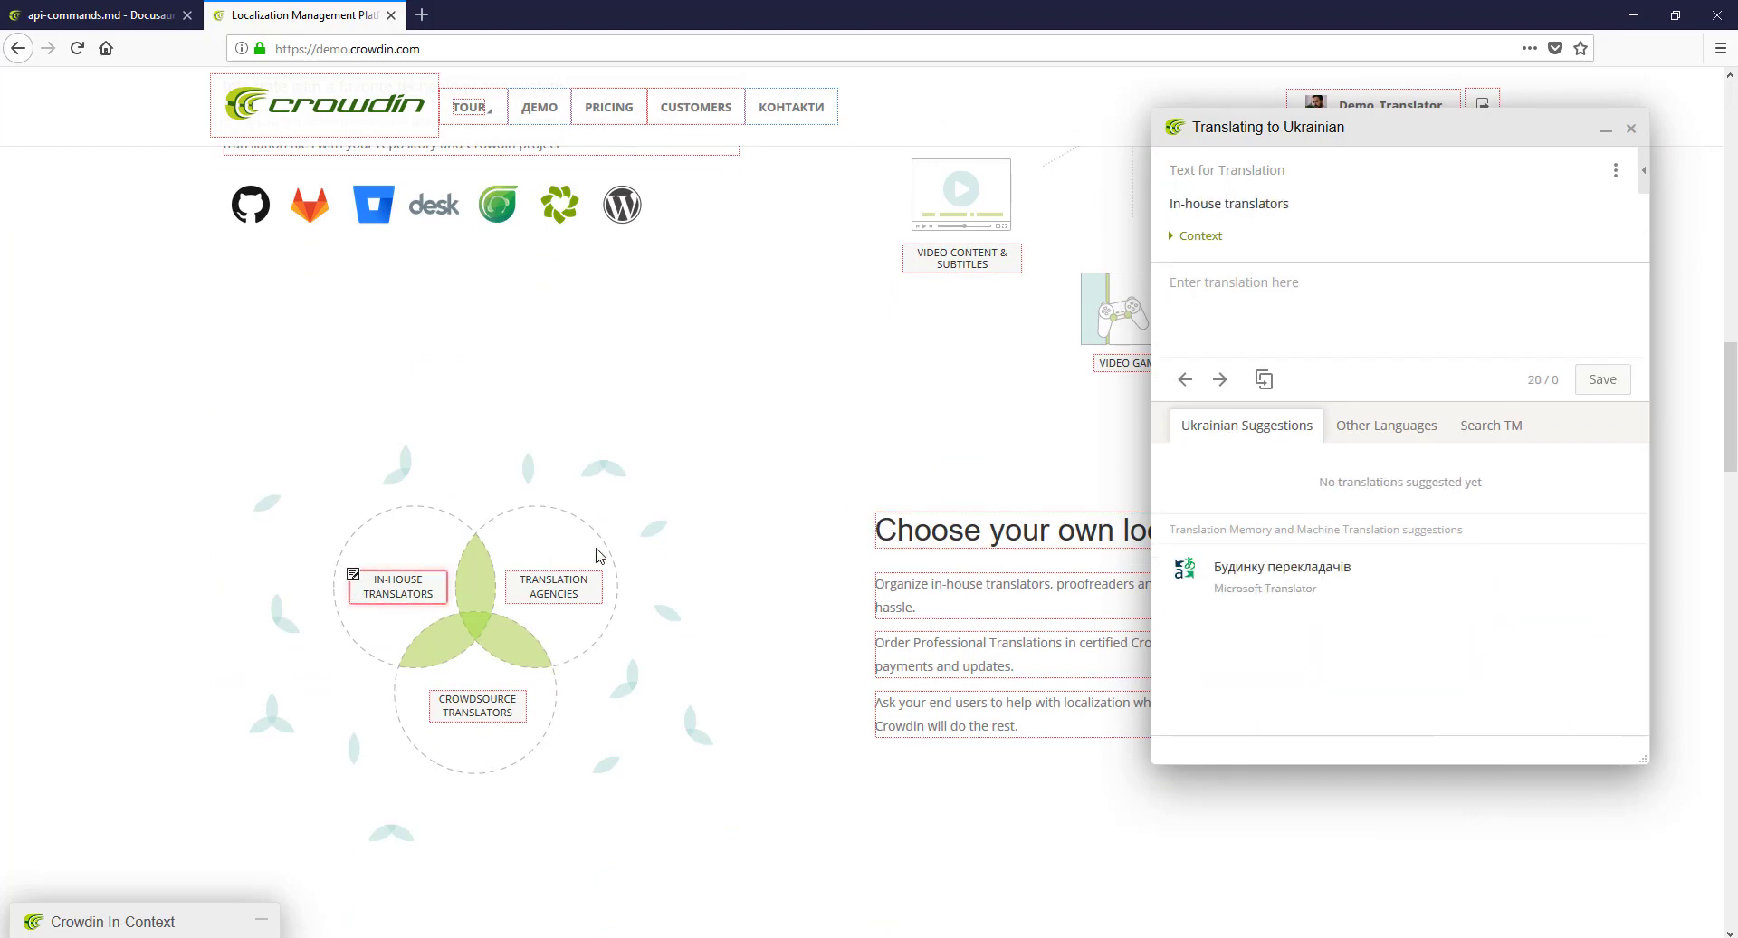
scroll(1371, 569, "down", 3)
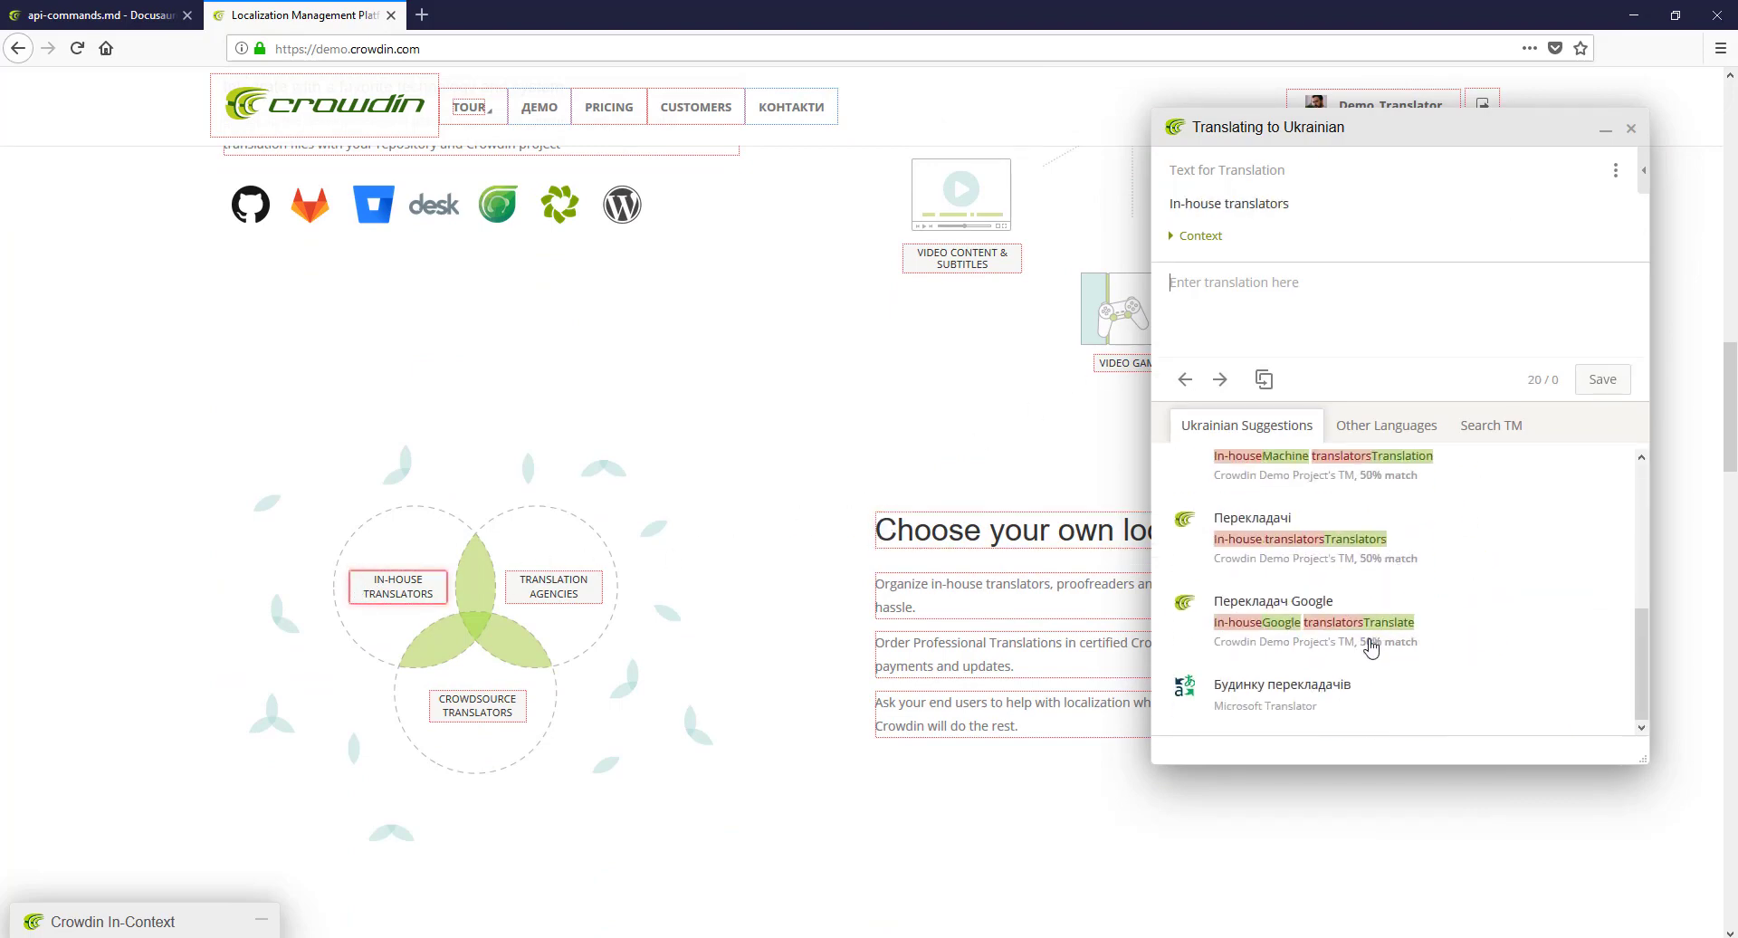
left_click(1371, 683)
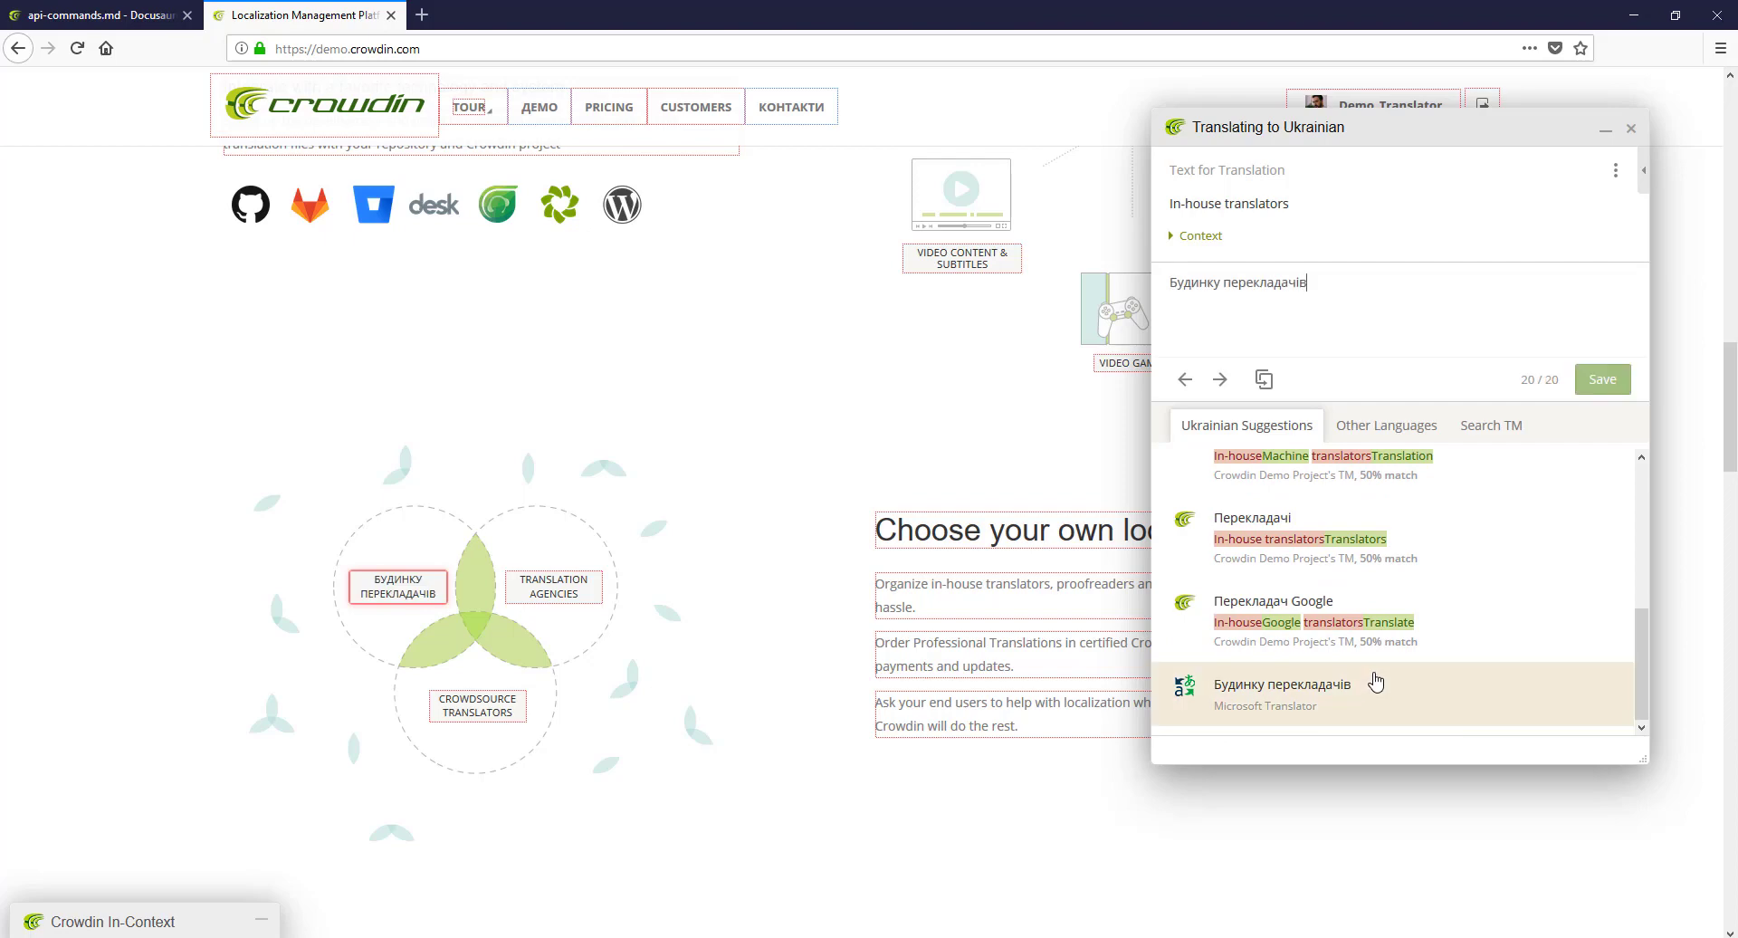
left_click(1600, 380)
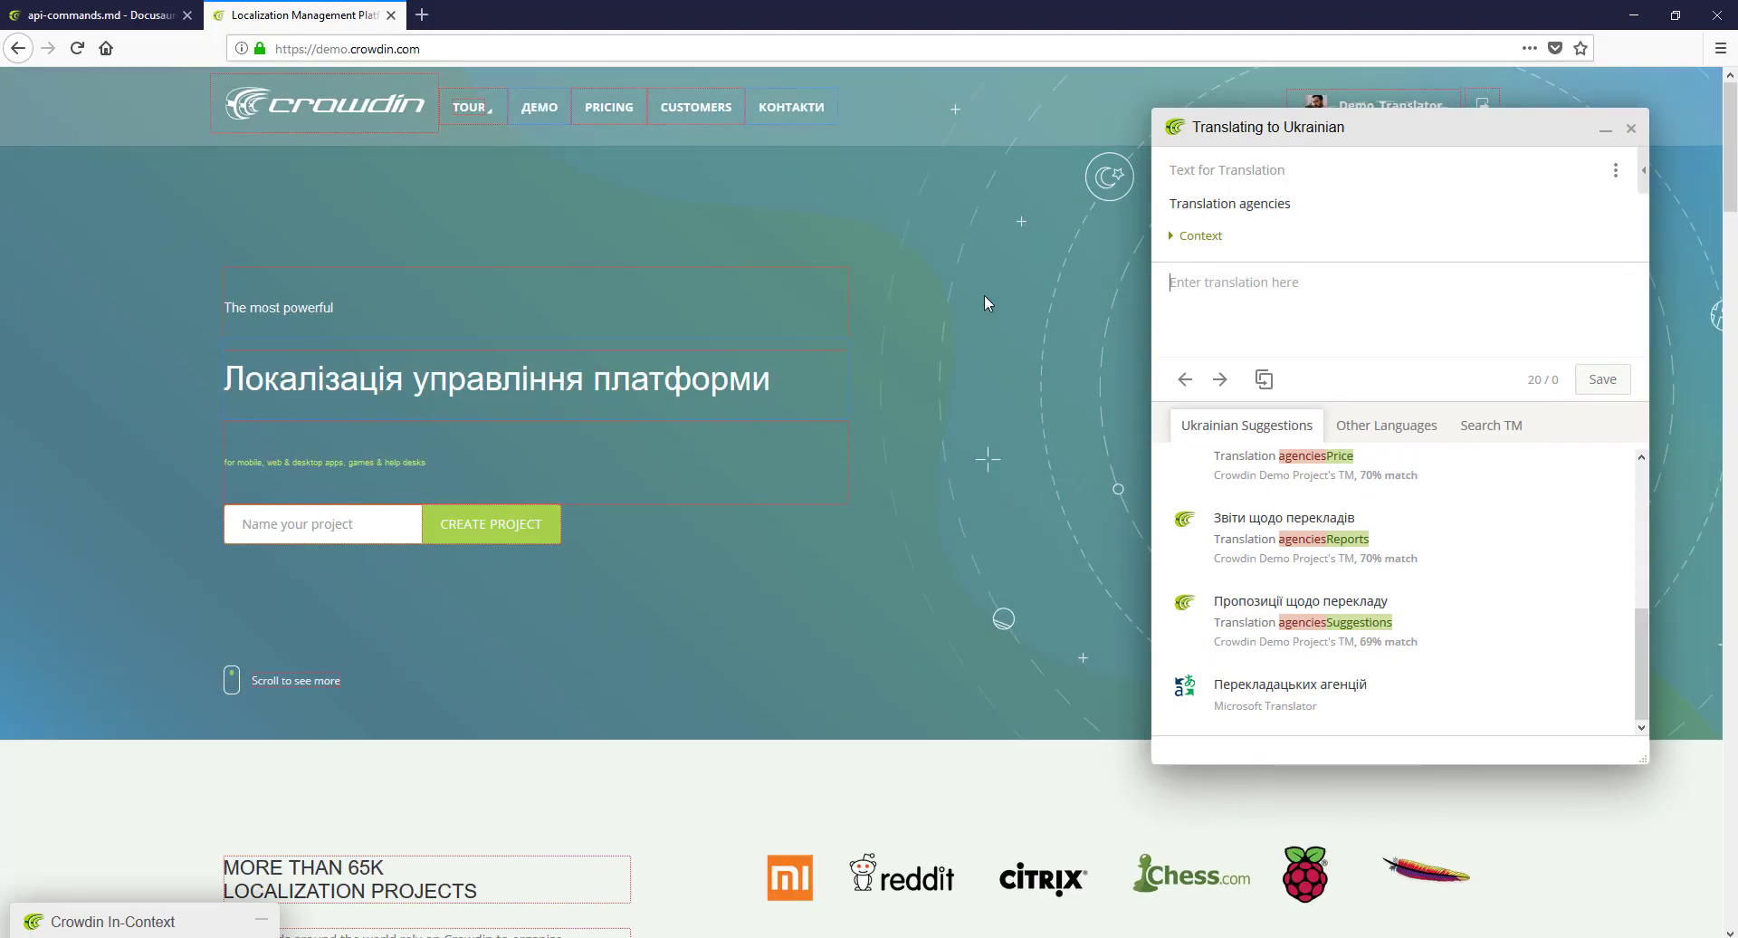
Step: Open the Demo_Translator profile and display its activity log
left_click(1385, 101)
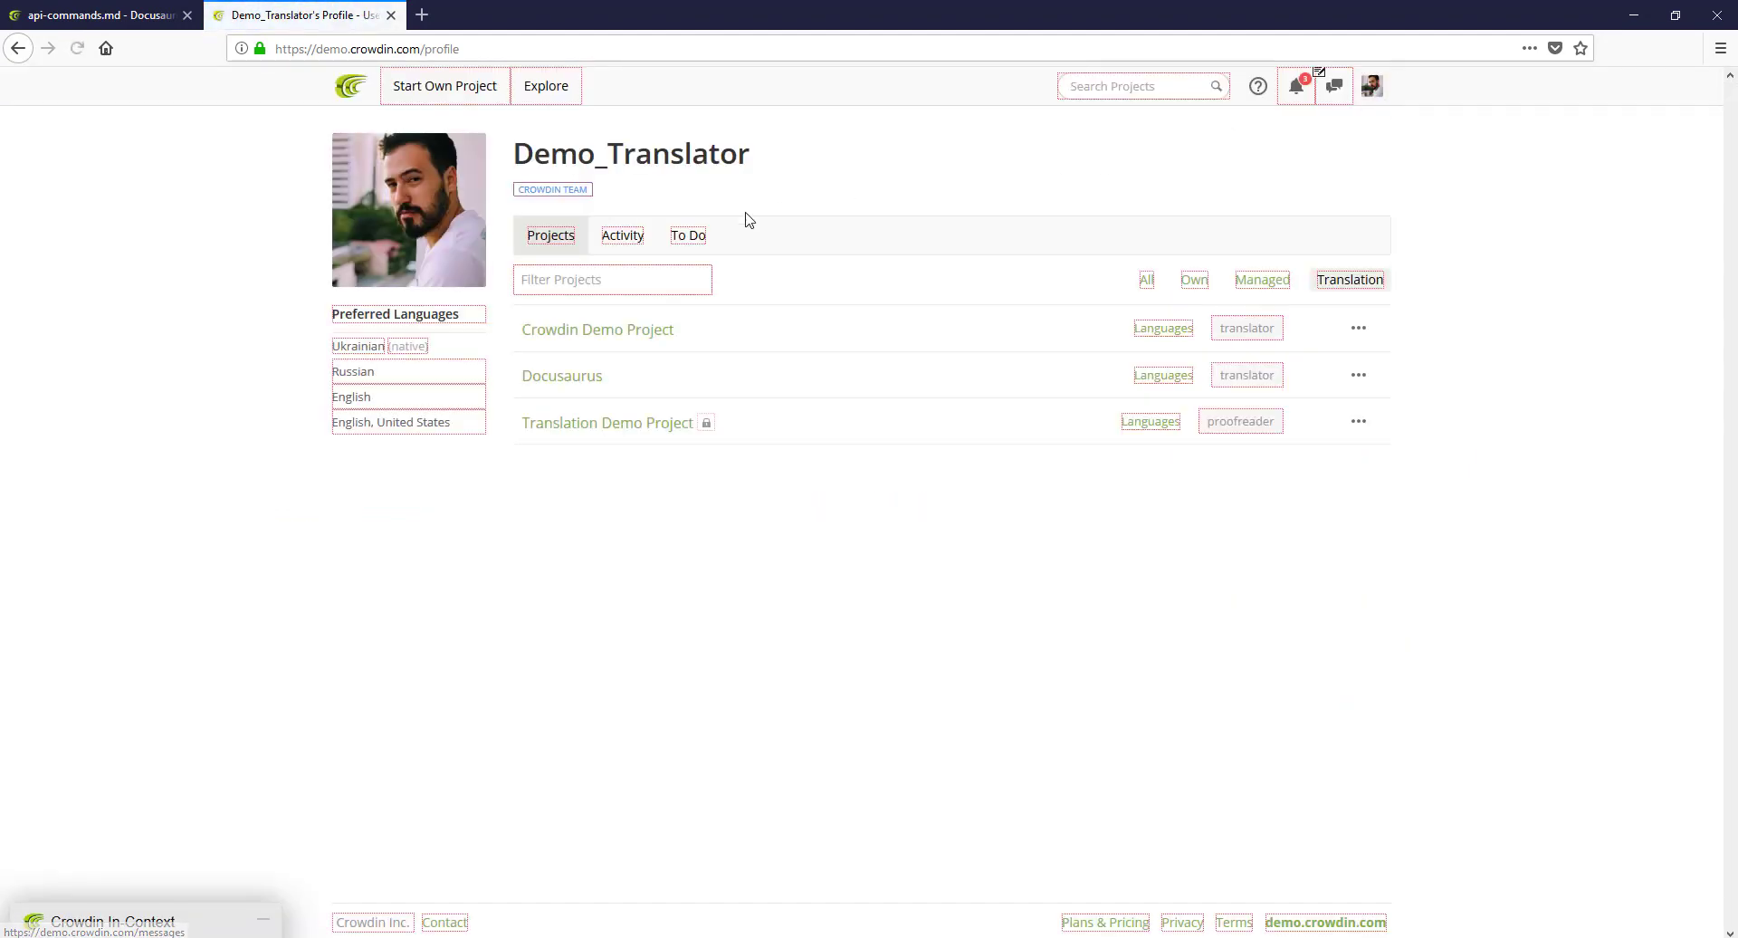
left_click(638, 250)
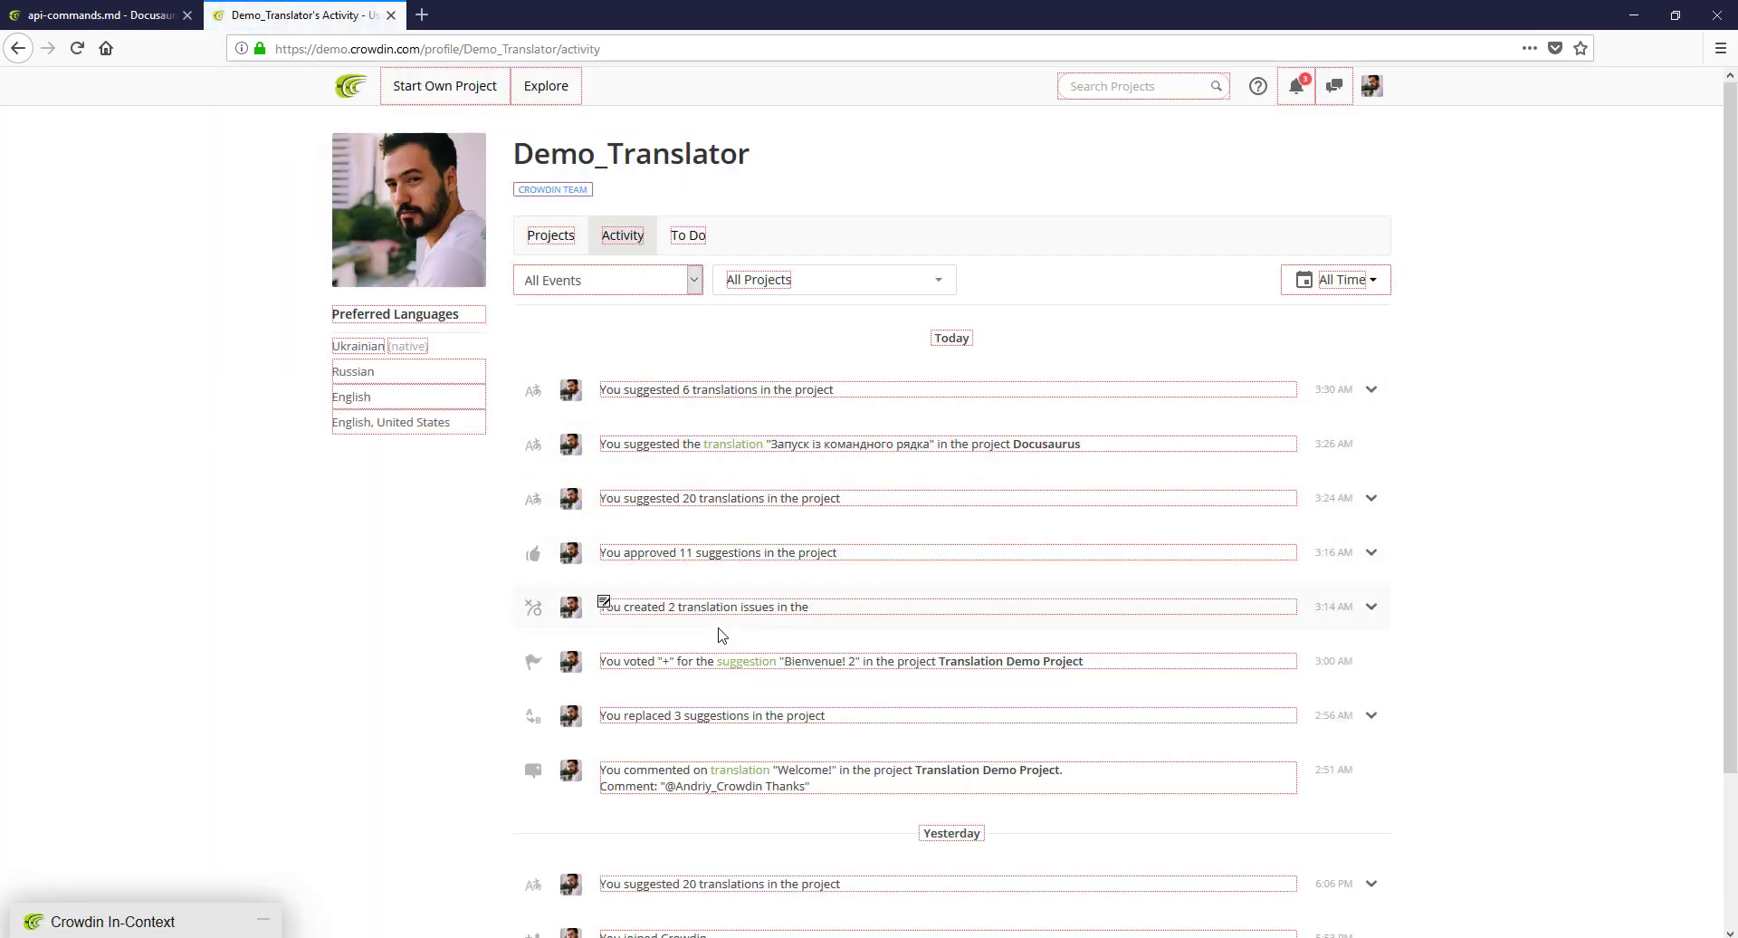
scroll(694, 571, "down", 1)
scroll(694, 571, "down", 1)
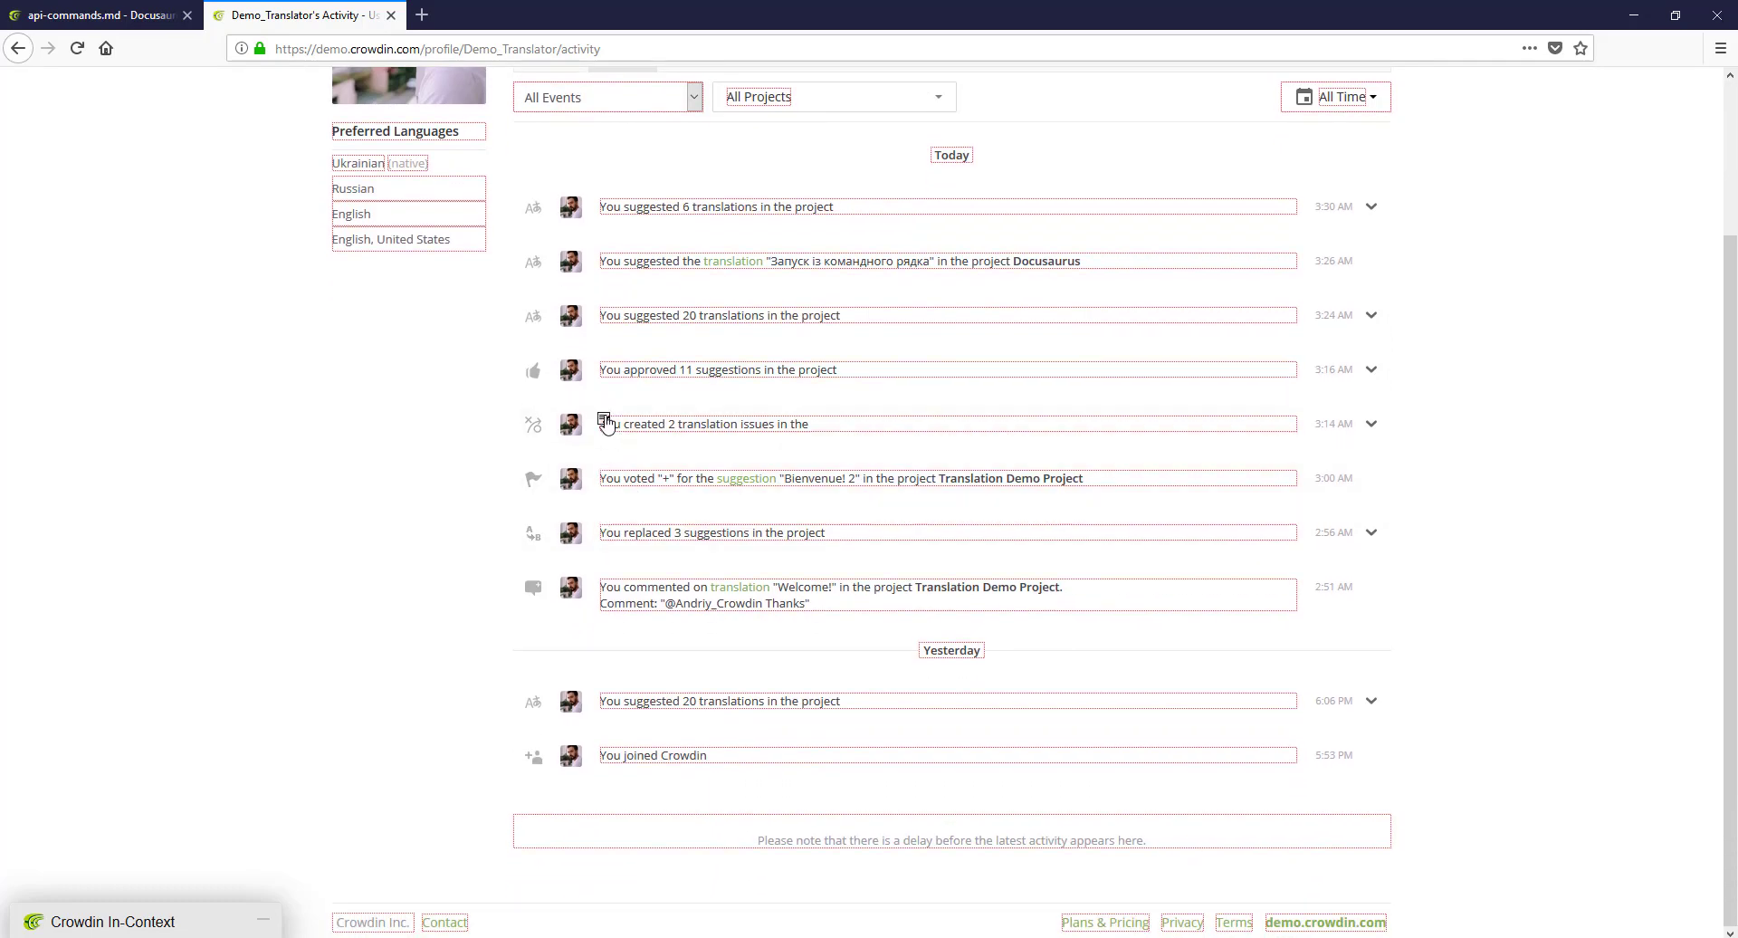
Step: Open the "{user} suggested … translations in the project" activity string for Ukrainian translation and move the translation window clear of the activity list
left_click(606, 418)
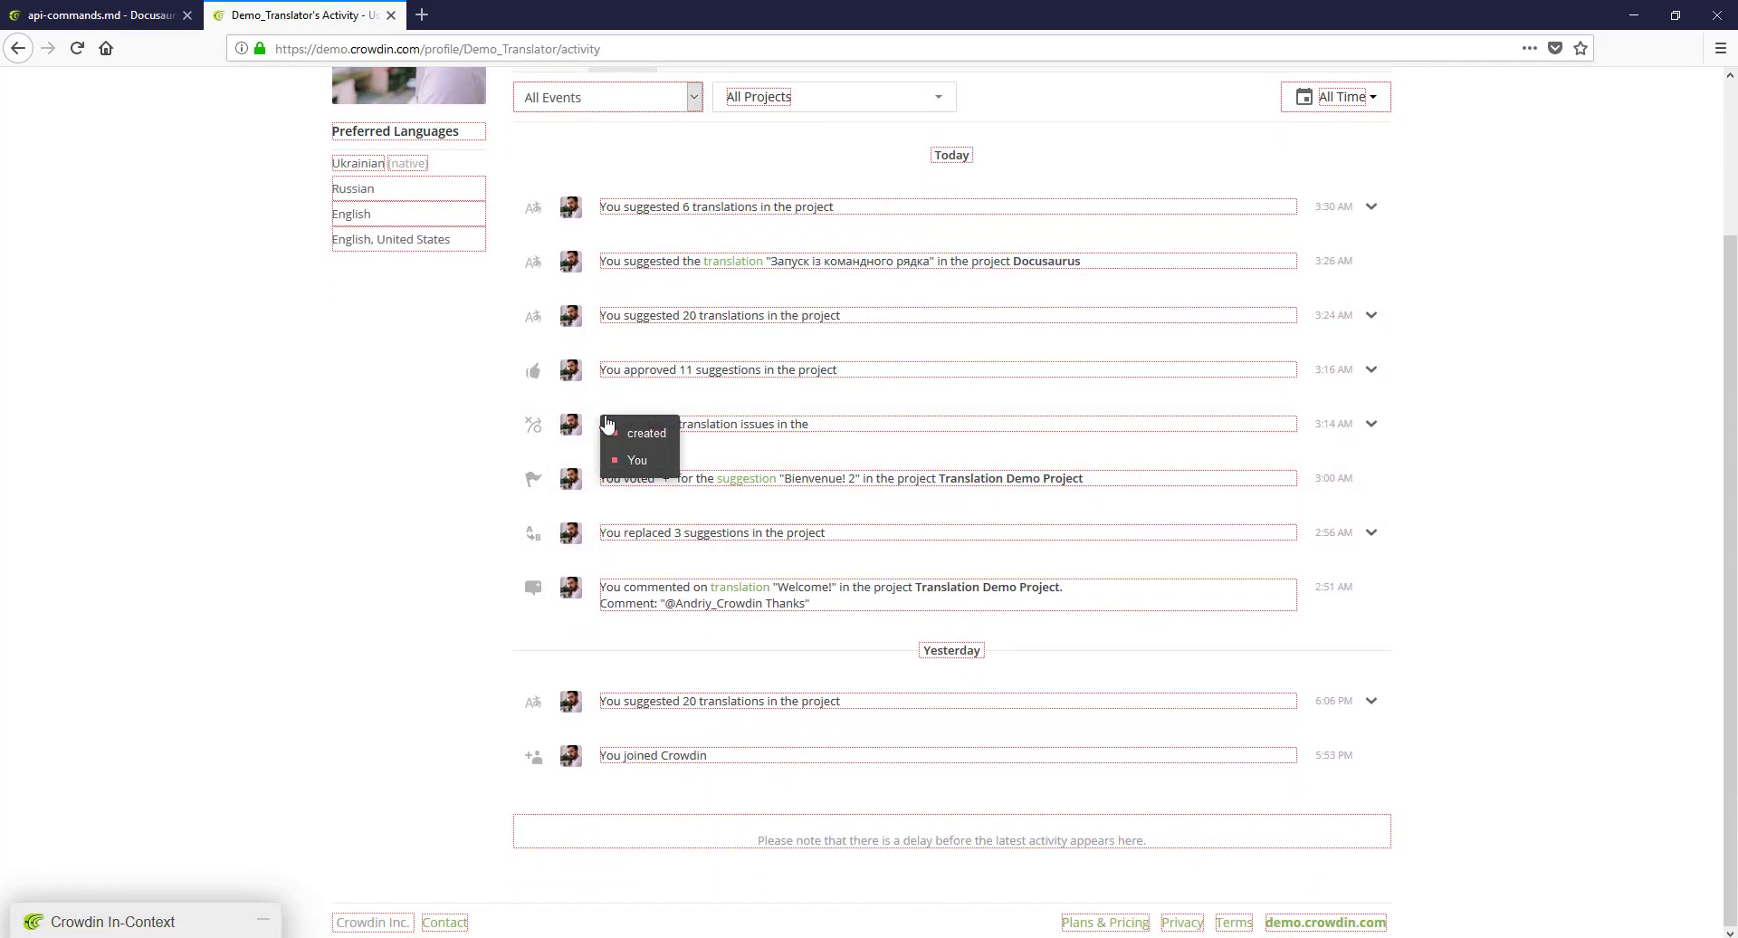
left_click(605, 210)
left_click(606, 218)
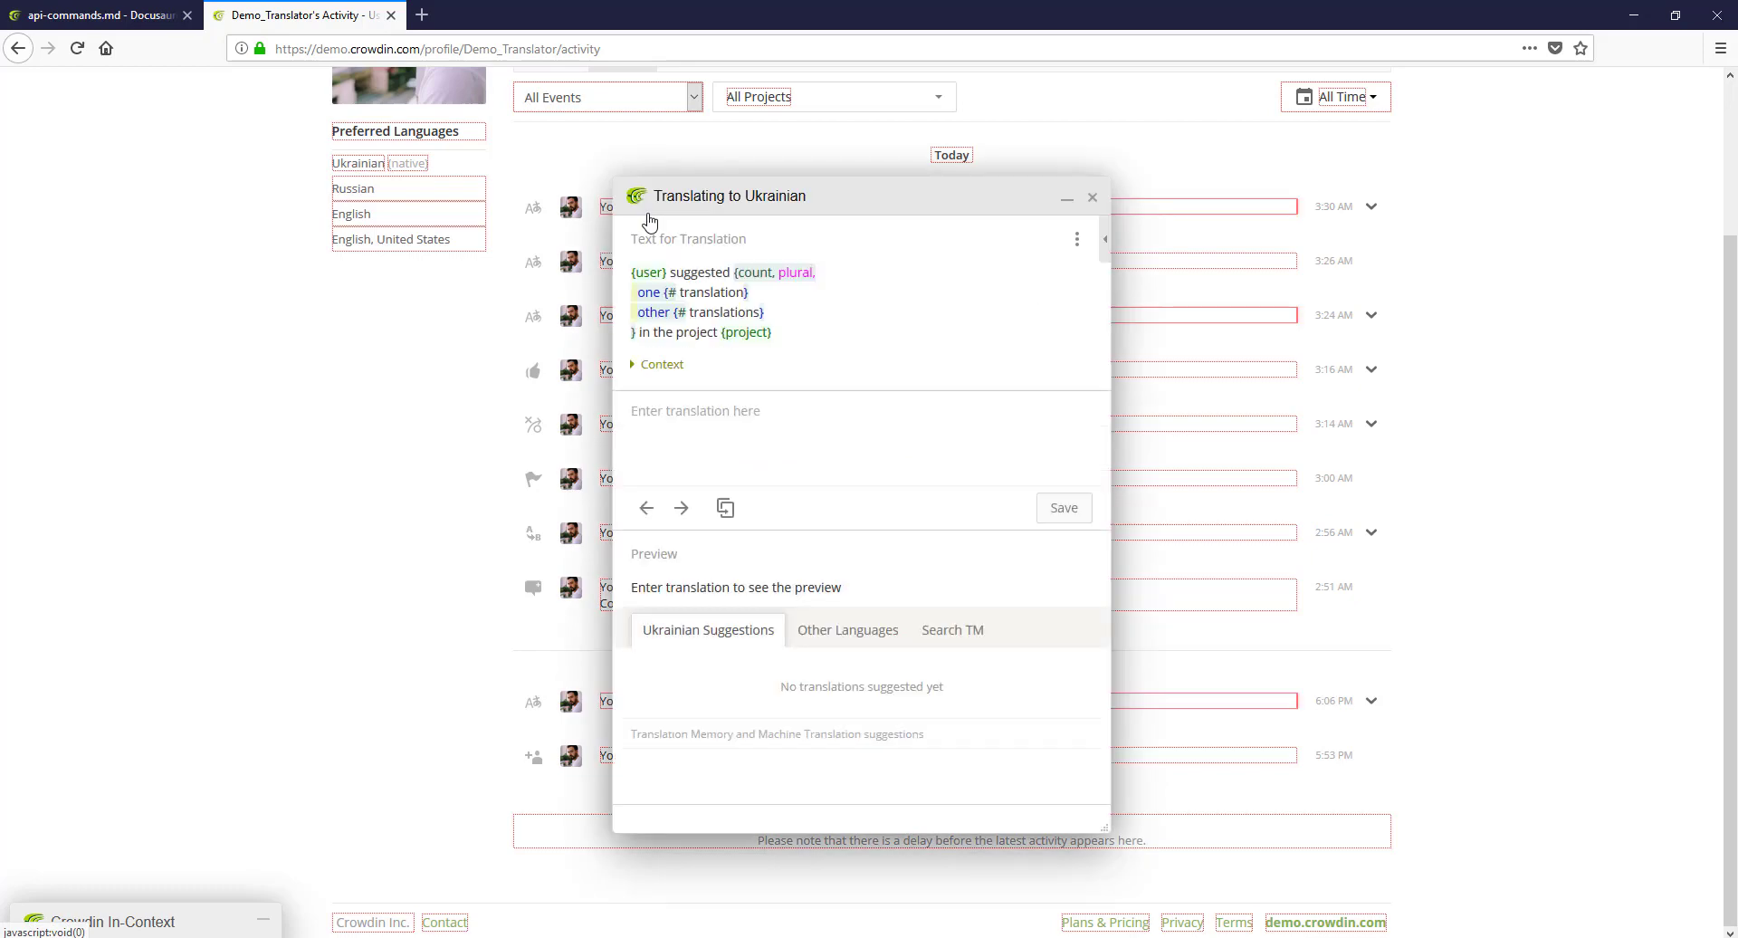
left_click_drag(828, 201, 1230, 158)
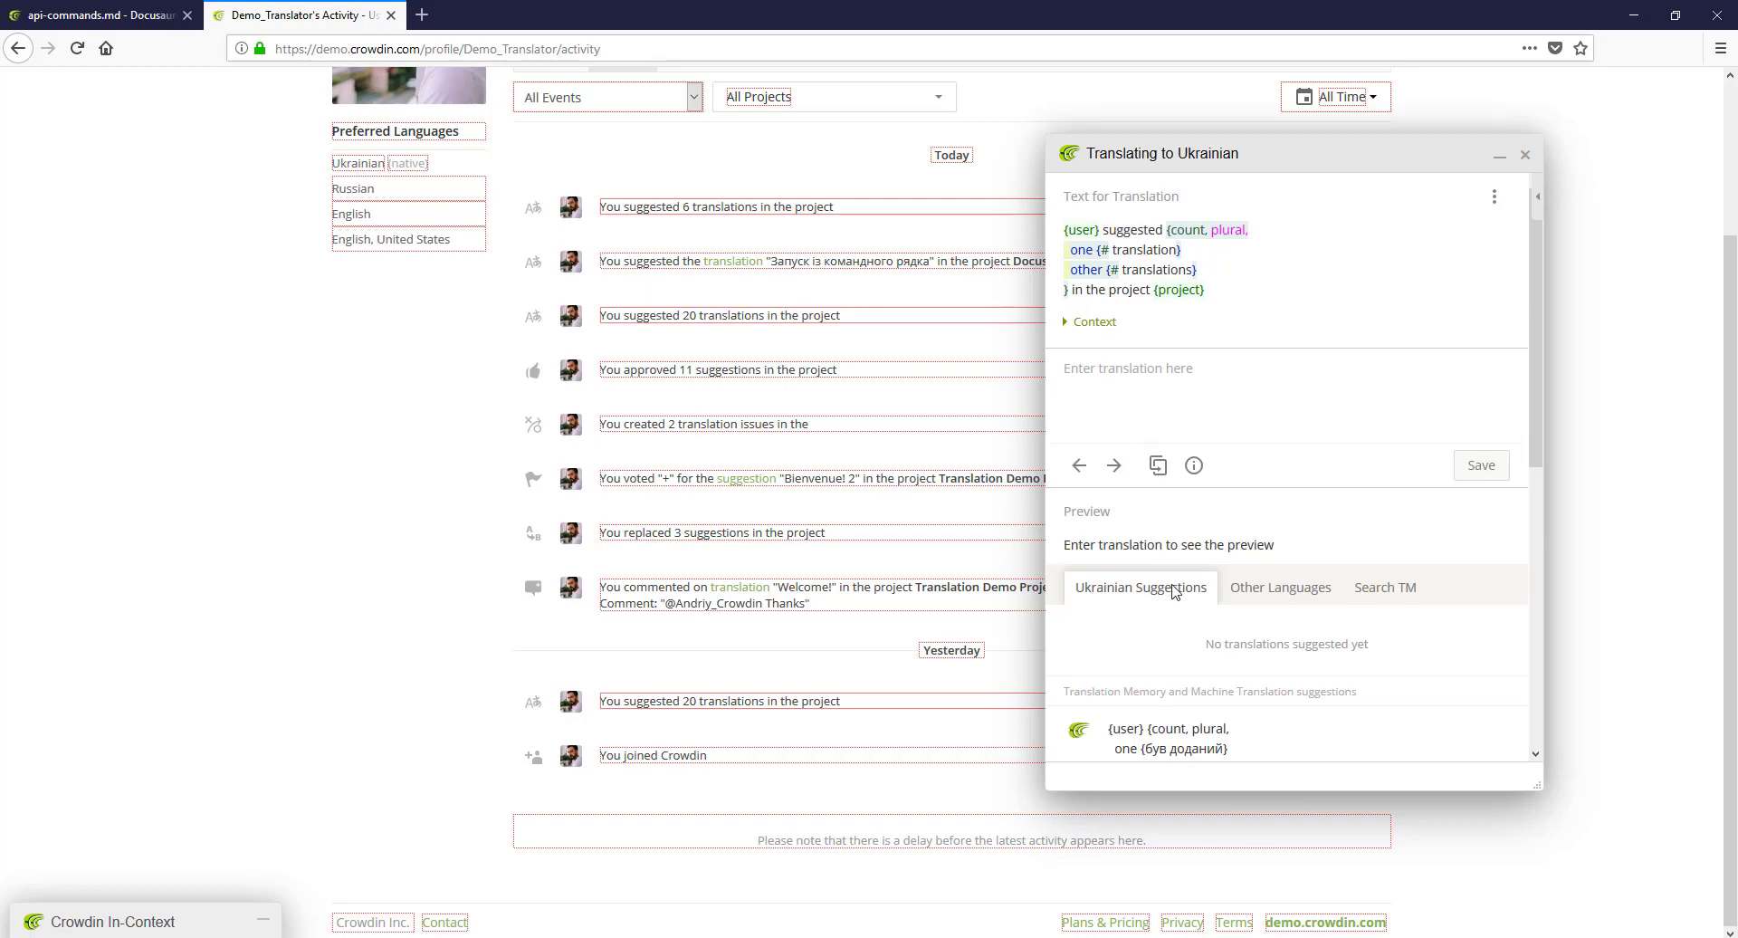
Step: Preview the Crowdin Demo Project TM suggestion ending in "до проекту {project}" in the activity log, and close the translation window without saving
scroll(1217, 724, "down", 3)
scroll(1243, 650, "down", 5)
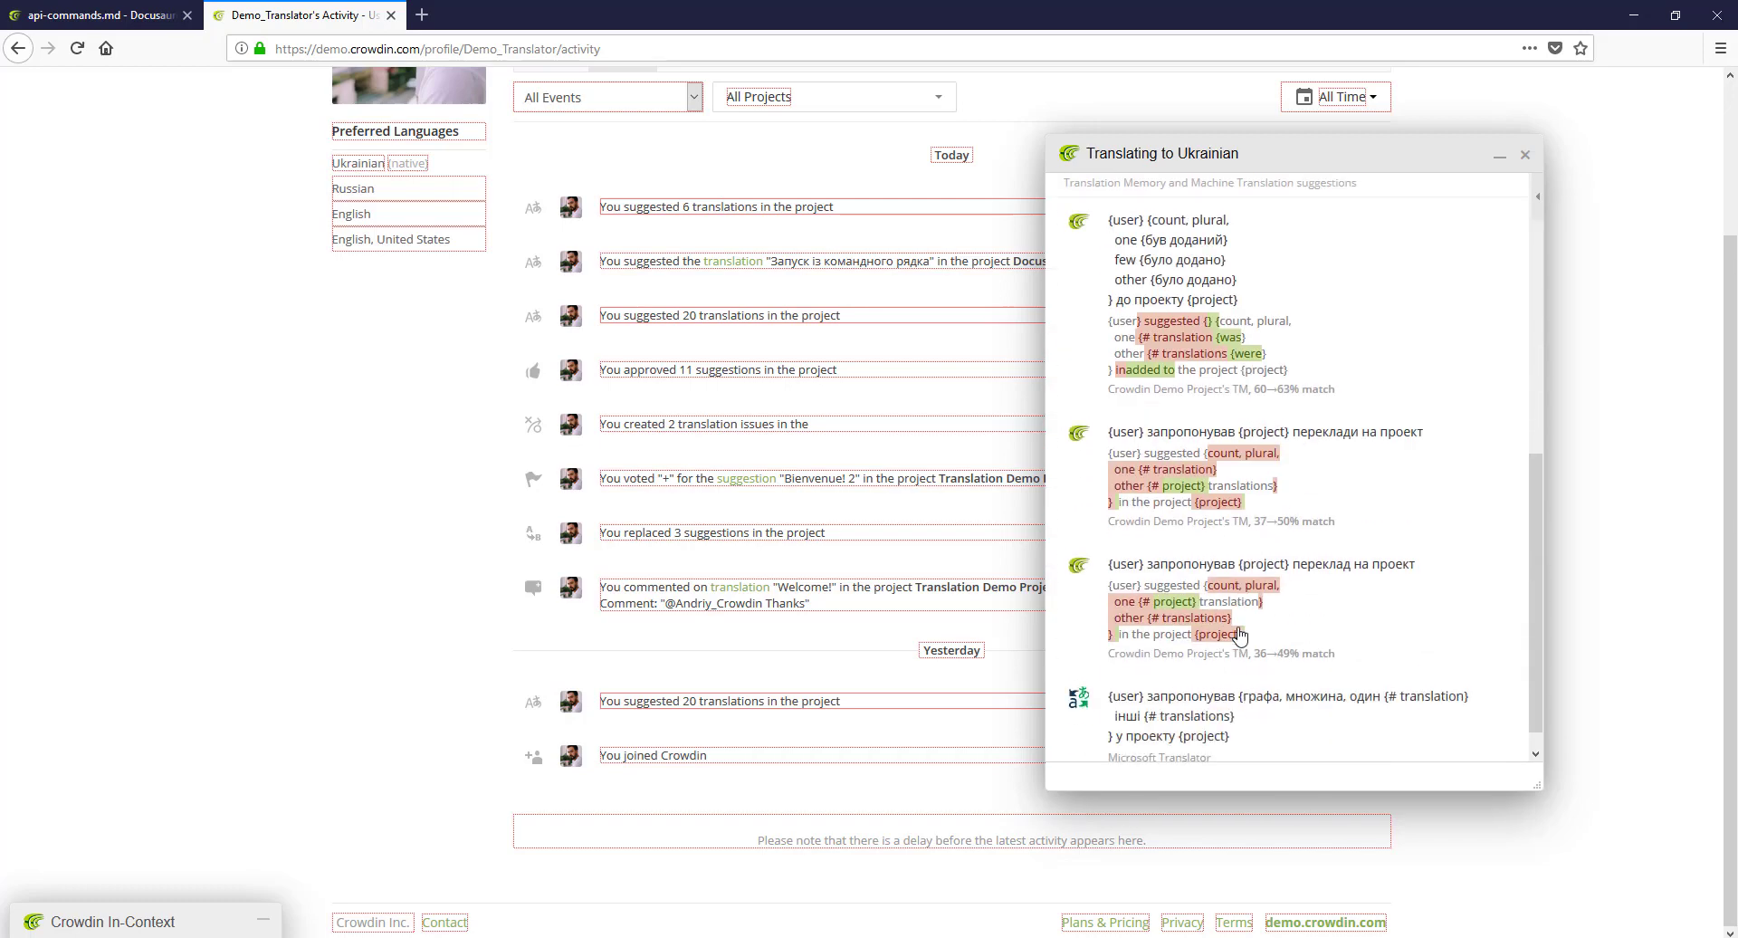
scroll(1222, 453, "up", 2)
left_click(1203, 350)
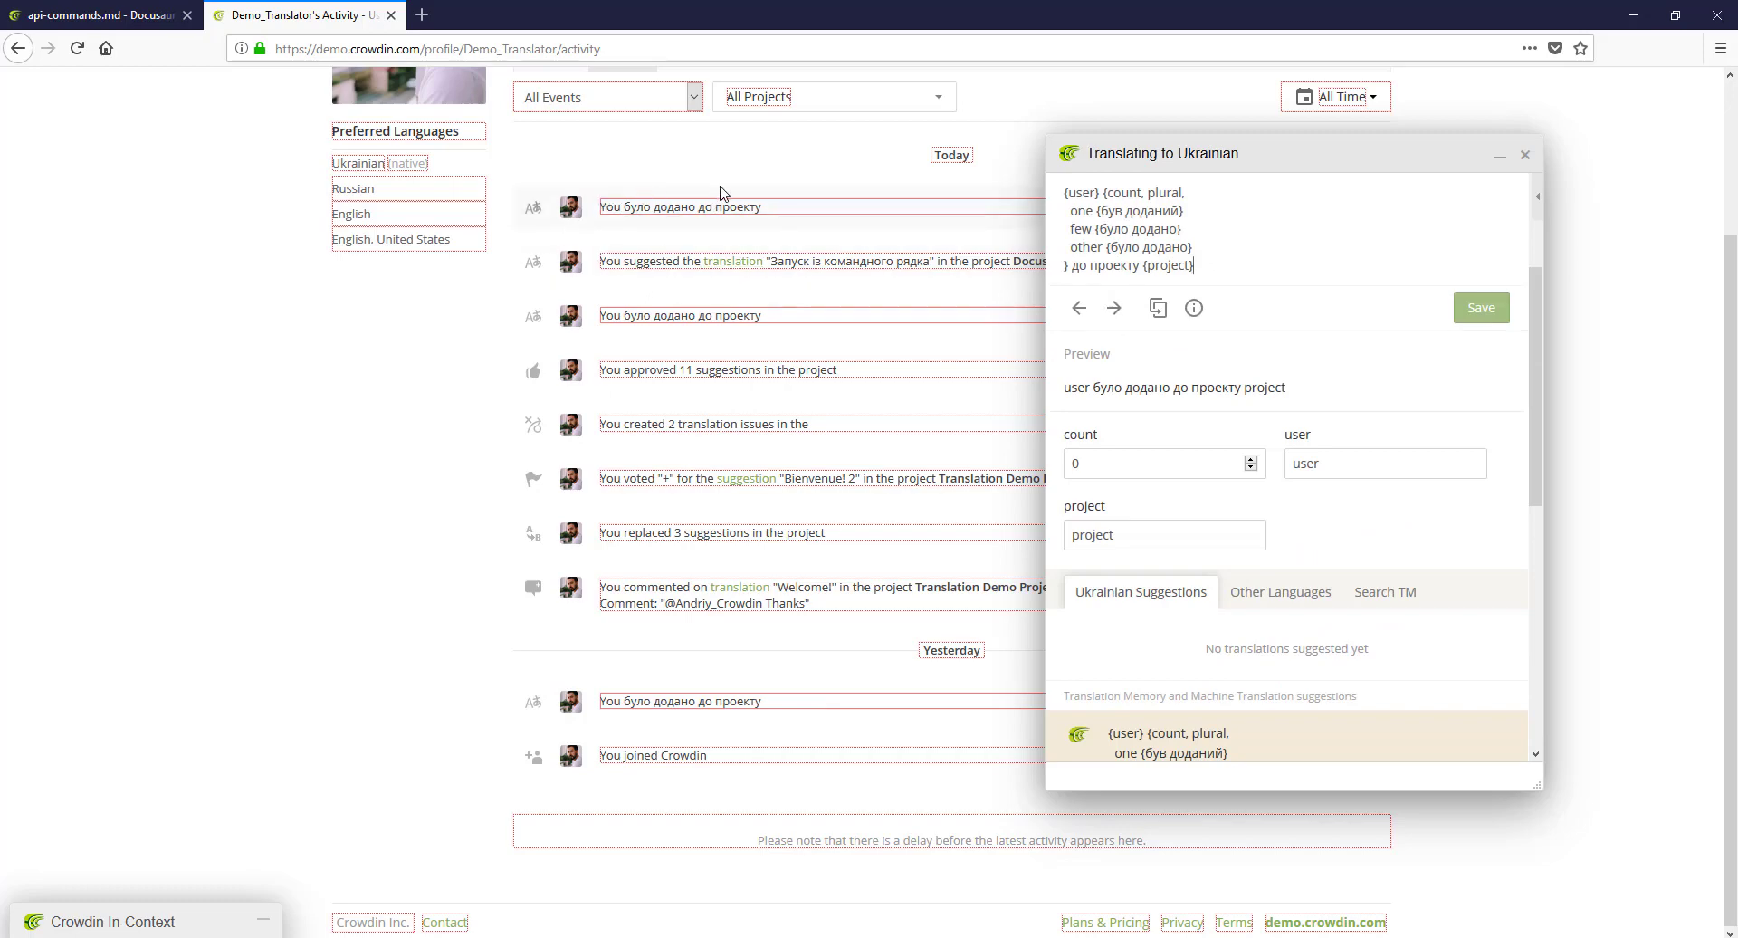
mouse_move(685, 206)
scroll(631, 199, "up", 2)
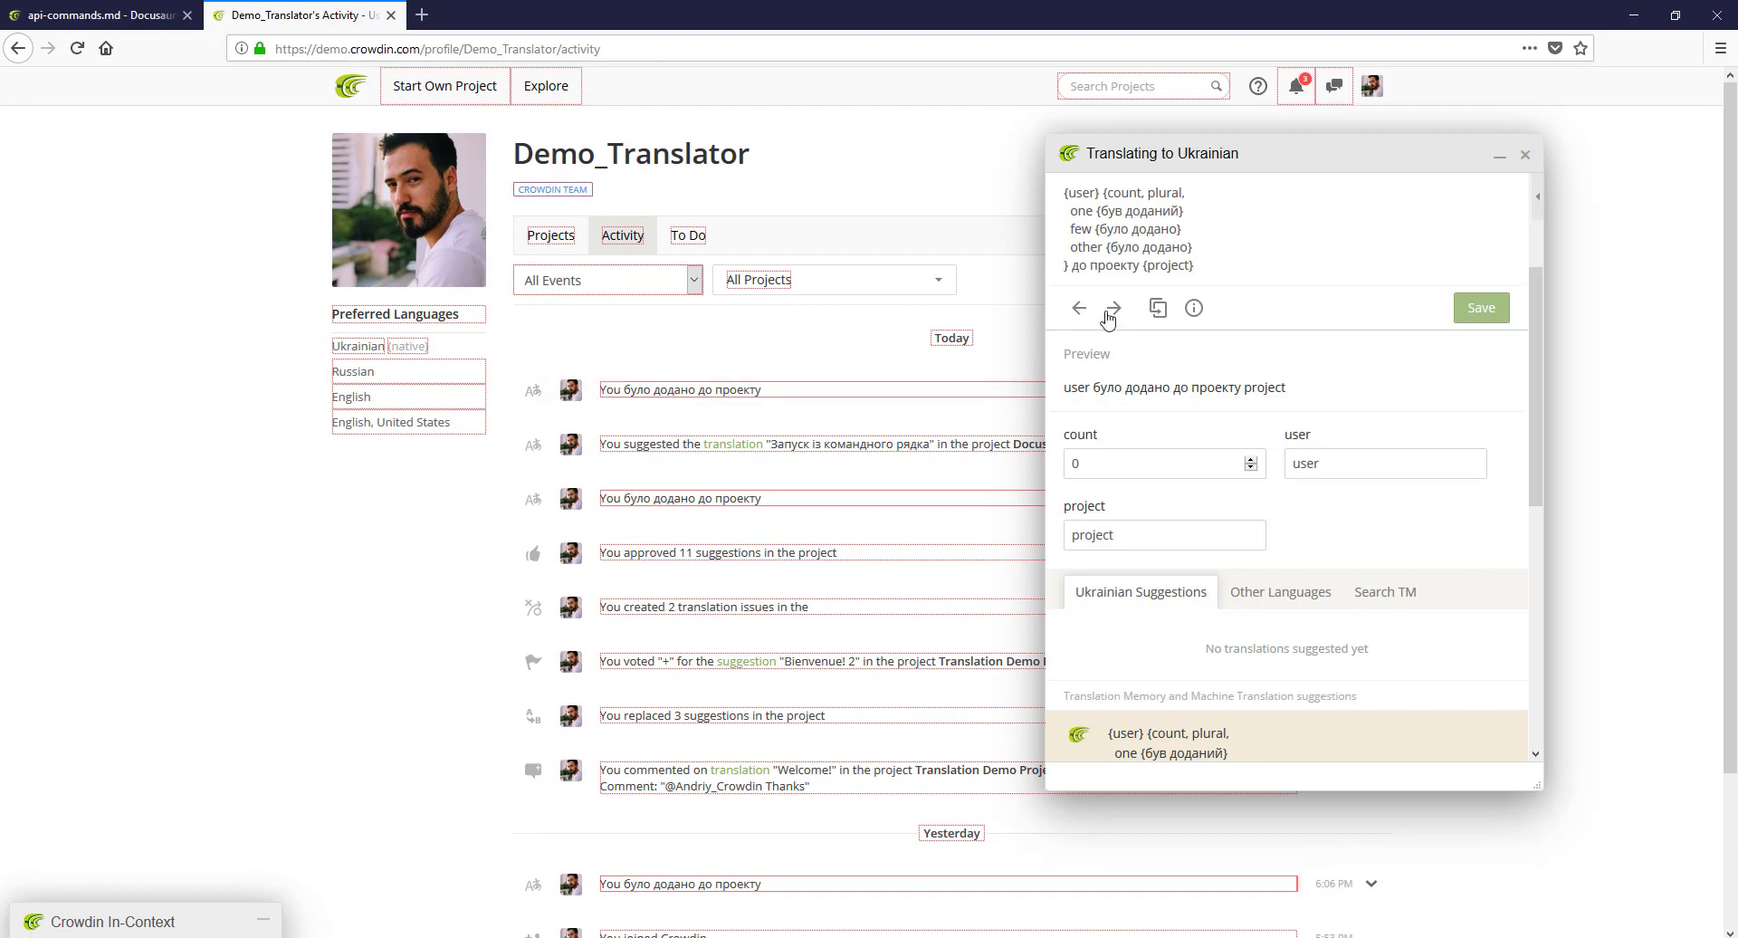
scroll(1182, 268, "up", 3)
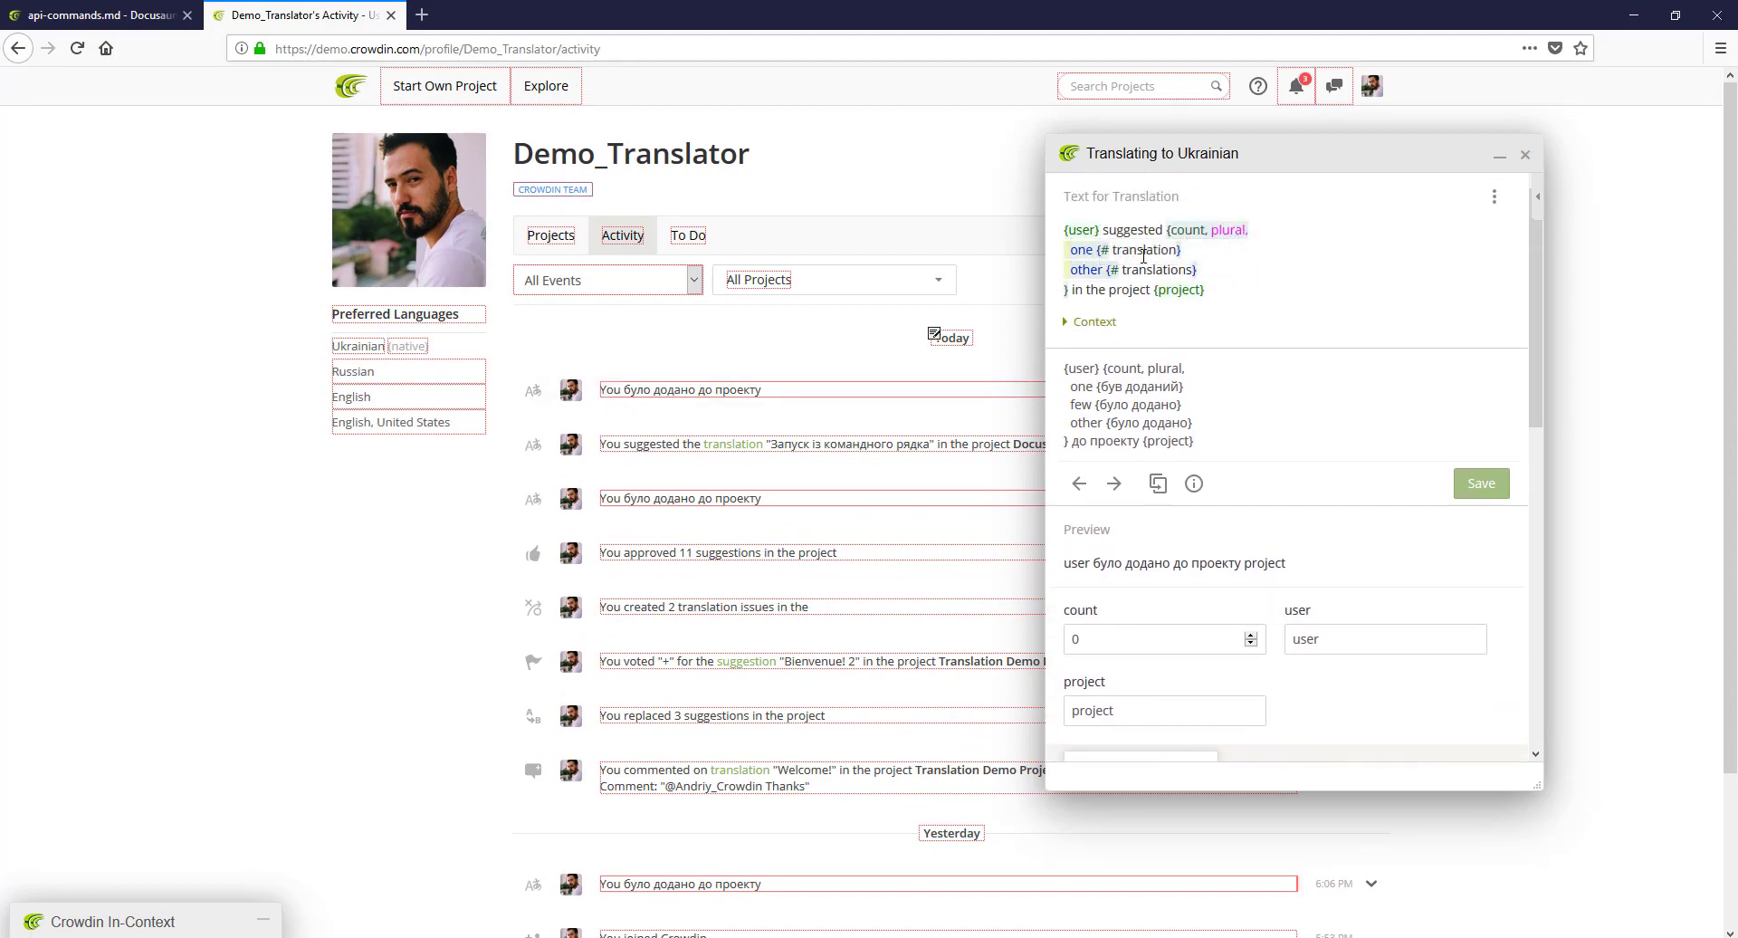
left_click(1524, 155)
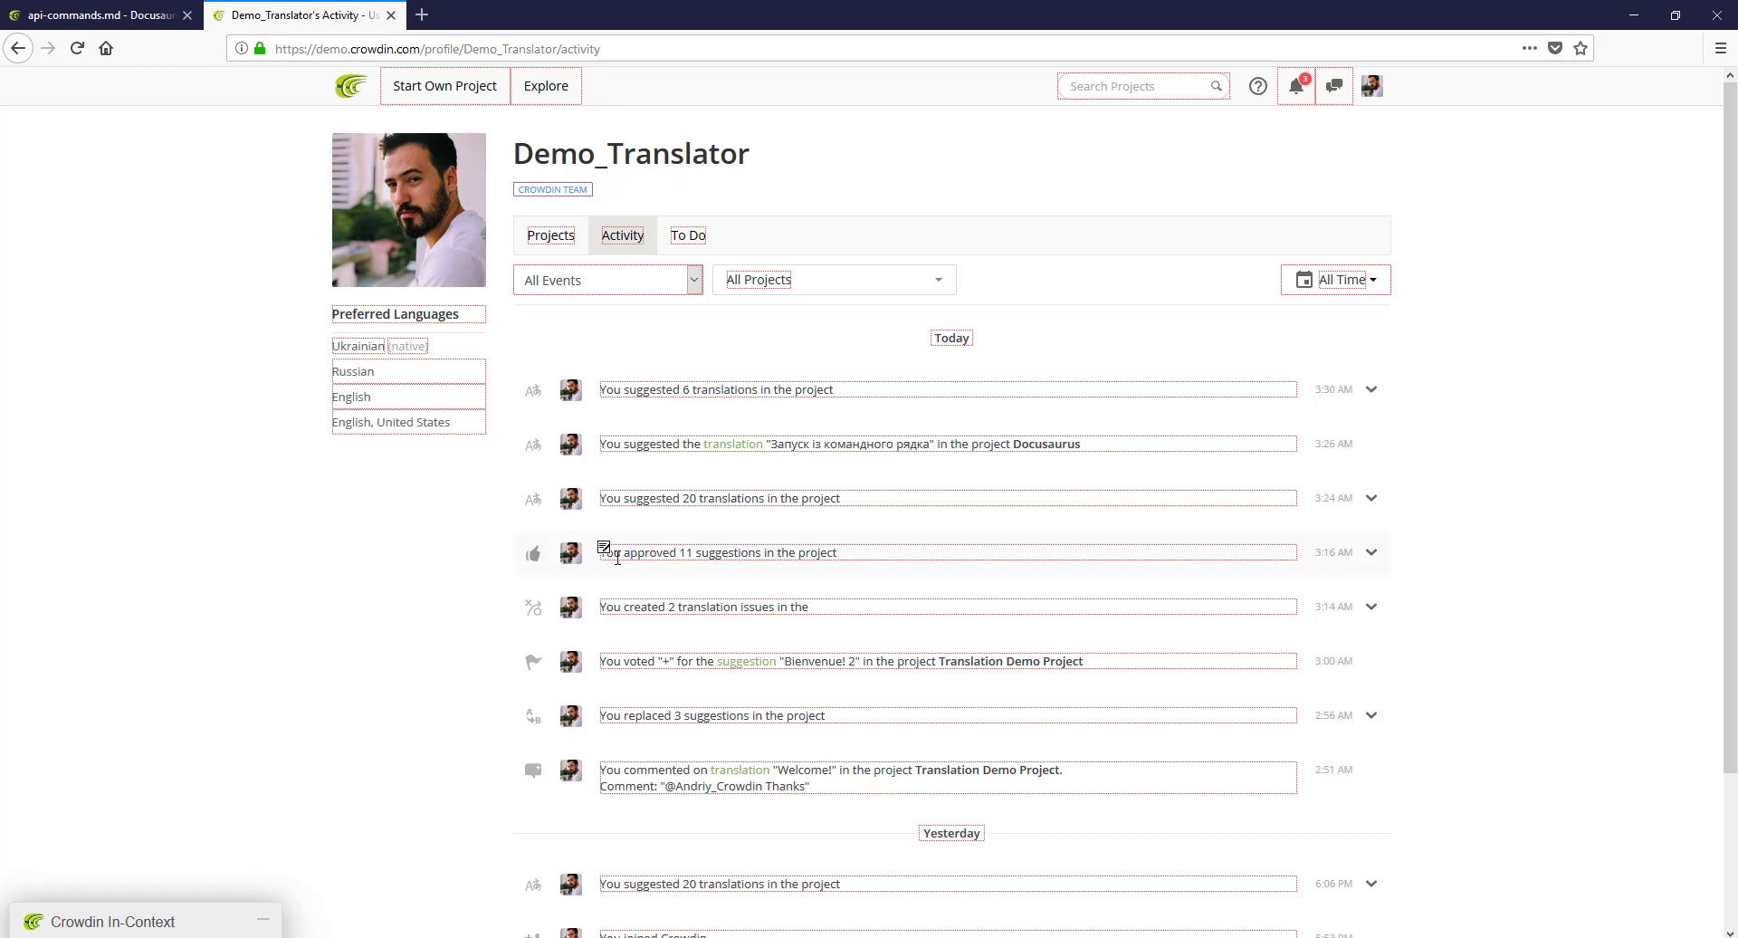
Step: Display the demo profile's project list, and return to the profile page on crowdin.com in the Docusaurus browser tab
left_click(573, 240)
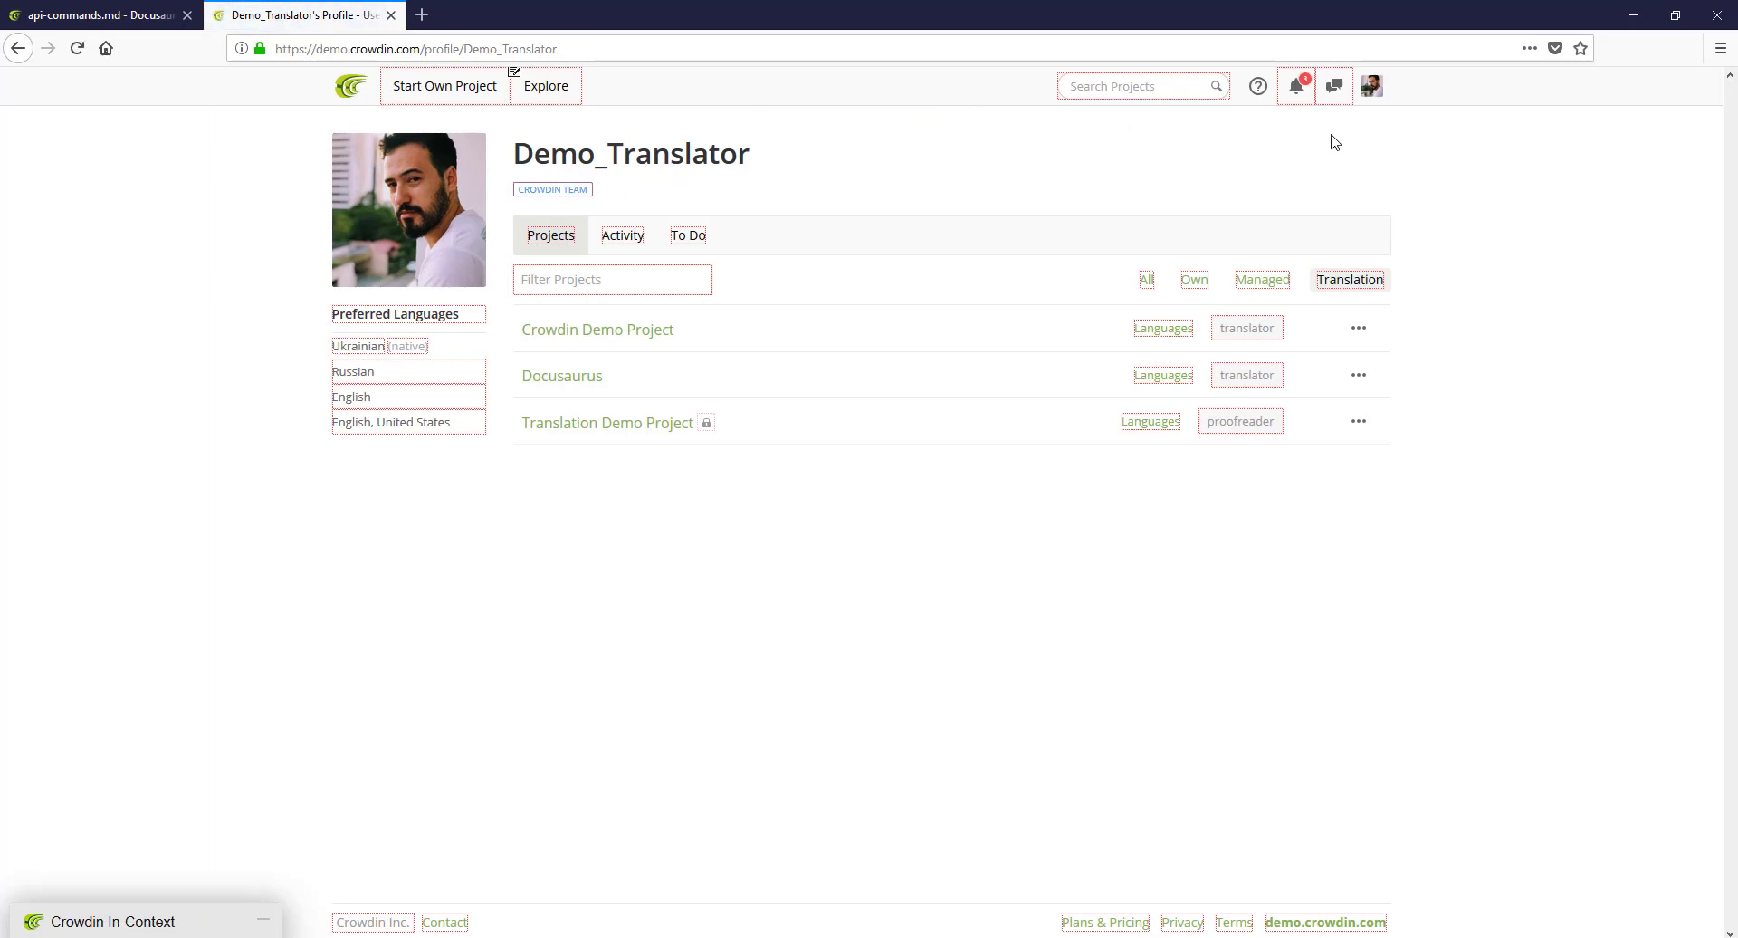
mouse_move(1131, 398)
left_click(104, 15)
left_click(22, 89)
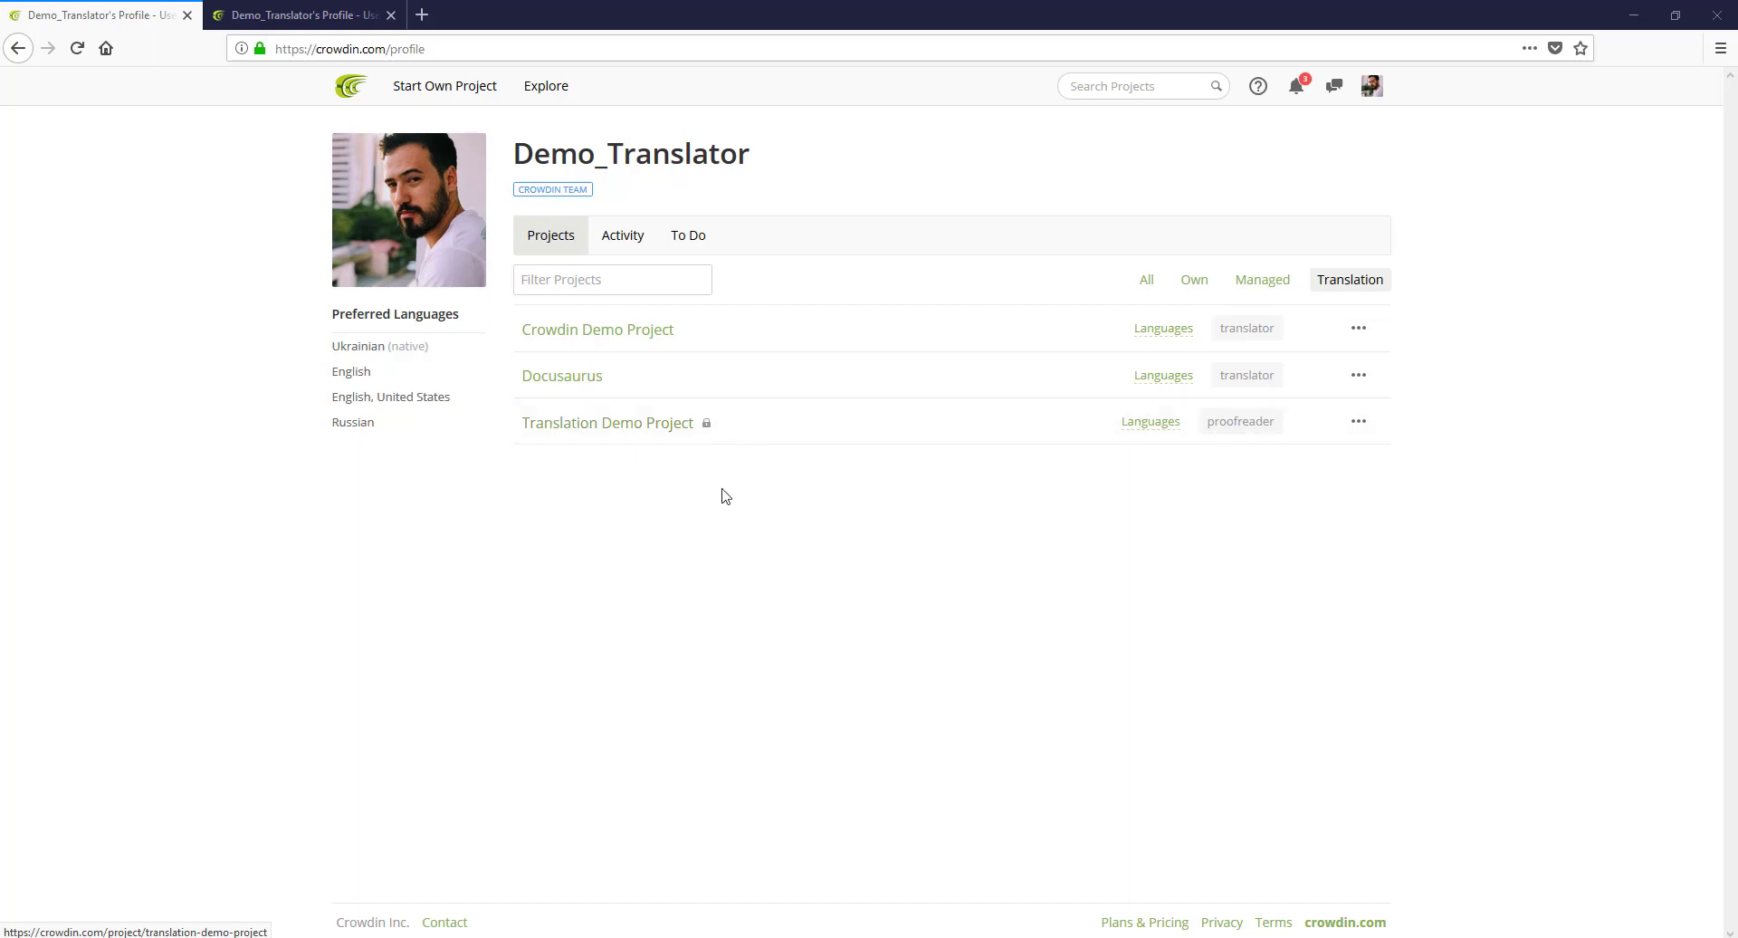
Step: View the Contact Crowdin Team page and return to the translator profile
left_click(452, 921)
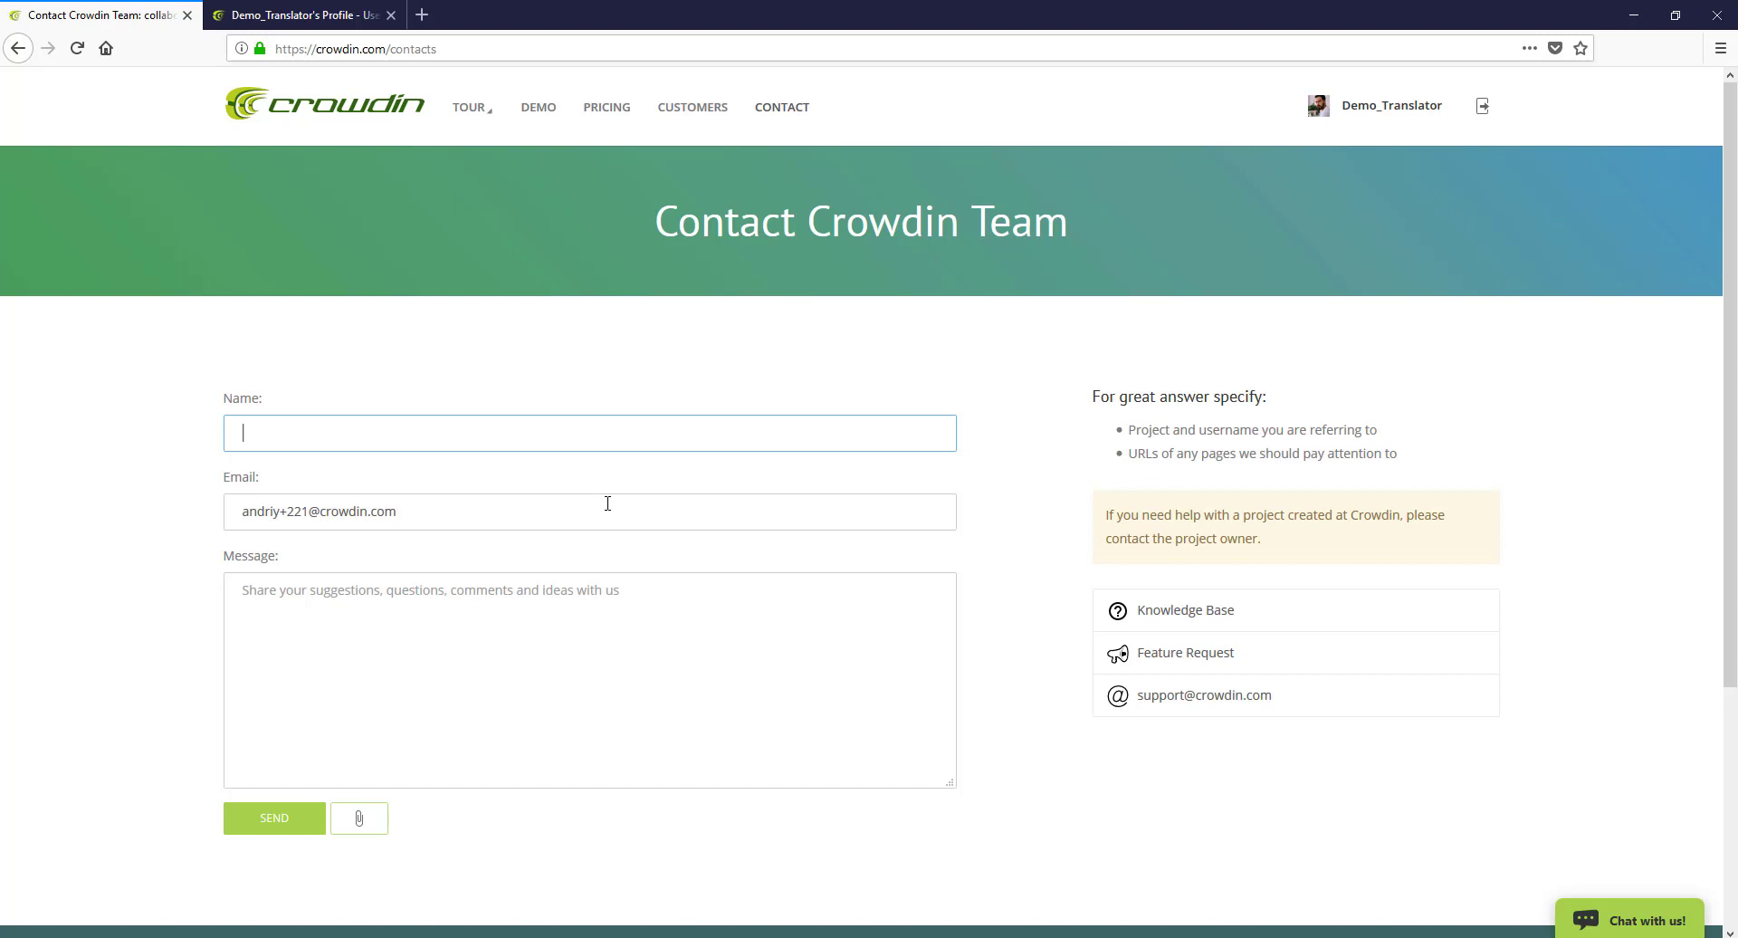
left_click(1367, 116)
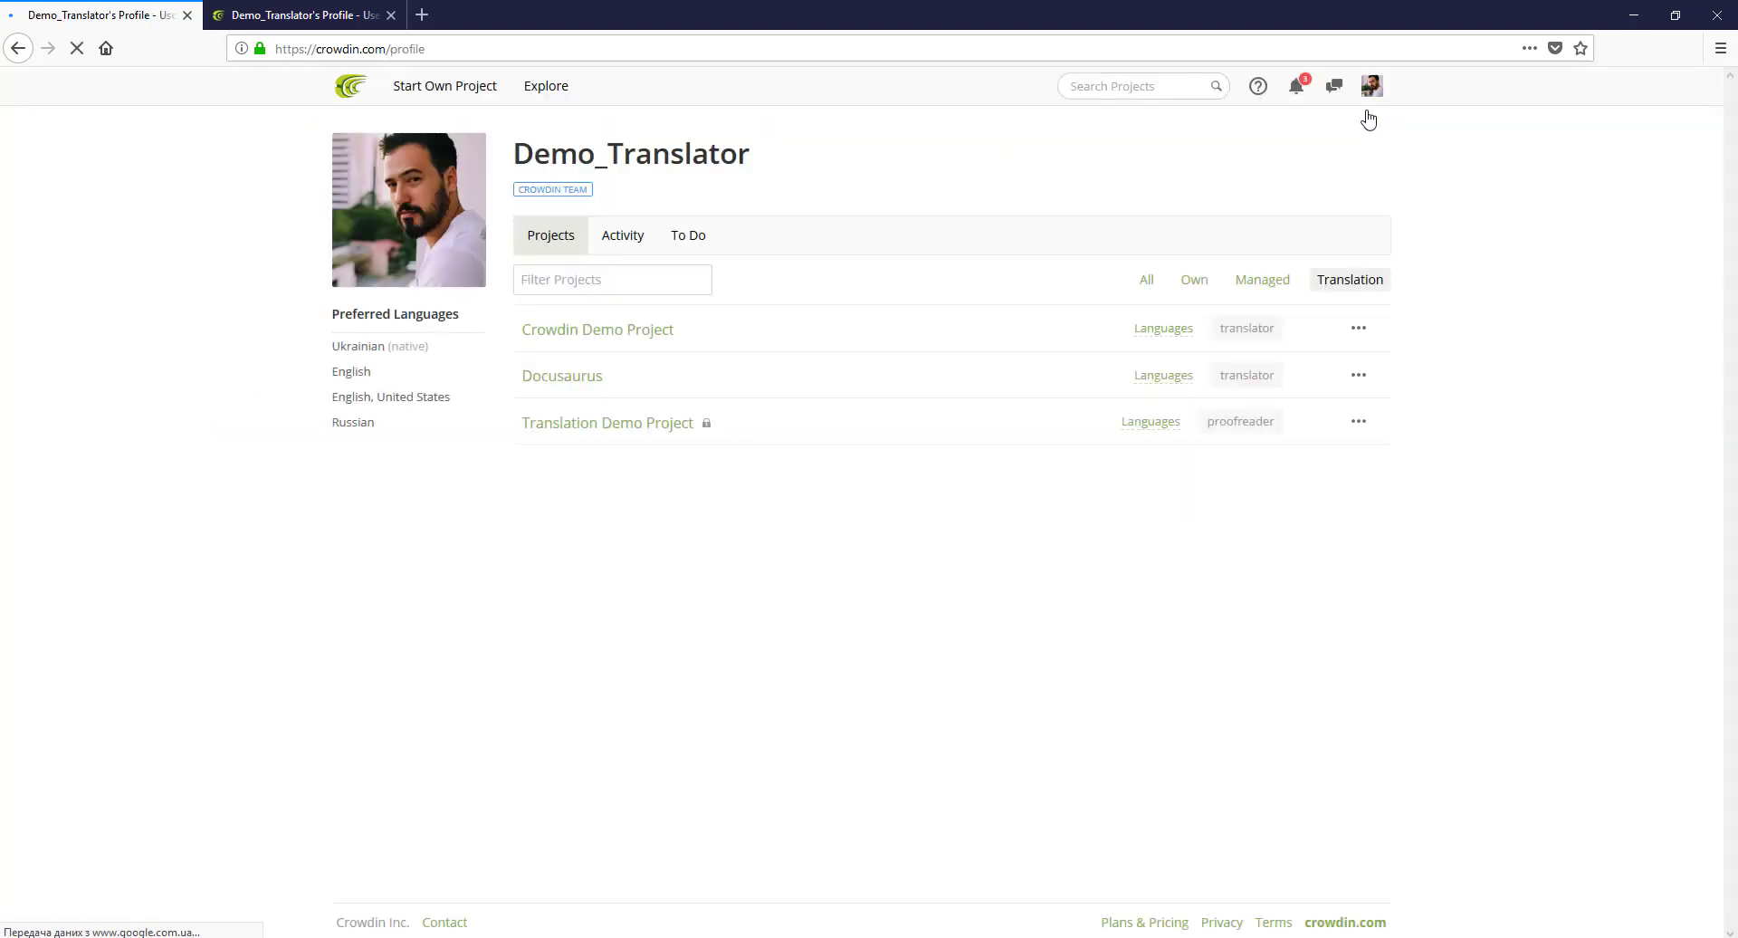